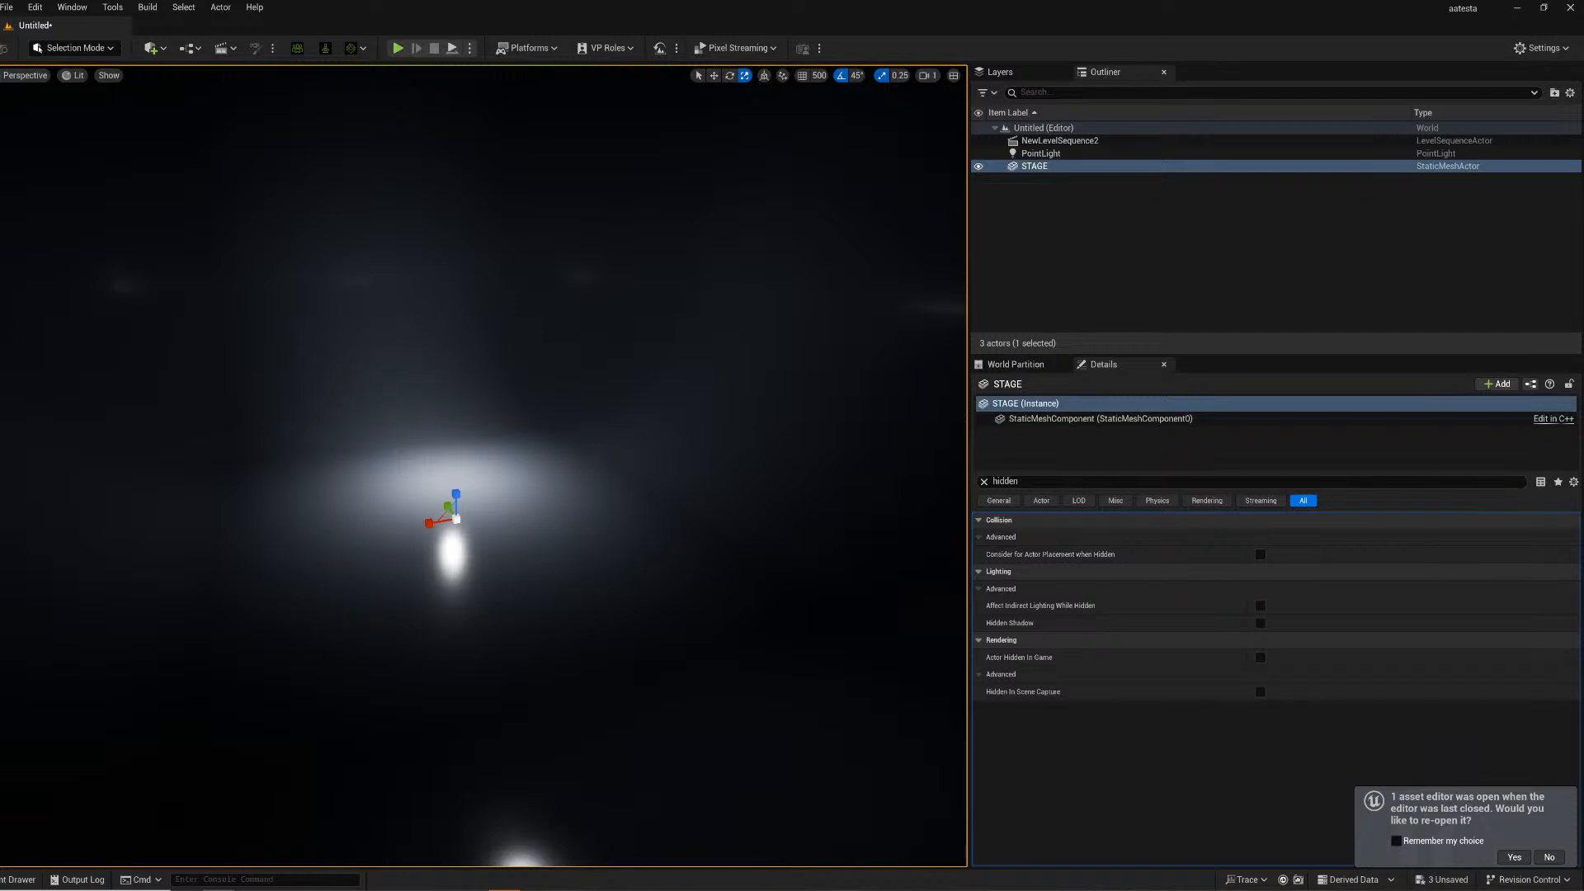
pyautogui.click(21, 879)
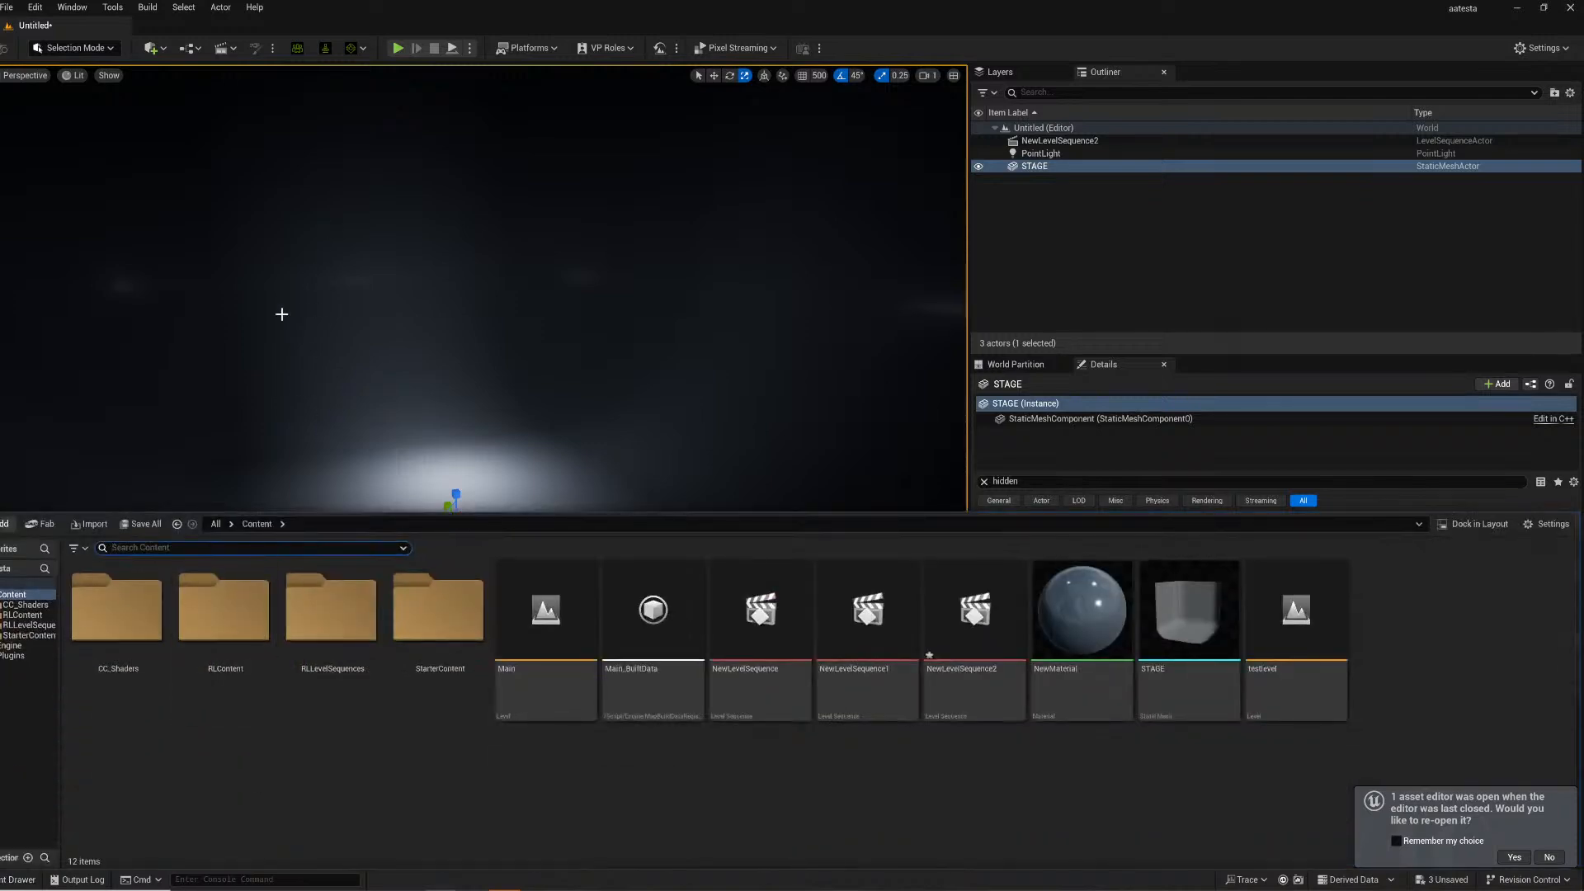
pyautogui.moveTo(332, 167); pyautogui.dragTo(289, 215, button='right')
pyautogui.moveTo(357, 306); pyautogui.dragTo(312, 210, button='right')
pyautogui.hotkey('ctrl', 's')
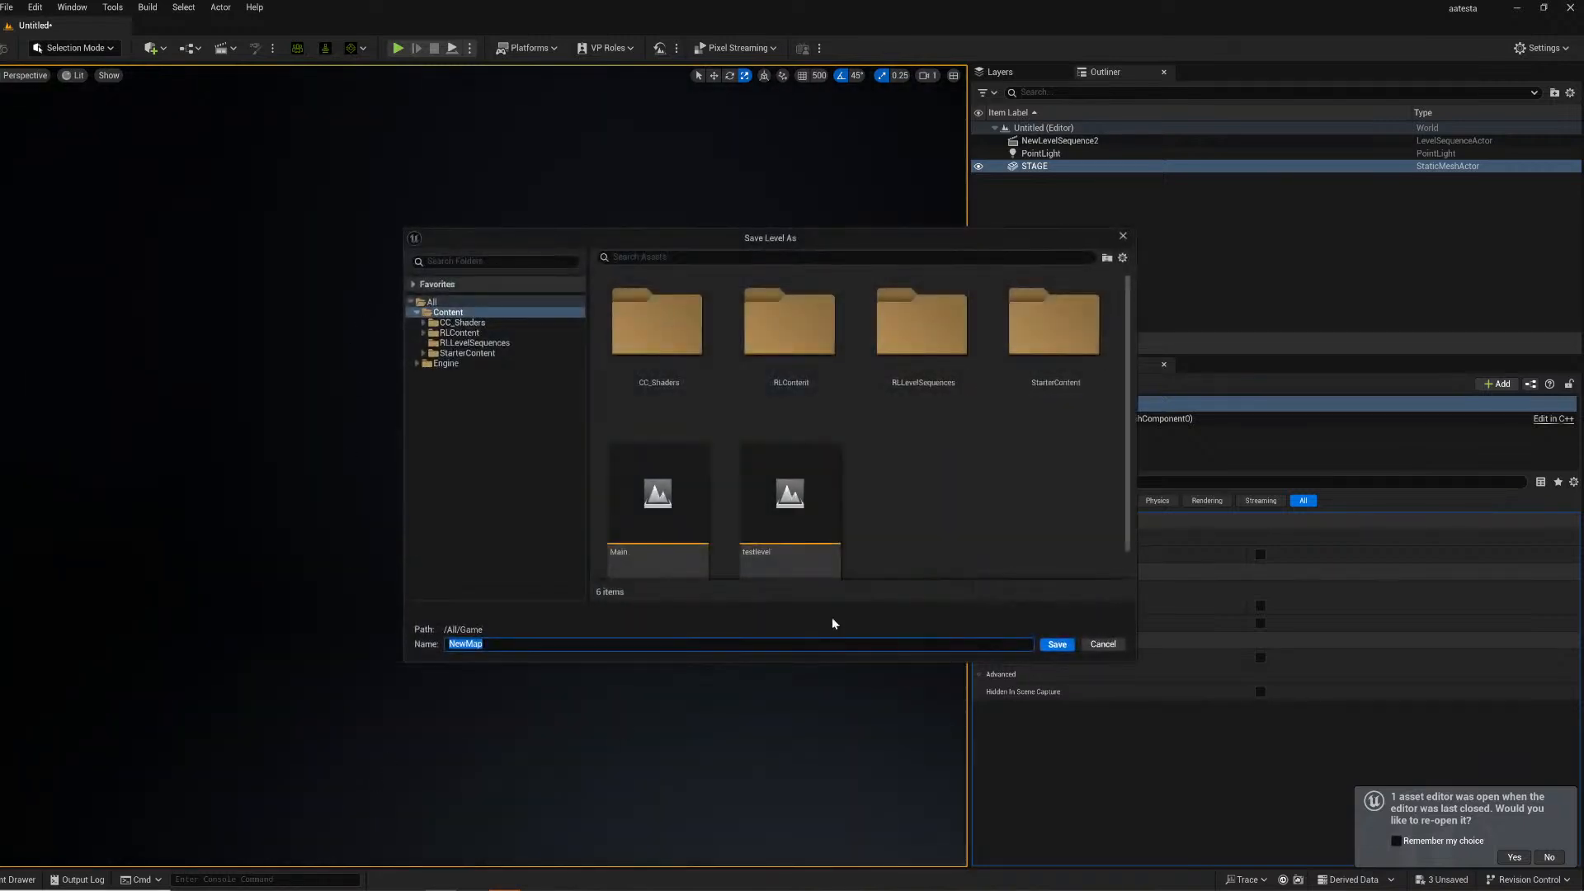
pyautogui.click(1122, 240)
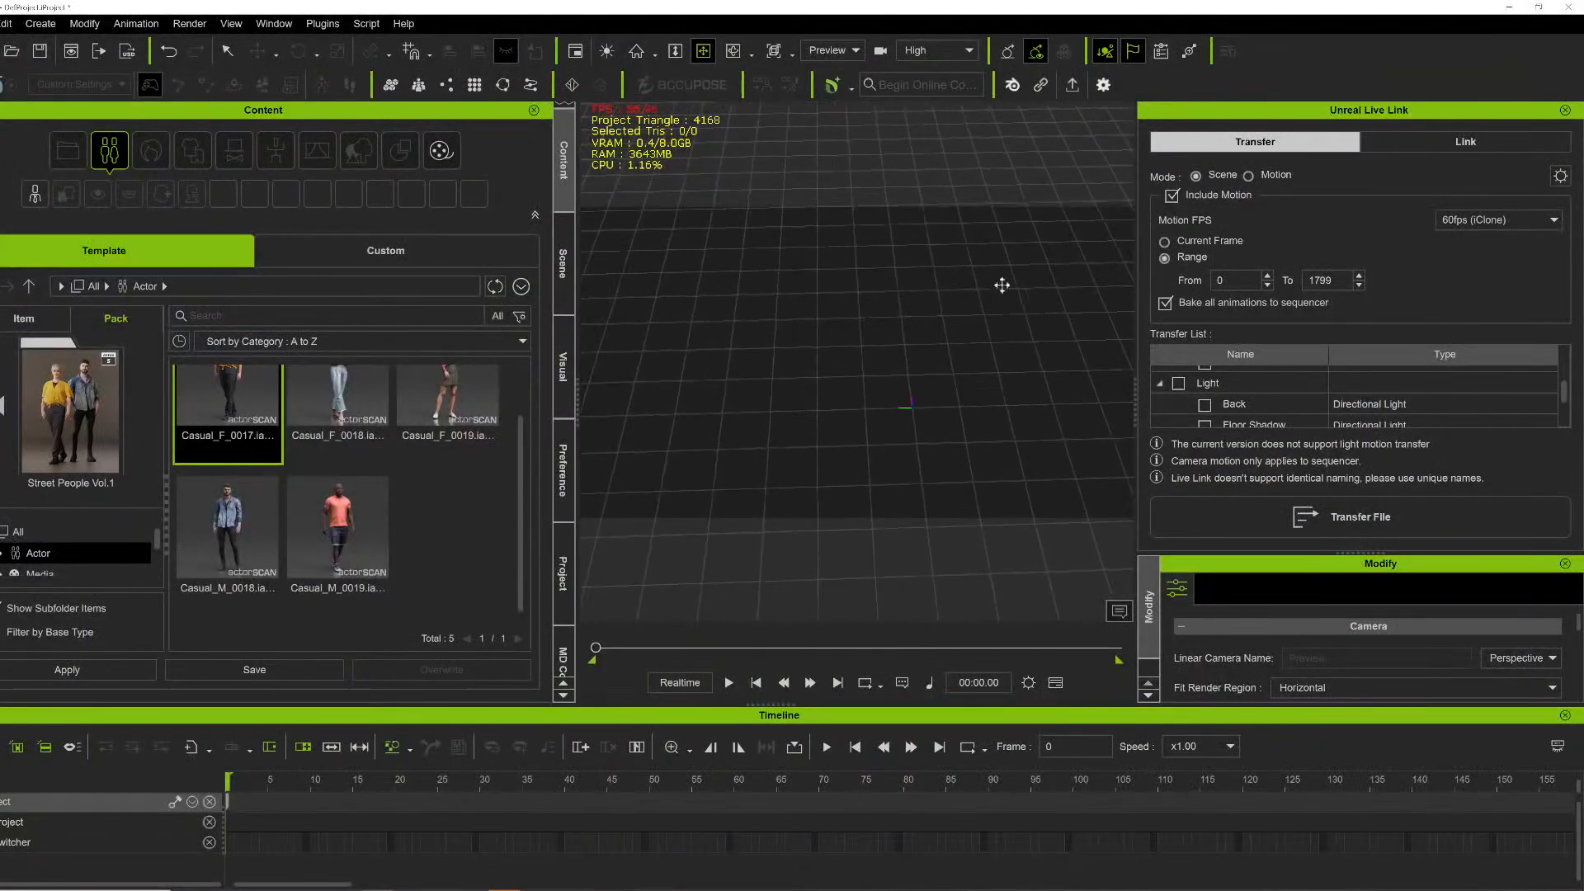
# - Turn off Include Motion in the Unreal Live Link transfer settings and close the Live Link panel
pyautogui.moveTo(935, 291); pyautogui.dragTo(960, 277)
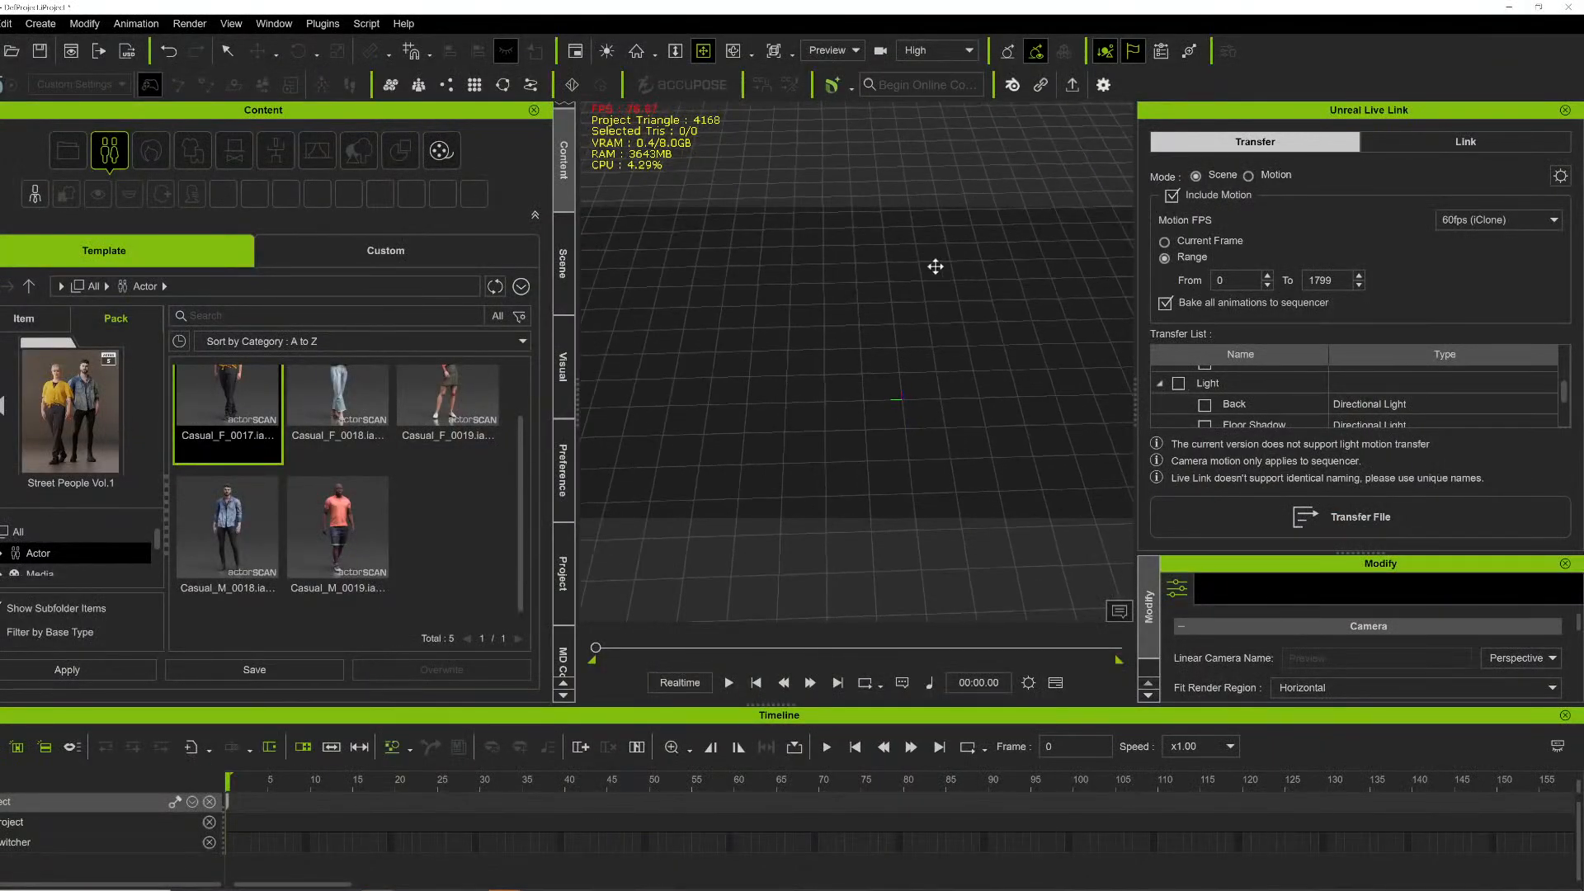
pyautogui.click(1171, 196)
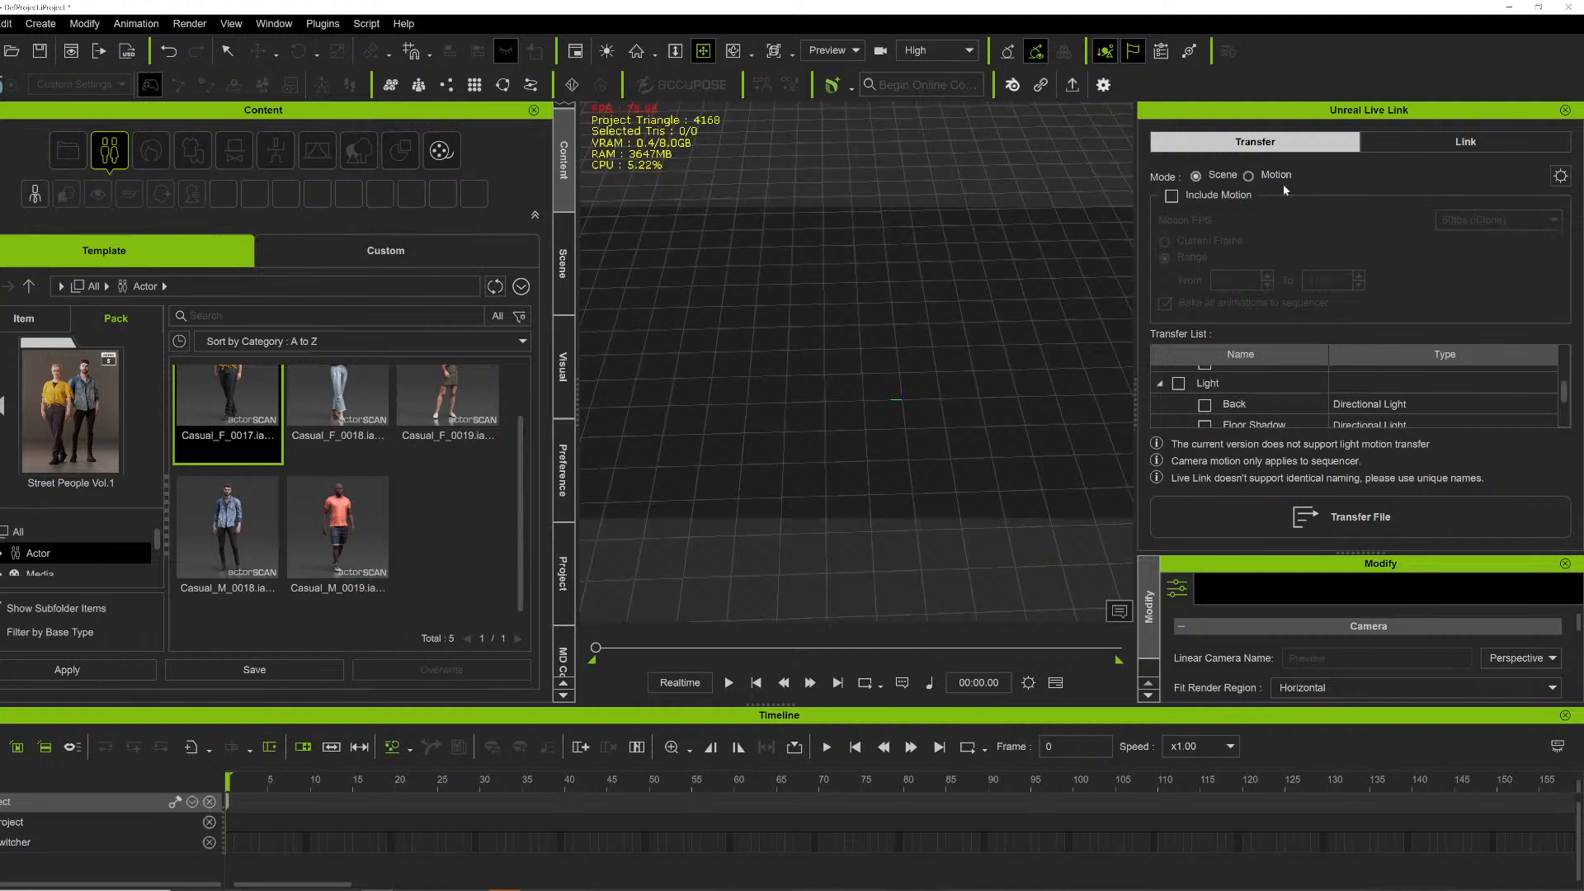
pyautogui.click(1565, 110)
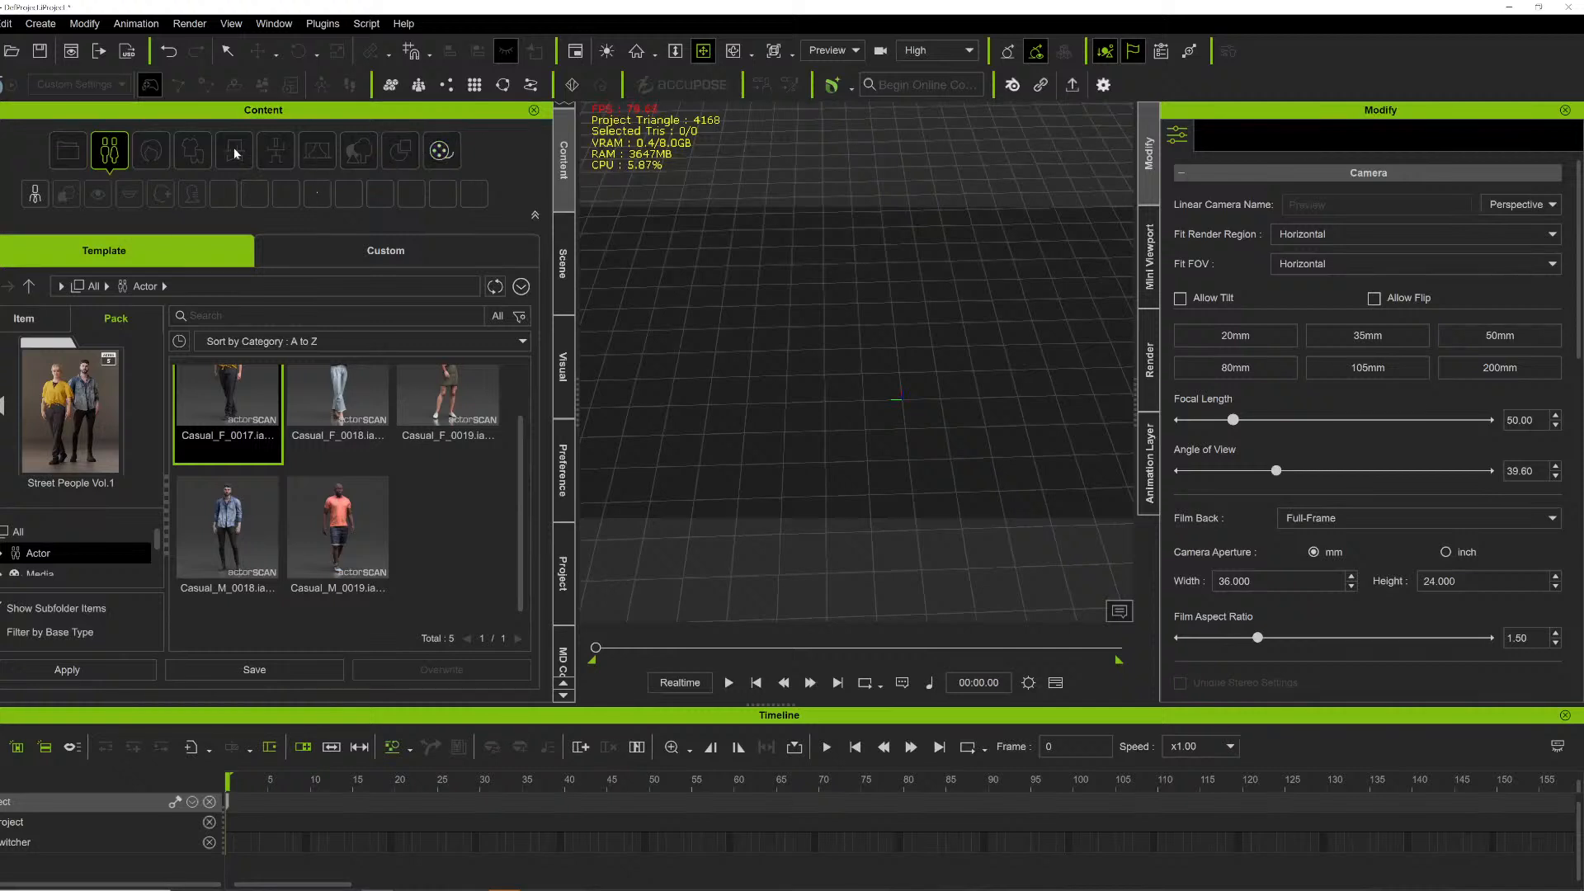
# - Open the Generate Crowd tool from the Scatter creation options
pyautogui.click(45, 26)
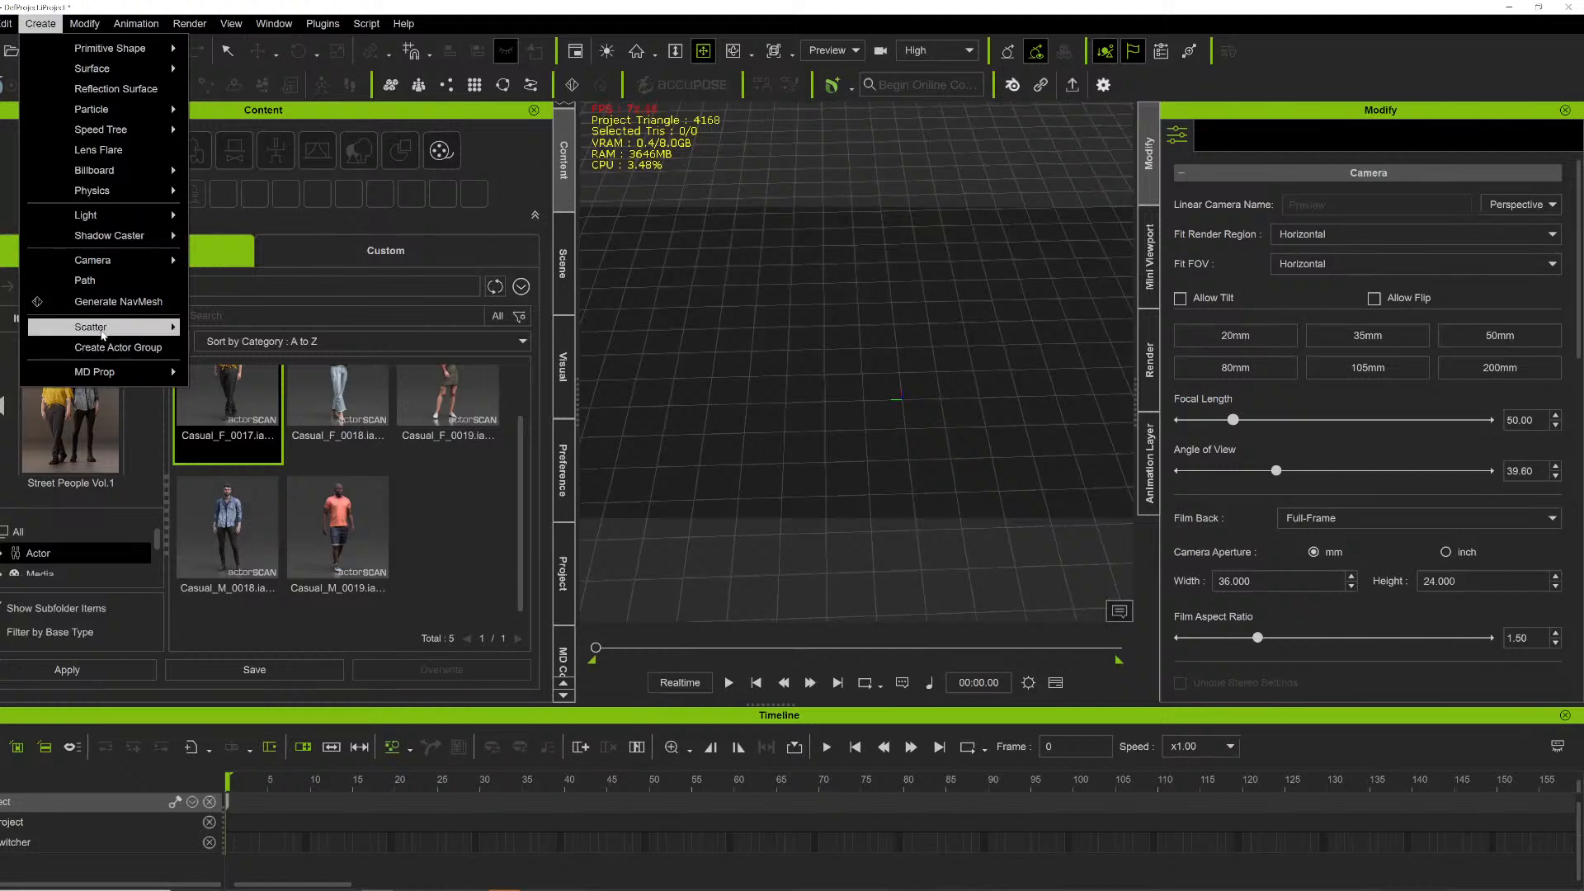
pyautogui.moveTo(102, 334)
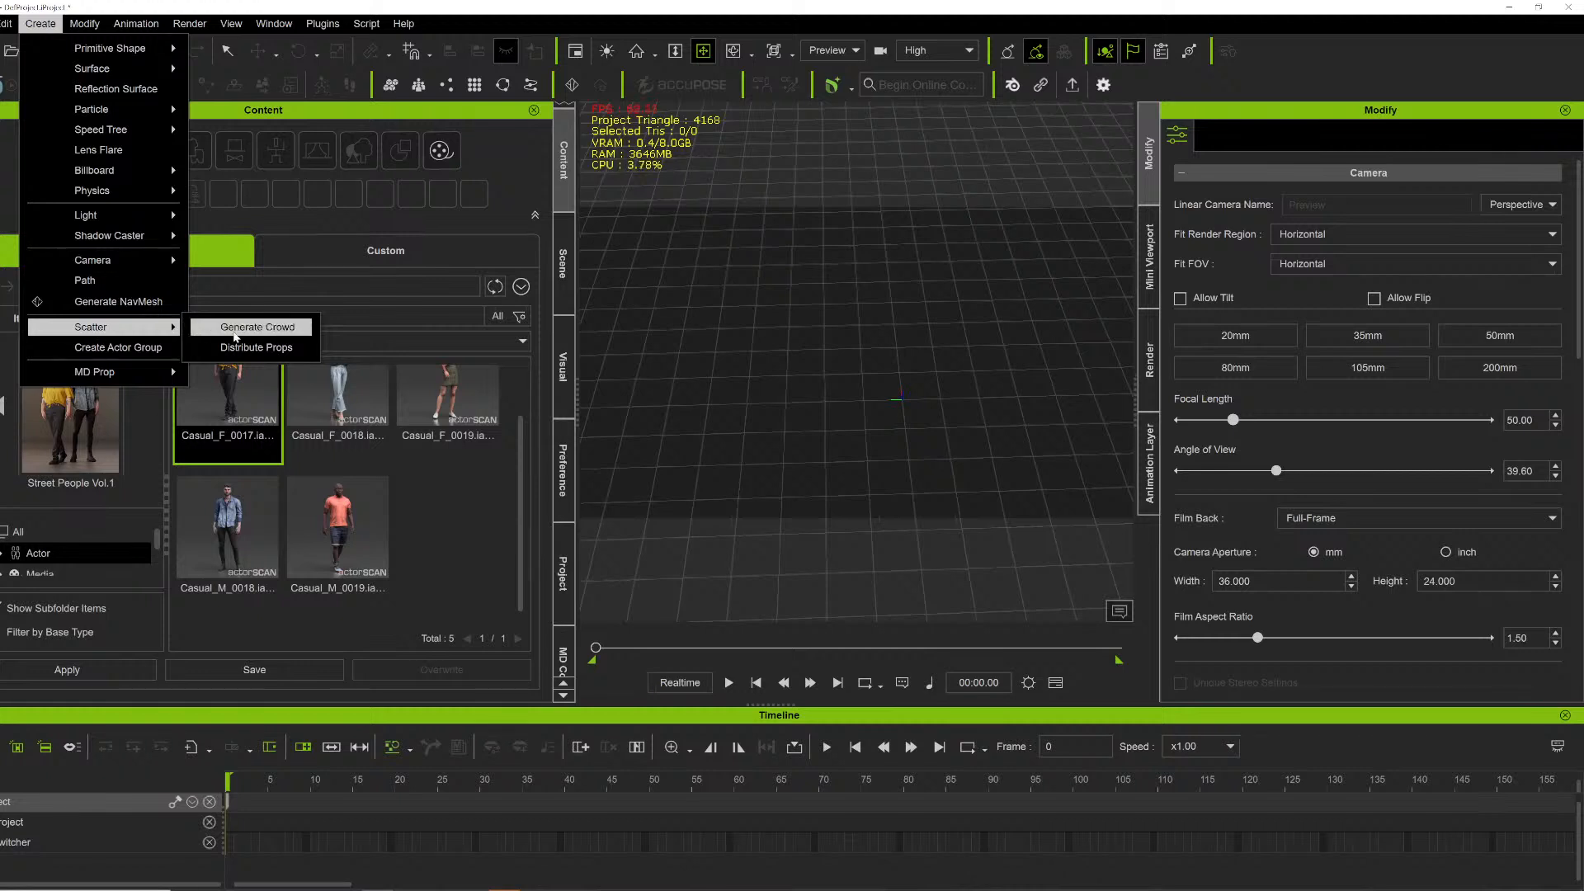
pyautogui.click(237, 331)
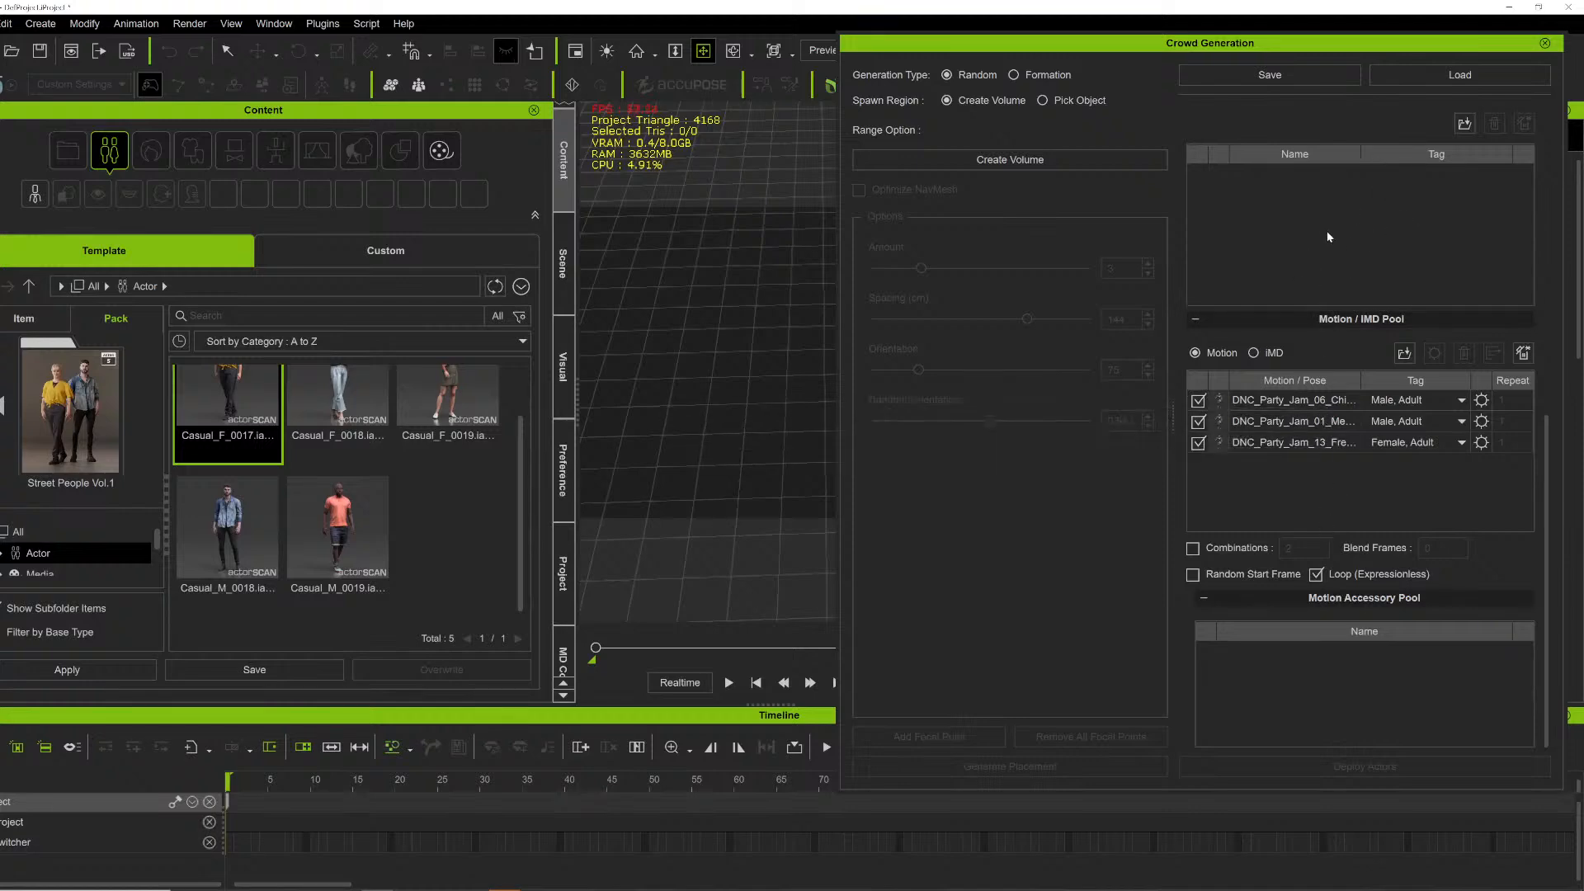
# - Review the group settings, actor pool and motion pool entries in the crowd generation panel
pyautogui.scroll(1, 1376, 313)
pyautogui.scroll(5, 1376, 314)
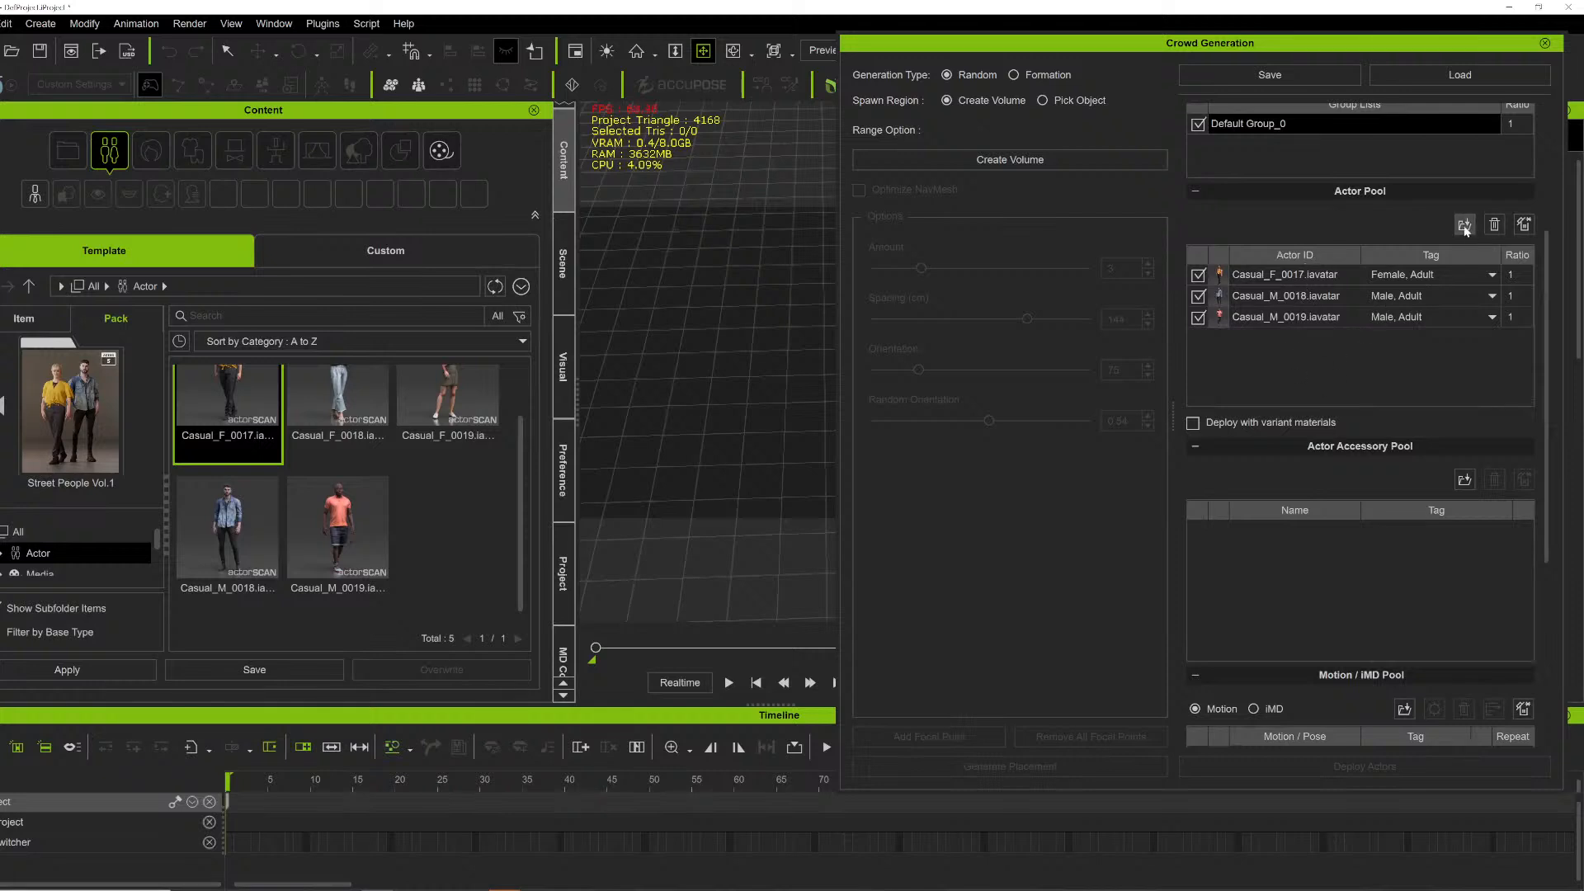
pyautogui.scroll(2, 1373, 260)
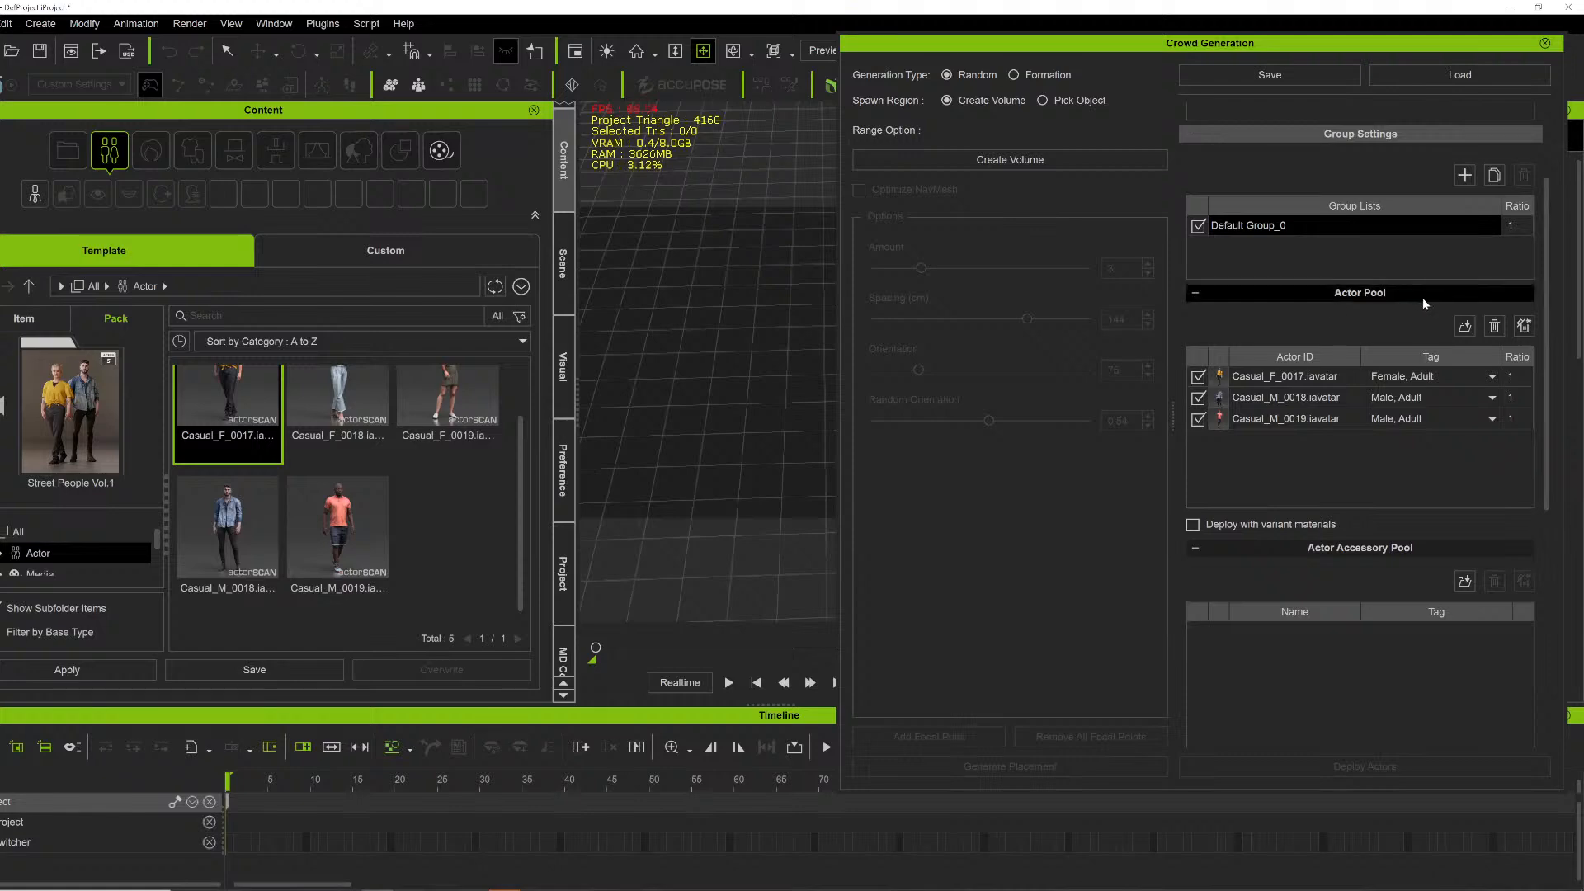
pyautogui.scroll(-2, 1377, 404)
pyautogui.scroll(-3, 1375, 403)
pyautogui.scroll(-3, 1375, 403)
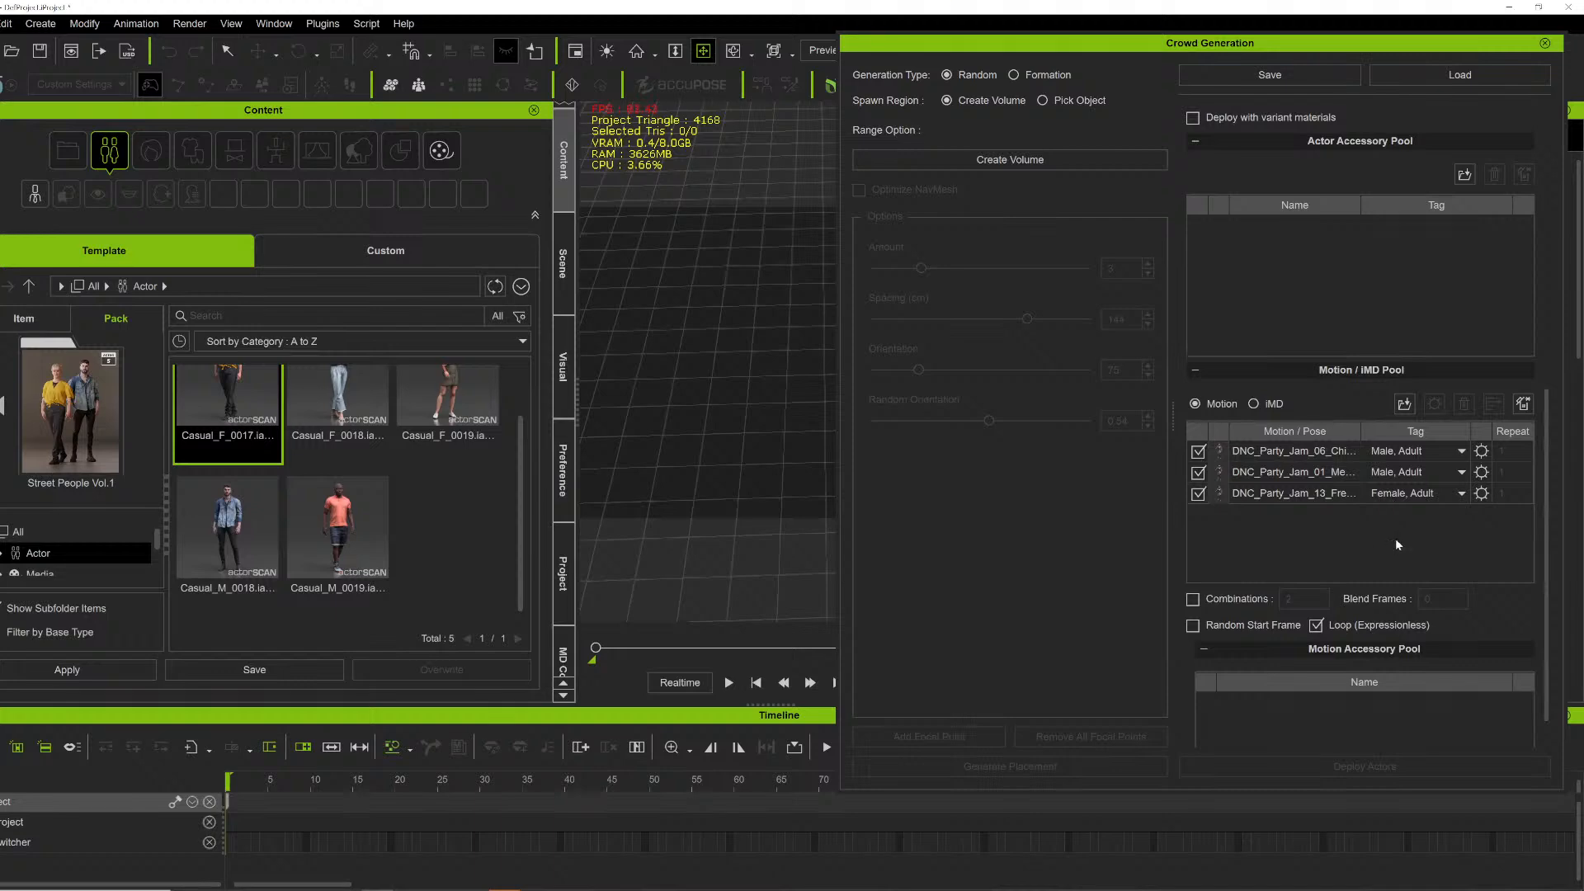
pyautogui.scroll(2, 1392, 546)
pyautogui.scroll(4, 1429, 577)
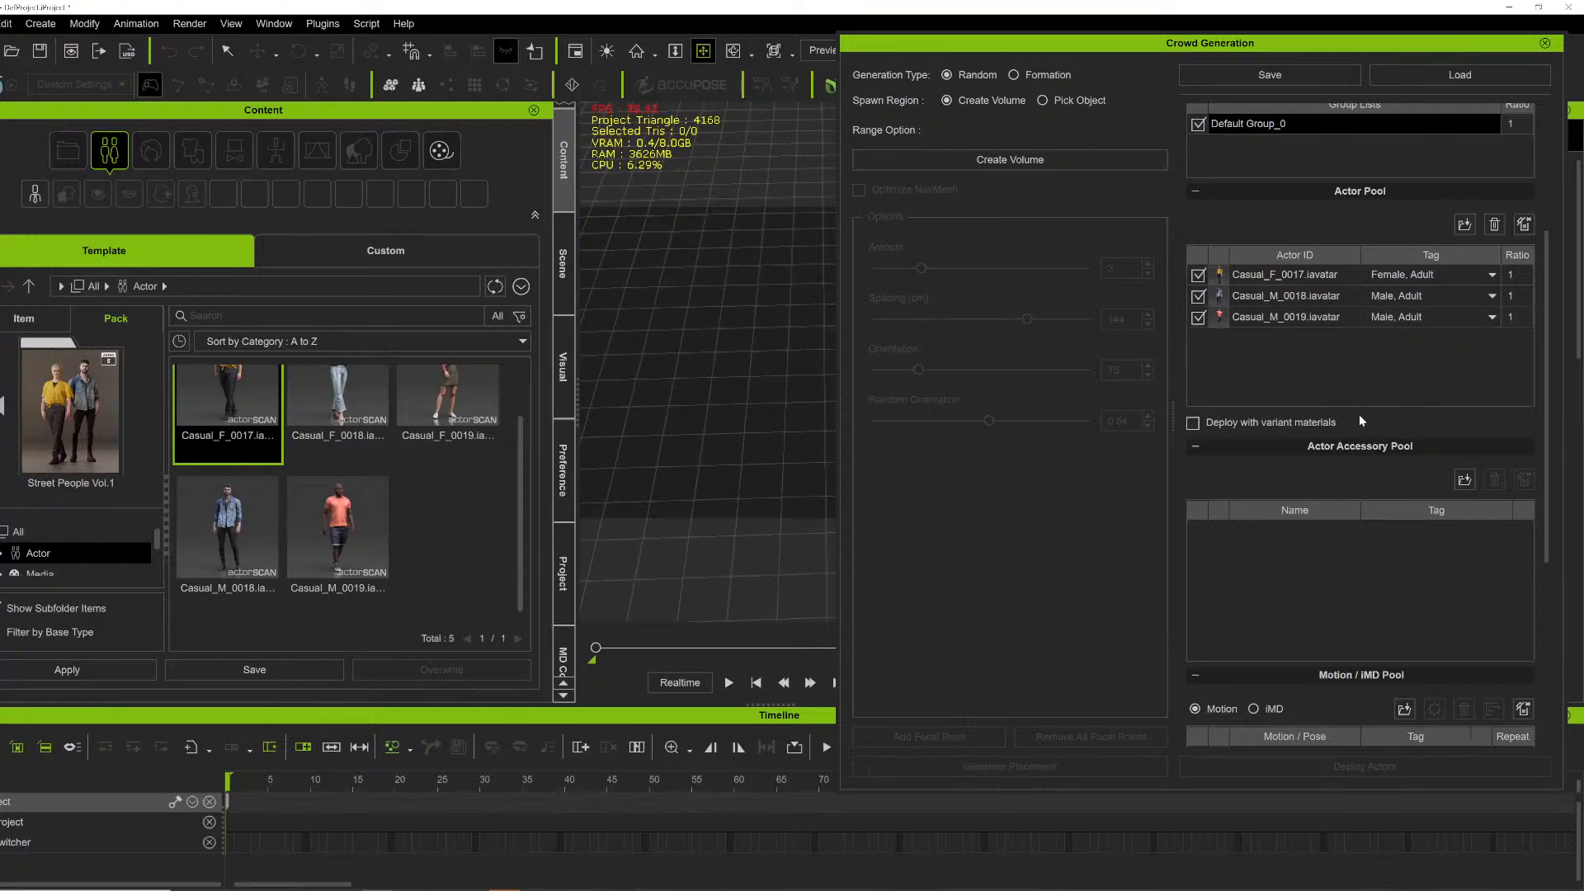
pyautogui.scroll(-3, 1359, 430)
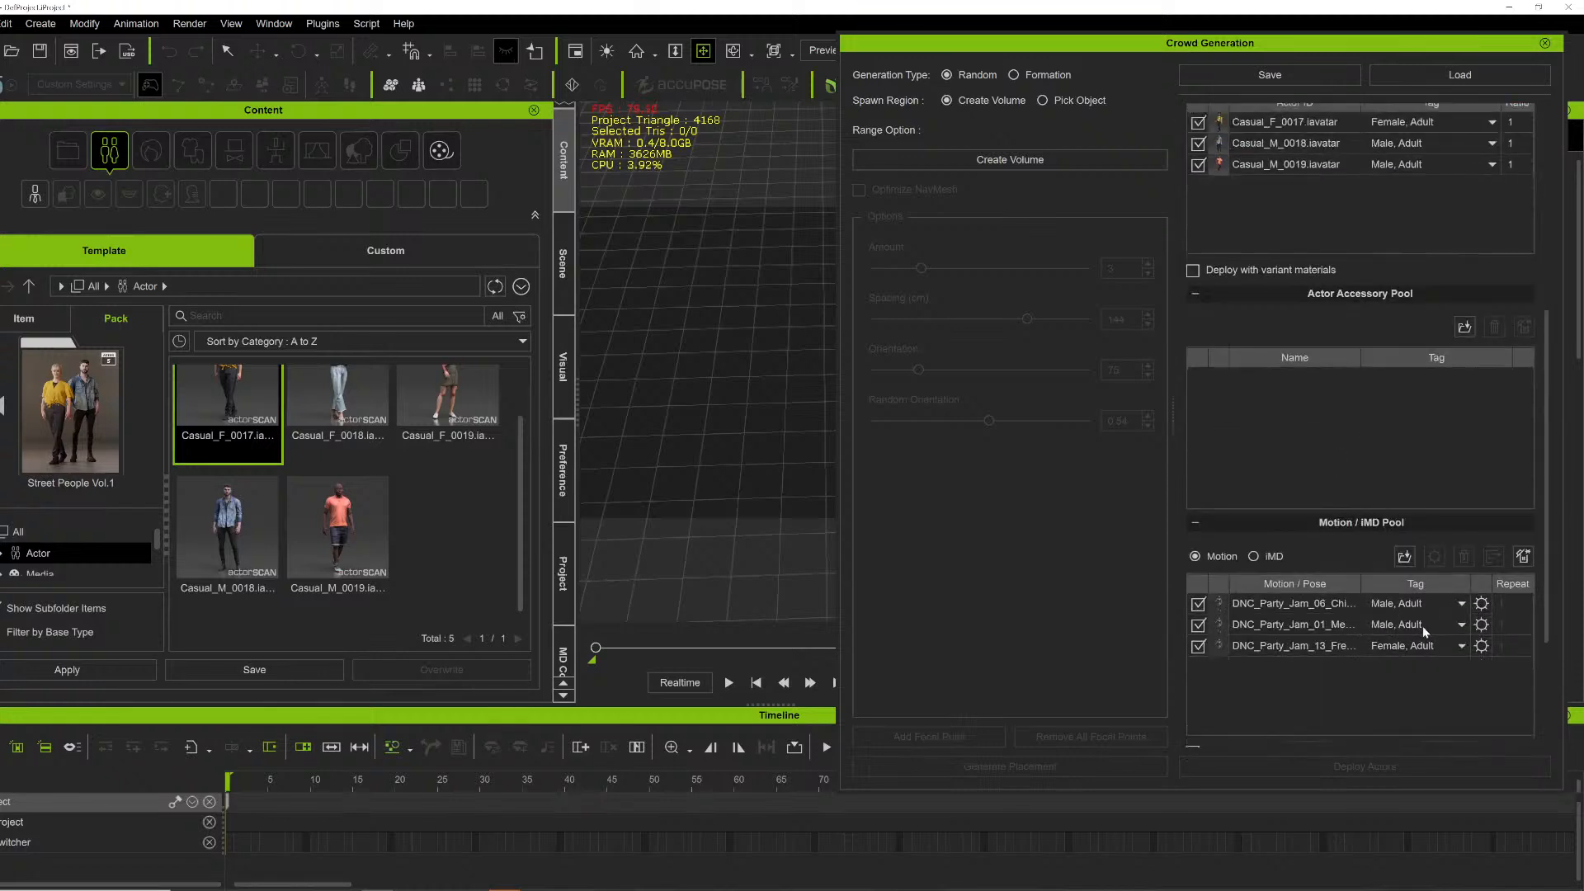
pyautogui.scroll(-2, 1415, 615)
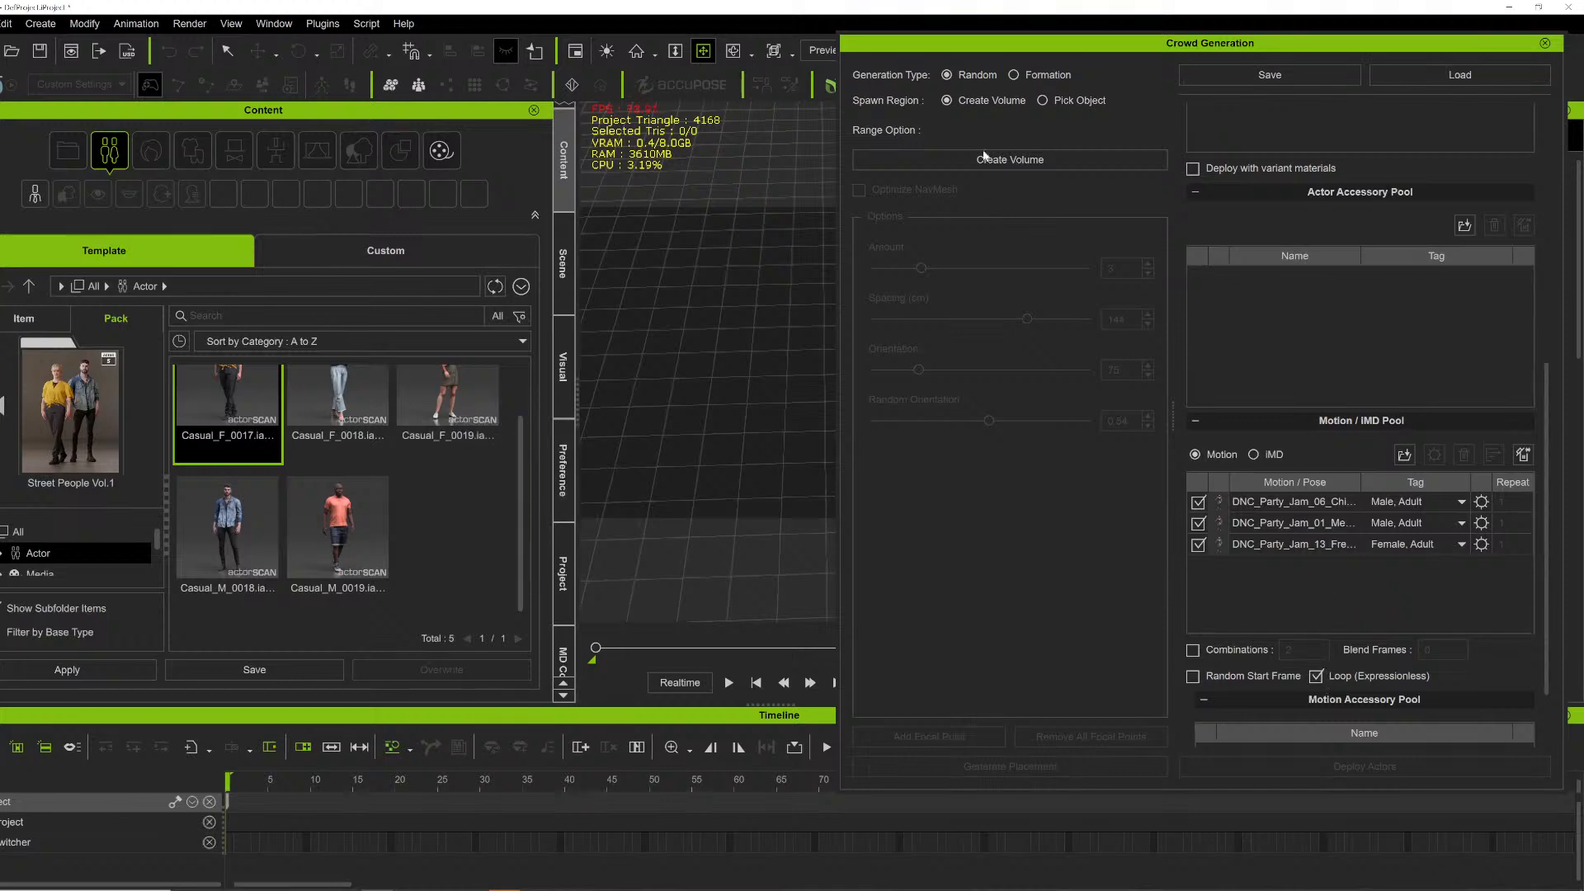
# - Create a crowd spawn volume in the scene and select it
pyautogui.moveTo(1042, 44); pyautogui.dragTo(1075, 63)
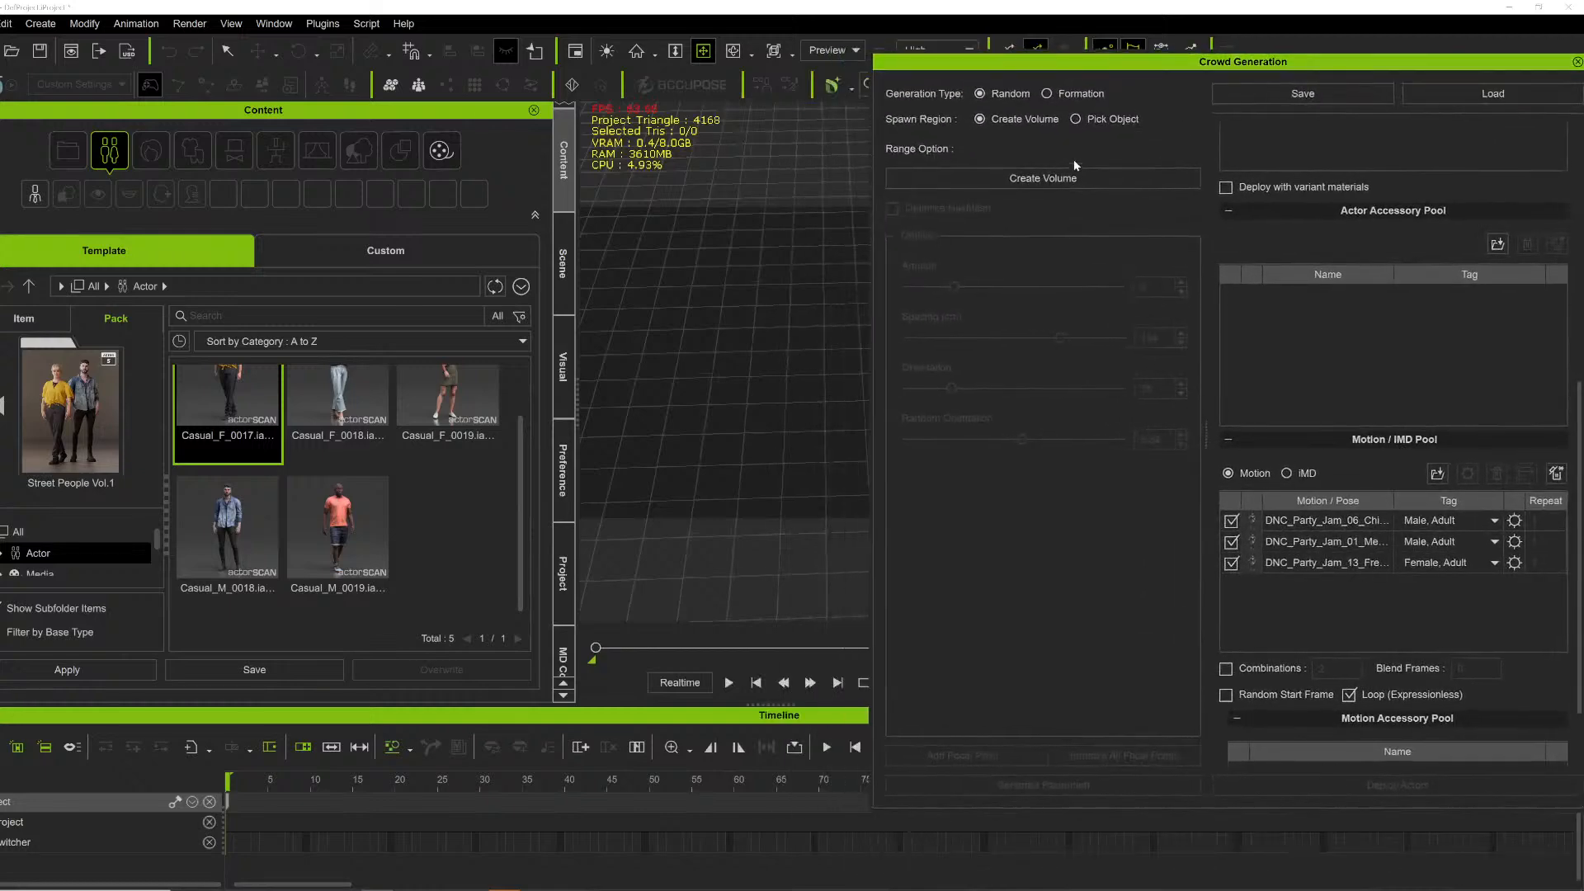
pyautogui.click(1060, 178)
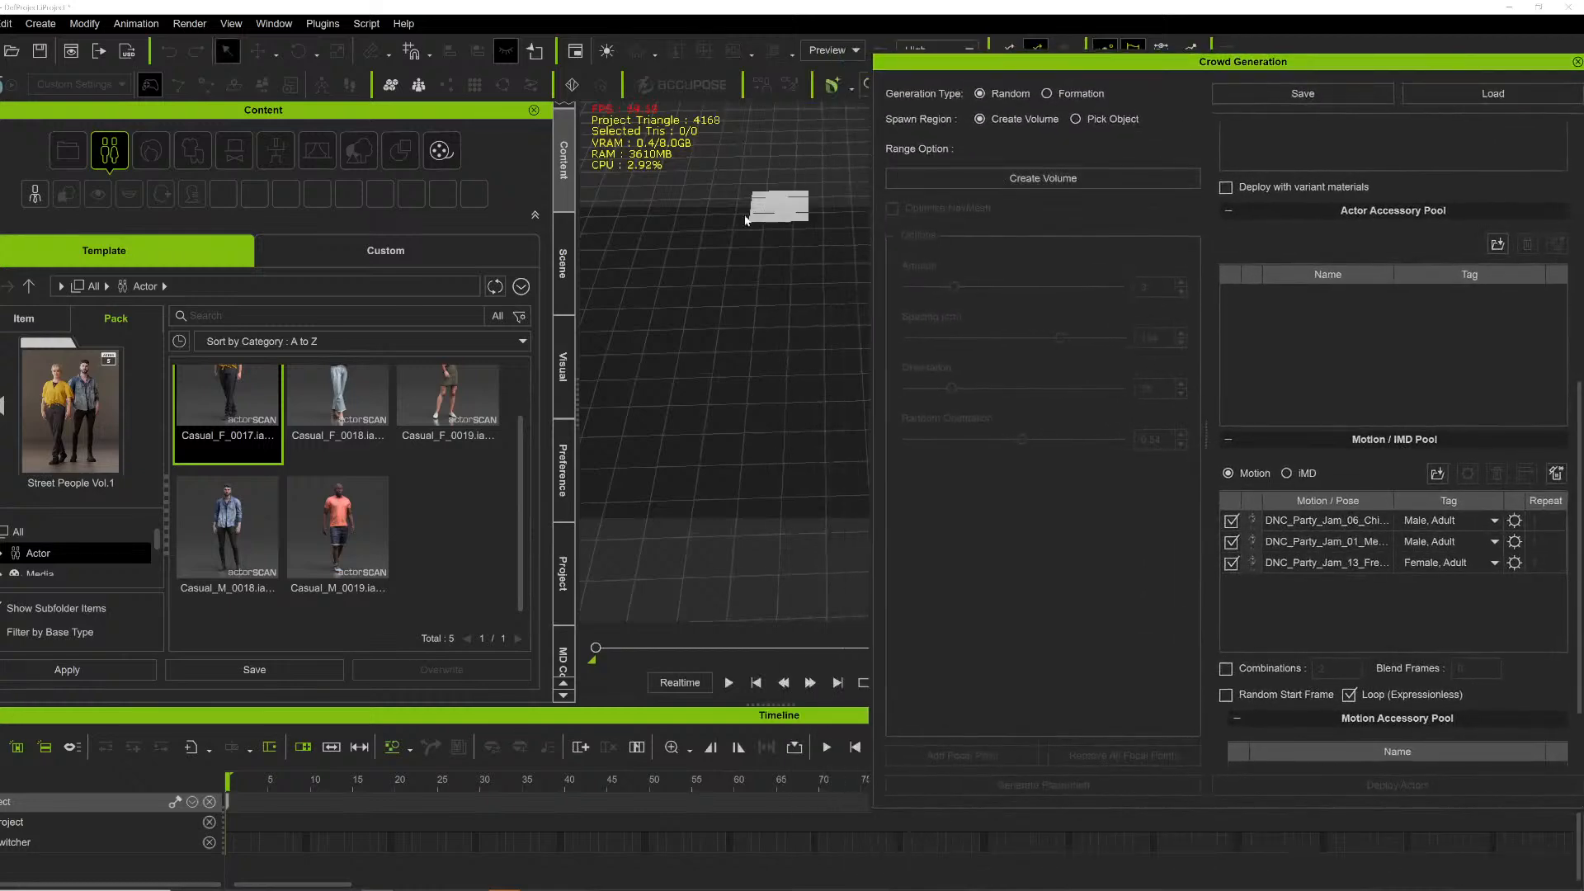
pyautogui.moveTo(1097, 66); pyautogui.dragTo(1287, 86)
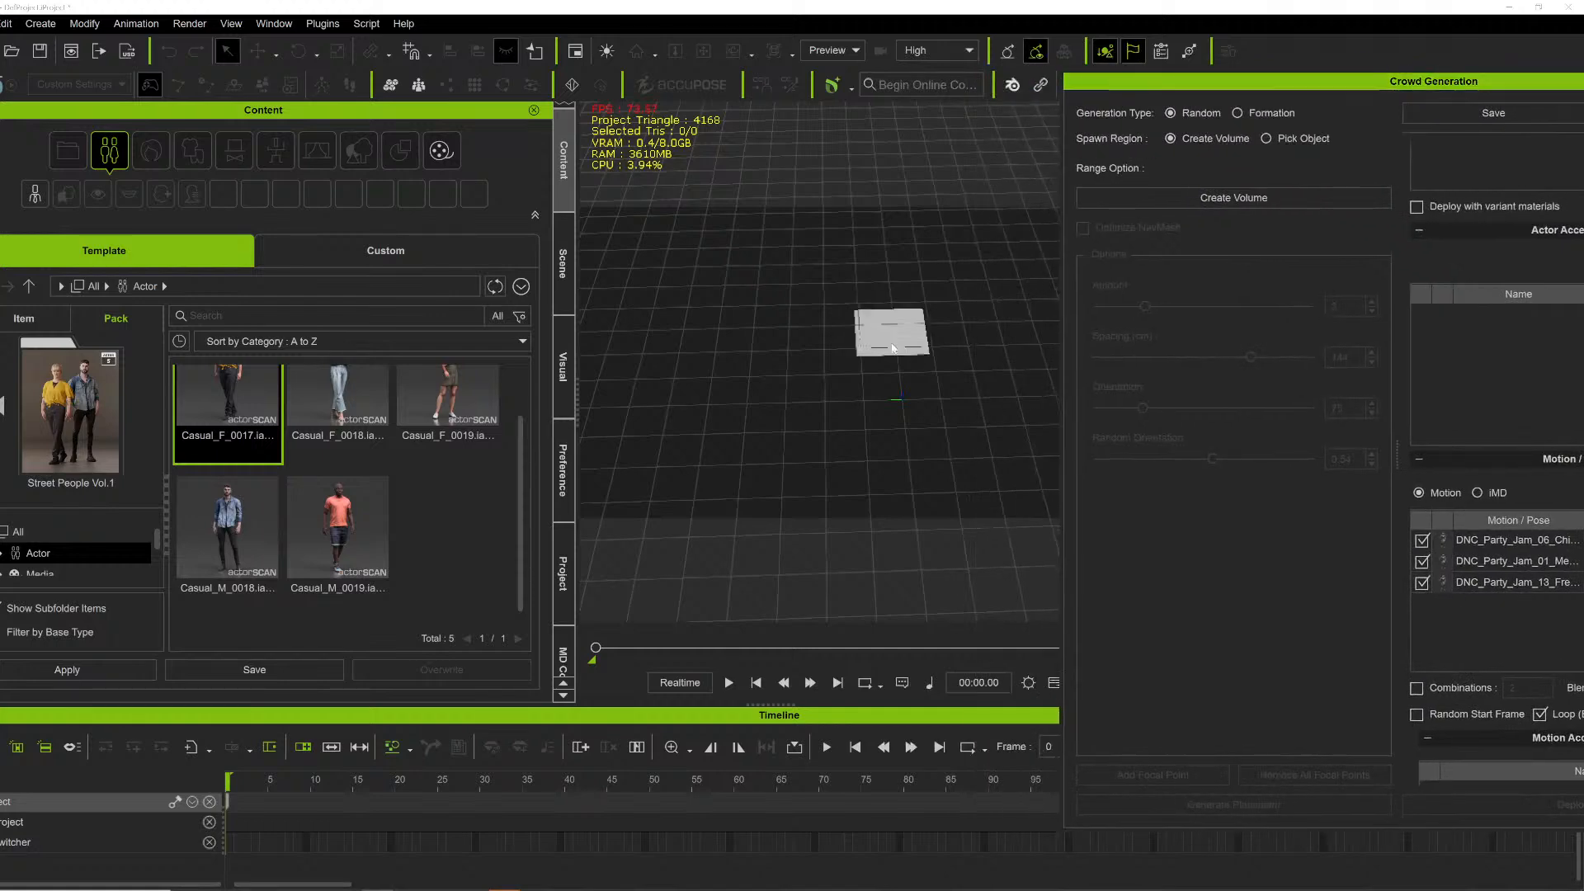
pyautogui.click(903, 397)
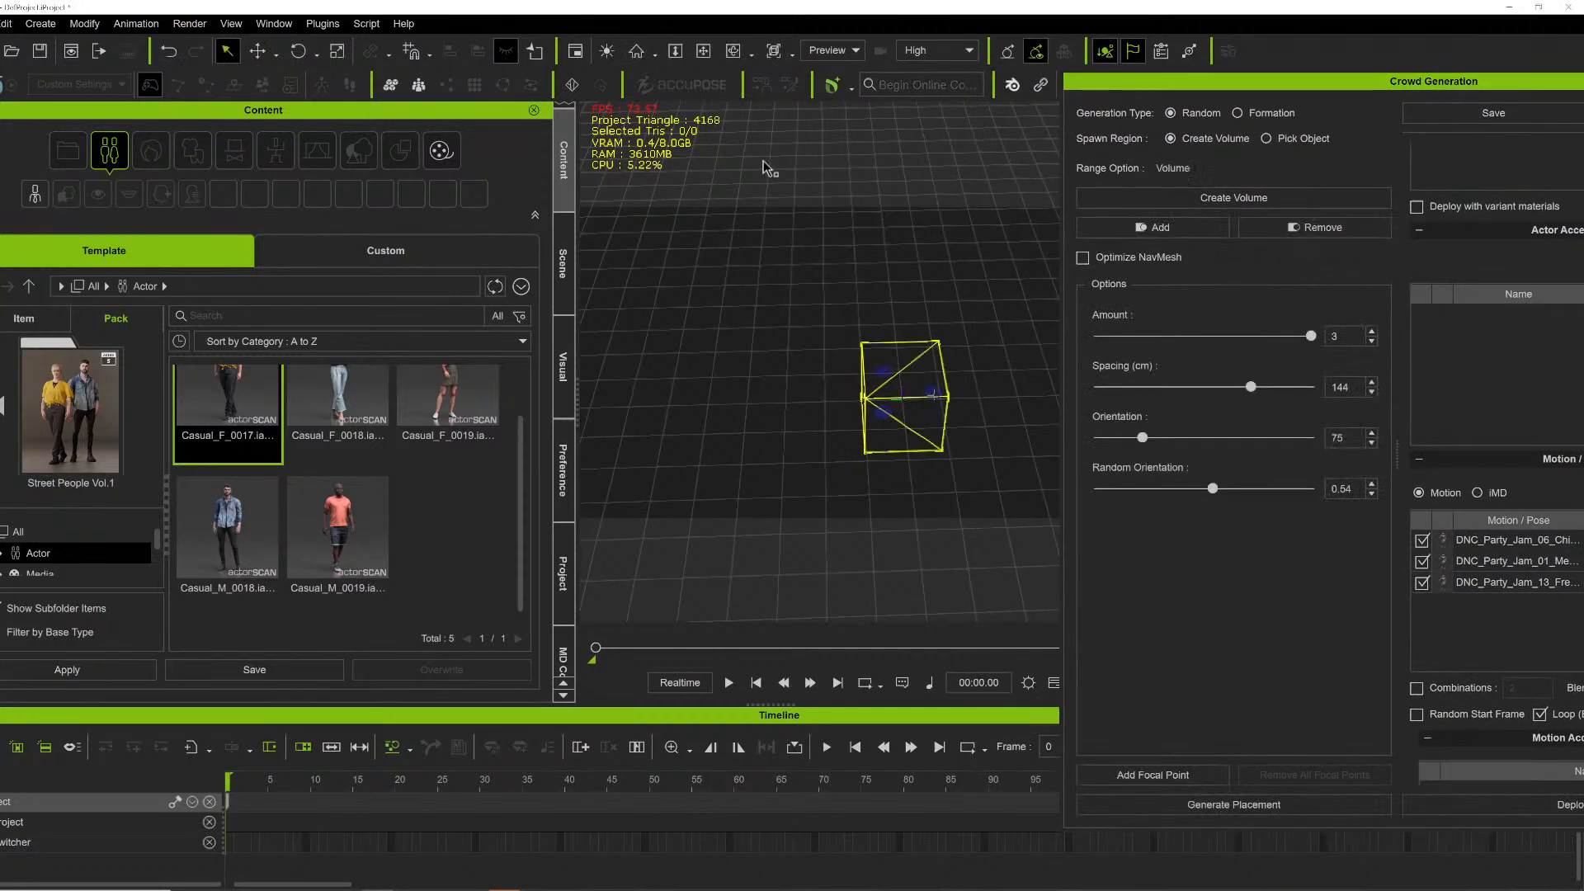
# - Move the crowd spawn volume to reposition it on the ground grid
pyautogui.click(703, 51)
pyautogui.moveTo(742, 301); pyautogui.dragTo(883, 273)
pyautogui.moveTo(487, 425); pyautogui.dragTo(474, 429, button='right')
pyautogui.moveTo(820, 329); pyautogui.dragTo(696, 449, button='right')
pyautogui.moveTo(817, 383); pyautogui.dragTo(710, 434, button='right')
pyautogui.moveTo(734, 358); pyautogui.dragTo(667, 373)
pyautogui.moveTo(667, 374); pyautogui.dragTo(979, 339, button='right')
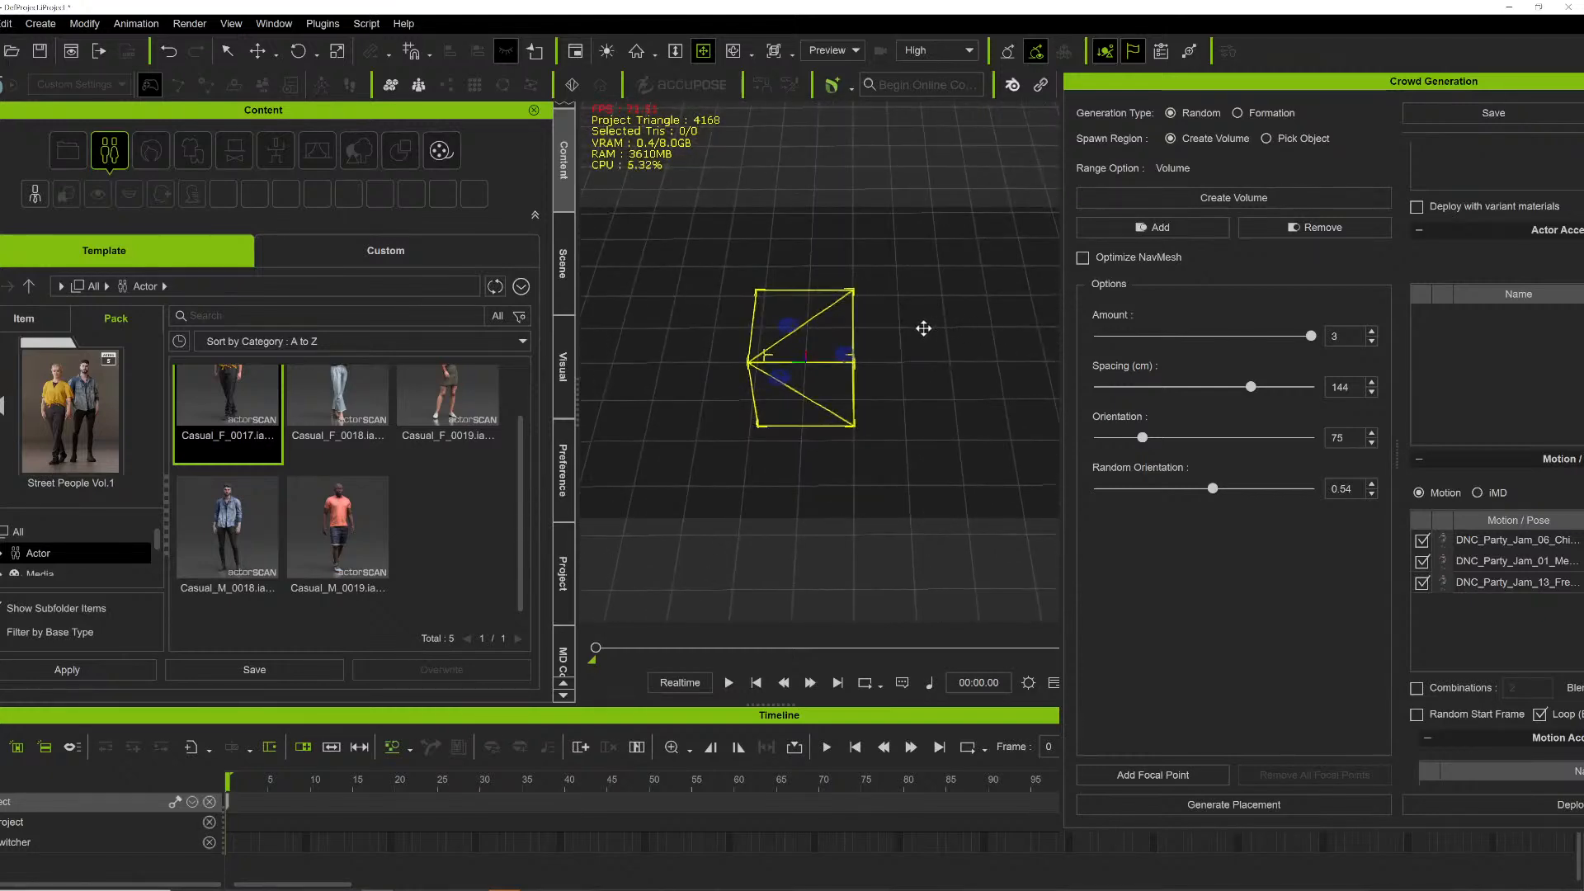
pyautogui.moveTo(1228, 82); pyautogui.dragTo(1110, 42)
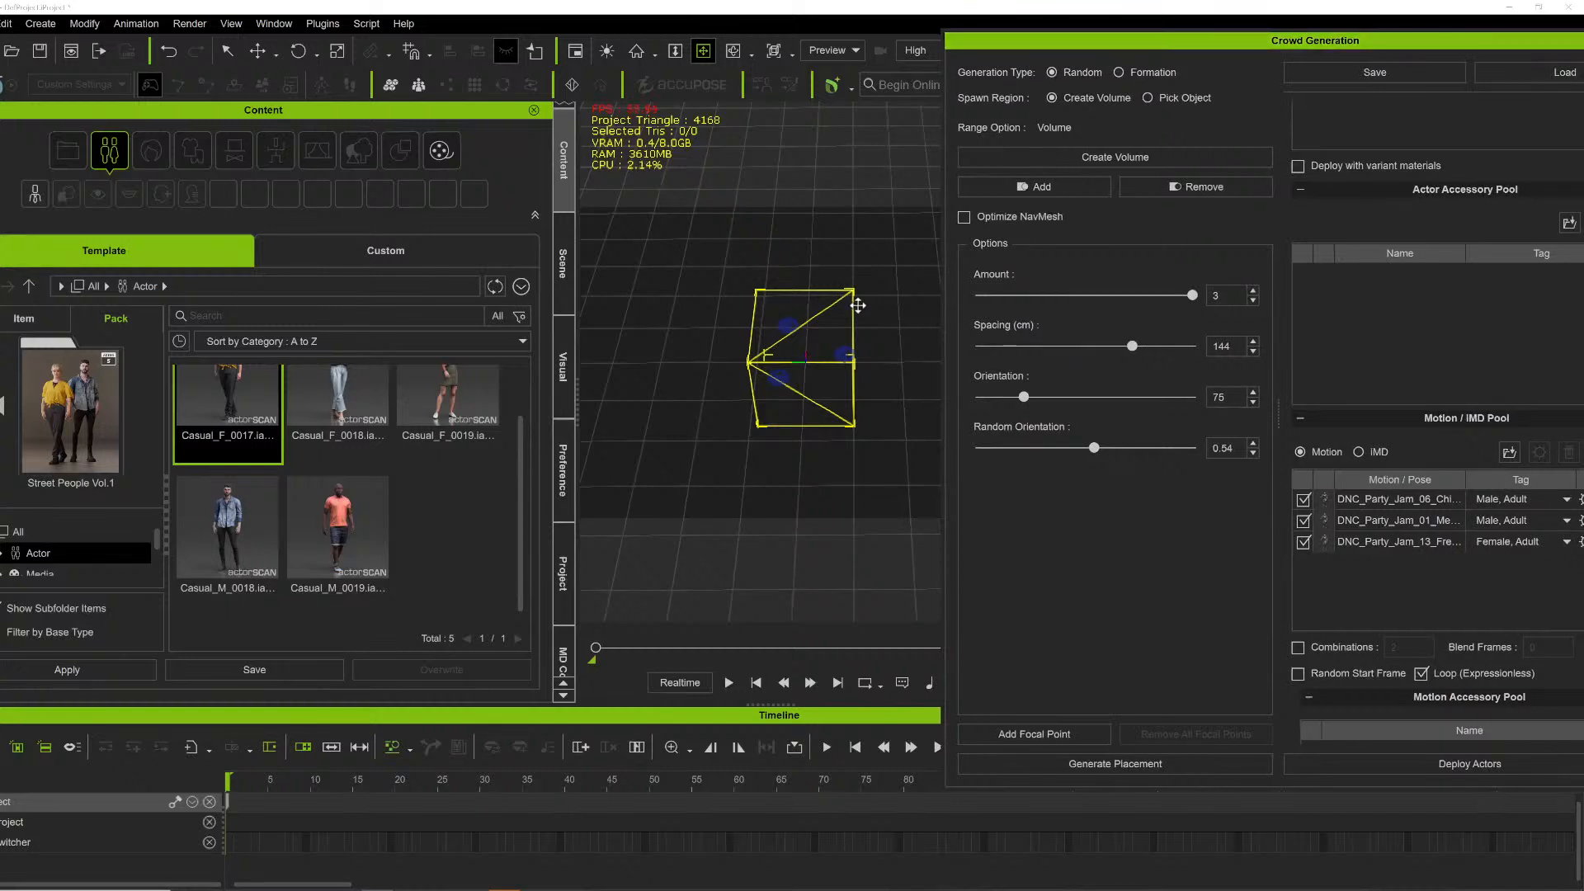
pyautogui.moveTo(858, 305); pyautogui.dragTo(816, 290)
pyautogui.moveTo(816, 289); pyautogui.dragTo(915, 304, button='right')
# - Scale the crowd spawn volume up so it covers a much larger area
pyautogui.press('r')
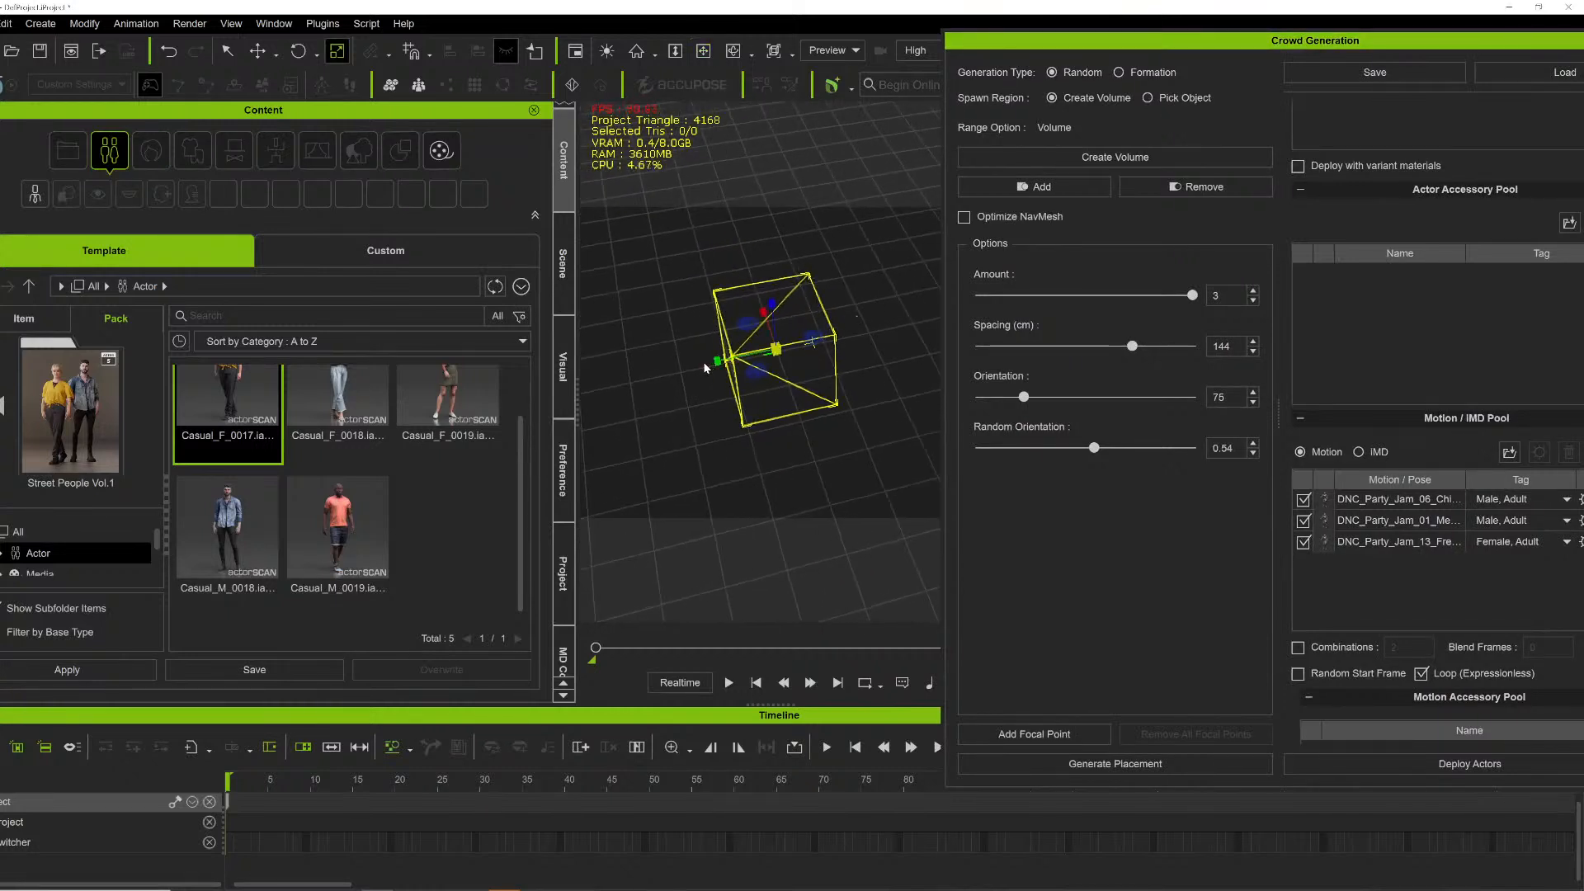
pyautogui.moveTo(716, 360); pyautogui.dragTo(540, 373)
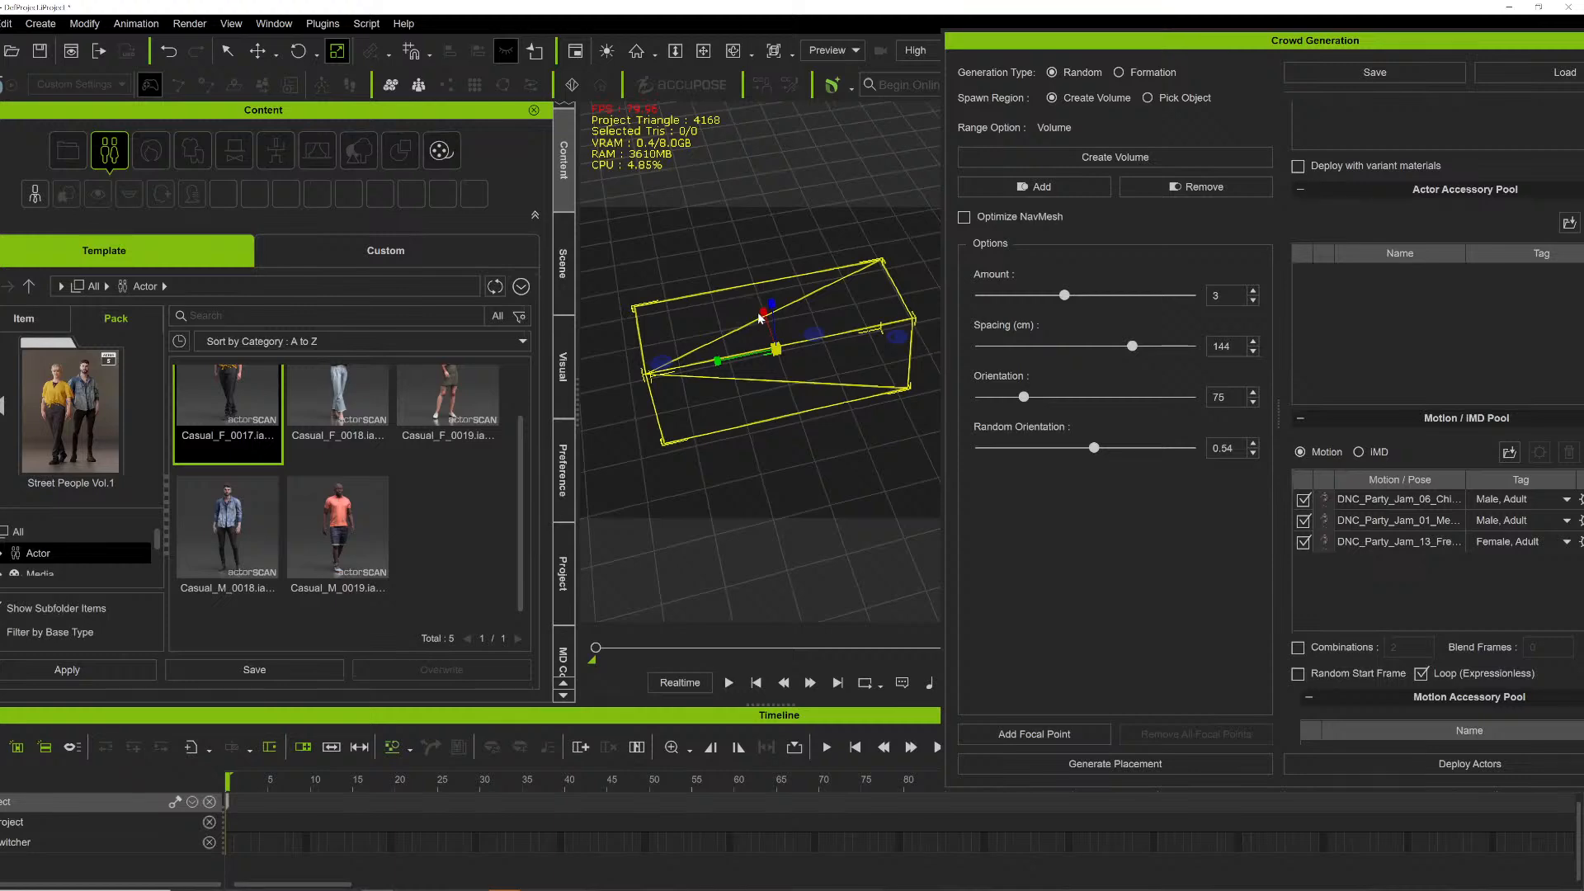
pyautogui.moveTo(758, 320); pyautogui.dragTo(665, 124)
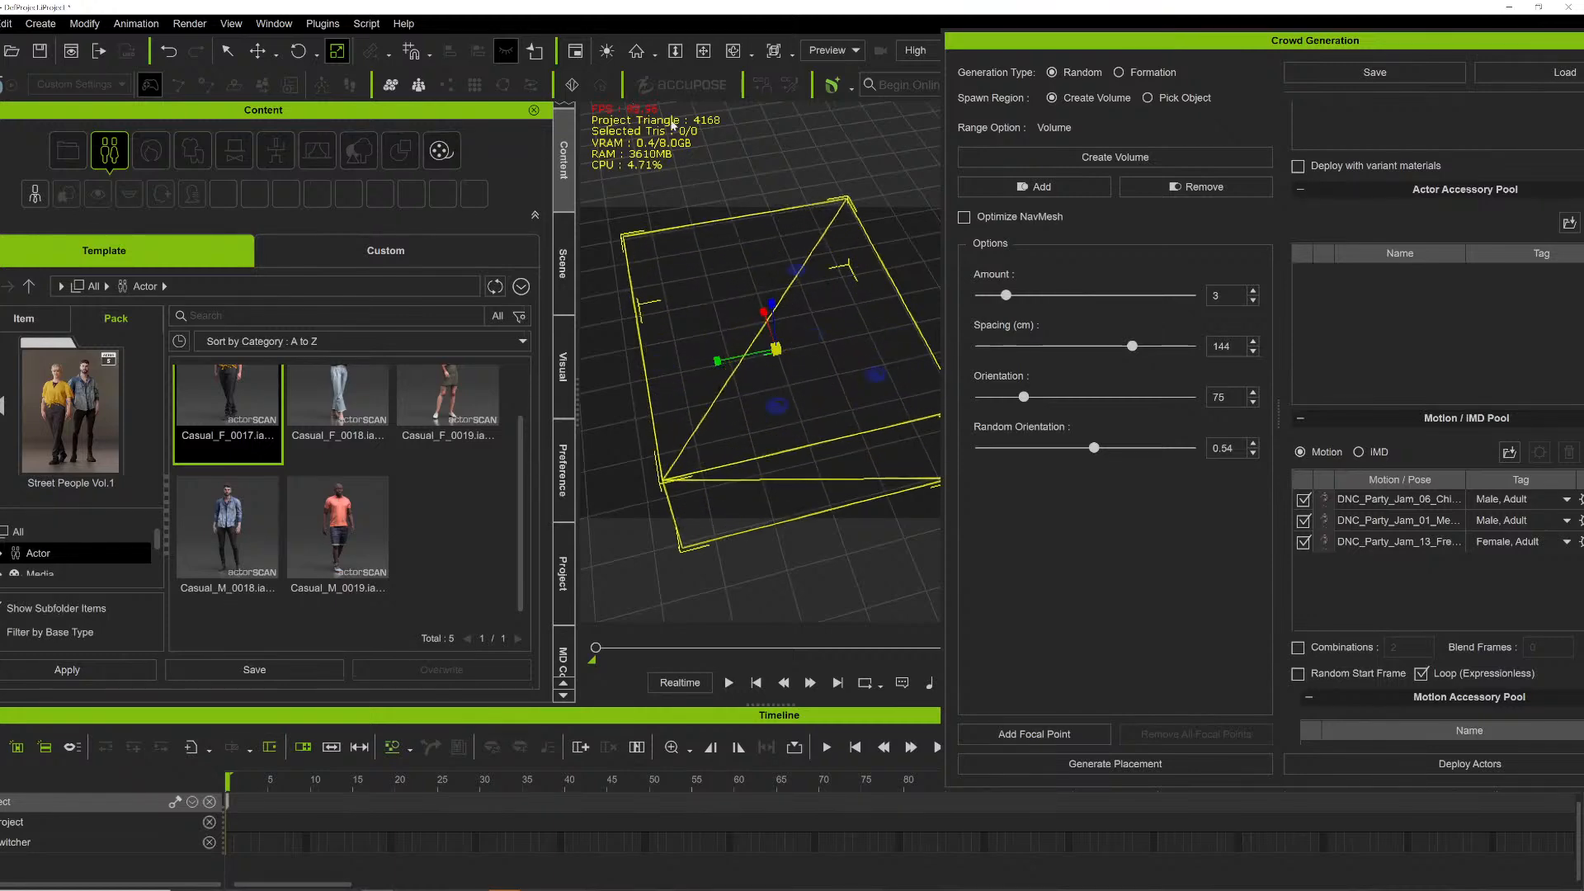
# - Adjust the enlarged volume's position so it sits on the floor around the scene center
pyautogui.click(704, 54)
pyautogui.moveTo(734, 288); pyautogui.dragTo(726, 321)
pyautogui.moveTo(726, 320); pyautogui.dragTo(842, 291, button='right')
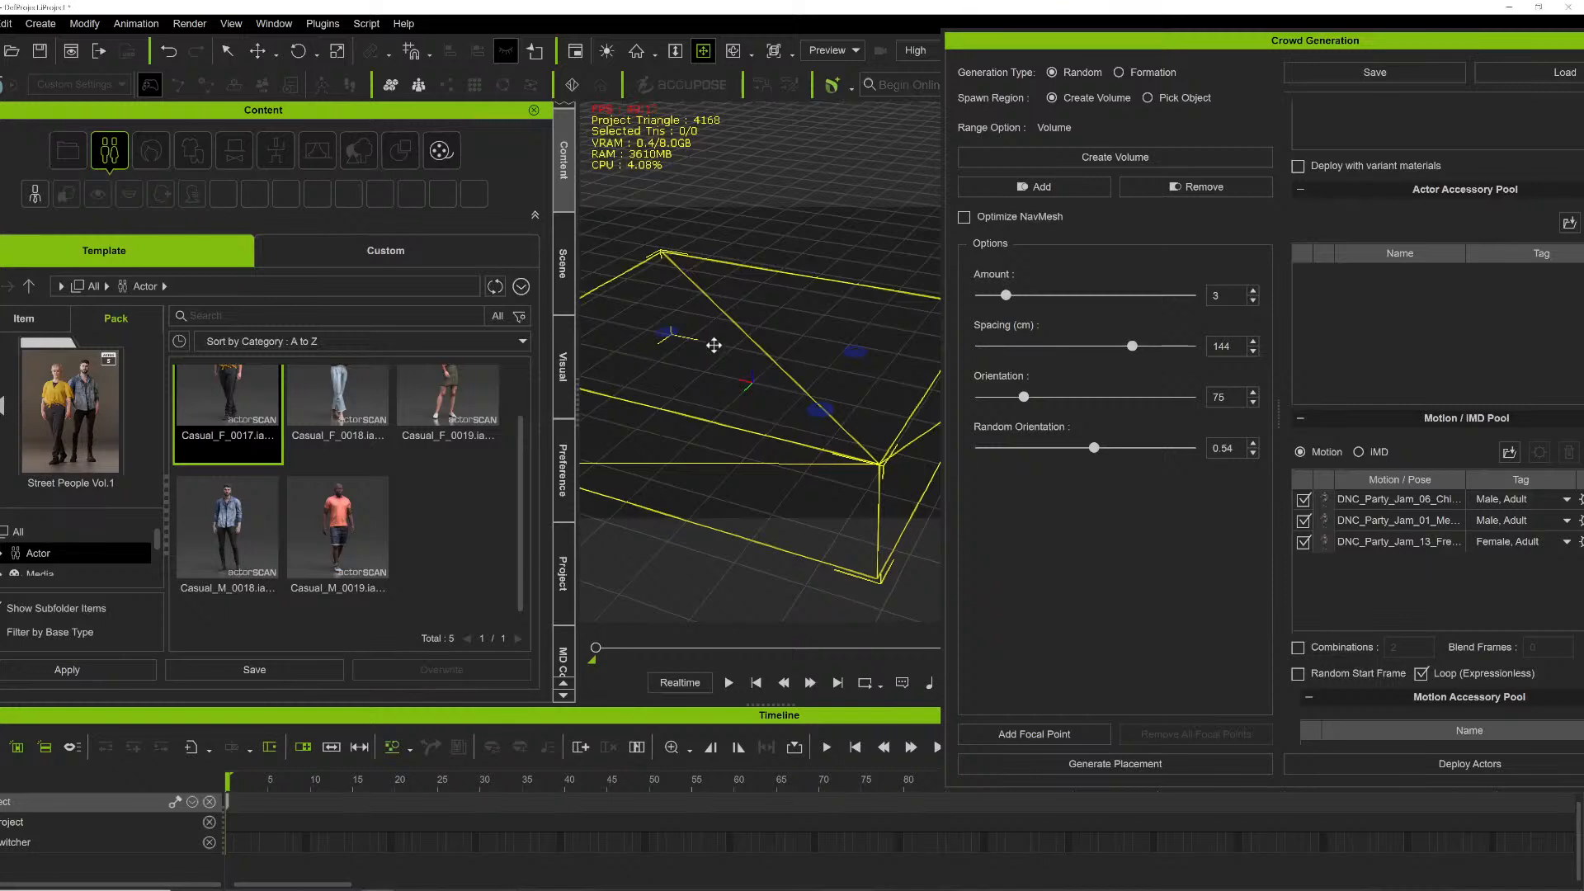
pyautogui.moveTo(778, 339); pyautogui.dragTo(762, 334)
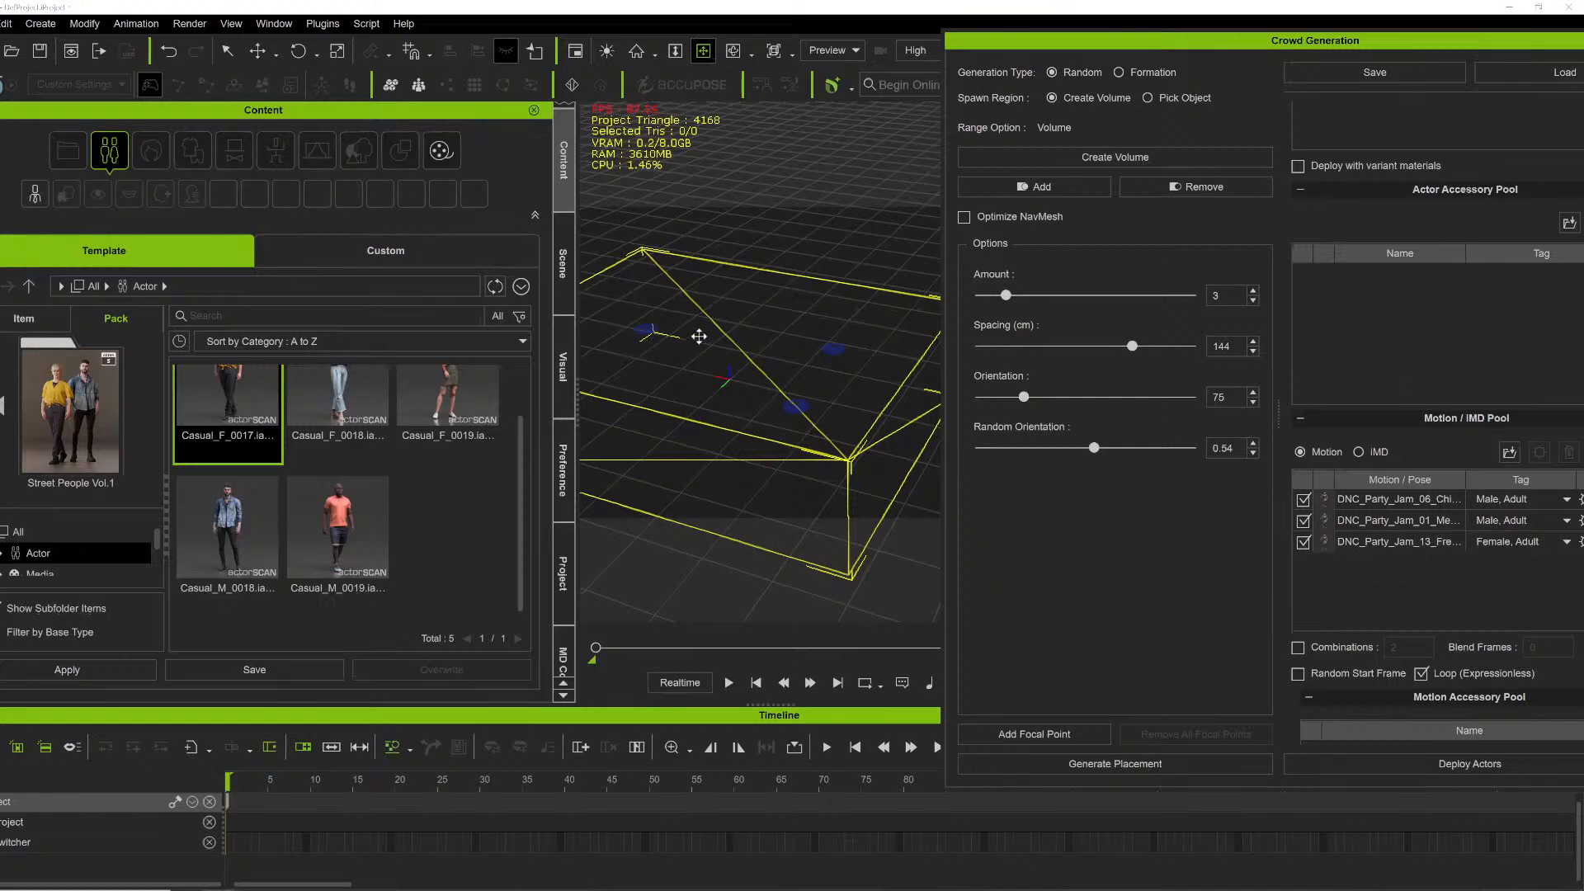
pyautogui.moveTo(763, 323); pyautogui.dragTo(764, 359, button='right')
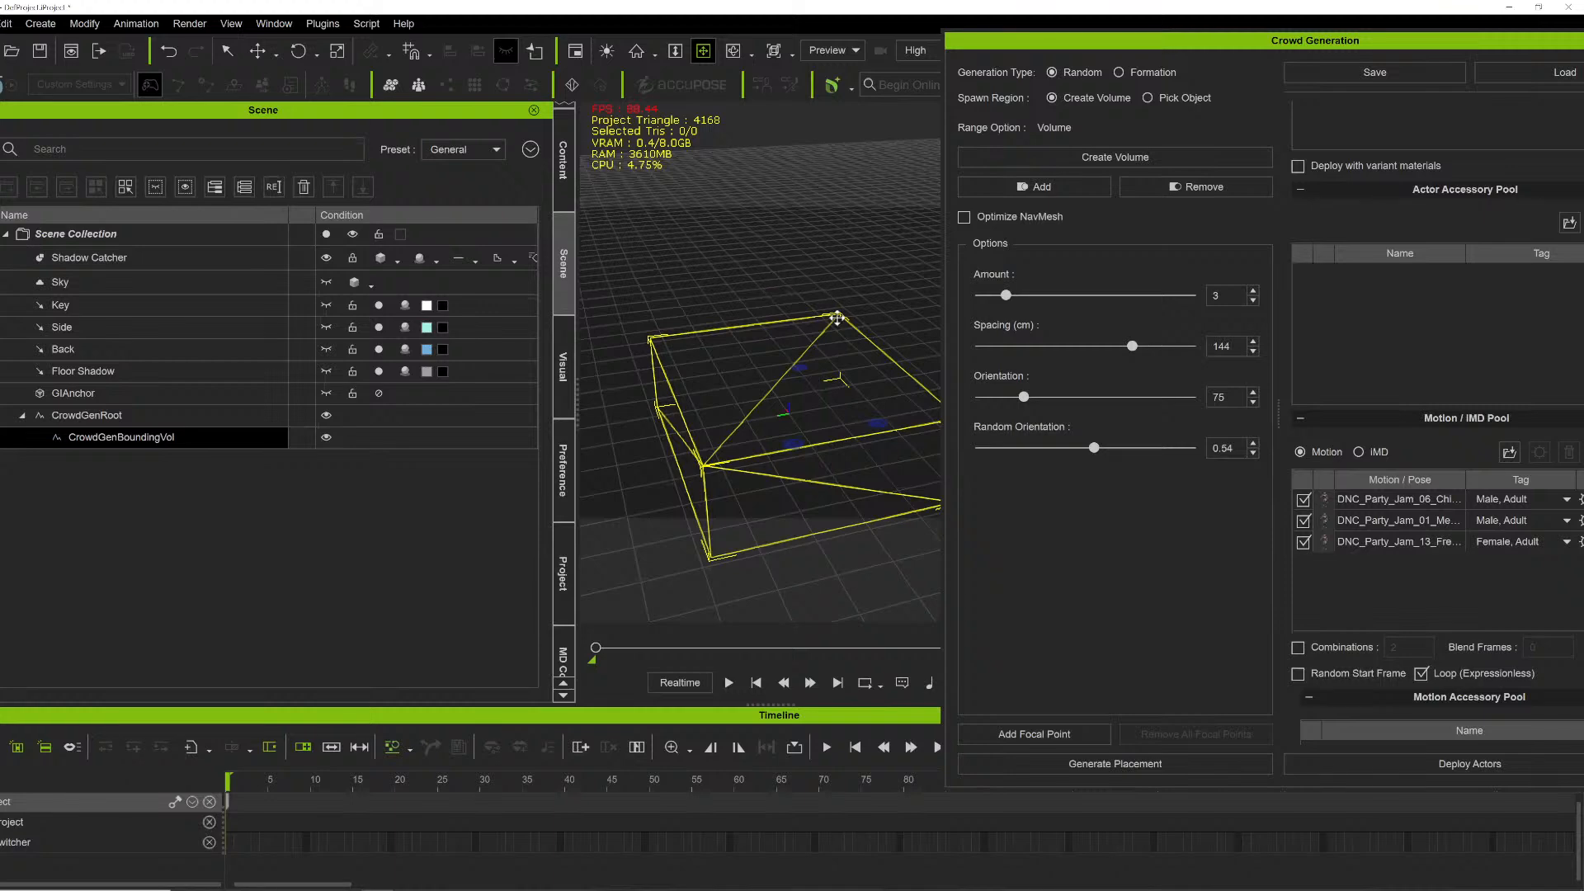
pyautogui.moveTo(859, 311); pyautogui.dragTo(748, 463, button='right')
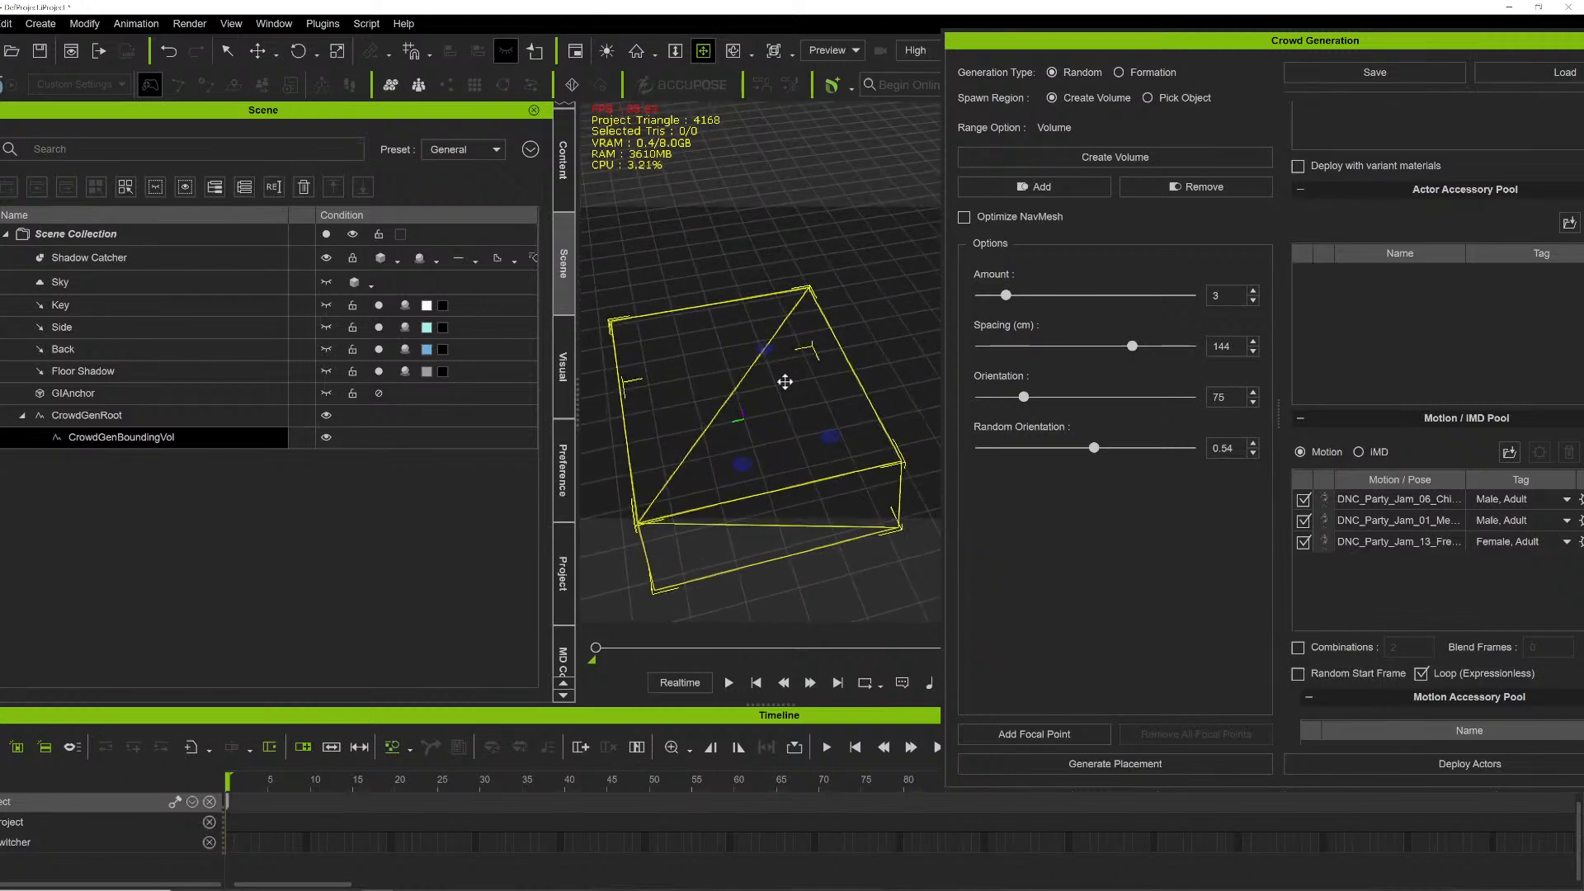
pyautogui.moveTo(771, 410); pyautogui.dragTo(735, 495, button='right')
pyautogui.moveTo(715, 566); pyautogui.dragTo(651, 435, button='right')
# - Set the crowd options to Amount 3, Orientation 209 and Random Orientation 0.55
pyautogui.moveTo(1006, 294); pyautogui.dragTo(1222, 294)
pyautogui.moveTo(1077, 300); pyautogui.dragTo(1032, 298)
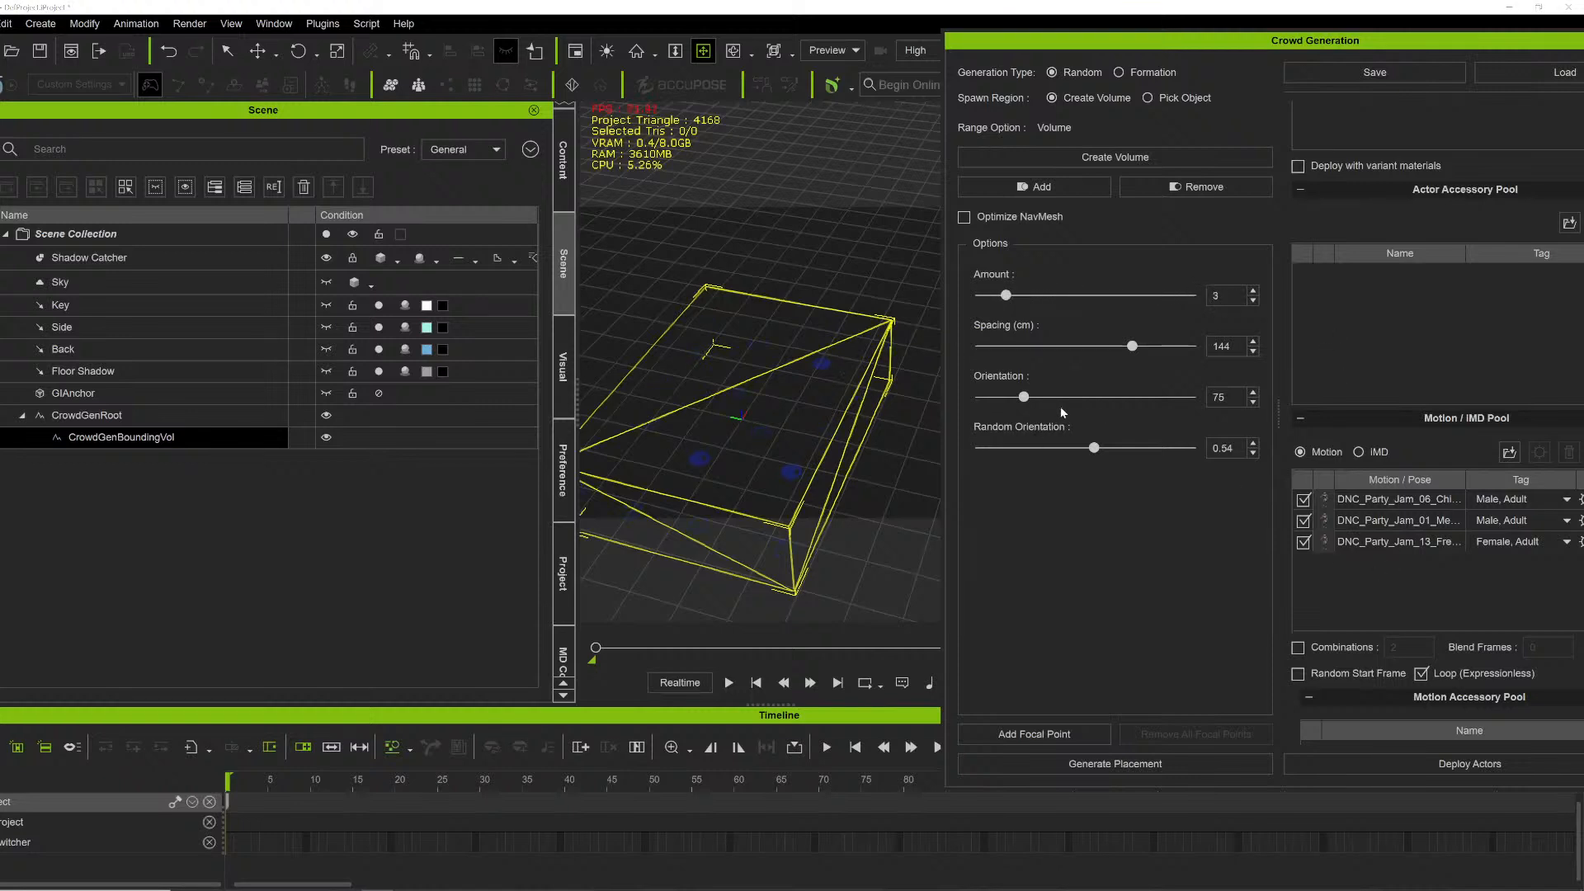
pyautogui.moveTo(1024, 397); pyautogui.dragTo(948, 385)
pyautogui.moveTo(1192, 396); pyautogui.dragTo(1102, 397)
pyautogui.moveTo(1096, 452)
pyautogui.mouseDown()
pyautogui.moveTo(1019, 450)
pyautogui.moveTo(1163, 450)
pyautogui.moveTo(985, 450)
pyautogui.moveTo(1183, 444)
pyautogui.moveTo(1107, 446)
pyautogui.mouseUp()
pyautogui.moveTo(1138, 43); pyautogui.dragTo(1031, 64)
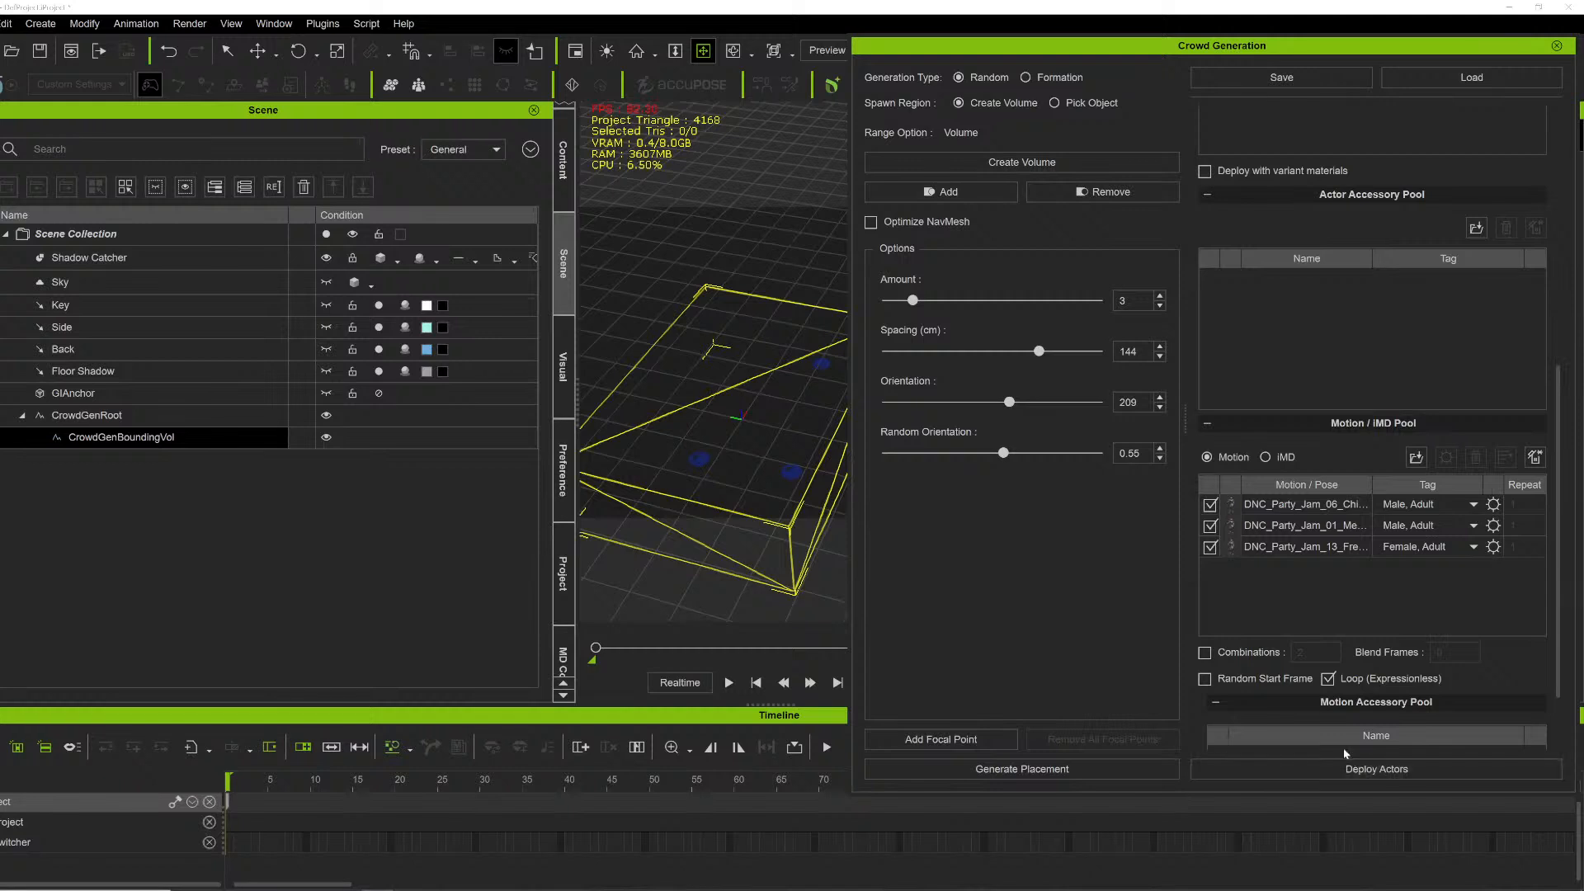
# - Deploy the actors into the crowd volume
pyautogui.scroll(-1, 1235, 622)
pyautogui.scroll(-1, 1234, 622)
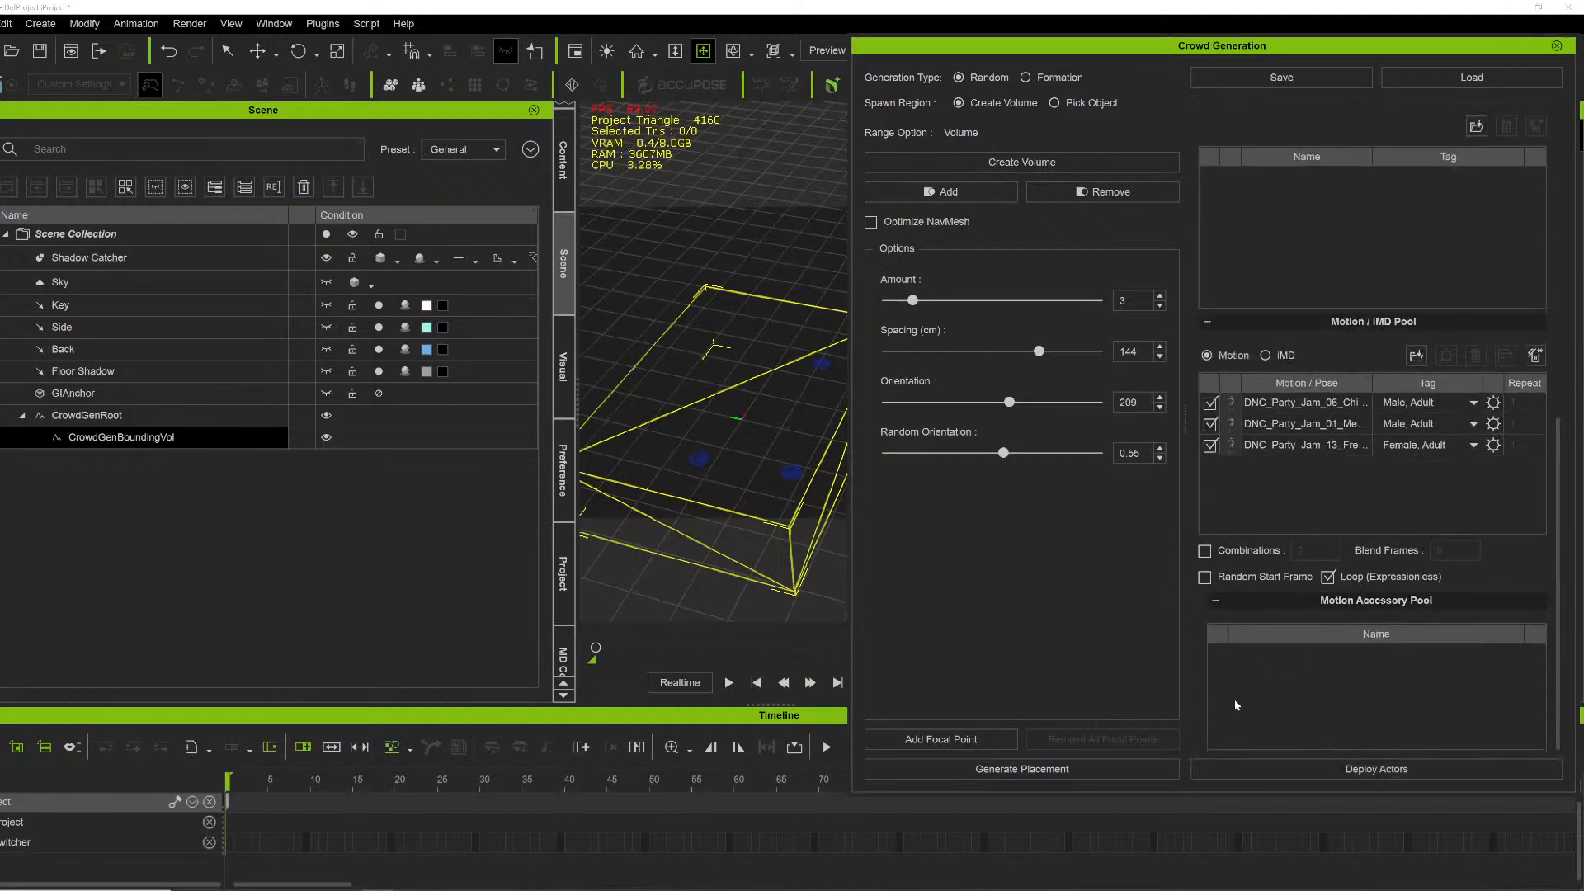
pyautogui.click(1375, 770)
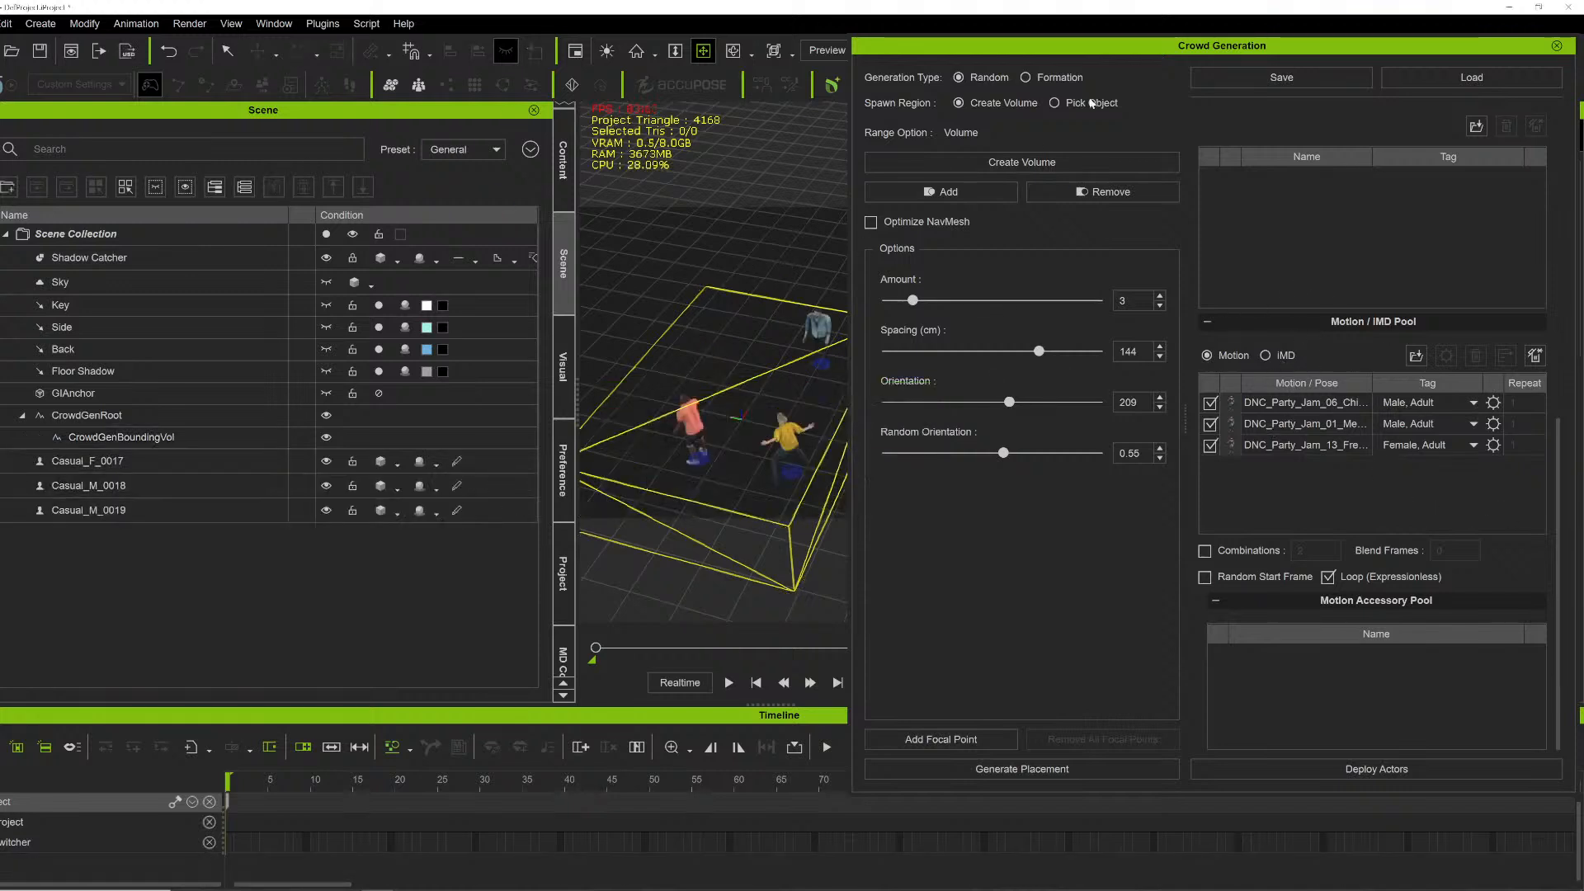
# - Close the crowd generator and play back the crowd animation, orbiting the view to inspect the dancers
pyautogui.click(1557, 46)
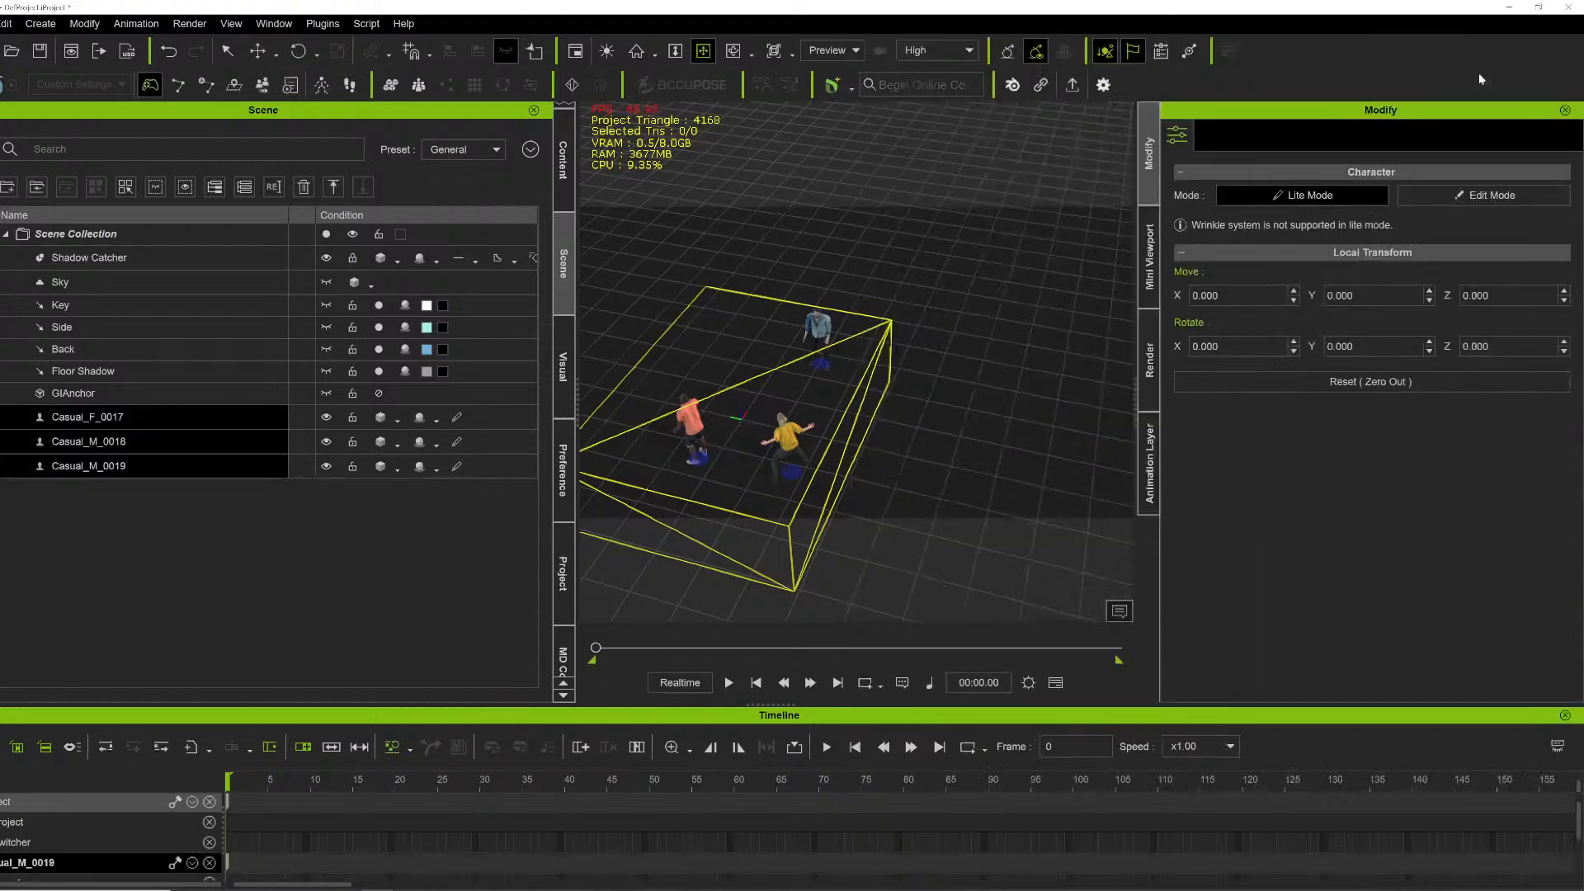
pyautogui.click(703, 50)
pyautogui.moveTo(771, 275); pyautogui.dragTo(888, 274)
pyautogui.press('space')
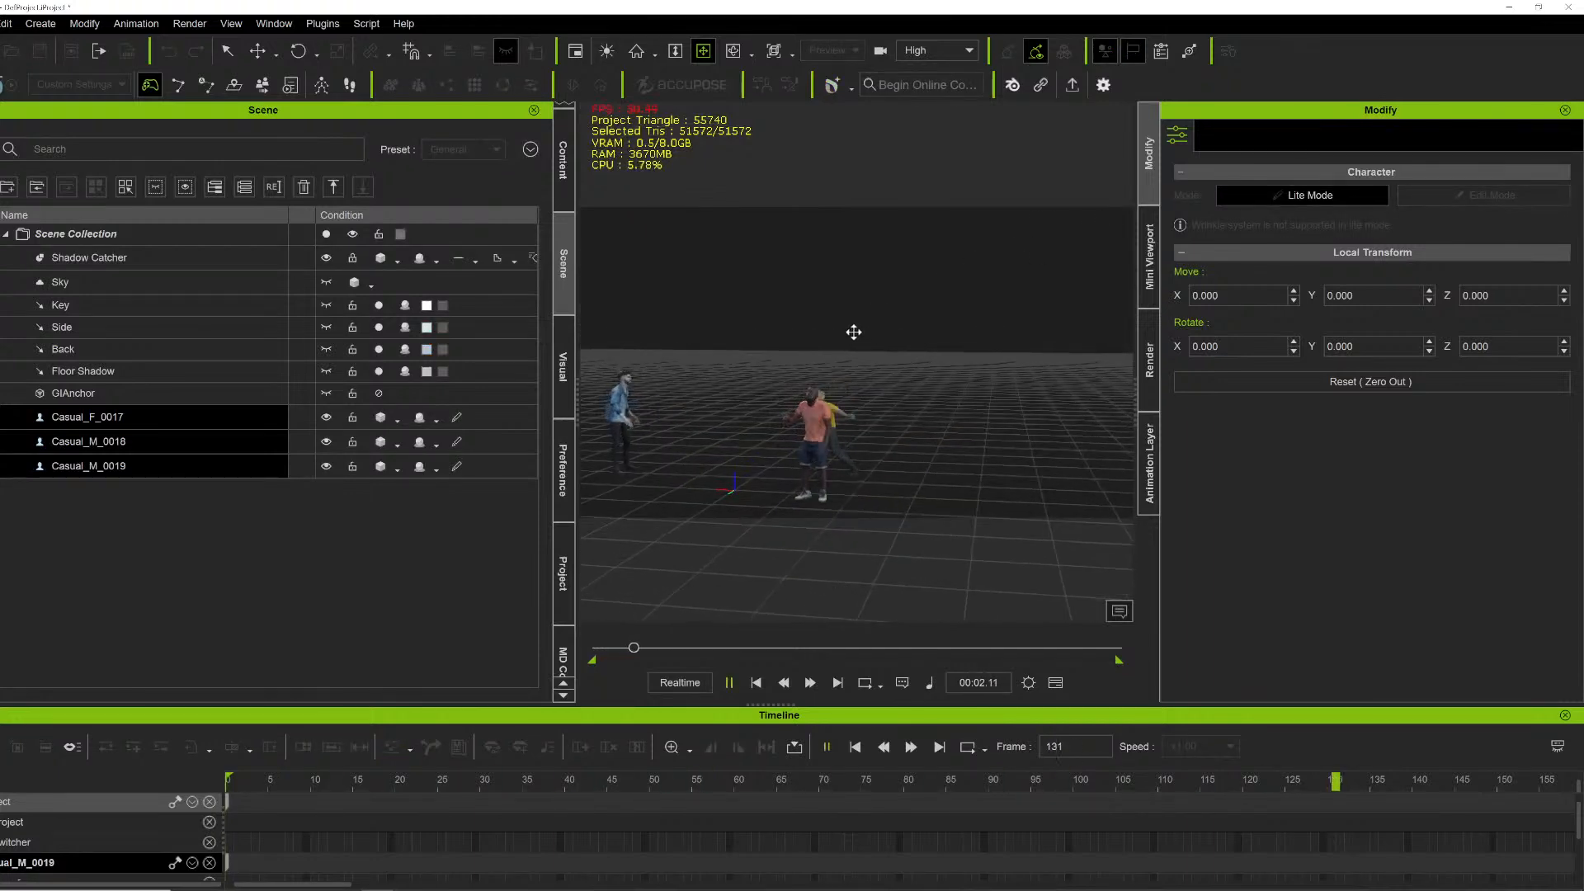
pyautogui.moveTo(675, 376); pyautogui.dragTo(735, 396, button='right')
pyautogui.moveTo(735, 396); pyautogui.dragTo(912, 338)
pyautogui.scroll(1, 912, 337)
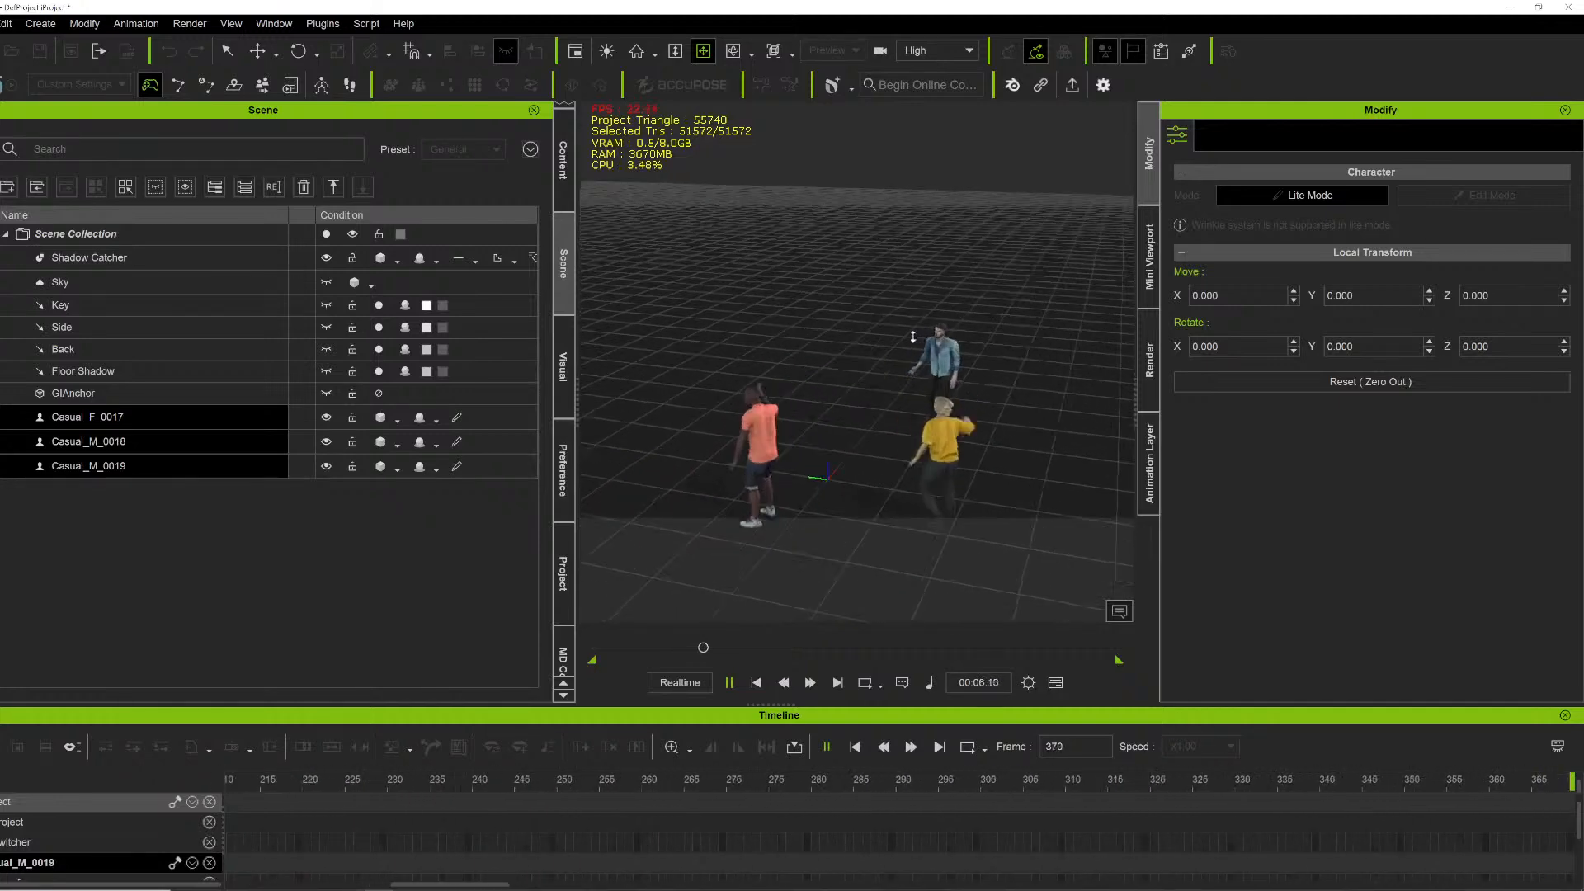
# - Orbit and zoom the view around the dancing crowd and stop the playback
pyautogui.moveTo(912, 337); pyautogui.dragTo(676, 375, button='right')
pyautogui.scroll(-3, 729, 364)
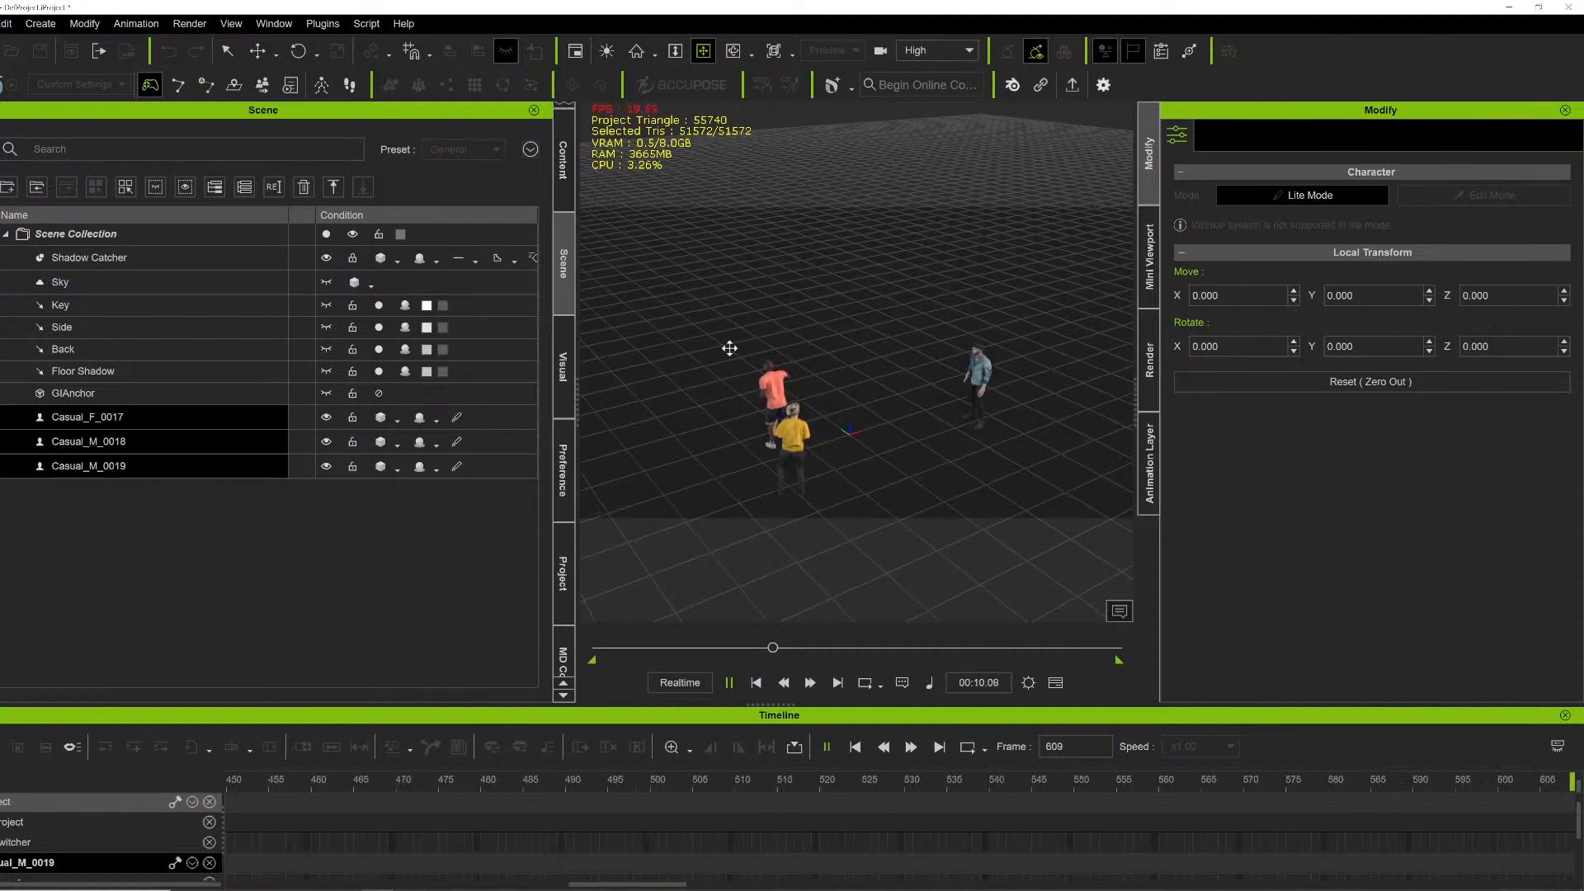
pyautogui.press('space')
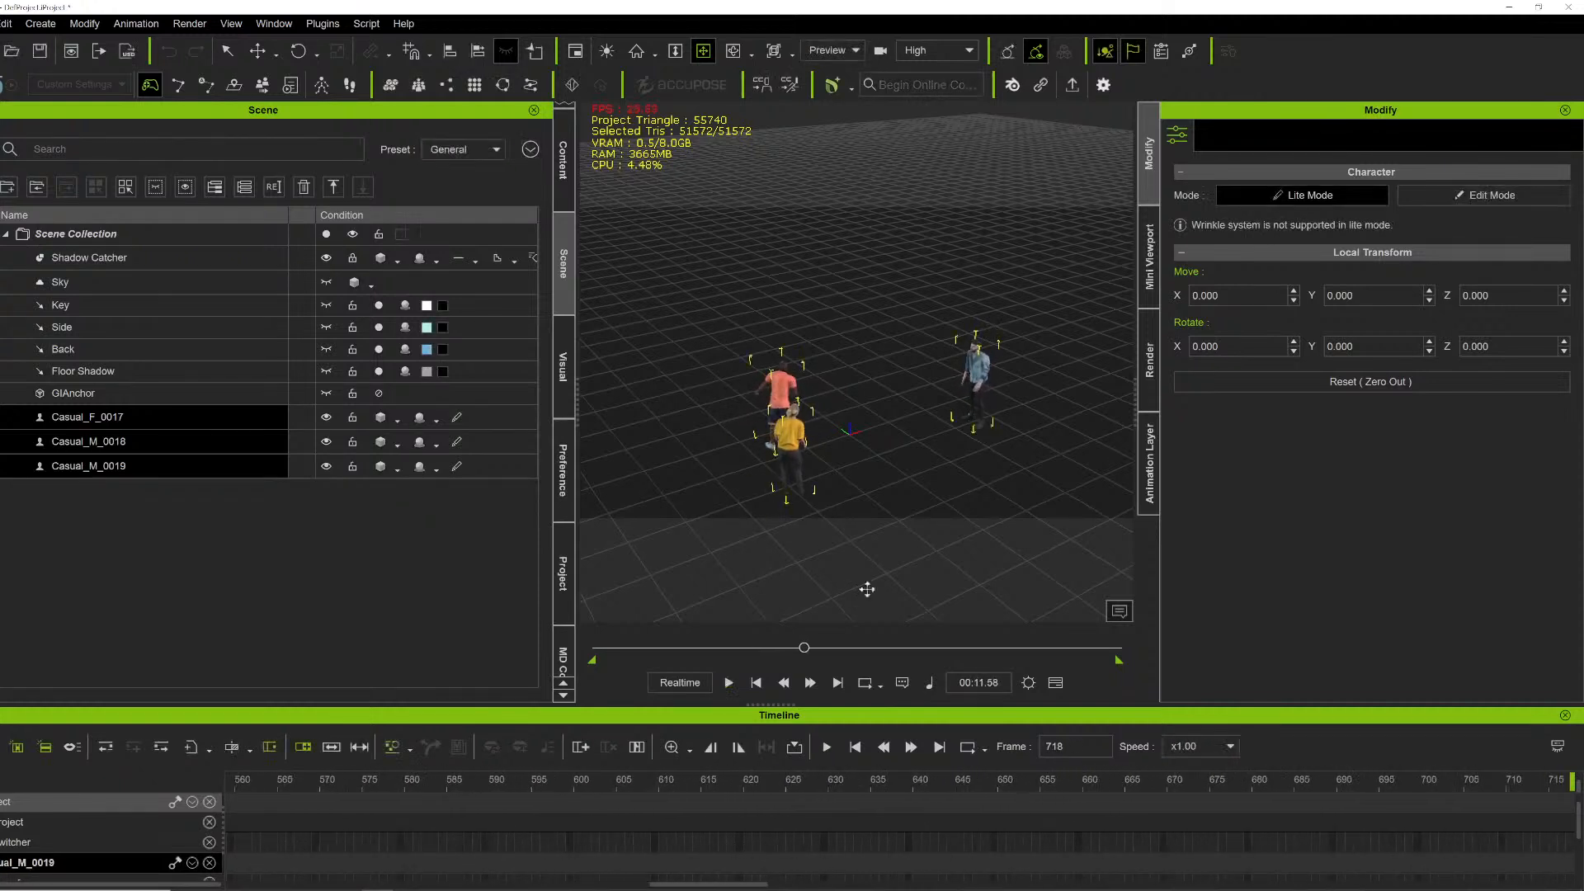
pyautogui.moveTo(804, 649); pyautogui.dragTo(645, 195)
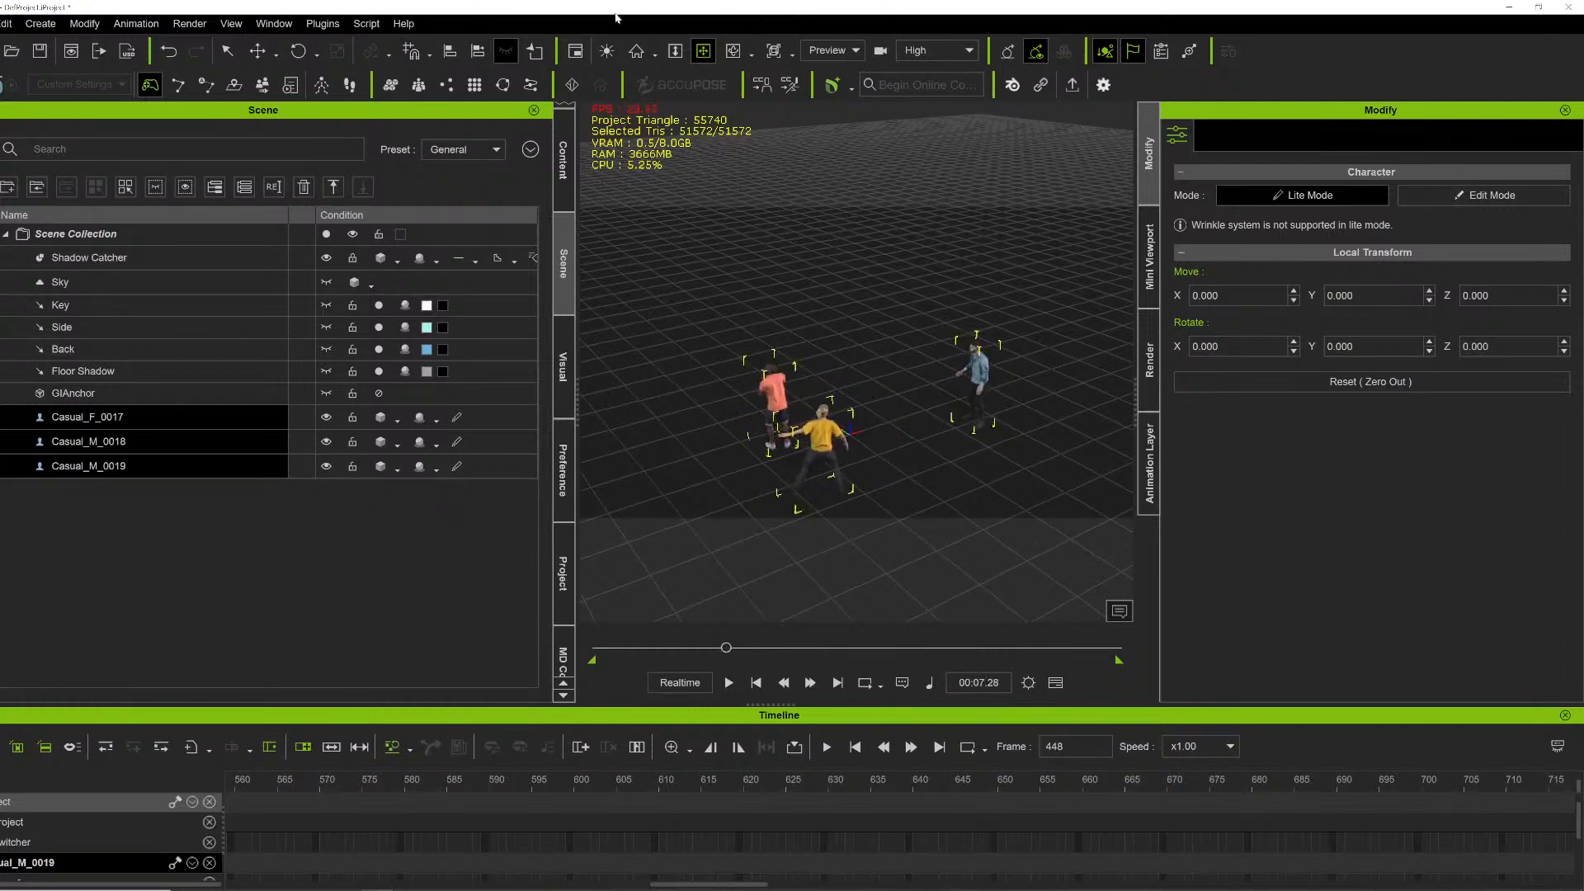
# - Open Unreal Live Link, review the Character actors in the transfer list and enable Include Motion
pyautogui.click(335, 25)
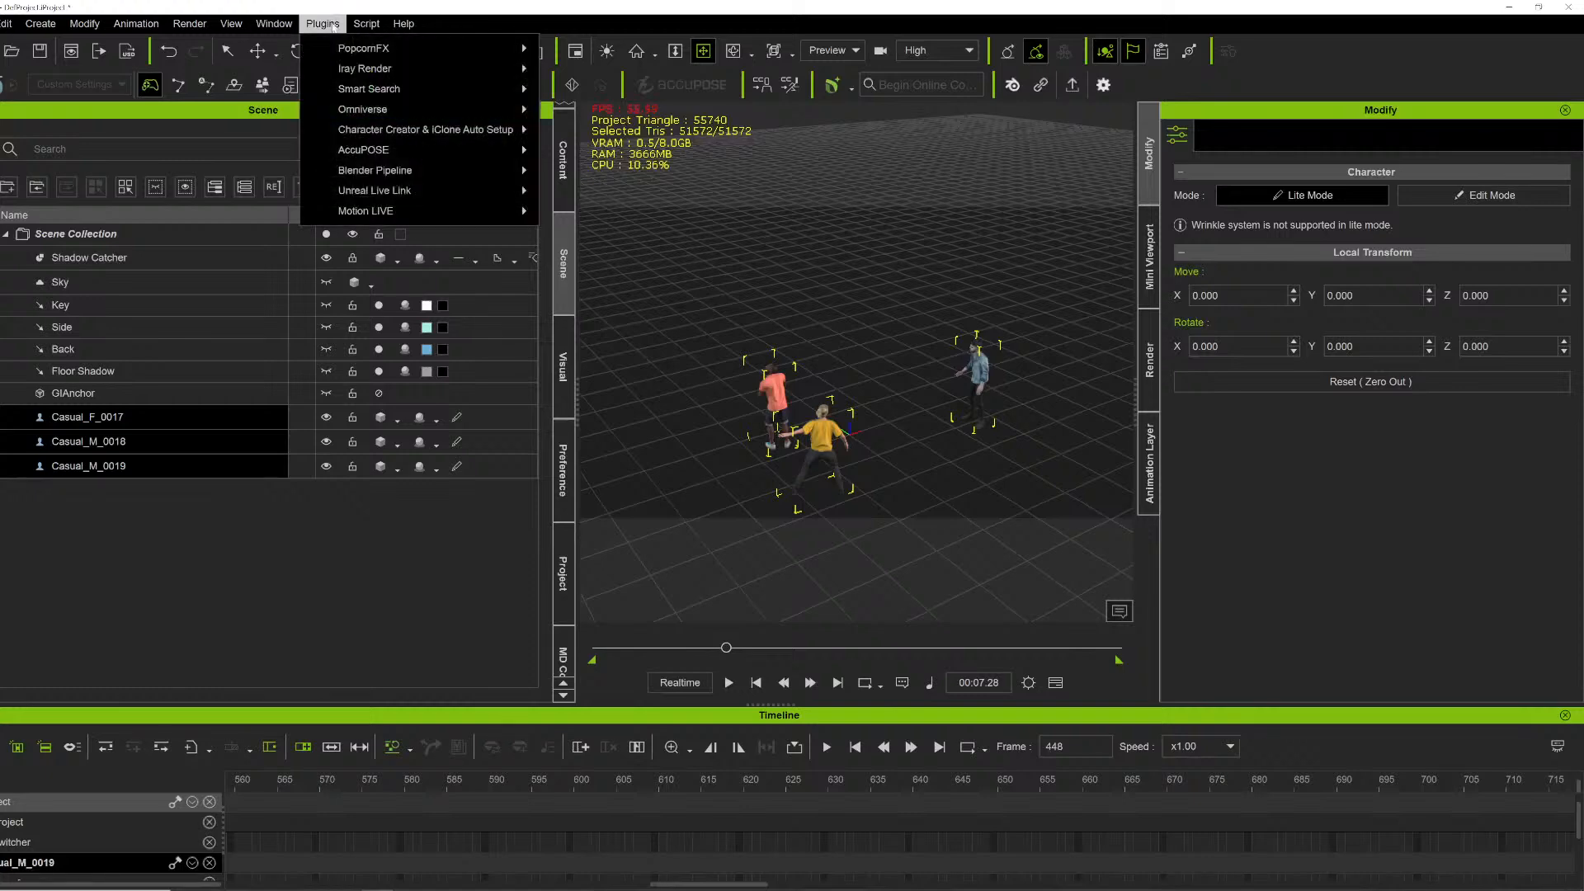
pyautogui.moveTo(412, 191)
pyautogui.click(598, 188)
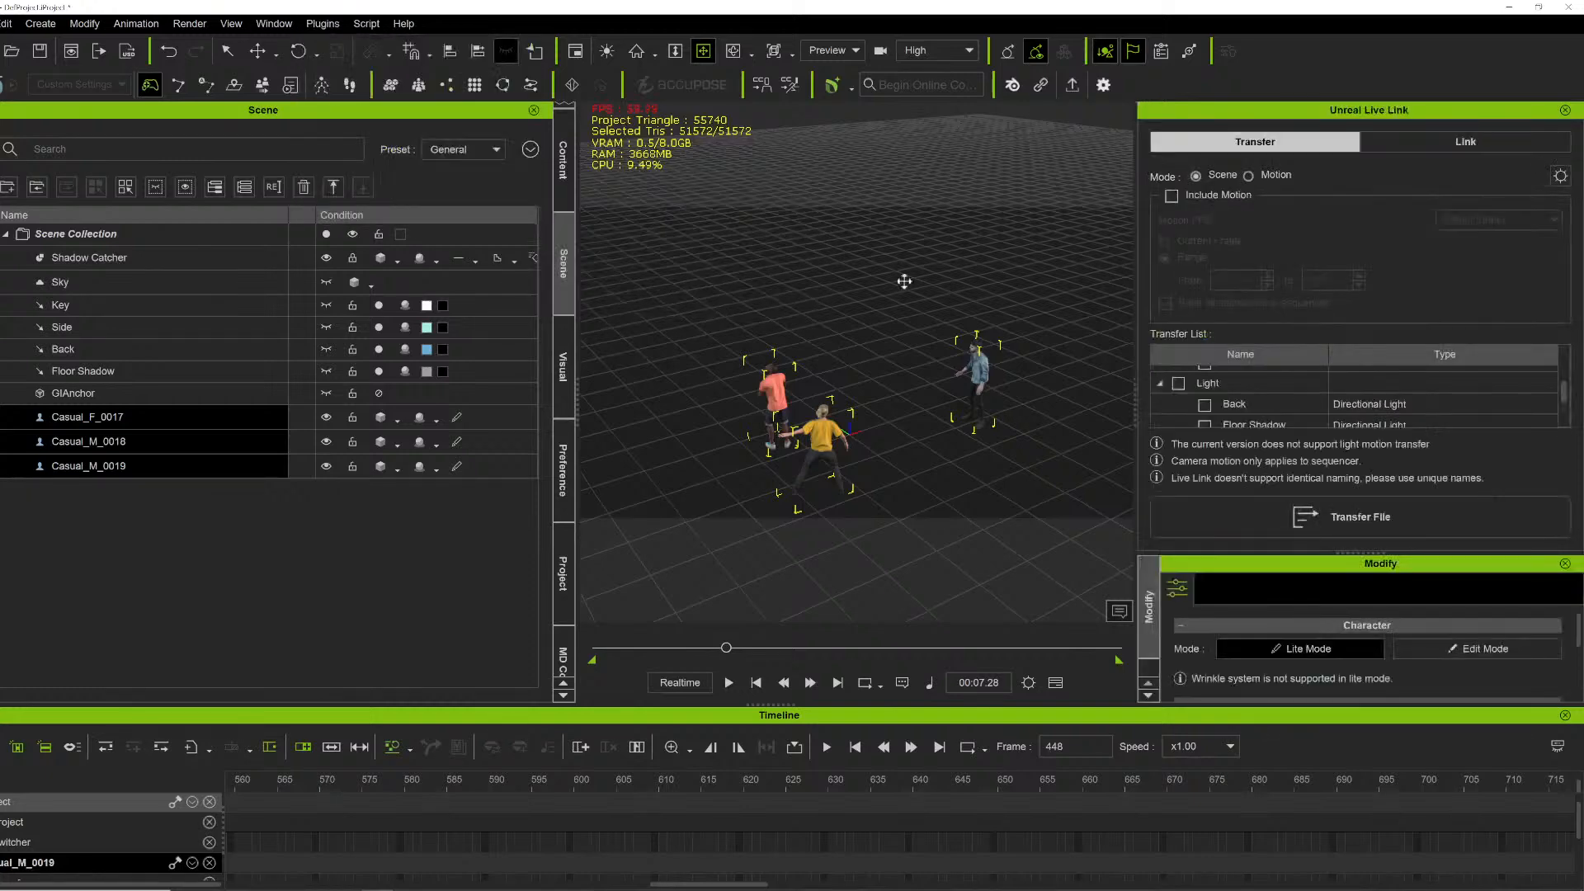
pyautogui.scroll(5, 1245, 412)
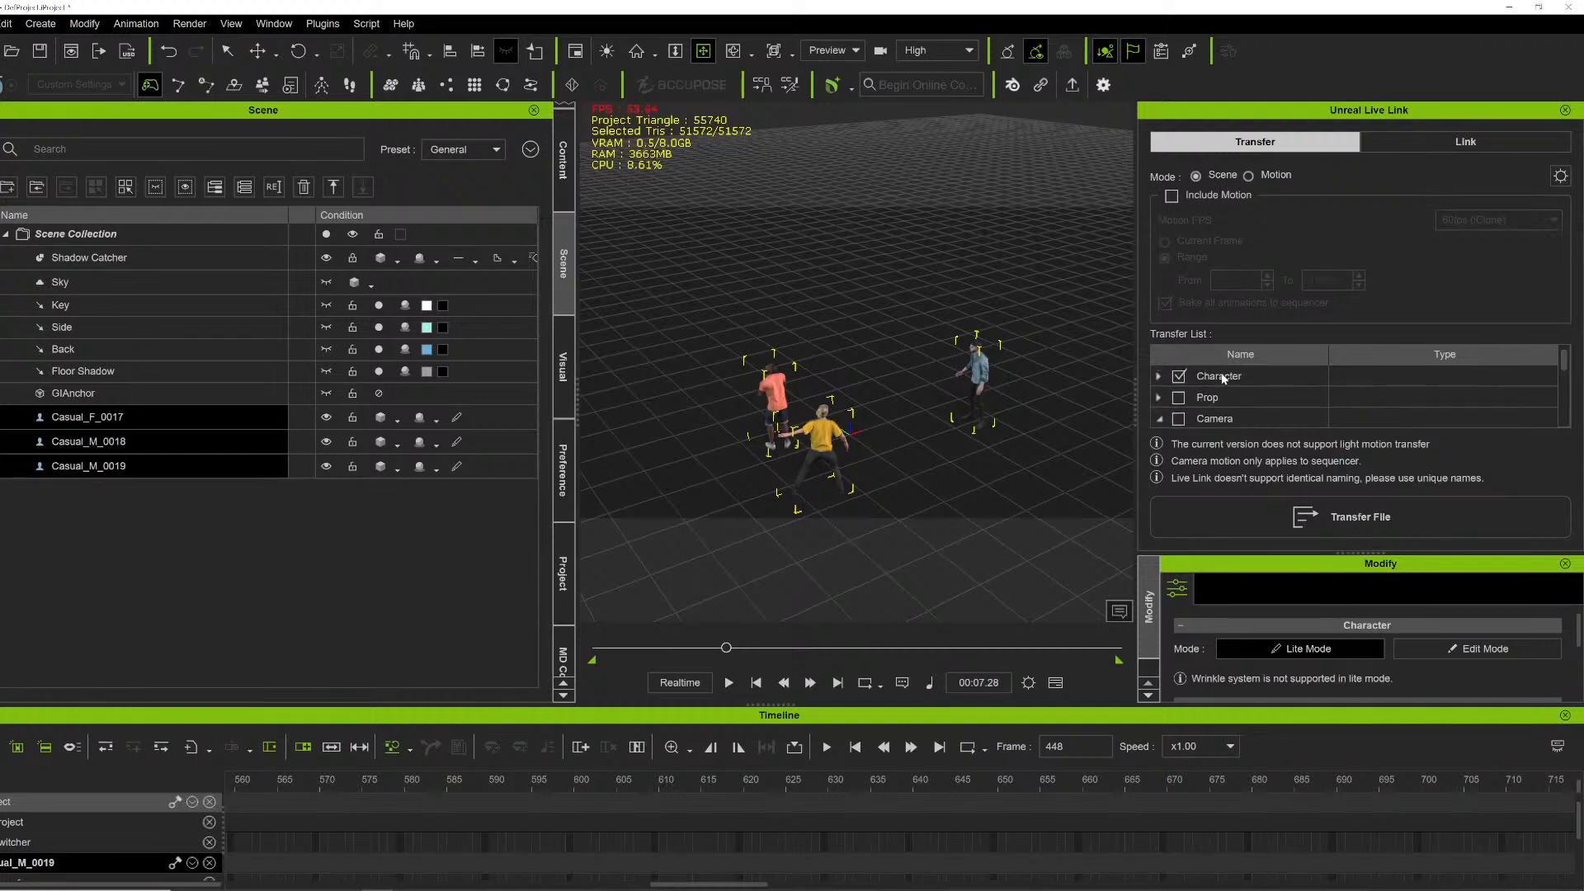
pyautogui.scroll(-1, 1220, 399)
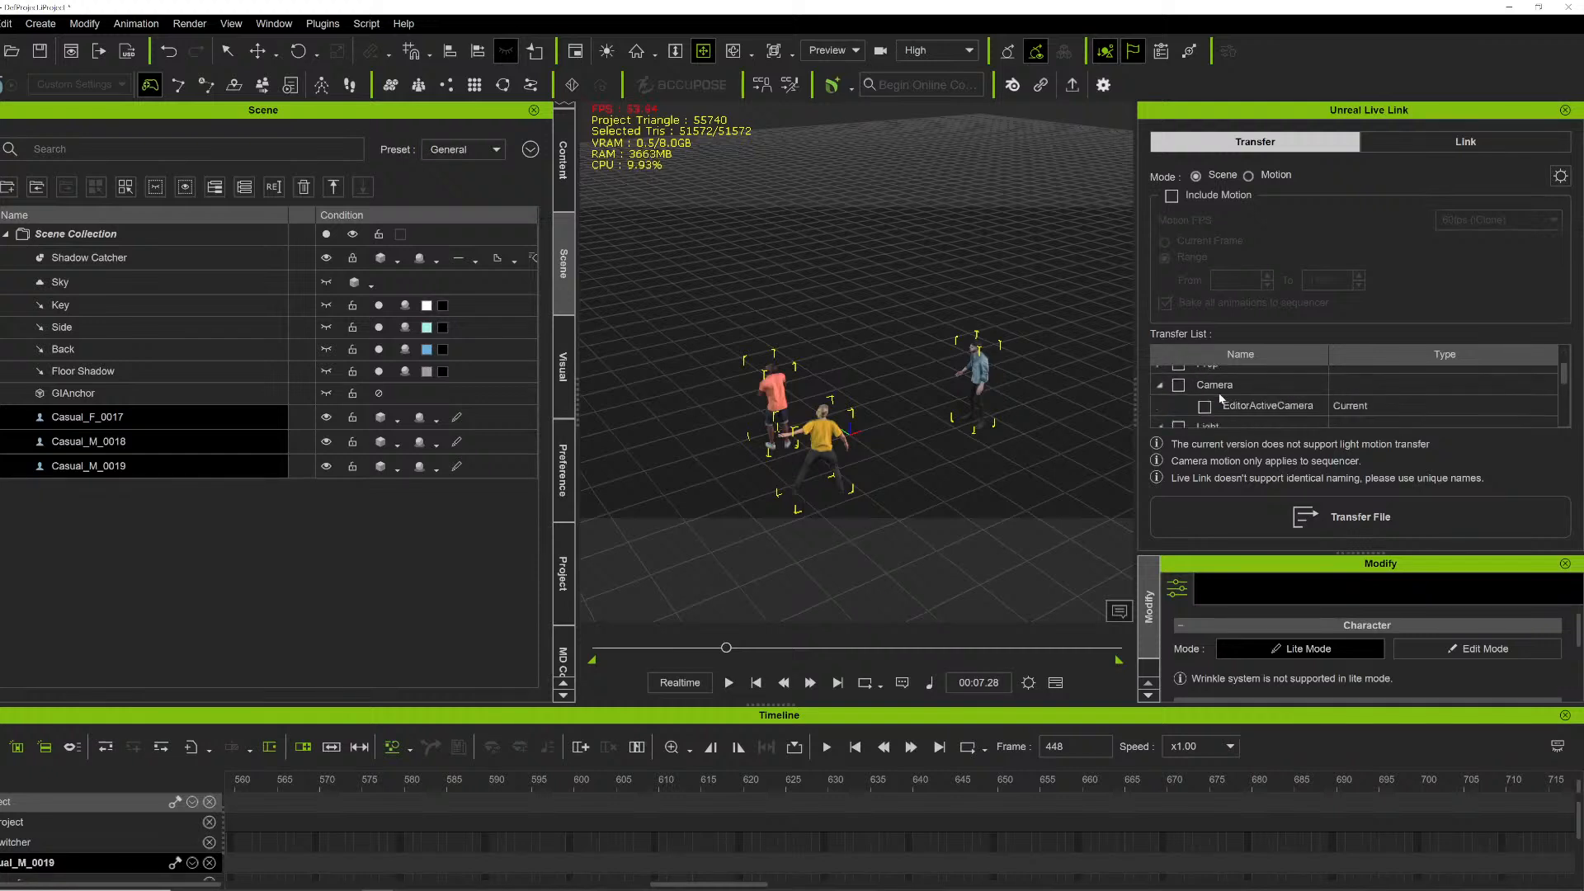
pyautogui.click(1160, 386)
pyautogui.click(1160, 406)
pyautogui.scroll(2, 1163, 392)
pyautogui.click(1159, 377)
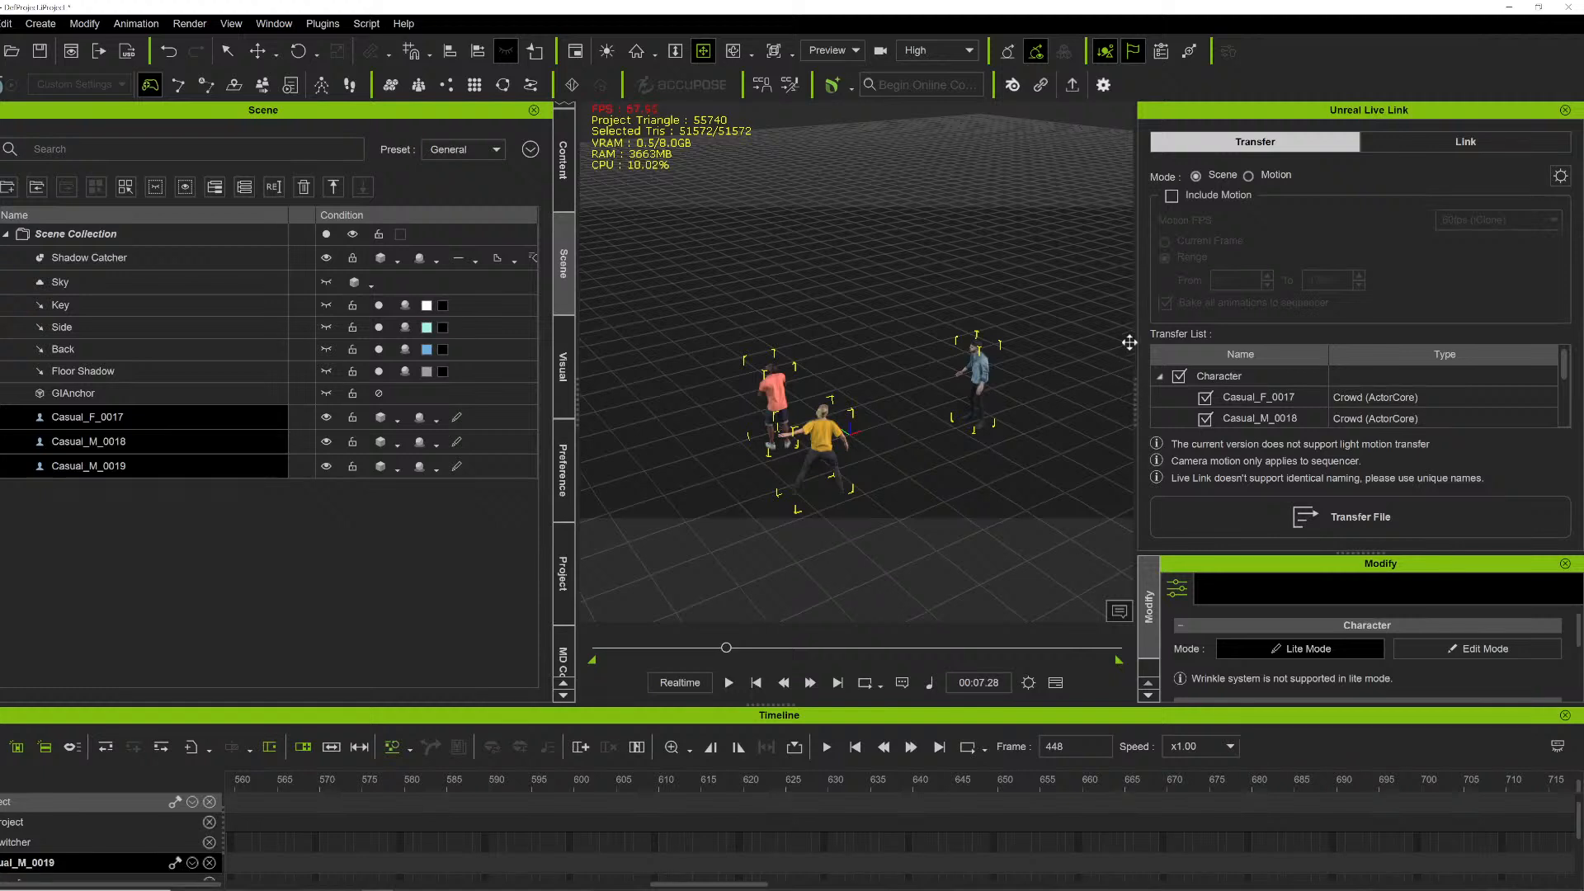
pyautogui.click(1180, 198)
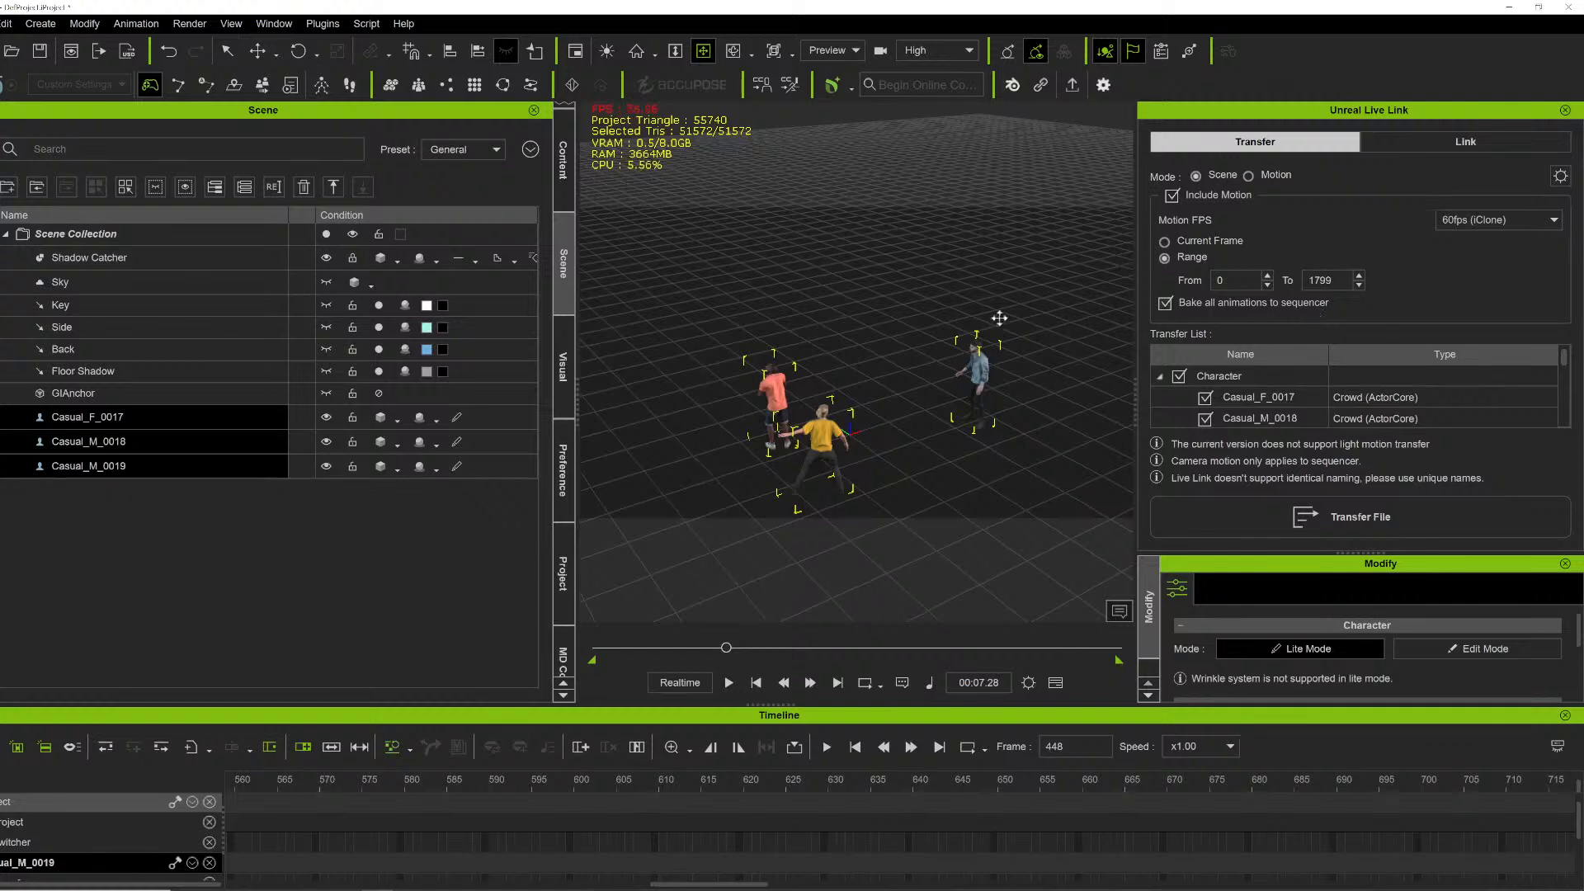
pyautogui.moveTo(943, 281); pyautogui.dragTo(601, 290, button='right')
pyautogui.moveTo(824, 282); pyautogui.dragTo(692, 268, button='right')
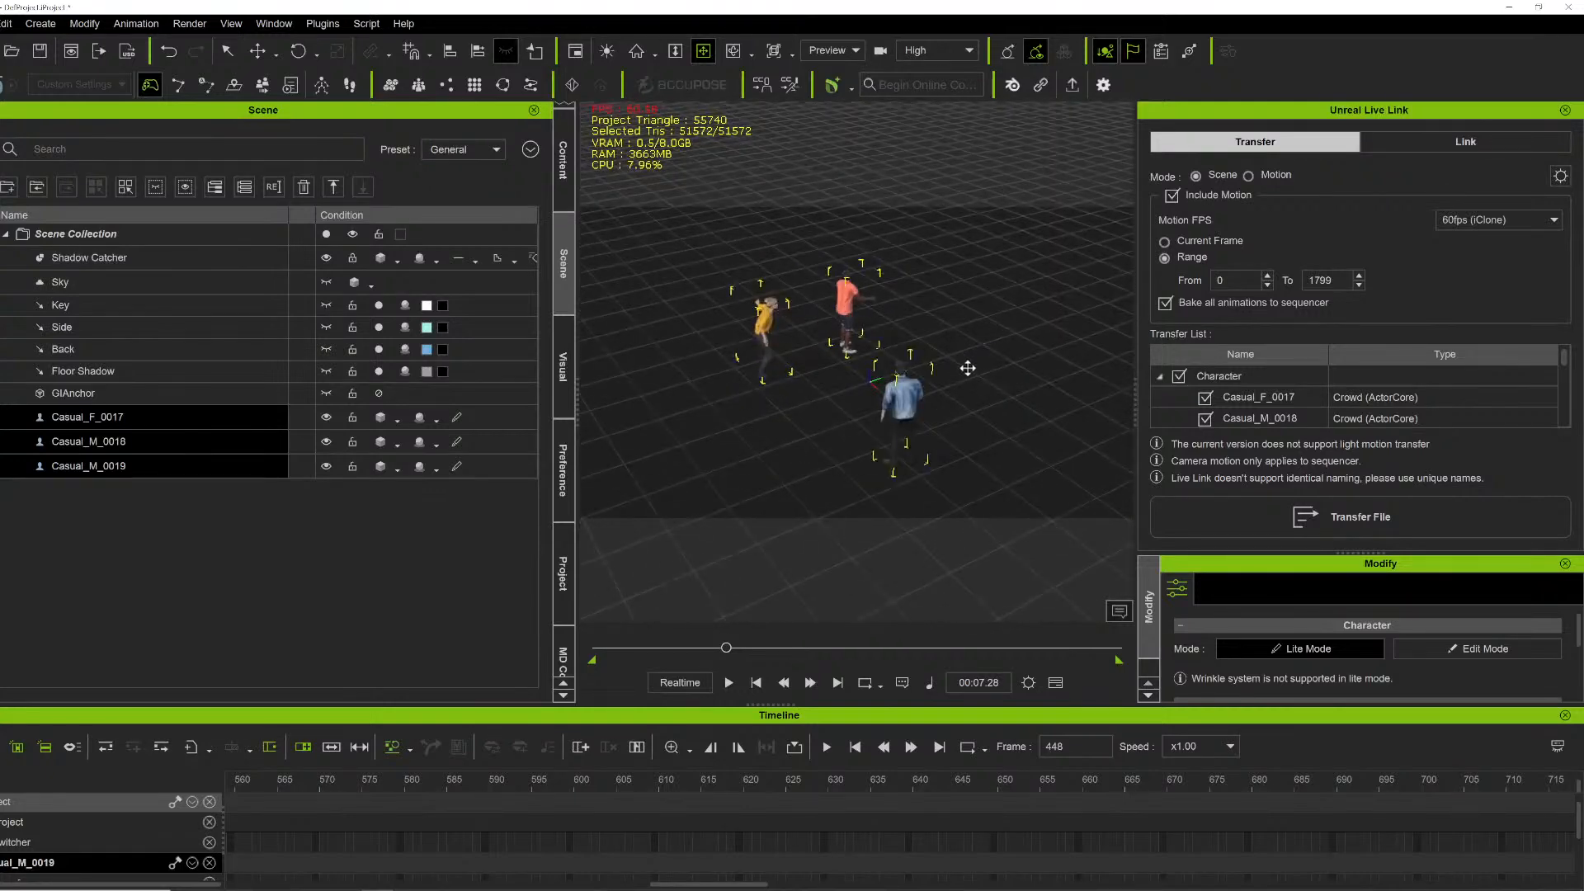
pyautogui.scroll(-1, 1210, 413)
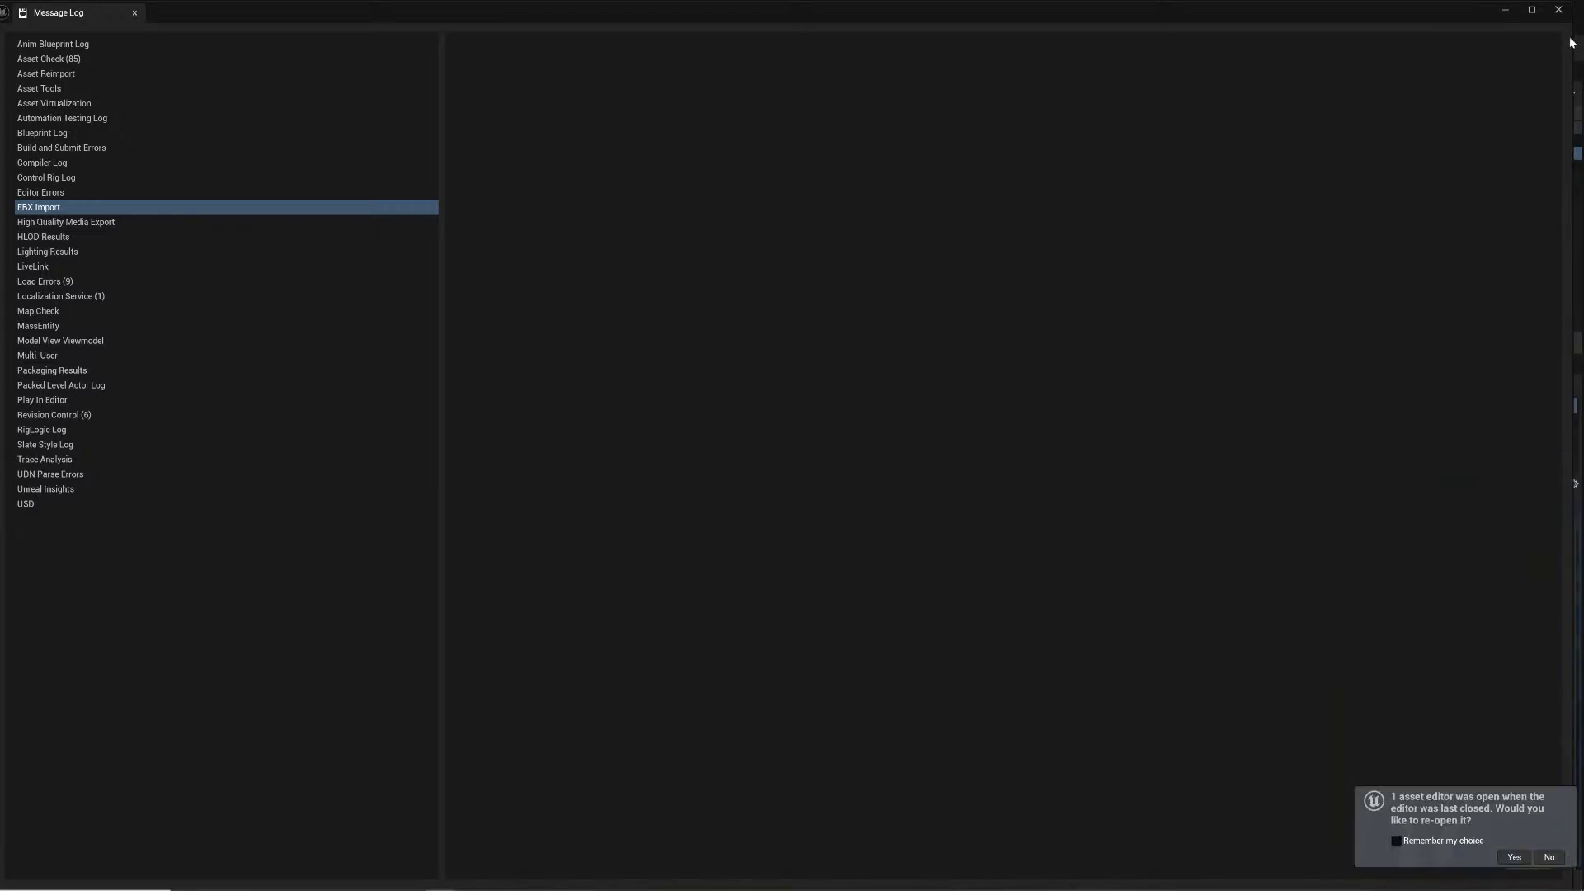
# - Switch to Unreal Engine and close the Message Log window
pyautogui.click(1559, 10)
pyautogui.moveTo(474, 484); pyautogui.dragTo(473, 484, button='right')
pyautogui.moveTo(682, 357); pyautogui.dragTo(682, 357, button='right')
pyautogui.click(1043, 167)
pyautogui.keyDown('shift'); pyautogui.click(1049, 140); pyautogui.keyUp('shift')
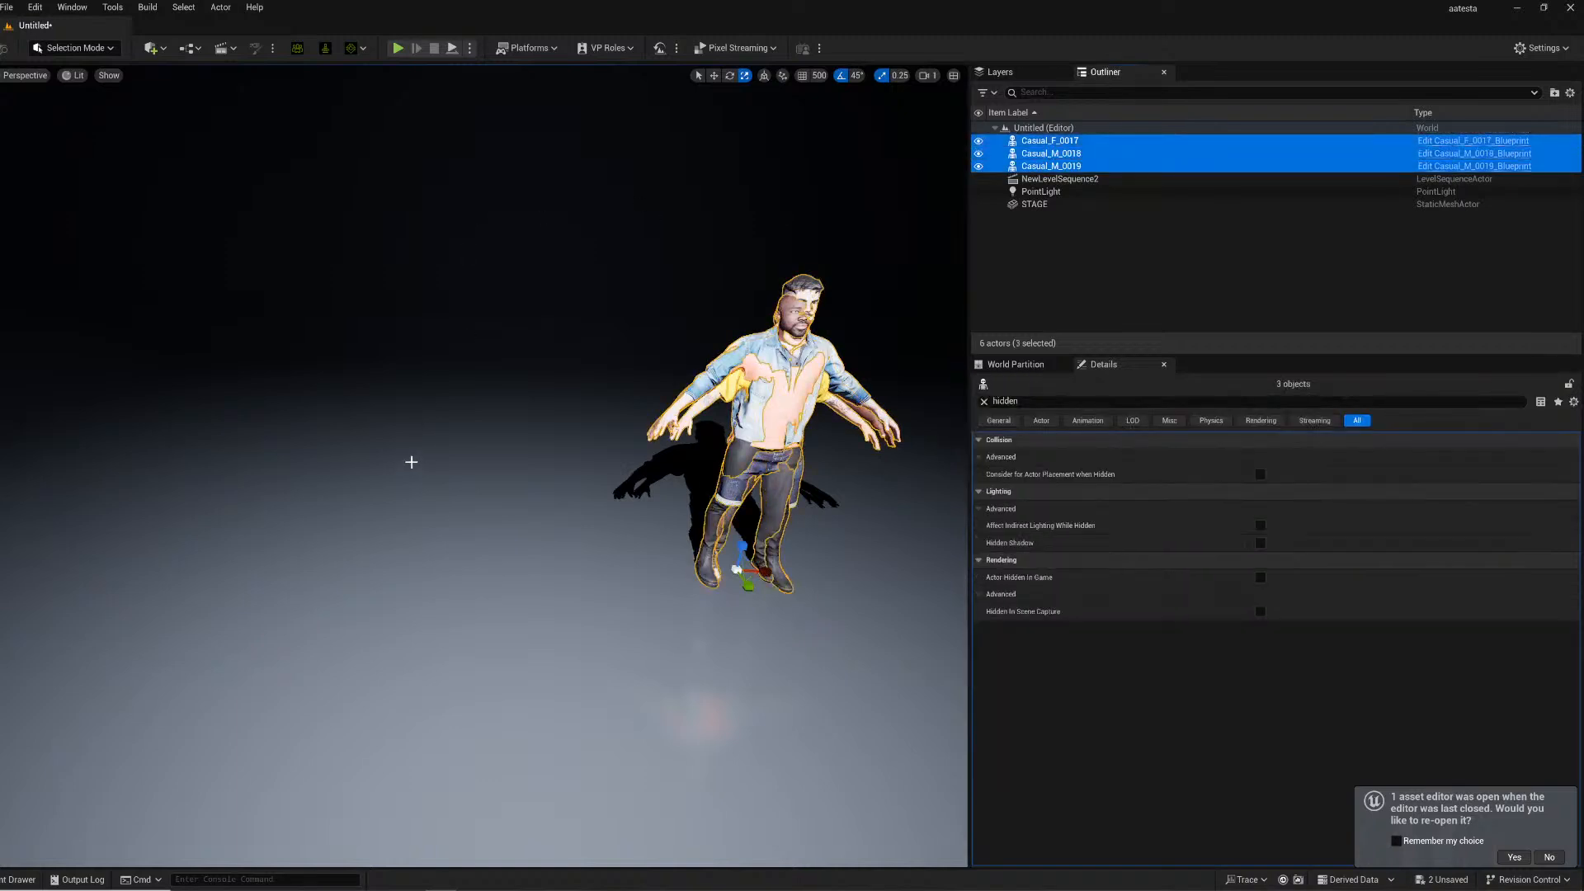
pyautogui.click(372, 419)
# - Open the RLSequence_2025_02_20-23_32_08 level sequence from the RLLevelSequences content folder
pyautogui.click(6, 876)
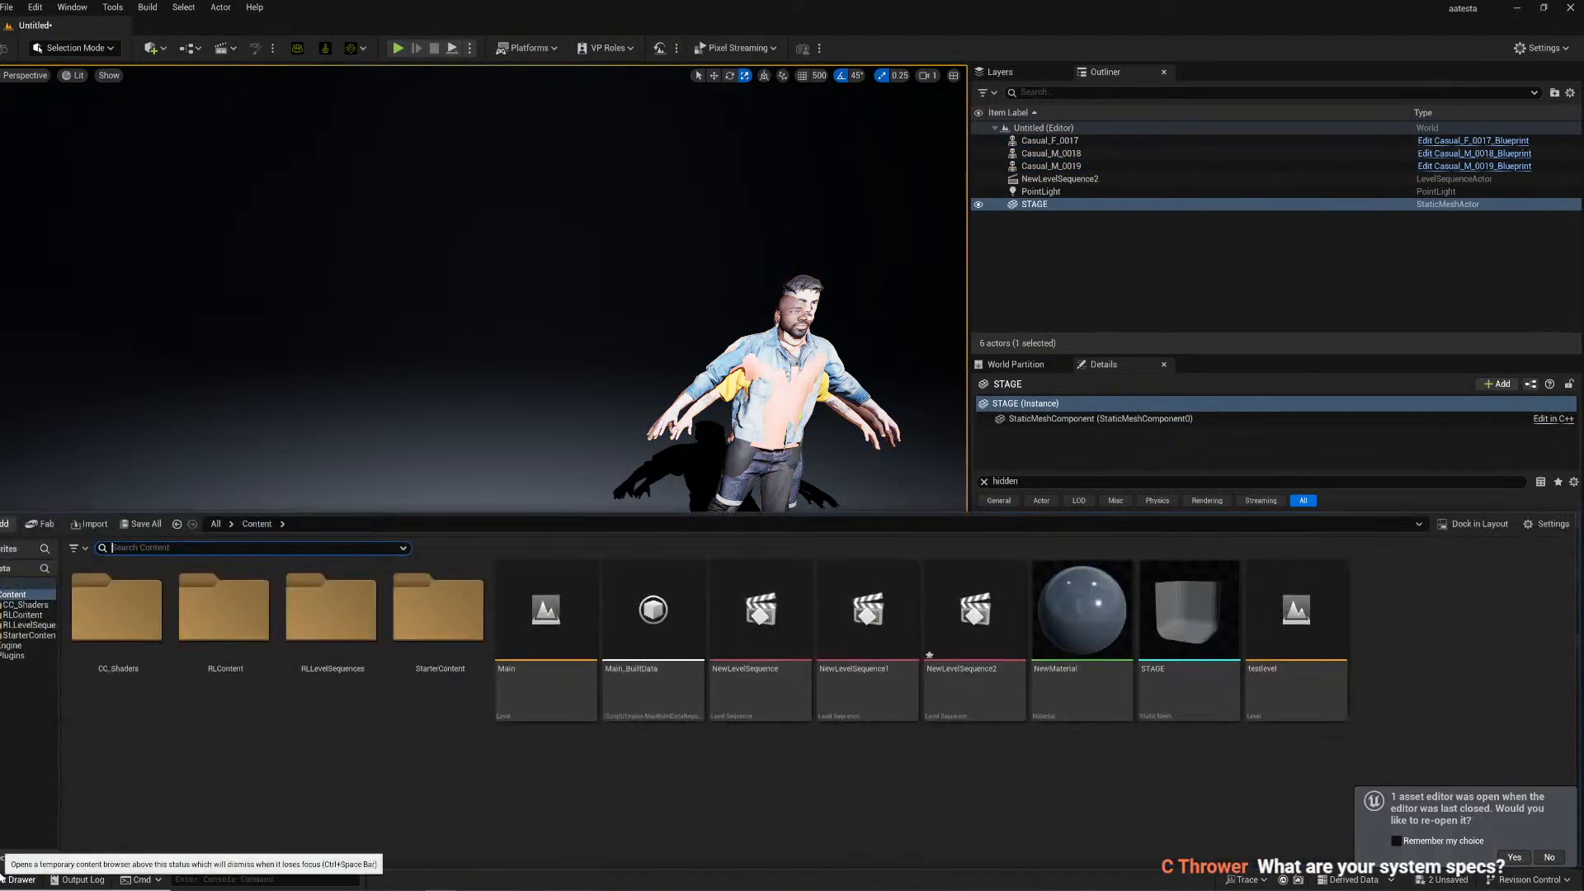
pyautogui.click(30, 636)
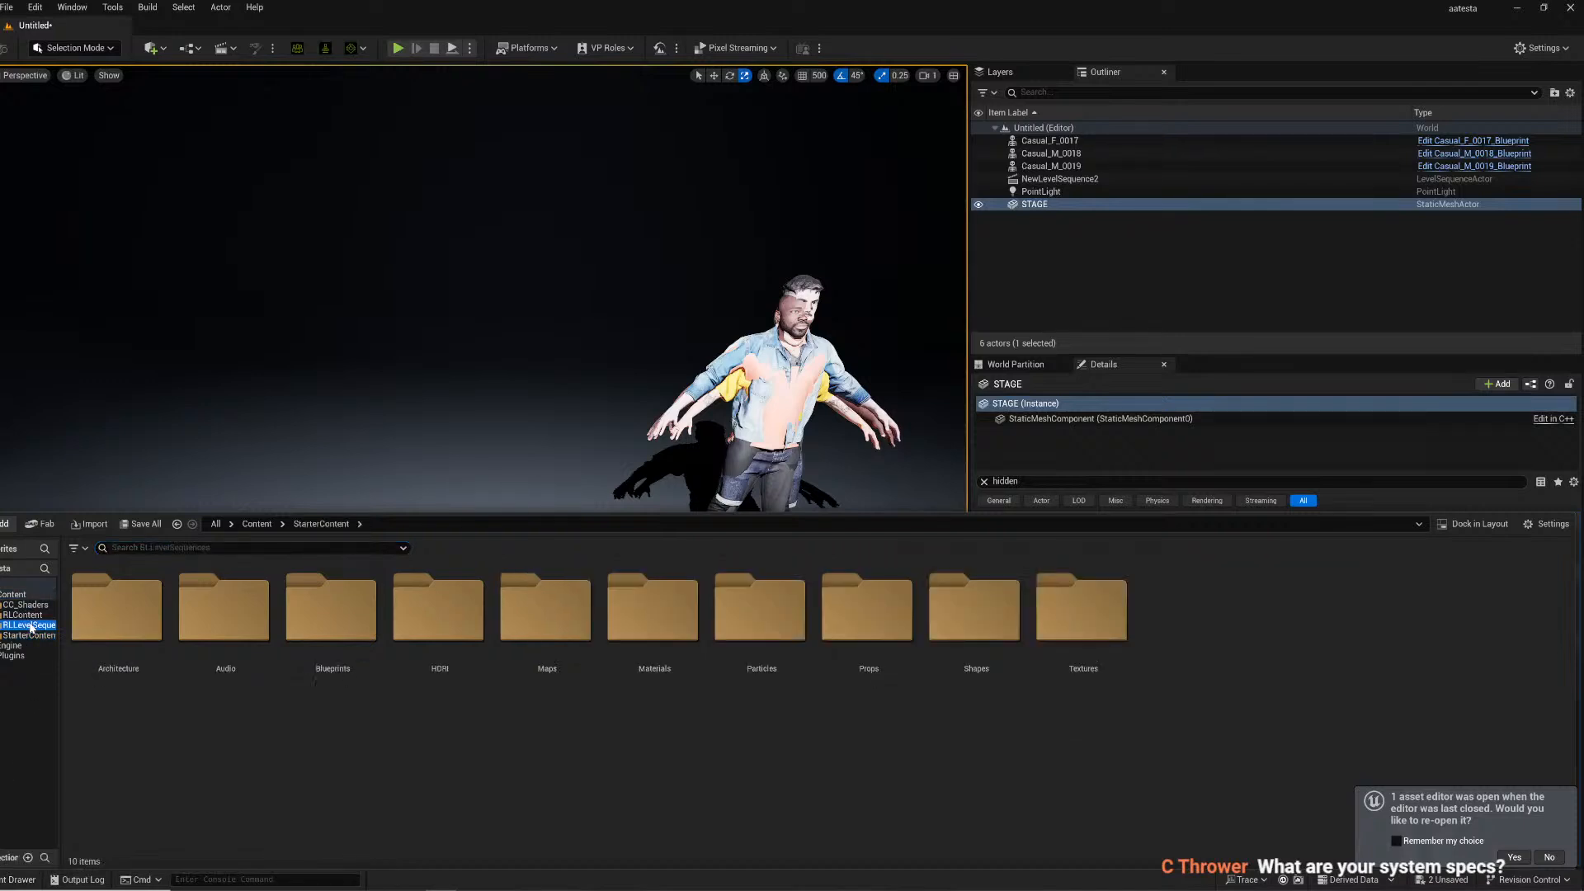
pyautogui.click(32, 625)
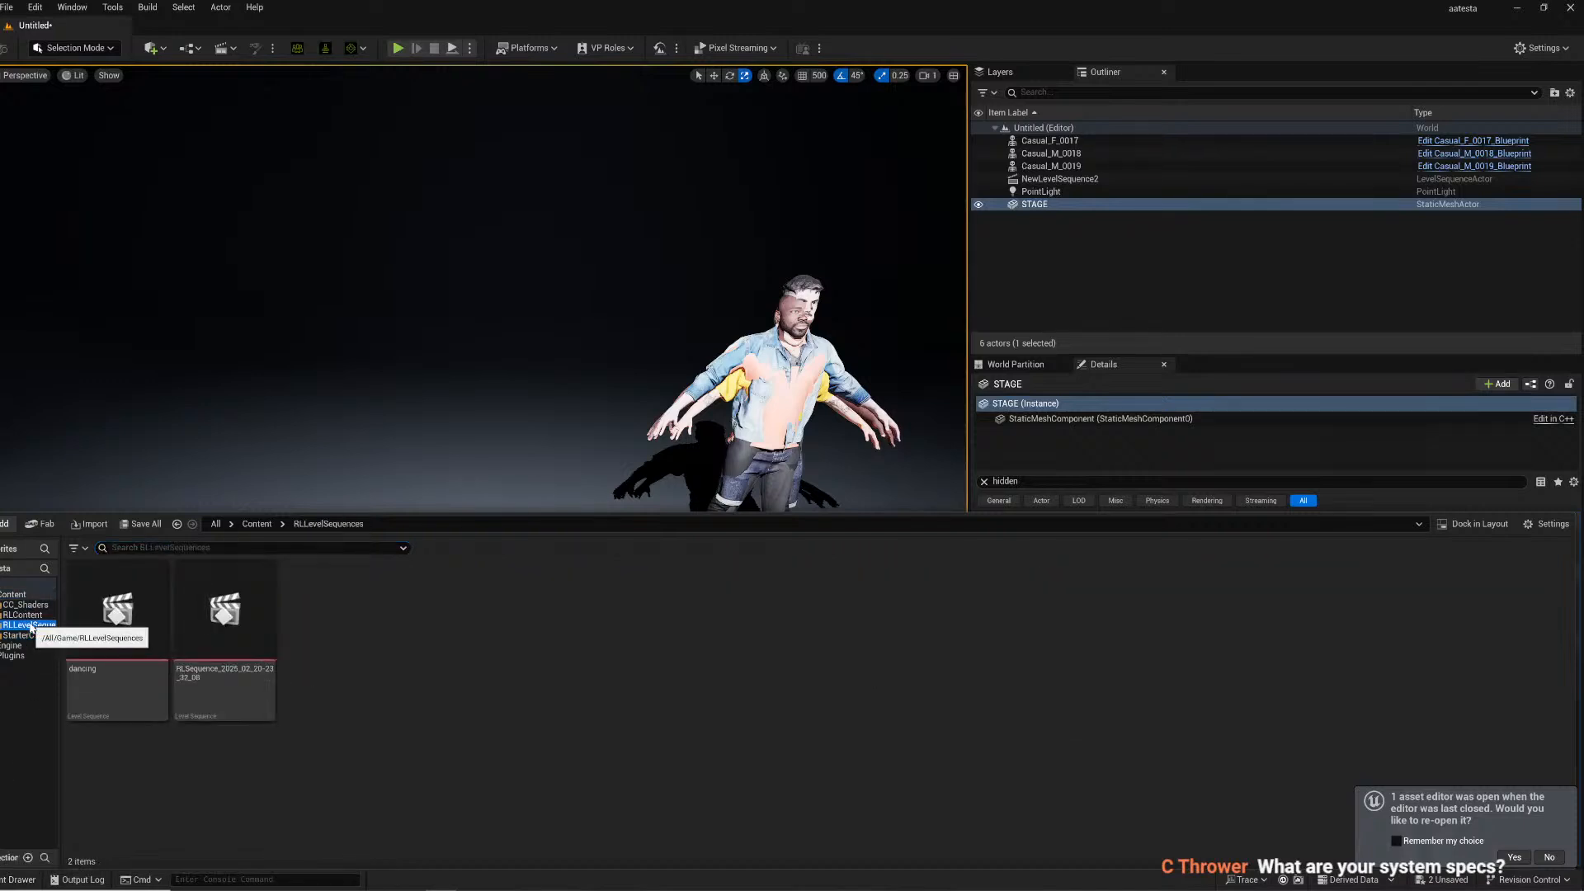
pyautogui.click(211, 673)
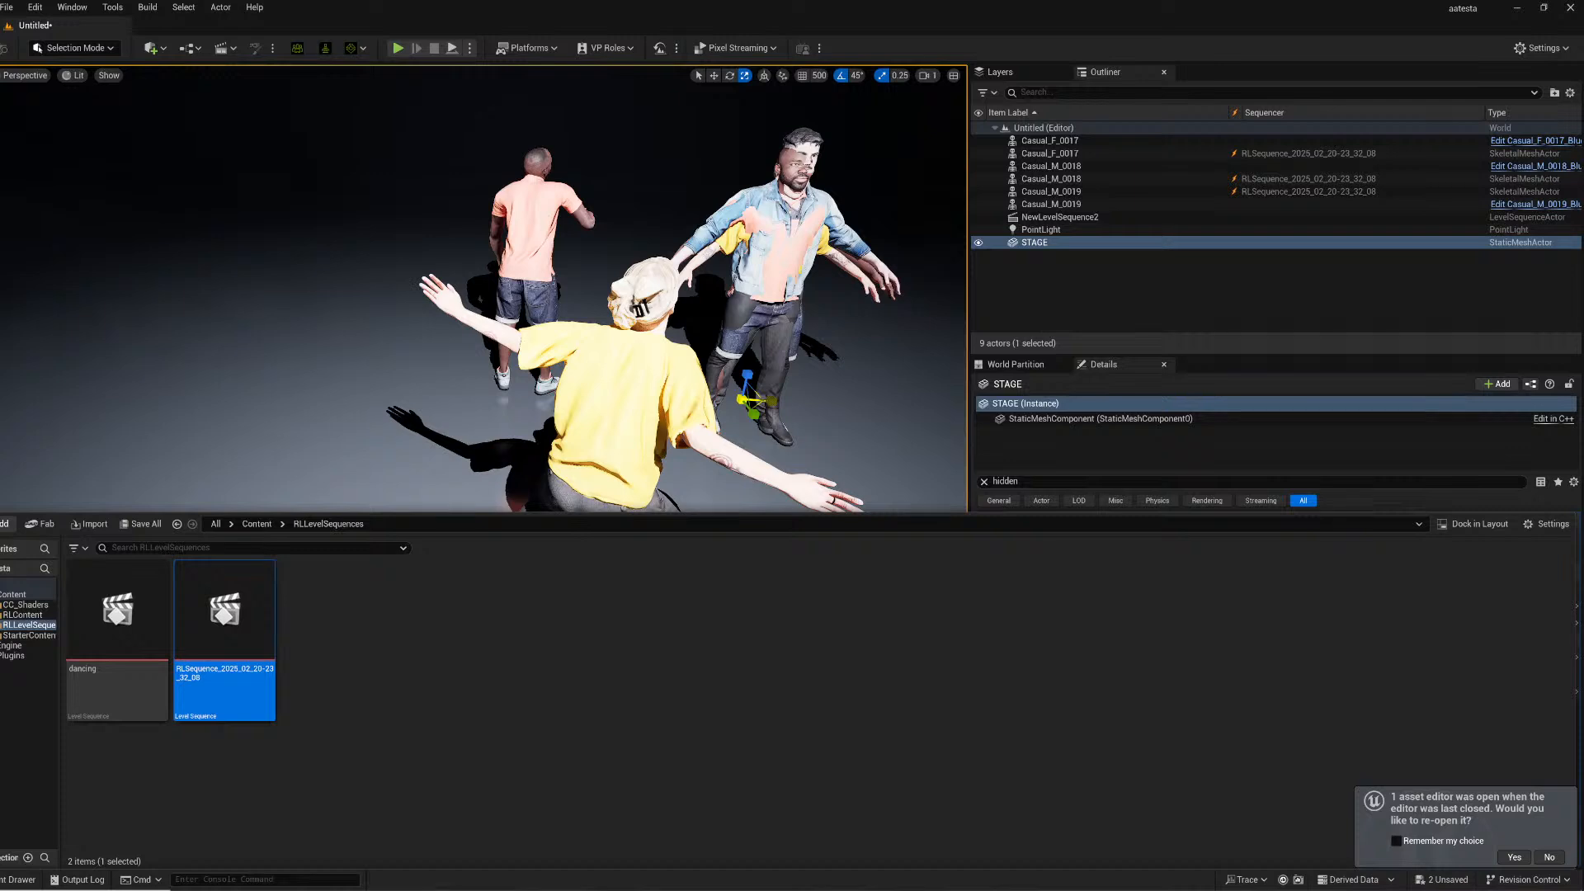
# - Orbit the viewport around the imported dancers and play the level sequence from the start
pyautogui.moveTo(660, 320); pyautogui.dragTo(611, 330, button='right')
pyautogui.moveTo(792, 282); pyautogui.dragTo(752, 273, button='right')
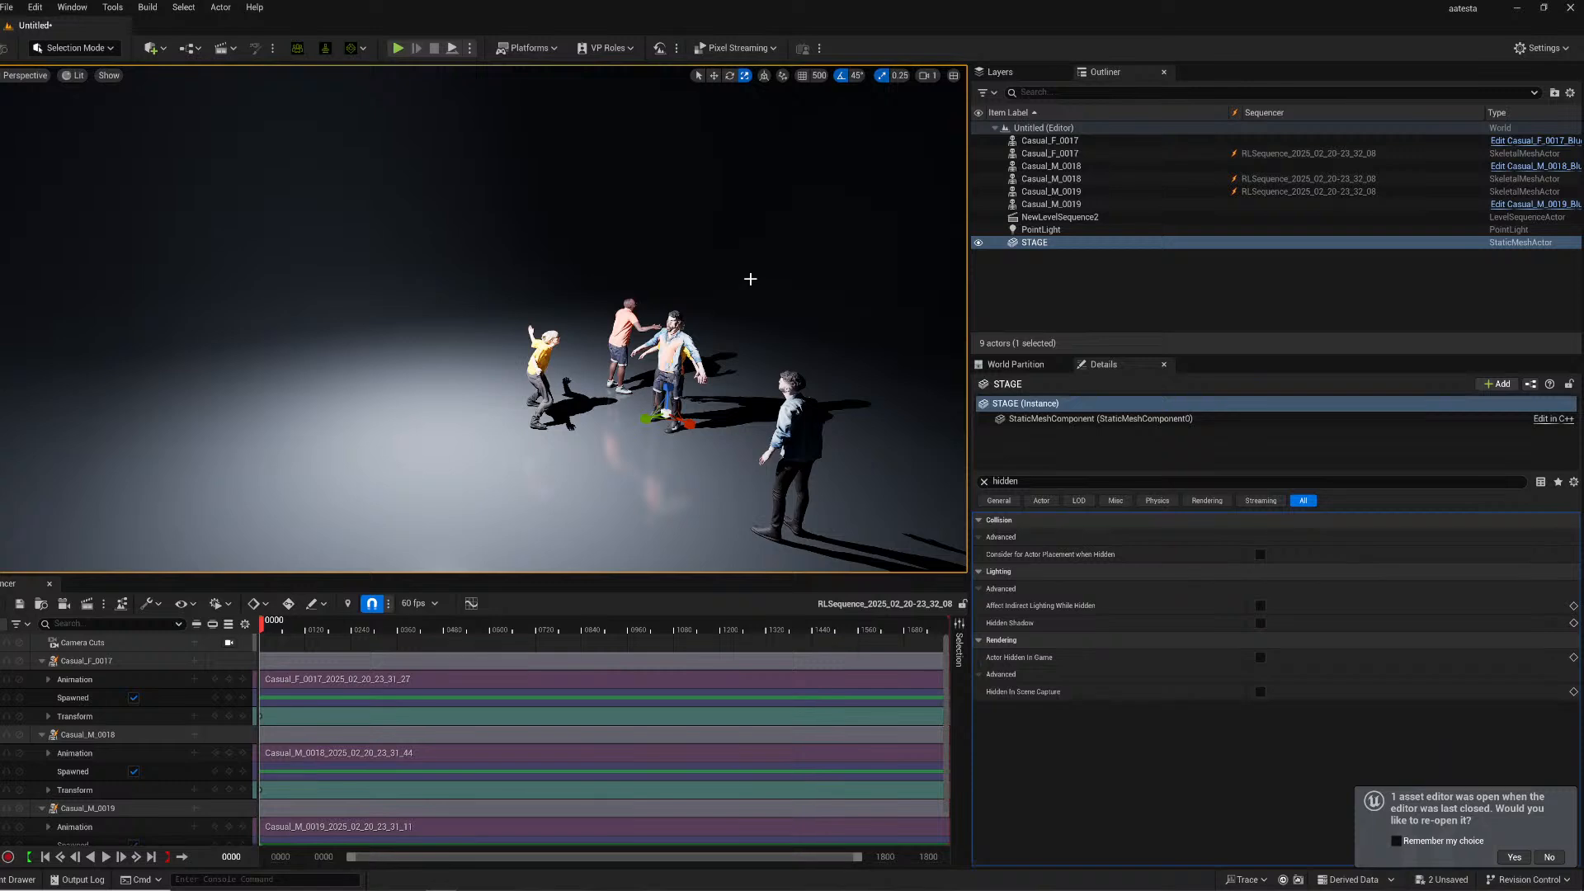
pyautogui.moveTo(761, 278)
pyautogui.mouseDown(button='right')
pyautogui.moveTo(813, 289)
pyautogui.moveTo(761, 278)
pyautogui.mouseUp(button='right')
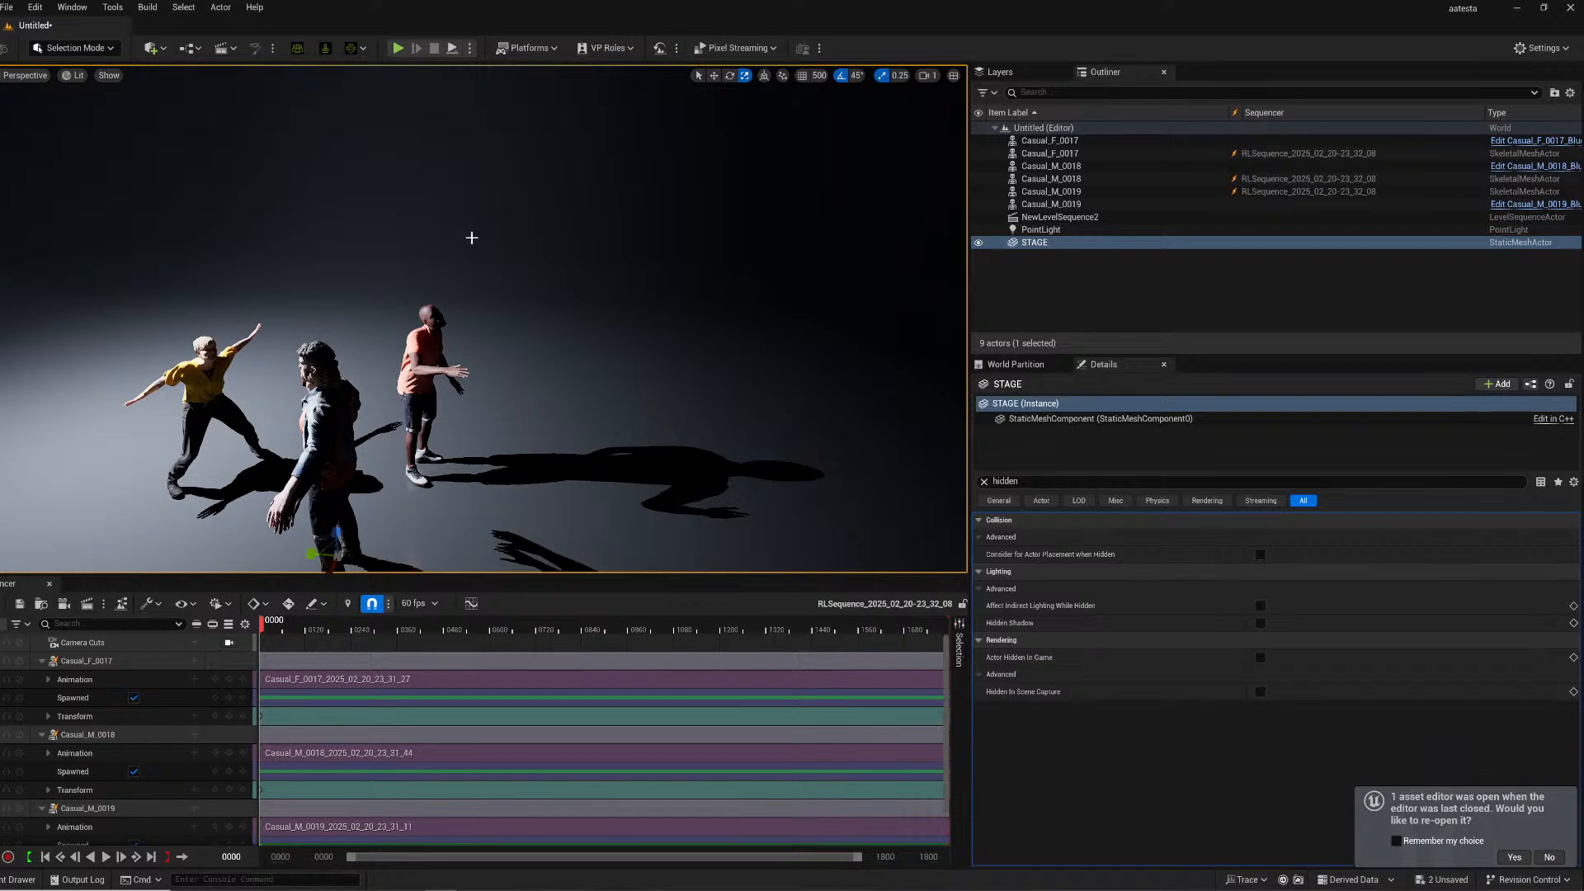
pyautogui.moveTo(517, 352); pyautogui.dragTo(481, 355, button='right')
pyautogui.press('w')
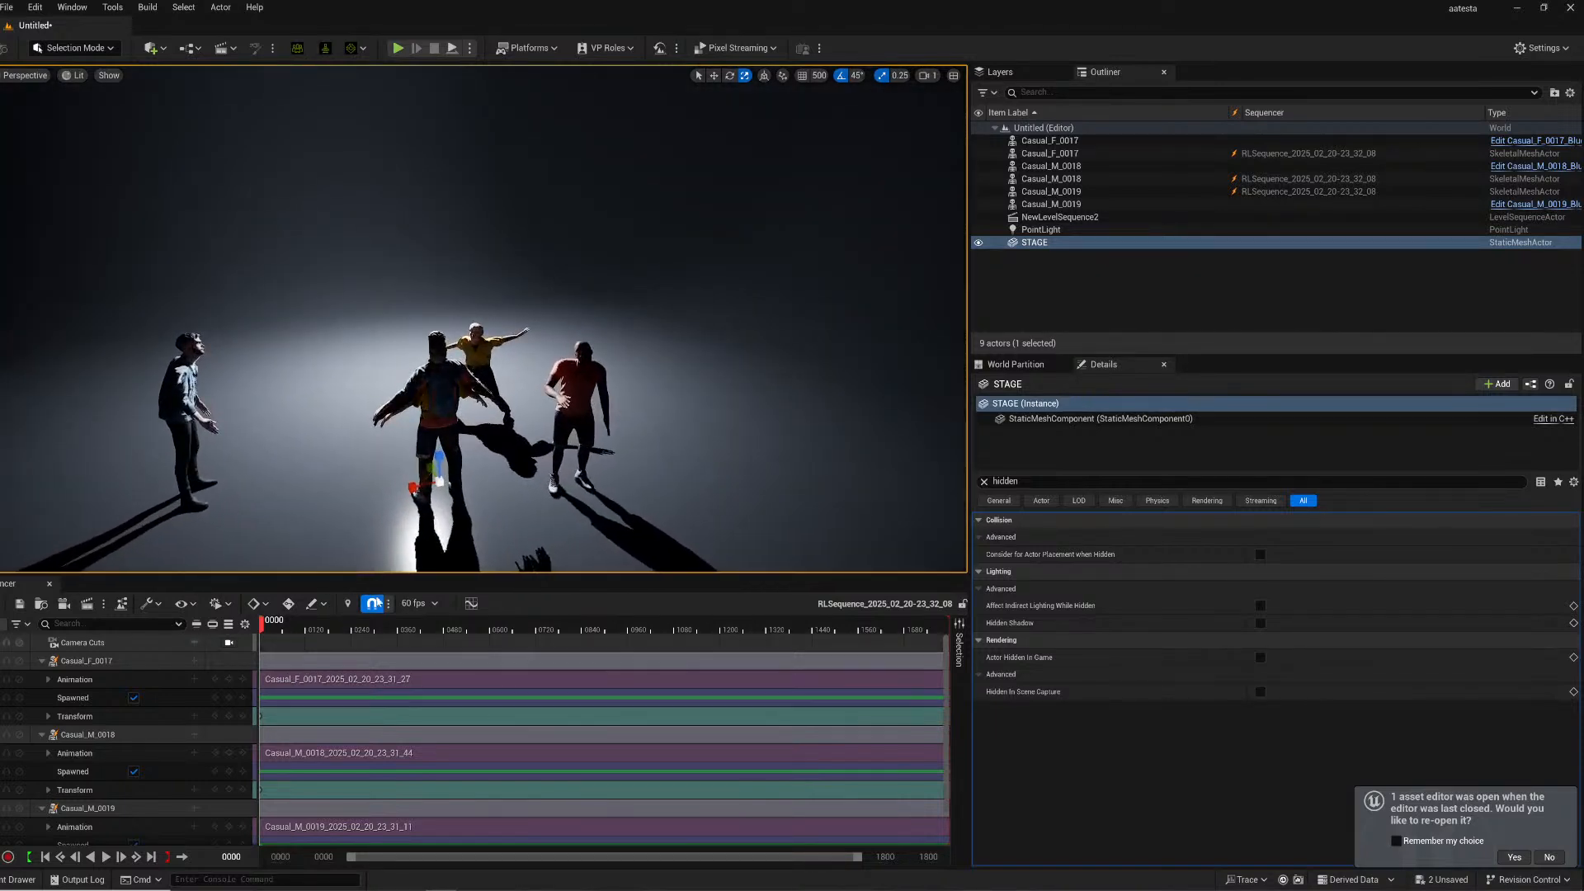
pyautogui.click(269, 623)
pyautogui.press('space')
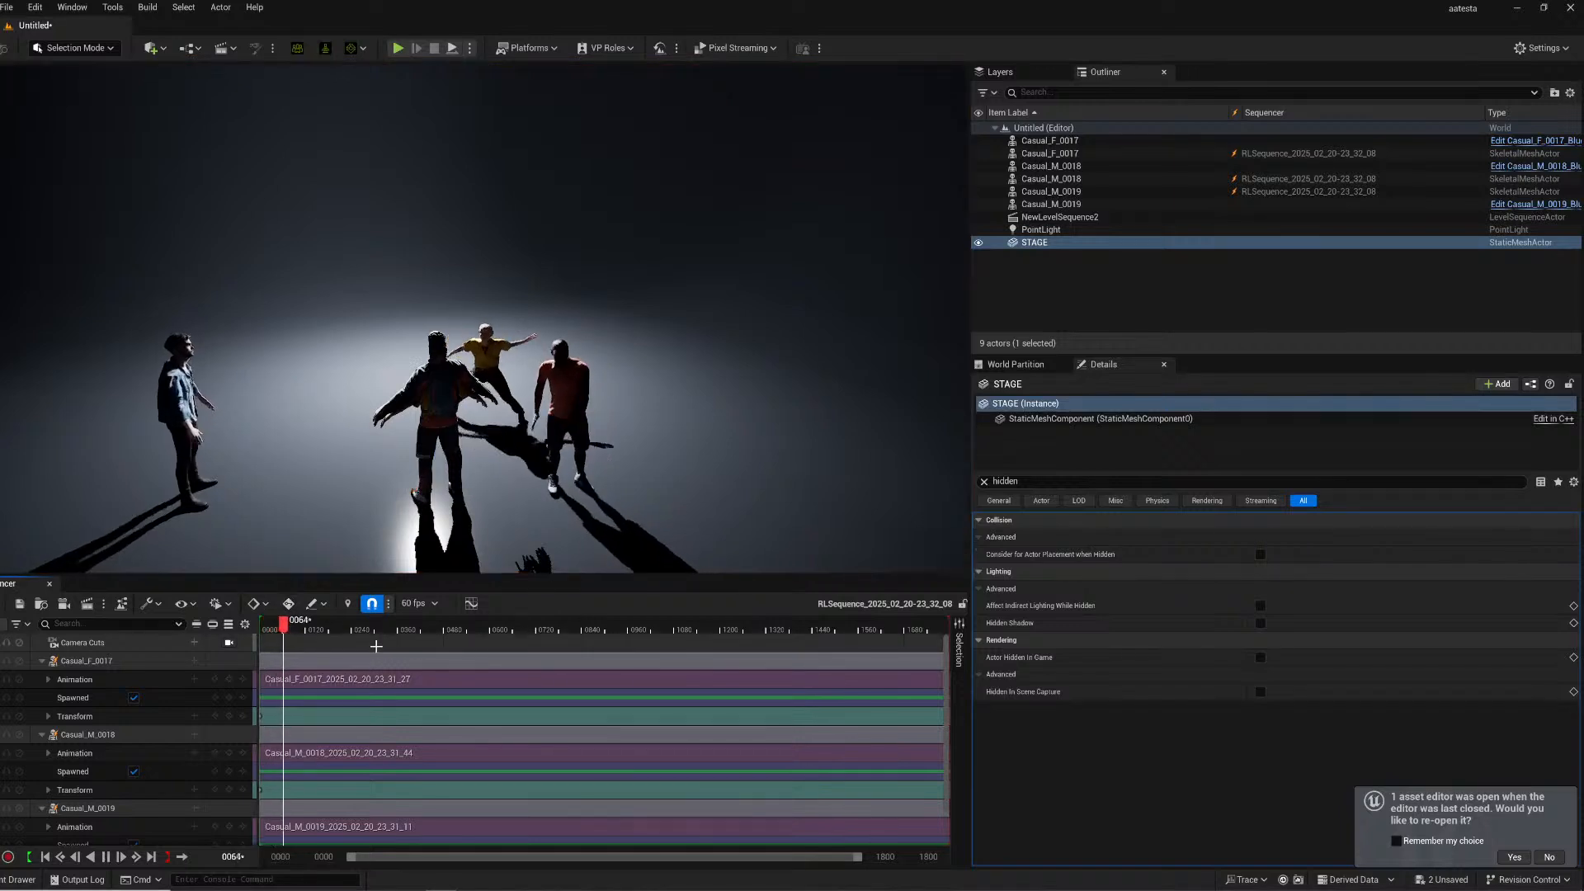
# - Inspect the T-posed actor among the dancers and rewind the sequence to its start
pyautogui.moveTo(630, 402); pyautogui.dragTo(614, 416, button='right')
pyautogui.press('s')
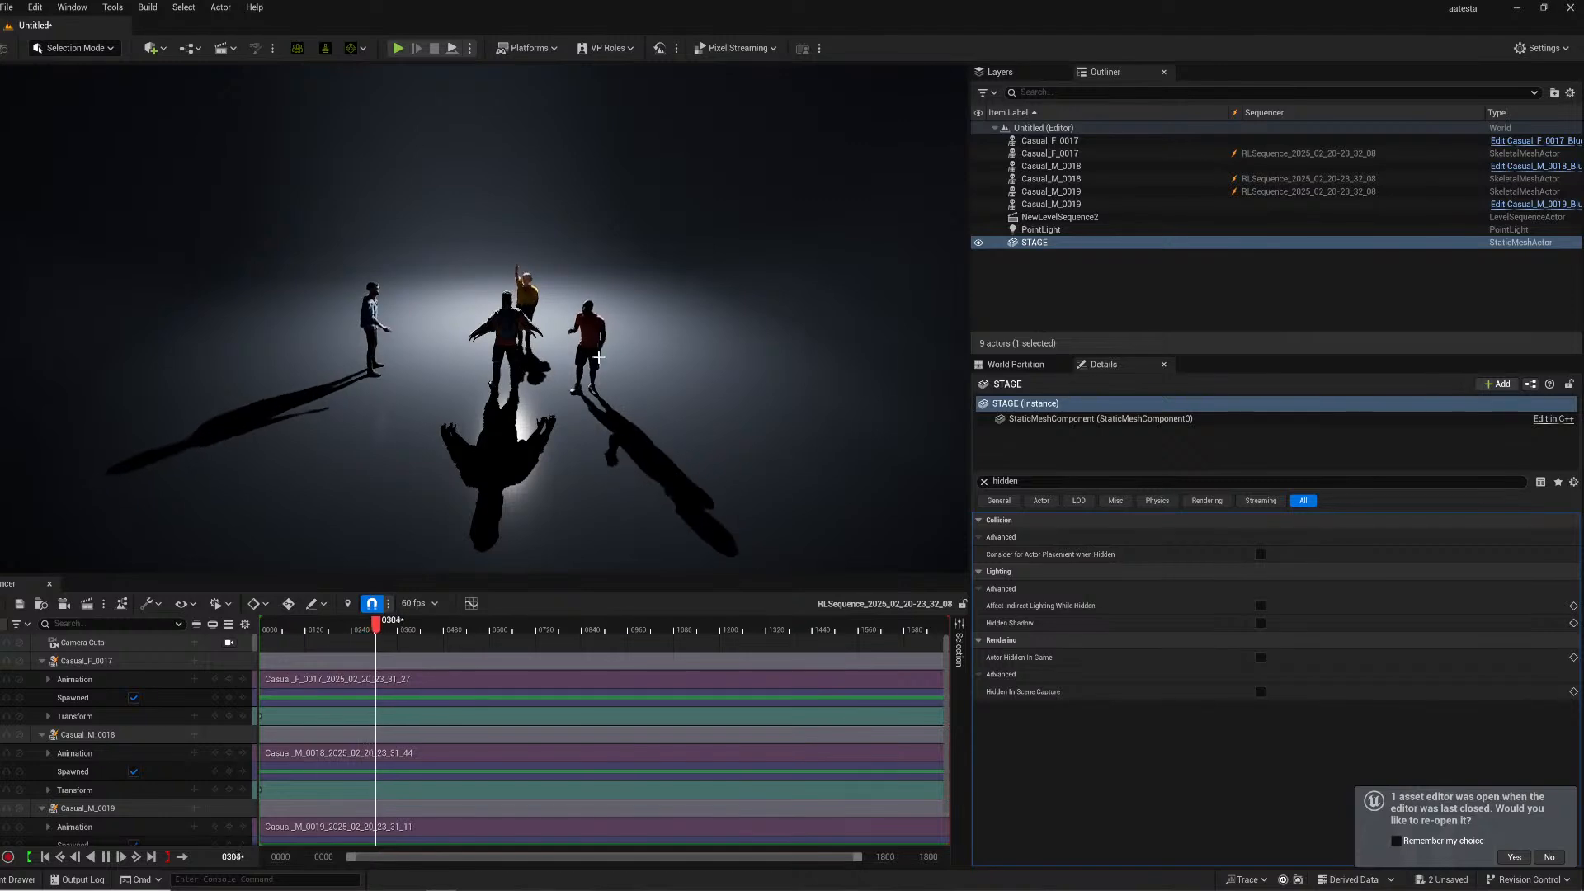
pyautogui.click(500, 348)
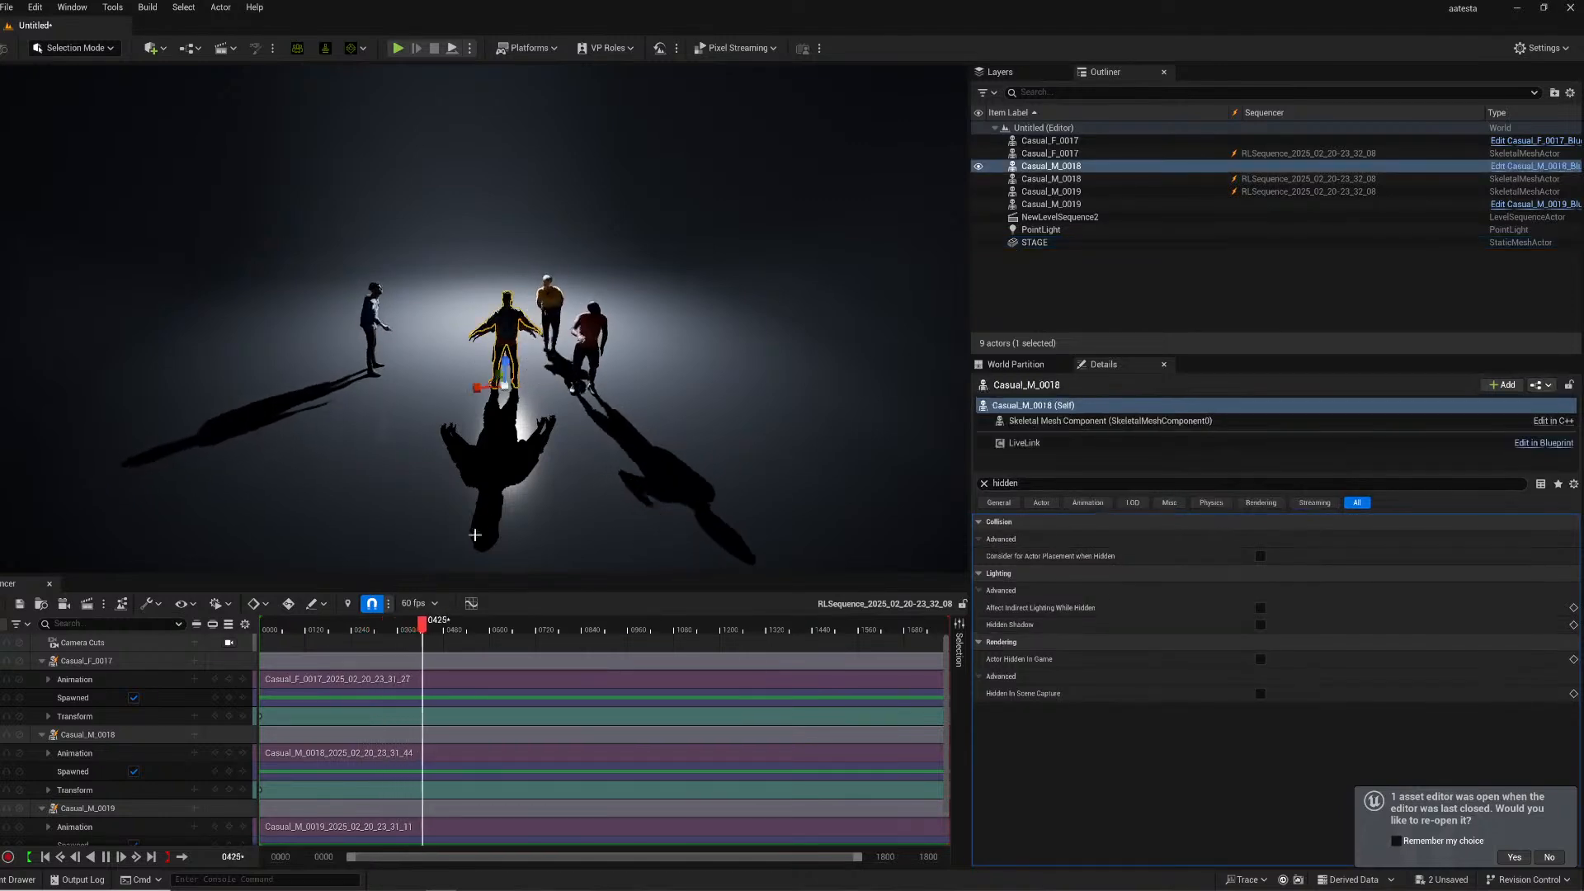
pyautogui.moveTo(285, 630); pyautogui.dragTo(257, 627)
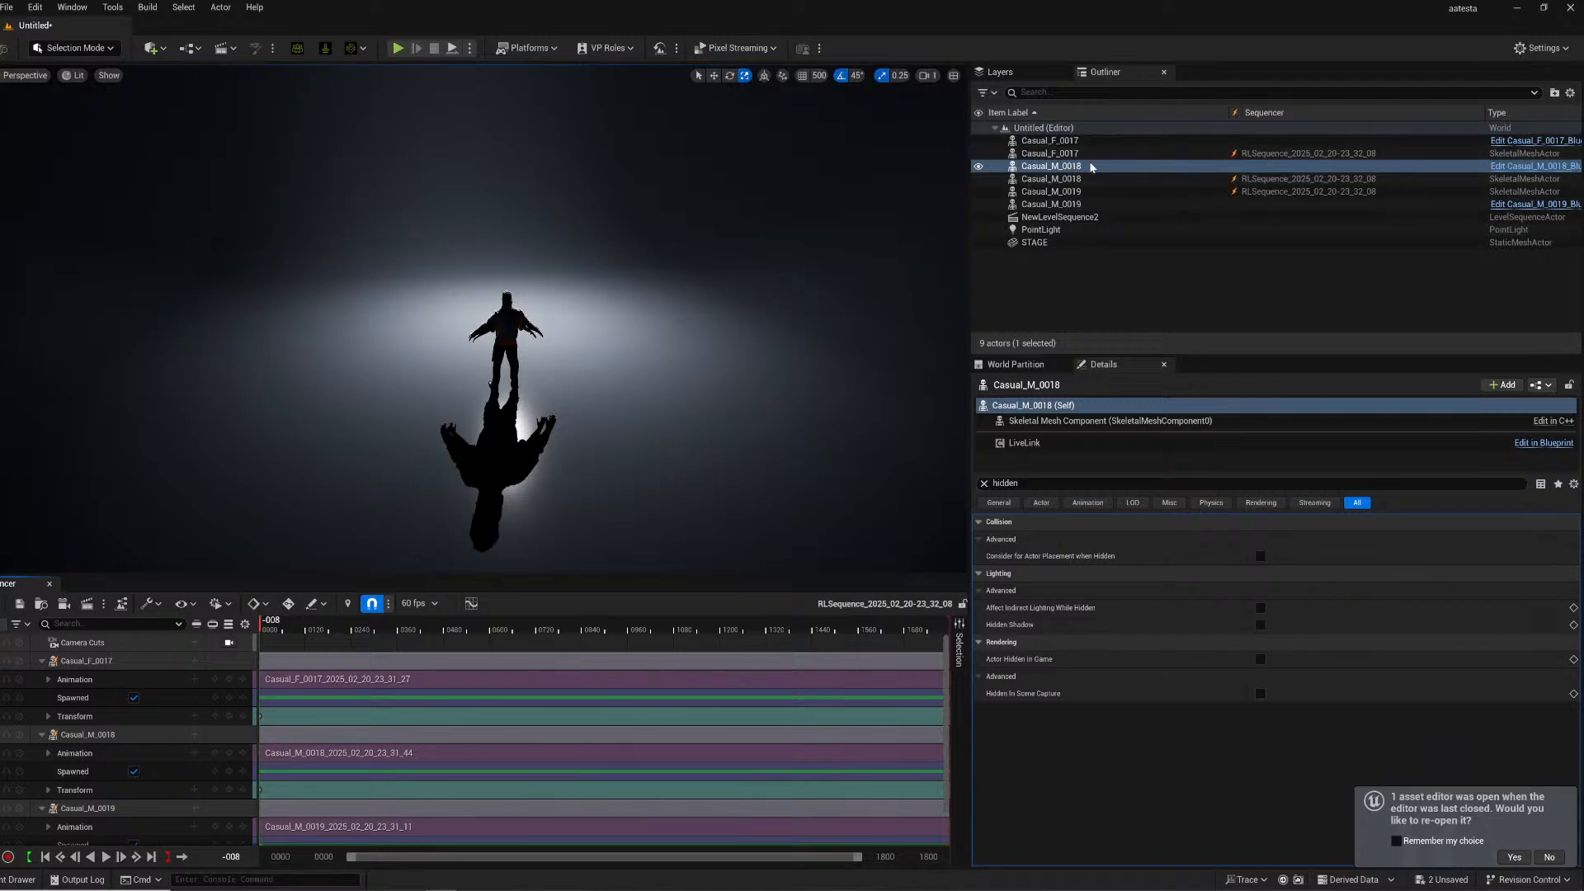
# - Hide the three original crowd blueprint actors by enabling Actor Hidden in Game and Hidden in Scene Capture
pyautogui.keyDown('ctrl'); pyautogui.click(1046, 141); pyautogui.keyUp('ctrl')
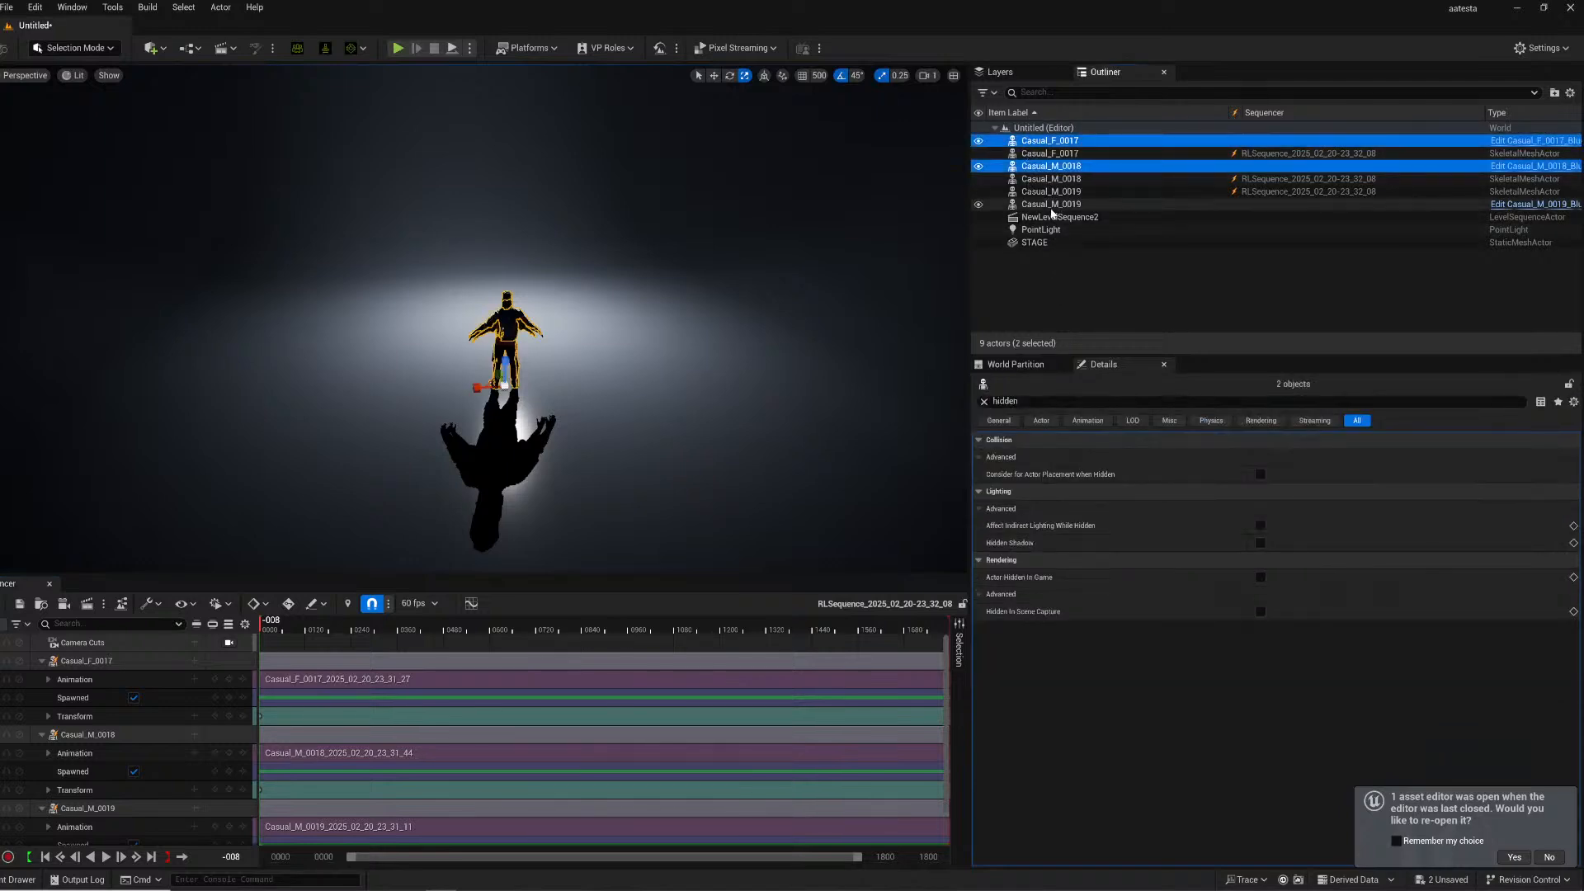
pyautogui.keyDown('ctrl'); pyautogui.click(1064, 204); pyautogui.keyUp('ctrl')
pyautogui.click(978, 204)
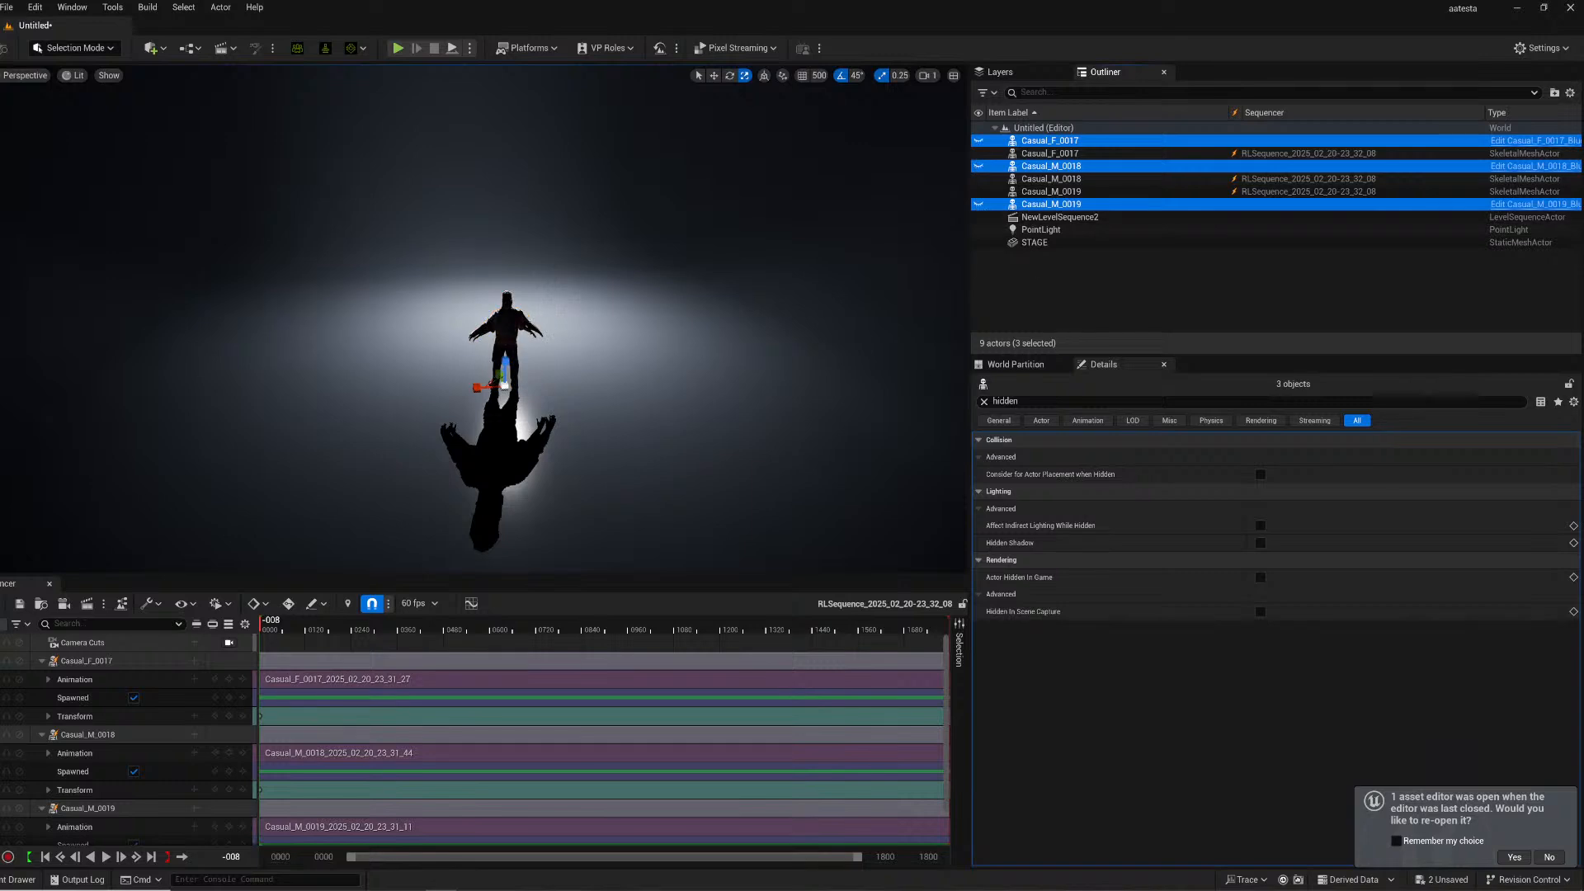
pyautogui.click(985, 401)
pyautogui.click(985, 400)
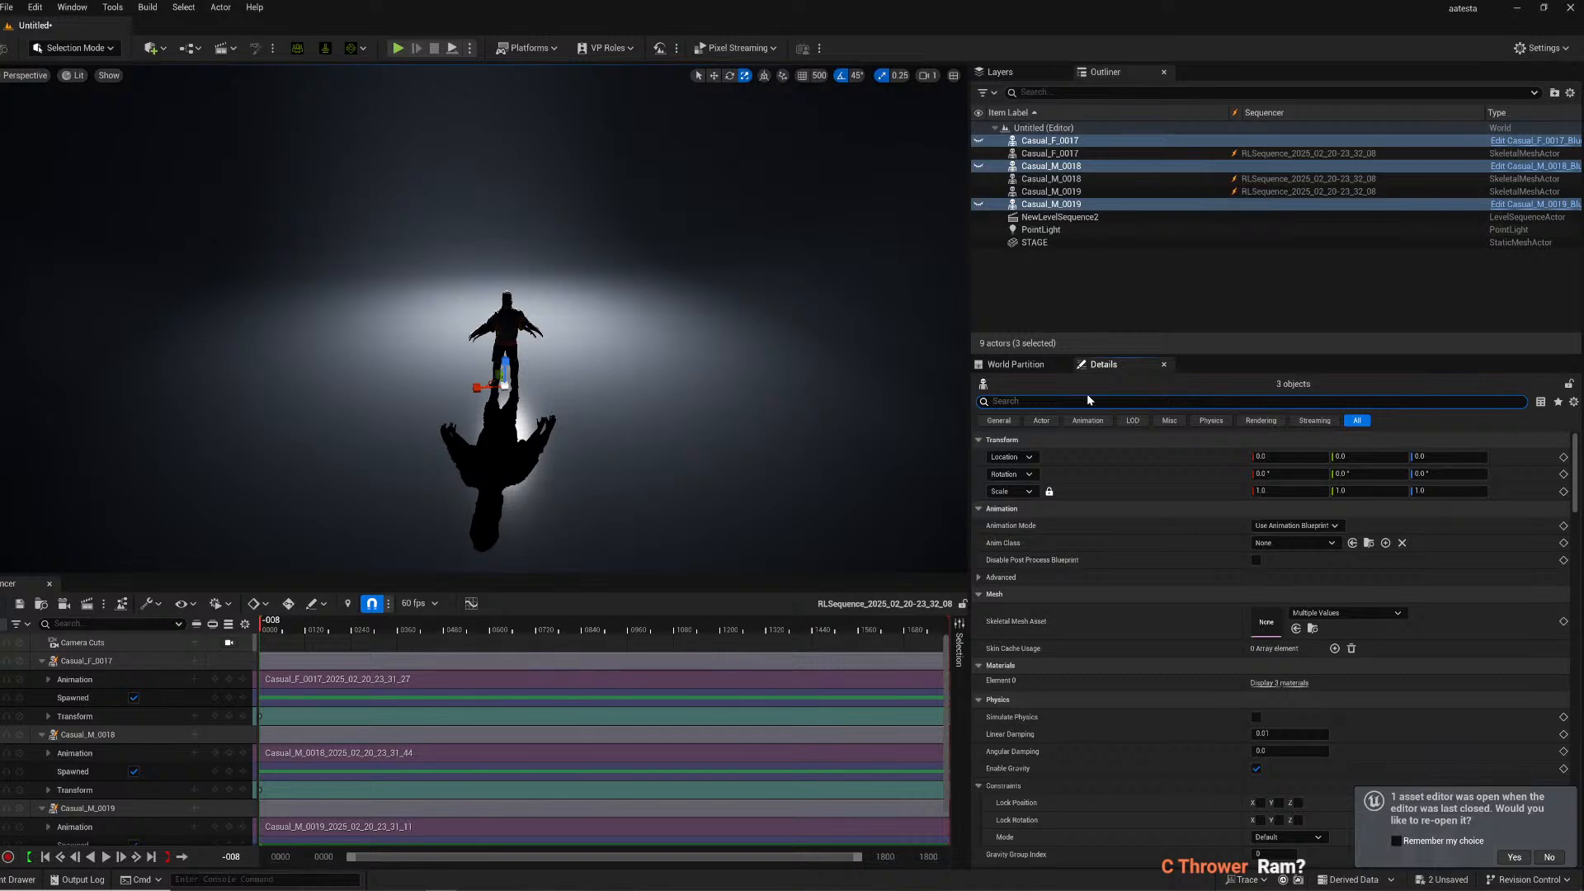
pyautogui.write('hidden')
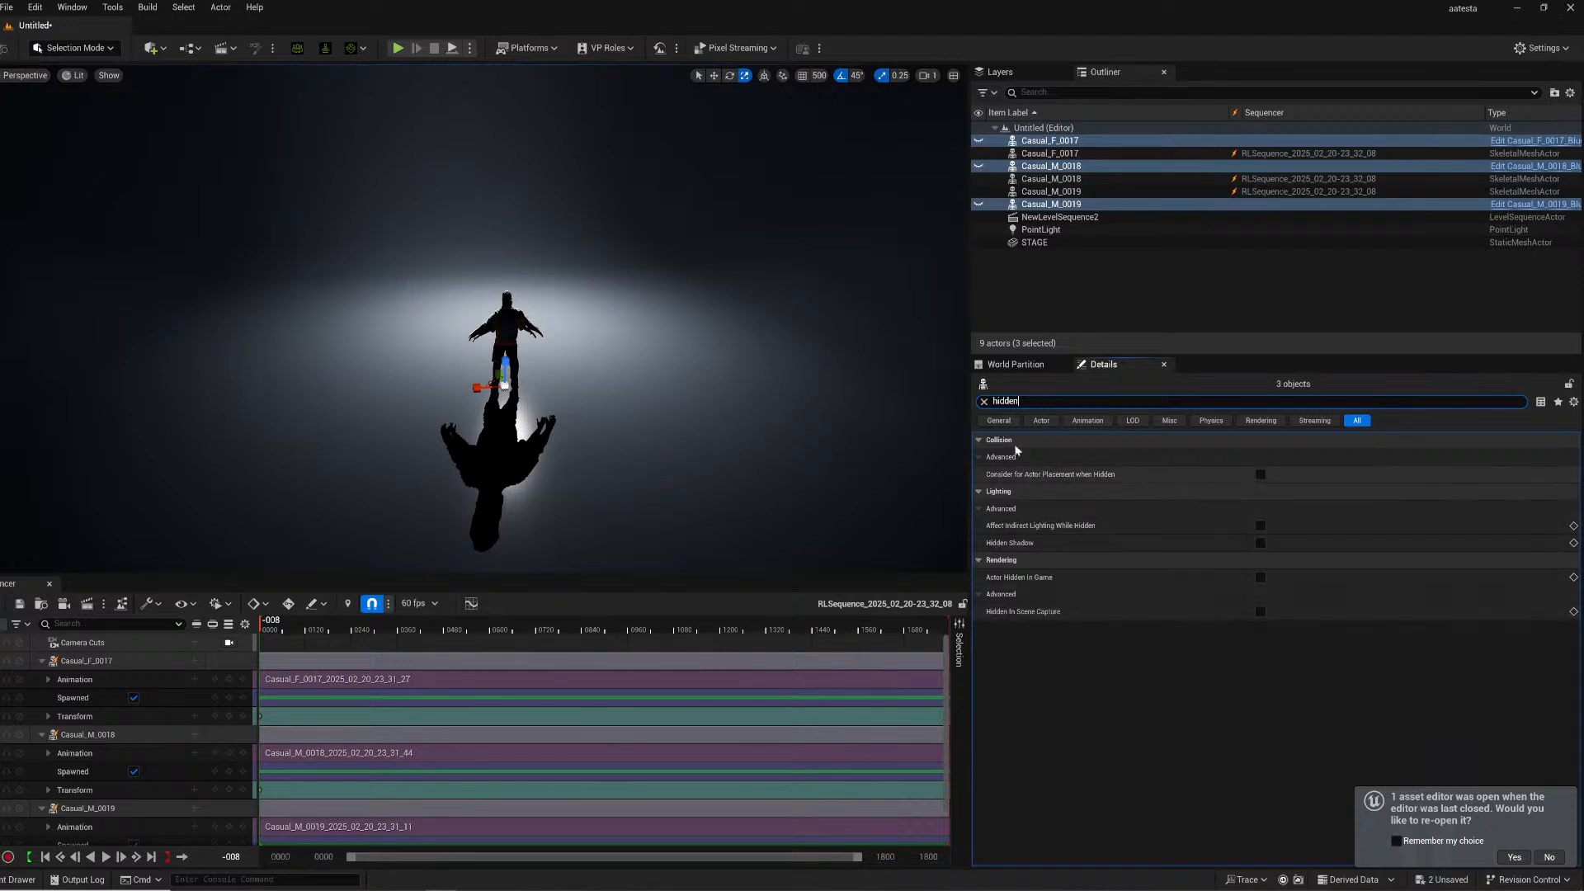
pyautogui.click(1260, 577)
pyautogui.click(1260, 611)
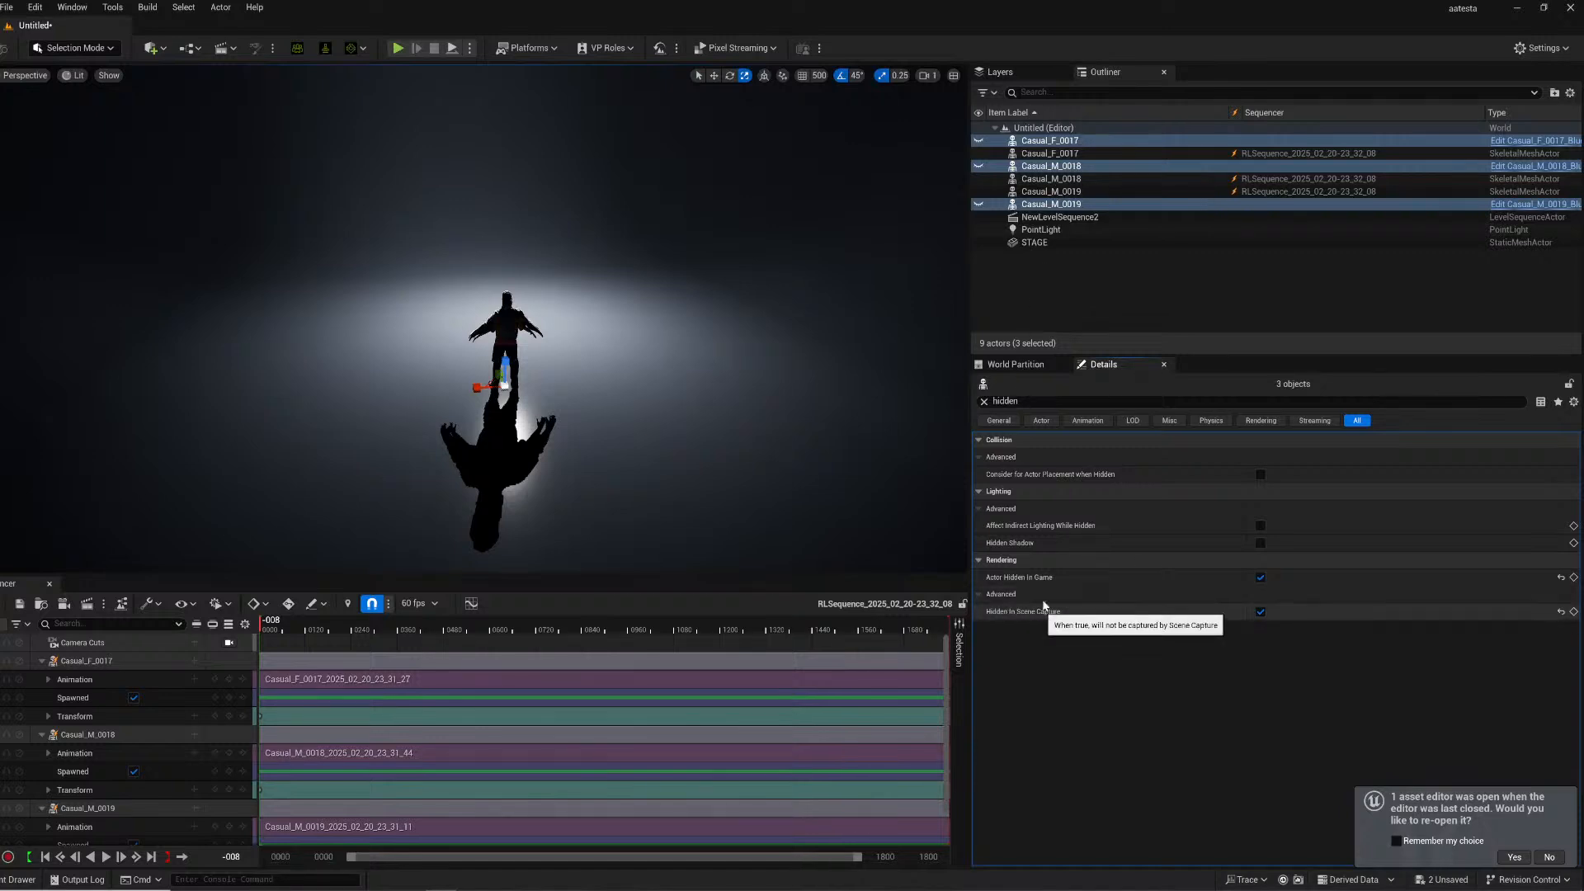
pyautogui.click(984, 402)
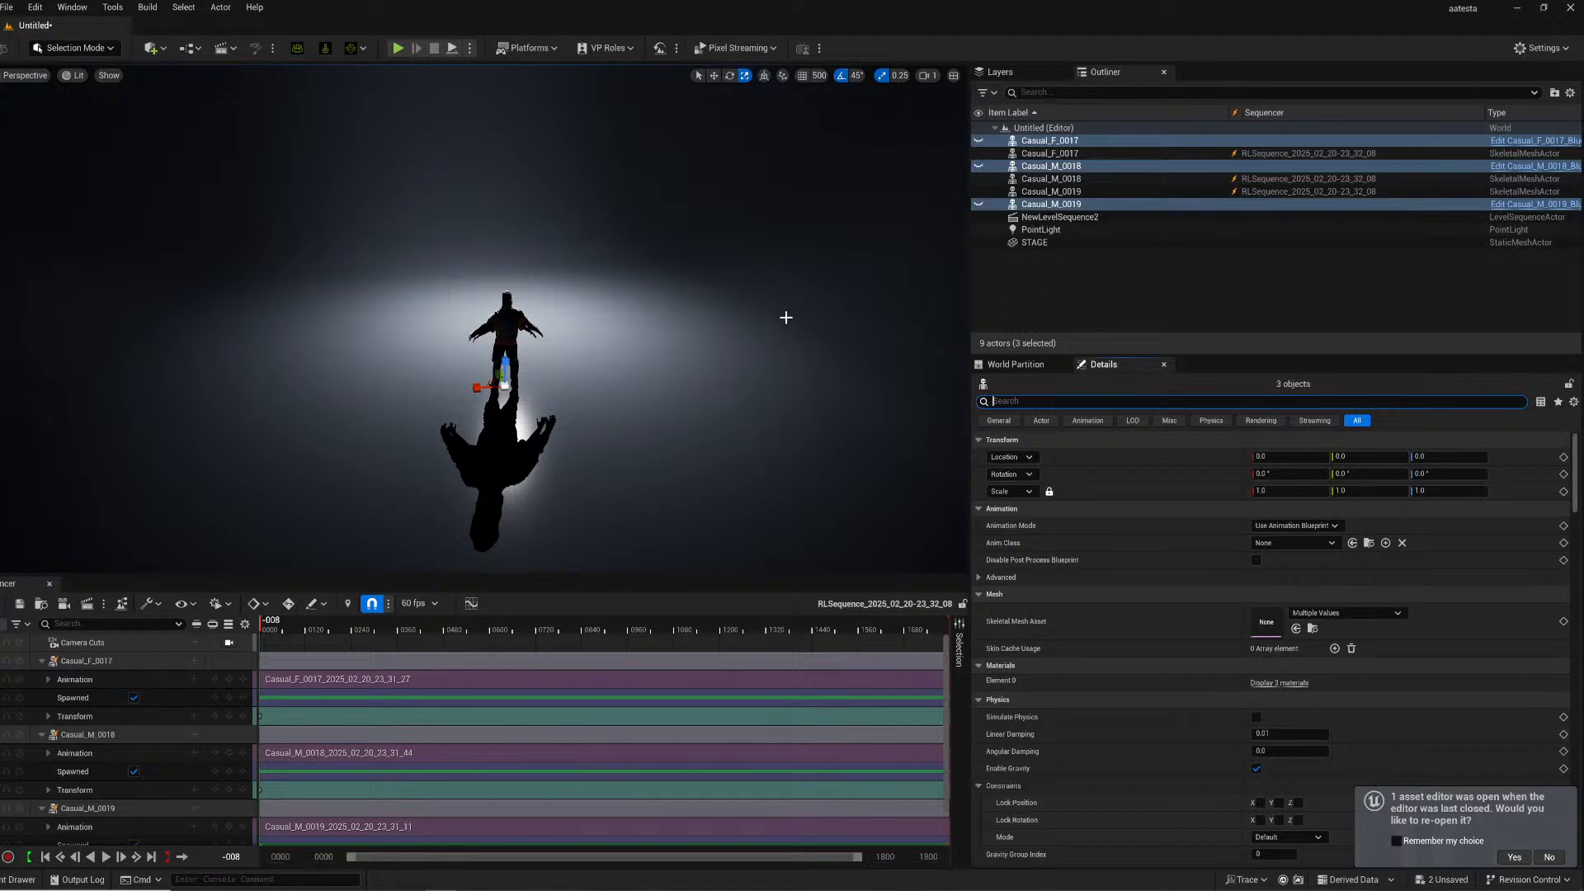
# - Scrub through the sequence and orbit out to review the dancers on the stage
pyautogui.click(276, 628)
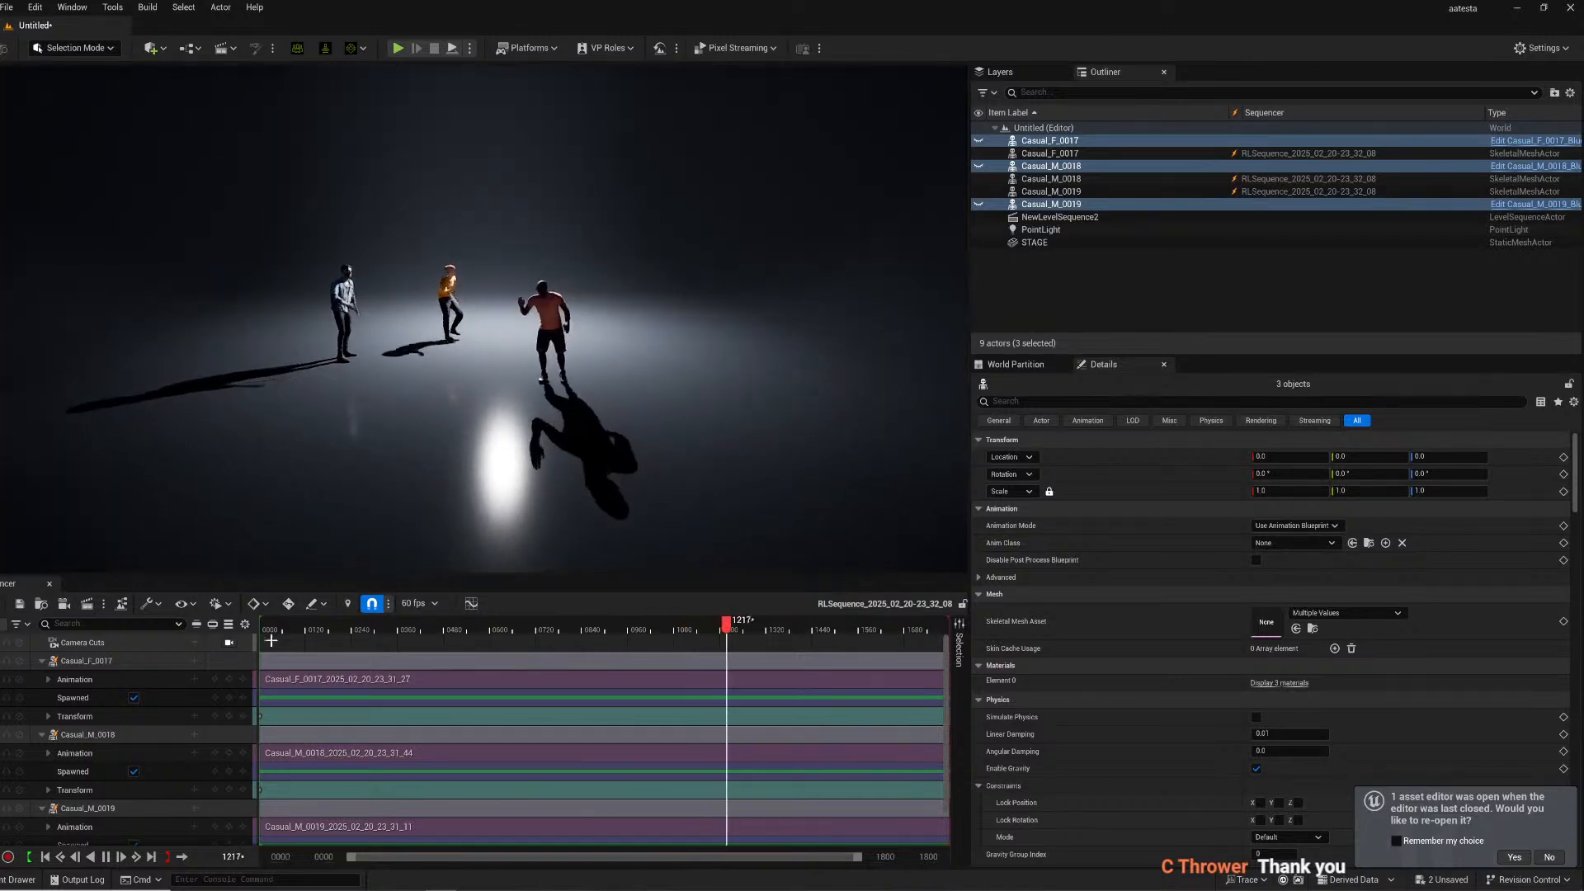
pyautogui.moveTo(276, 623); pyautogui.dragTo(761, 582)
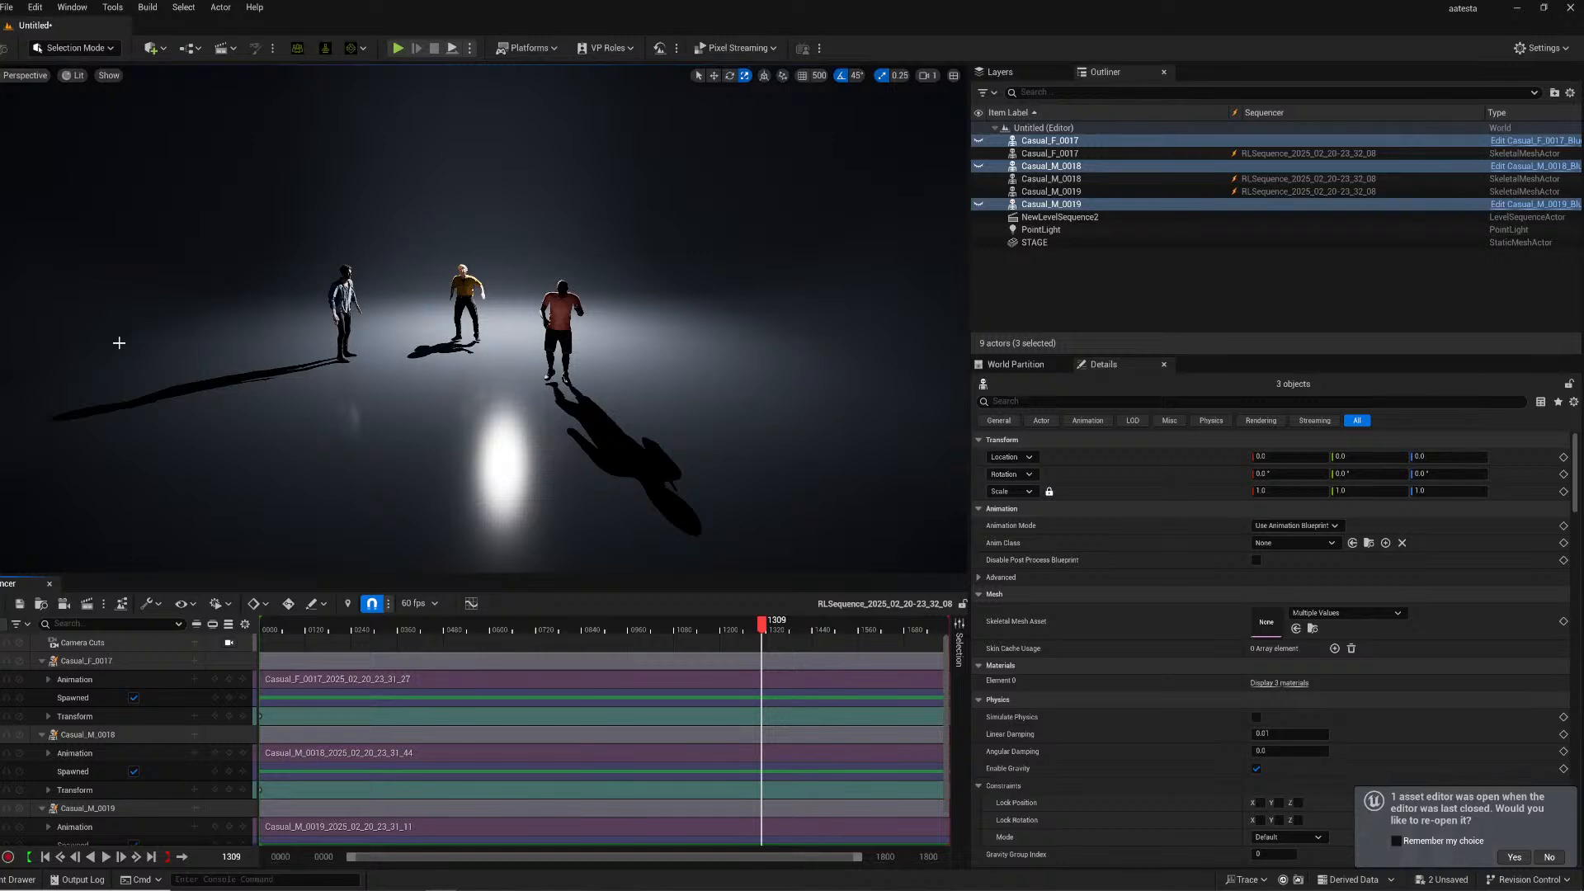
pyautogui.scroll(-5, 265, 349)
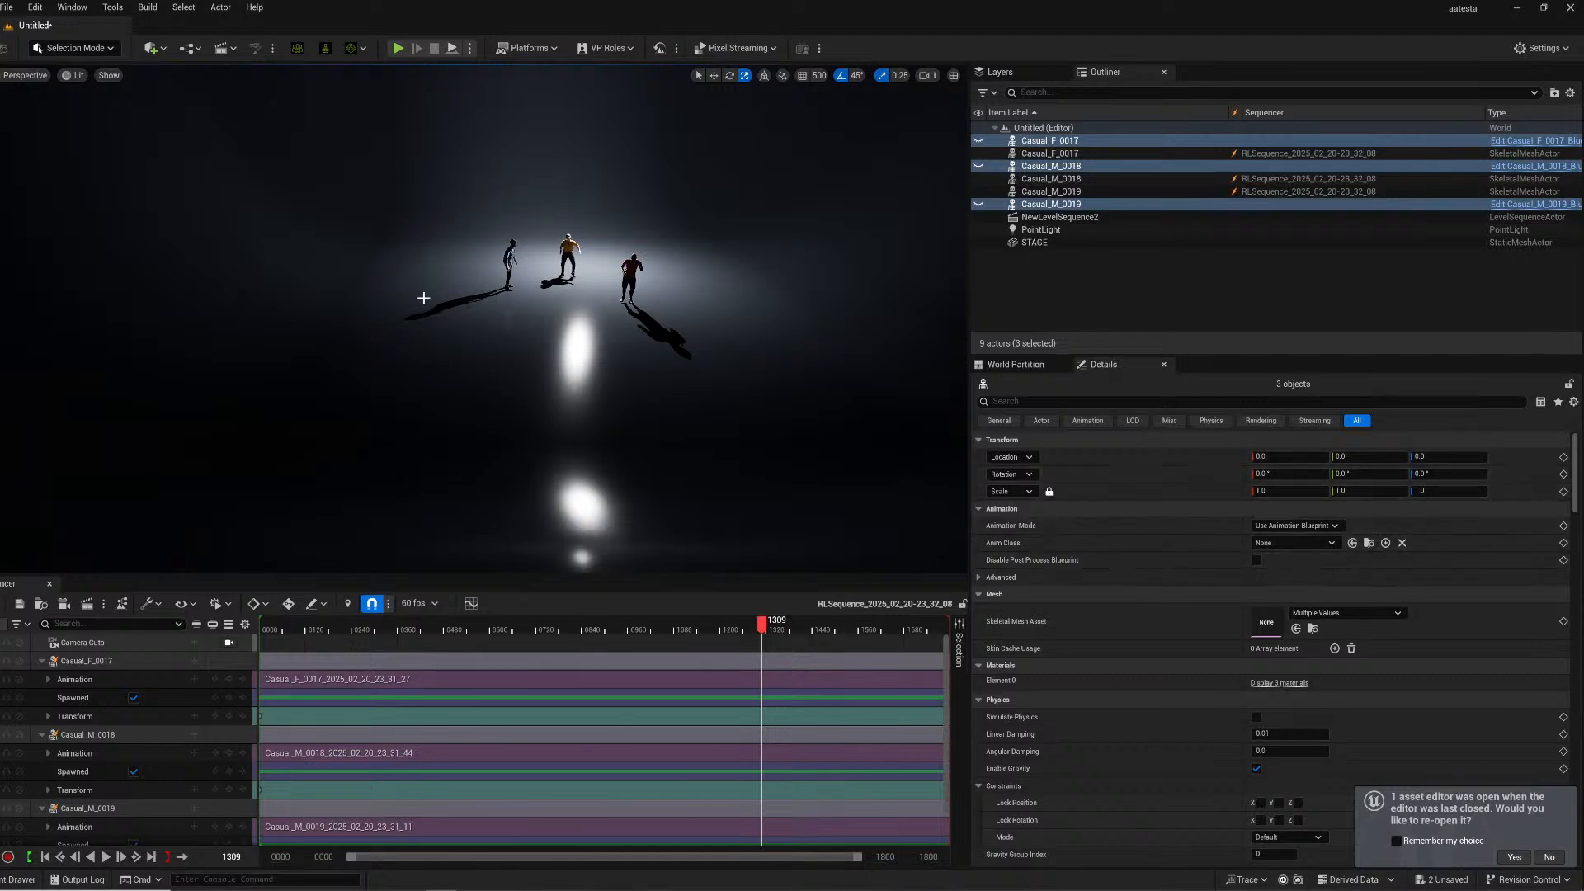
pyautogui.moveTo(379, 452); pyautogui.dragTo(322, 264, button='right')
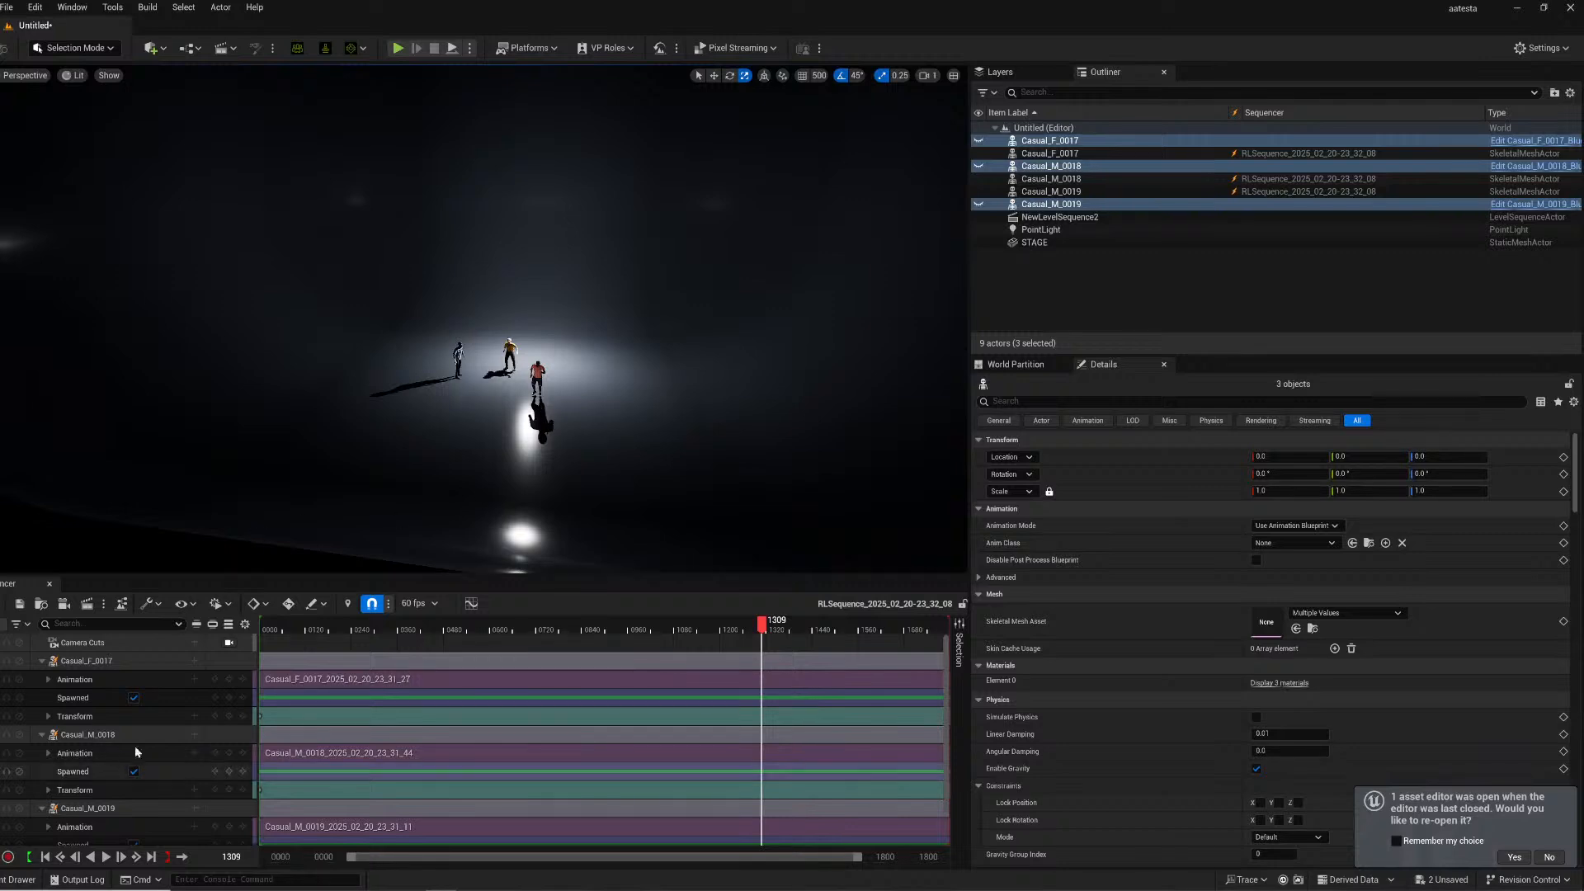
pyautogui.scroll(-1, 141, 746)
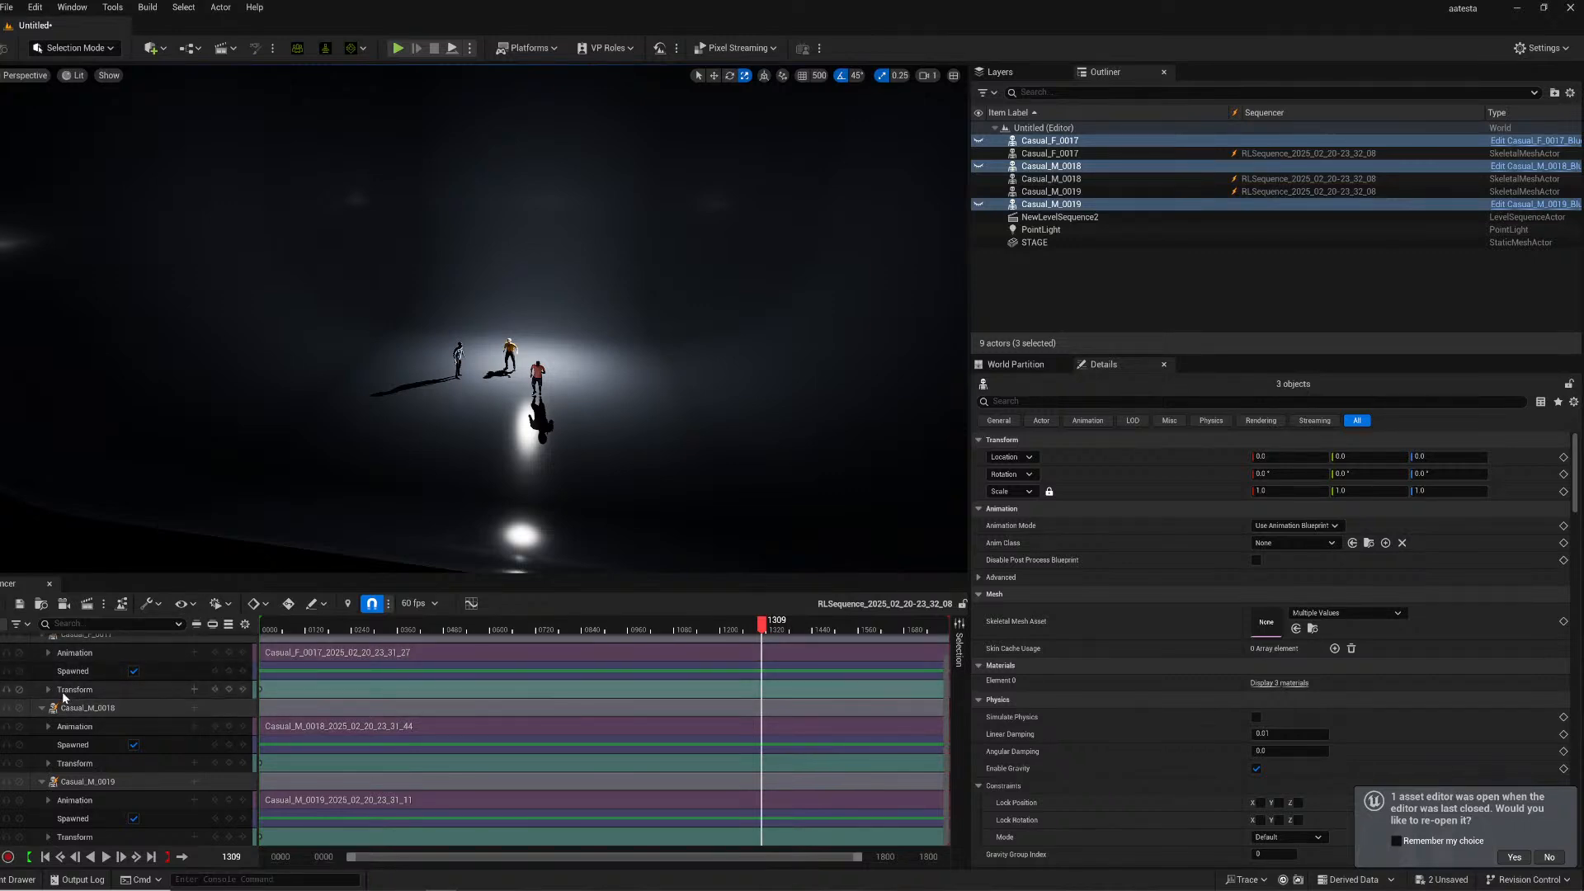
# - Close the Sequencer and reopen the Content Drawer
pyautogui.click(49, 583)
pyautogui.click(22, 878)
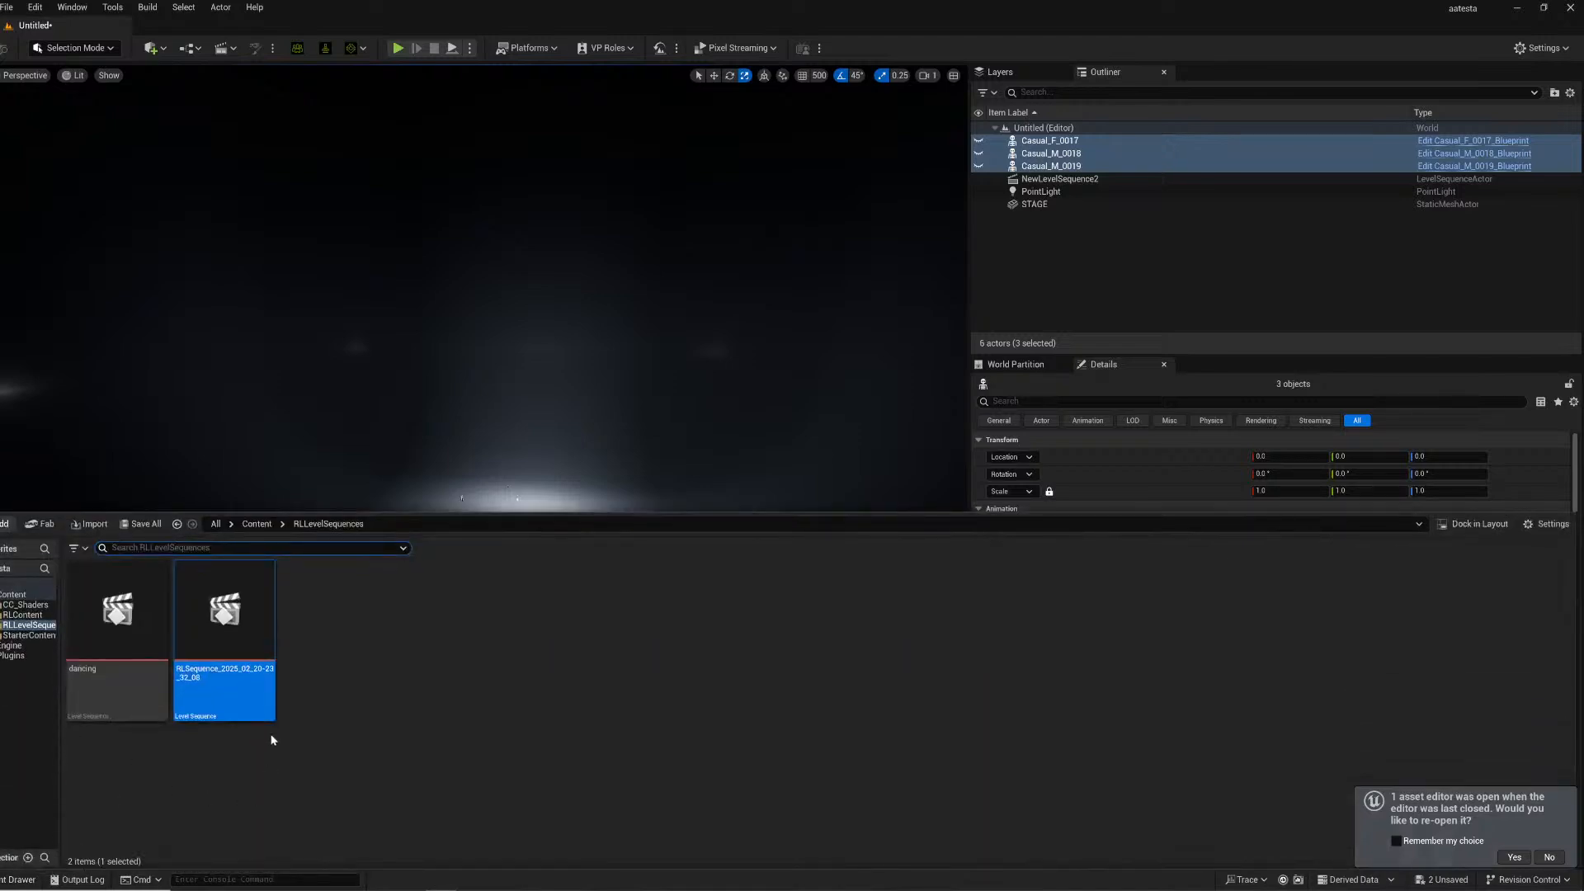
# - Rename the selected level sequence asset as dancing2
pyautogui.press('F2')
pyautogui.write('dancing2')
pyautogui.press('Return')
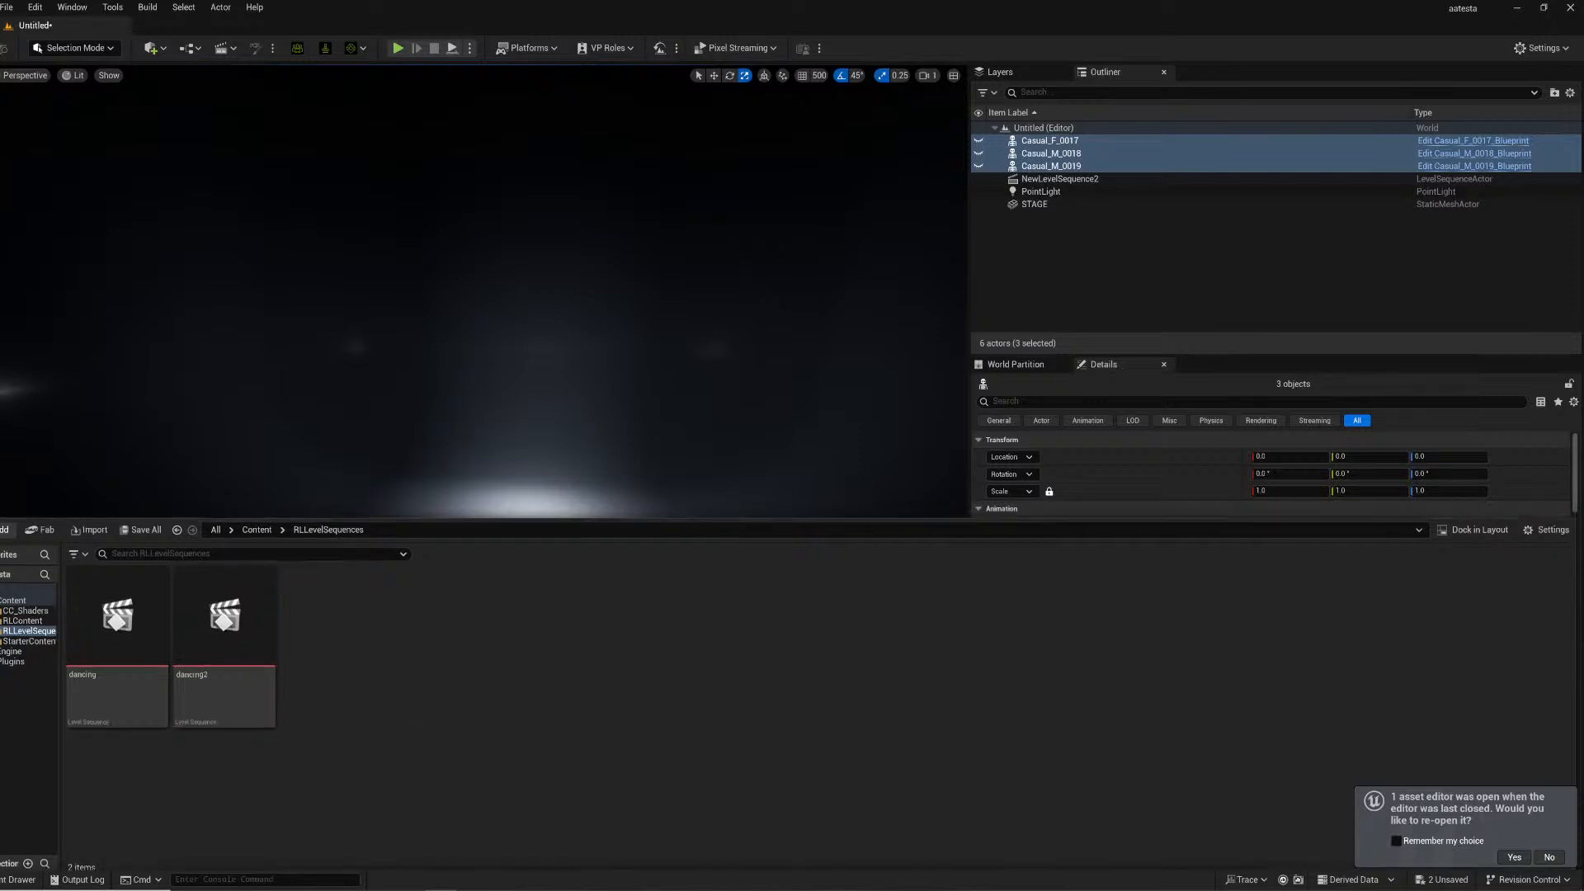
# - Add a new level sequence to the level and save it under its default name
pyautogui.click(251, 217)
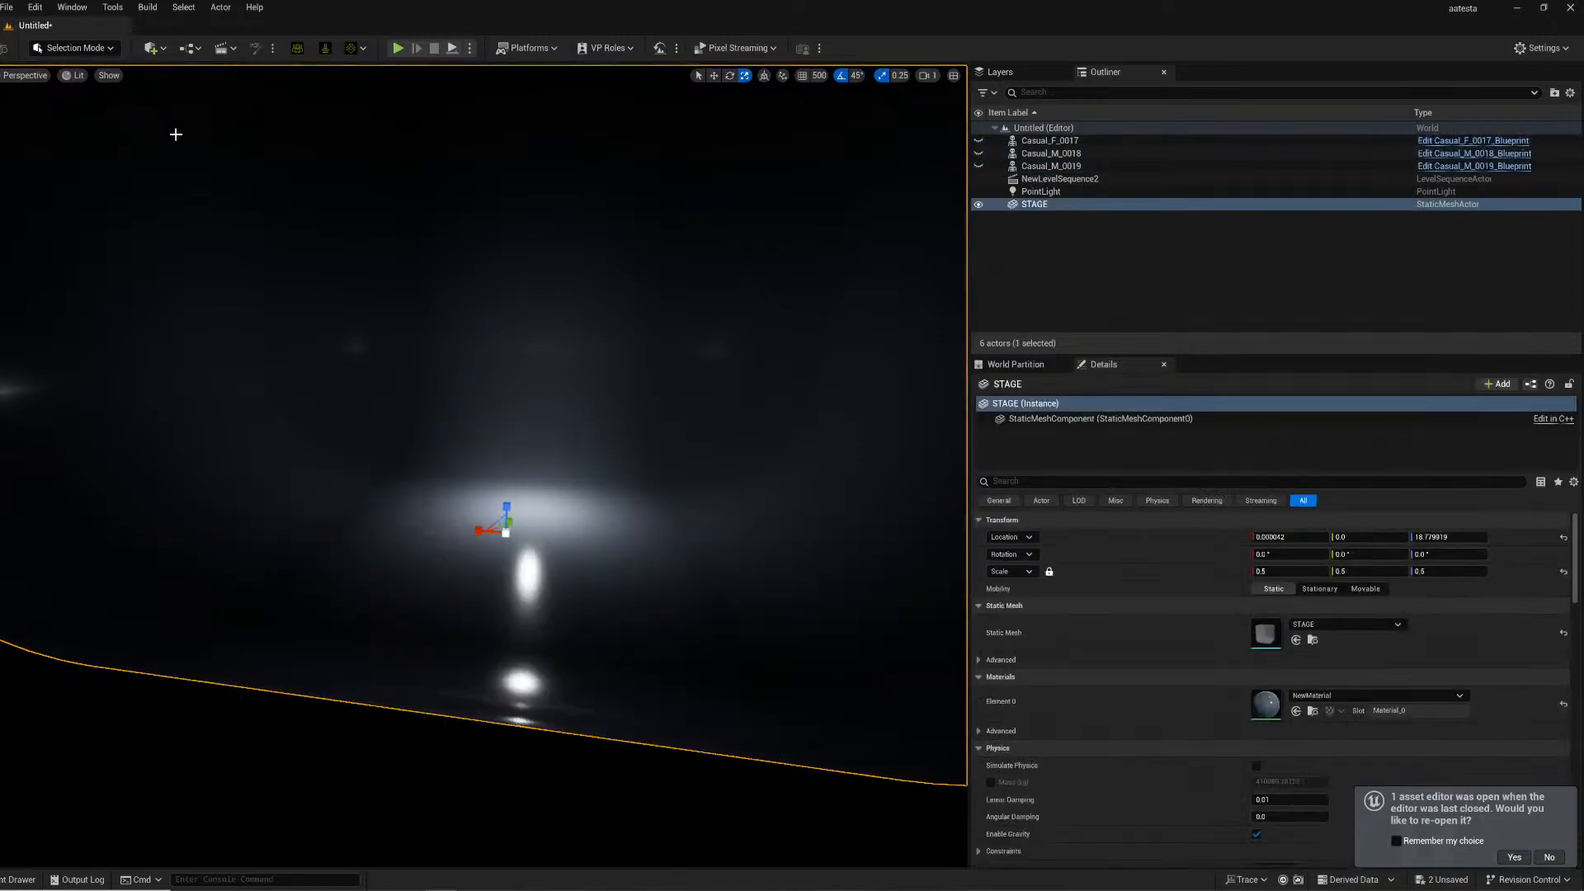
pyautogui.click(230, 50)
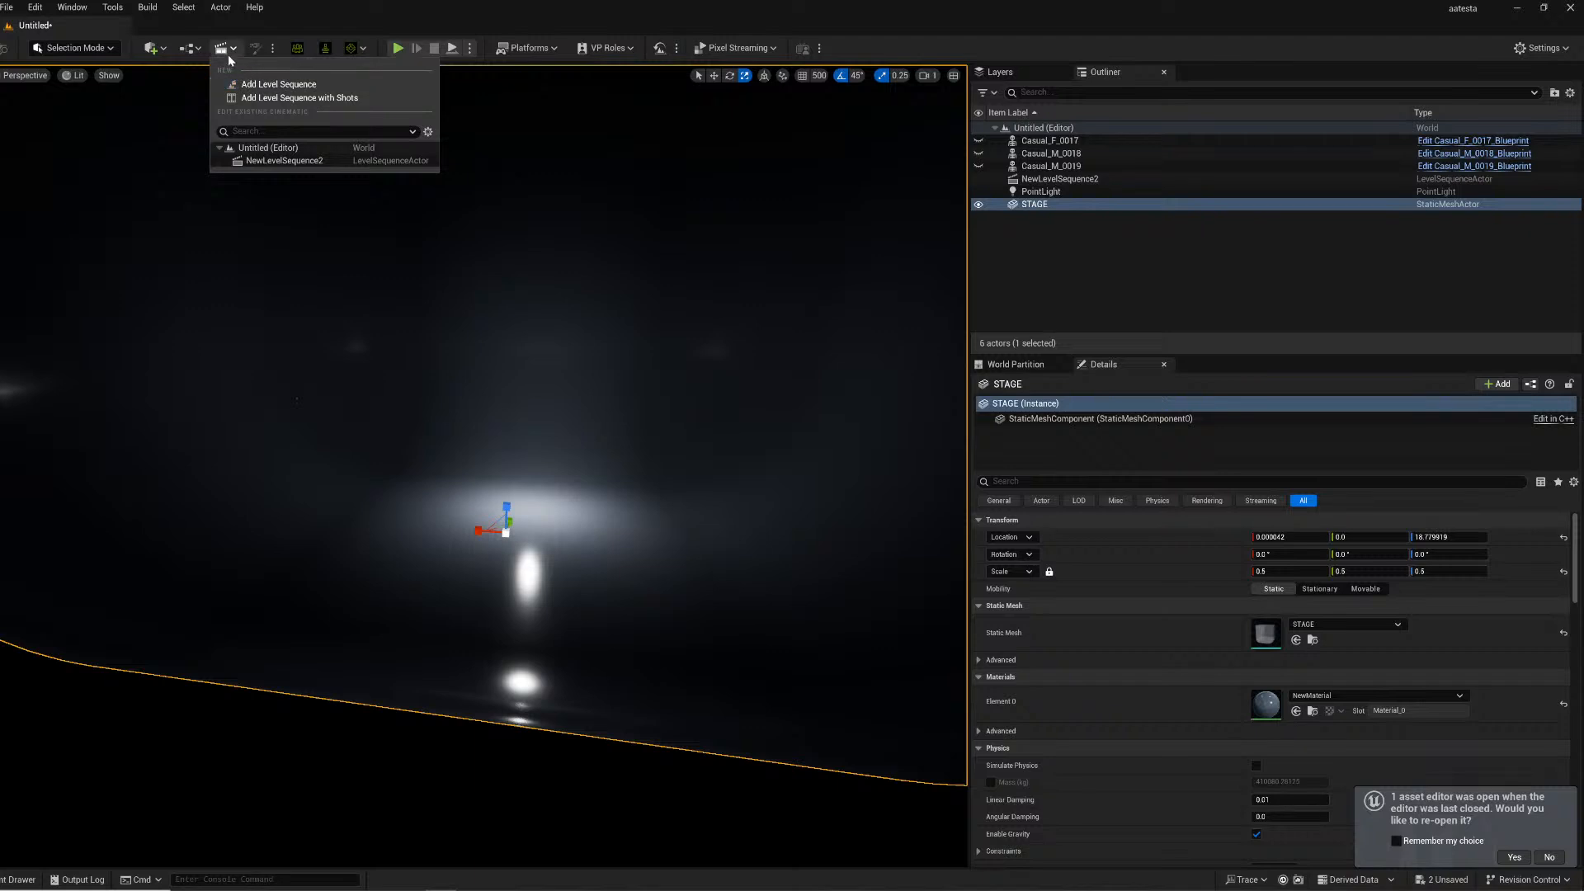
pyautogui.click(267, 86)
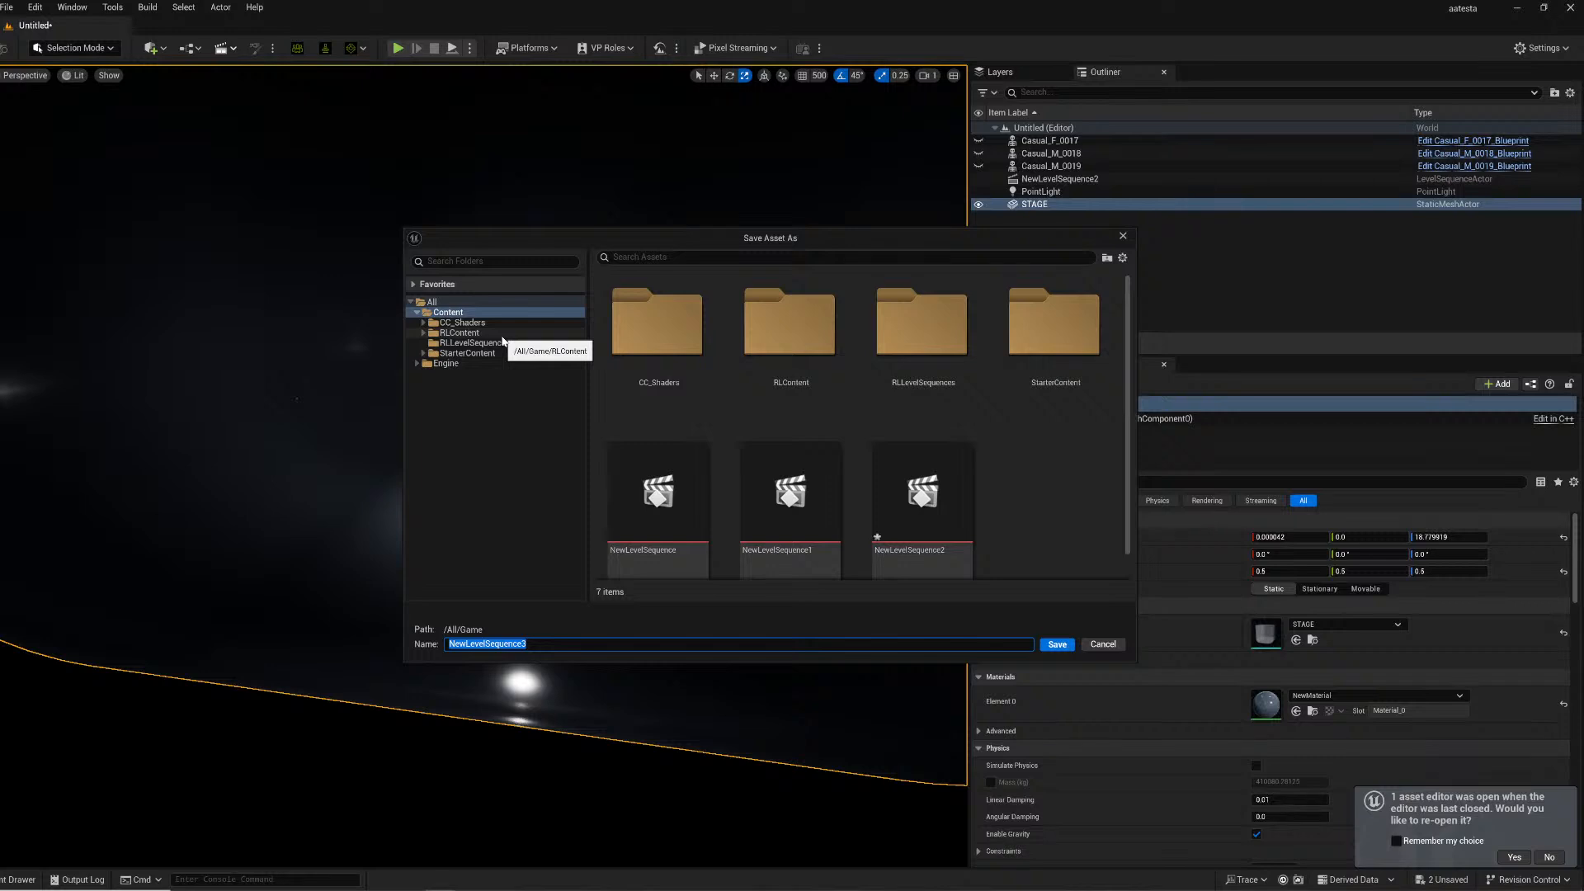
pyautogui.press('Return')
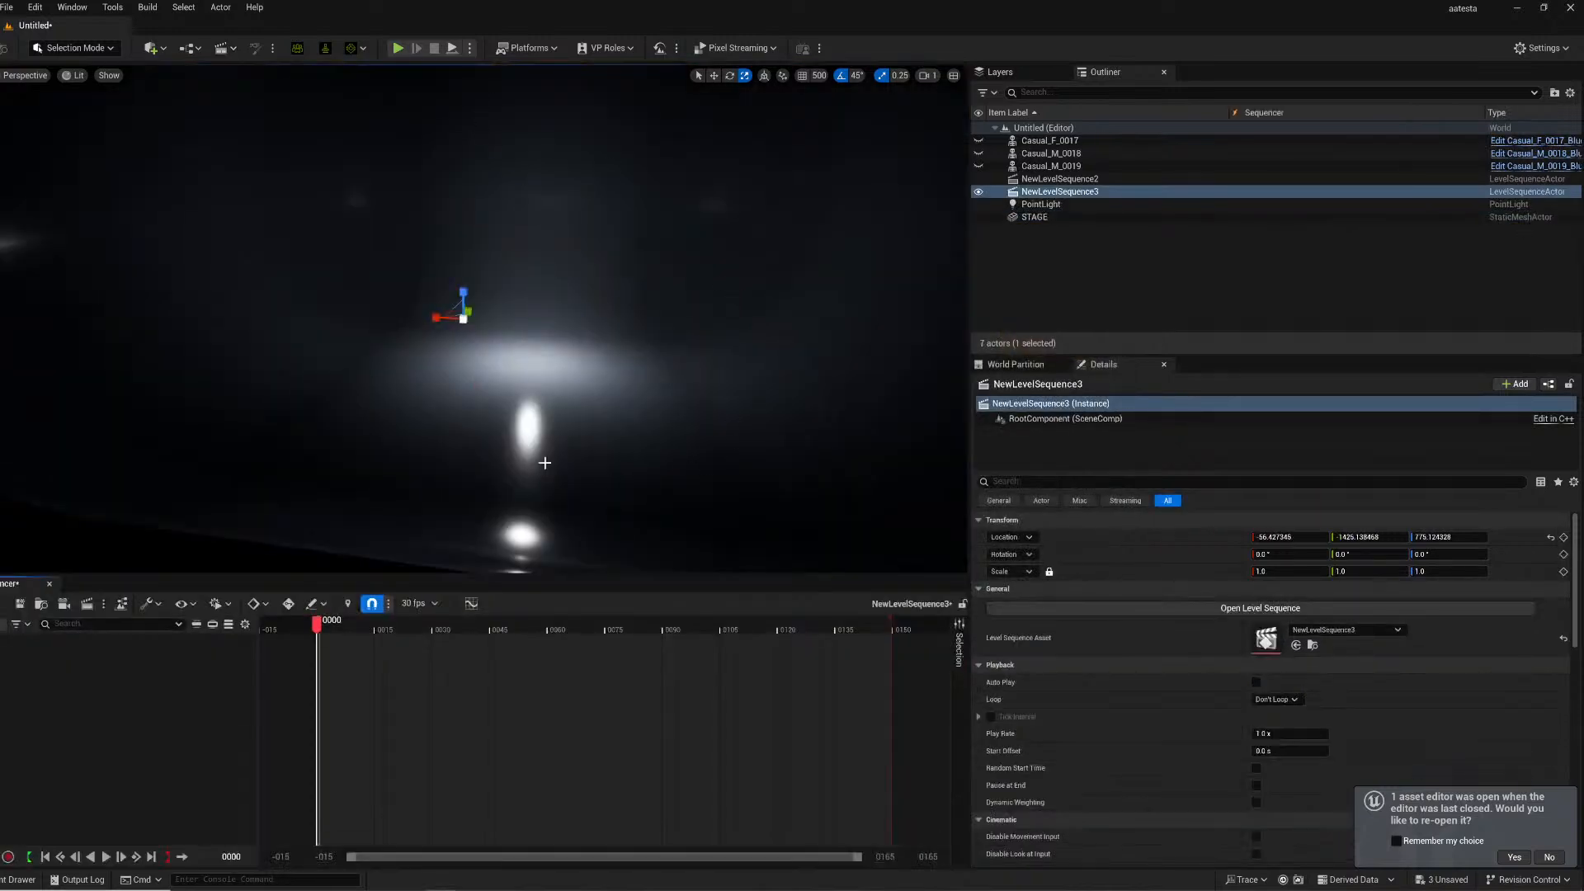
# - Set the new sequence's display rate to 24 fps (film)
pyautogui.click(427, 604)
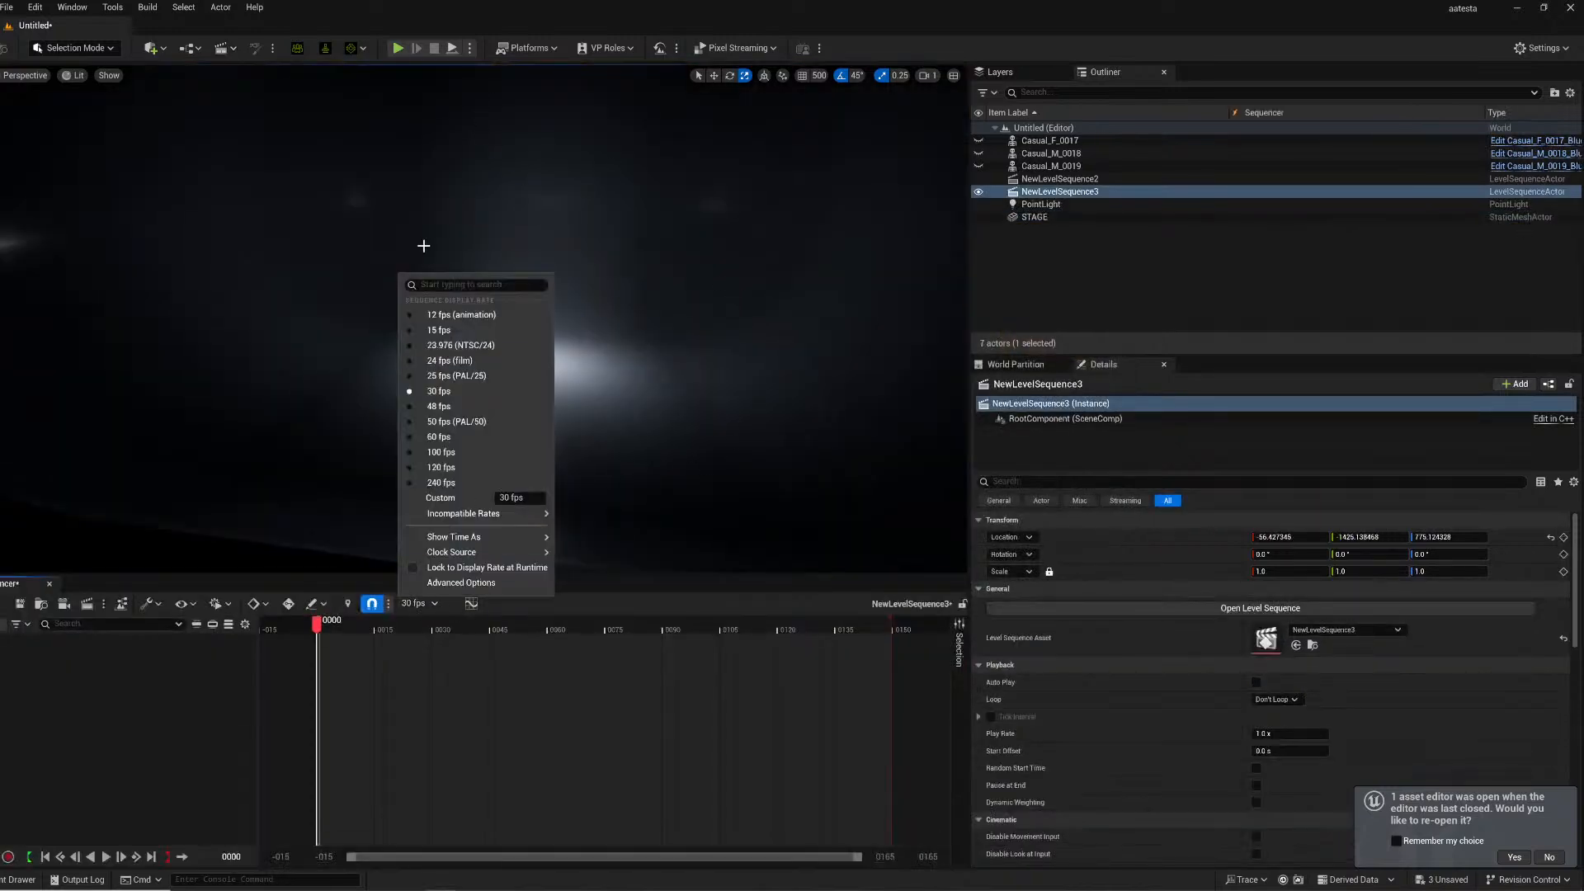
pyautogui.click(433, 437)
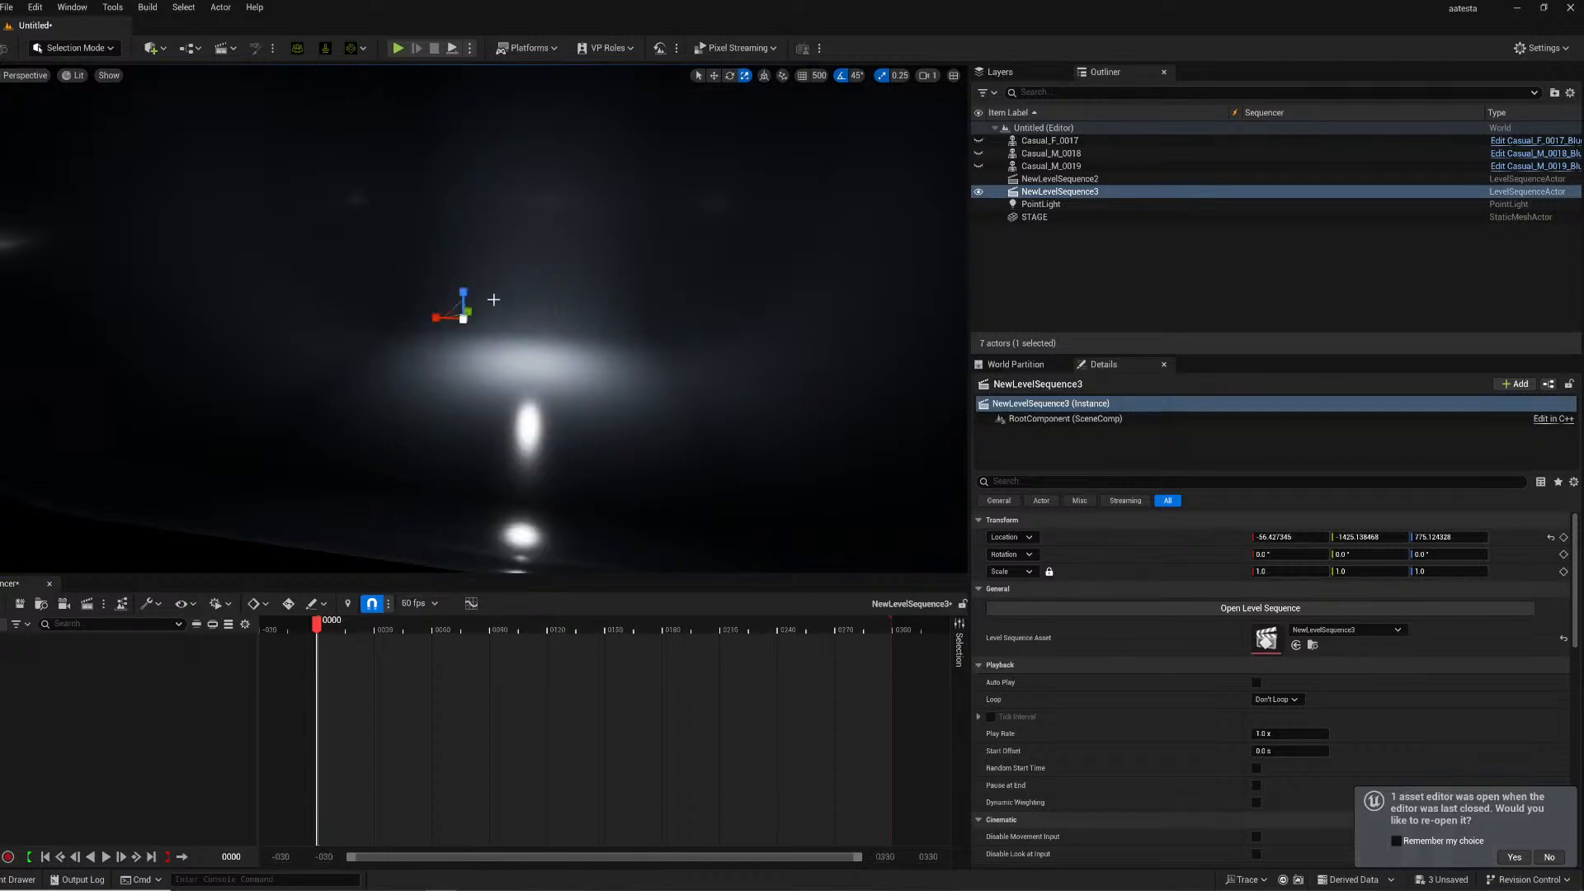
pyautogui.moveTo(398, 273); pyautogui.dragTo(404, 329, button='right')
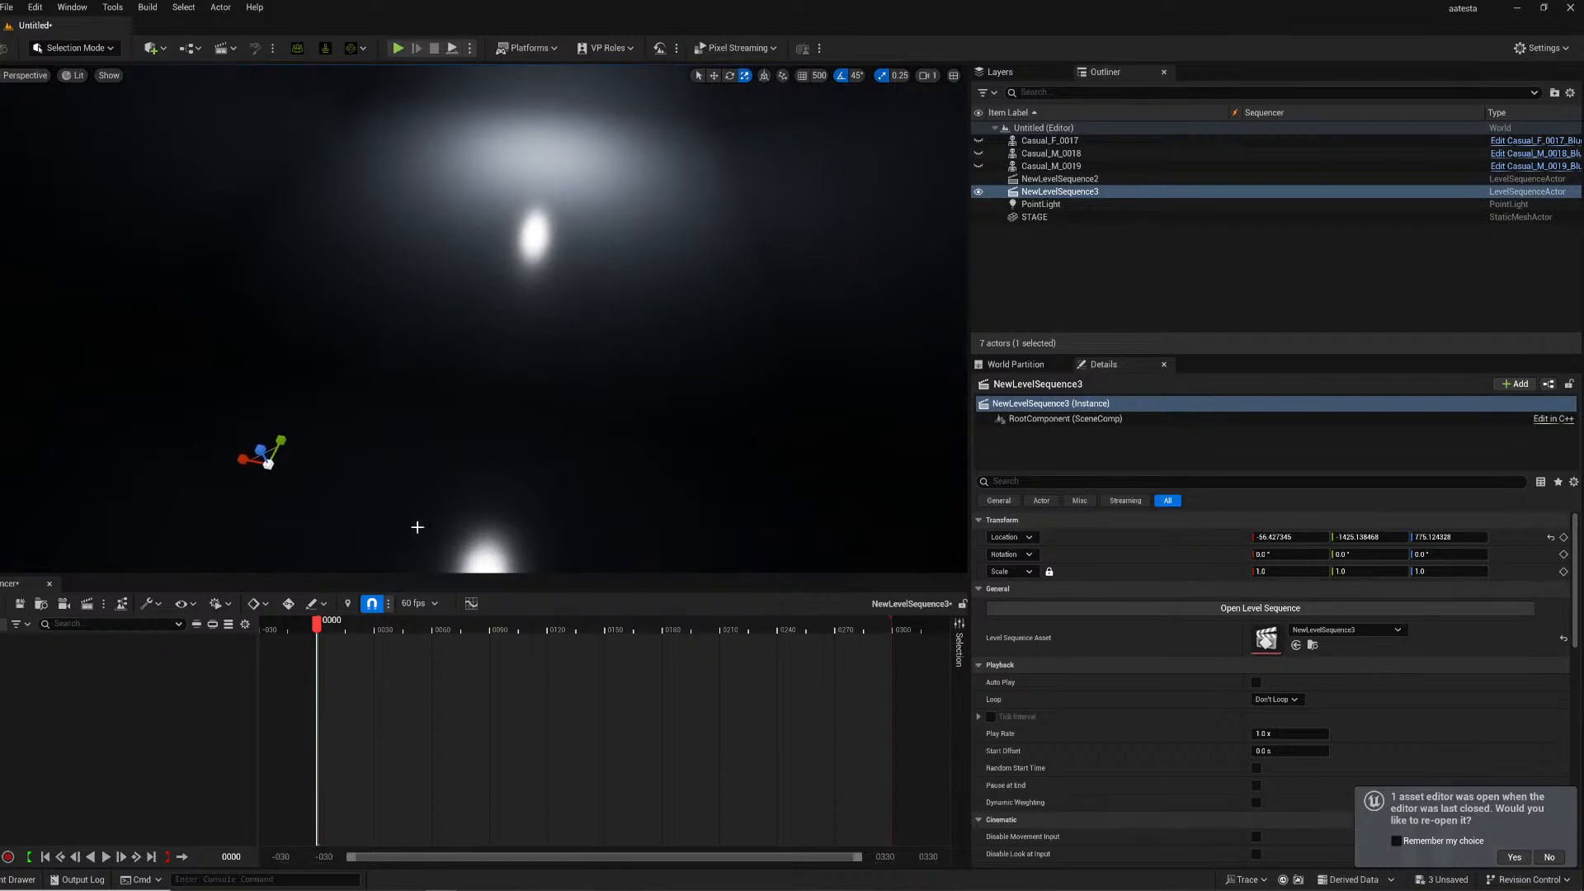
pyautogui.click(429, 602)
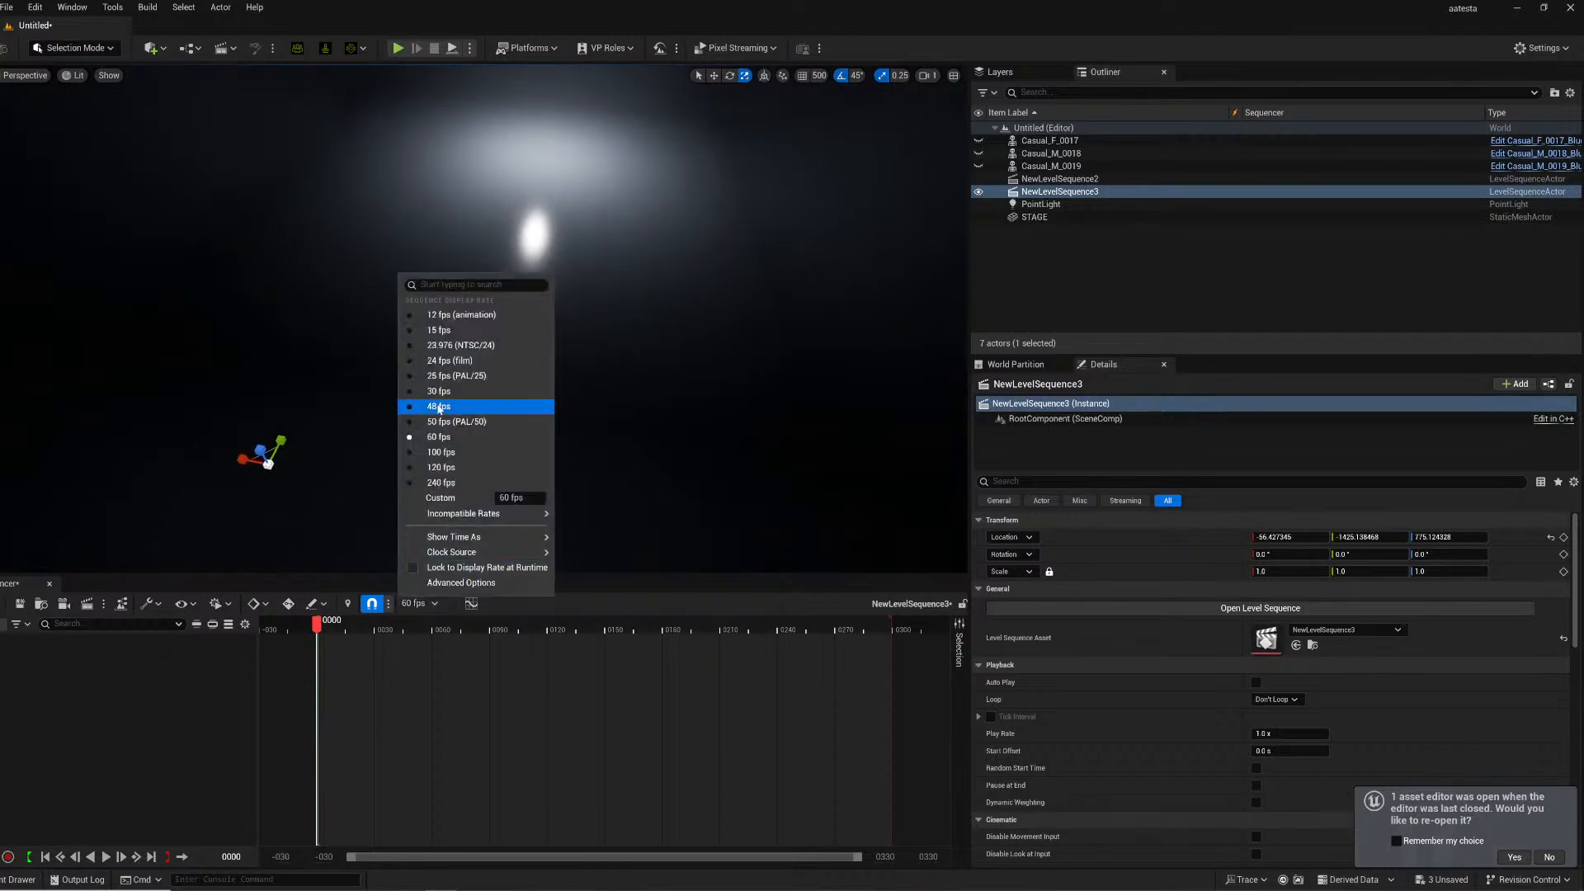
pyautogui.click(439, 359)
# - Add a subsequence track and insert the dancing2 sequence into it
pyautogui.moveTo(186, 175); pyautogui.dragTo(190, 149, button='right')
pyautogui.moveTo(298, 420)
pyautogui.mouseDown(button='right')
pyautogui.moveTo(273, 421)
pyautogui.moveTo(298, 421)
pyautogui.mouseUp(button='right')
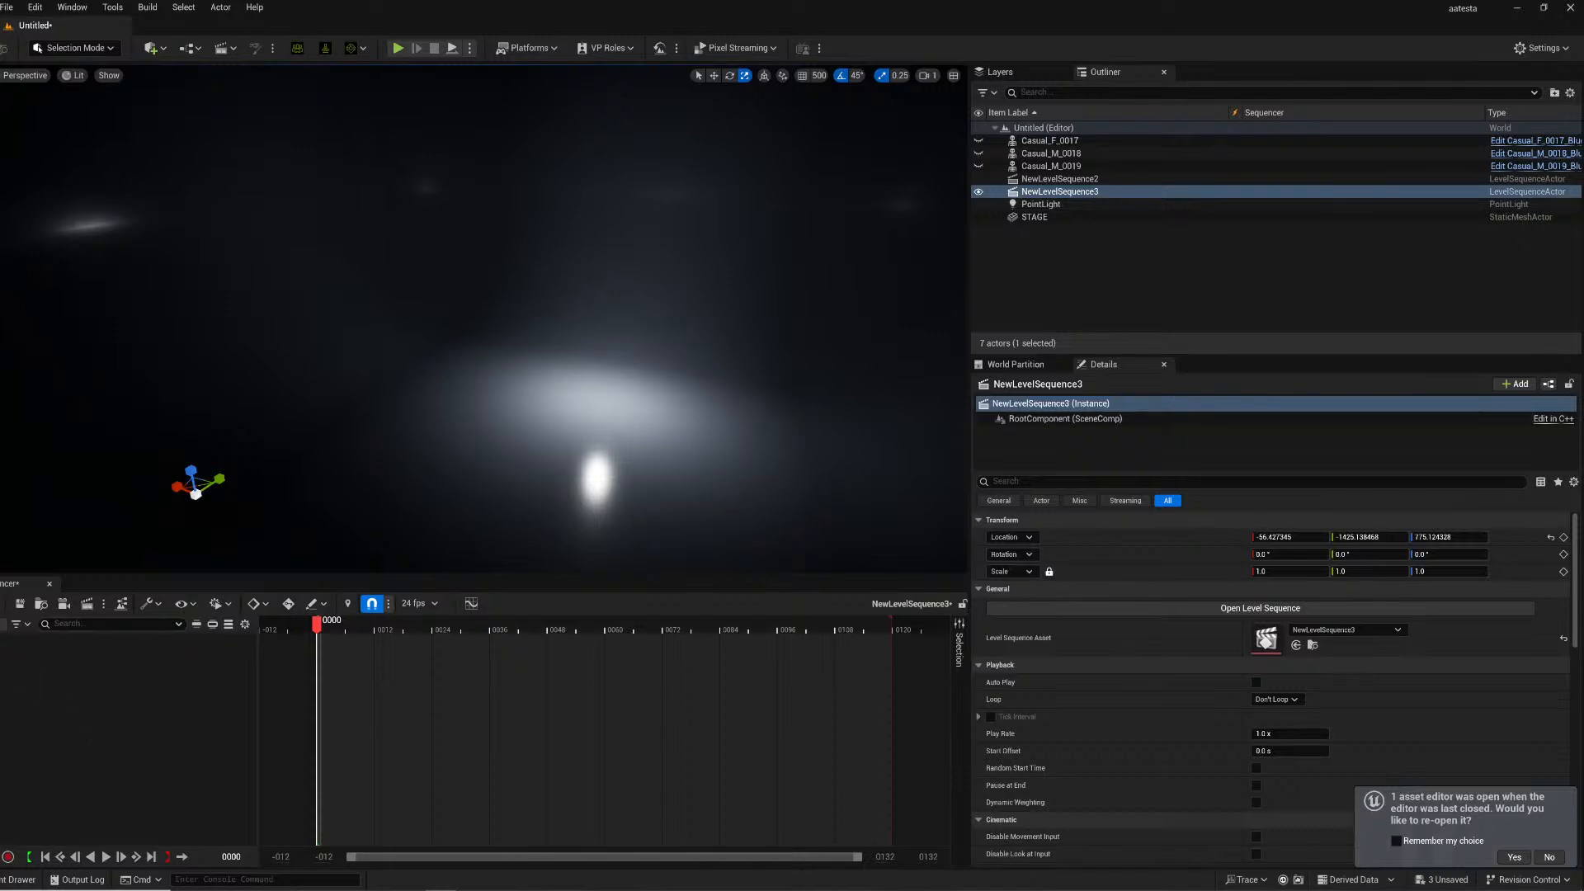
pyautogui.click(2, 624)
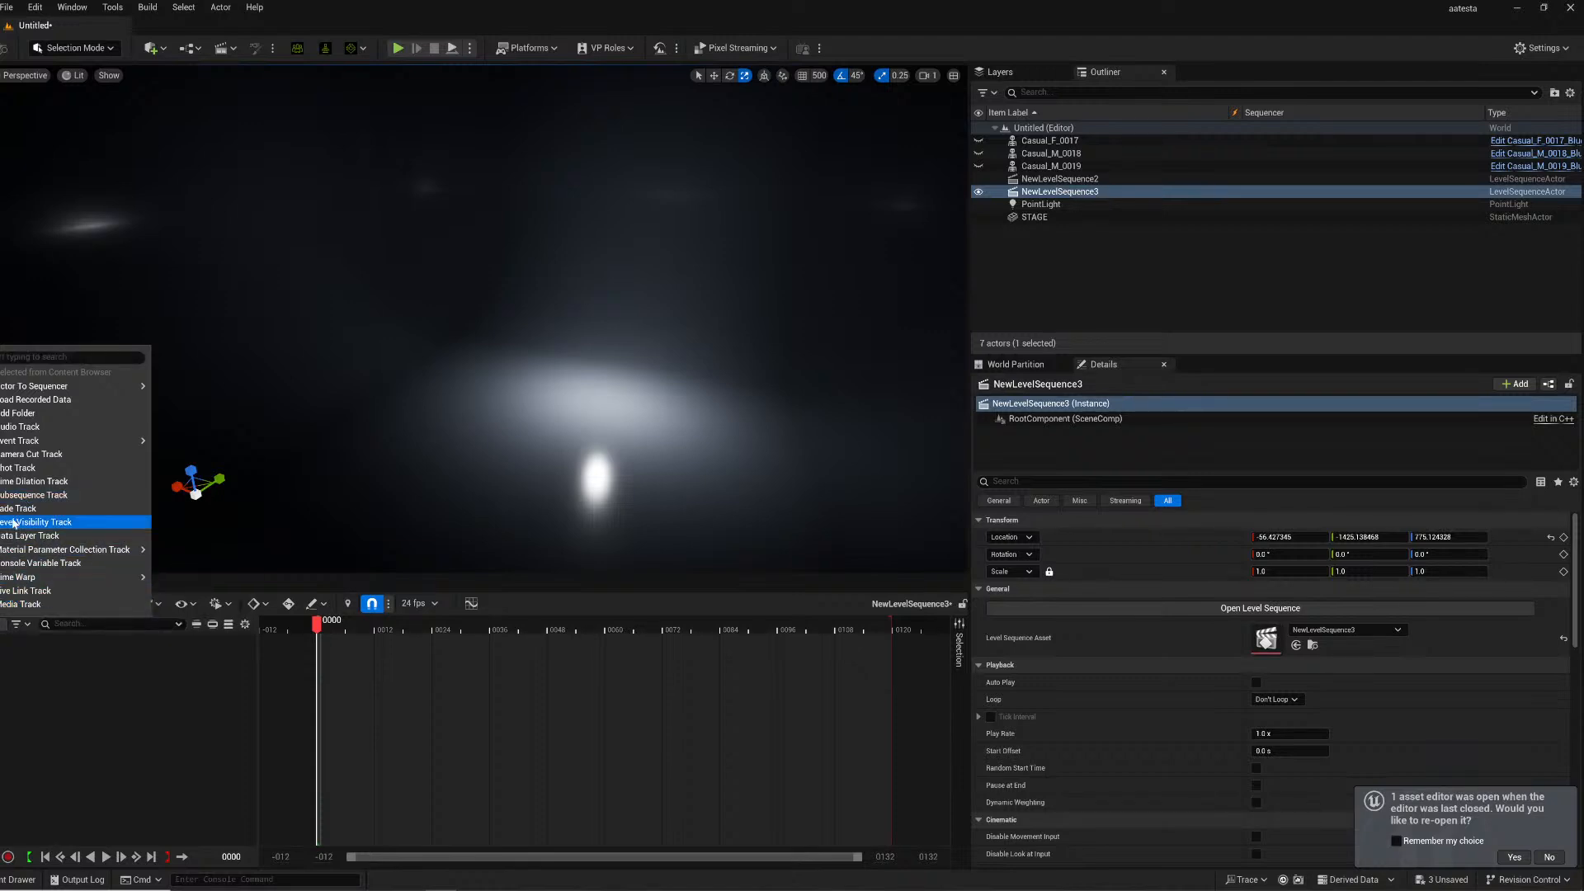
pyautogui.click(23, 495)
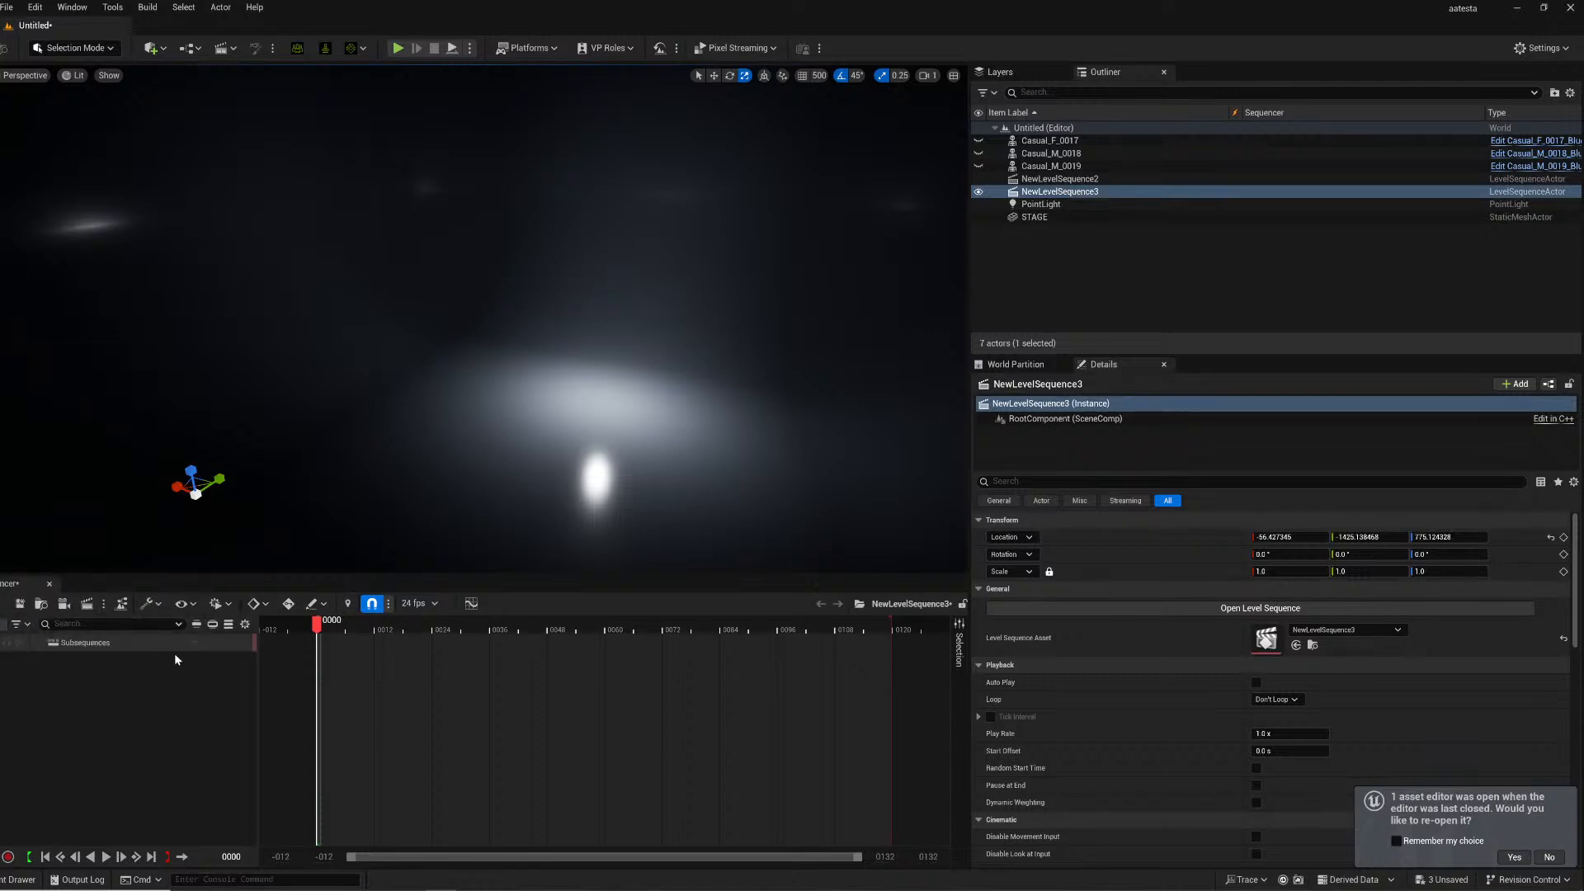
pyautogui.click(198, 643)
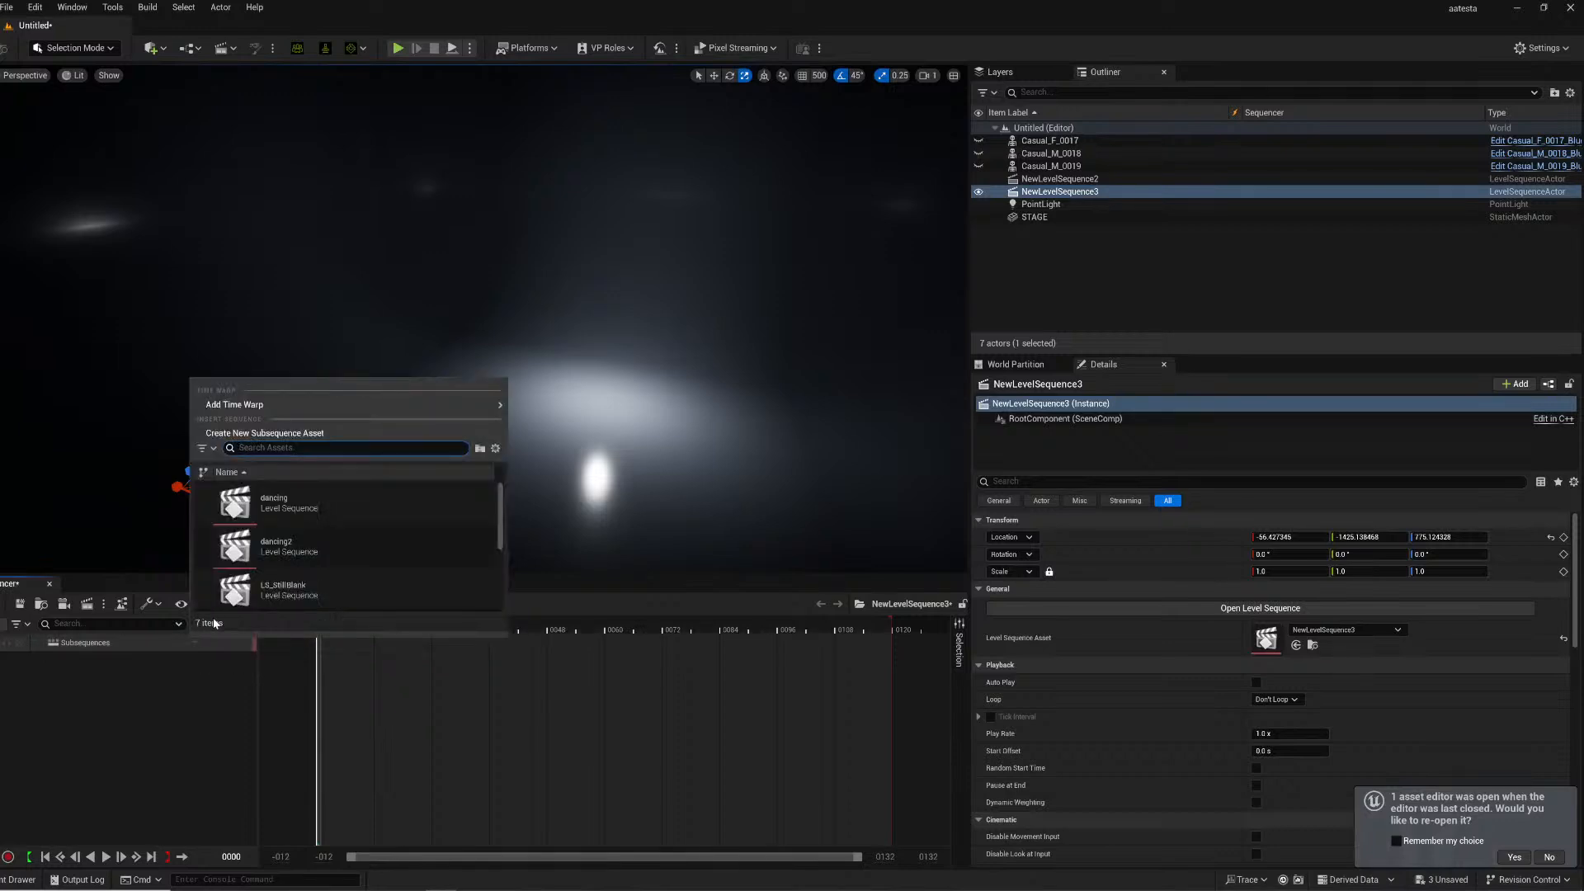
pyautogui.click(275, 551)
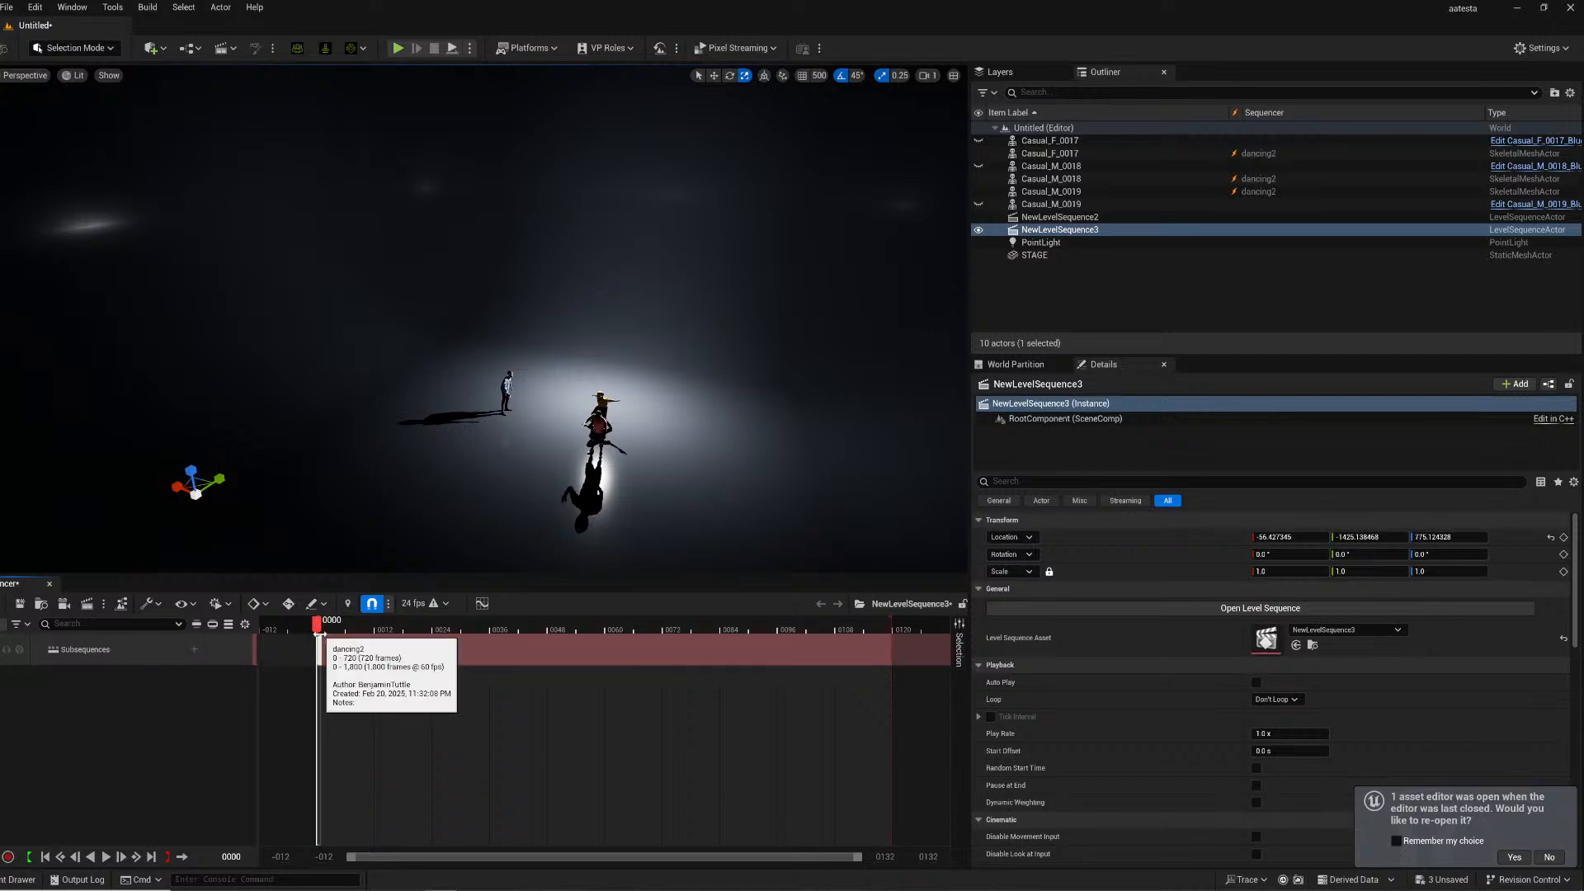
# - Play the sequence and orbit the viewport to review the dancers
pyautogui.press('space')
pyautogui.press('w')
pyautogui.moveTo(483, 320); pyautogui.dragTo(524, 350, button='right')
pyautogui.moveTo(561, 414); pyautogui.dragTo(583, 417, button='right')
pyautogui.press('s')
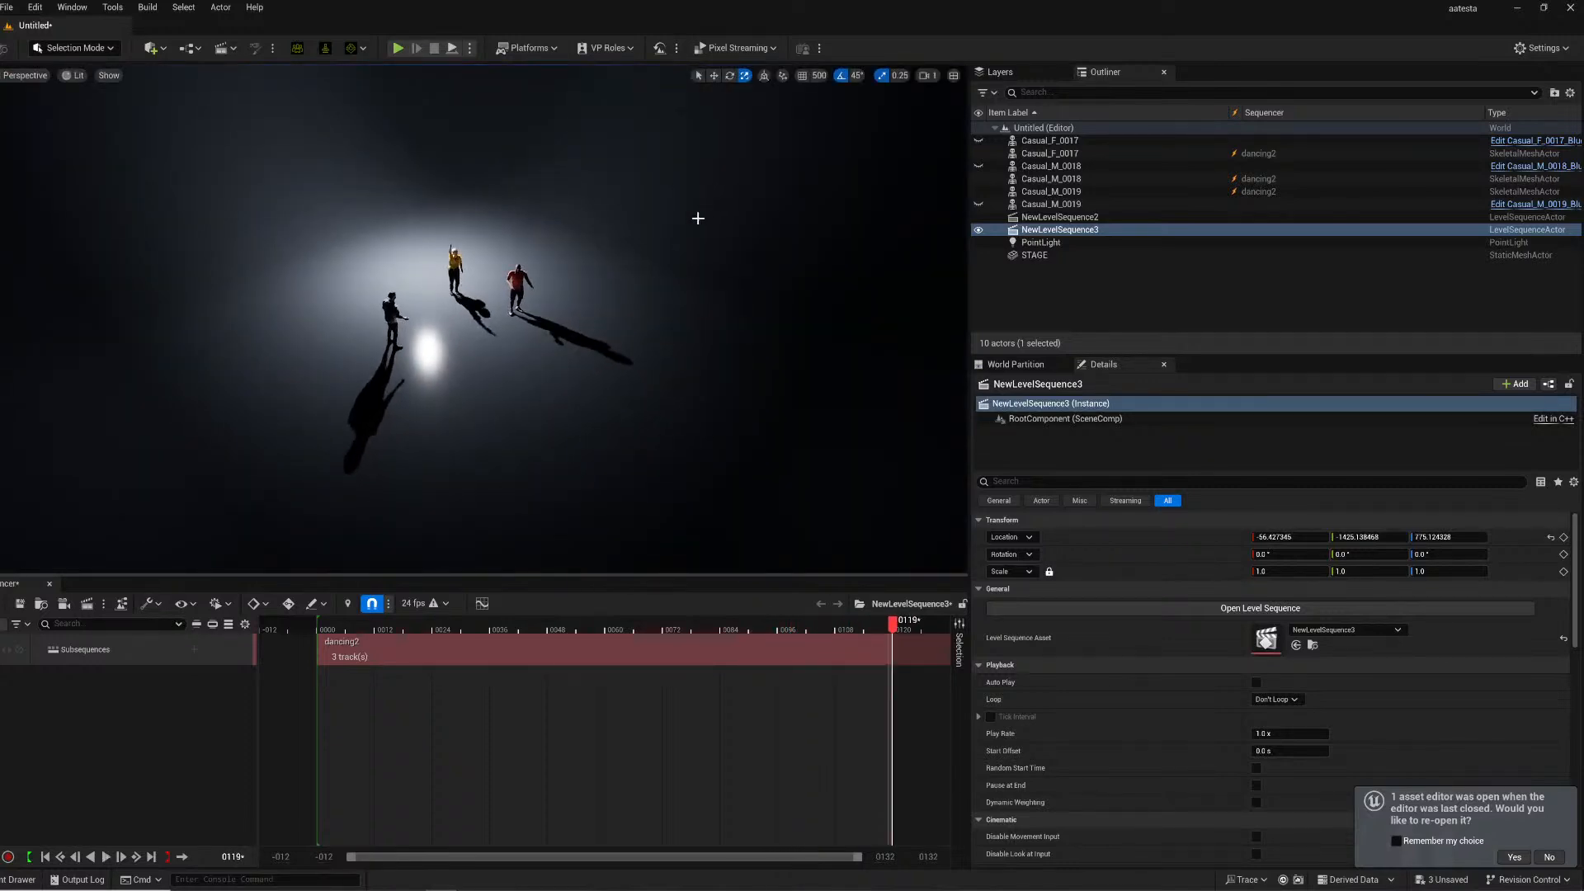
pyautogui.rightClick(148, 713)
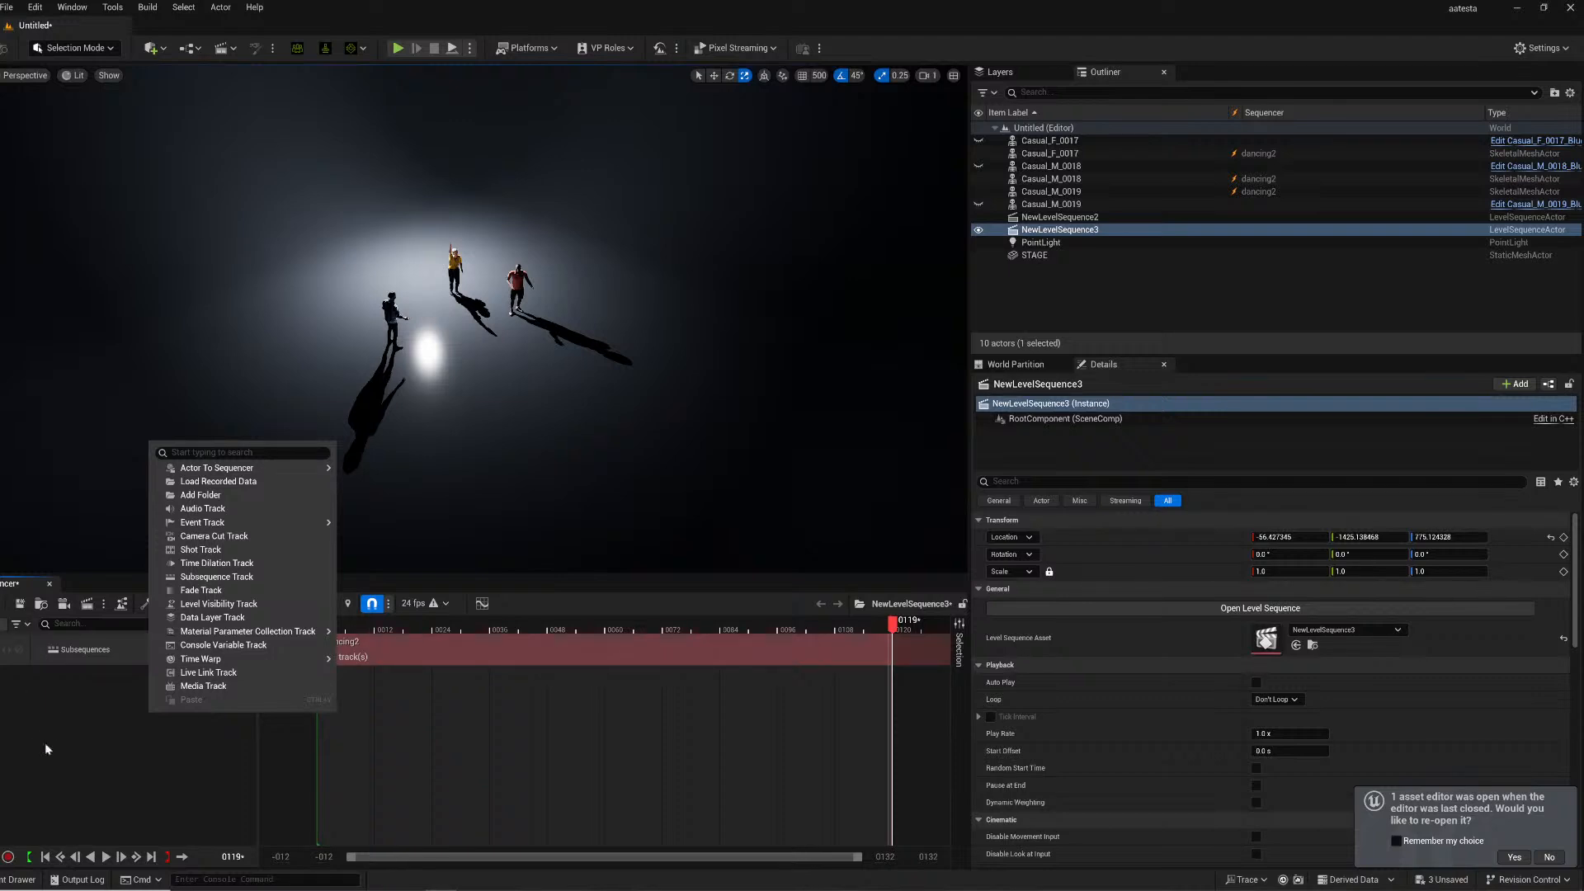
pyautogui.click(379, 622)
pyautogui.press('space')
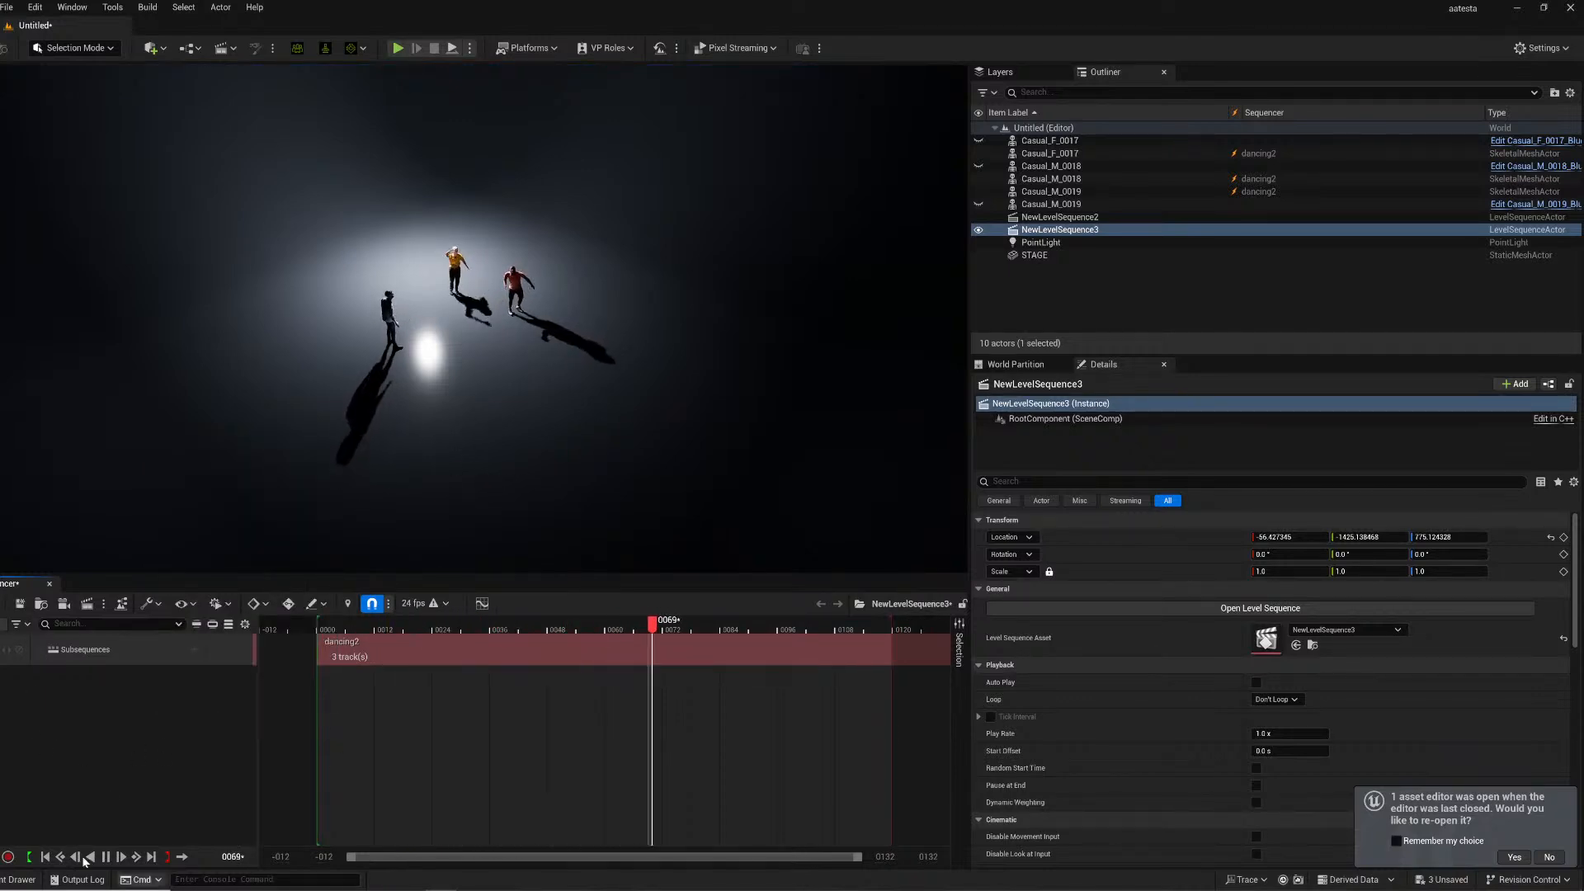
pyautogui.press('space')
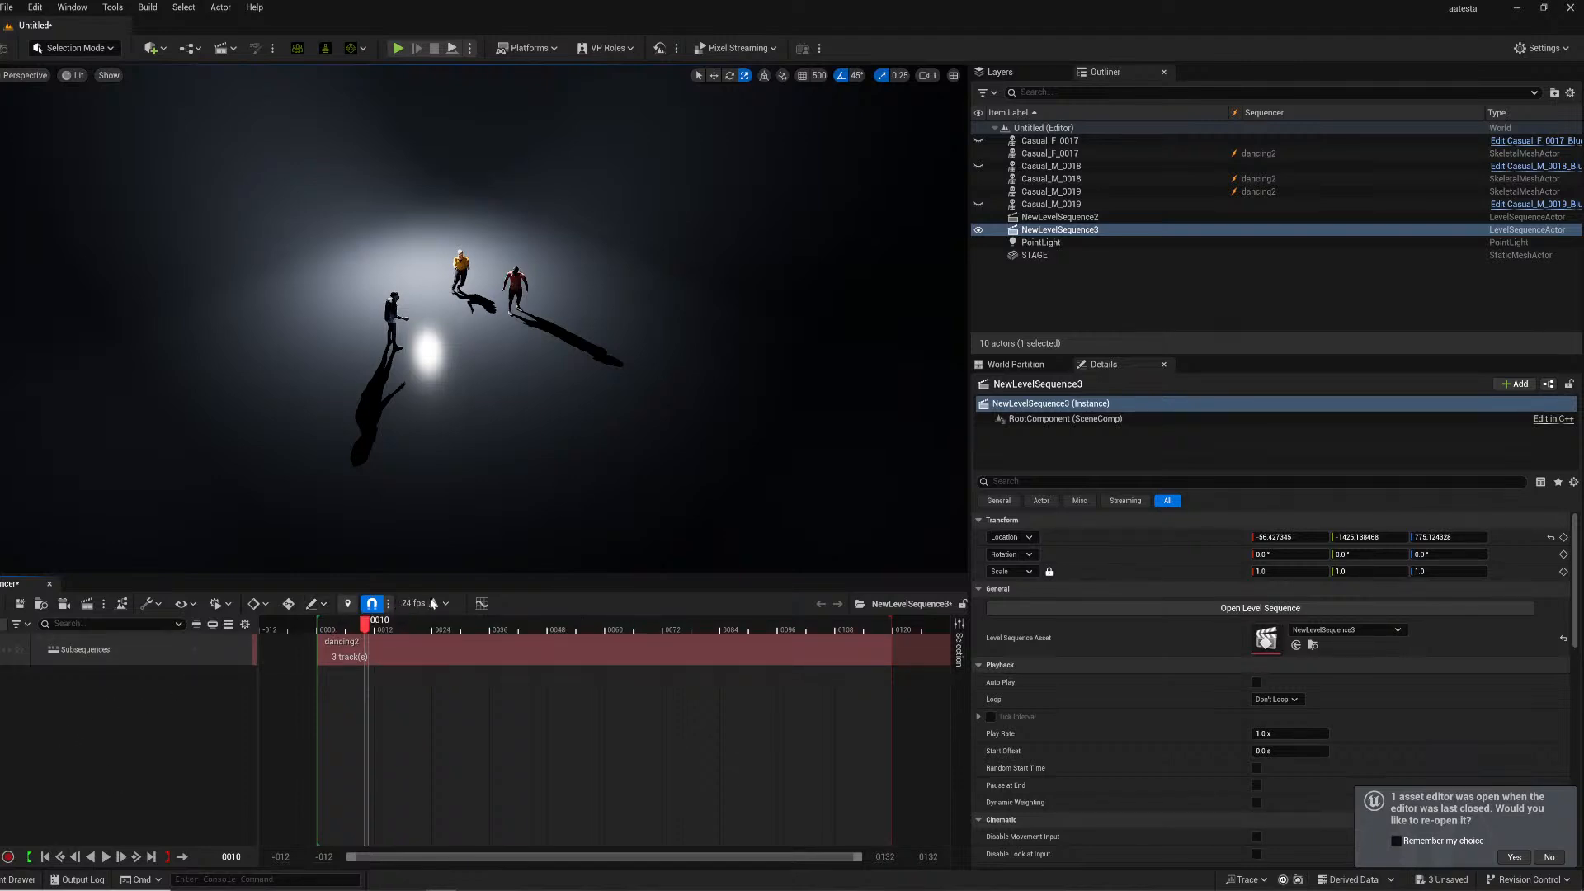
# - Add a folder named ACTORS to the sequence's track list
pyautogui.rightClick(107, 713)
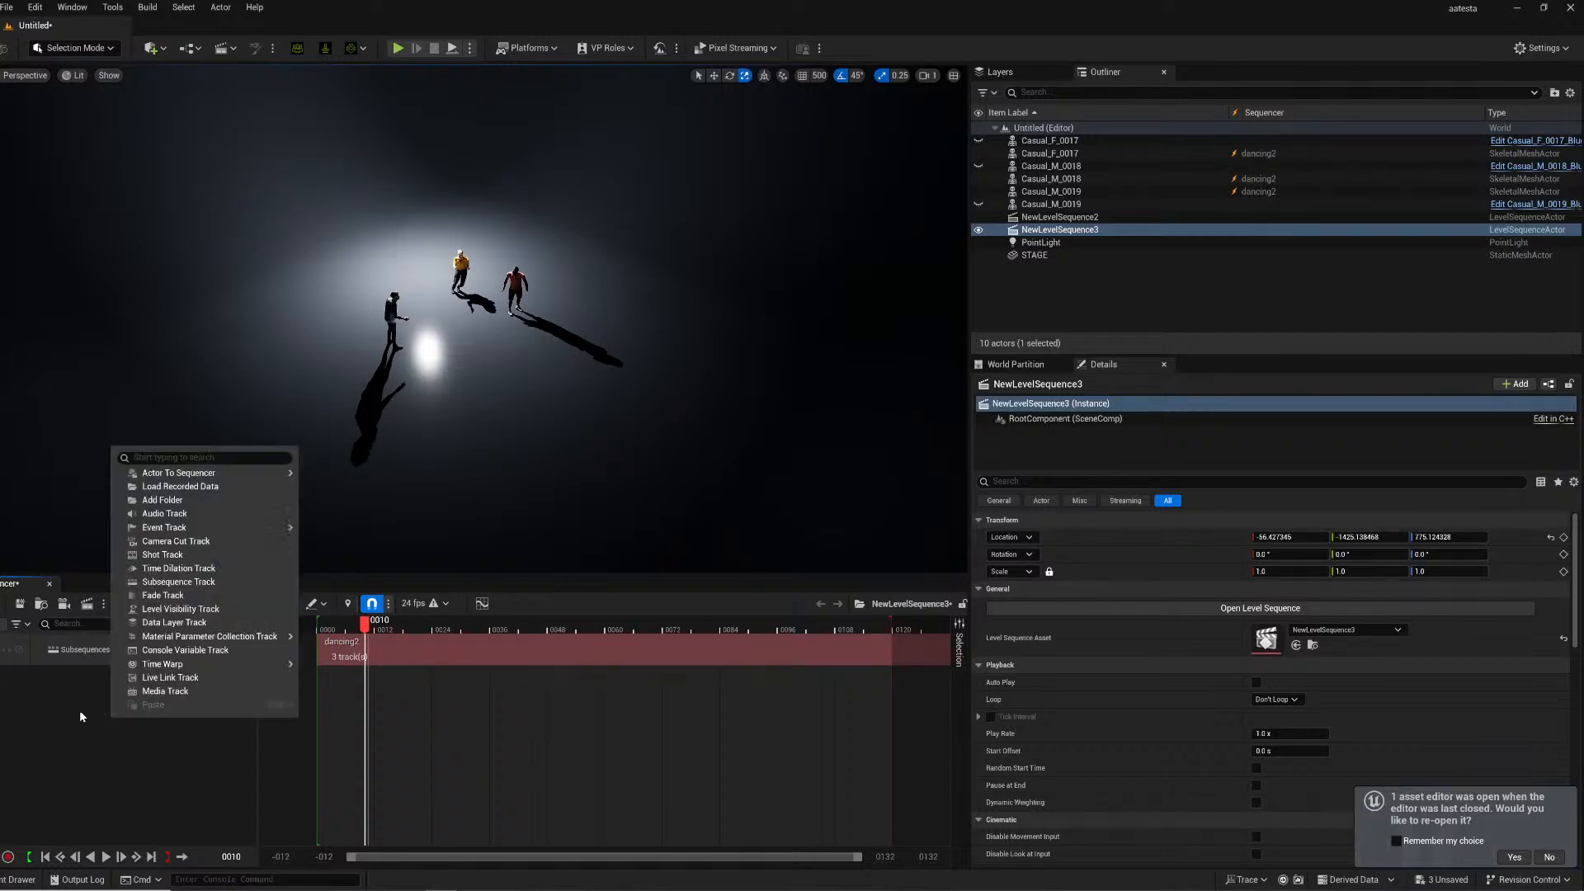
pyautogui.click(171, 499)
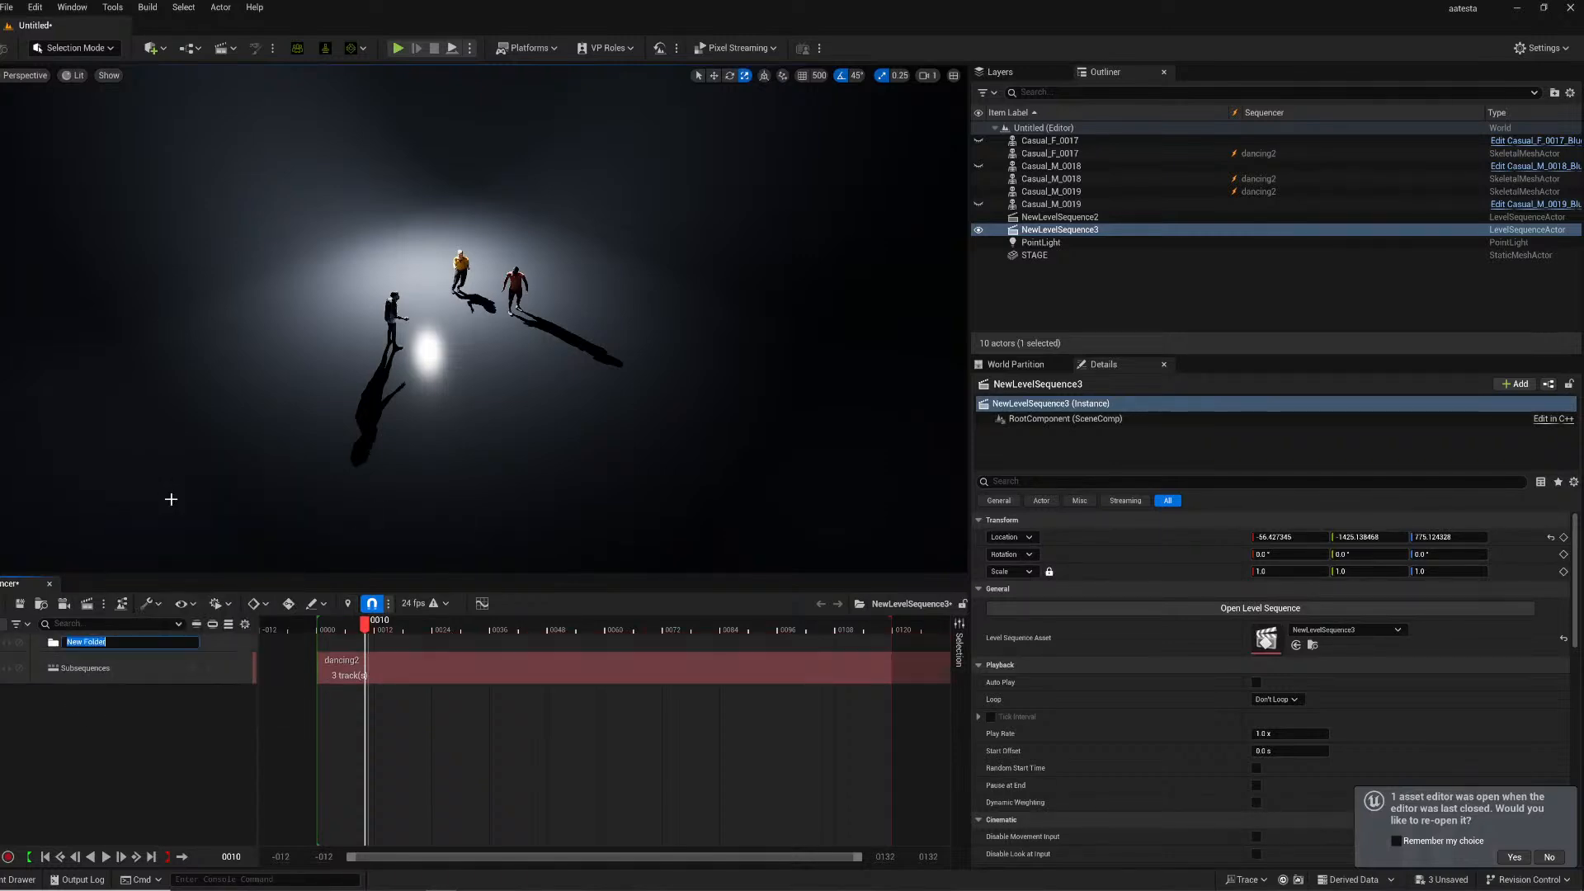
pyautogui.write('ACTORS')
pyautogui.press('Return')
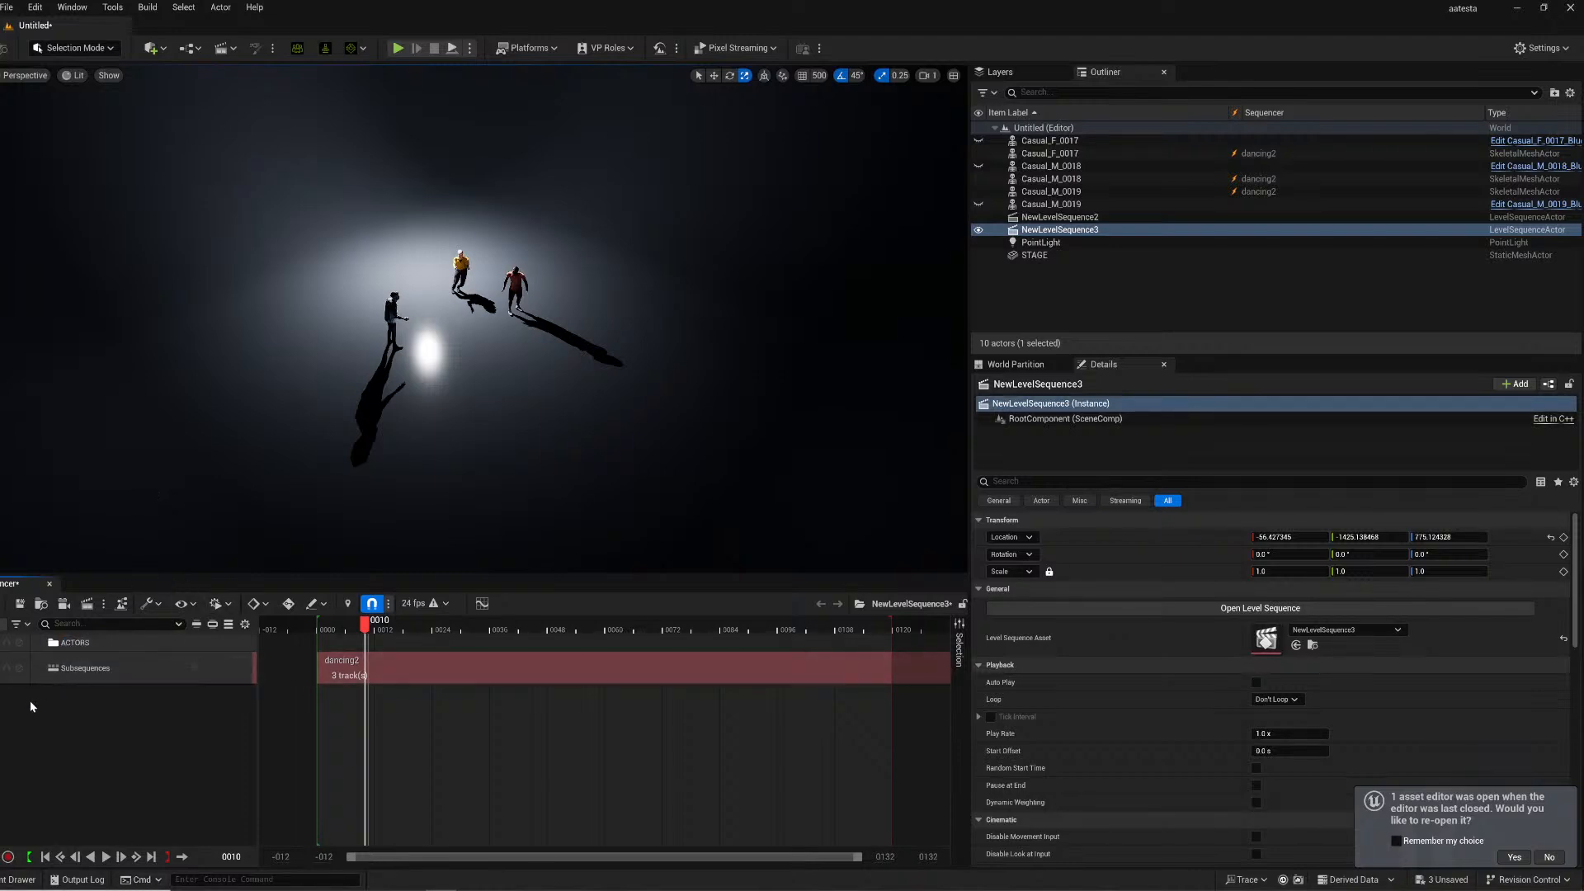
# - Add a SEQUENCES folder, move the subsequences track into it and collapse it
pyautogui.rightClick(121, 691)
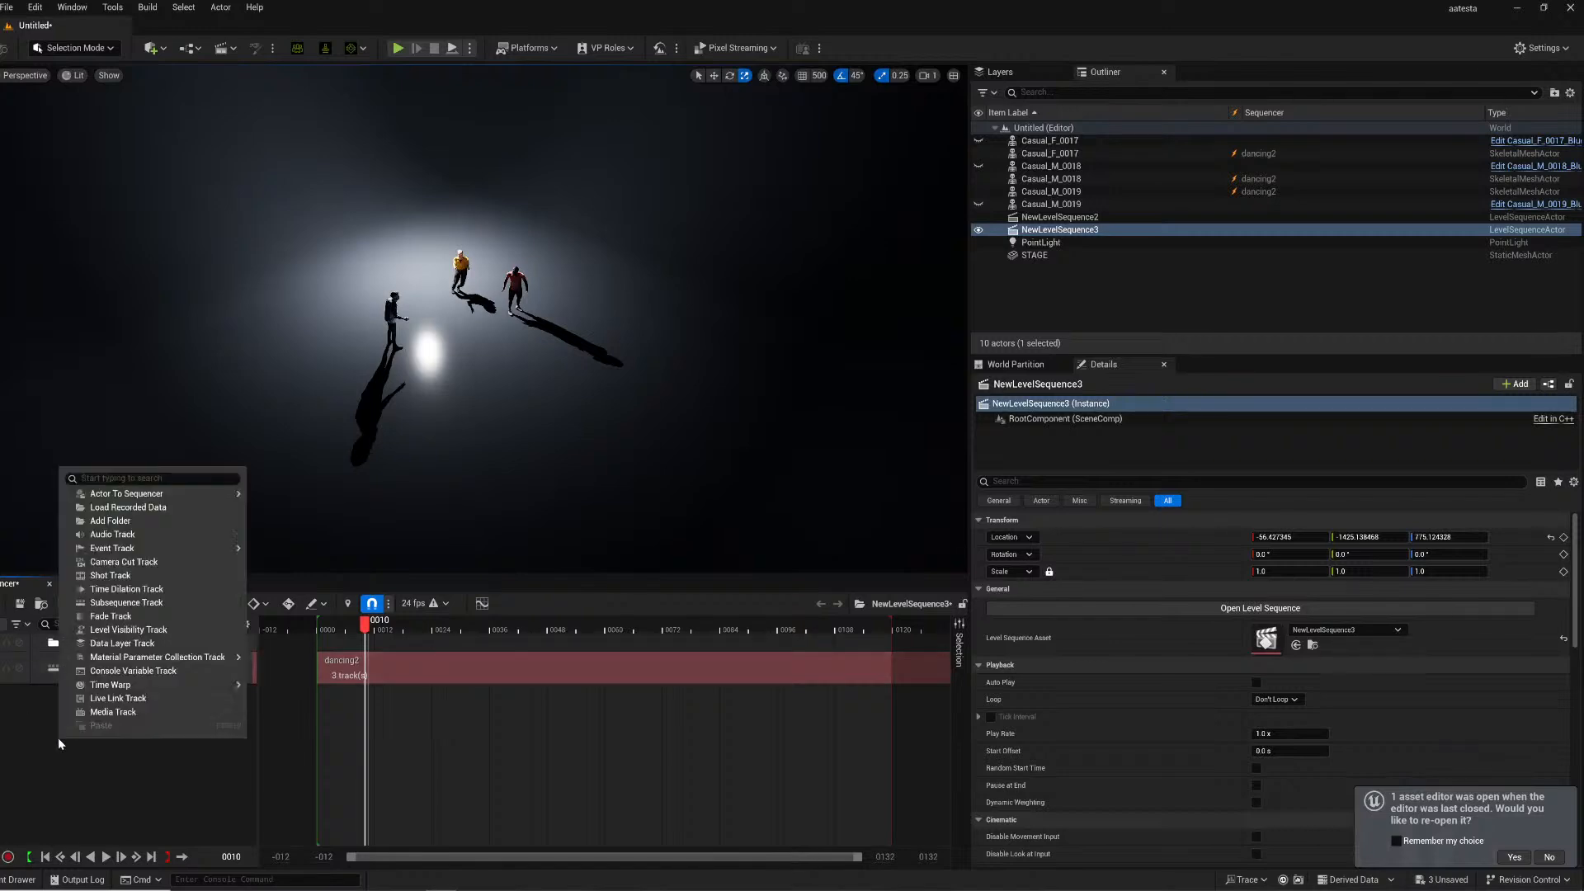
pyautogui.click(105, 519)
pyautogui.write('SE')
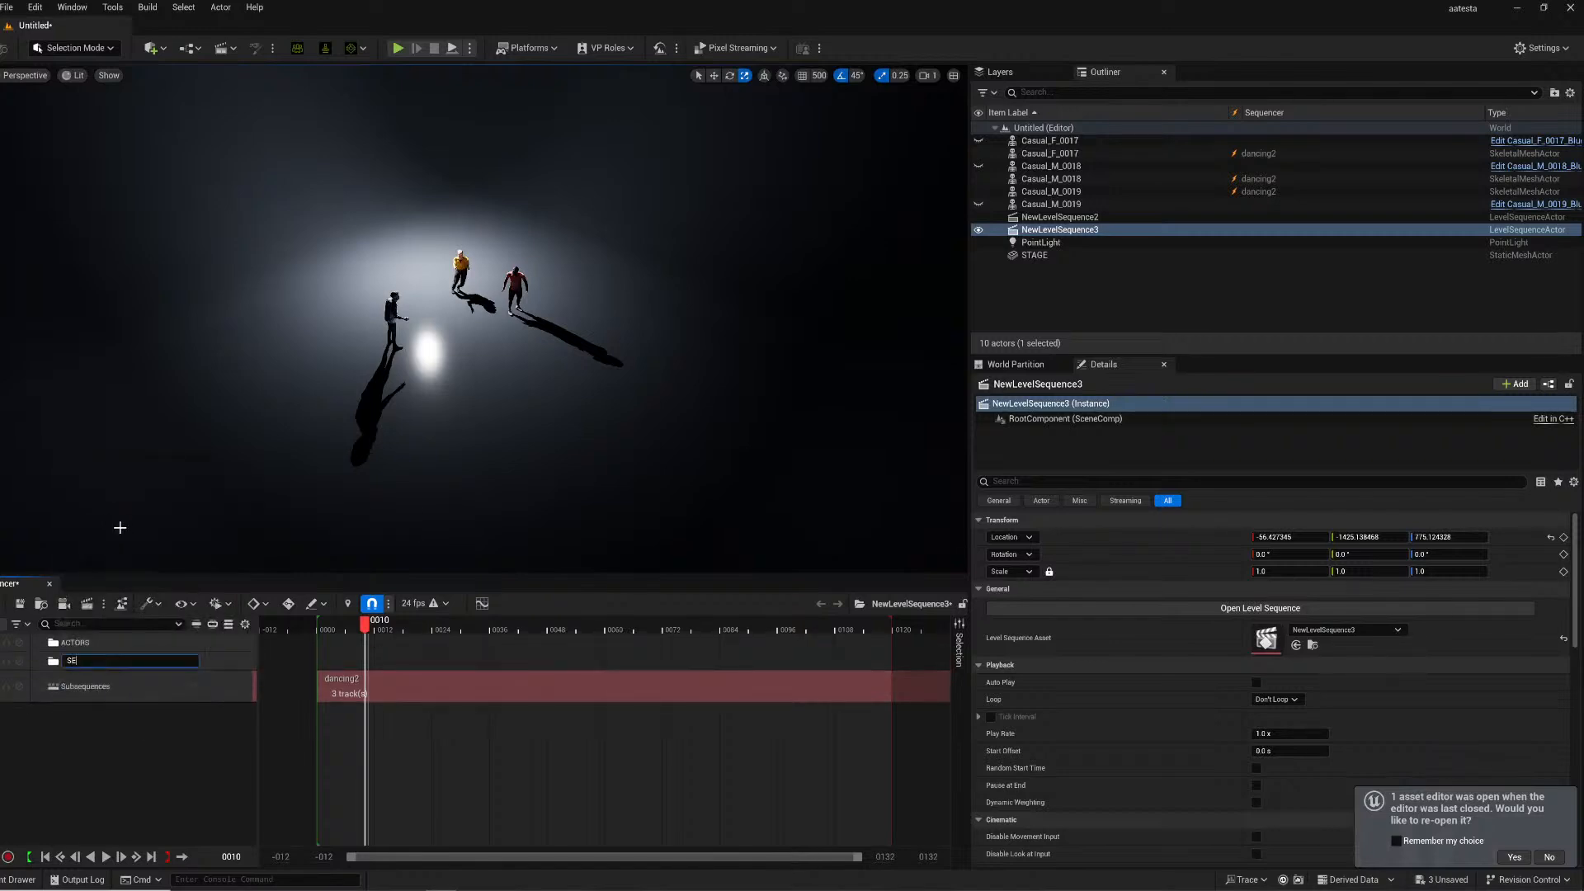
pyautogui.write('QUENCES')
pyautogui.press('Return')
pyautogui.moveTo(124, 687); pyautogui.dragTo(92, 661)
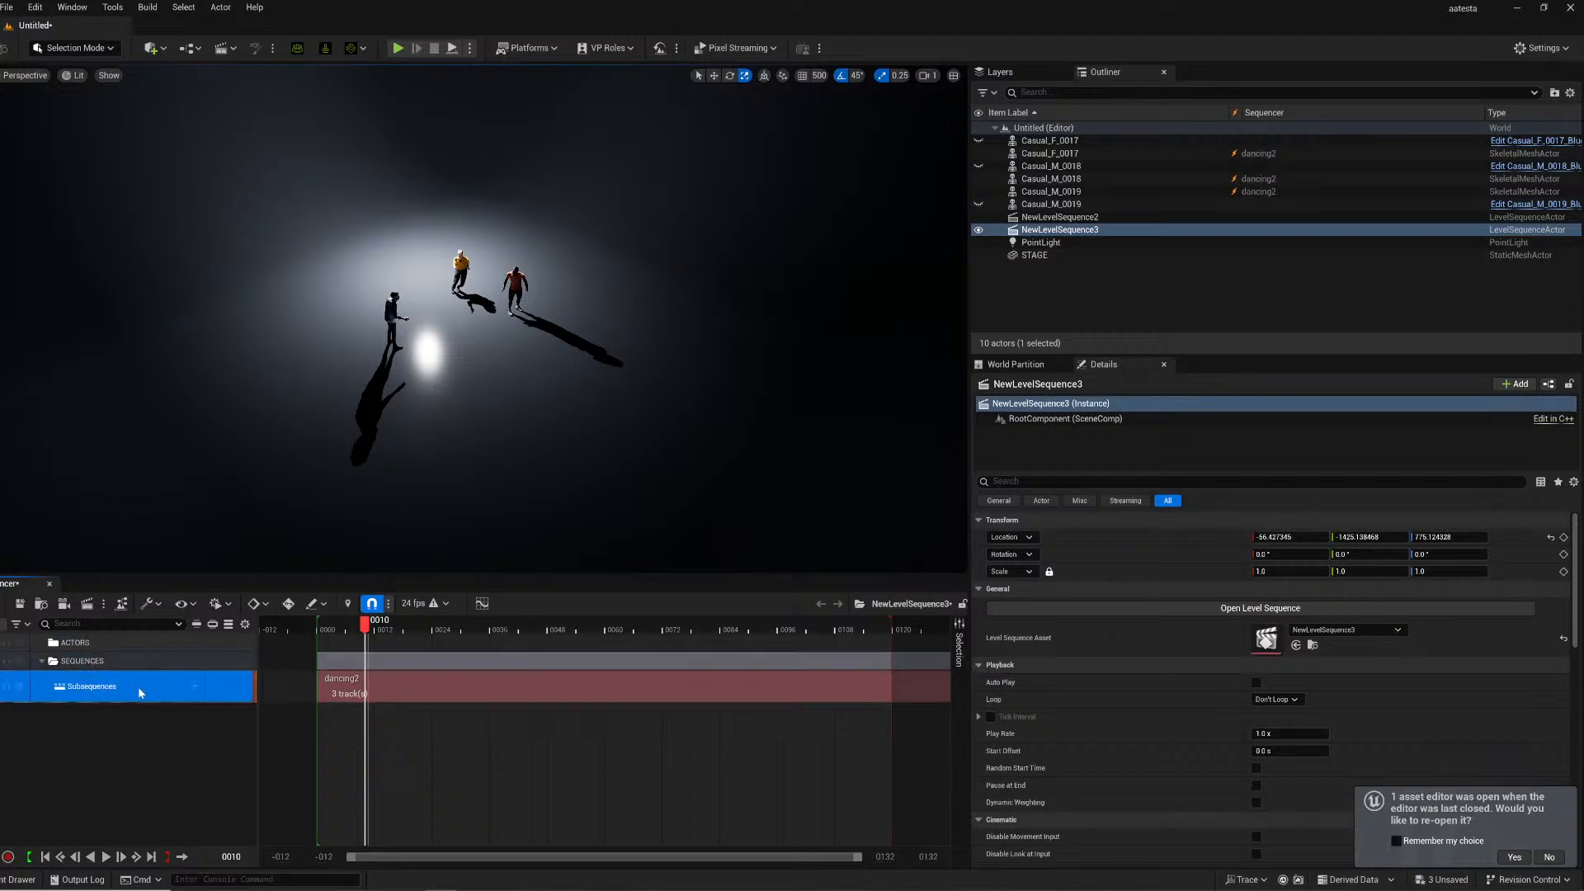
pyautogui.click(39, 660)
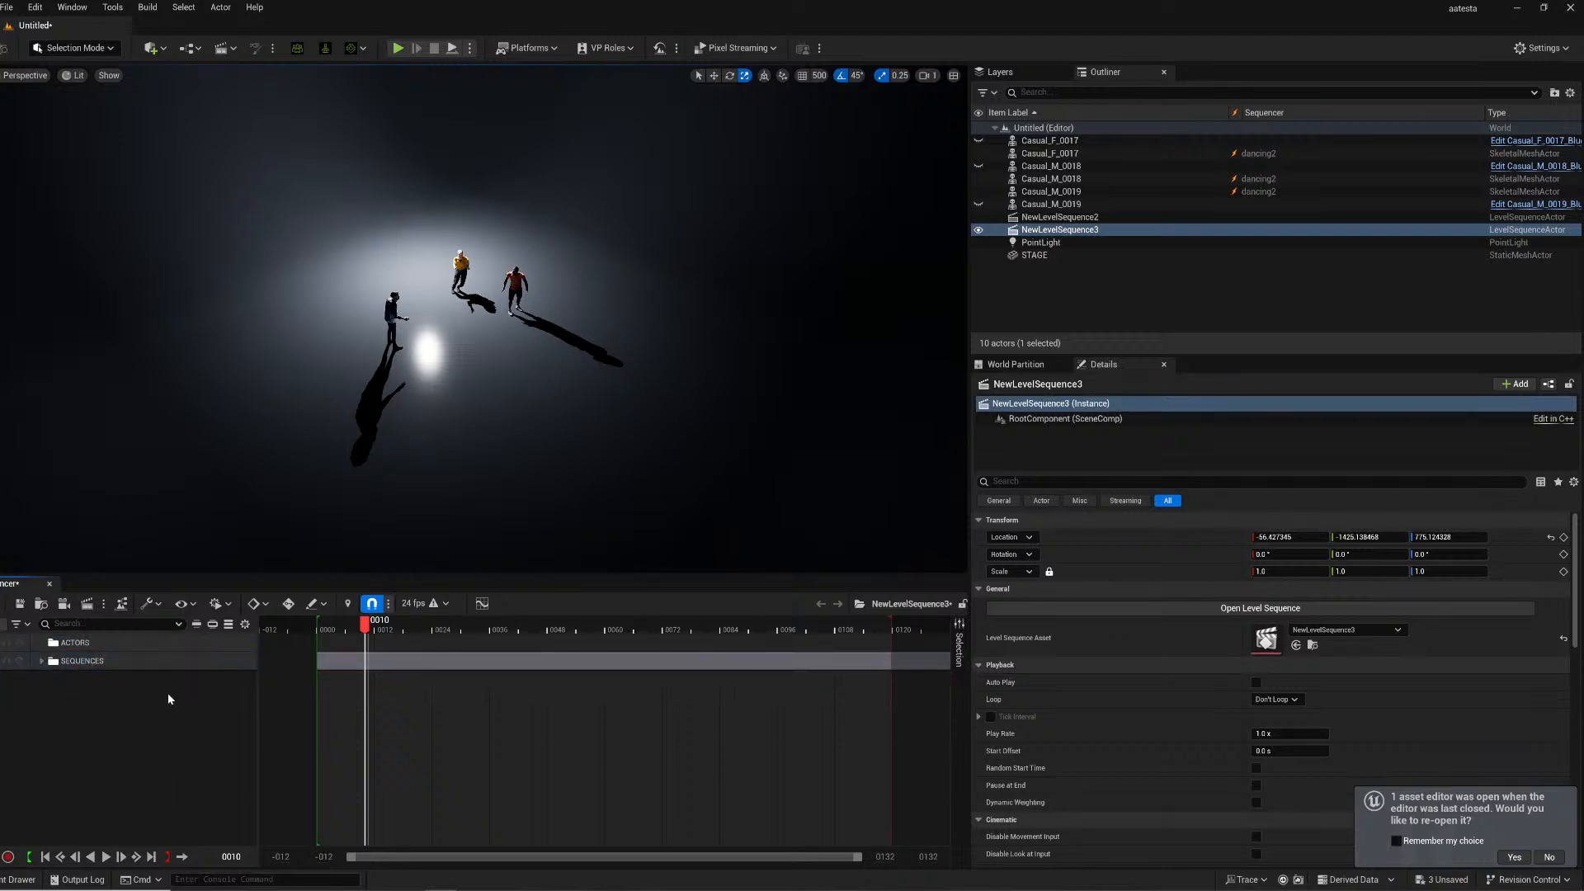
# - Switch to iClone and delete the three crowd actors from the scene
pyautogui.moveTo(487, 330); pyautogui.dragTo(520, 351, button='right')
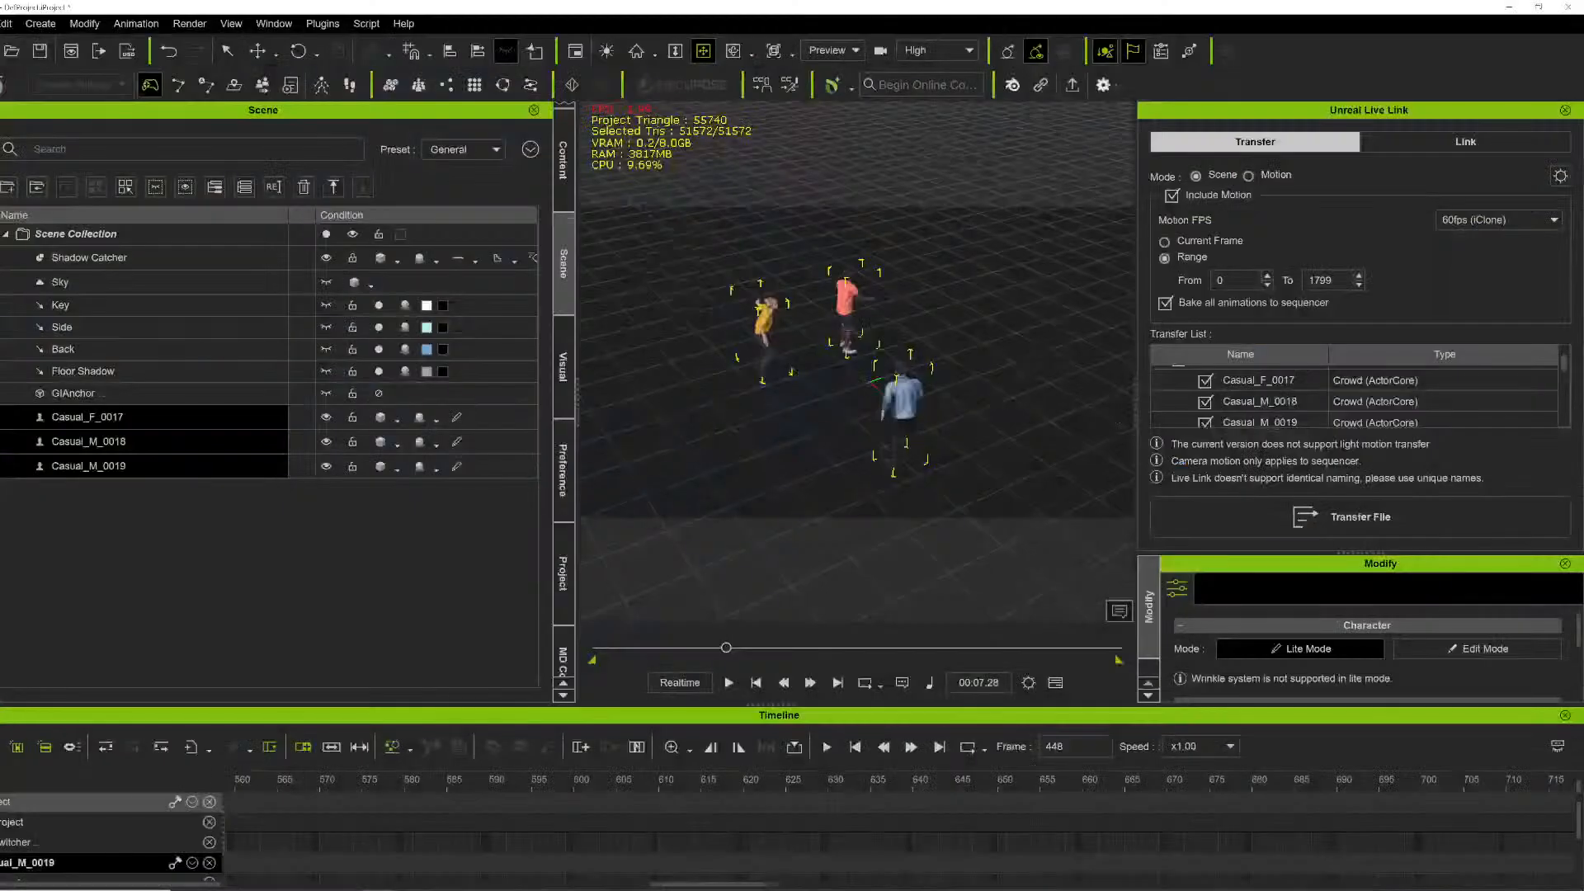
pyautogui.press('Delete')
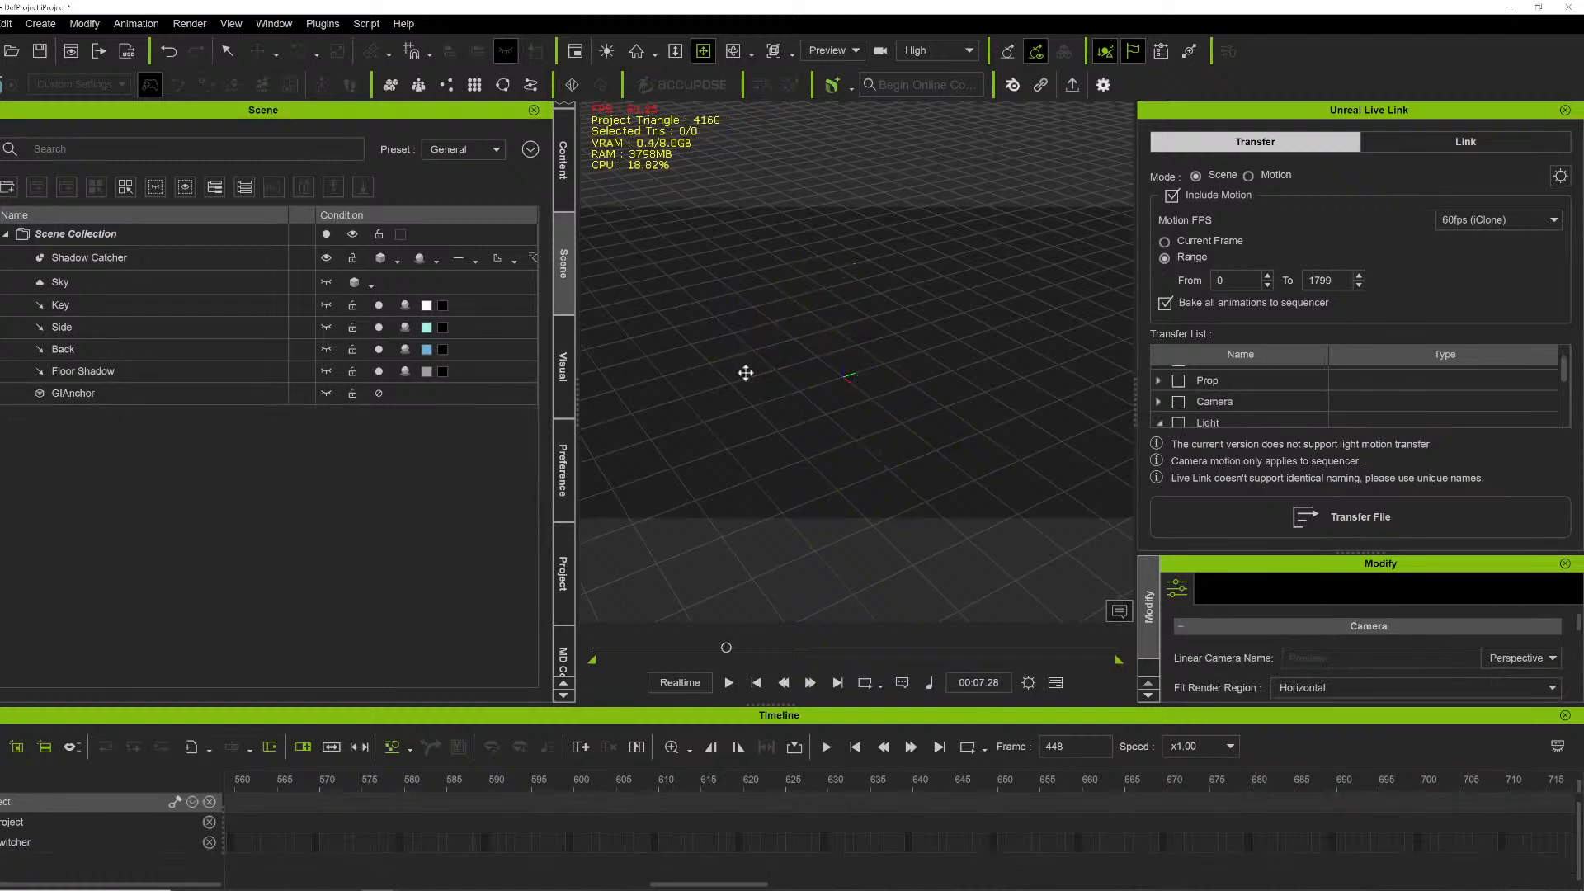
# - Browse the actor content library's Characters pack and place the CC4 Kevin avatar into the scene
pyautogui.click(563, 161)
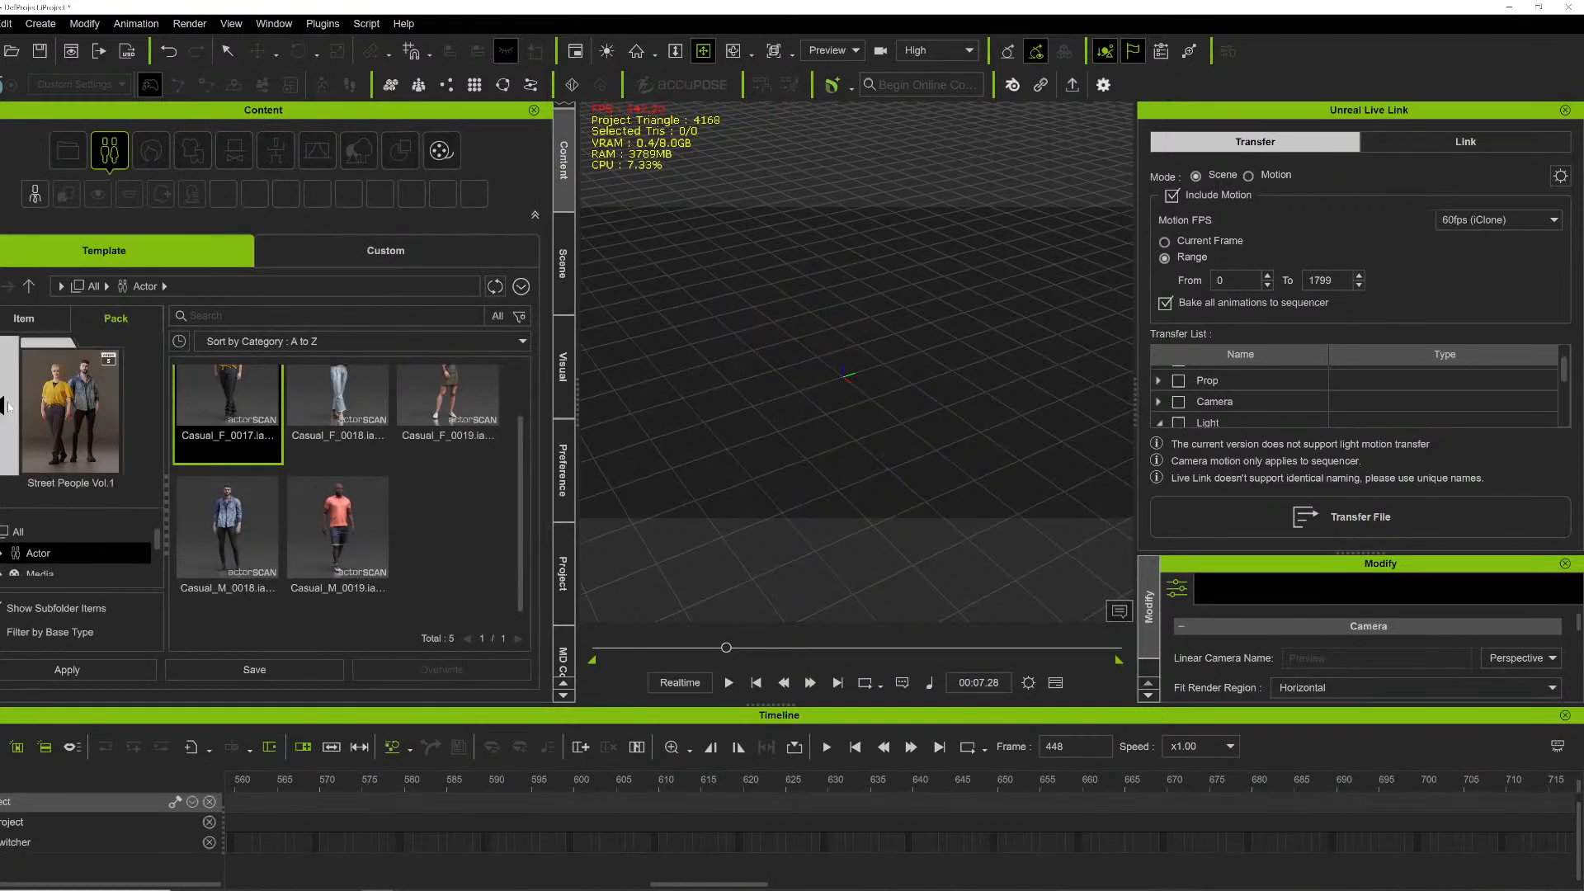
pyautogui.click(2, 404)
pyautogui.moveTo(775, 429); pyautogui.dragTo(736, 280, button='middle')
pyautogui.scroll(-2, 247, 507)
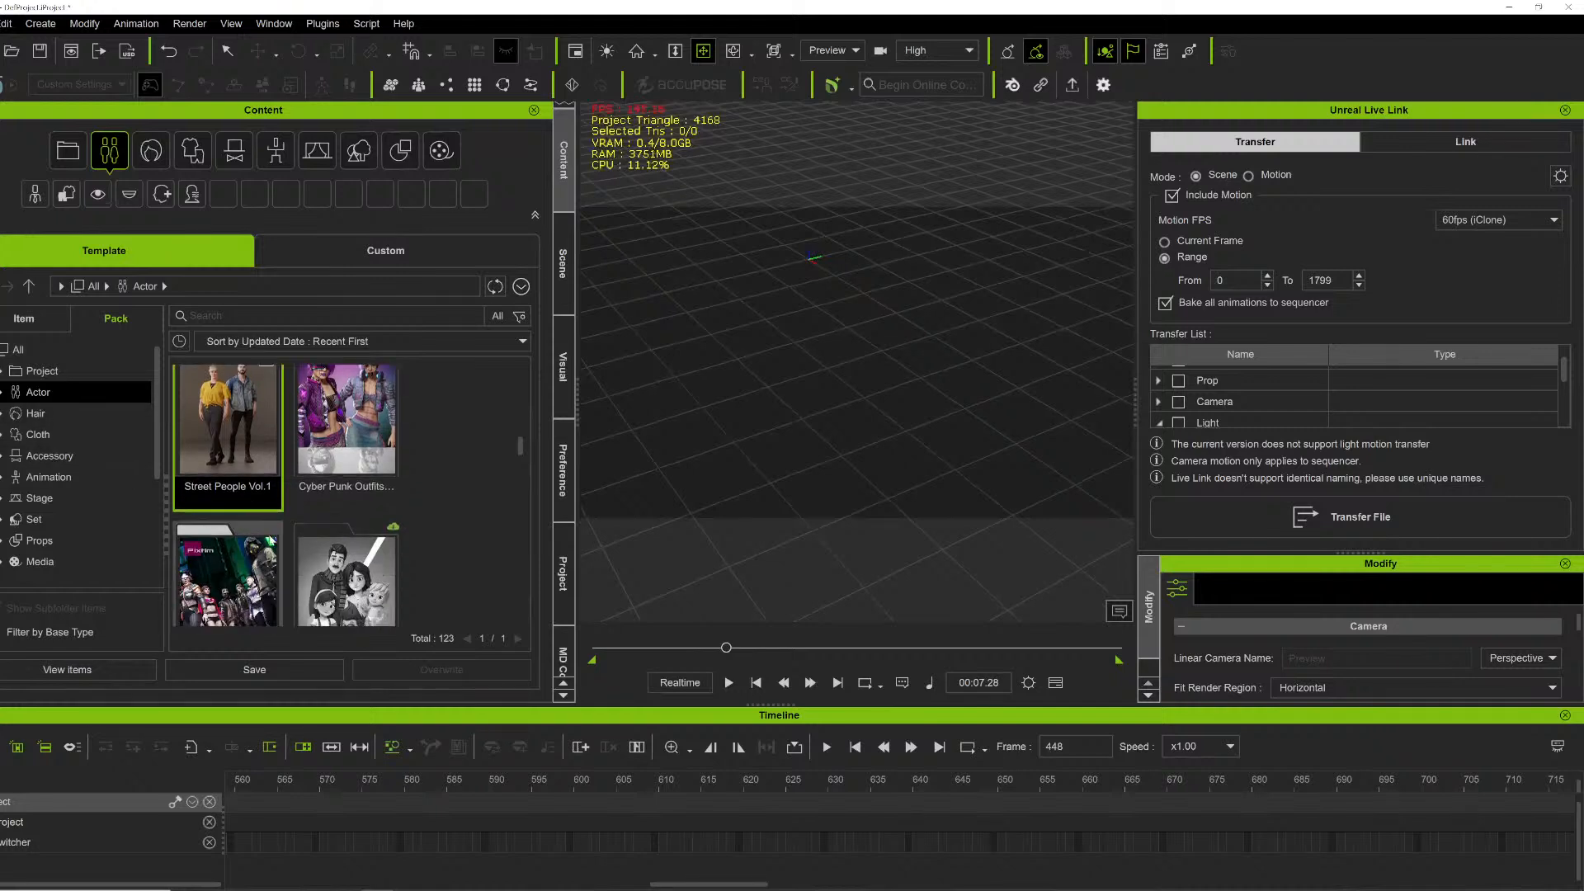
pyautogui.scroll(-5, 277, 542)
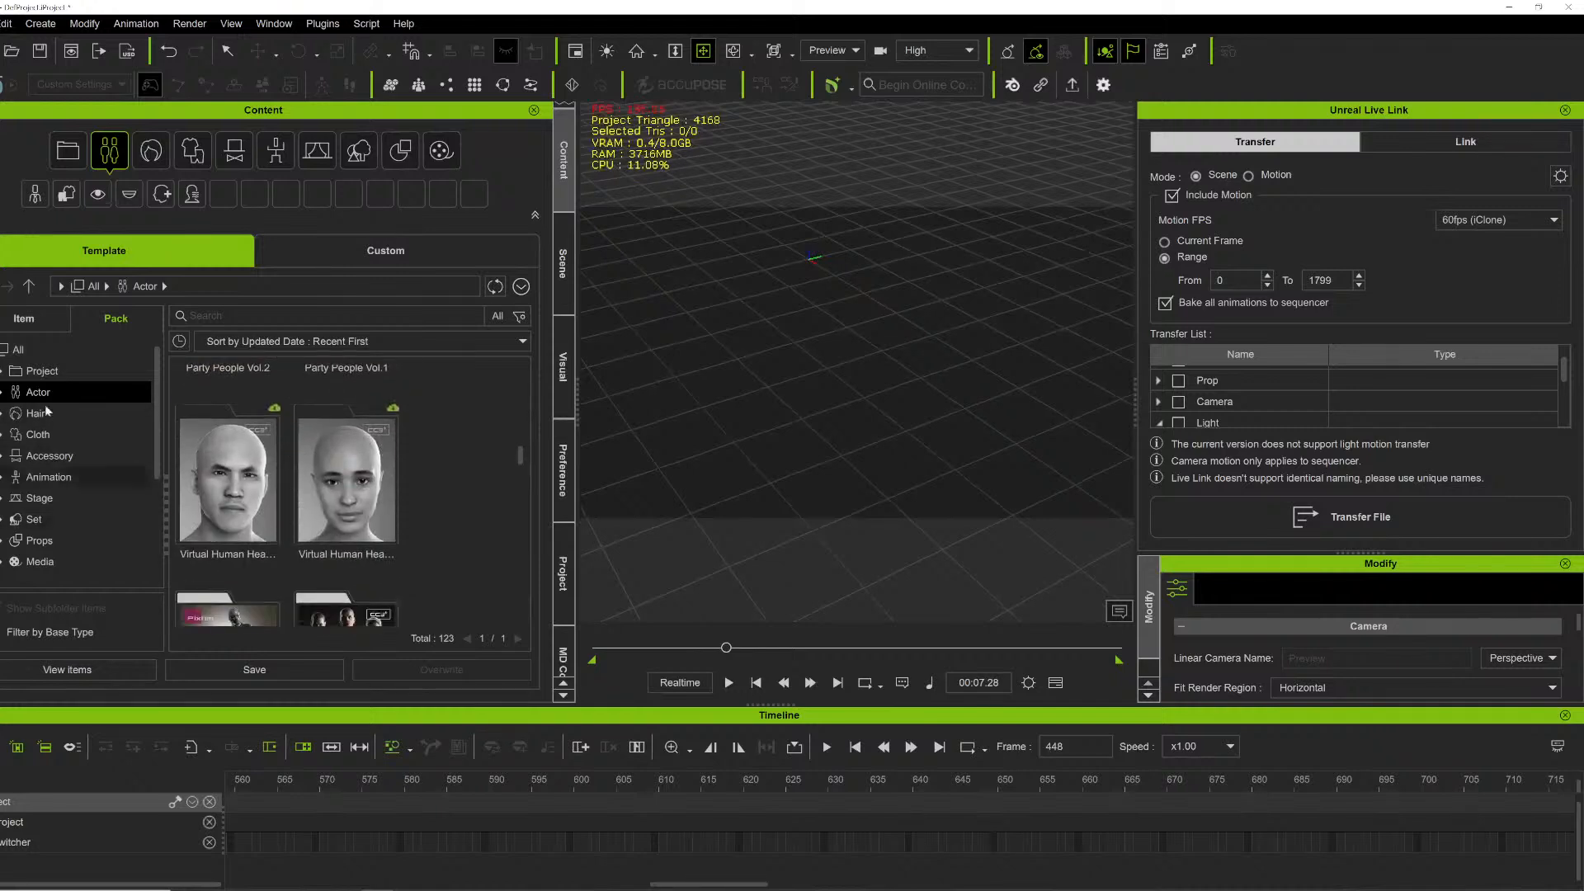
pyautogui.scroll(-6, 437, 518)
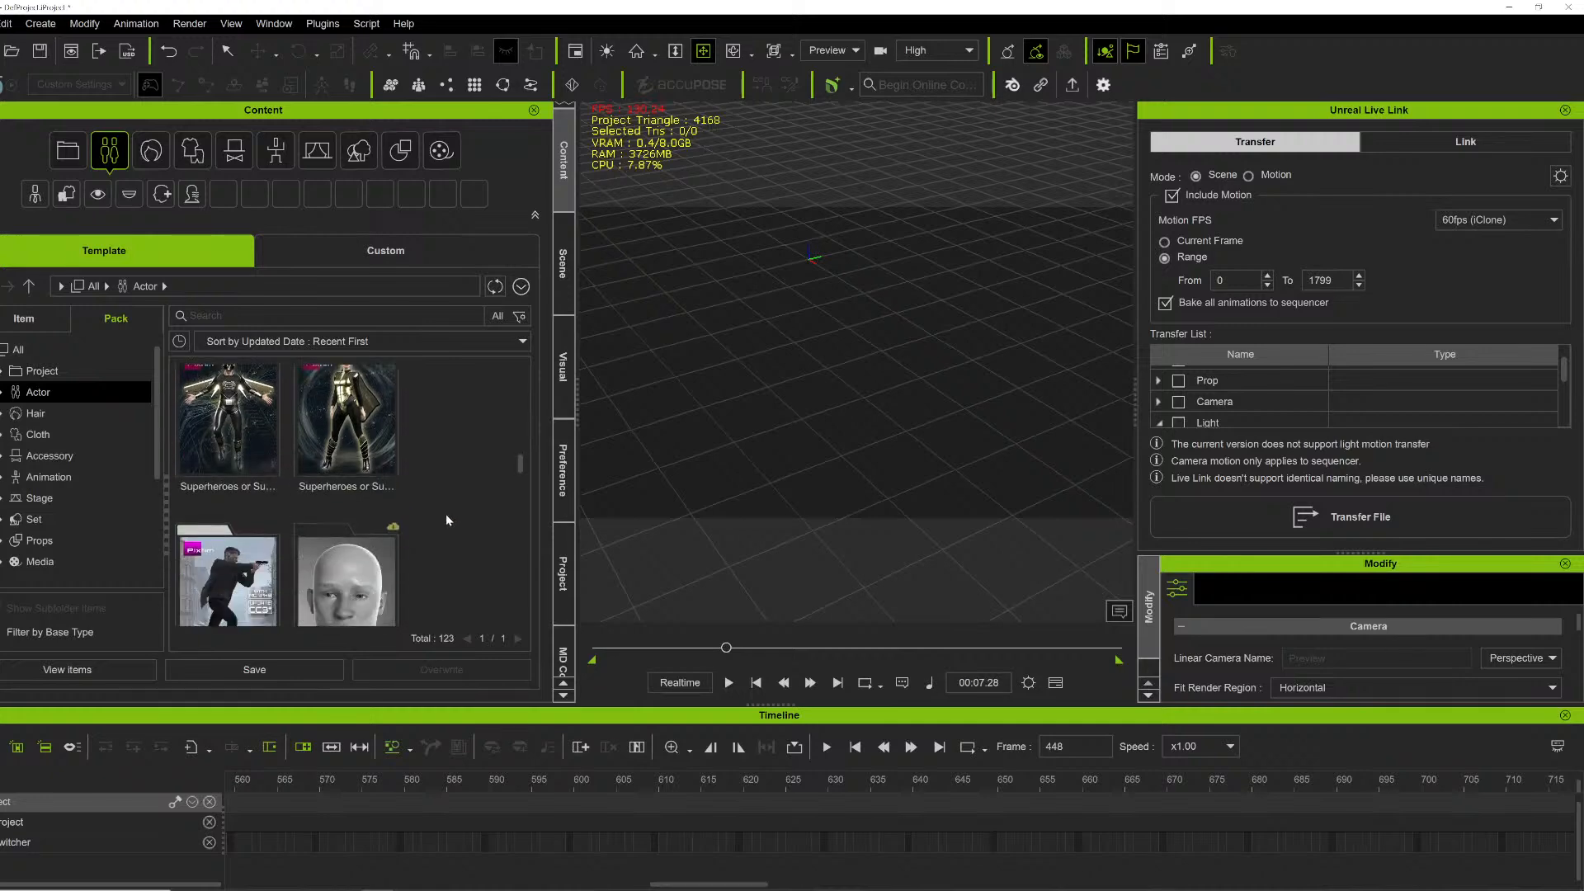
pyautogui.scroll(1, 437, 513)
pyautogui.moveTo(521, 457); pyautogui.dragTo(529, 410)
pyautogui.scroll(3, 434, 496)
pyautogui.scroll(-5, 433, 528)
pyautogui.scroll(-5, 430, 556)
pyautogui.doubleClick(345, 413)
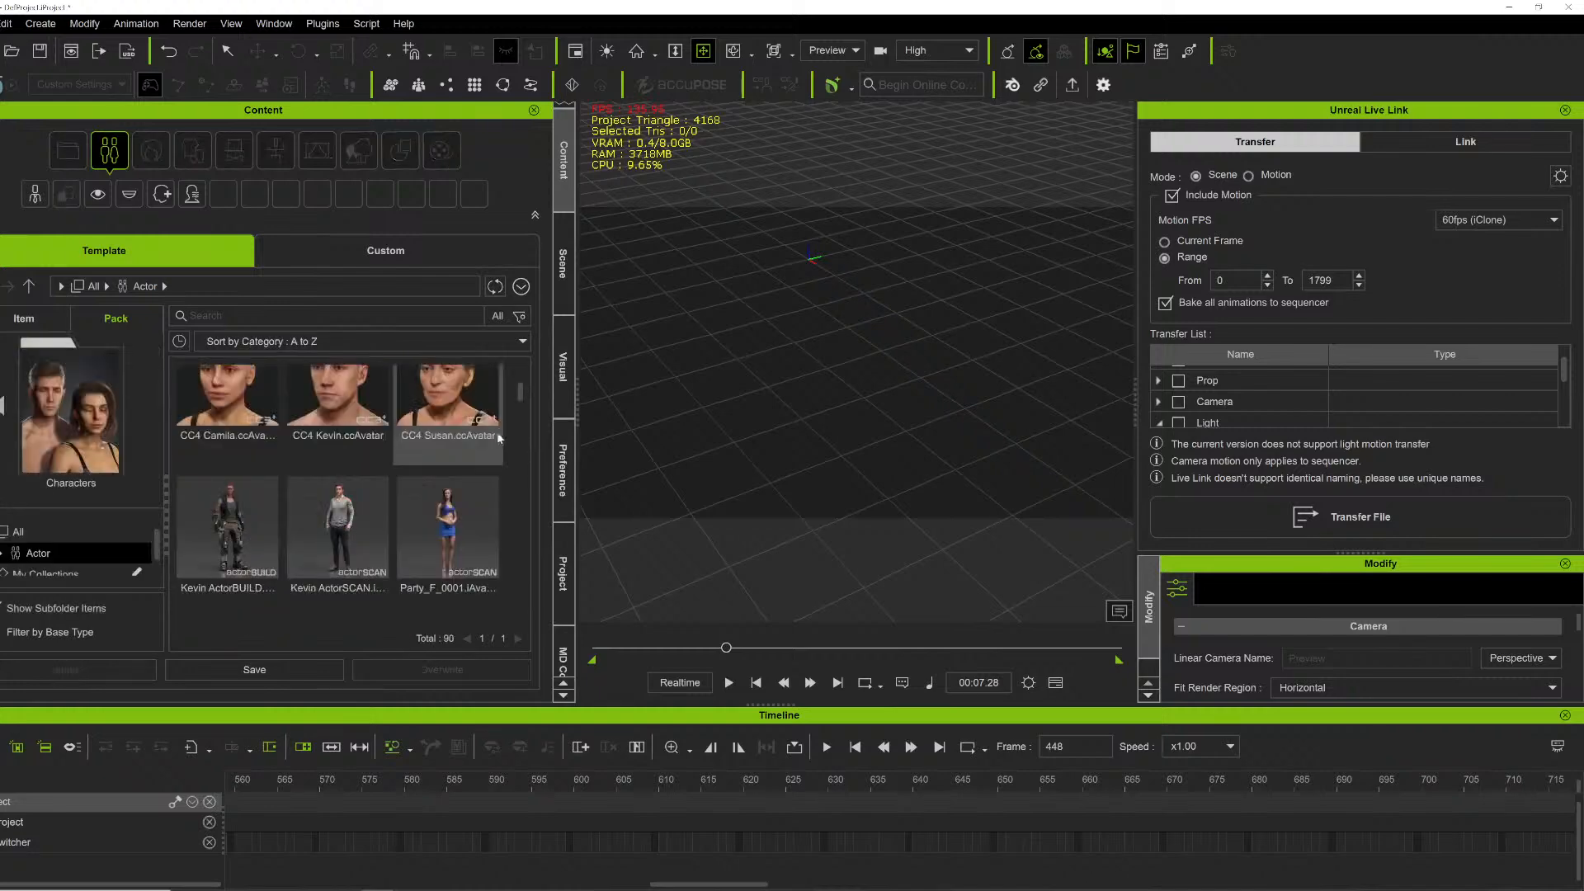
pyautogui.scroll(-5, 398, 551)
pyautogui.scroll(-5, 417, 571)
pyautogui.click(448, 476)
pyautogui.moveTo(652, 461); pyautogui.dragTo(814, 507)
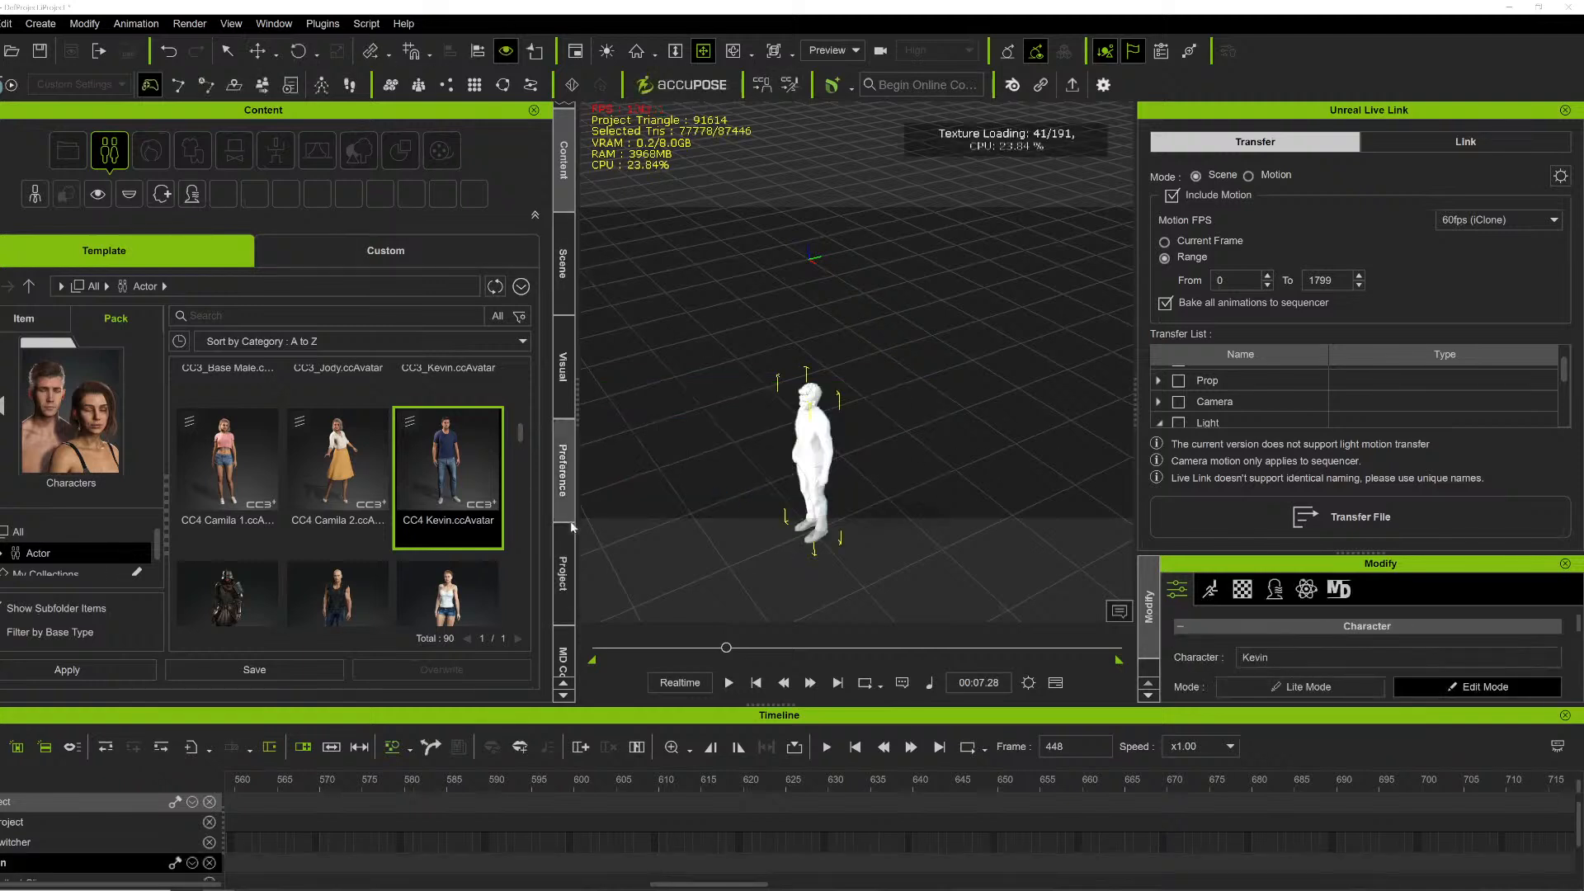
# - Open MD Controls and enable recording for the Kevin character
pyautogui.click(563, 658)
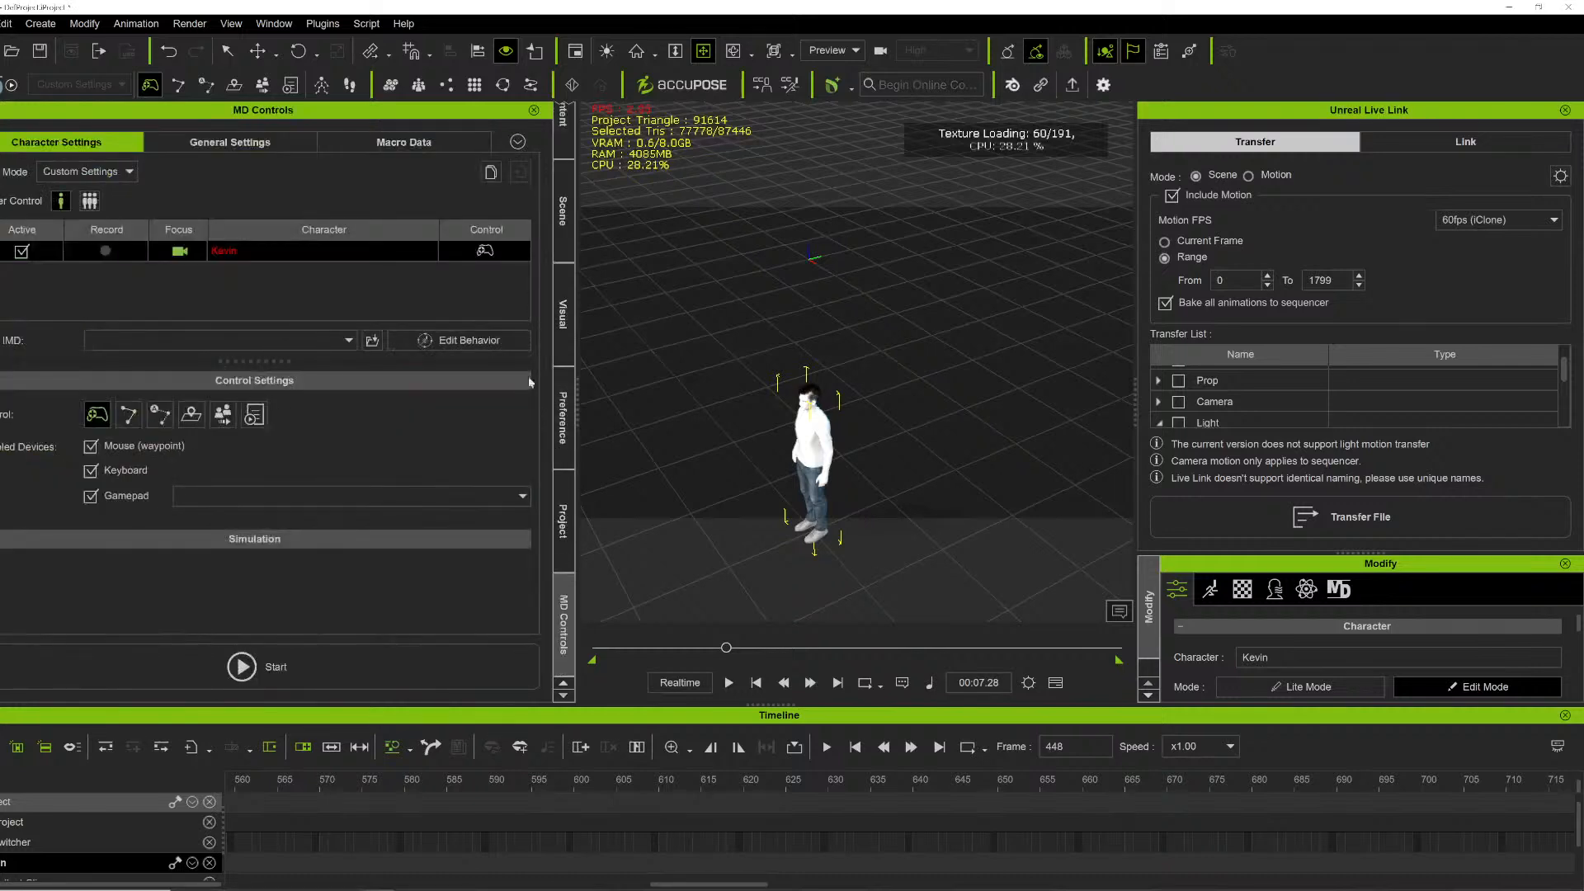
pyautogui.click(106, 249)
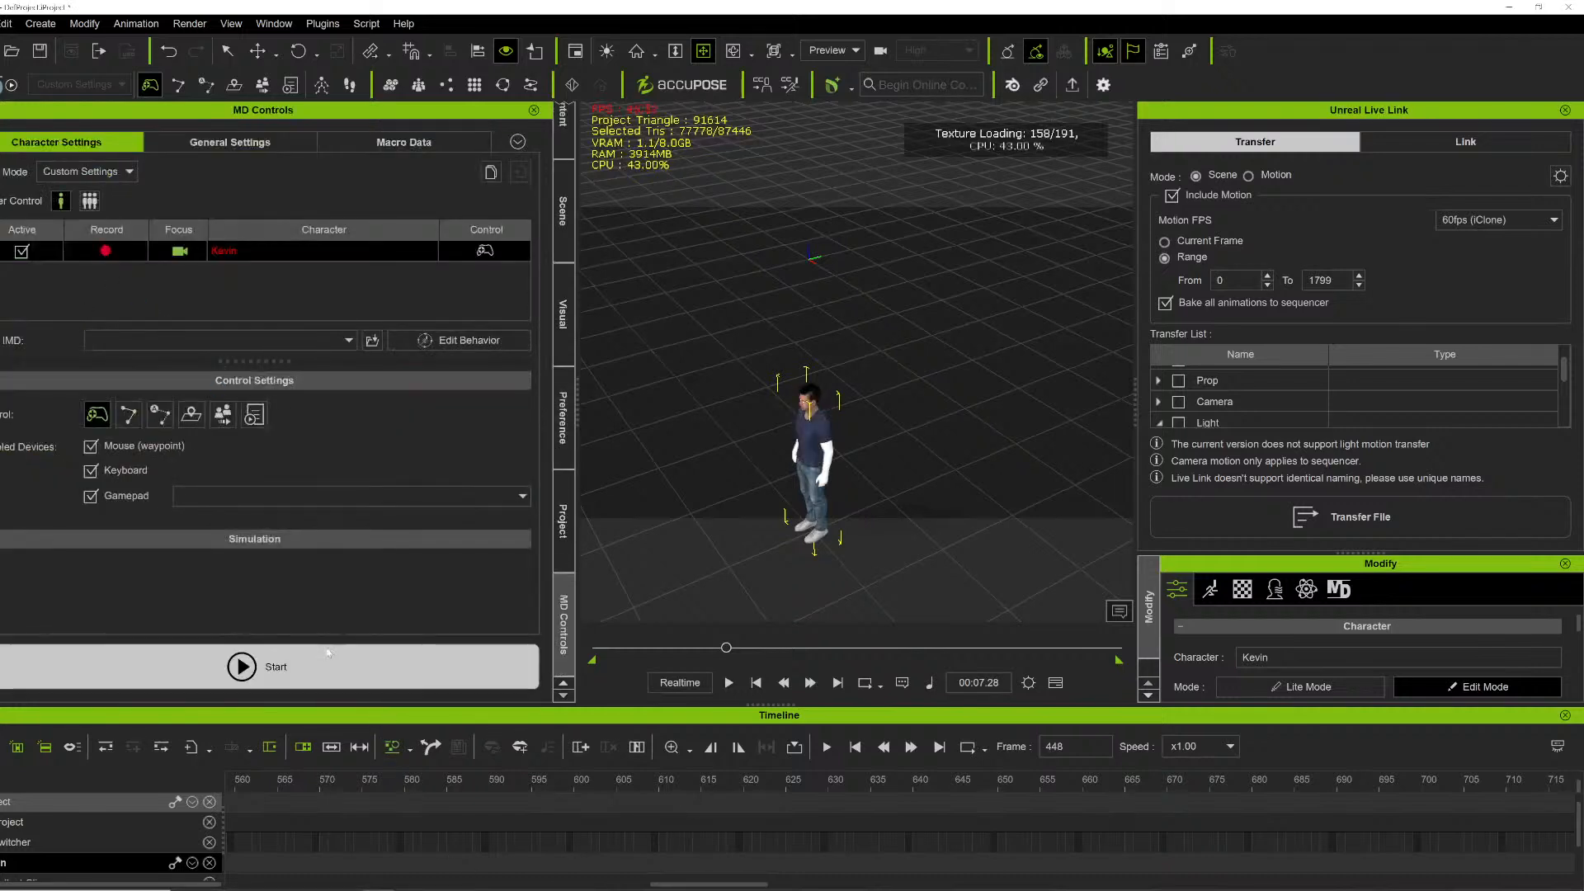
# - Start the Motion Director simulation so Kevin can be controlled and recorded
pyautogui.click(242, 666)
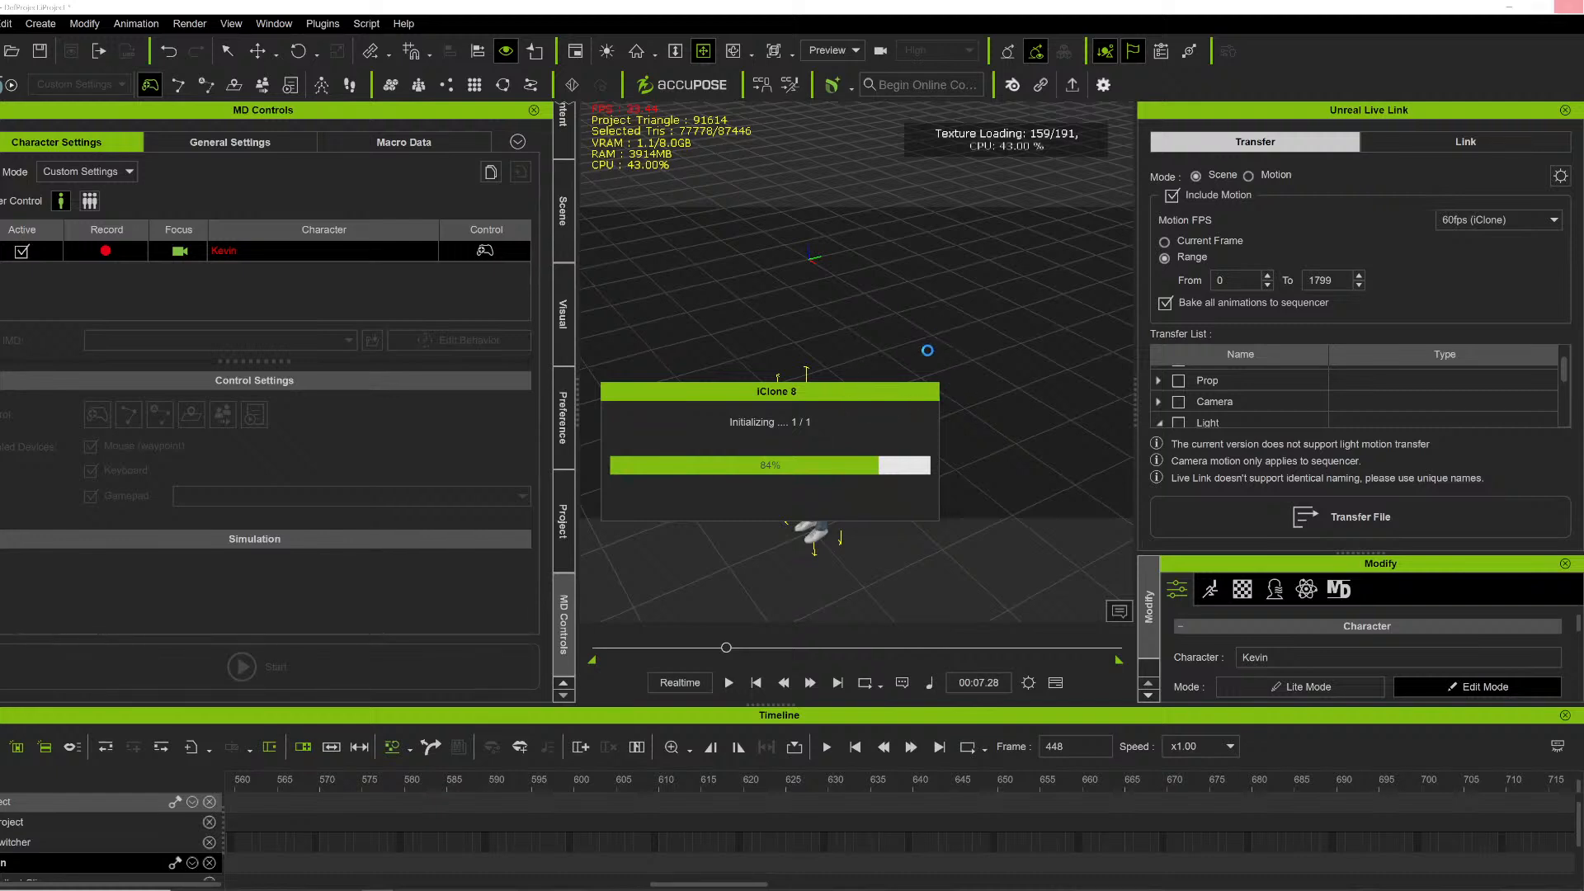
pyautogui.click(787, 488)
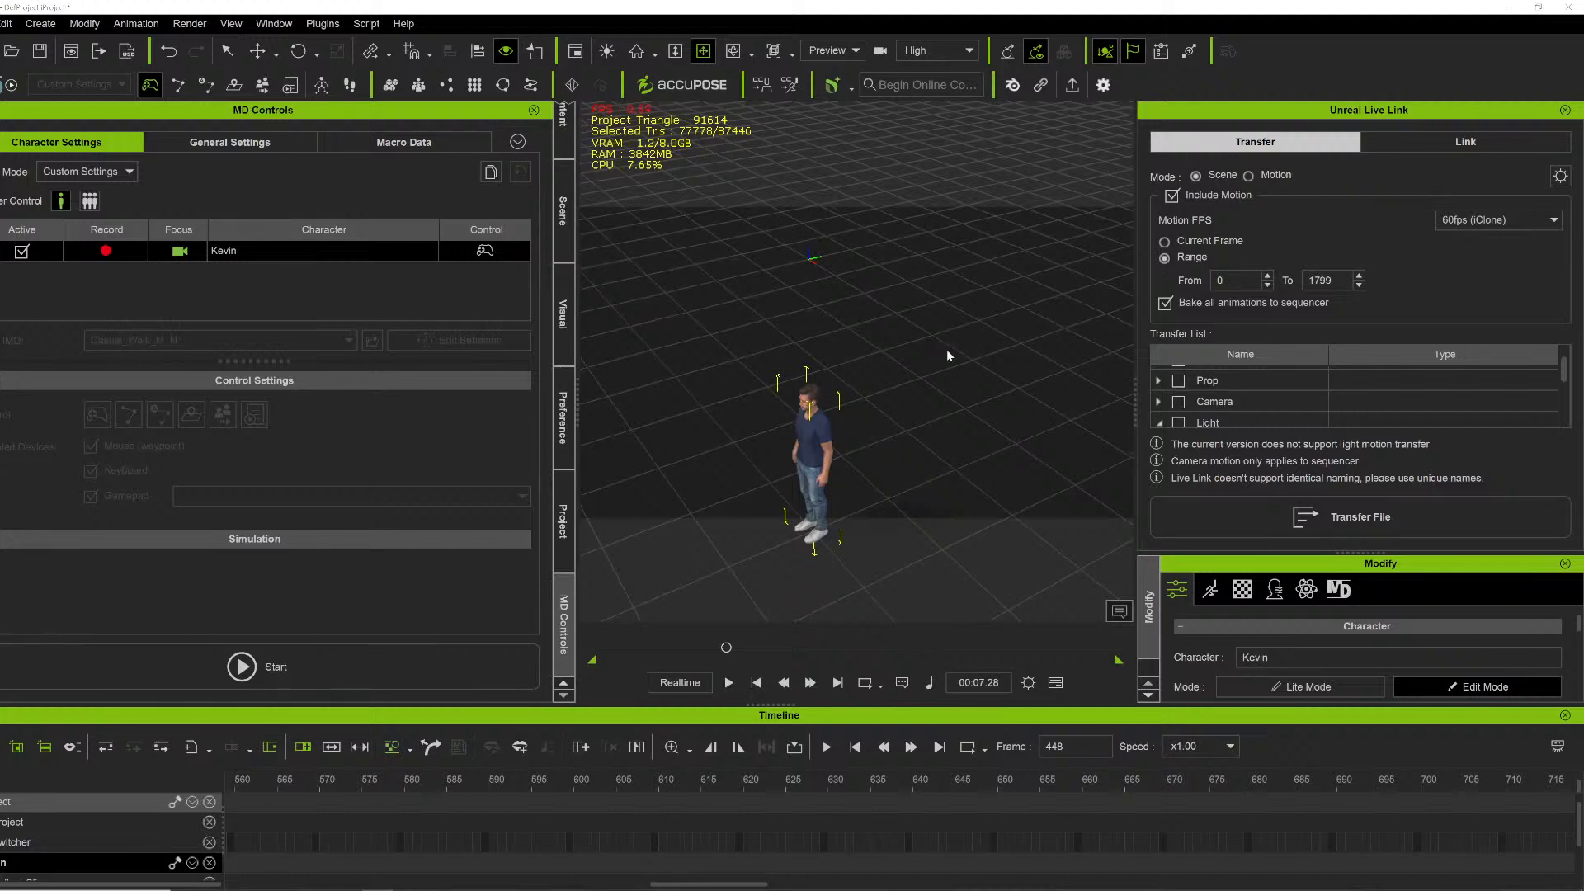
pyautogui.click(759, 505)
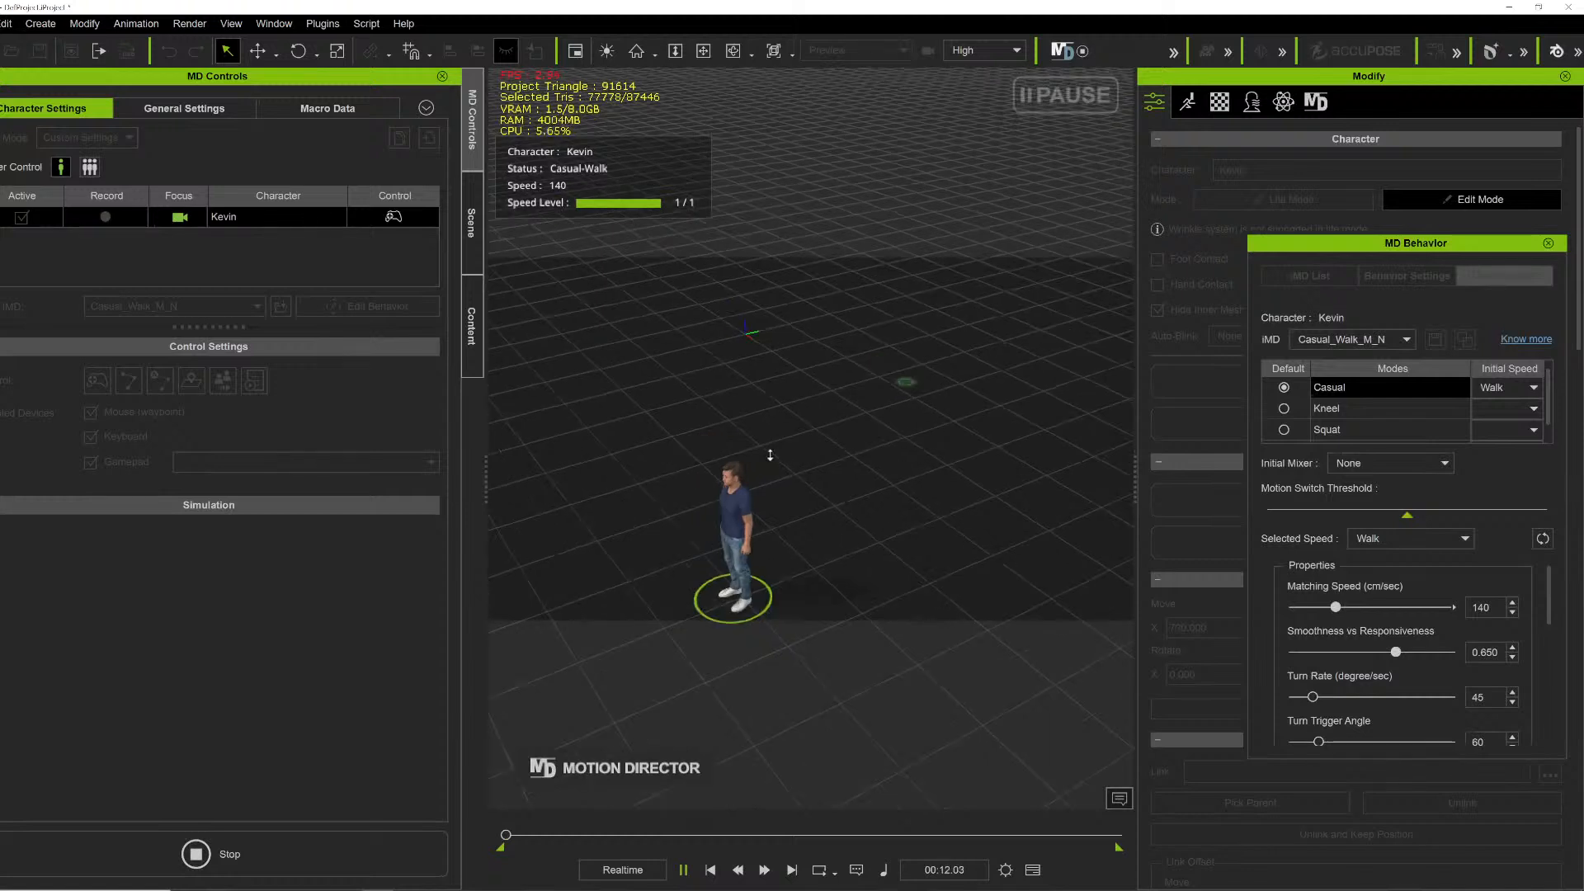
# - Steer Kevin around the grid by setting a series of mouse waypoints for him to walk to
pyautogui.click(904, 383)
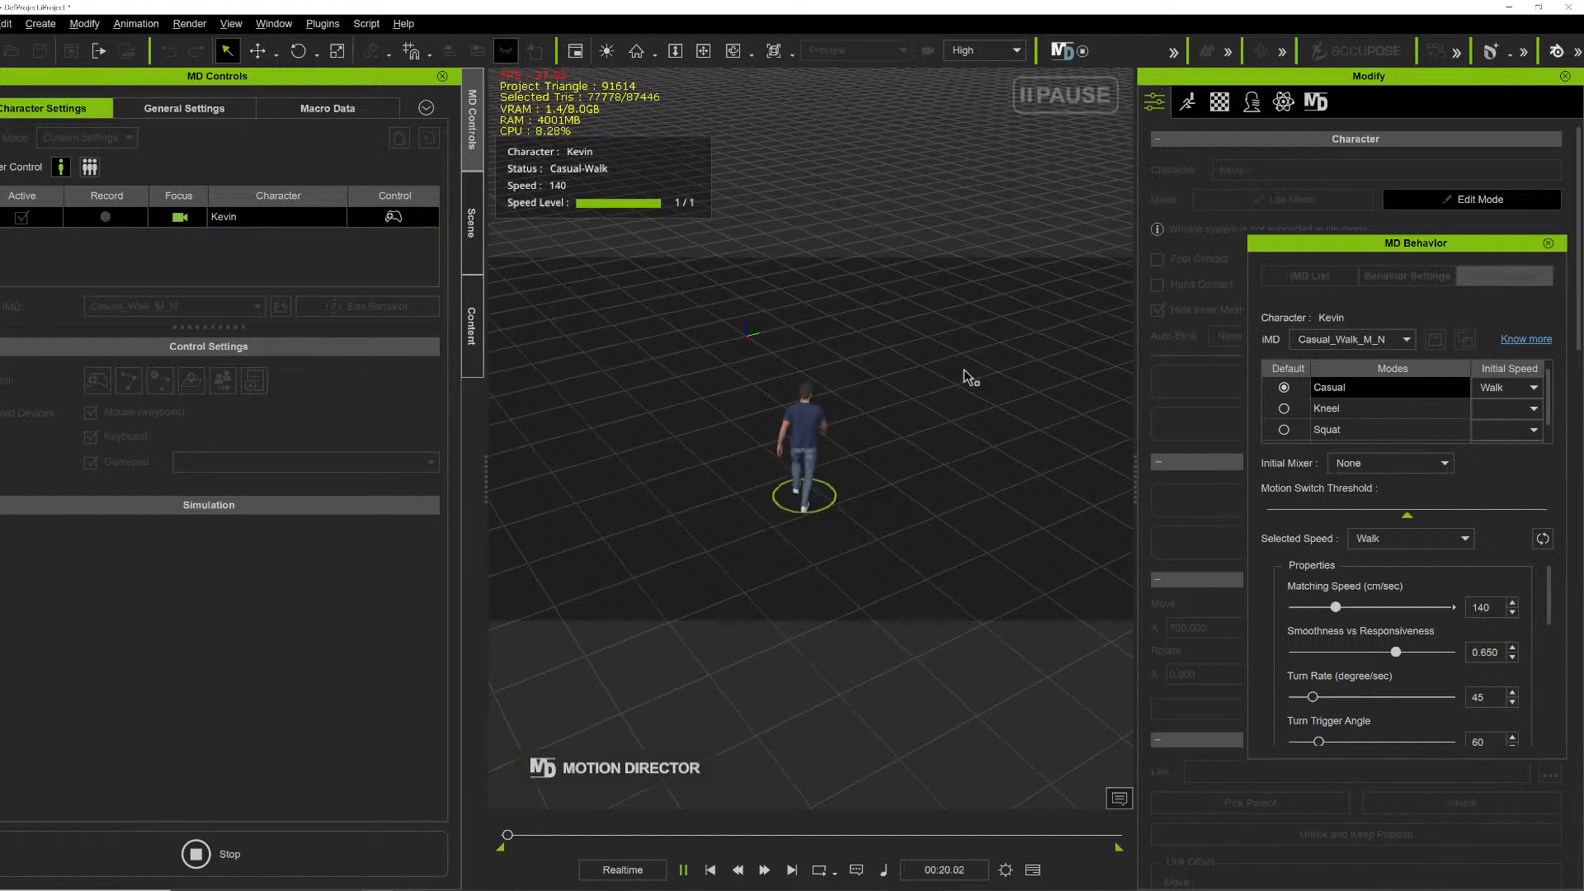
pyautogui.click(1003, 343)
pyautogui.click(1039, 306)
pyautogui.click(990, 269)
pyautogui.click(910, 254)
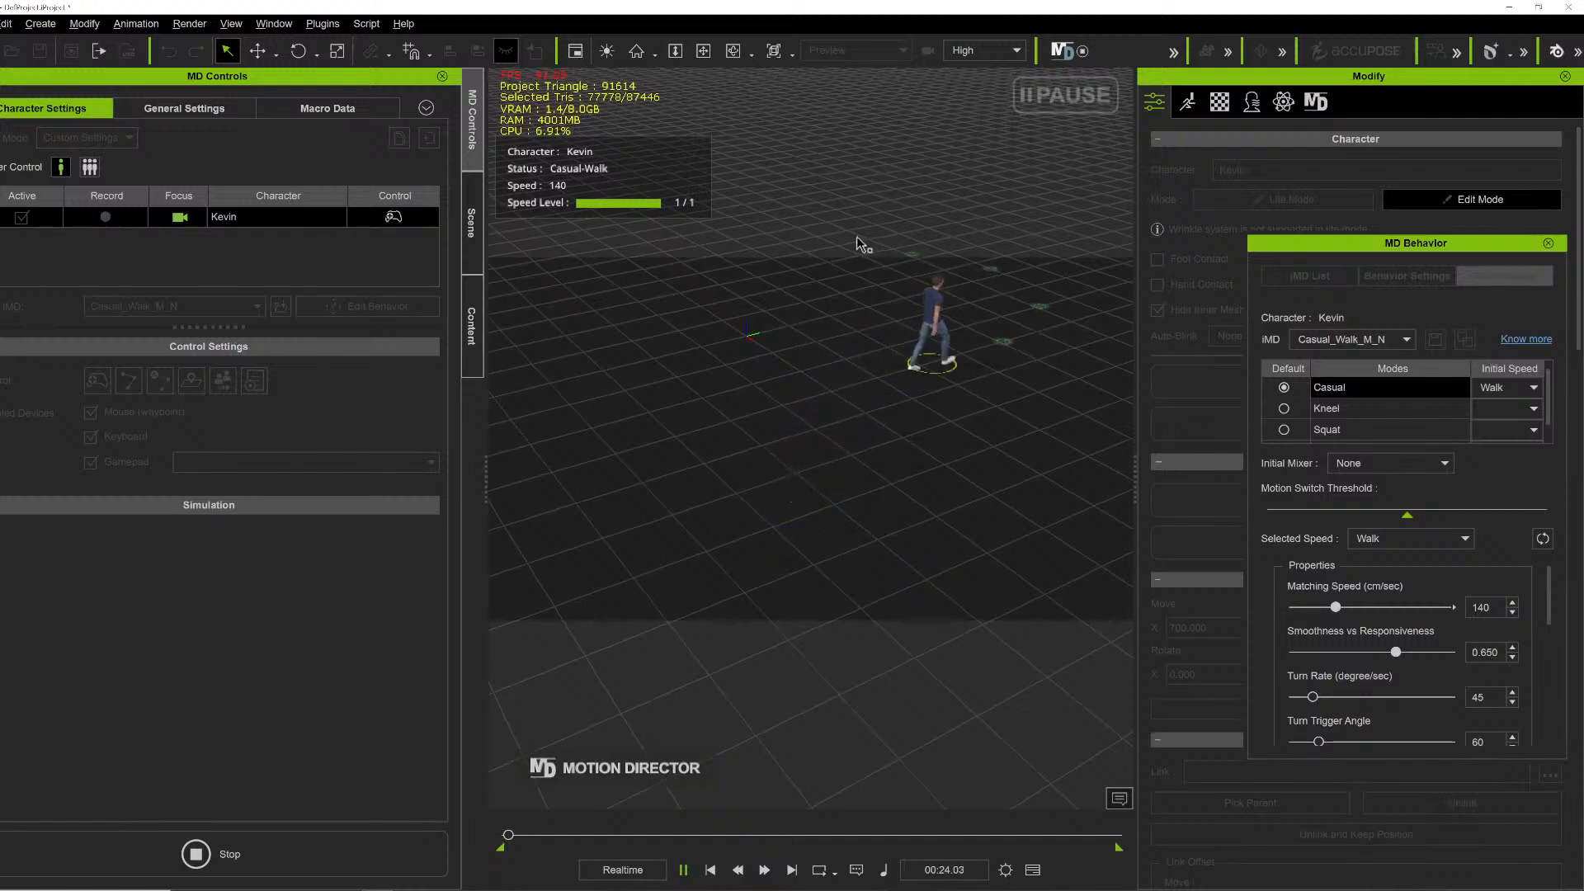
pyautogui.click(812, 239)
pyautogui.click(703, 244)
pyautogui.click(615, 282)
pyautogui.click(568, 344)
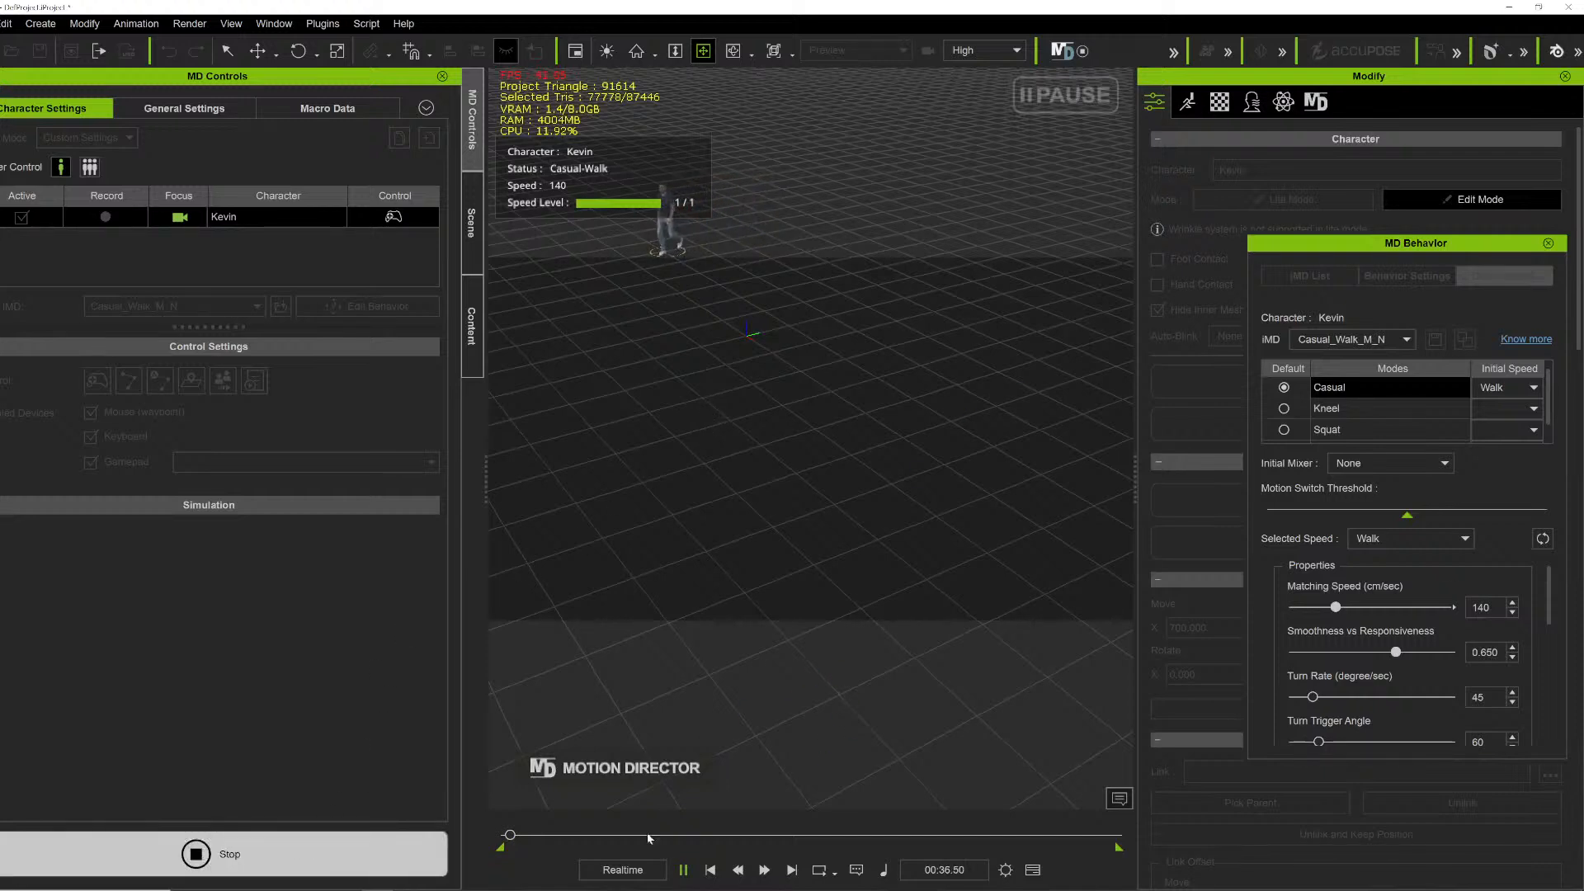
# - Scrub back and play the recorded walk, orbiting and zooming the view around Kevin
pyautogui.moveTo(615, 834); pyautogui.dragTo(858, 835)
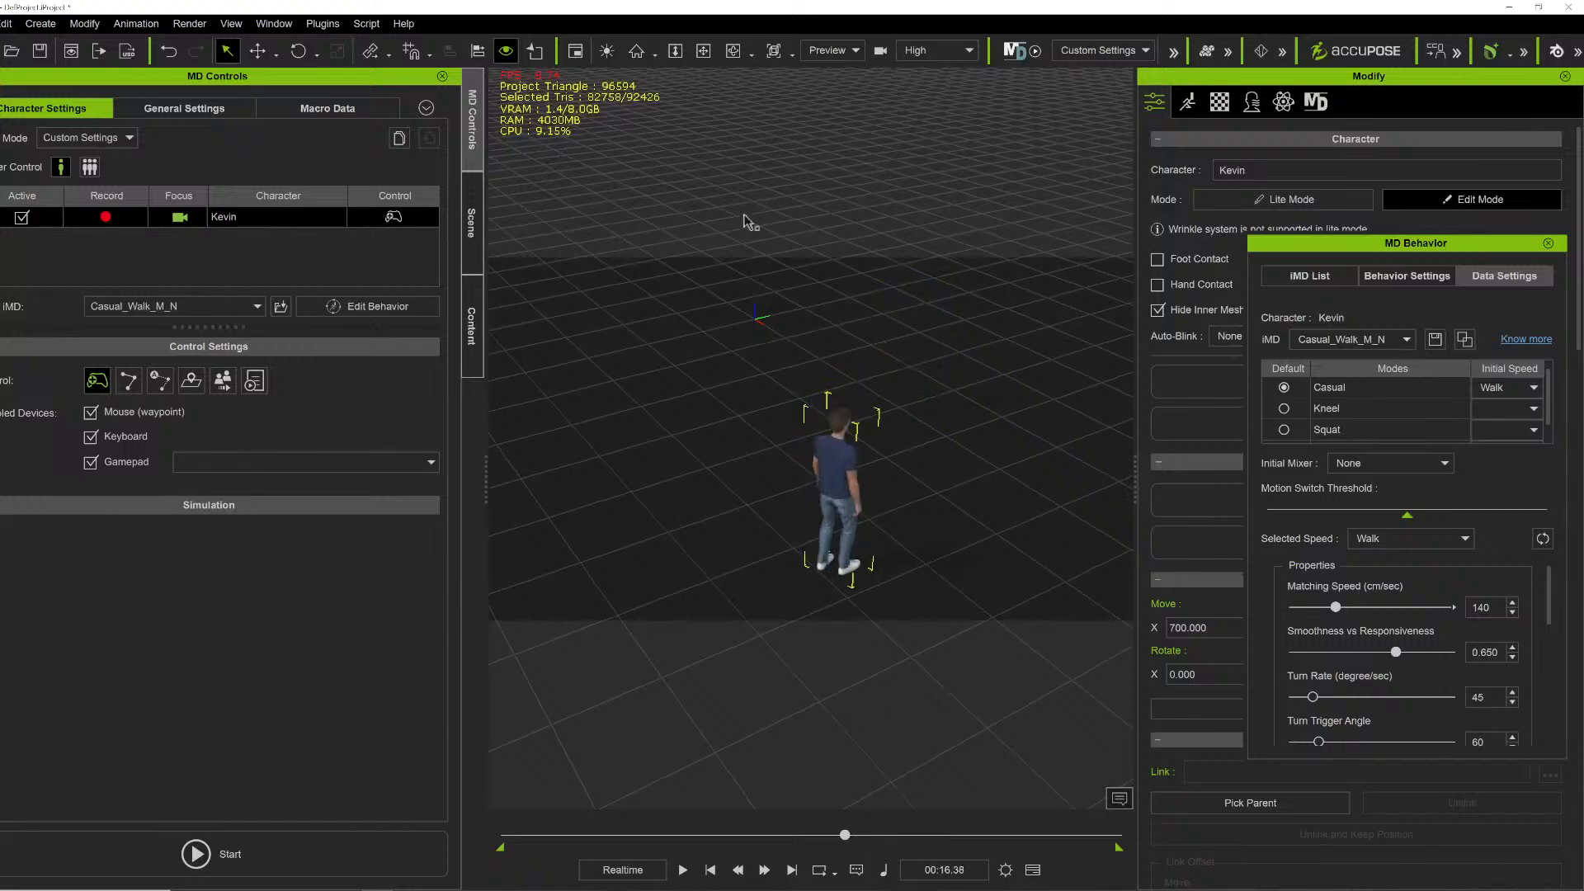
pyautogui.press('space')
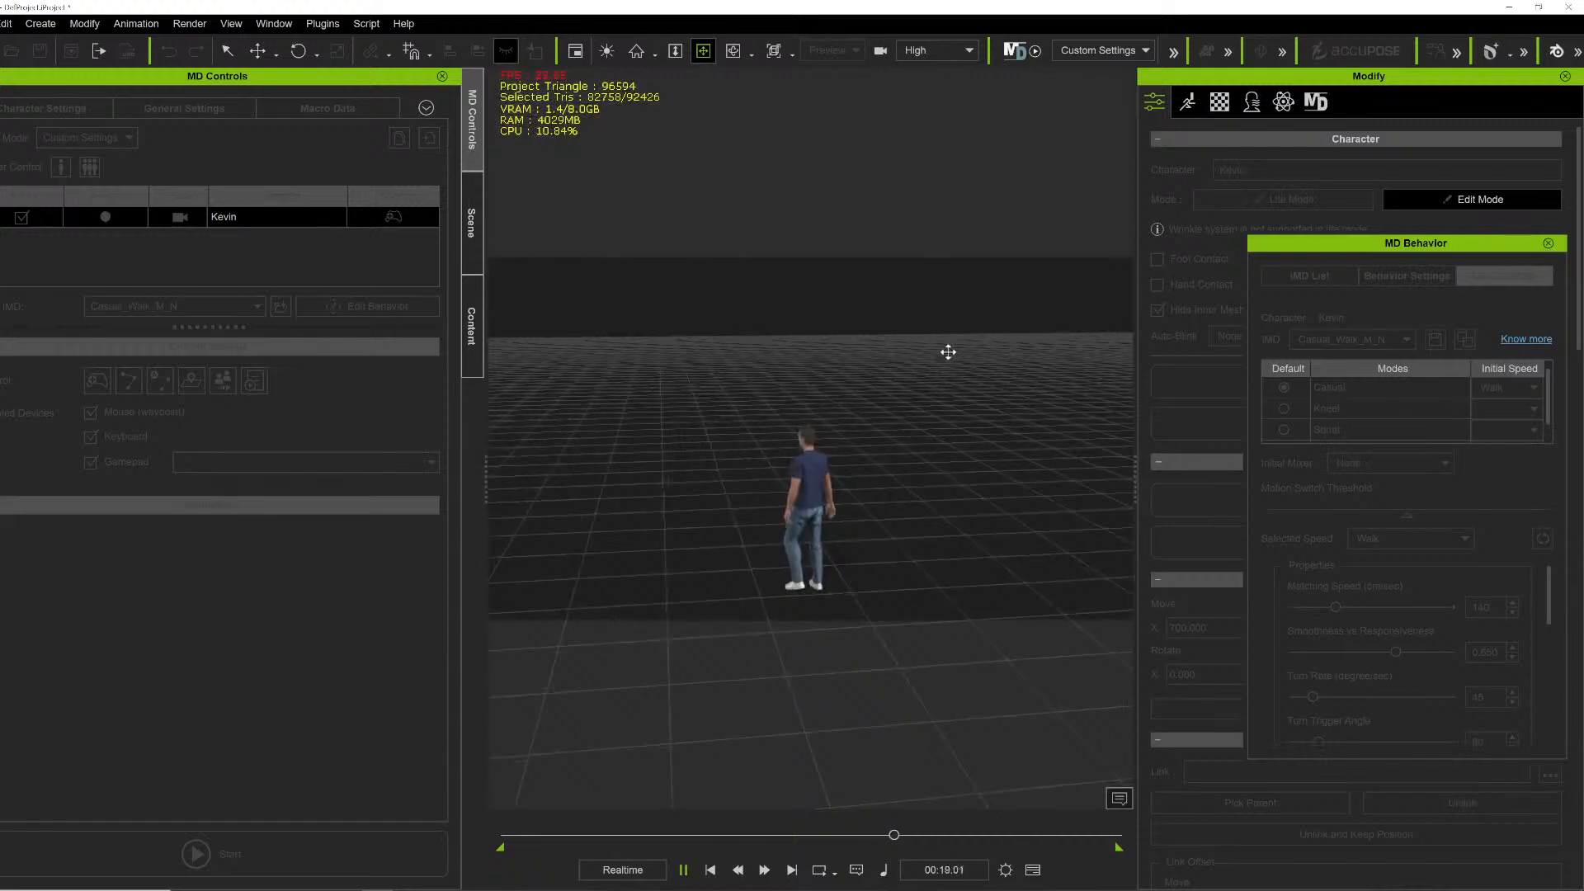
pyautogui.moveTo(731, 385); pyautogui.dragTo(742, 382, button='right')
pyautogui.moveTo(742, 381); pyautogui.dragTo(708, 407)
pyautogui.moveTo(708, 407); pyautogui.dragTo(912, 432, button='right')
pyautogui.moveTo(913, 431); pyautogui.dragTo(844, 396)
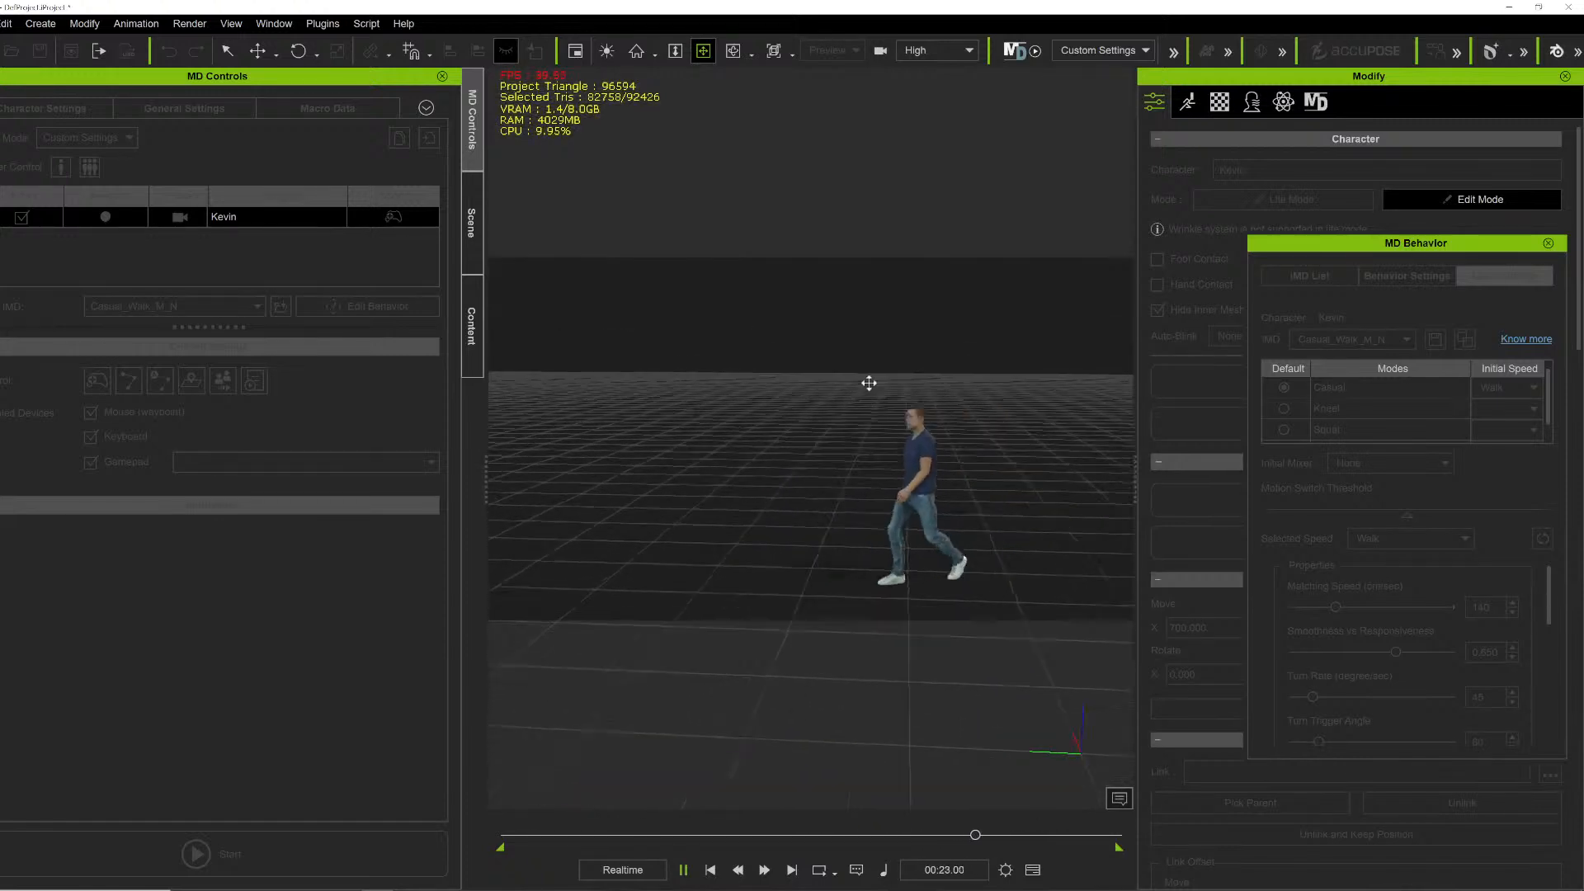
pyautogui.scroll(-2, 744, 383)
pyautogui.scroll(-1, 745, 379)
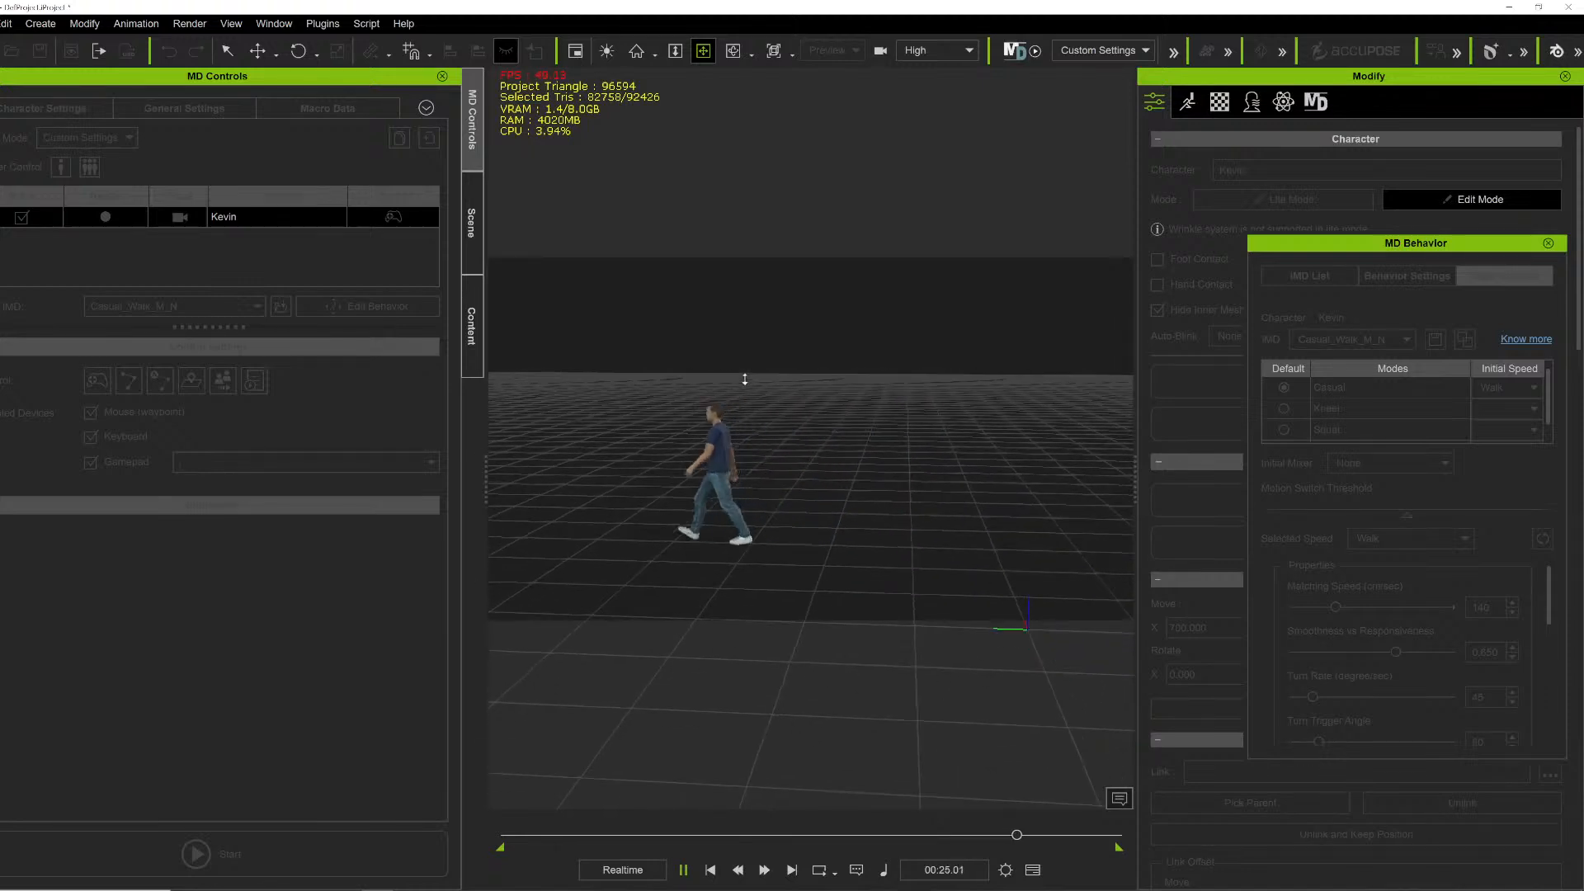
pyautogui.press('space')
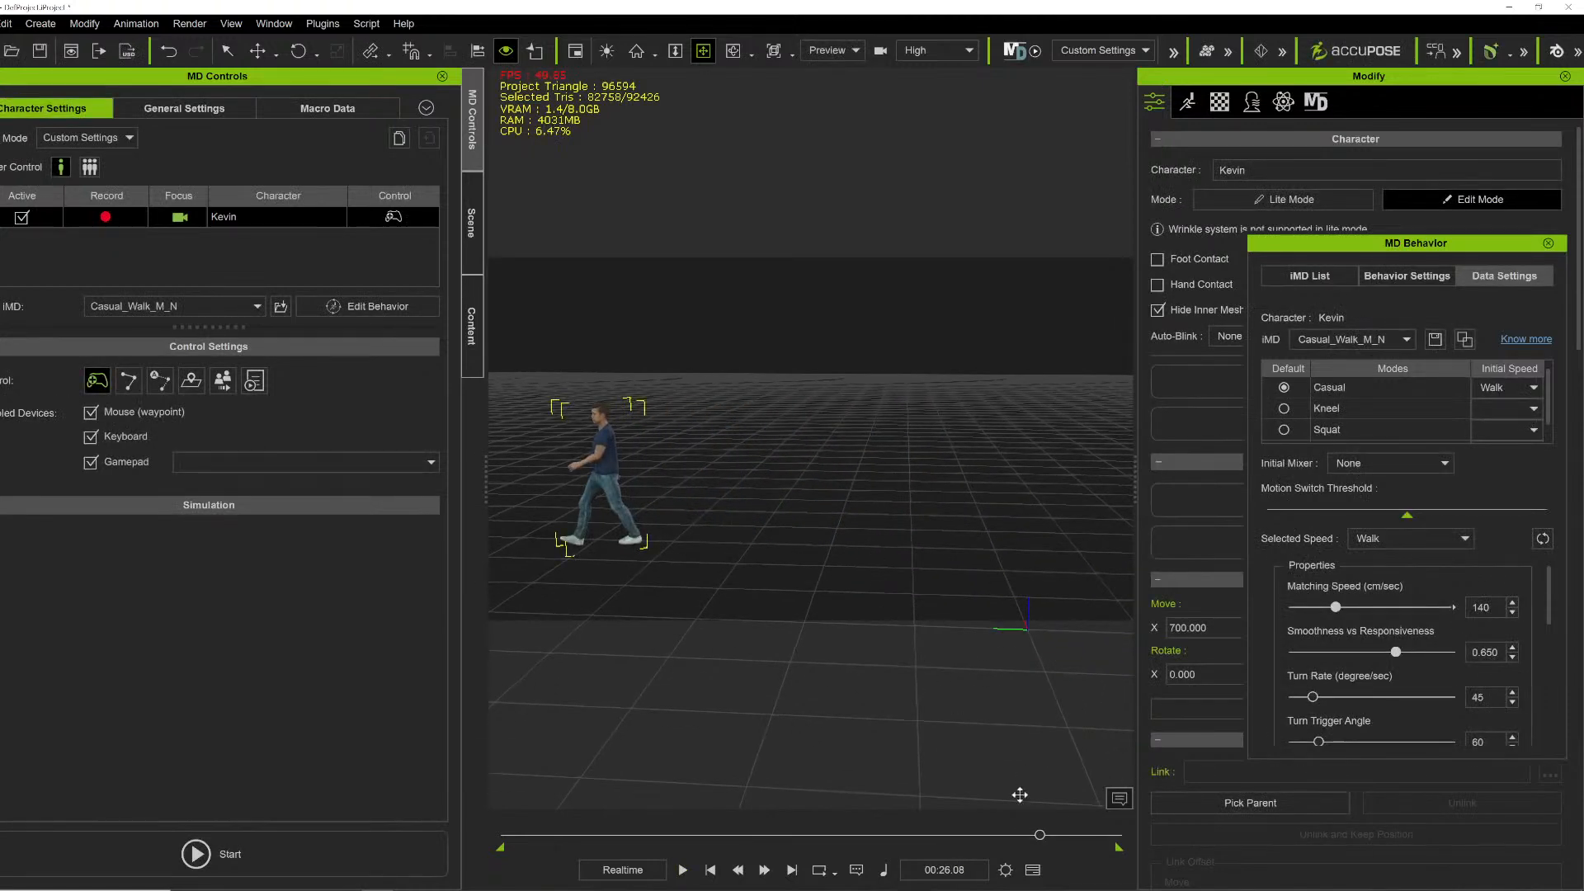
# - Open the project settings and set the project's end frame to 3799
pyautogui.click(1005, 870)
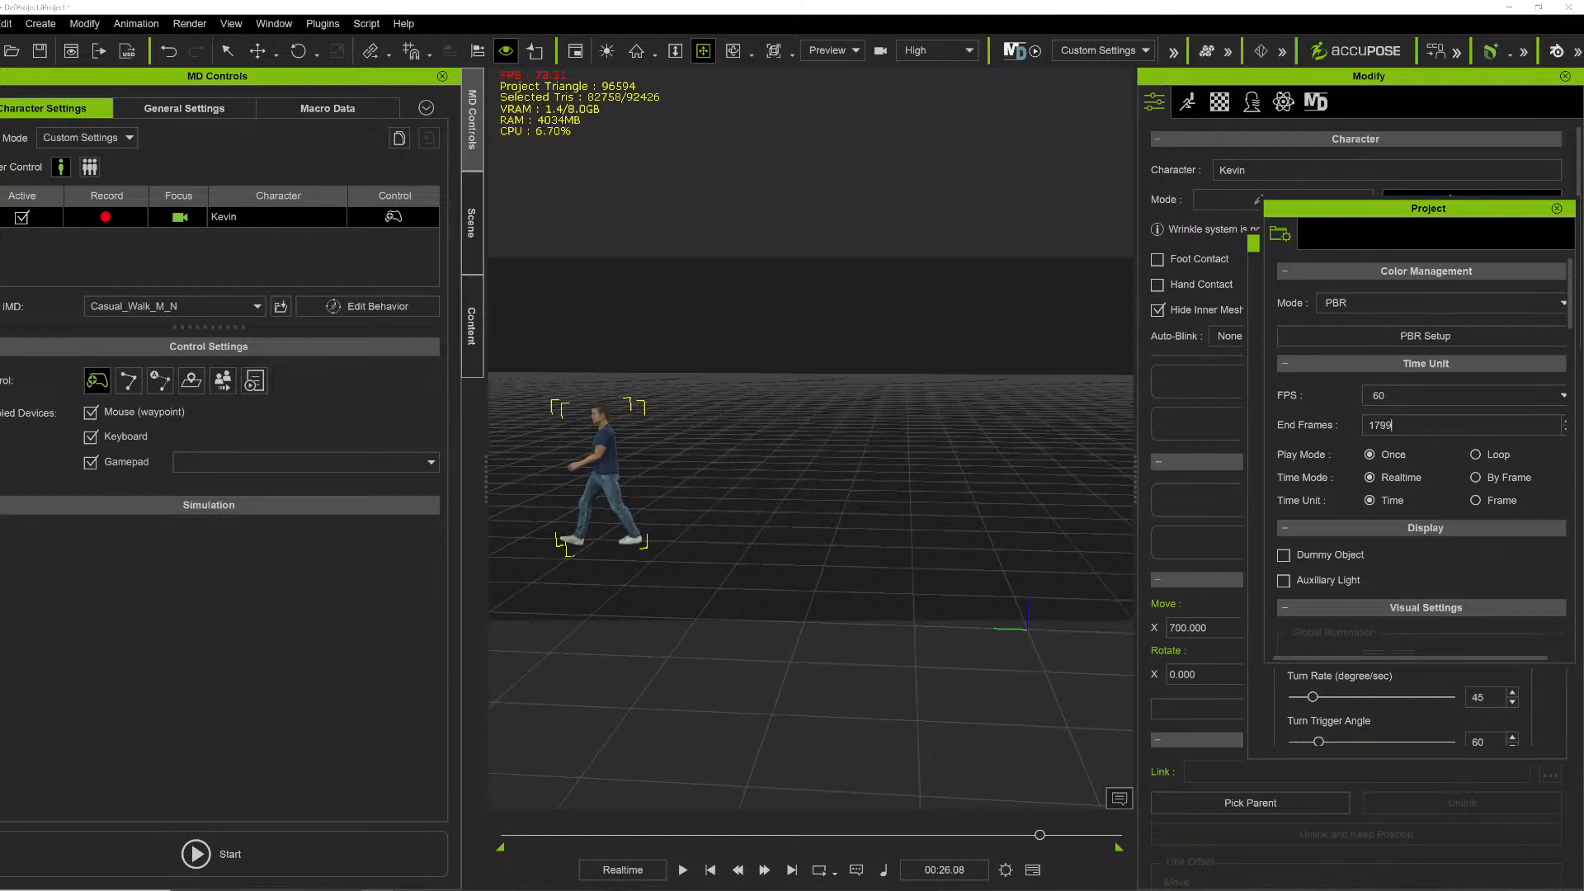
pyautogui.write('3')
pyautogui.press('Return')
# - Play back the extended timeline, then close the Project and MD Behavior panels
pyautogui.moveTo(797, 847); pyautogui.dragTo(841, 849)
pyautogui.click(849, 835)
pyautogui.press('space')
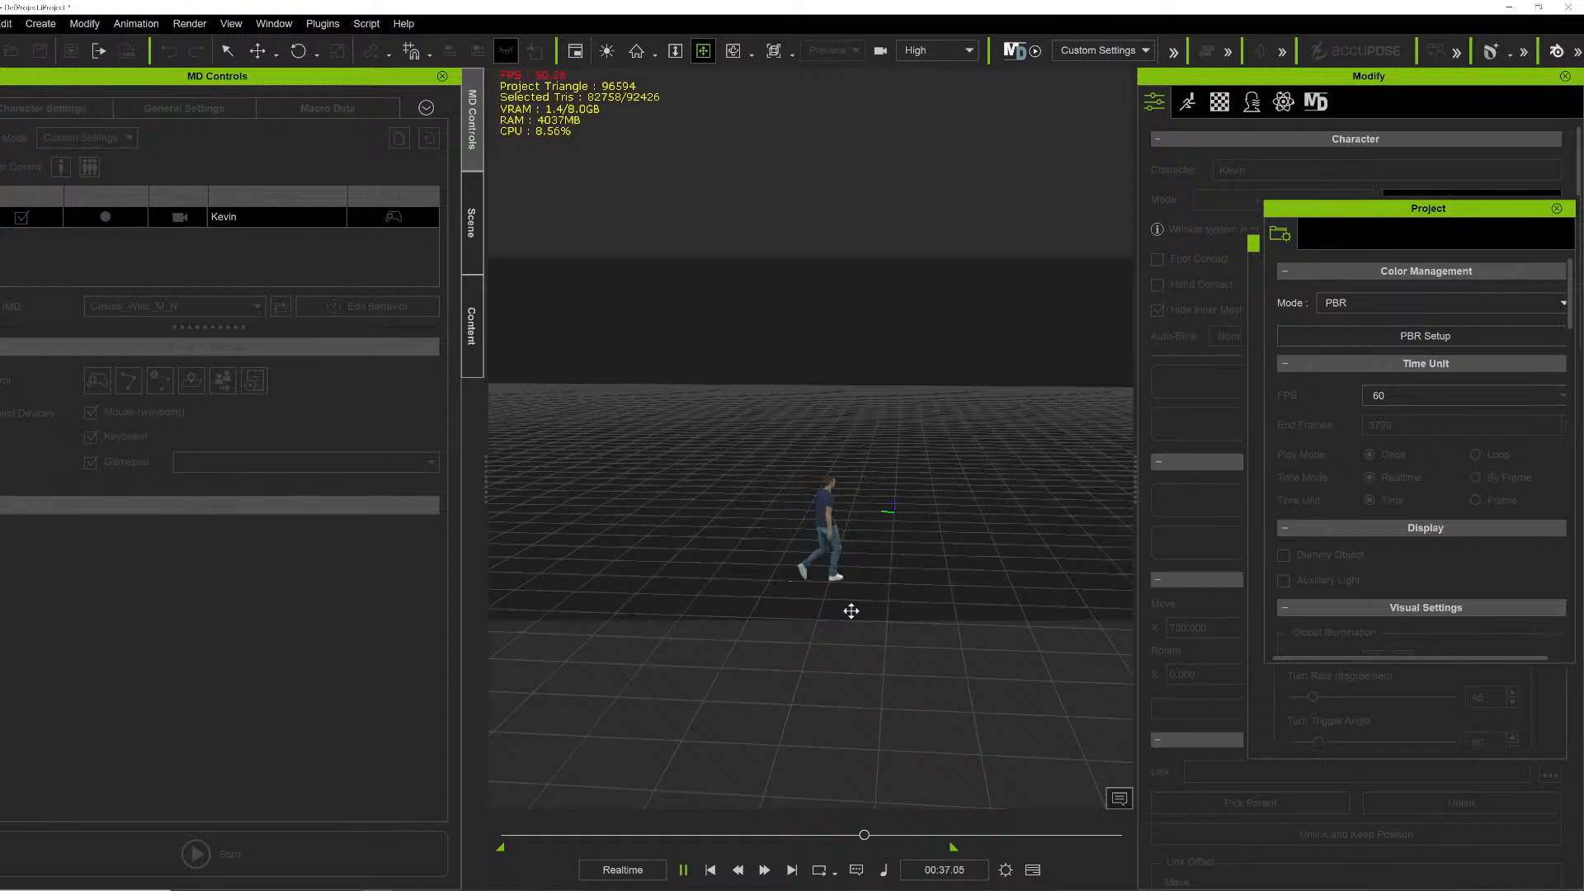
pyautogui.press('space')
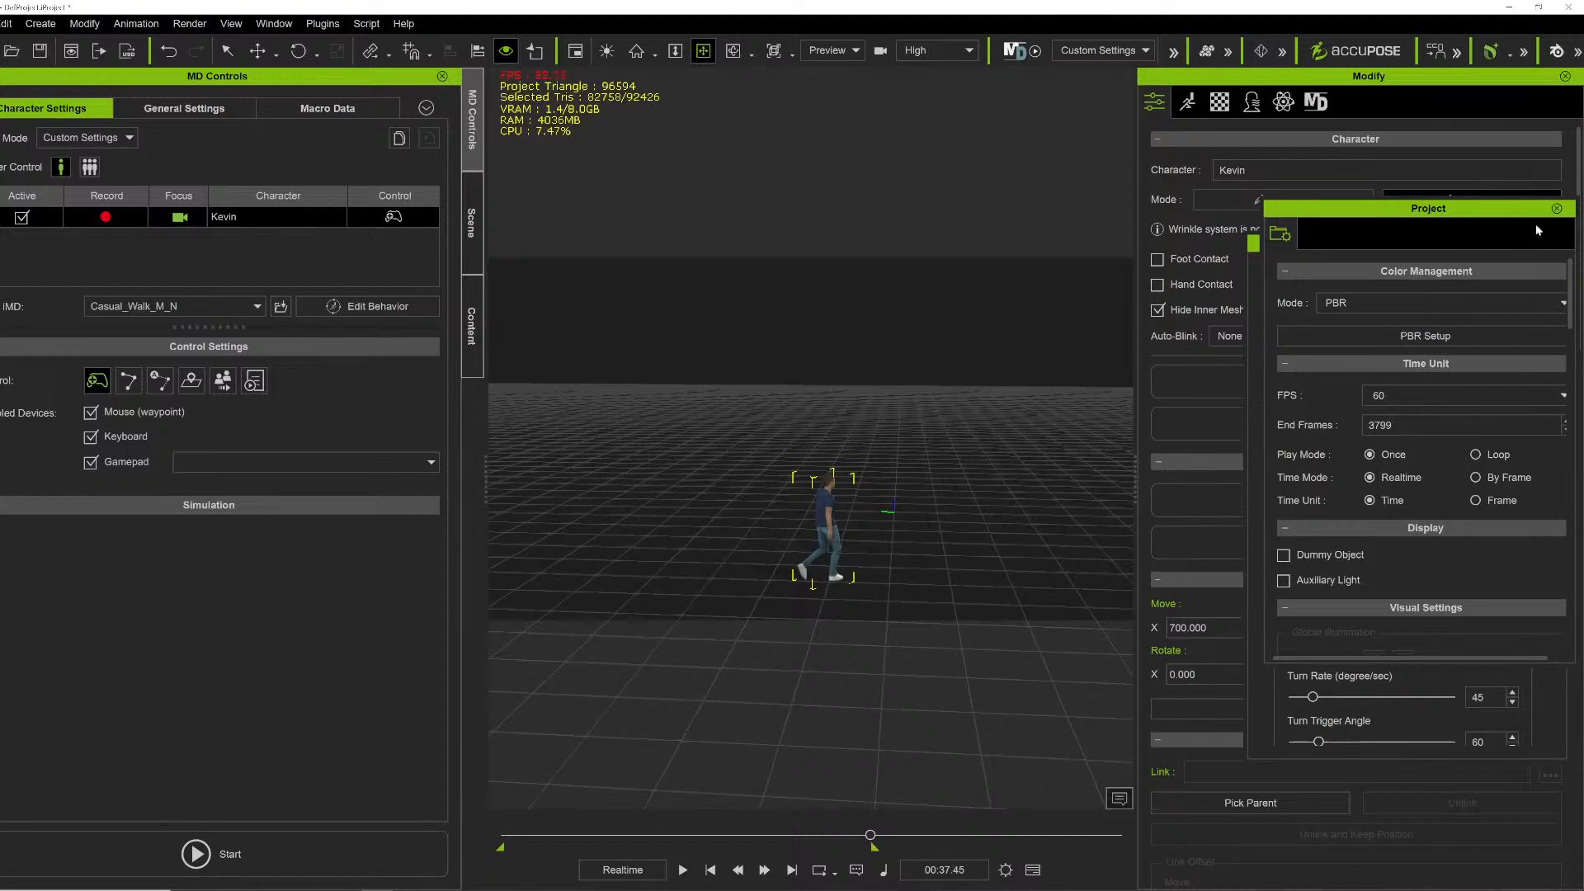
pyautogui.click(1558, 209)
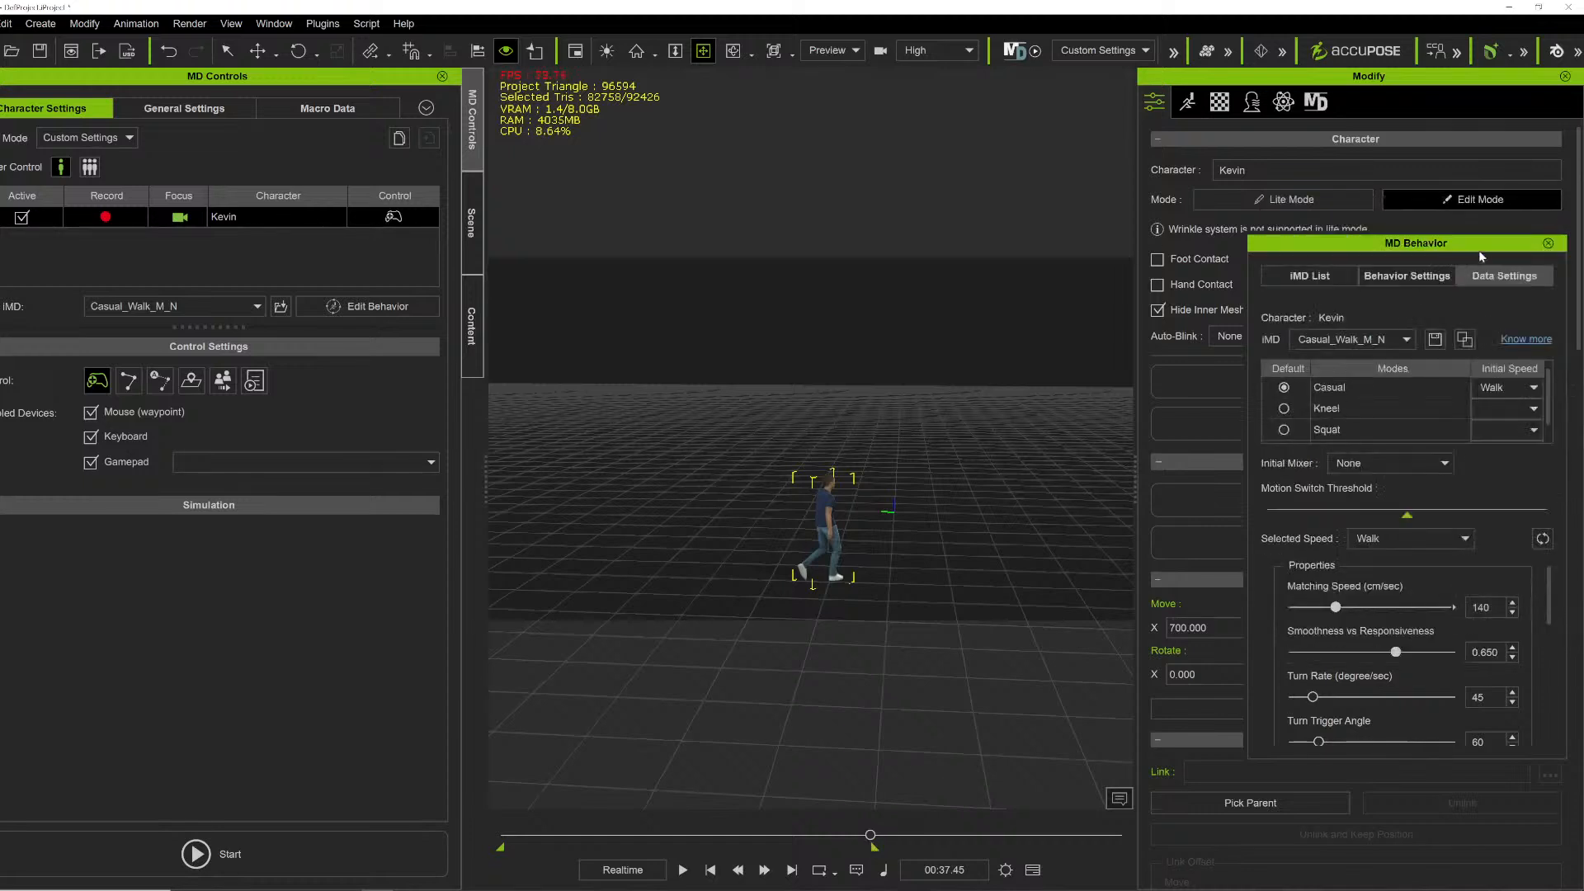
pyautogui.click(1547, 243)
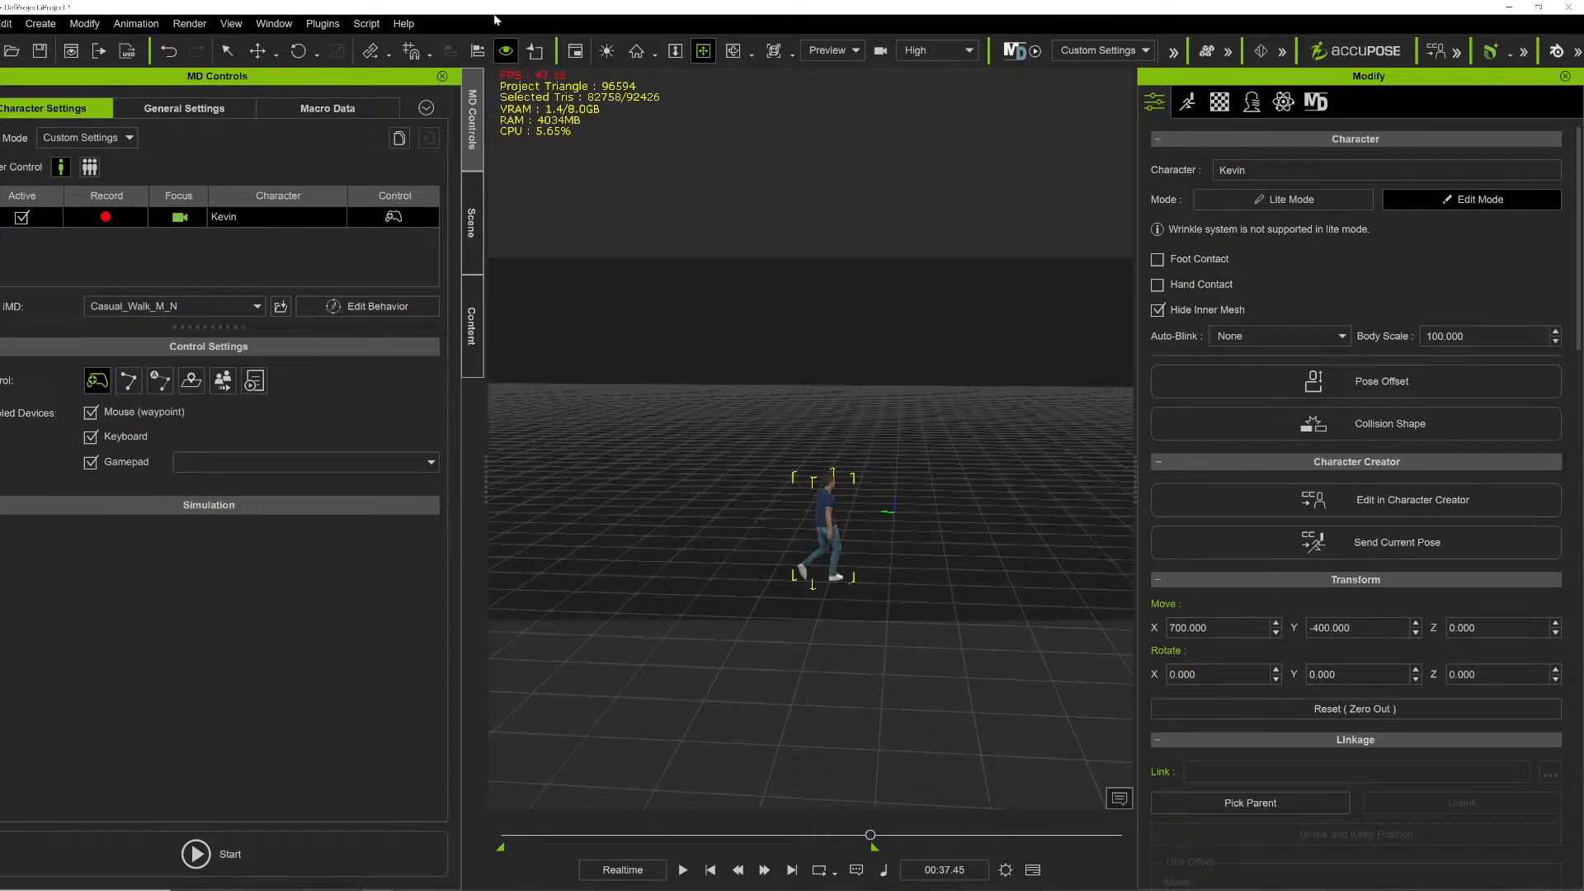
# - Switch the workspace layout to All Panels
pyautogui.click(274, 23)
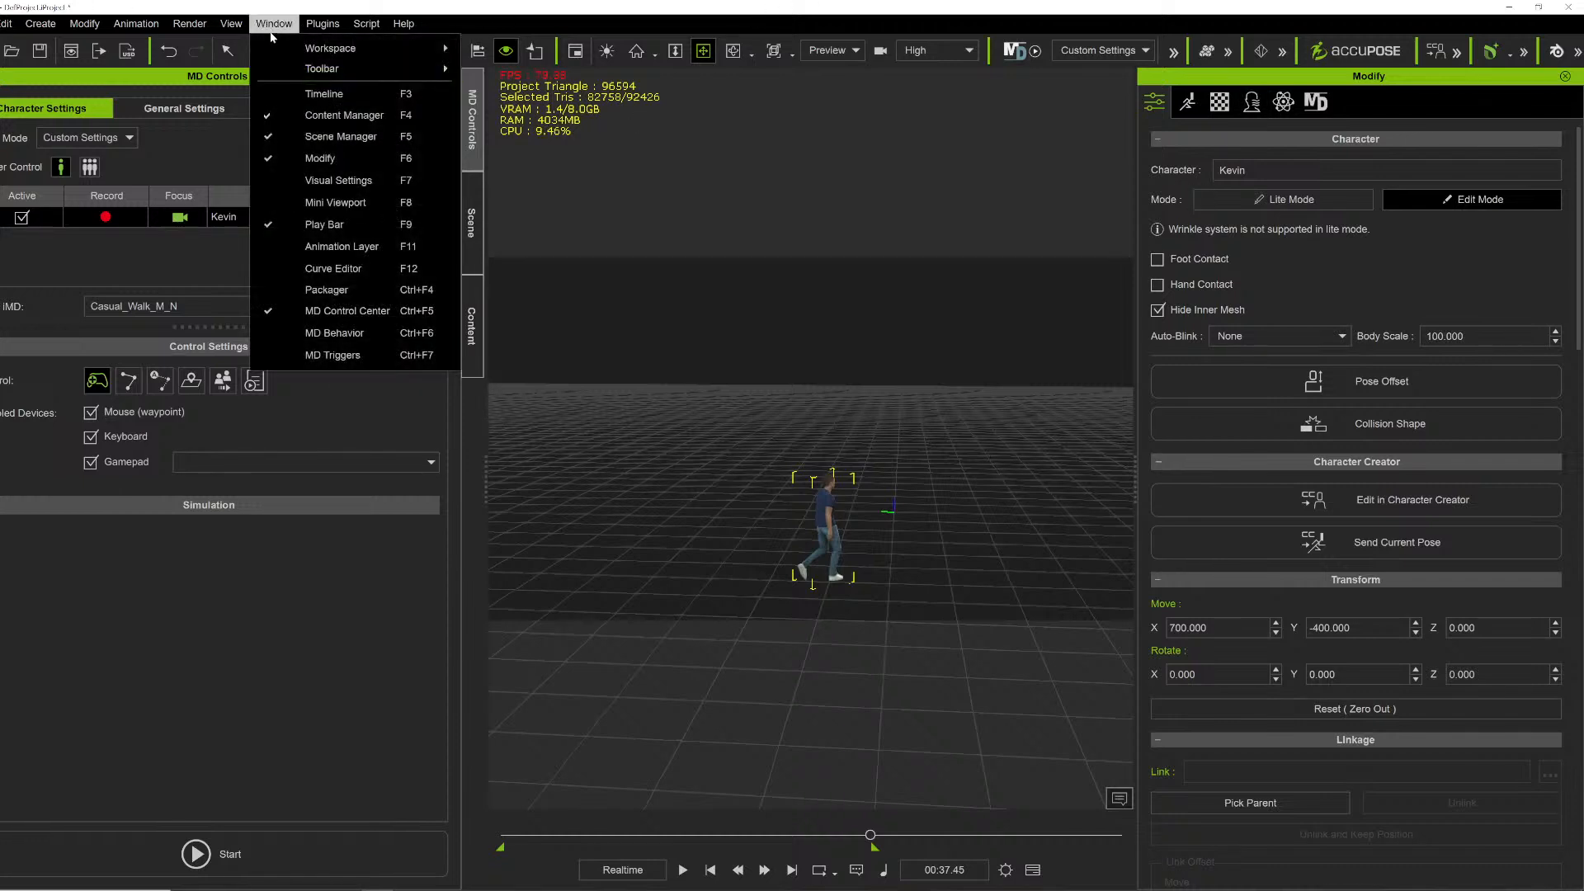
pyautogui.moveTo(330, 48)
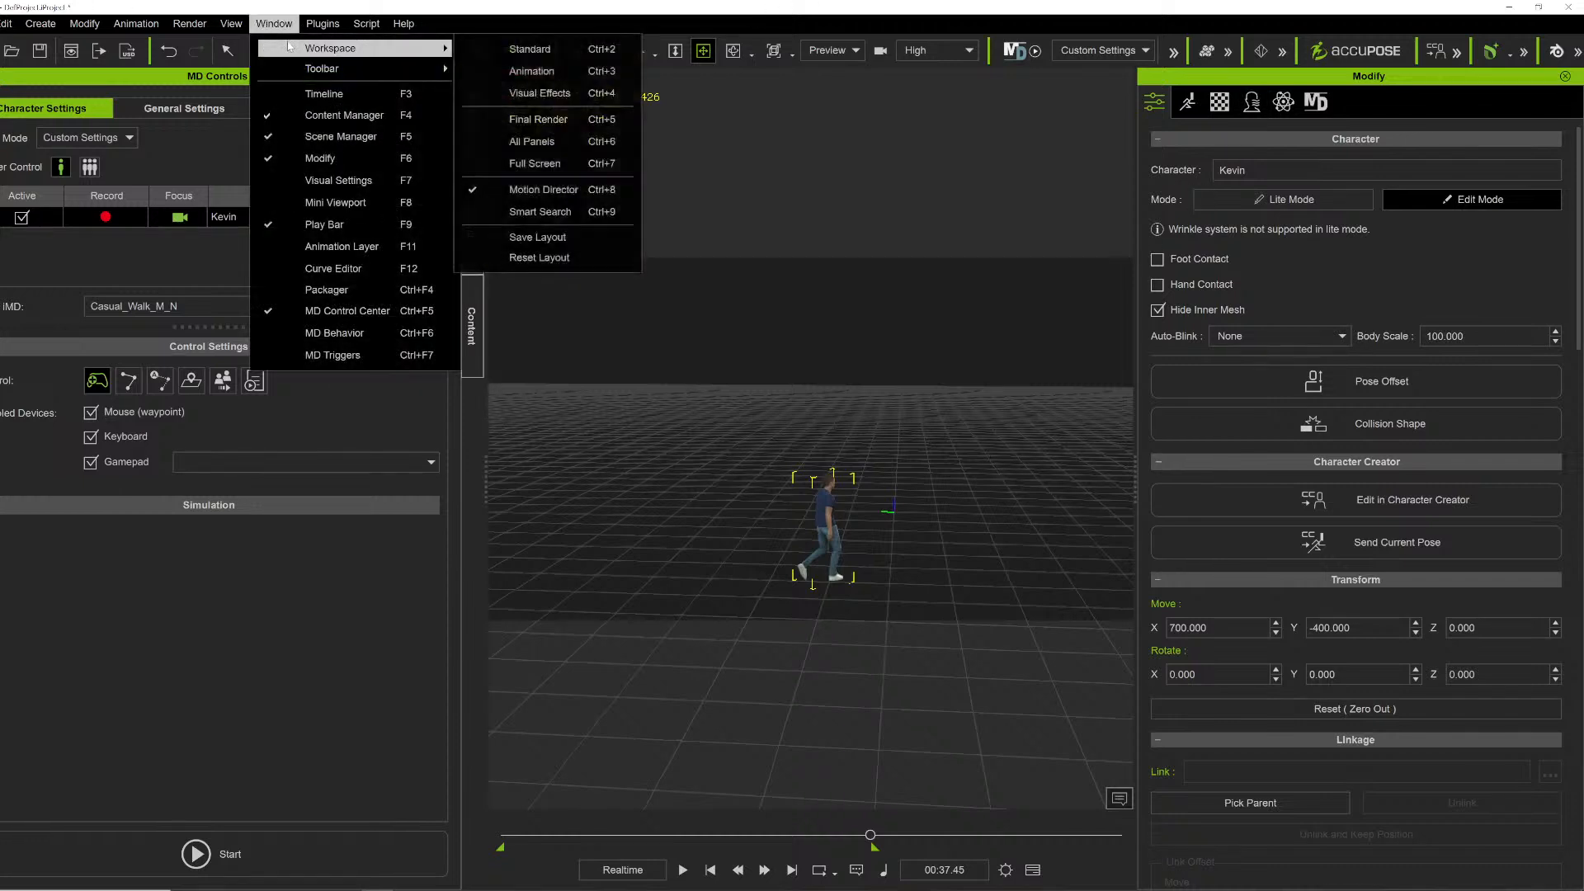
pyautogui.click(537, 141)
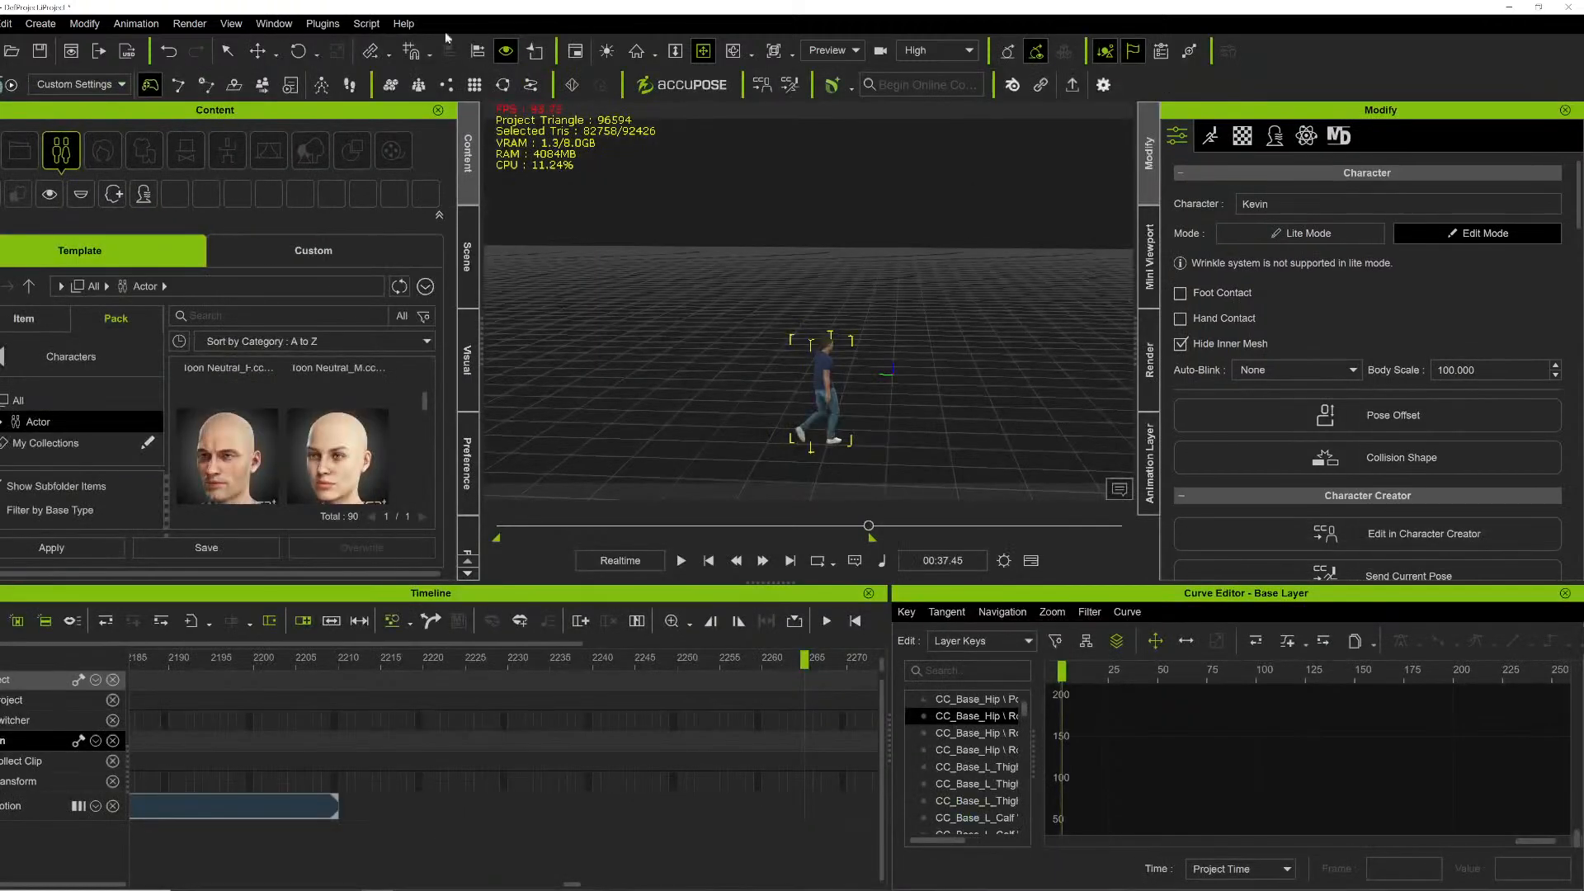
# - Open the Unreal Live Link plugin and expand the Character entry in the transfer list to include Kevin
pyautogui.click(277, 23)
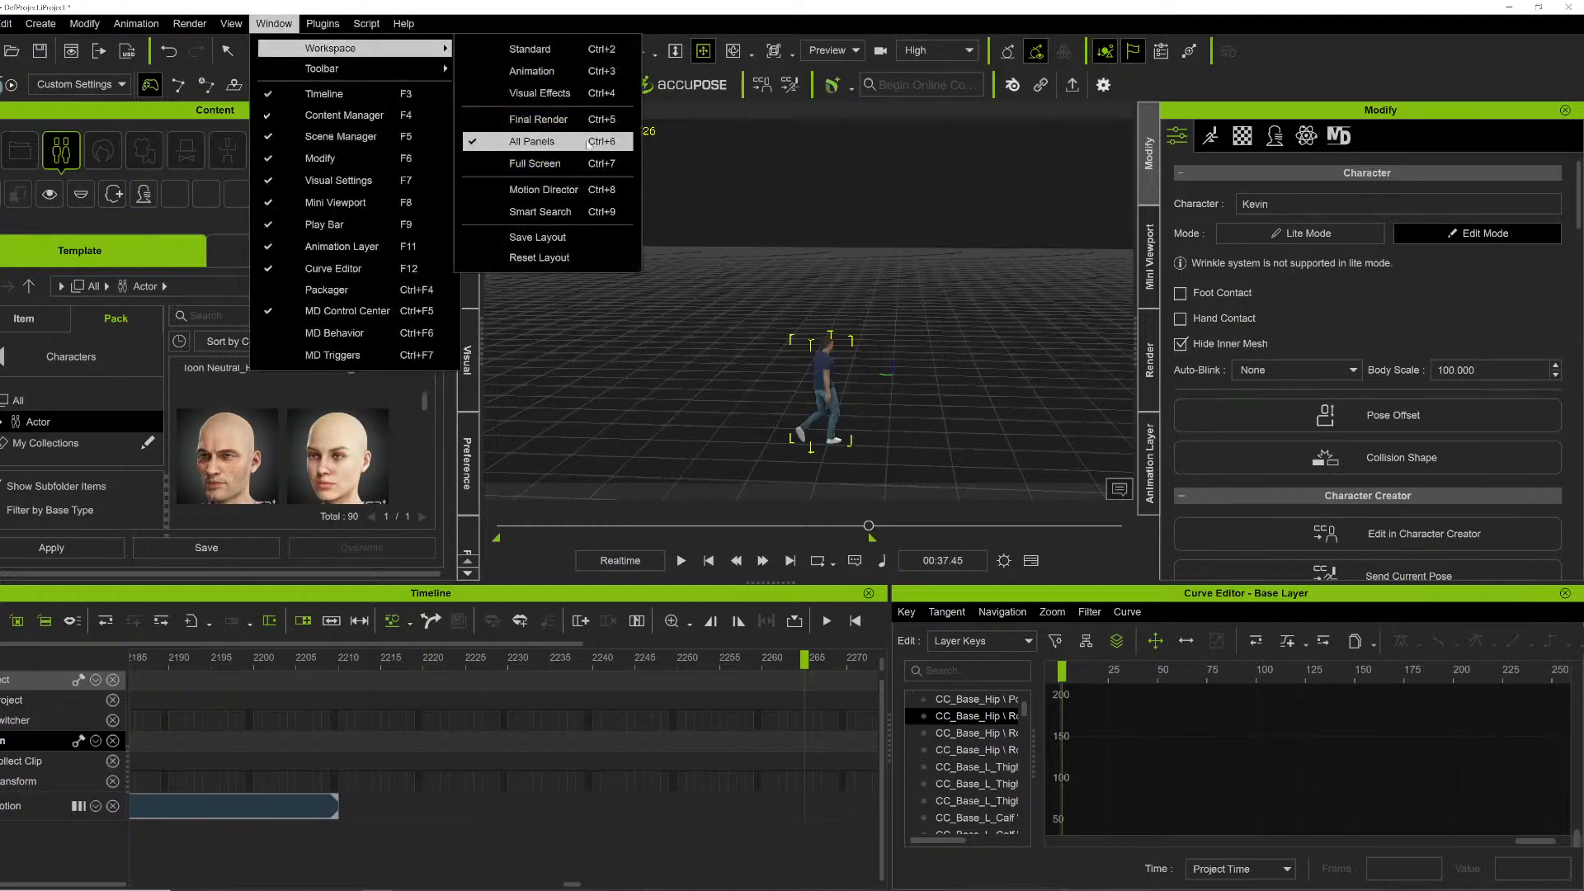
pyautogui.moveTo(322, 23)
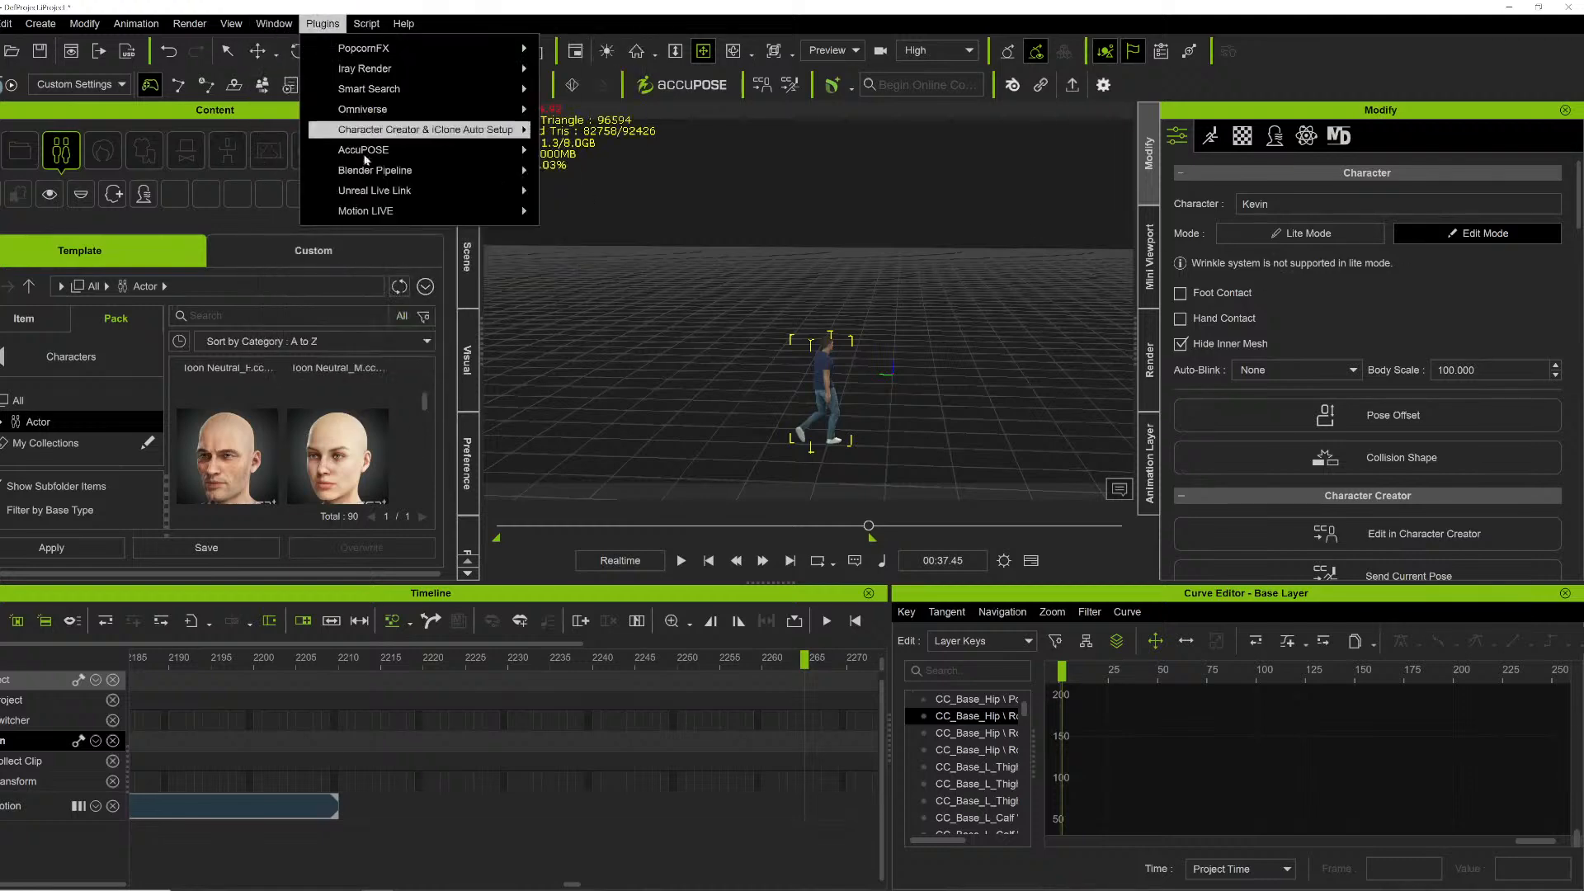
pyautogui.moveTo(375, 191)
pyautogui.click(624, 192)
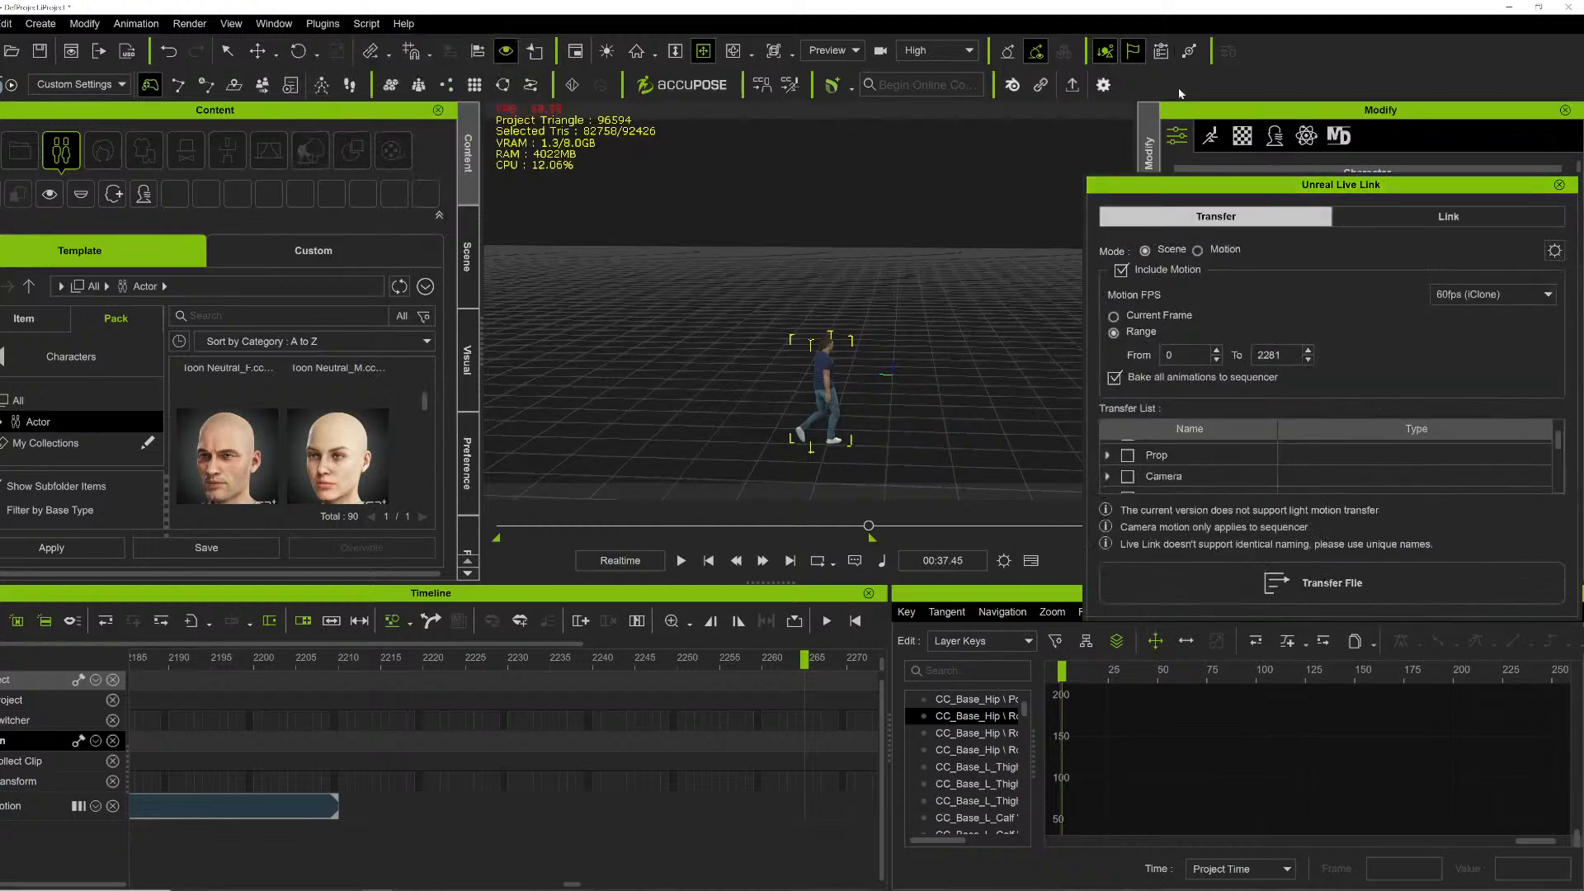
pyautogui.scroll(2, 1171, 472)
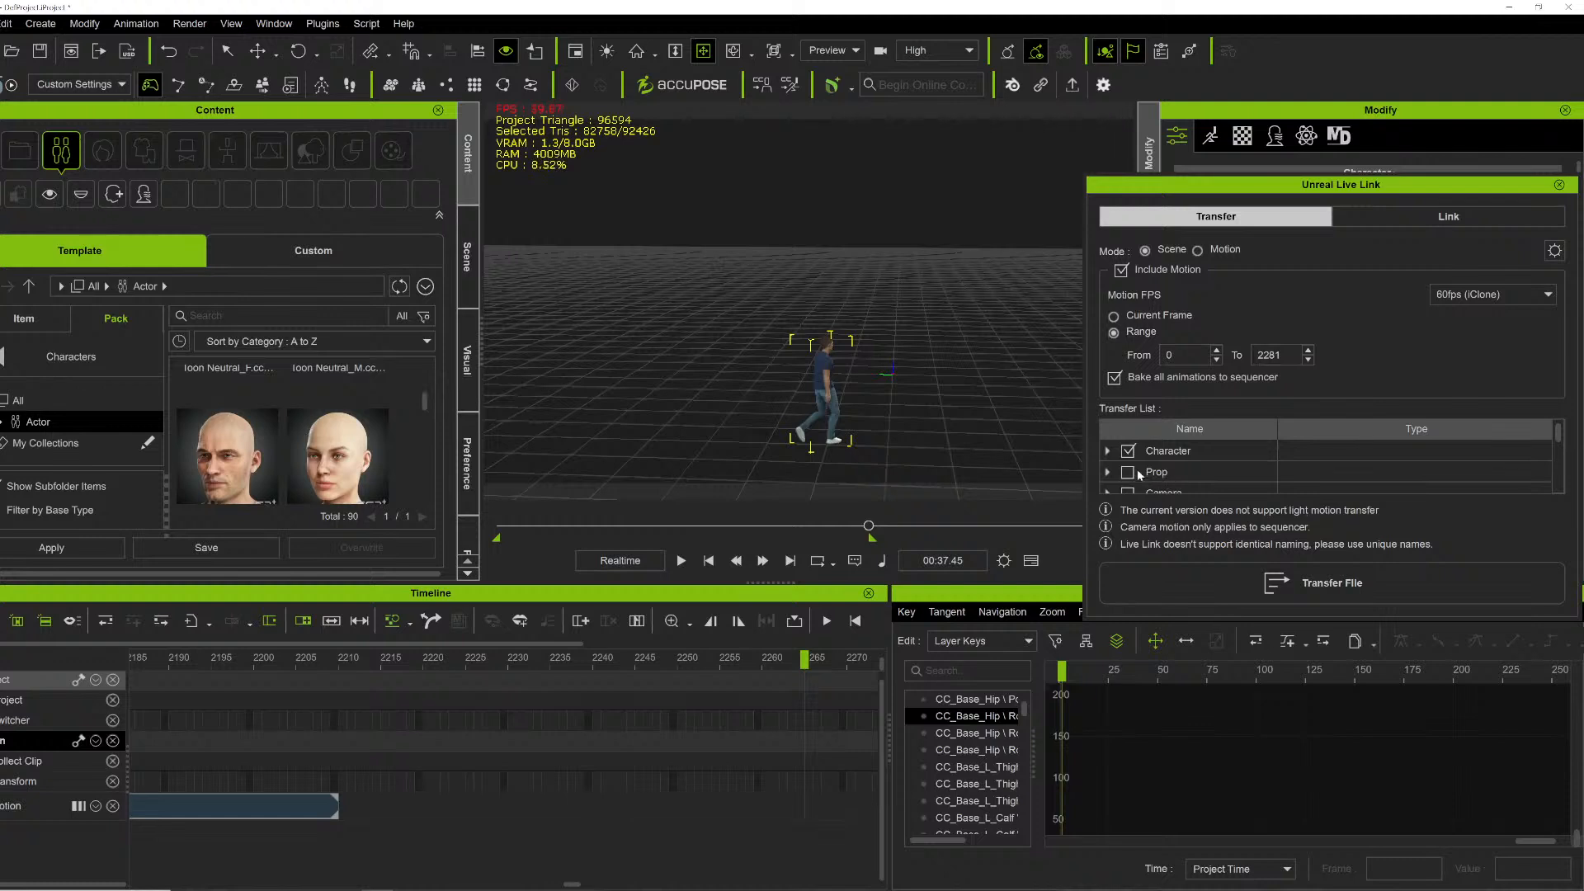
pyautogui.click(1107, 452)
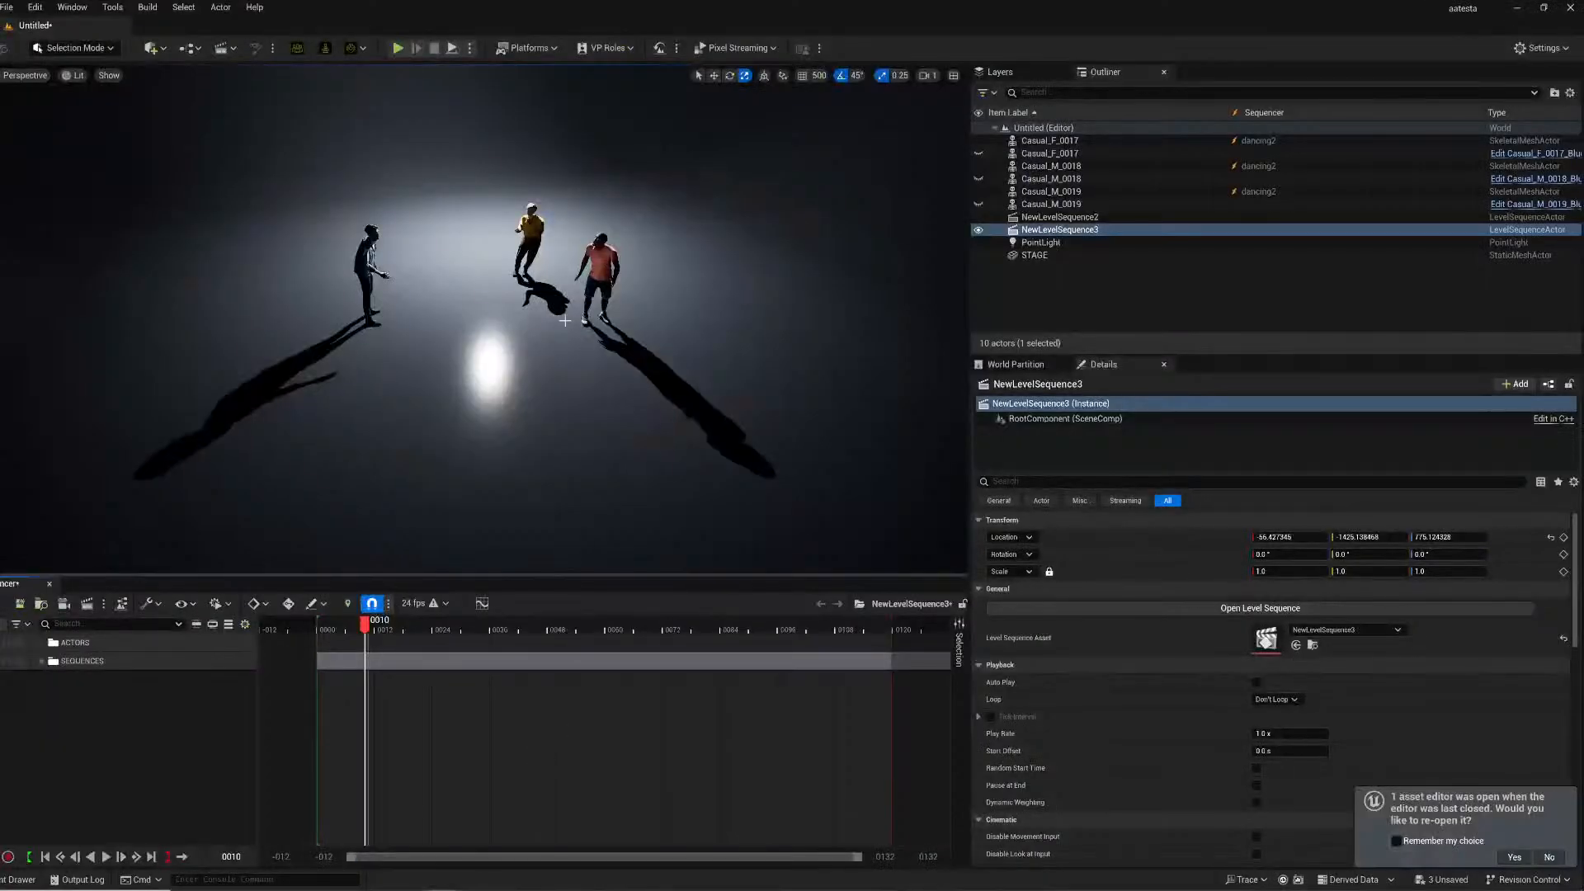
# - In Unreal, delete the point light from the level
pyautogui.scroll(-5, 554, 377)
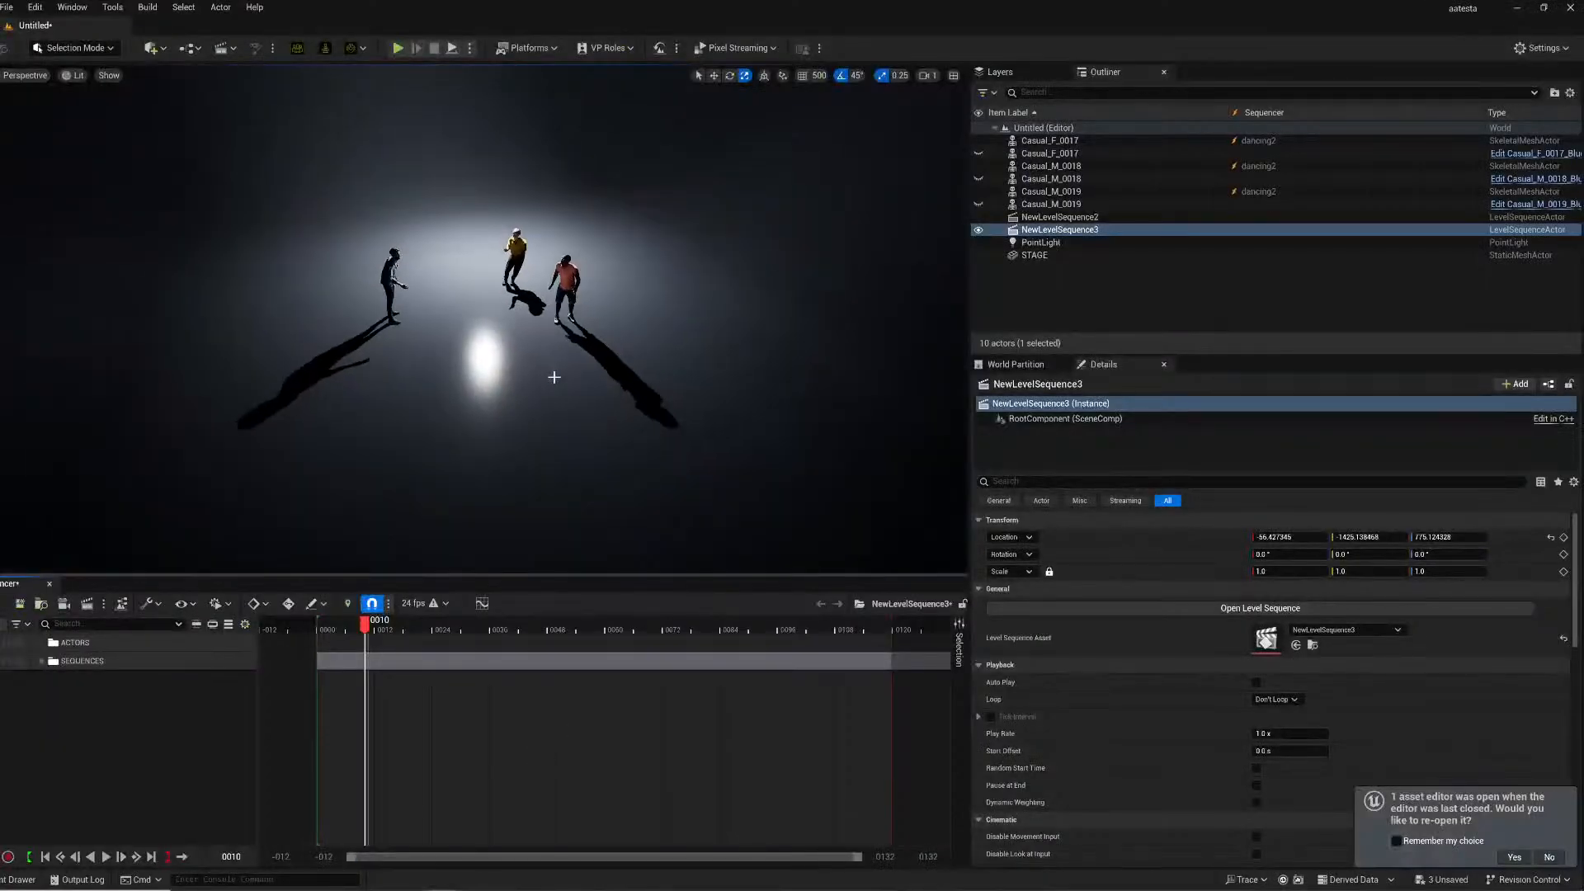
pyautogui.scroll(10, 554, 377)
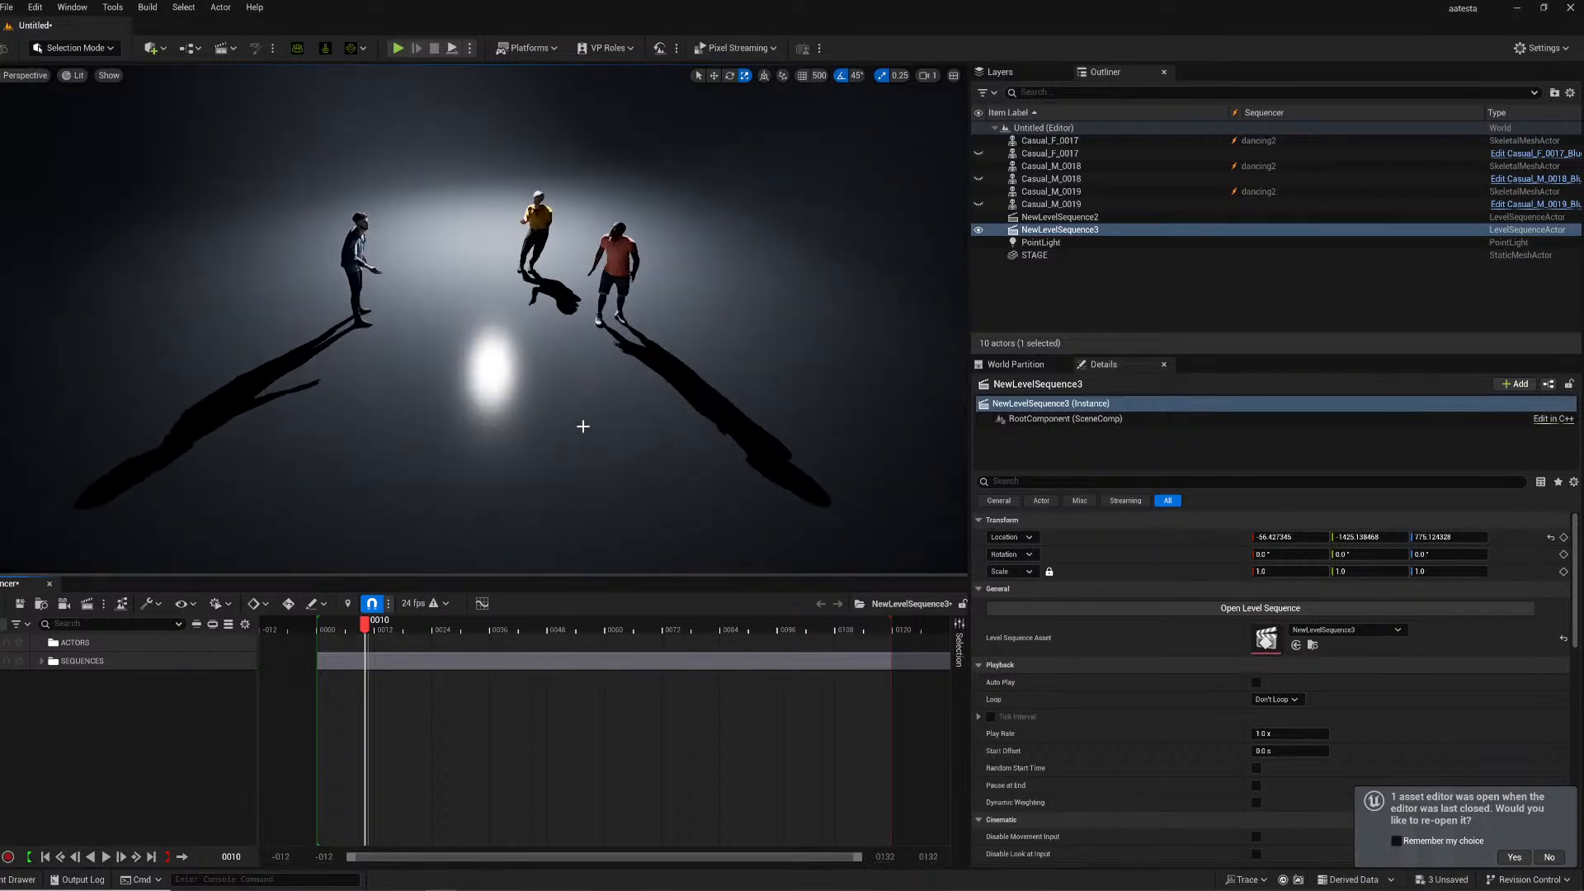
pyautogui.moveTo(554, 377); pyautogui.dragTo(576, 419, button='right')
pyautogui.press('g')
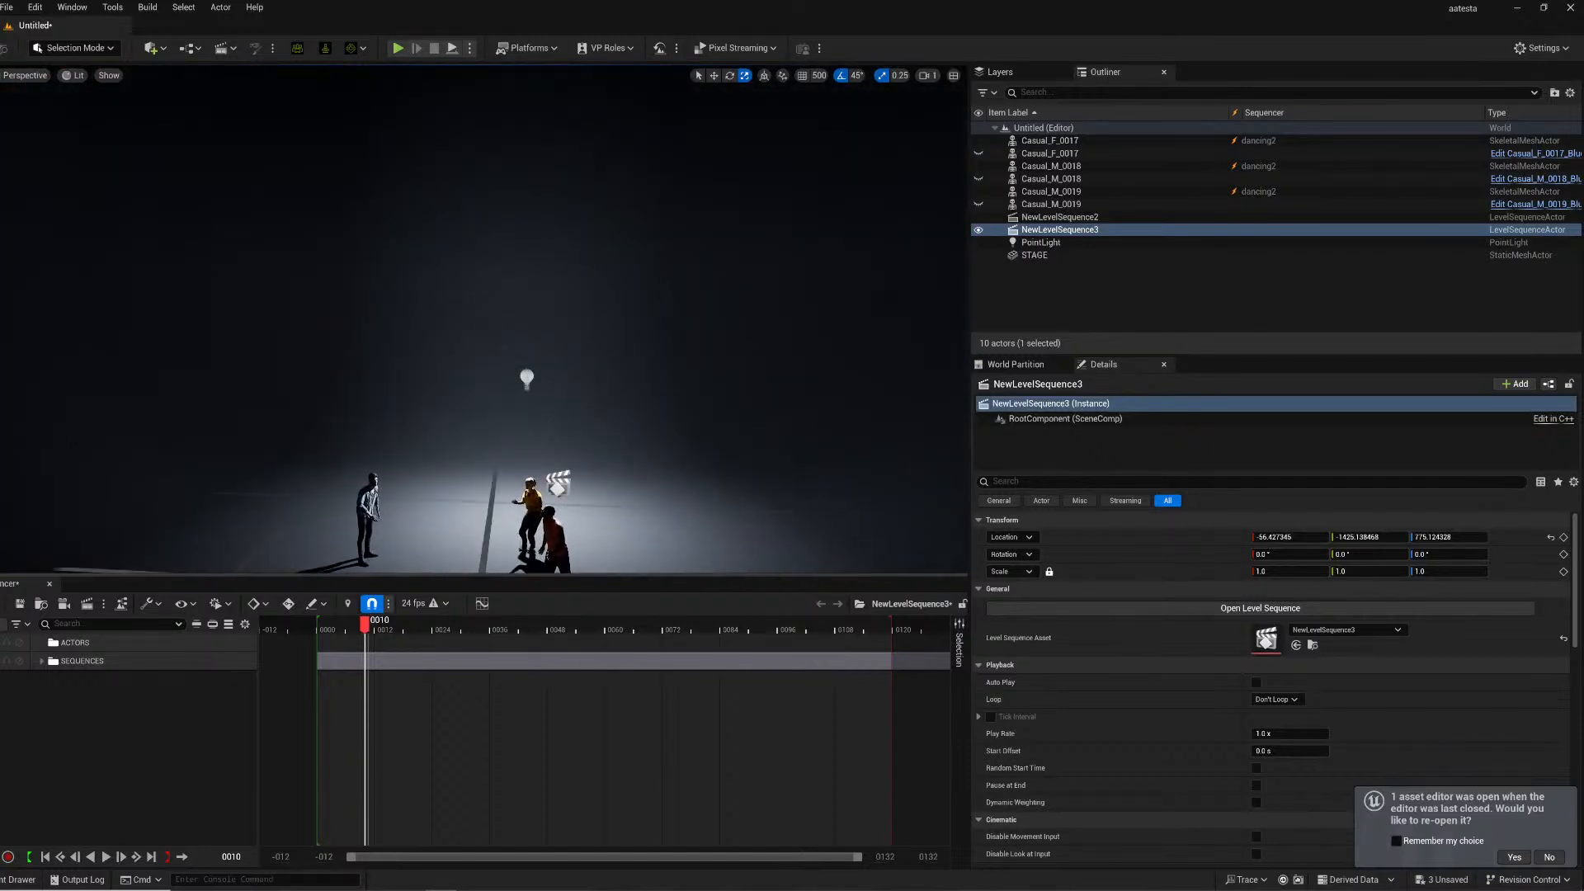
pyautogui.click(526, 377)
pyautogui.moveTo(451, 346); pyautogui.dragTo(495, 396, button='right')
pyautogui.press('Delete')
# - Add a Rect Light to the level and rotate and move it to aim at the dancers
pyautogui.click(151, 47)
pyautogui.moveTo(239, 182)
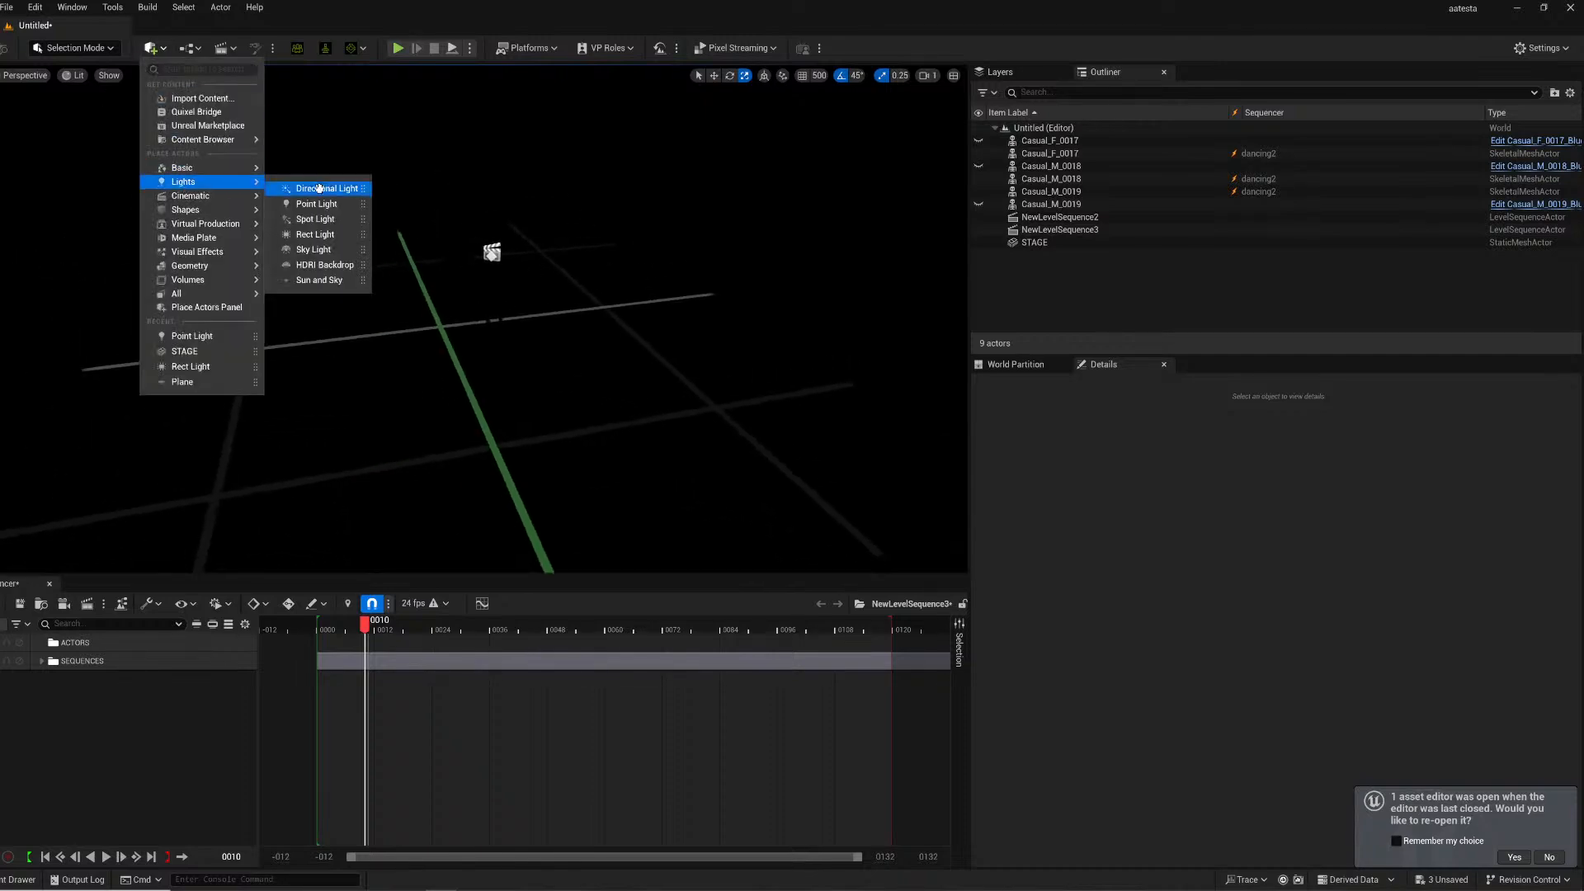
pyautogui.click(324, 234)
pyautogui.moveTo(422, 346); pyautogui.dragTo(372, 328, button='right')
pyautogui.press('e')
pyautogui.moveTo(490, 357); pyautogui.dragTo(422, 353)
pyautogui.moveTo(422, 353); pyautogui.dragTo(500, 354, button='right')
pyautogui.moveTo(302, 309); pyautogui.dragTo(315, 350)
pyautogui.moveTo(315, 350); pyautogui.dragTo(273, 364, button='right')
pyautogui.press('w')
pyautogui.moveTo(499, 329); pyautogui.dragTo(930, 221)
# - Set the rect light's intensity to 160 cd, raise its attenuation radius, and enable Use Temperature
pyautogui.moveTo(1266, 622); pyautogui.dragTo(1327, 622)
pyautogui.moveTo(1259, 674); pyautogui.dragTo(1327, 675)
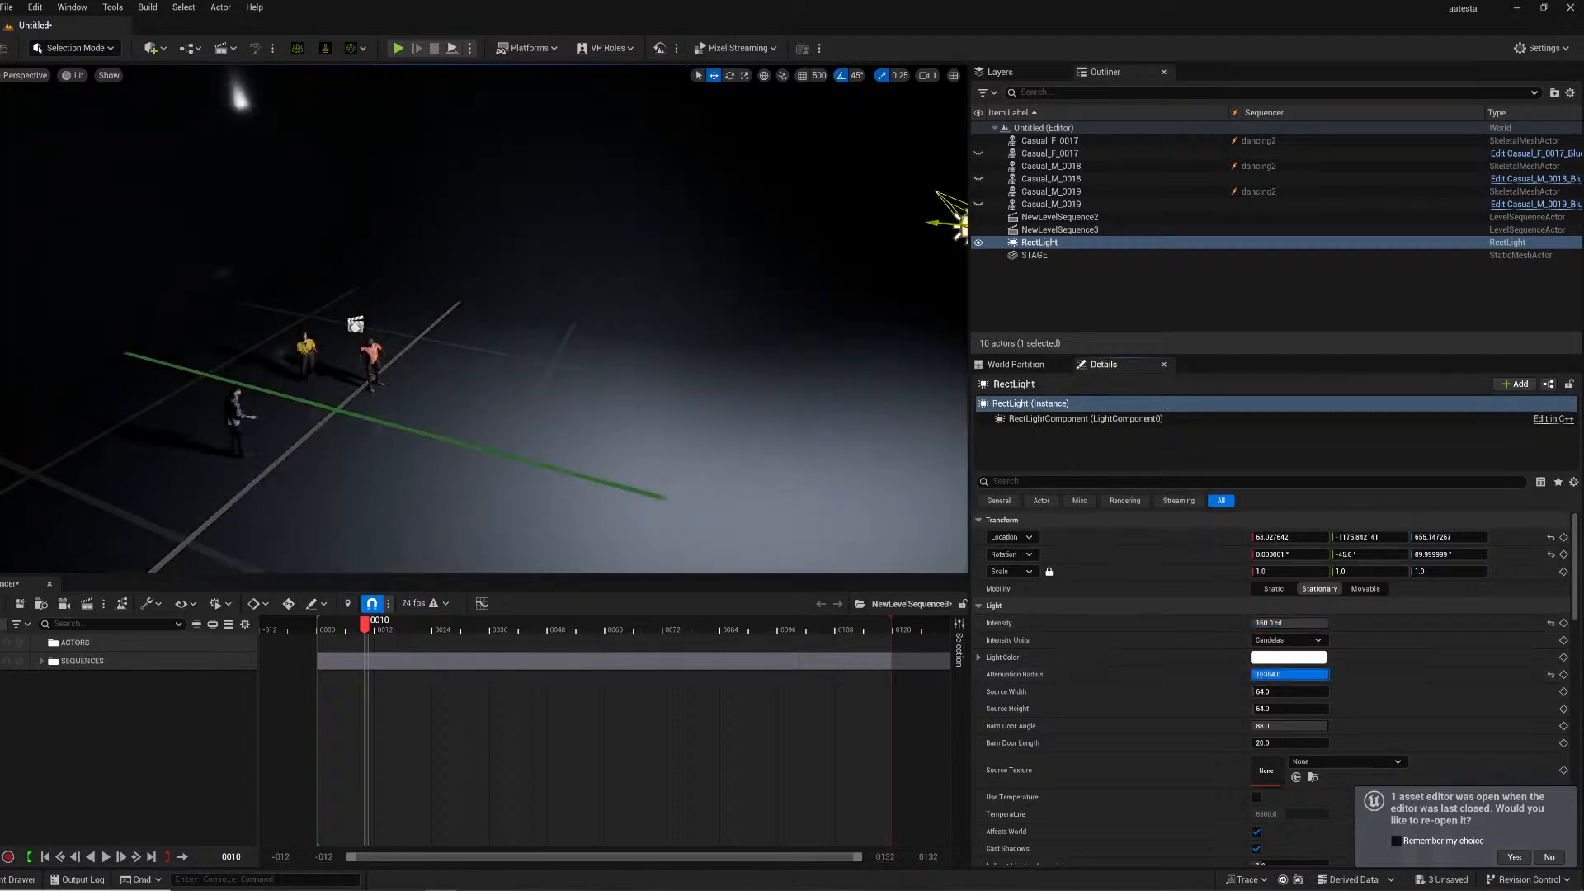
pyautogui.scroll(-2, 1188, 683)
pyautogui.click(1256, 736)
pyautogui.click(1275, 753)
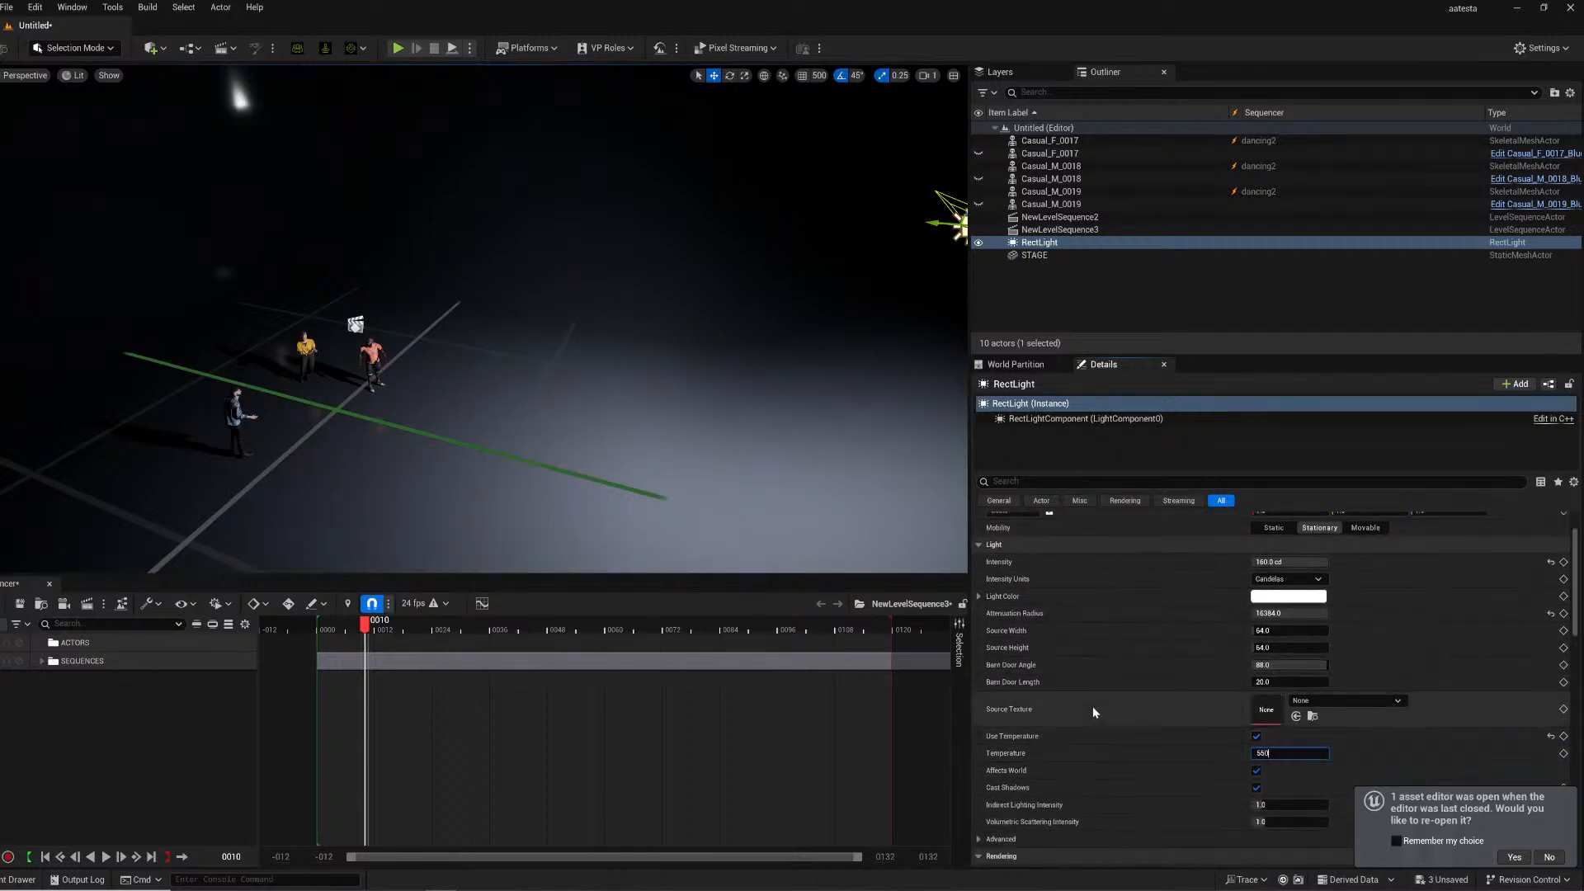
# - Reposition and rotate the rect light above the dancers
pyautogui.moveTo(934, 226); pyautogui.dragTo(700, 242)
pyautogui.press('w')
pyautogui.moveTo(699, 241); pyautogui.dragTo(664, 186, button='right')
pyautogui.press('s')
pyautogui.press('w')
pyautogui.press('s')
pyautogui.moveTo(428, 194); pyautogui.dragTo(428, 257, button='right')
pyautogui.press('e')
pyautogui.scroll(-2, 537, 284)
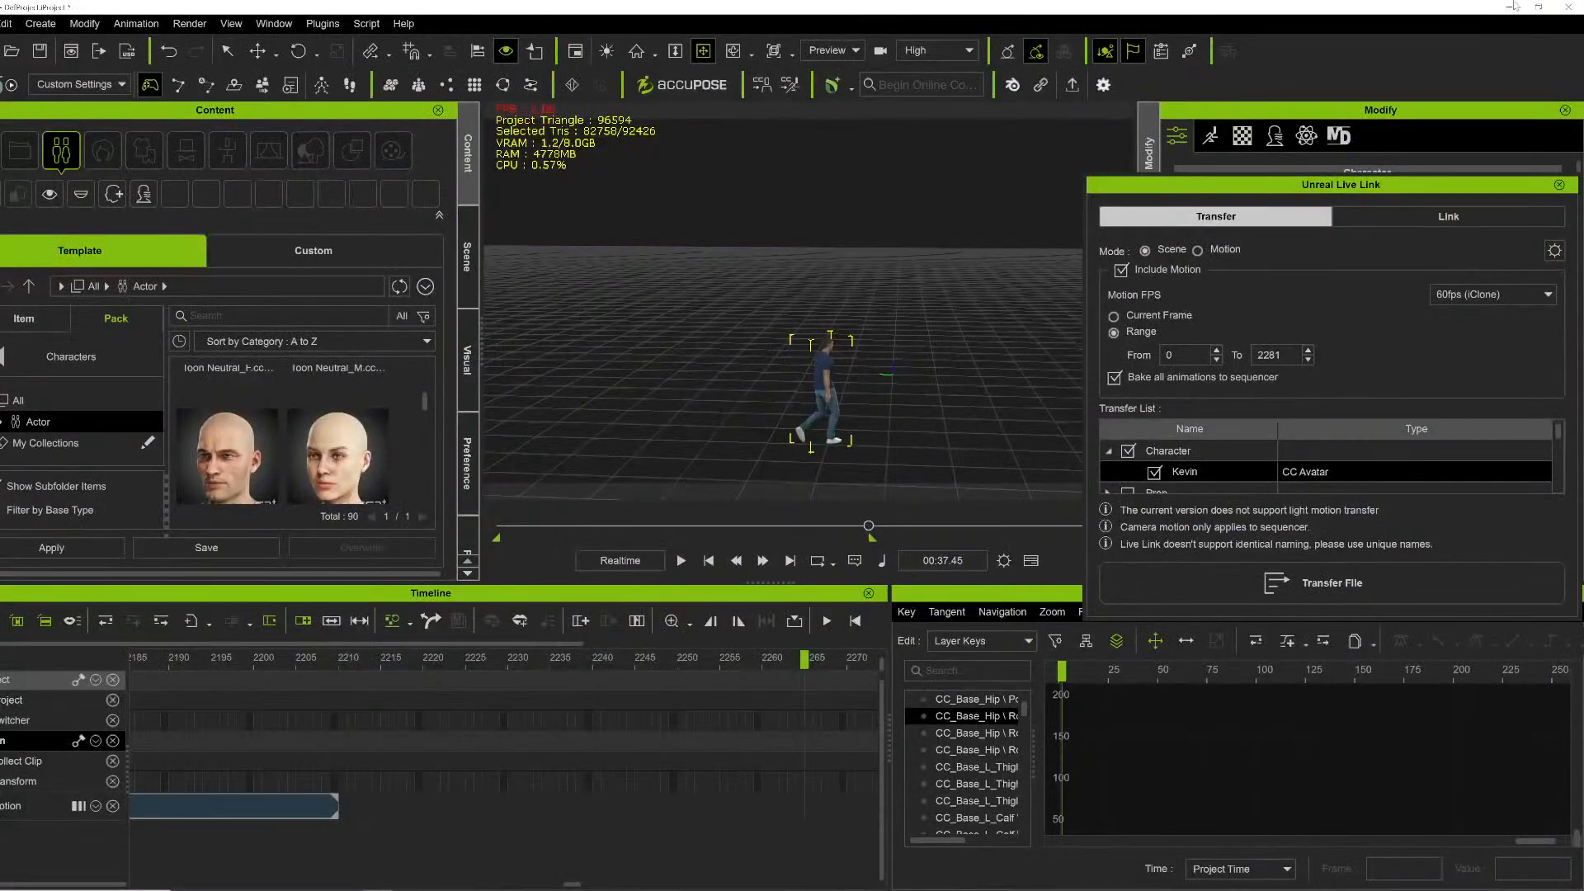
# - Close the Unreal Live Link panel and exit iClone without saving the project
pyautogui.click(1559, 185)
pyautogui.click(1571, 7)
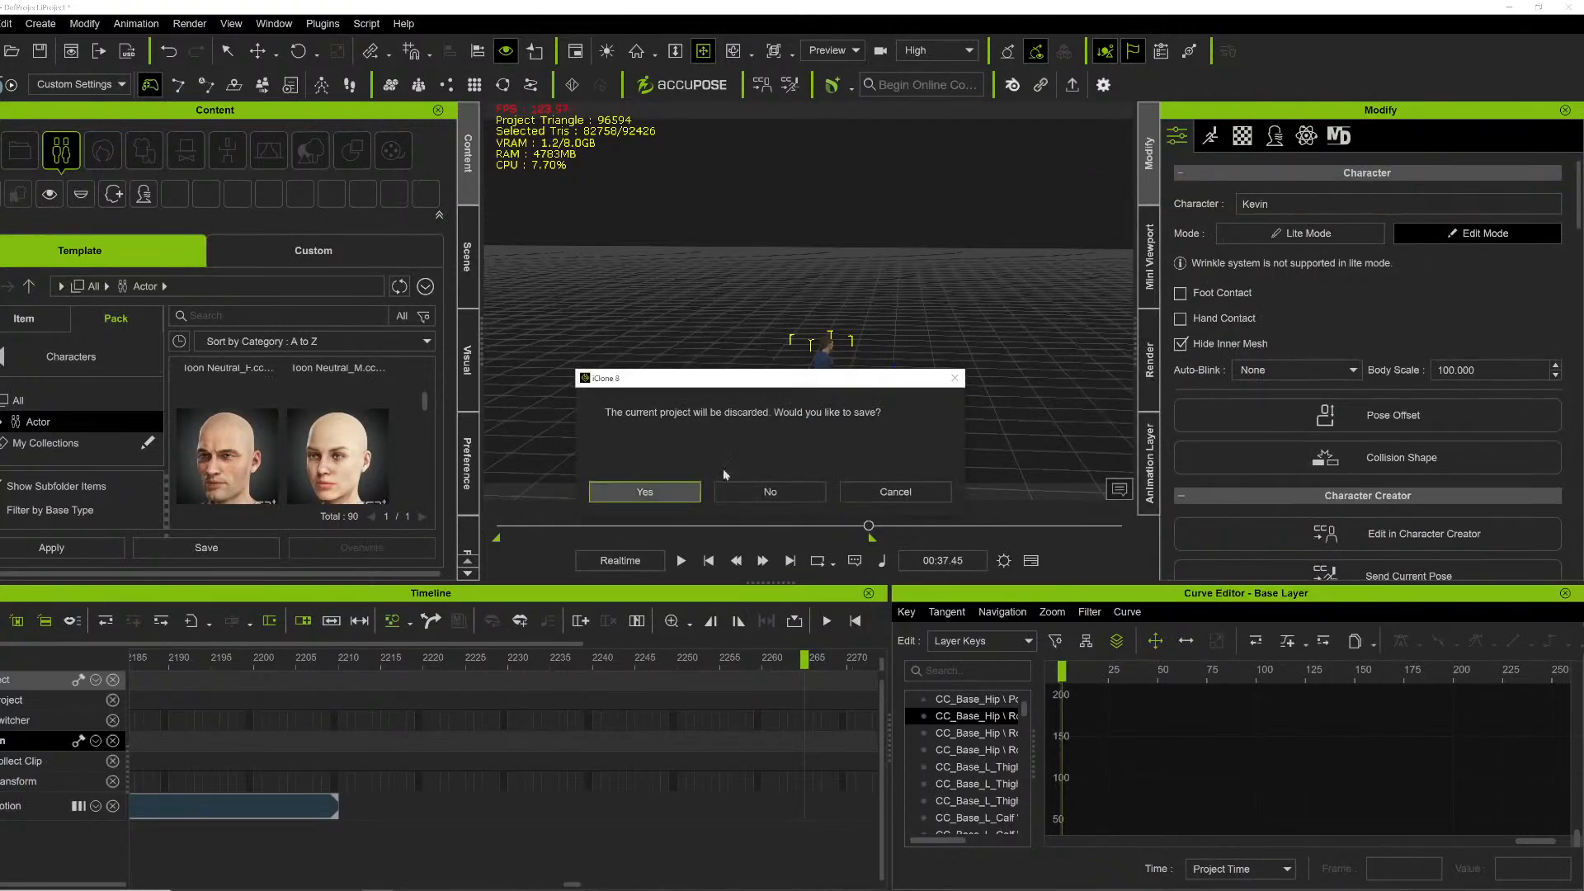
pyautogui.click(777, 493)
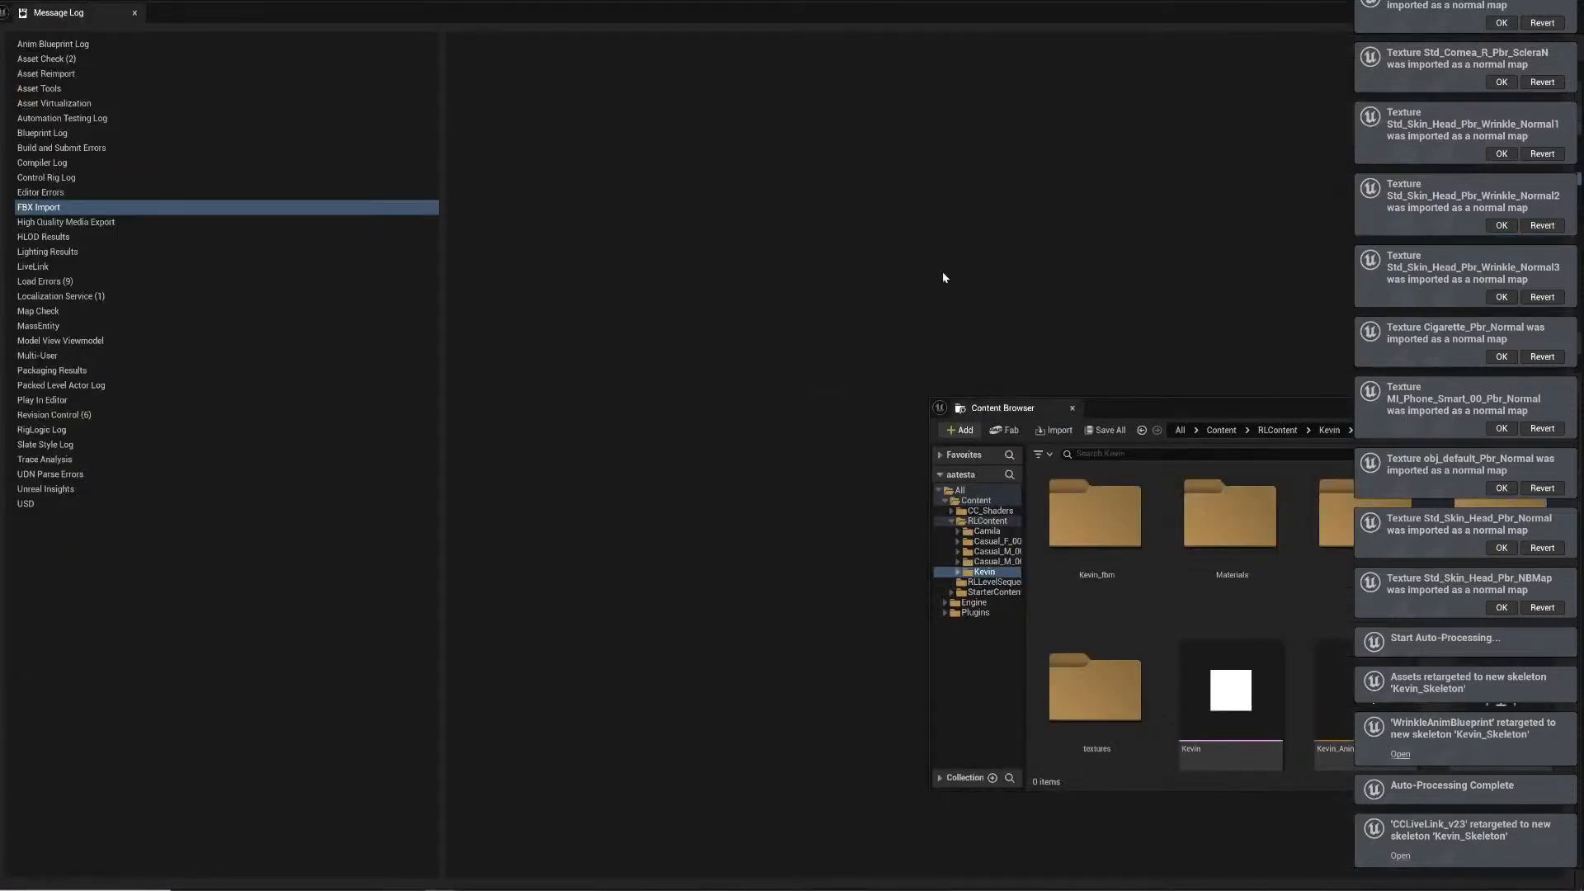
# - Look through the imported Kevin assets in the Content Browser, then close it and the Message Log
pyautogui.moveTo(1256, 419); pyautogui.dragTo(874, 251)
pyautogui.scroll(-3, 1103, 546)
pyautogui.scroll(-3, 1103, 546)
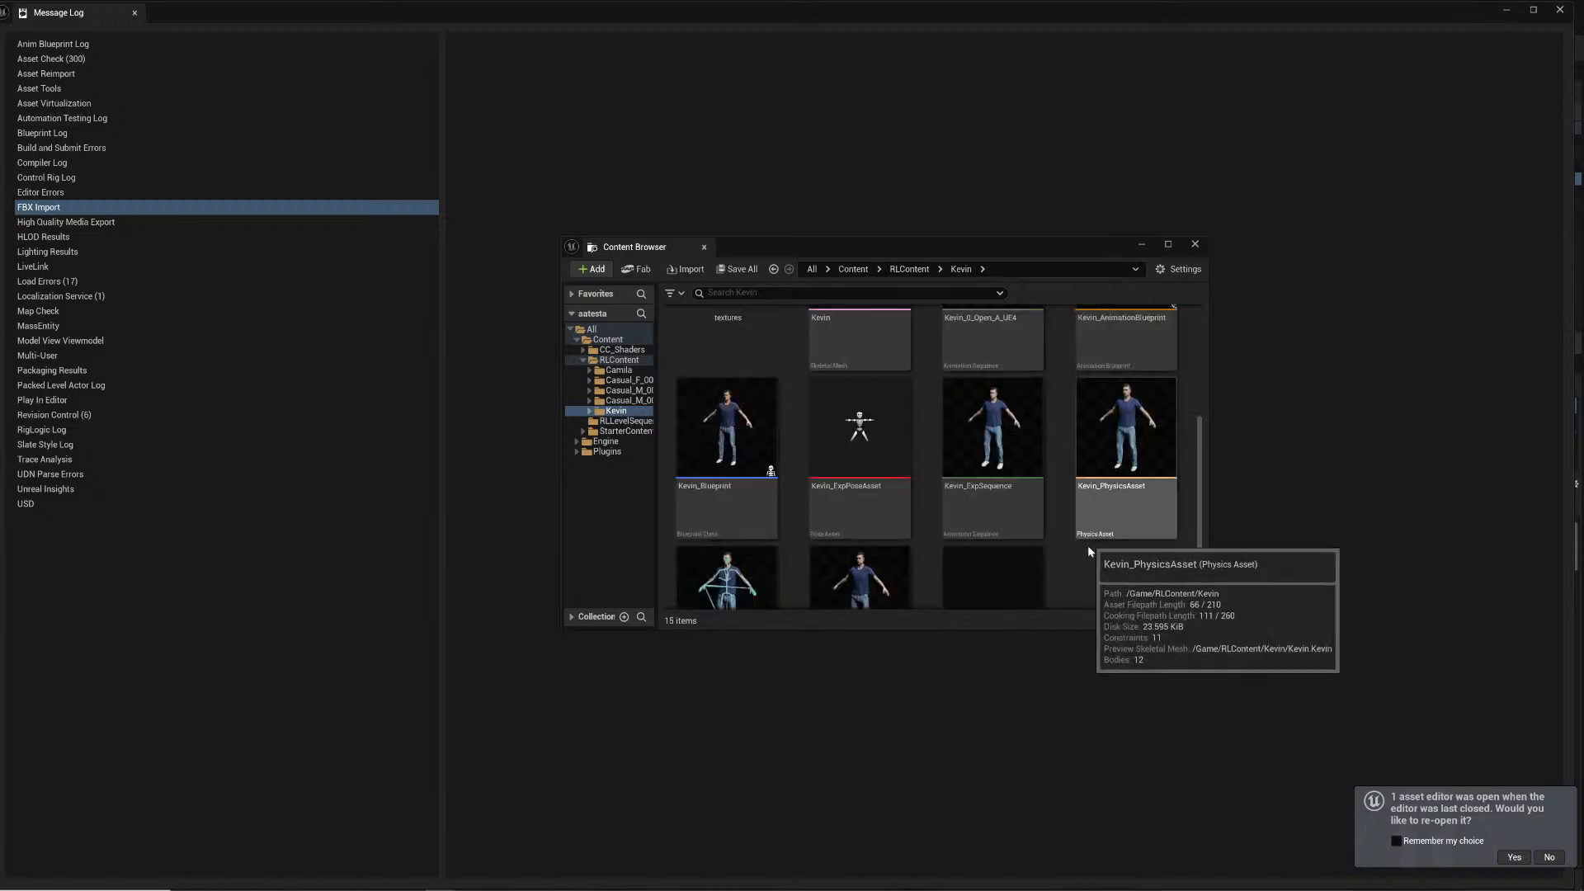
pyautogui.click(1195, 244)
pyautogui.click(1559, 10)
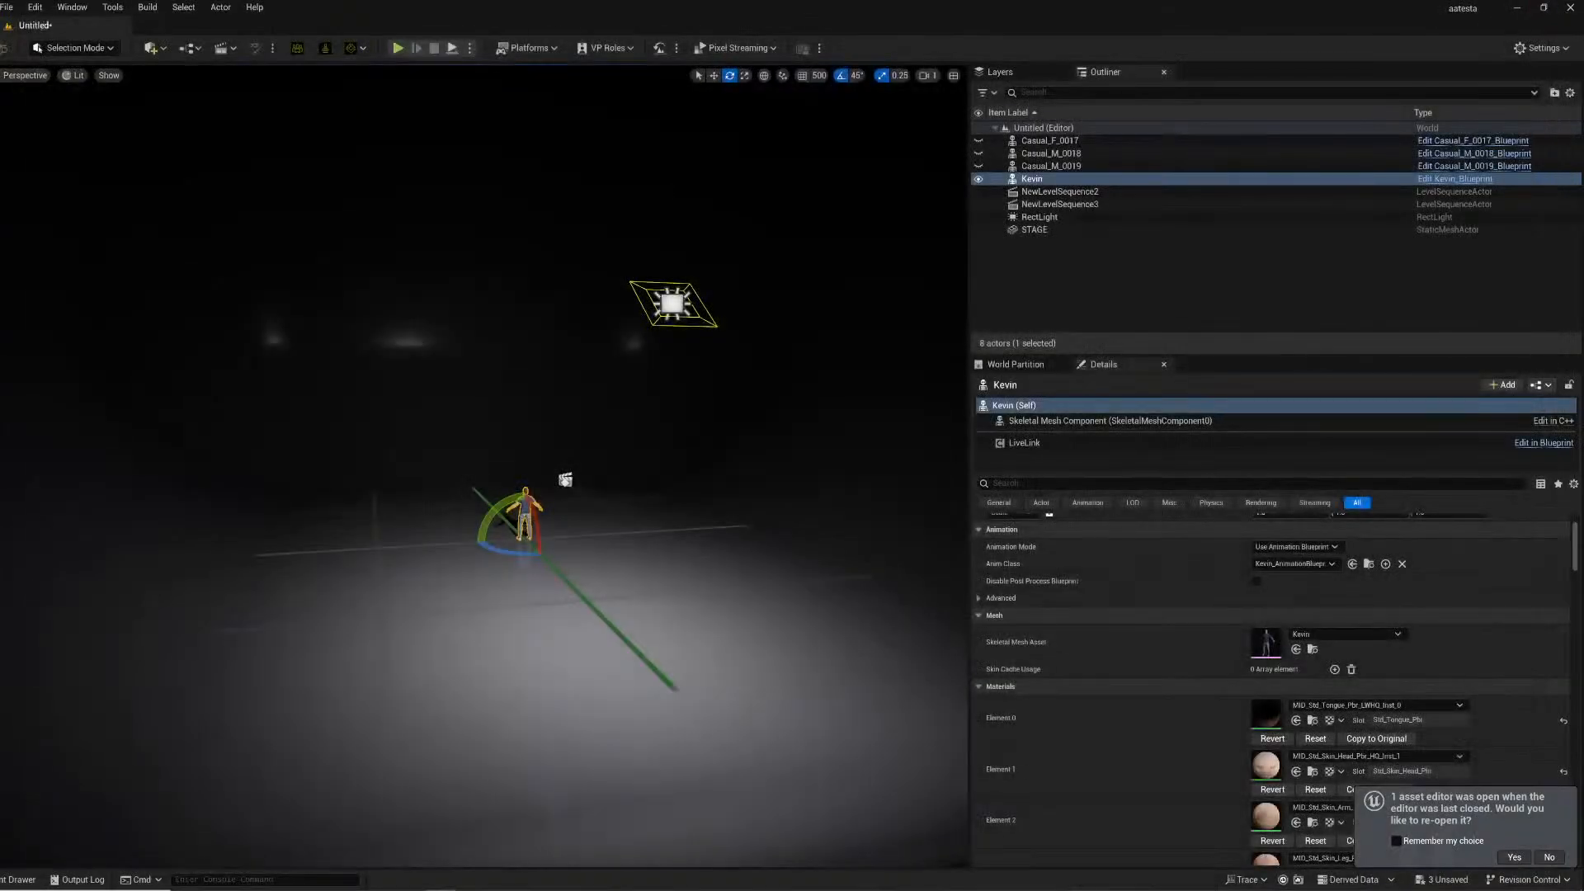
# - Save the current level under the name Untitled
pyautogui.click(8, 8)
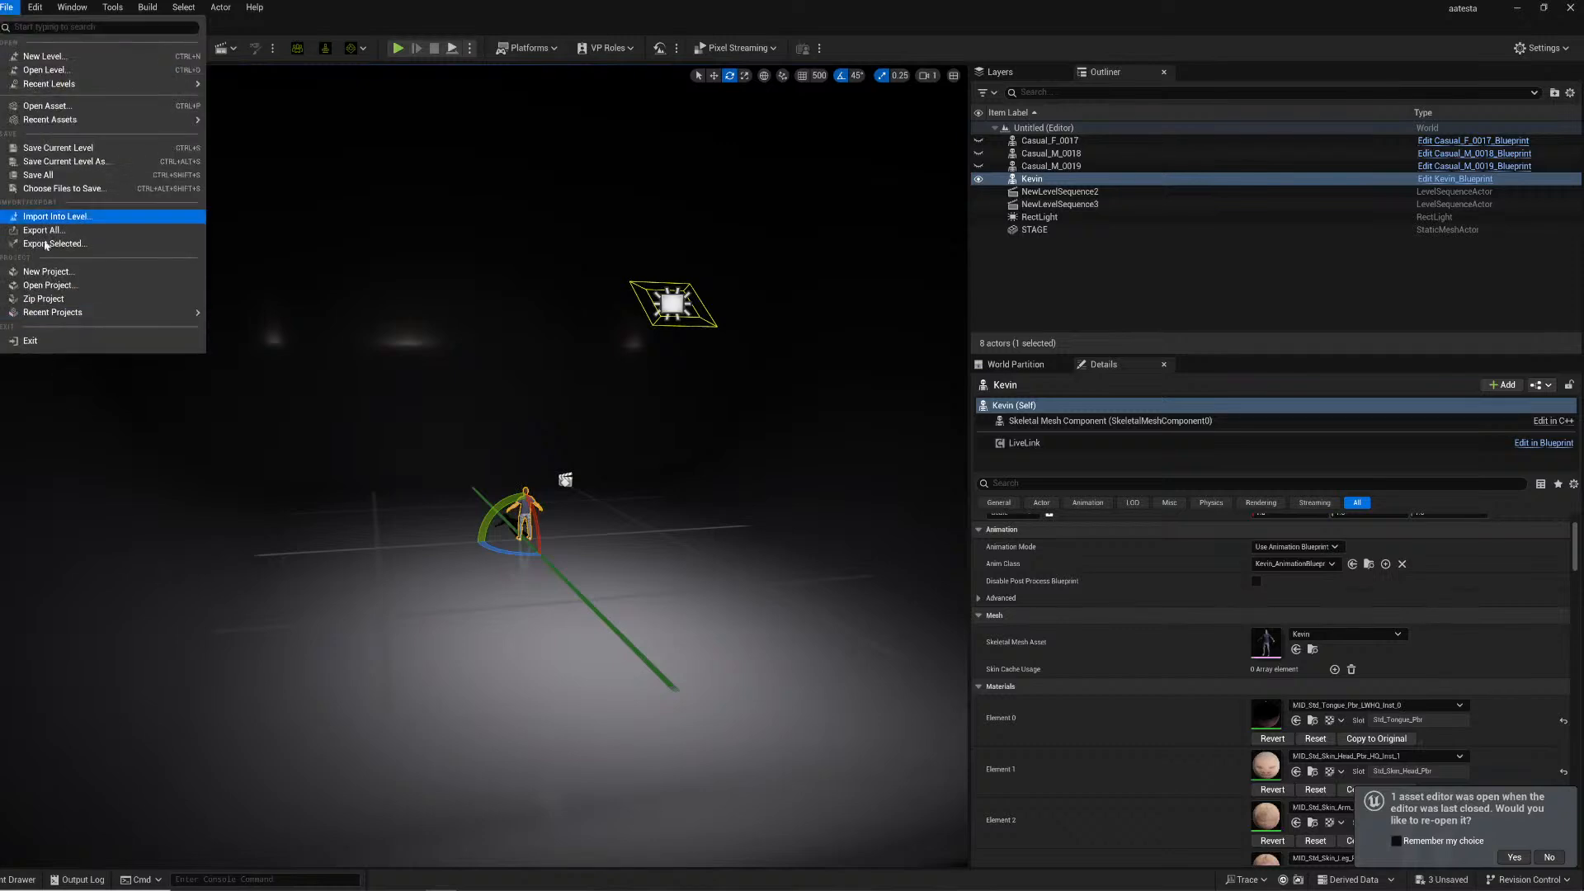
pyautogui.click(62, 162)
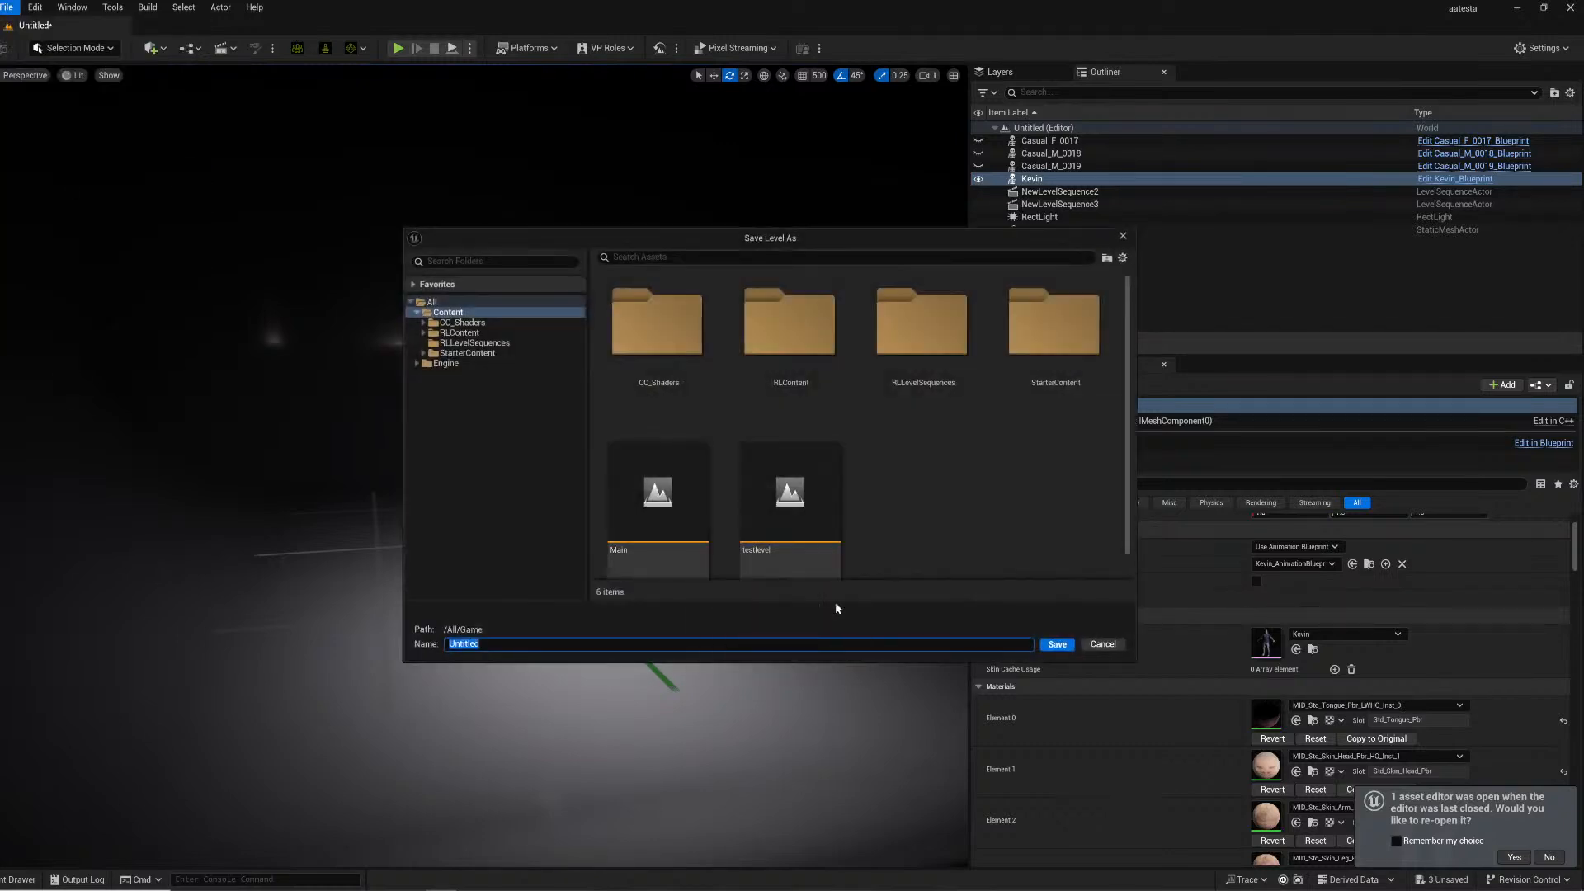
pyautogui.click(1056, 644)
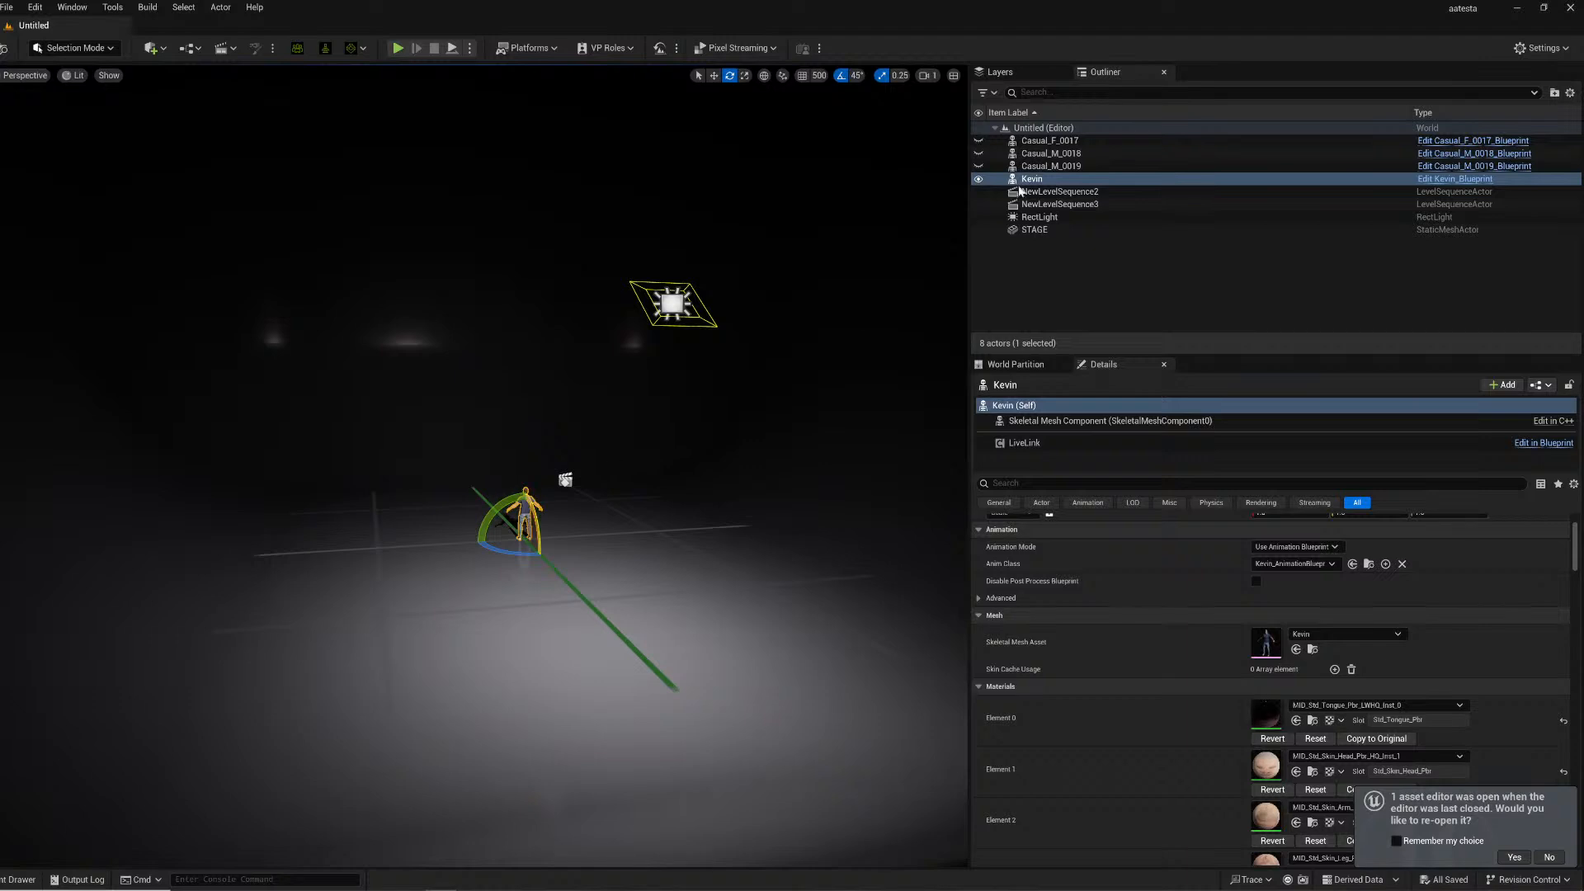
# - Hide the Kevin Live Link actor and enable its Actor Hidden In Game and Hidden In Scene Capture options
pyautogui.click(979, 179)
pyautogui.click(1053, 484)
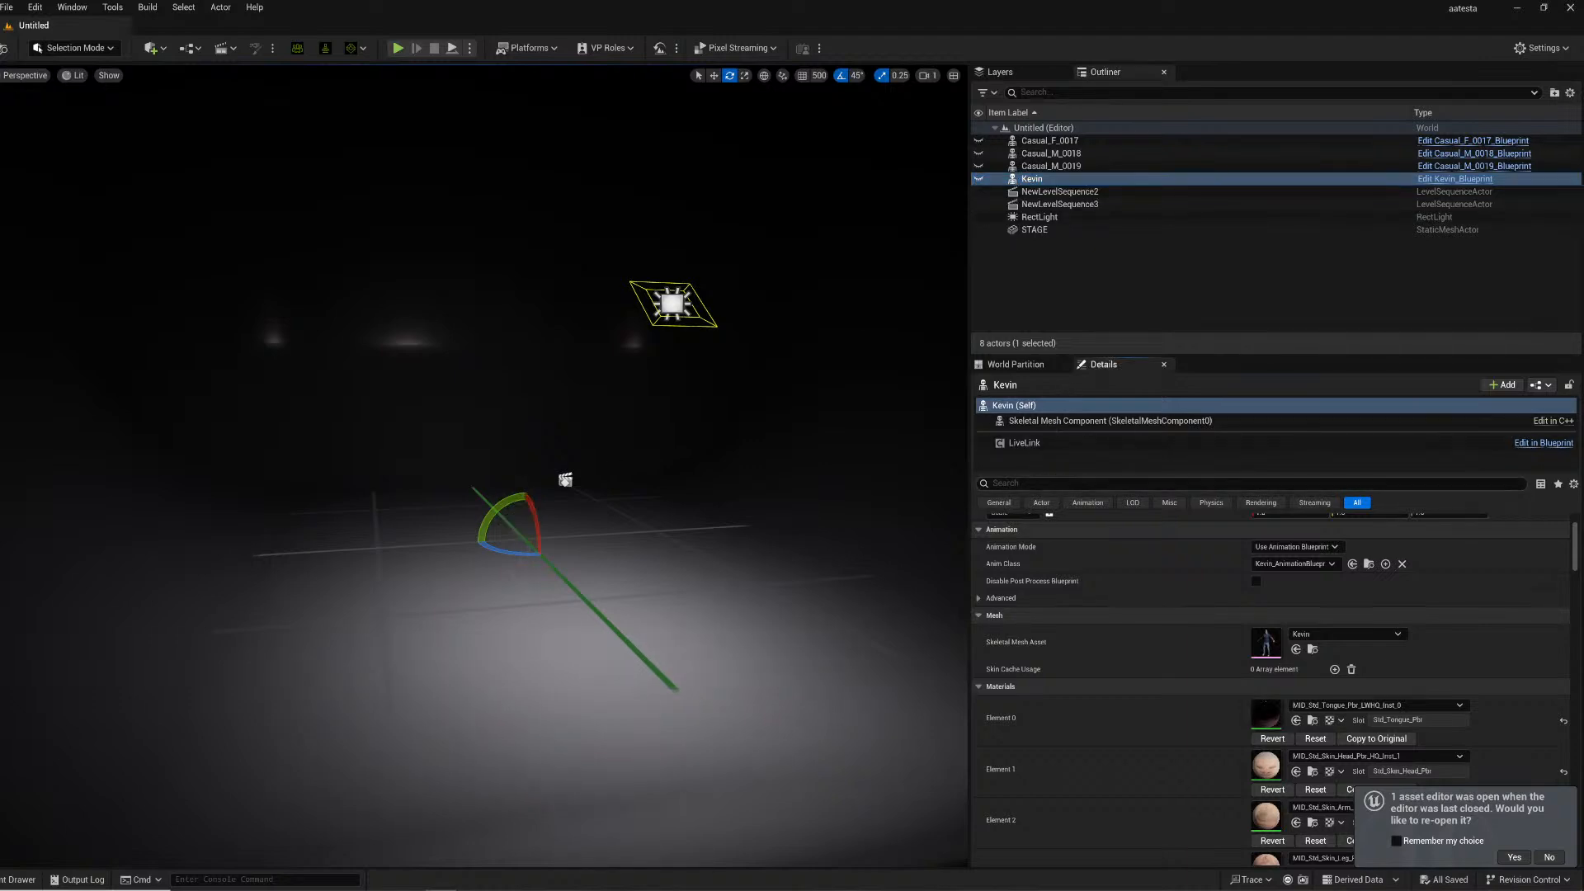
pyautogui.write('H')
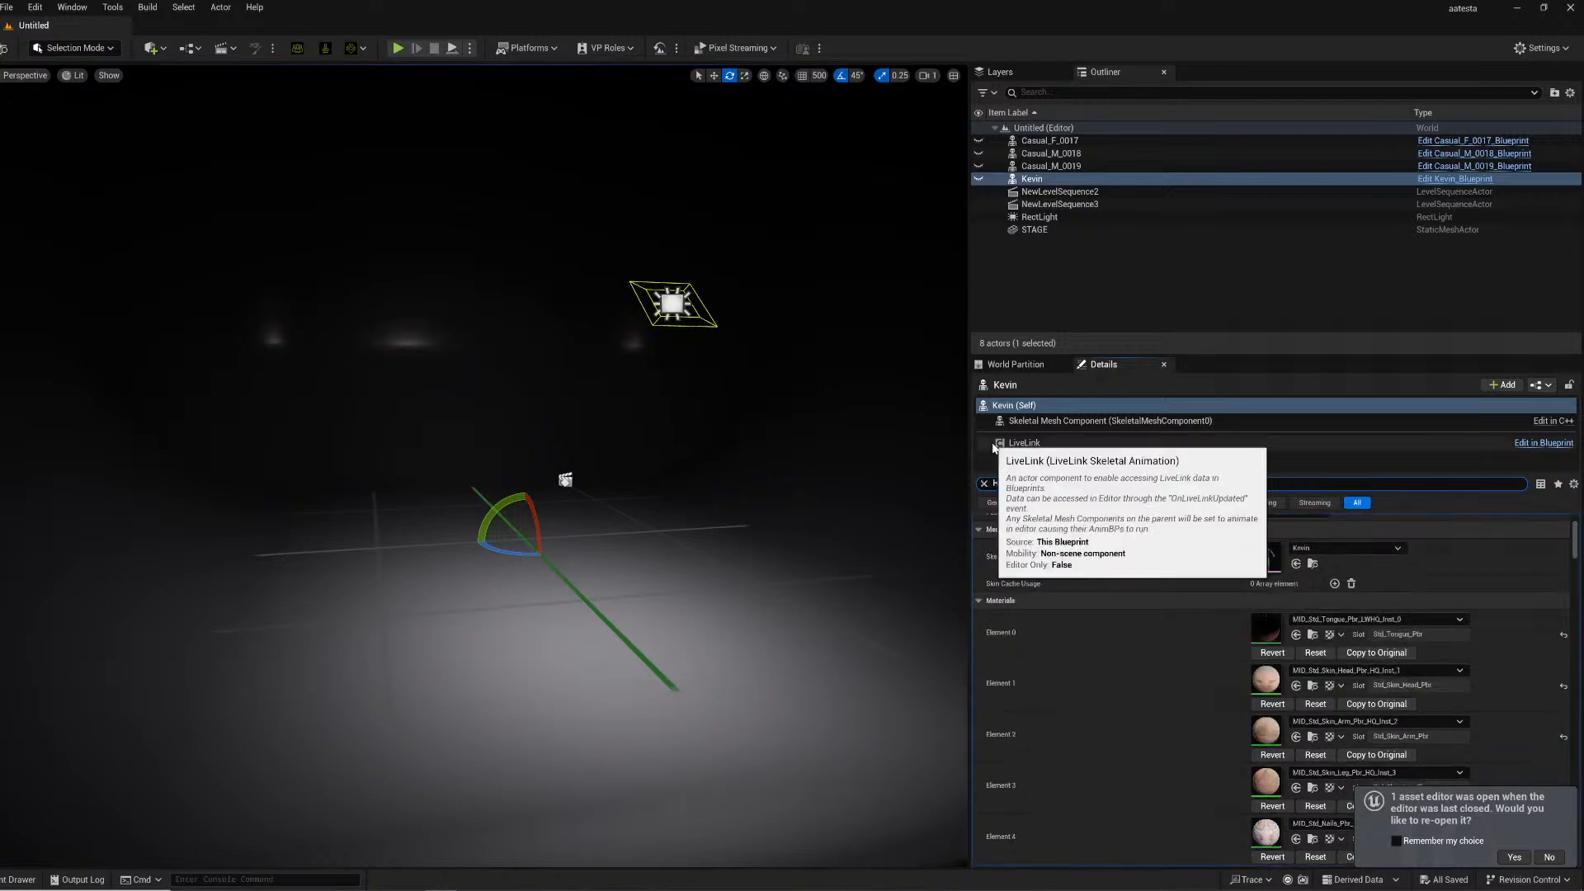
pyautogui.write('IDDEN')
pyautogui.click(1260, 659)
pyautogui.click(1259, 694)
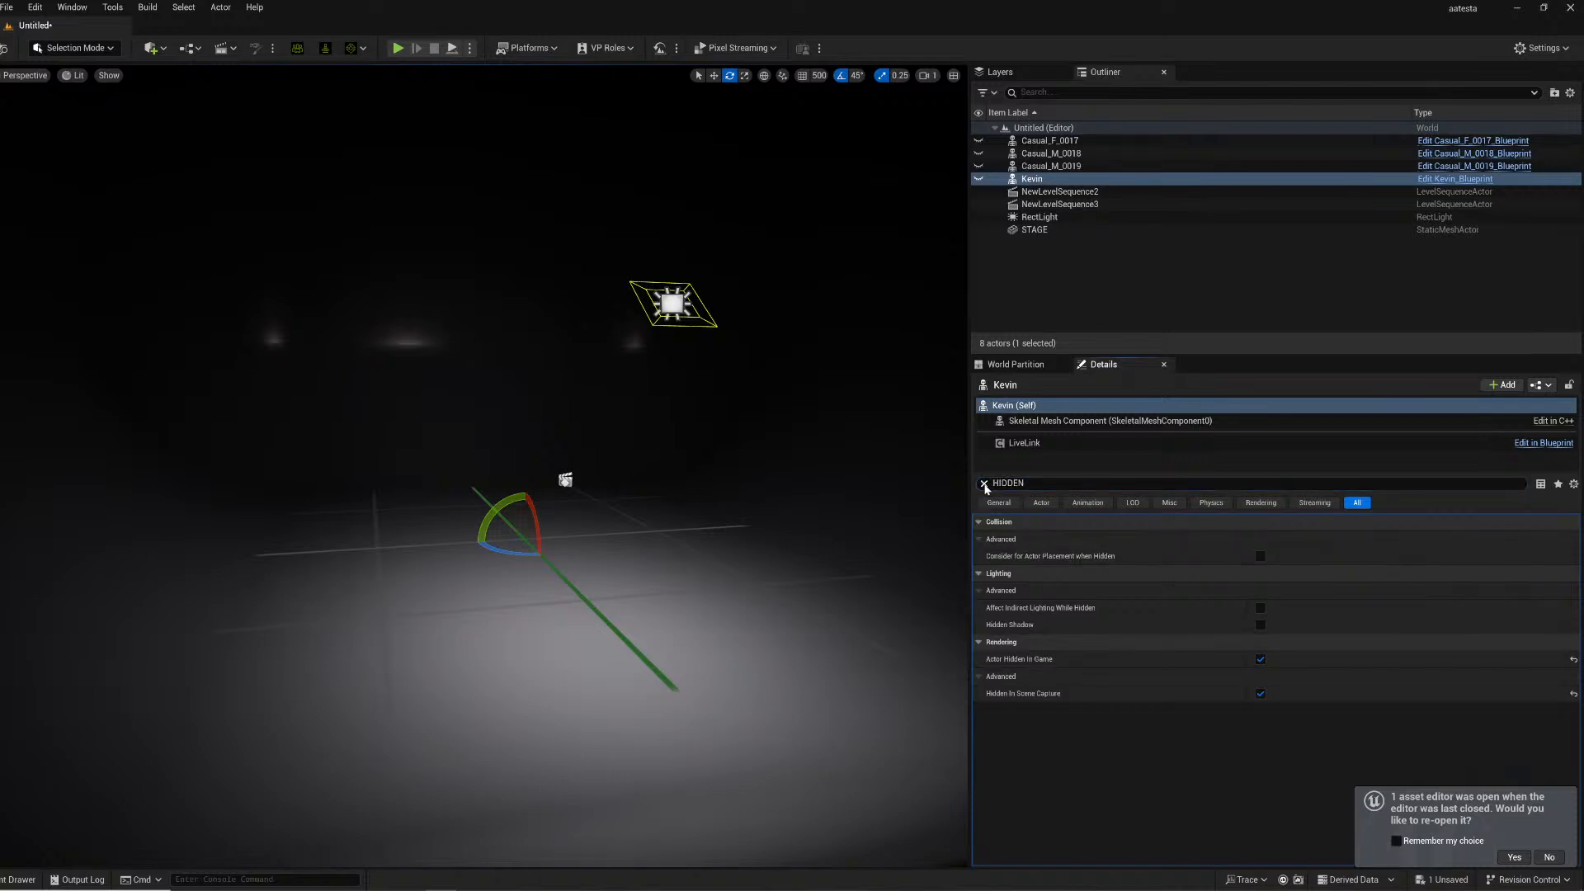
pyautogui.click(984, 484)
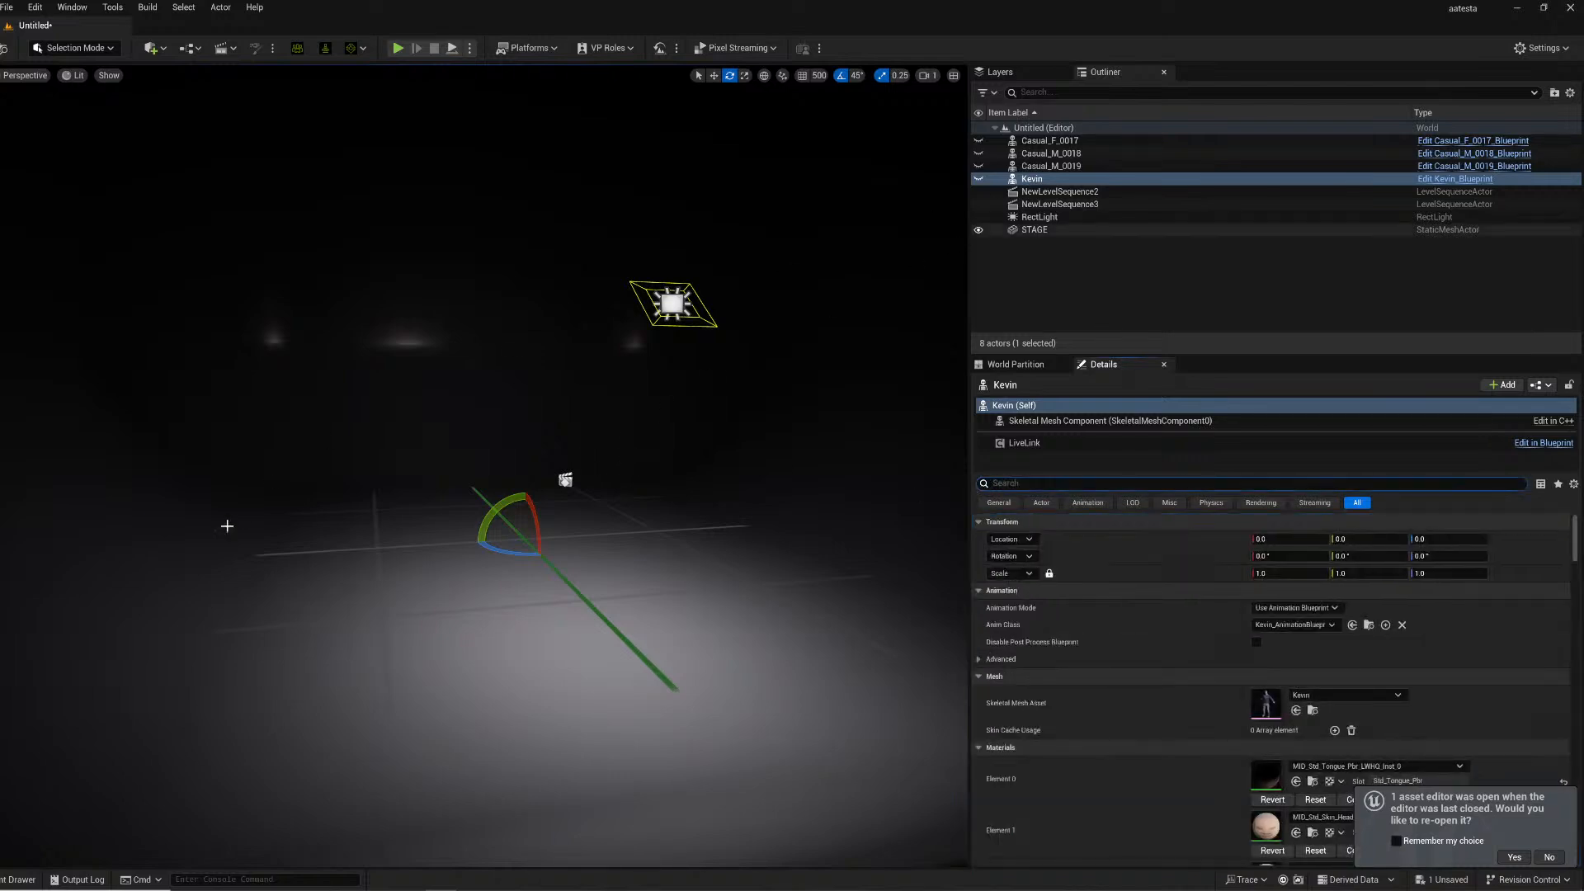
# - Open NewLevelSequence3 in Sequencer from the cinematics list
pyautogui.click(152, 47)
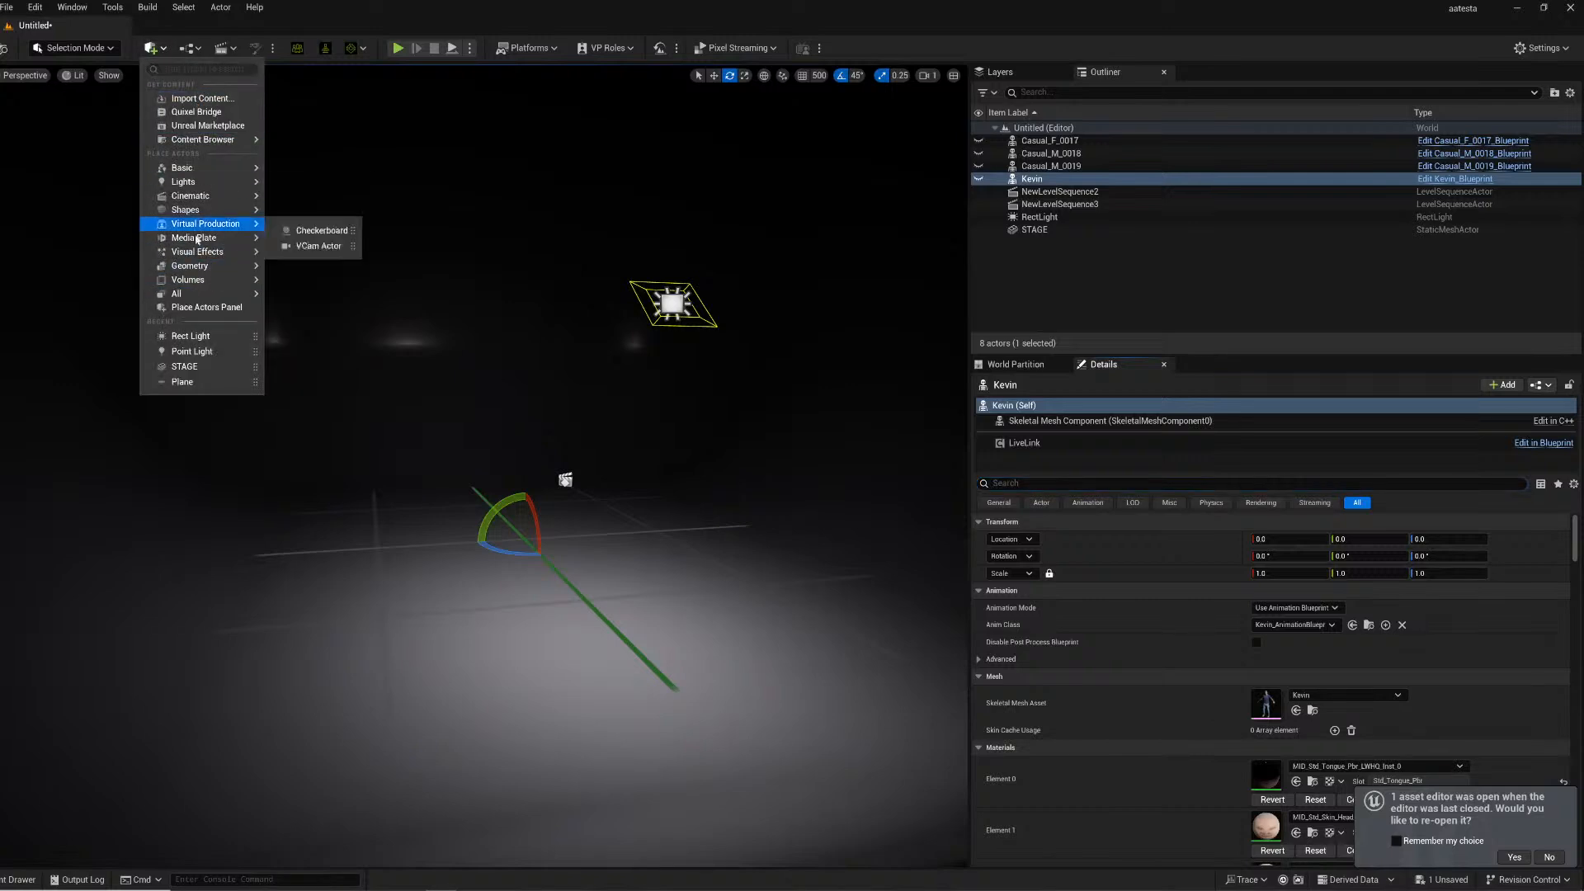
pyautogui.click(223, 48)
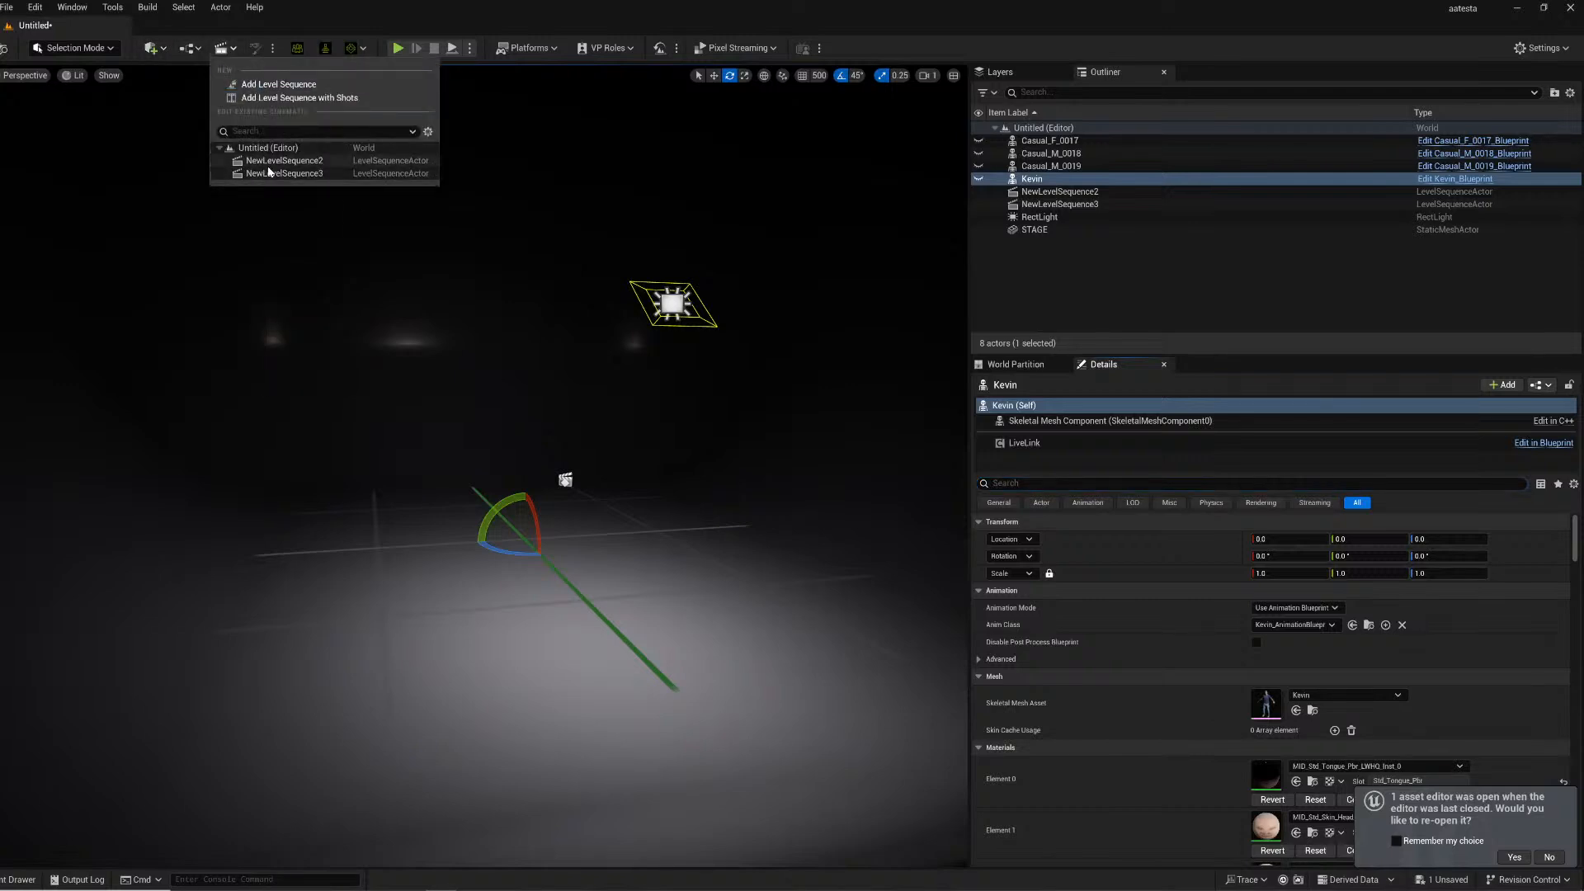
pyautogui.click(264, 157)
pyautogui.click(228, 50)
pyautogui.click(254, 174)
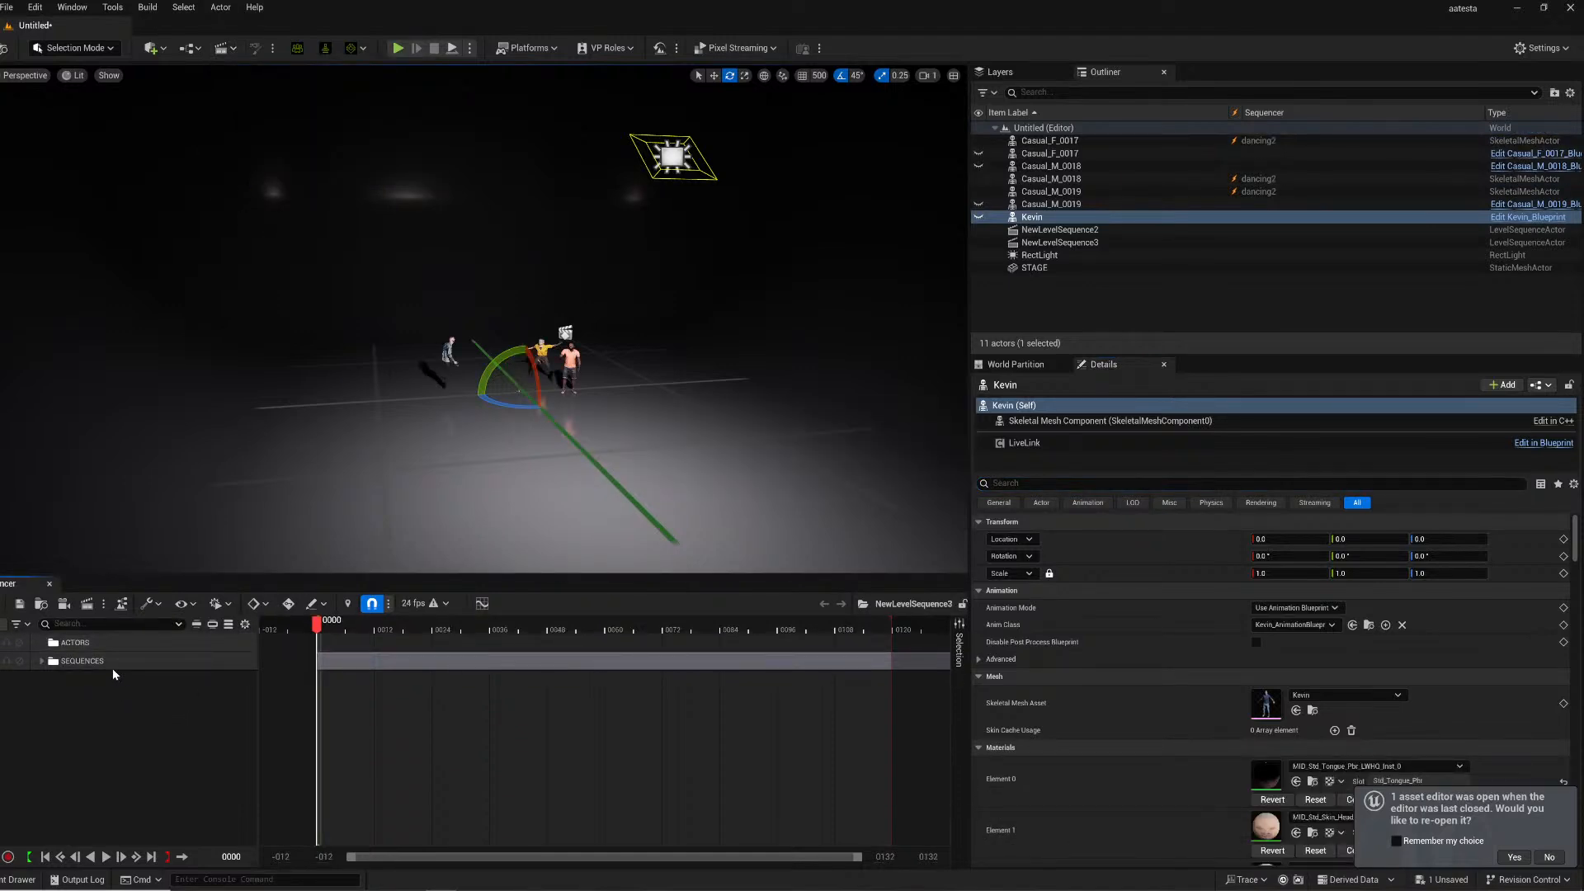
# - Add a subsequence track inside the SEQUENCES folder
pyautogui.click(46, 662)
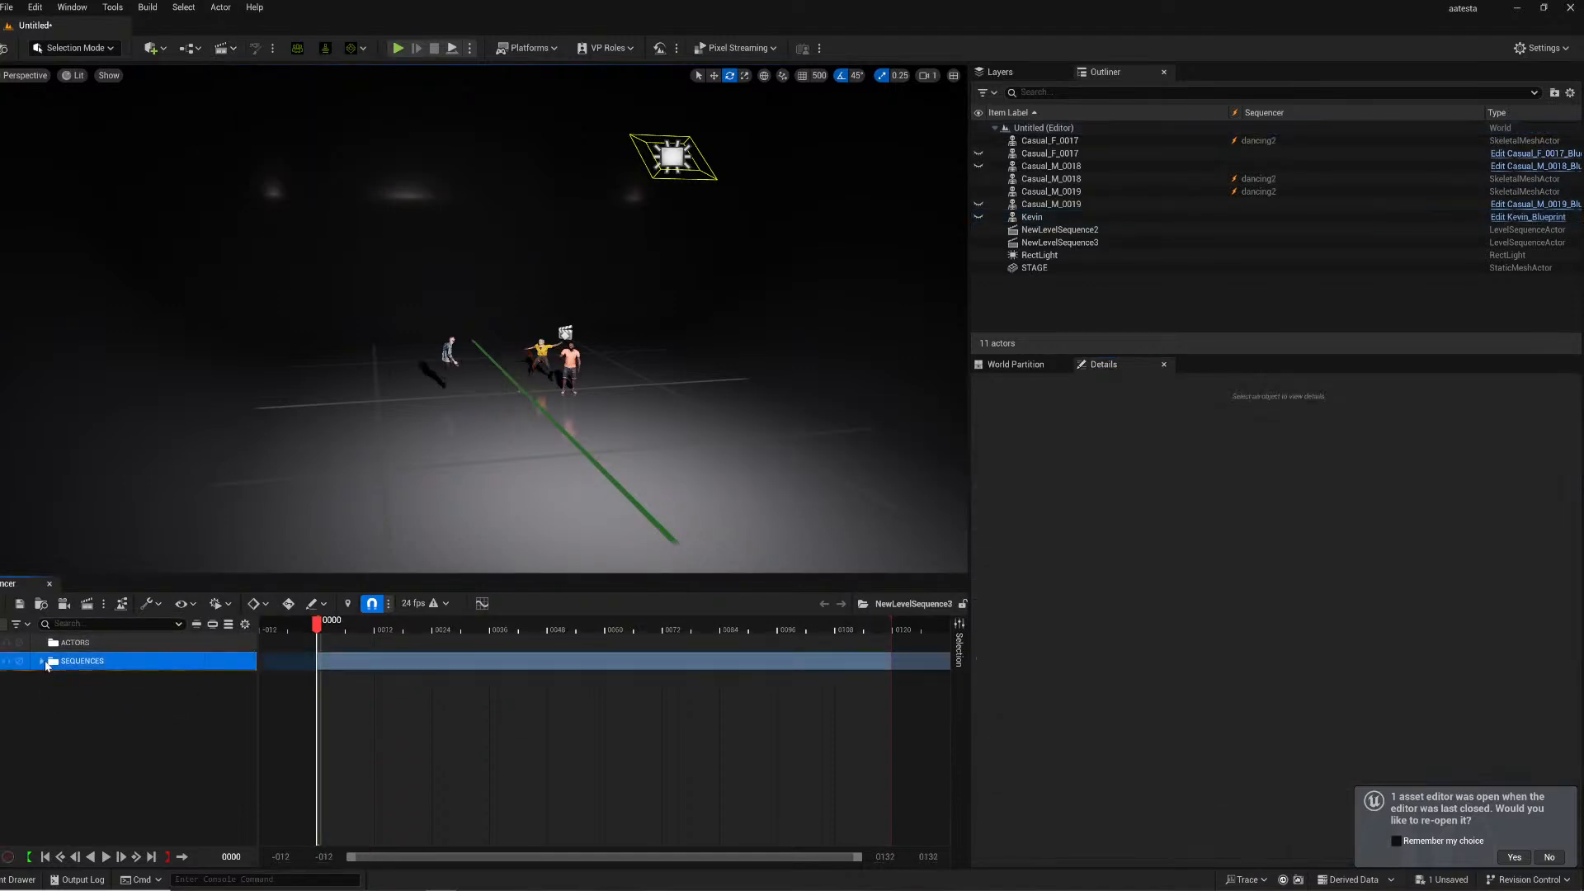
pyautogui.click(42, 661)
pyautogui.click(101, 716)
pyautogui.rightClick(116, 719)
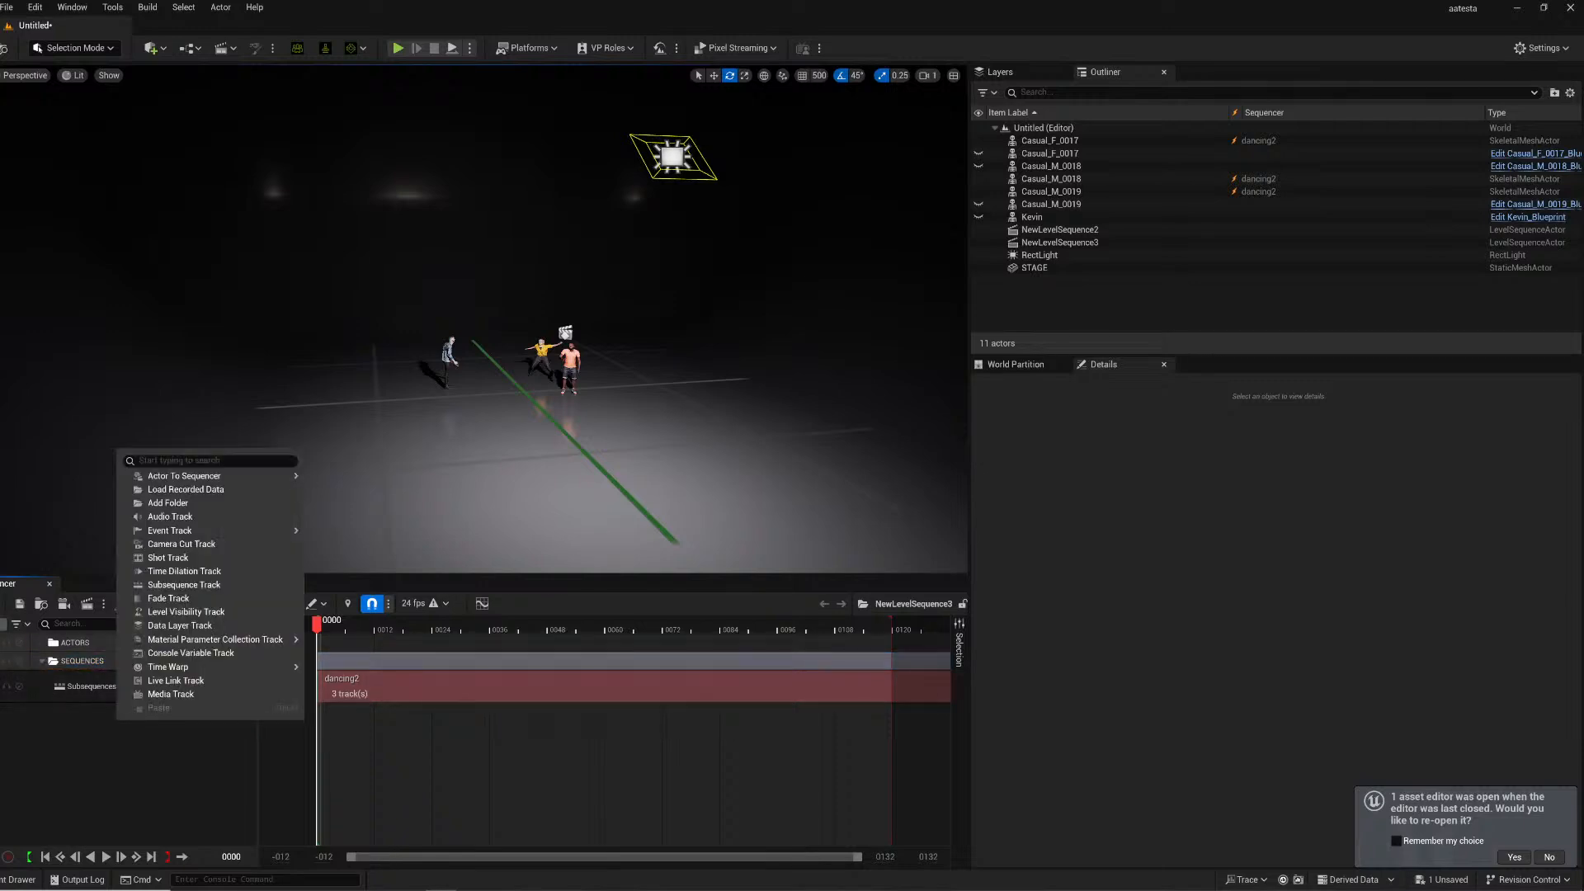
pyautogui.click(3, 625)
pyautogui.moveTo(28, 385)
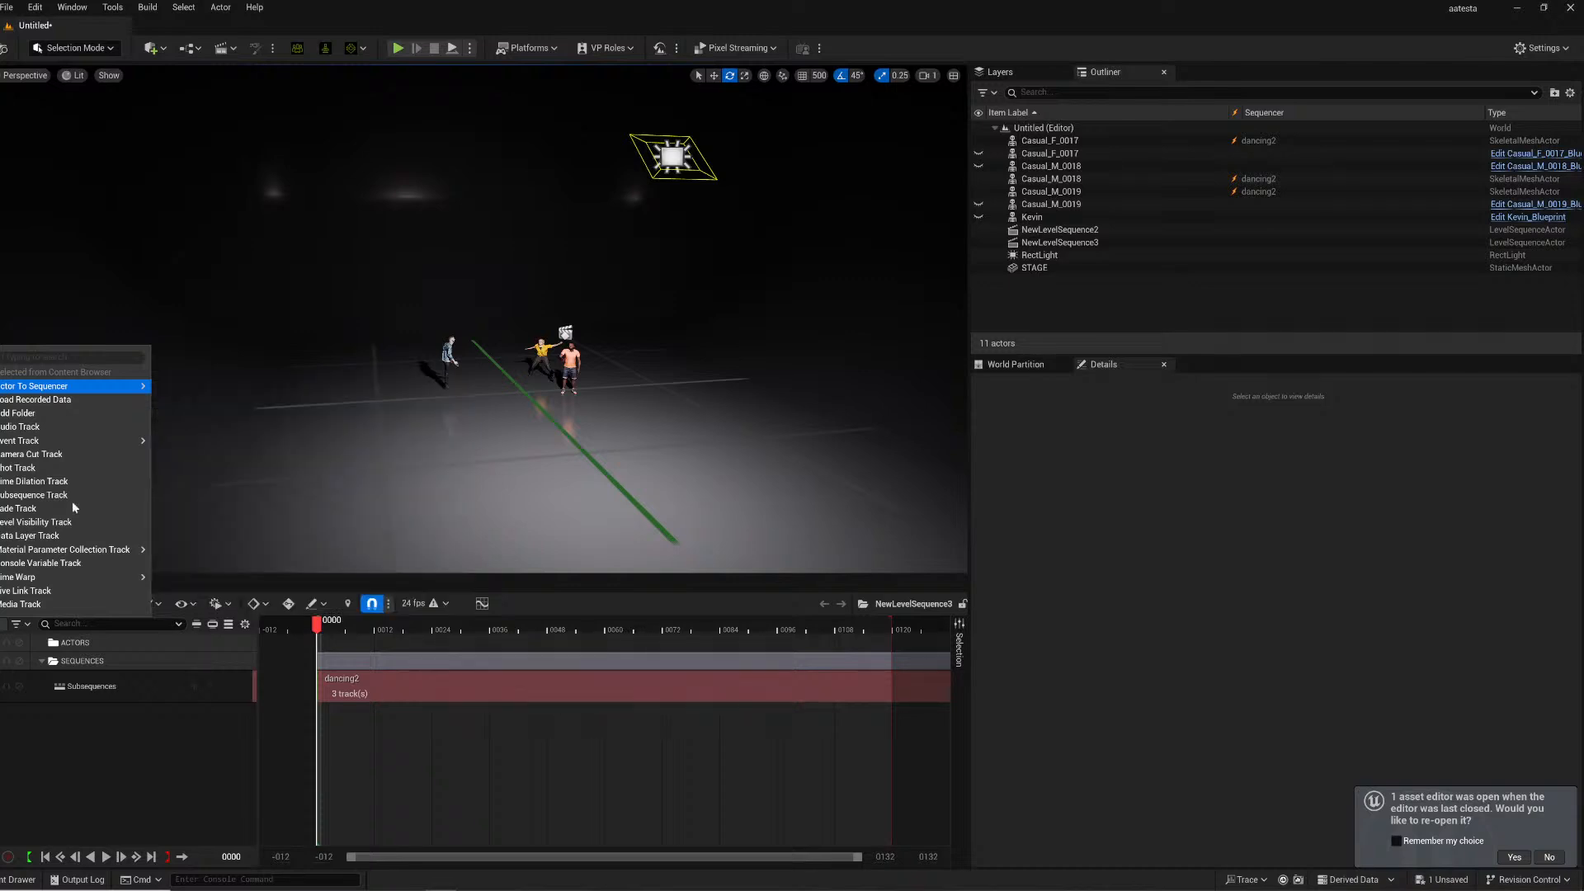
pyautogui.click(39, 497)
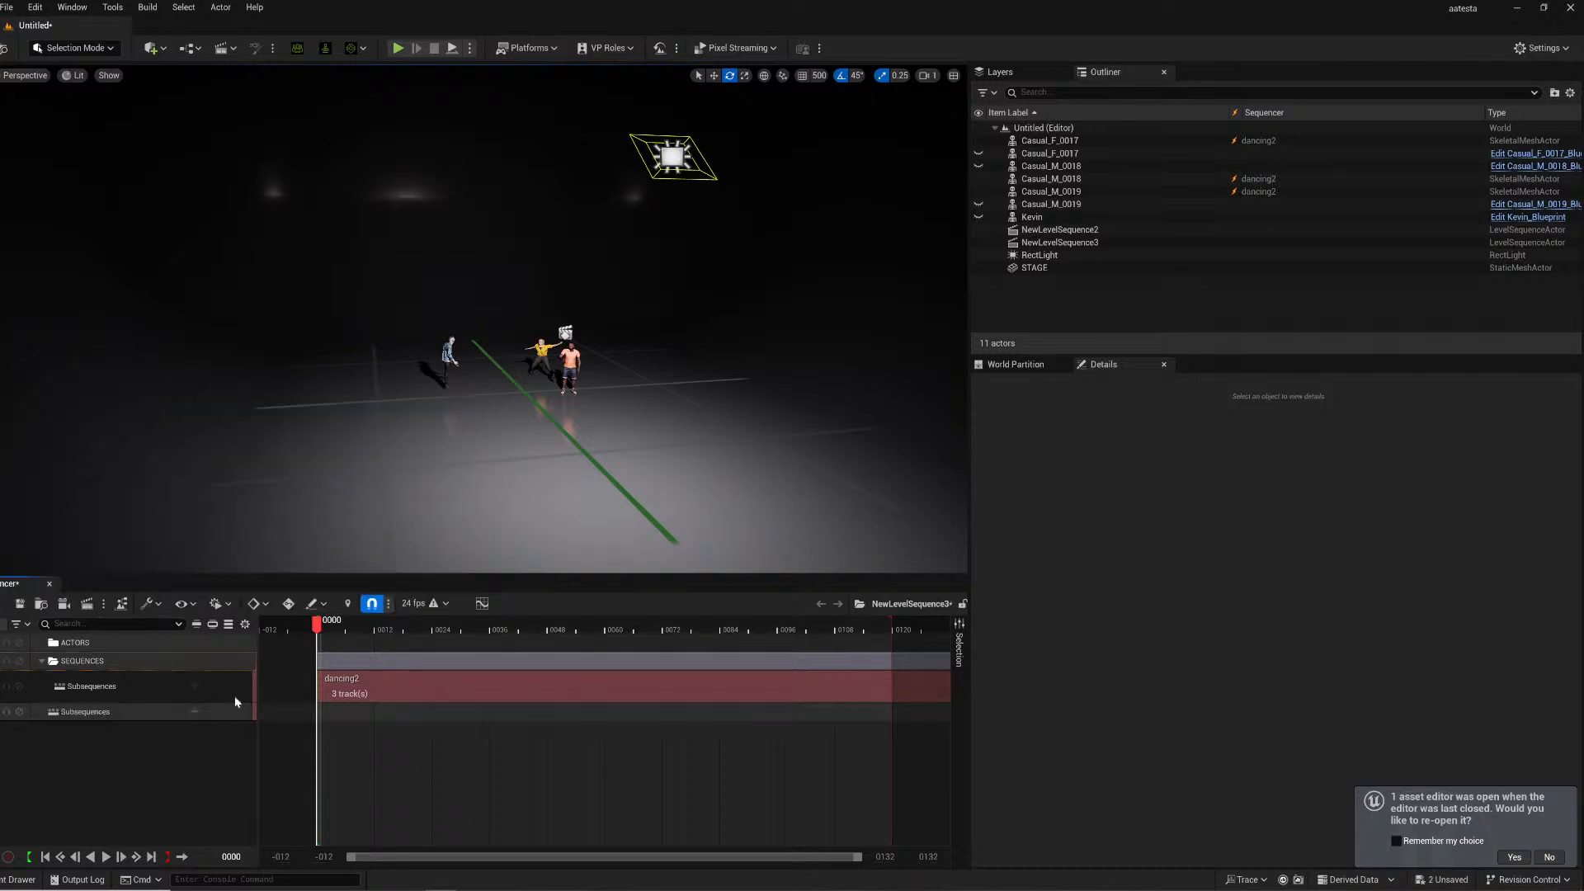
# - Insert RLSequence_2025_02_20-23_42_44 into the new subsequence track
pyautogui.click(196, 712)
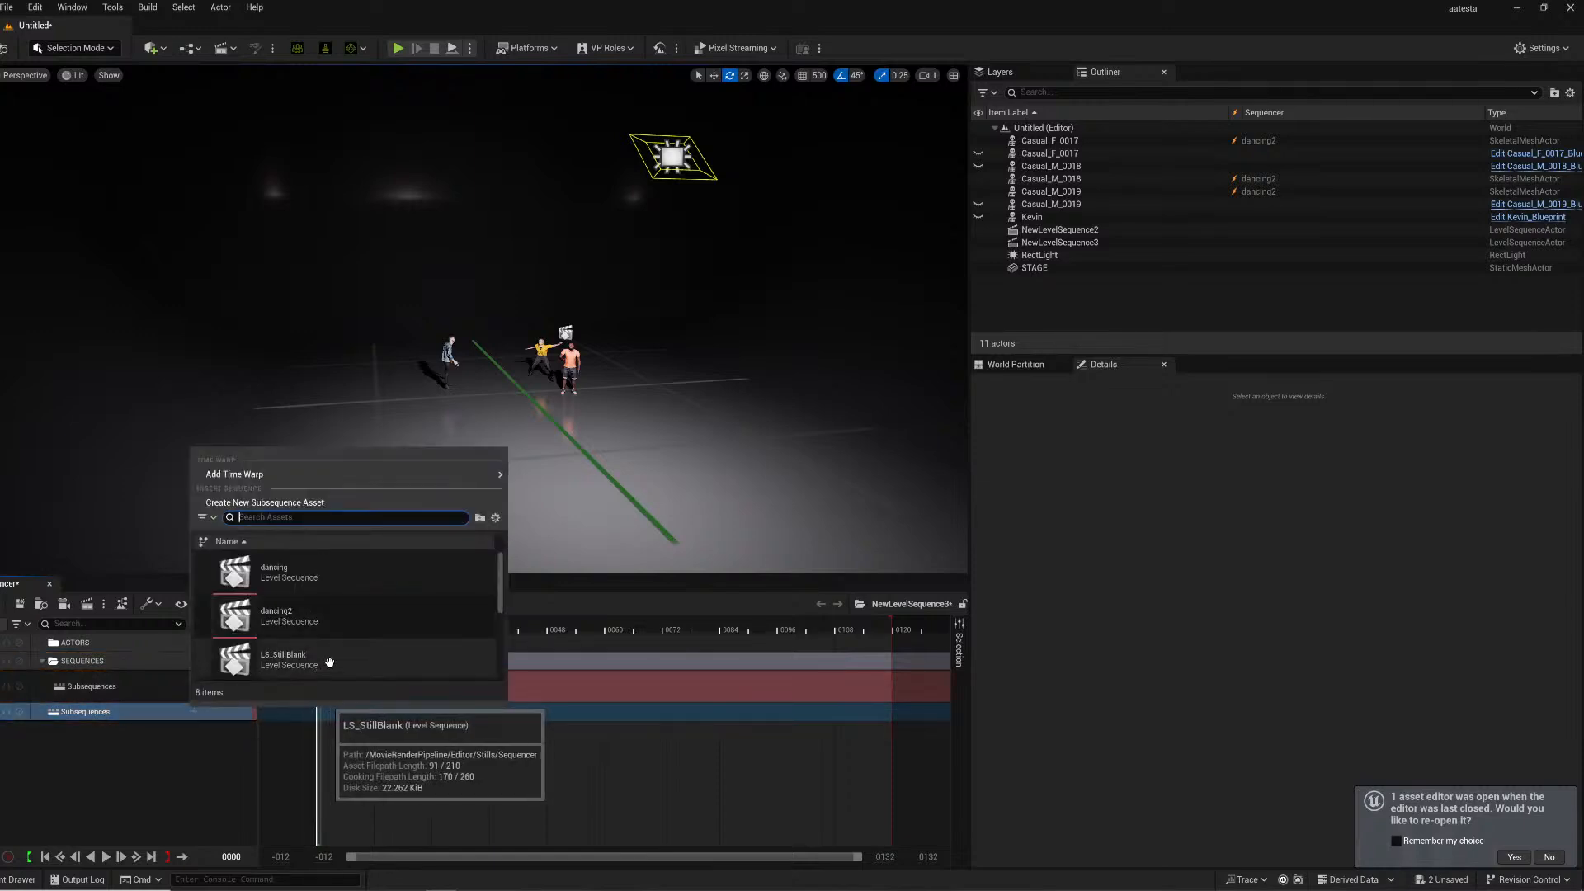
pyautogui.scroll(-3, 321, 659)
pyautogui.scroll(-2, 321, 654)
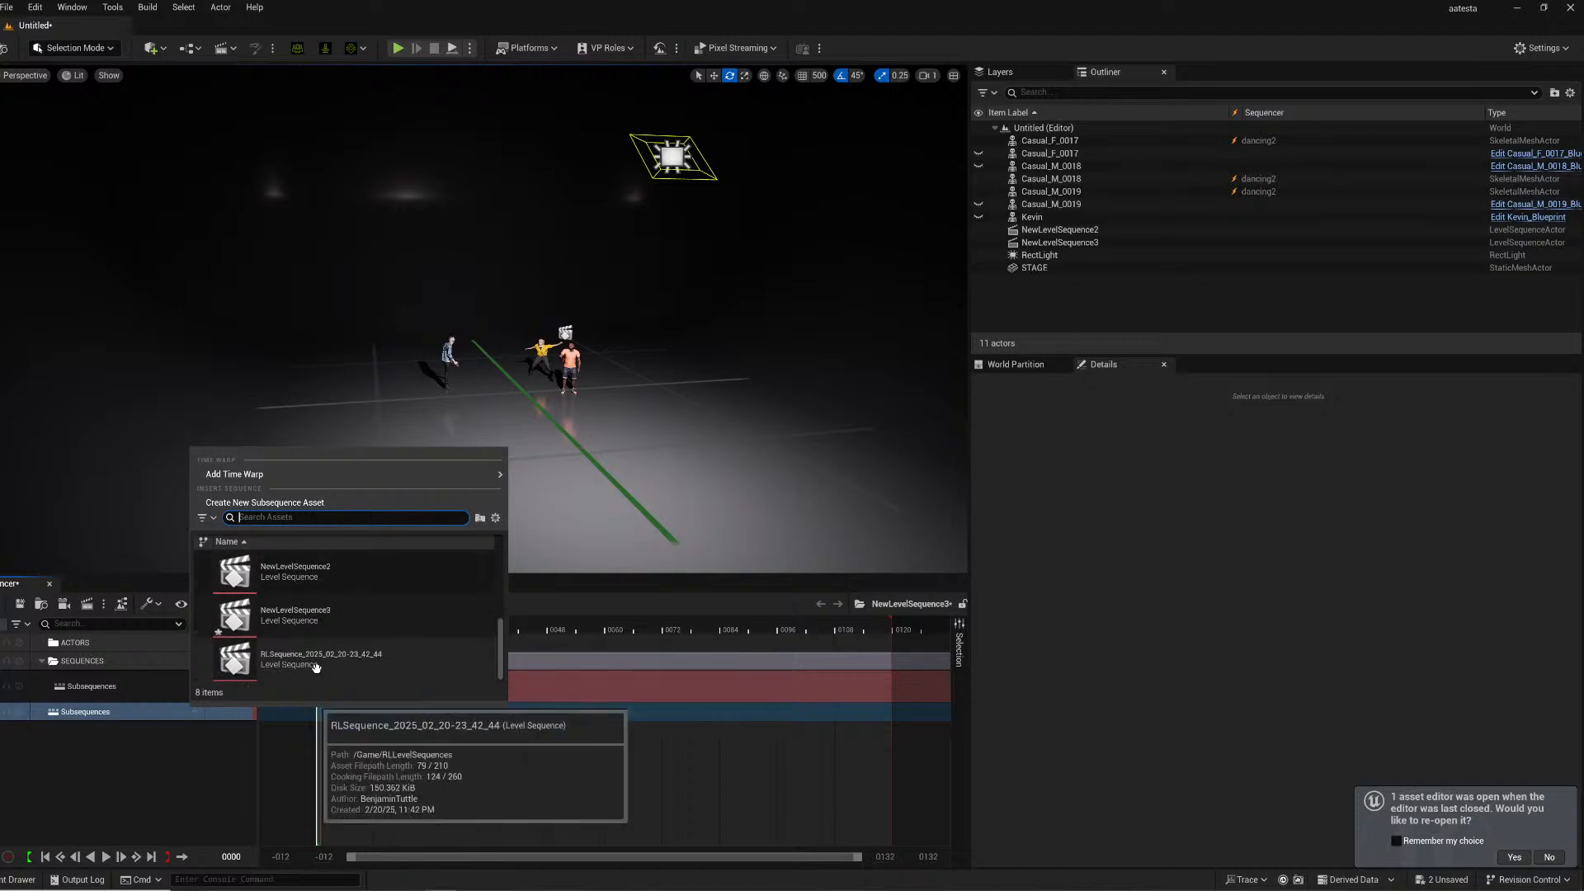
pyautogui.click(320, 654)
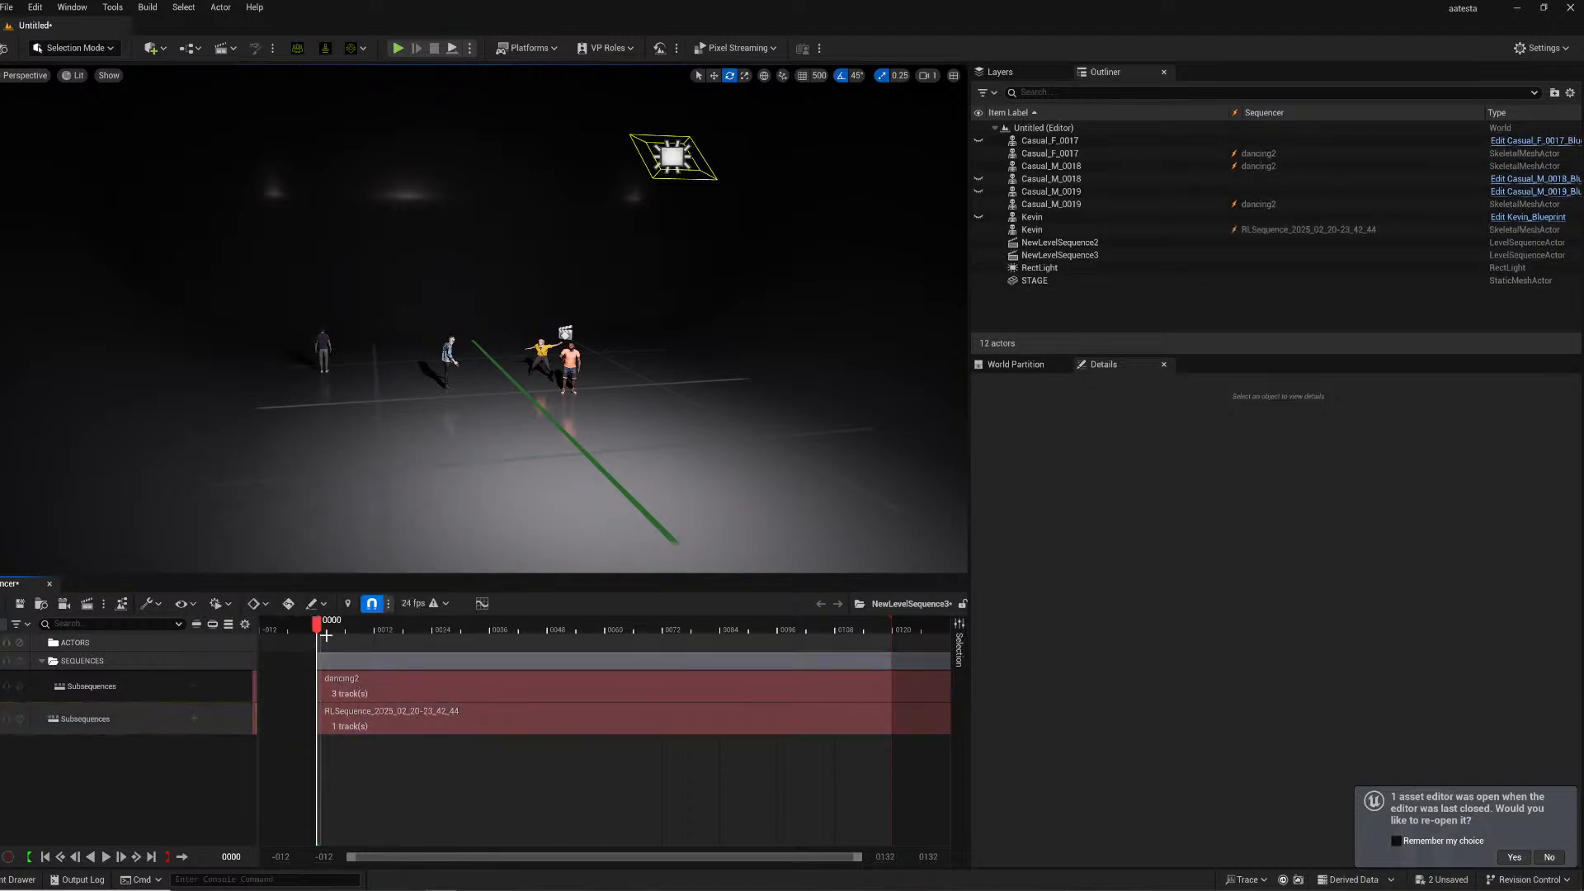
# - Slide the RL sequence section earlier on the timeline and preview playback
pyautogui.moveTo(337, 630); pyautogui.dragTo(631, 637)
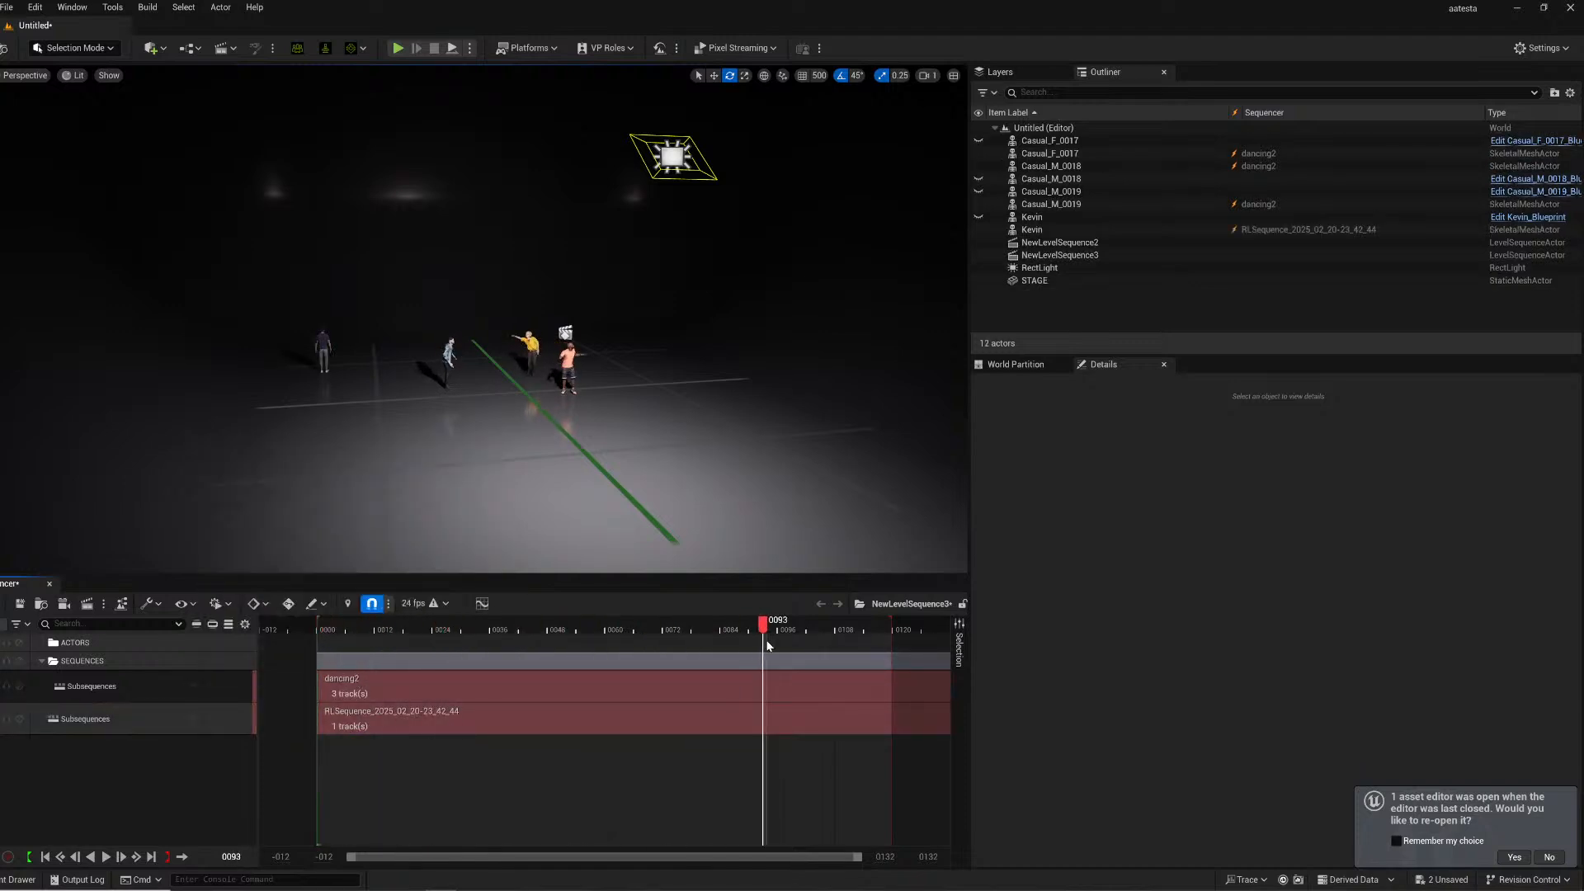
pyautogui.moveTo(868, 646); pyautogui.dragTo(452, 661)
pyautogui.moveTo(520, 721); pyautogui.dragTo(385, 715)
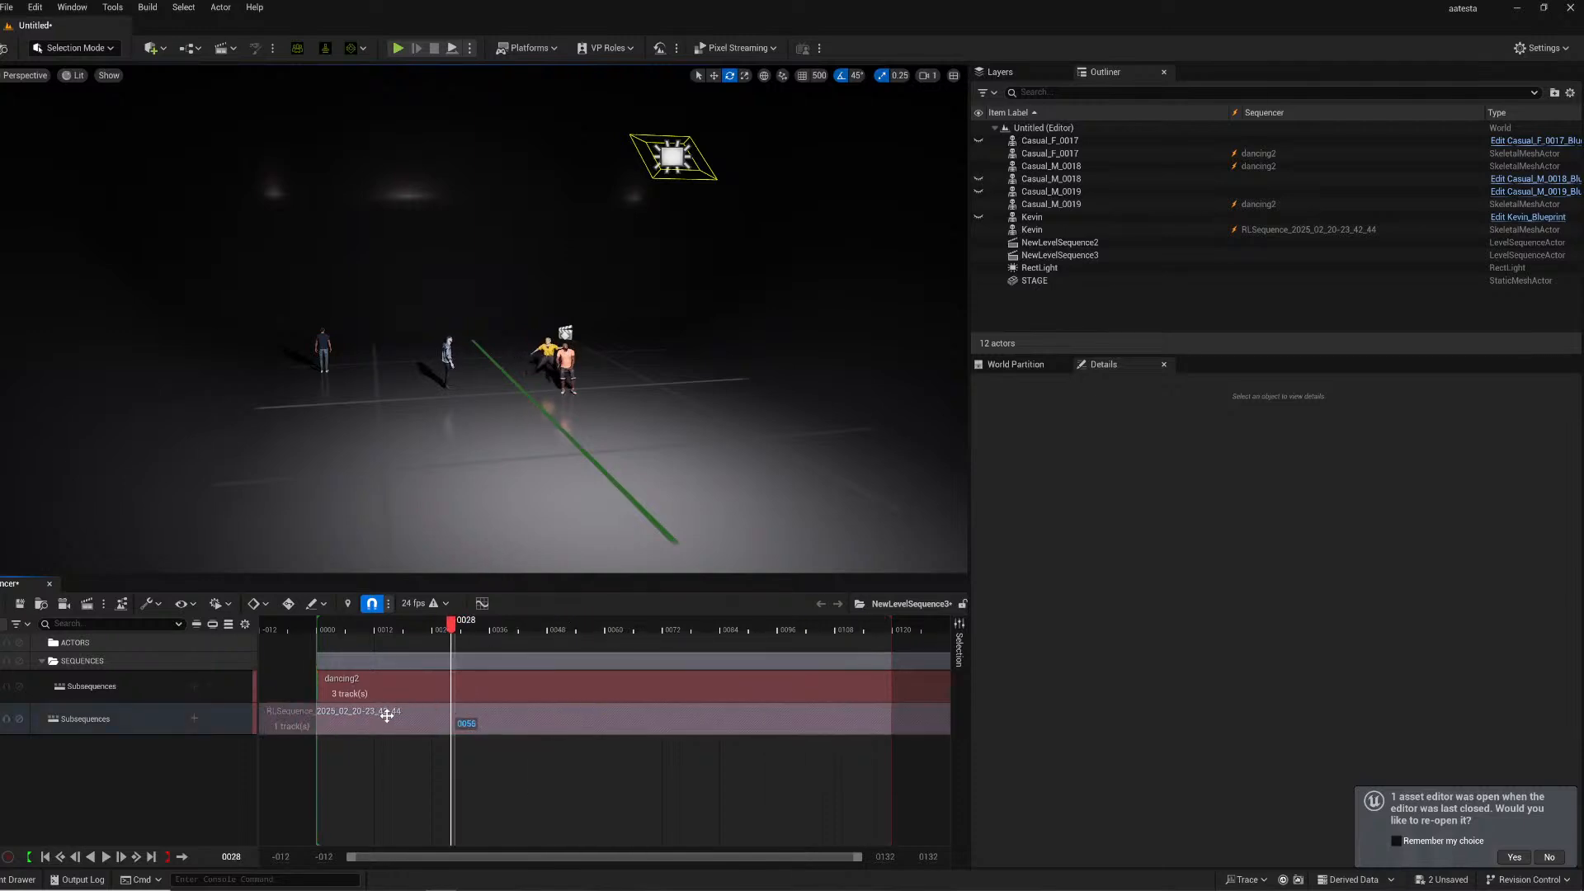
pyautogui.press('space')
pyautogui.press('space')
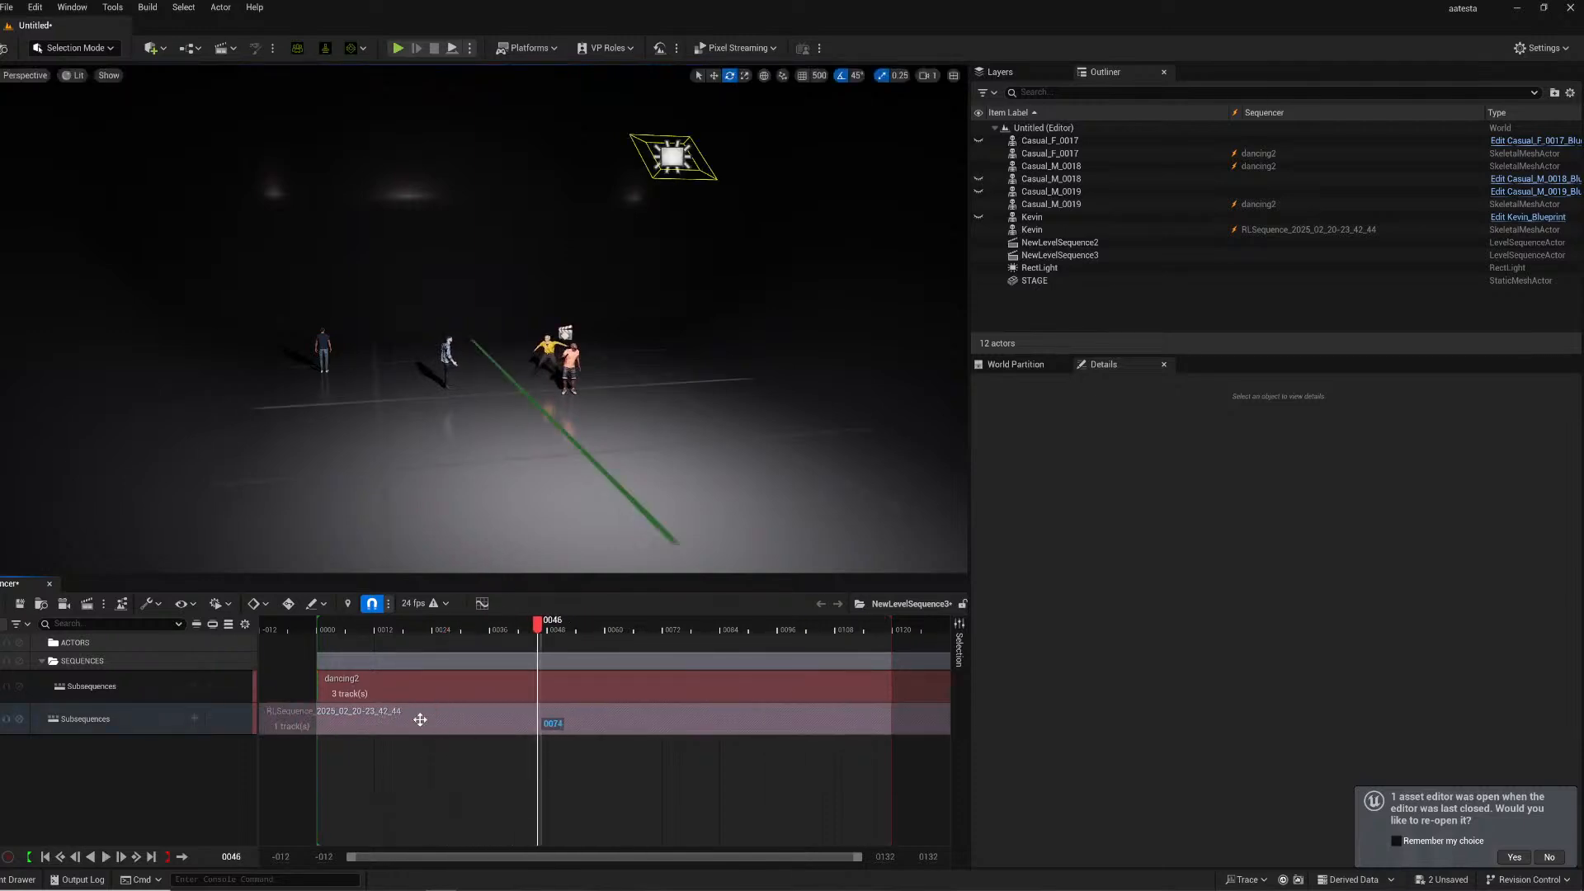
# - Delete the added subsequence track from the sequence
pyautogui.click(127, 705)
pyautogui.press('Delete')
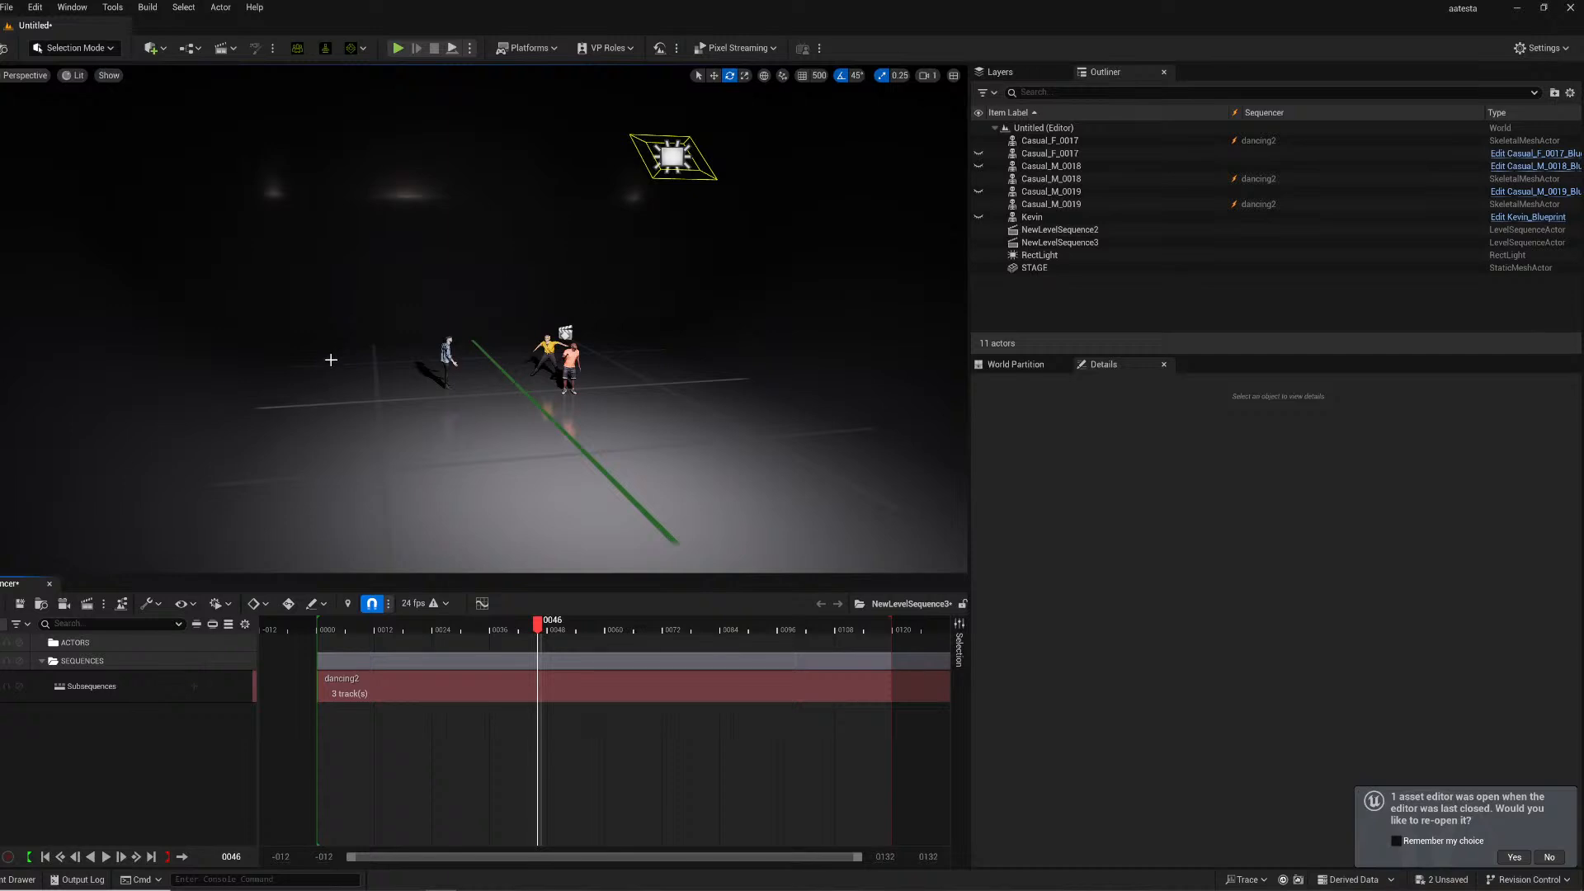
# - Delete the Kevin Live Link blueprint actor from the level
pyautogui.click(358, 386)
pyautogui.press('w')
pyautogui.moveTo(358, 386); pyautogui.dragTo(425, 454, button='right')
pyautogui.click(20, 879)
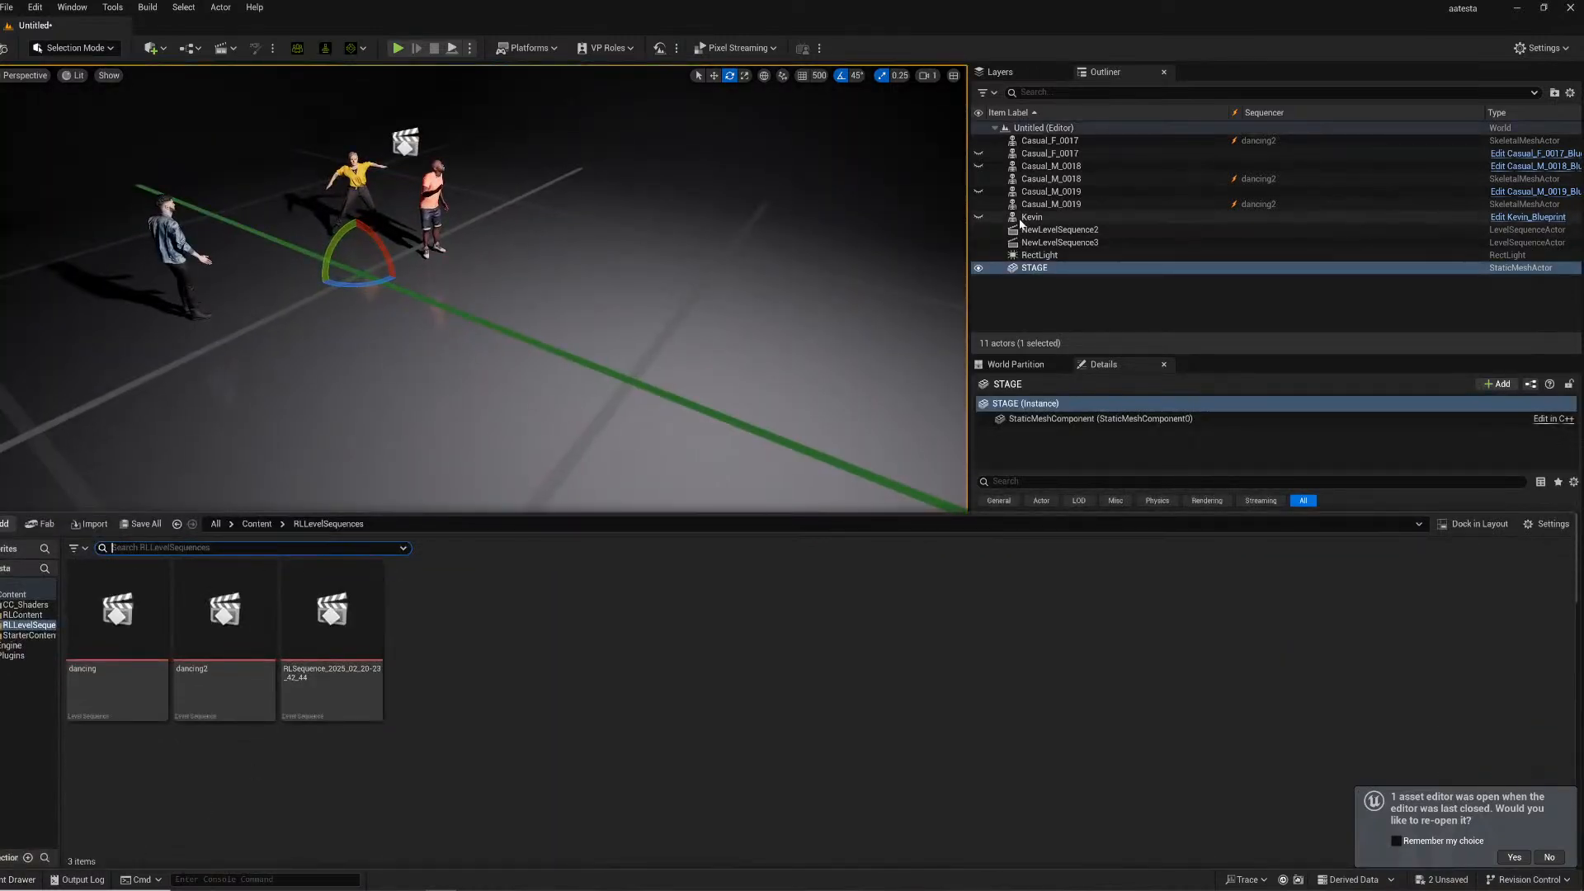
pyautogui.click(1033, 217)
pyautogui.press('Delete')
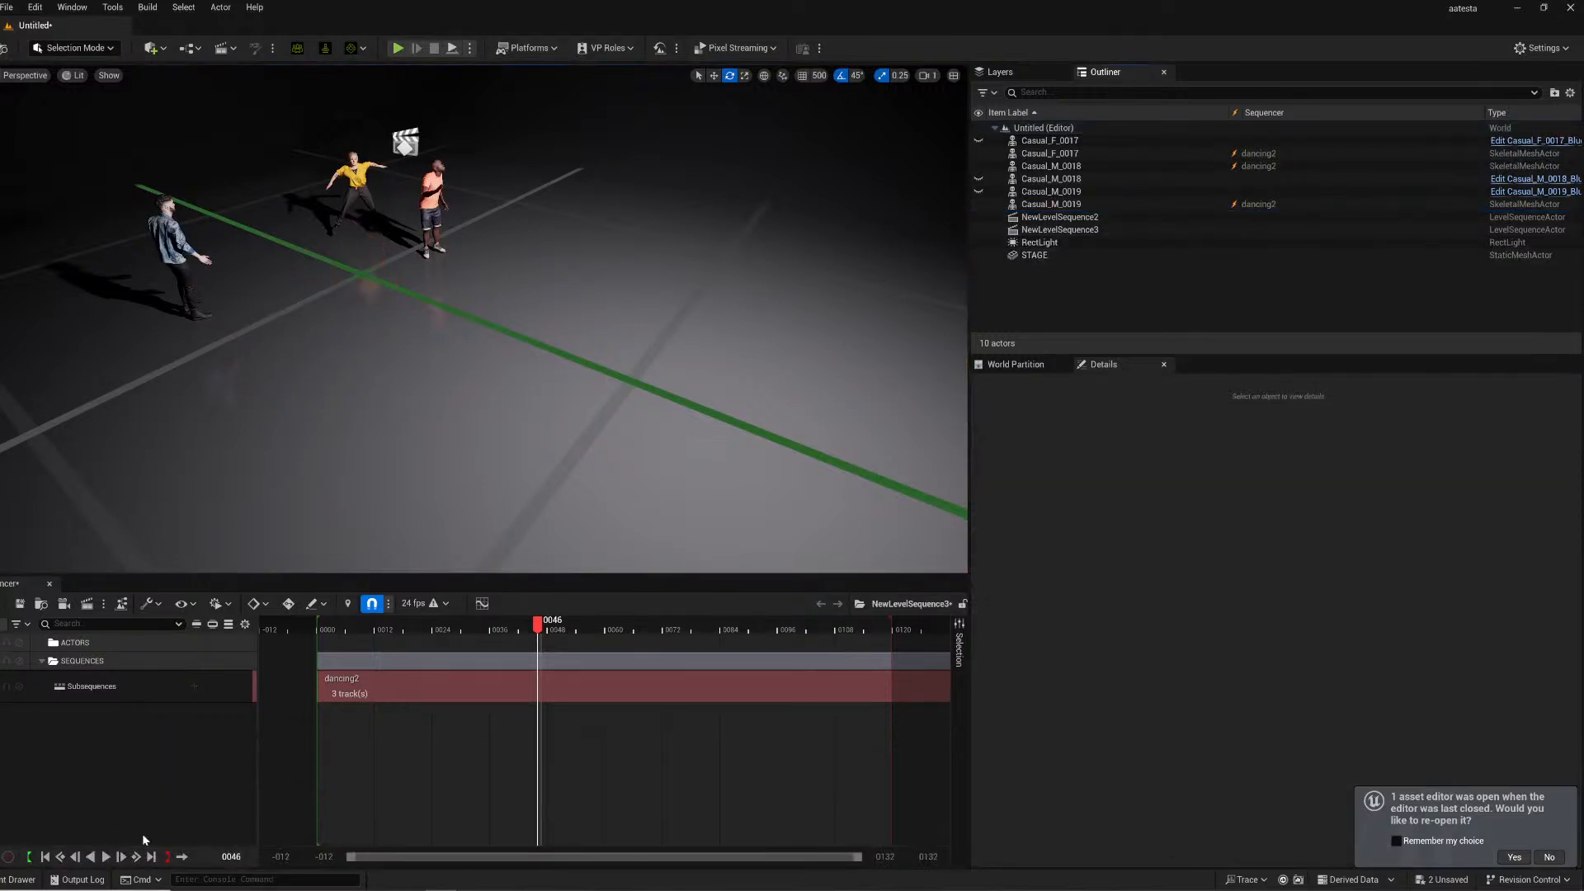
# - Place Kevin's skeletal mesh from the RLContent Kevin folder into the level beside the dancers
pyautogui.click(12, 877)
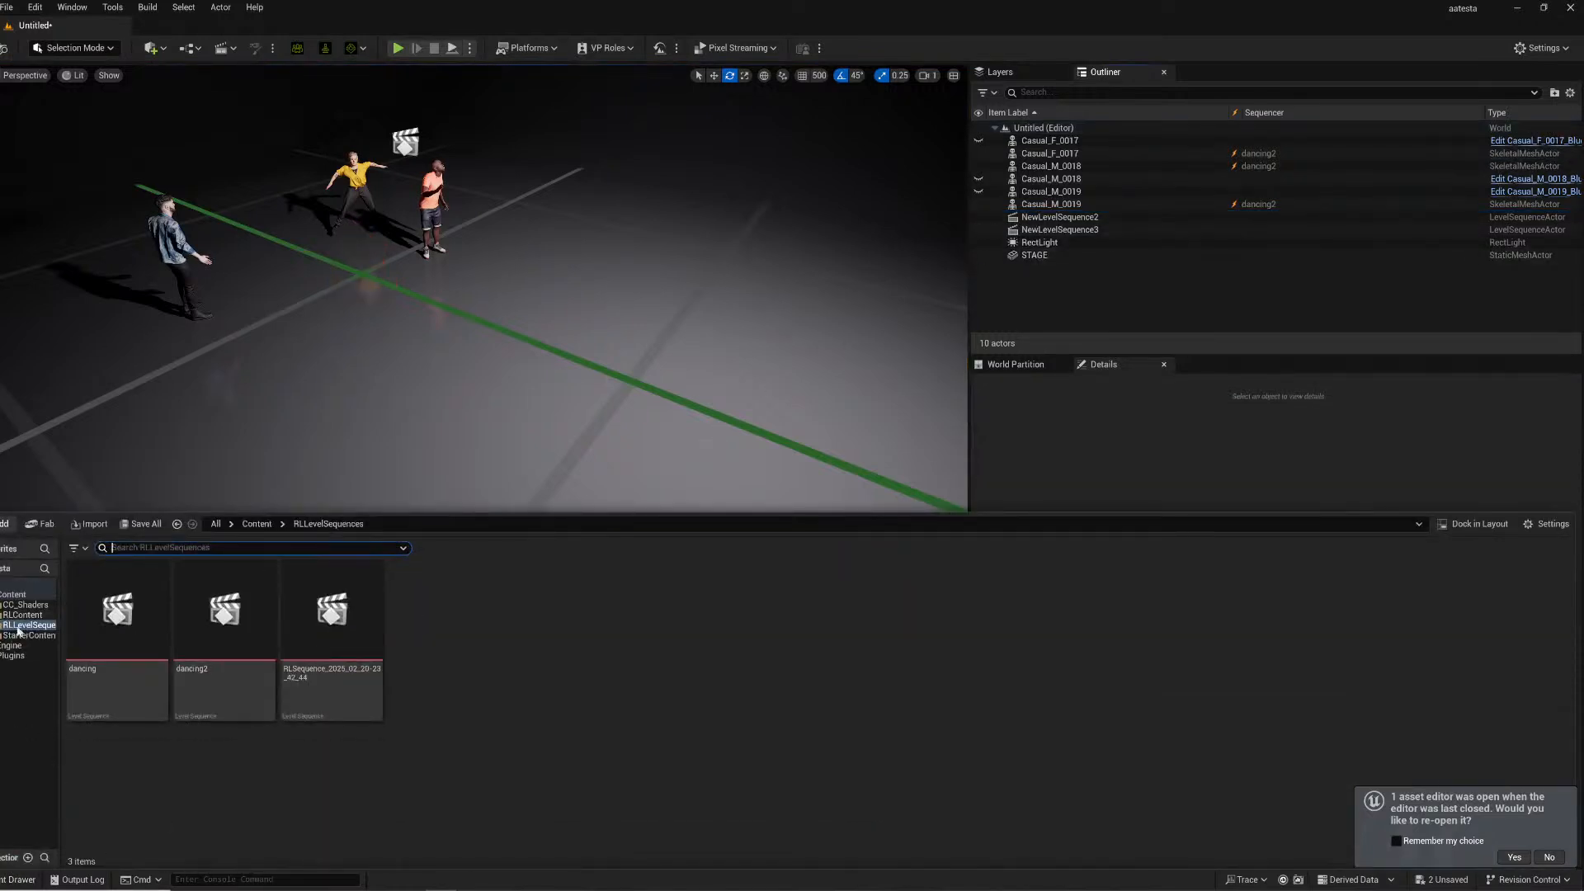
pyautogui.click(20, 594)
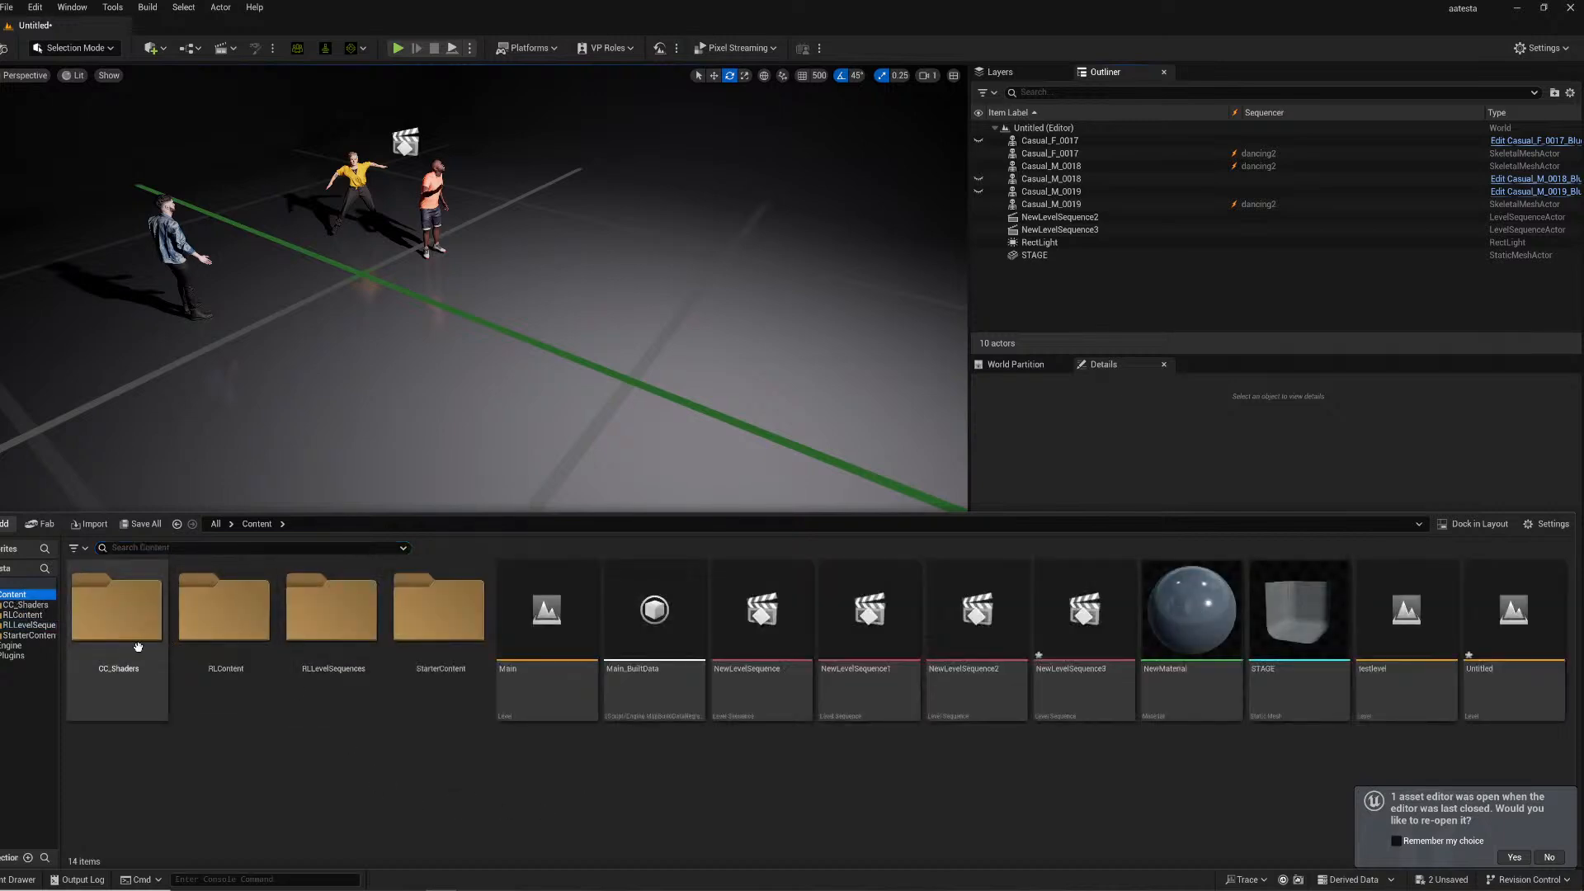
pyautogui.doubleClick(123, 619)
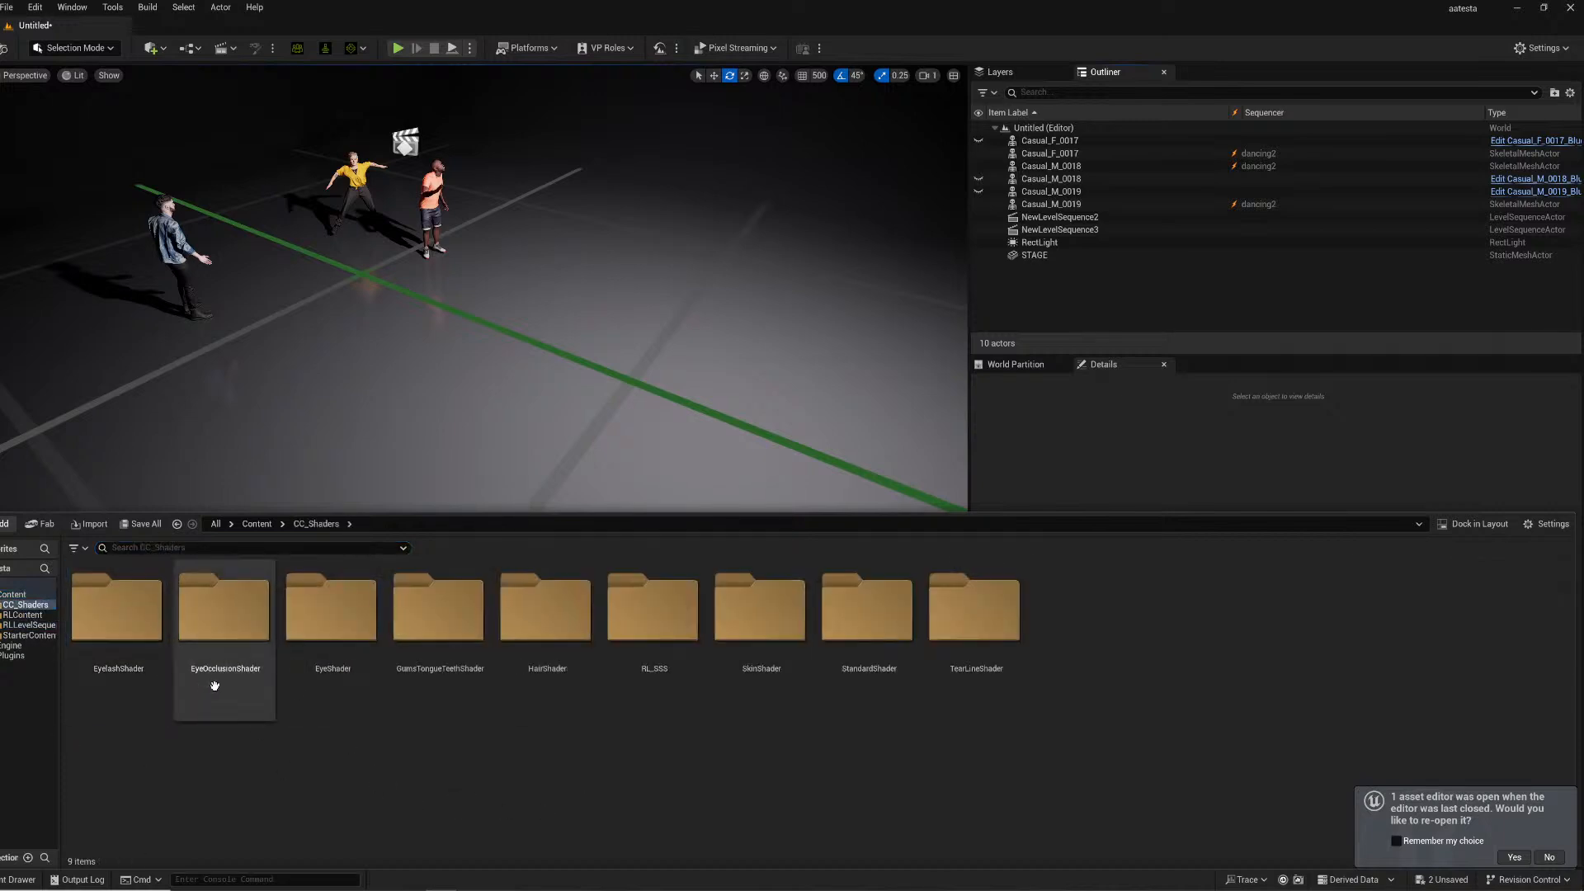
pyautogui.click(25, 617)
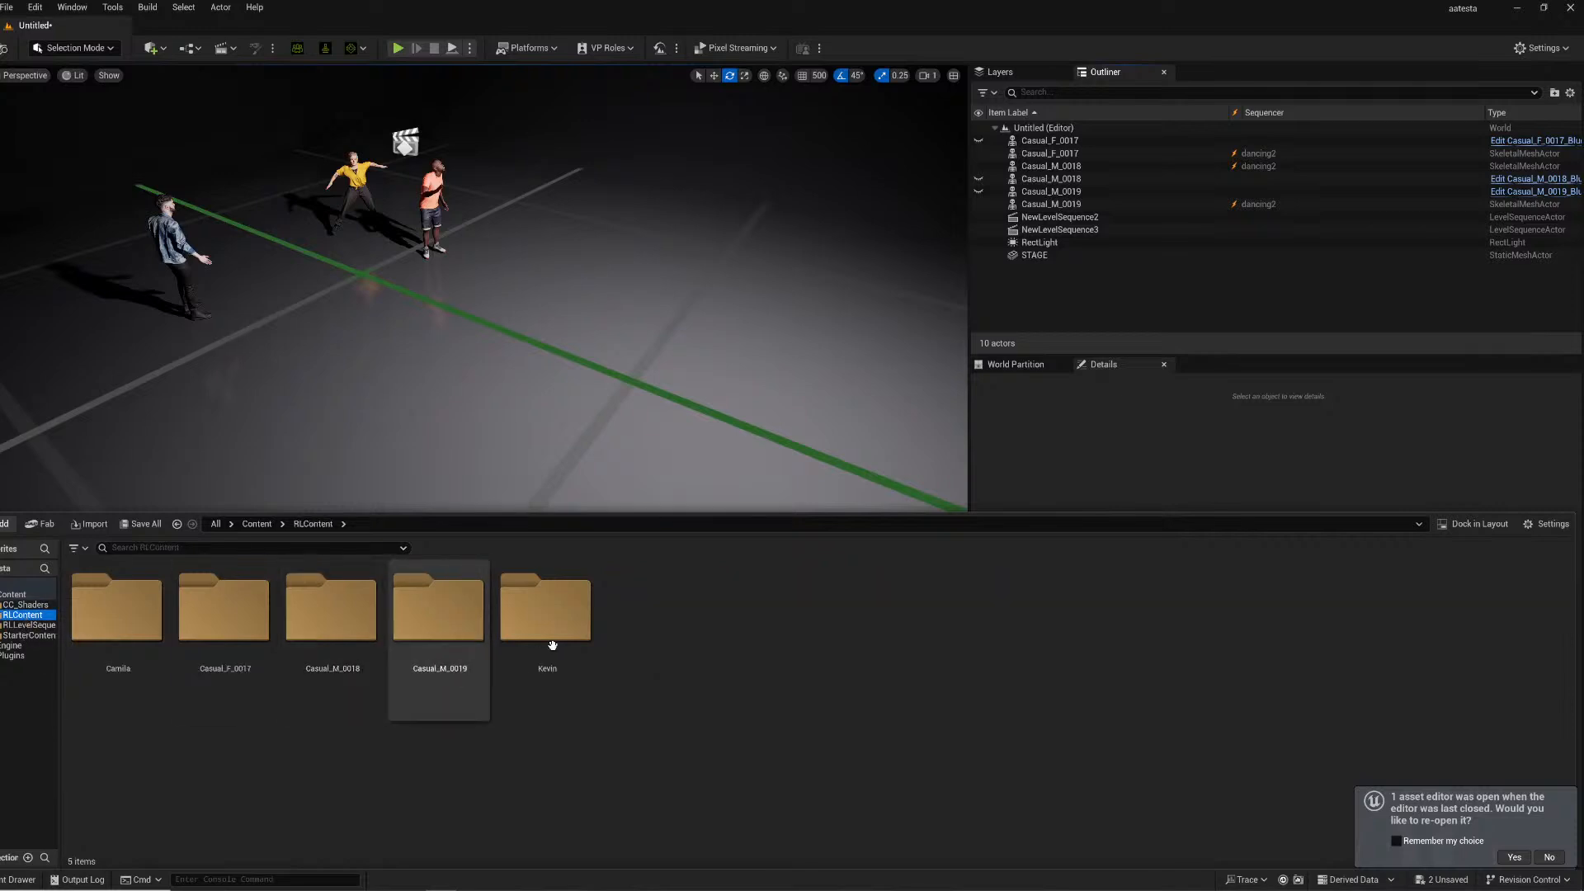
pyautogui.doubleClick(547, 611)
pyautogui.moveTo(697, 635); pyautogui.dragTo(359, 281)
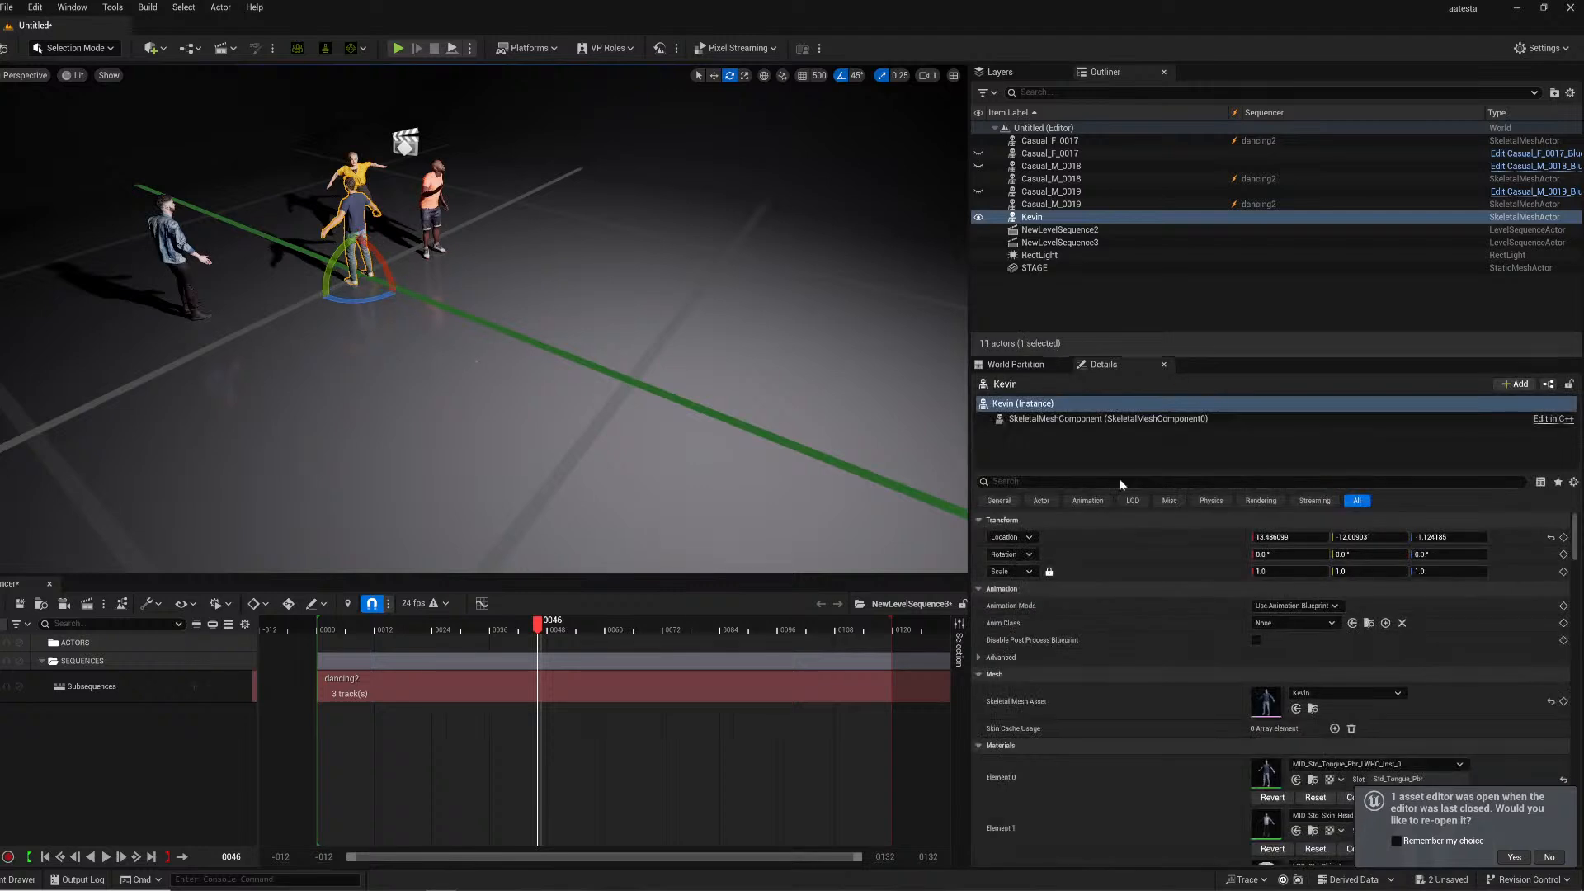
# - Set Kevin's location to 0, 0, 0
pyautogui.click(1345, 537)
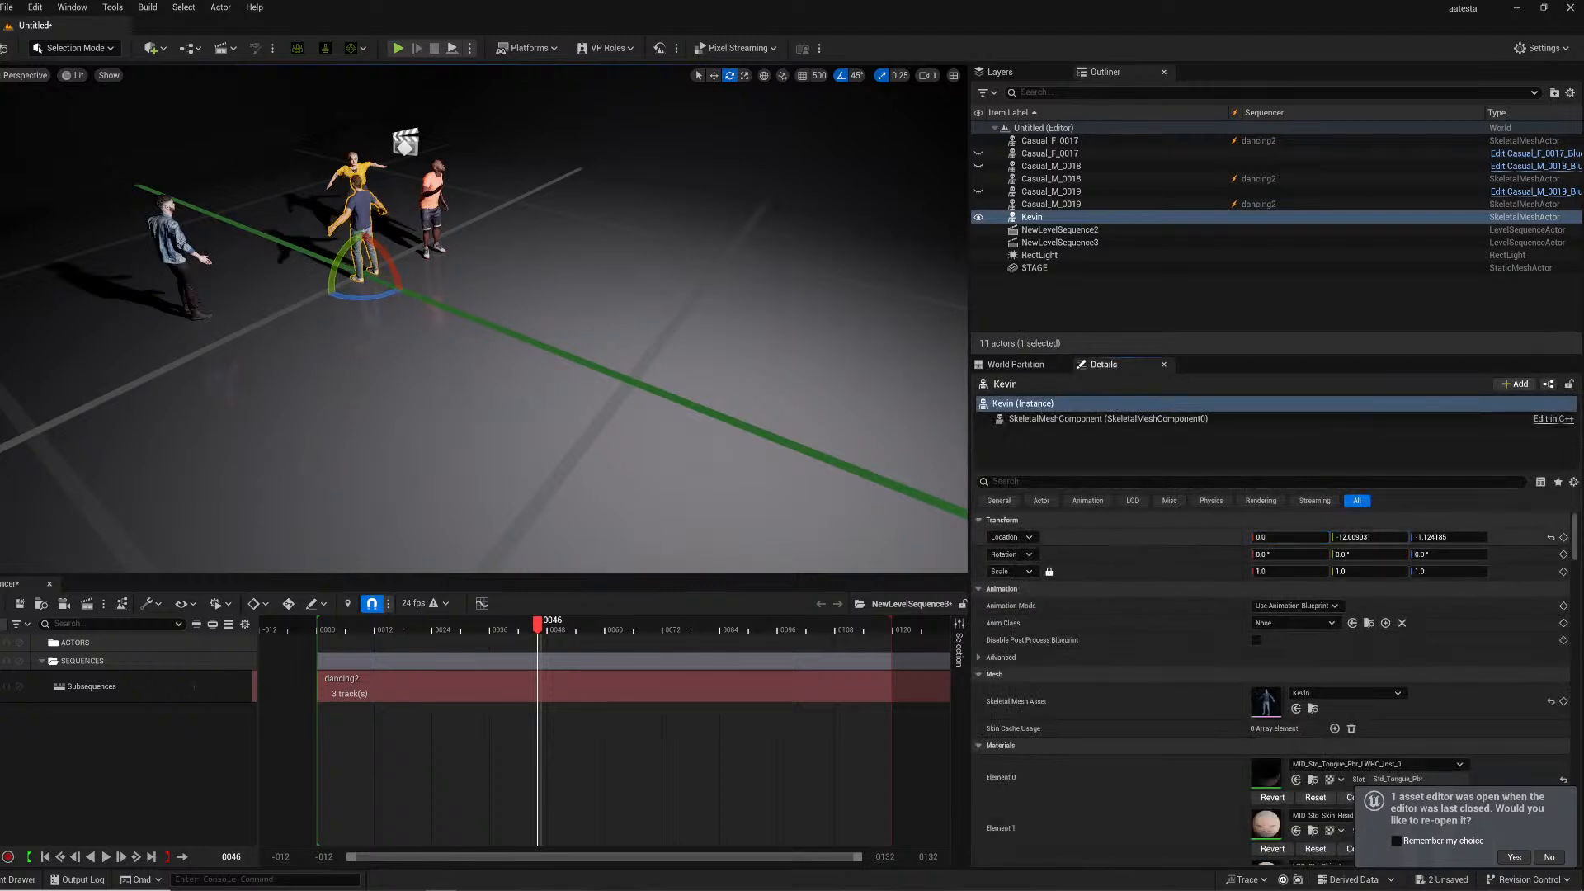
pyautogui.click(1433, 537)
pyautogui.press('Return')
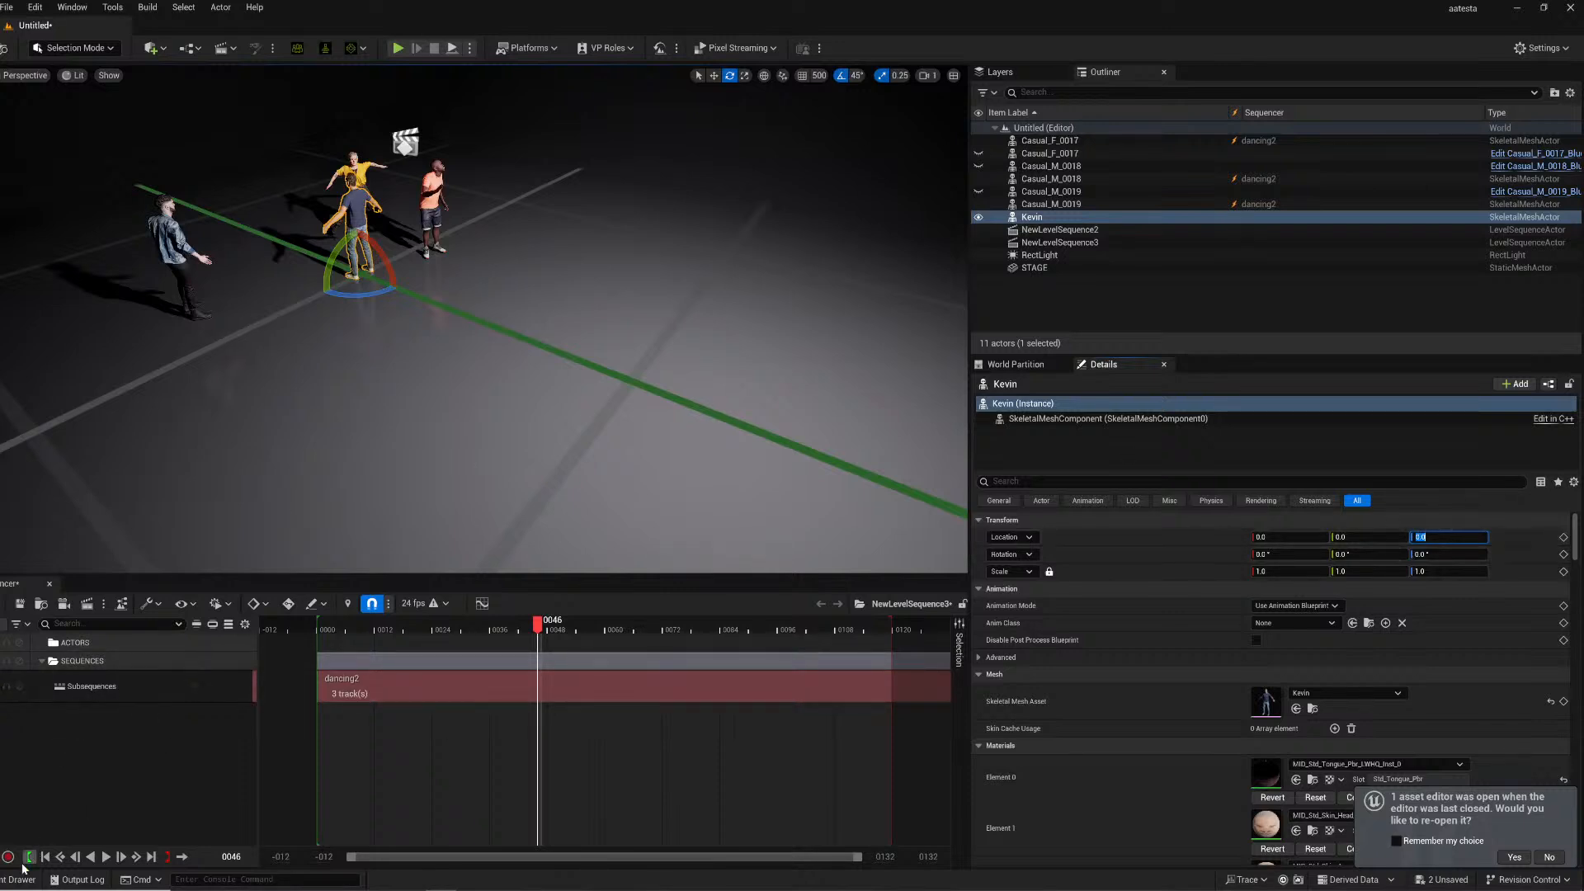
# - Add Kevin to the level sequence and assign the Kevin_2025_02_20_23_40_36 animation to his track
pyautogui.click(1072, 218)
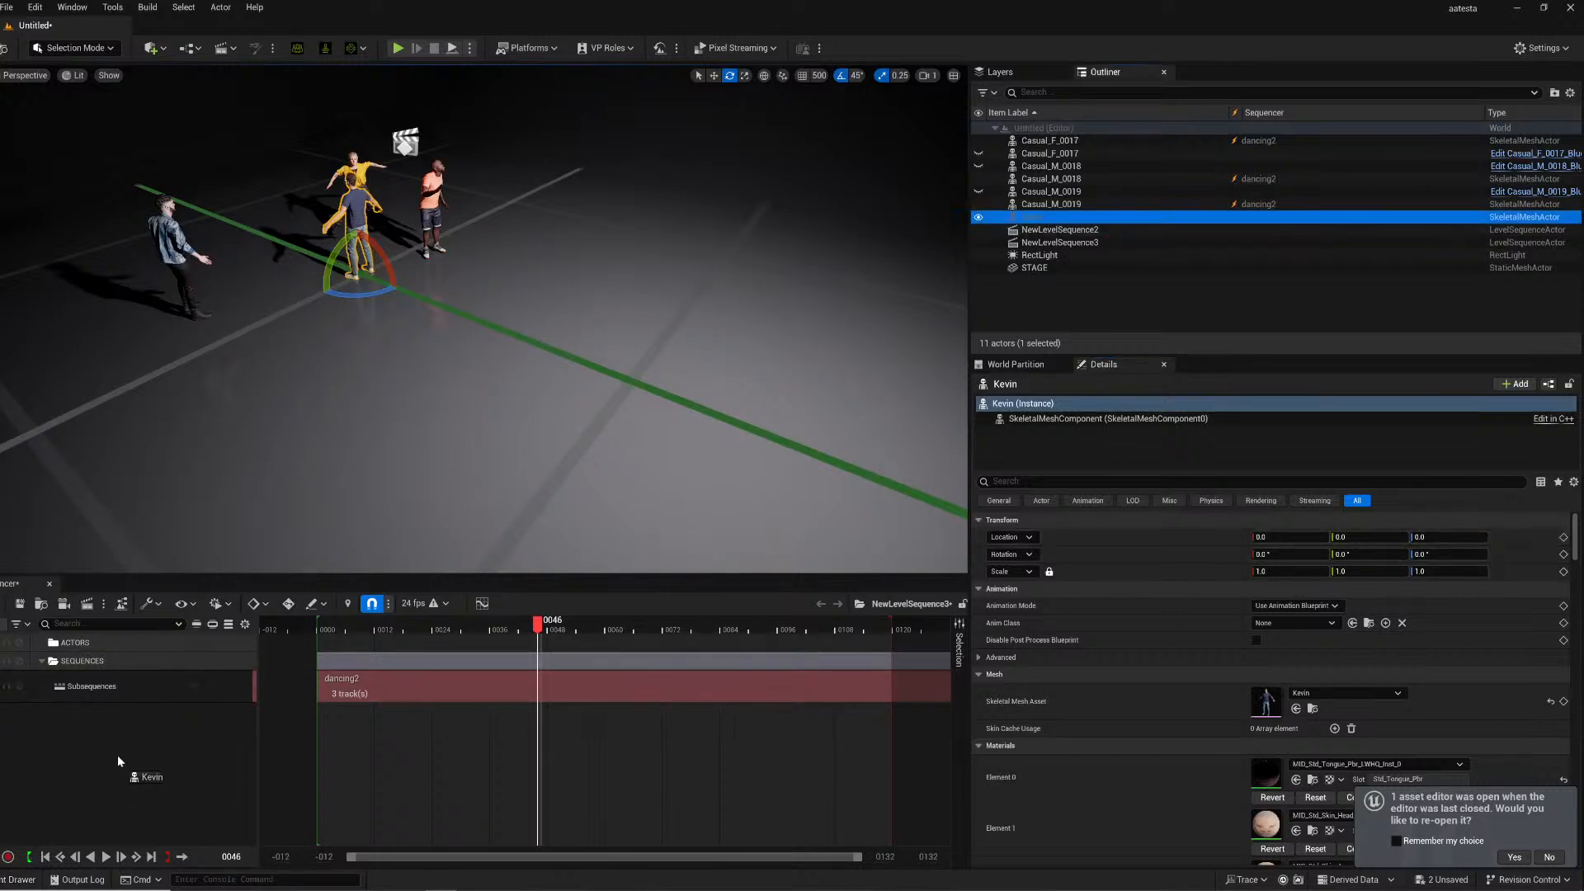
pyautogui.moveTo(121, 769); pyautogui.dragTo(164, 701)
pyautogui.click(211, 725)
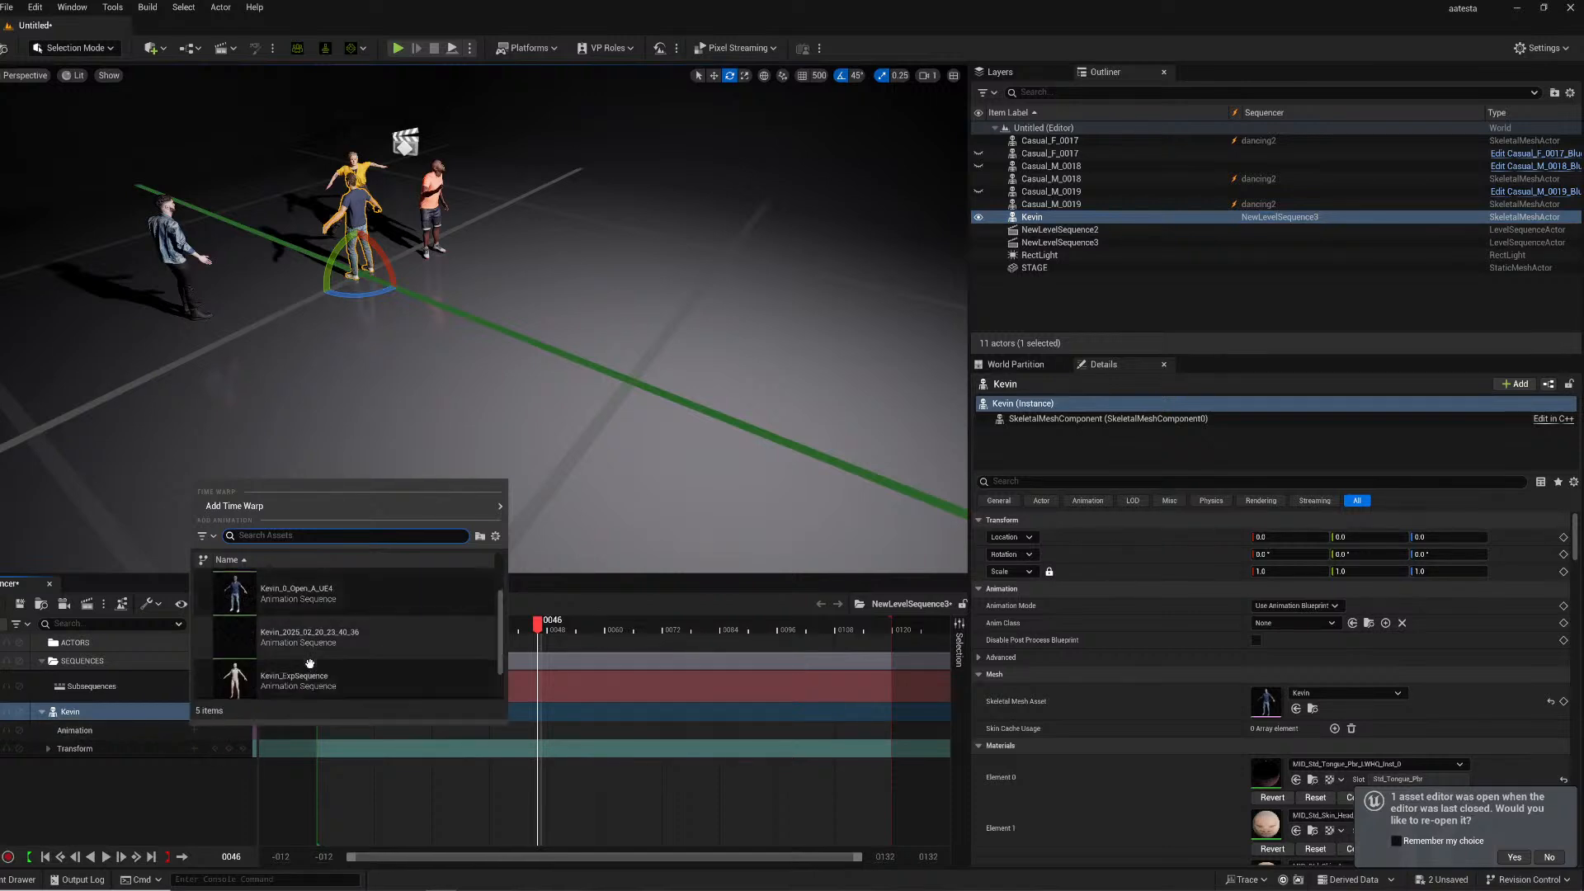
pyautogui.click(309, 673)
# - Shift Kevin's animation section earlier so it starts at the beginning of the timeline
pyautogui.press('a')
pyautogui.moveTo(495, 329); pyautogui.dragTo(544, 332, button='right')
pyautogui.moveTo(559, 733); pyautogui.dragTo(255, 722)
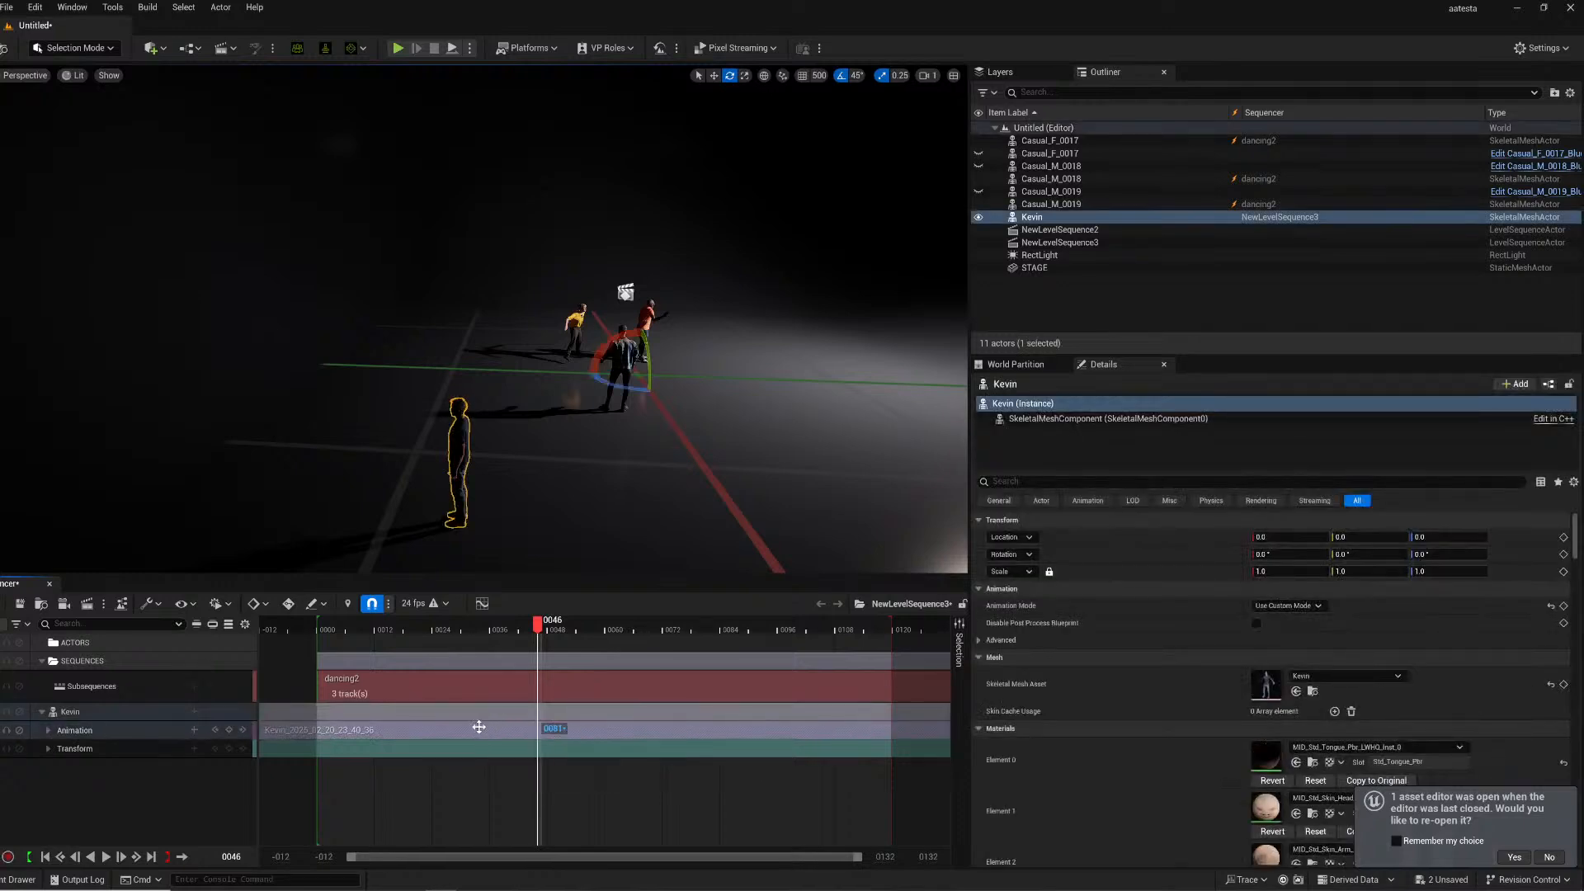
# - Play back the sequence from an early frame to check Kevin's animation
pyautogui.click(409, 629)
pyautogui.press('space')
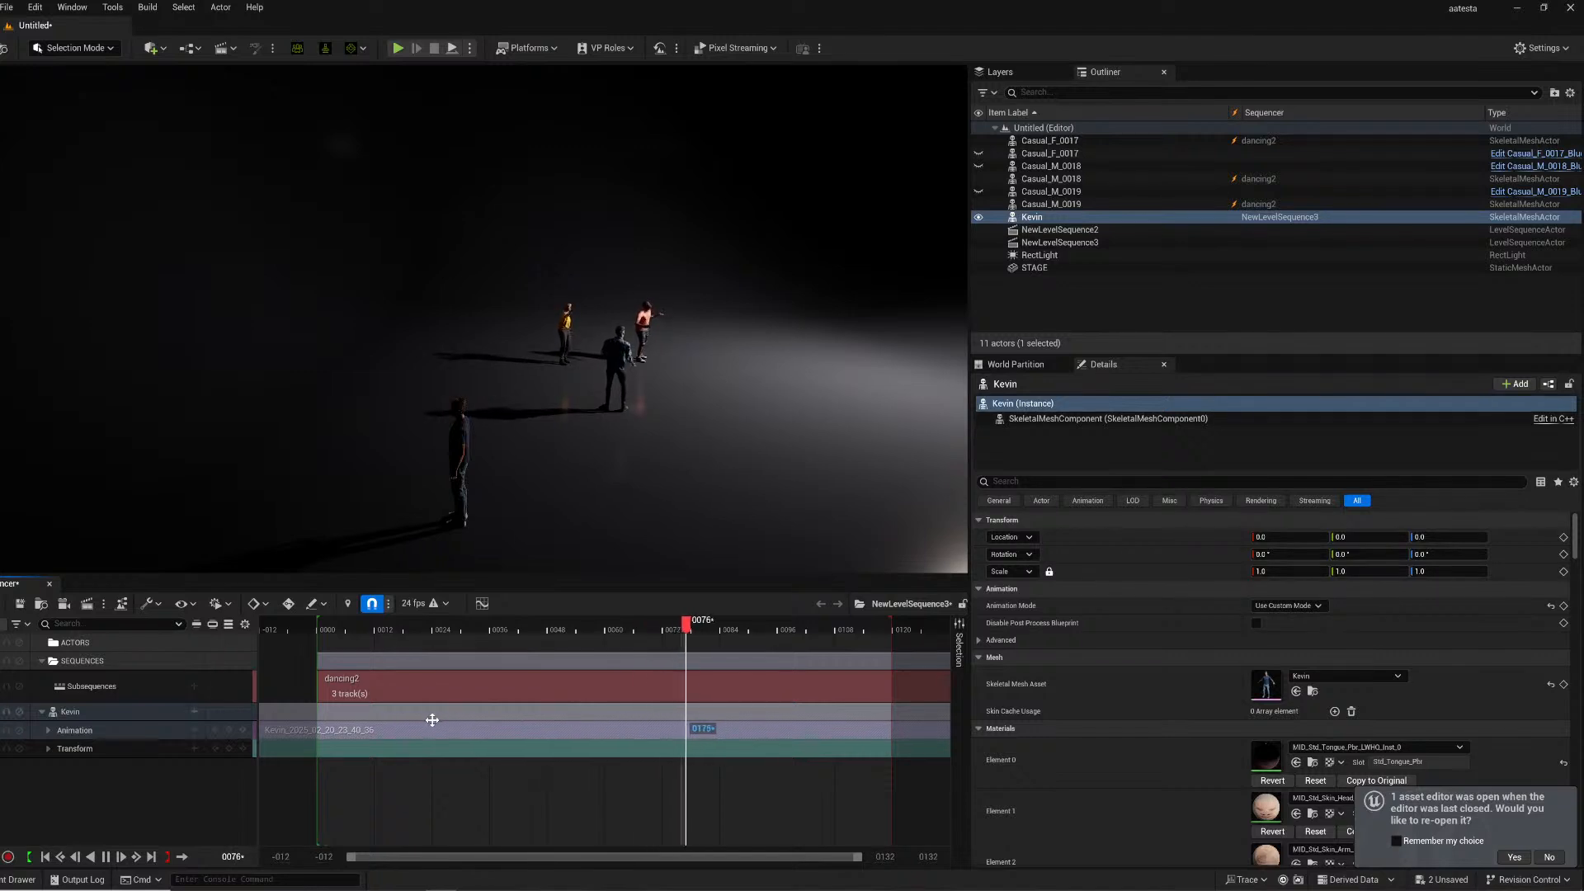
pyautogui.press('space')
pyautogui.moveTo(271, 702); pyautogui.dragTo(124, 710)
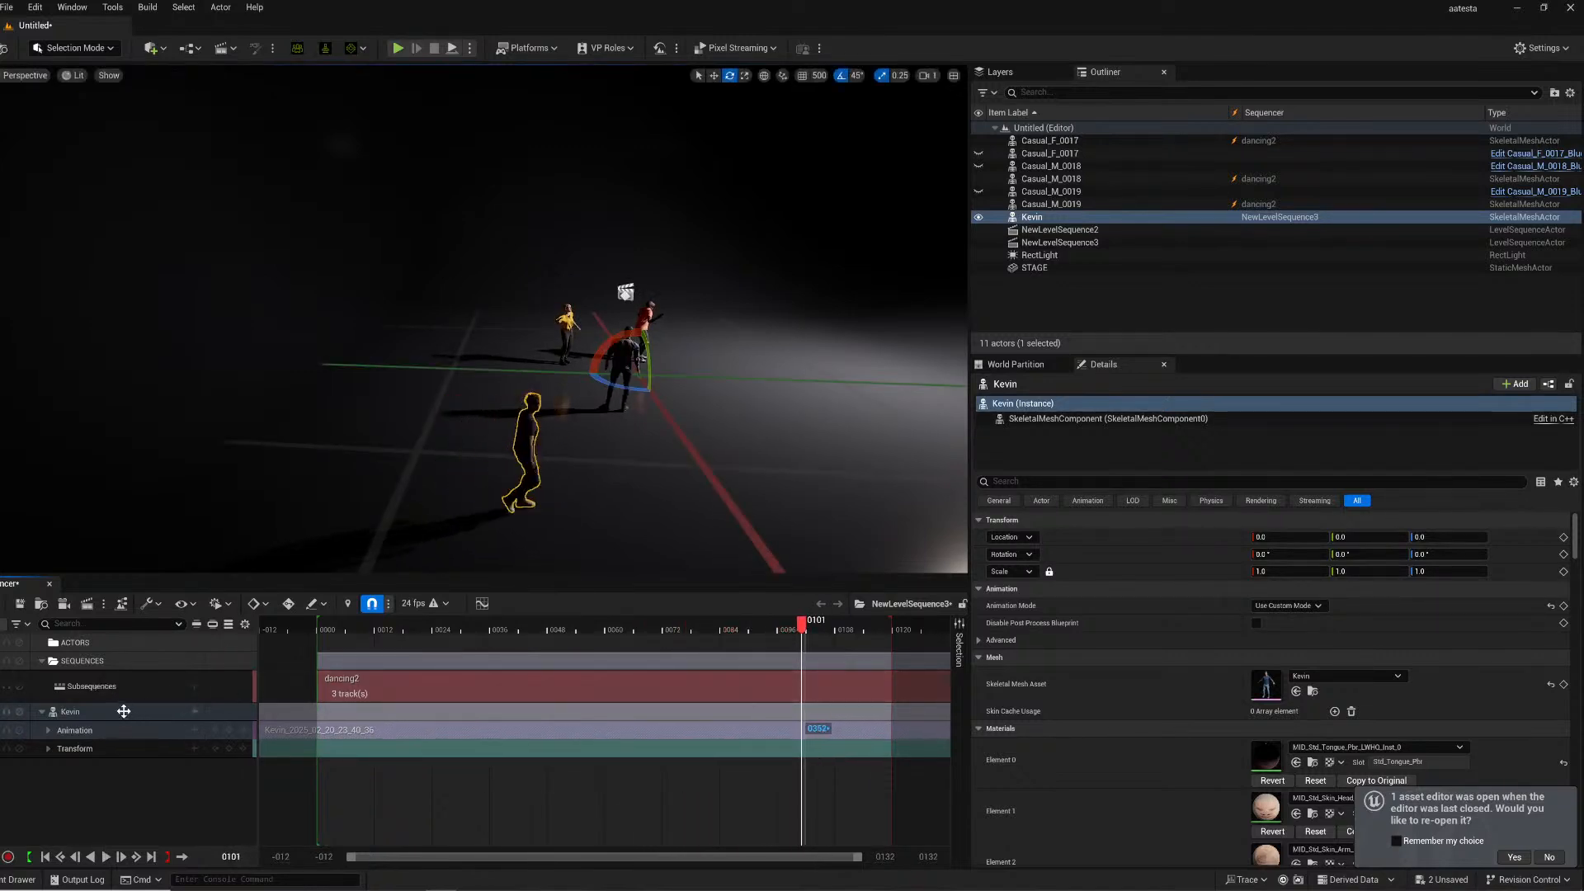
# - Play the sequence from an early frame and orbit the viewport to review the dancers and Kevin
pyautogui.click(485, 623)
pyautogui.press('space')
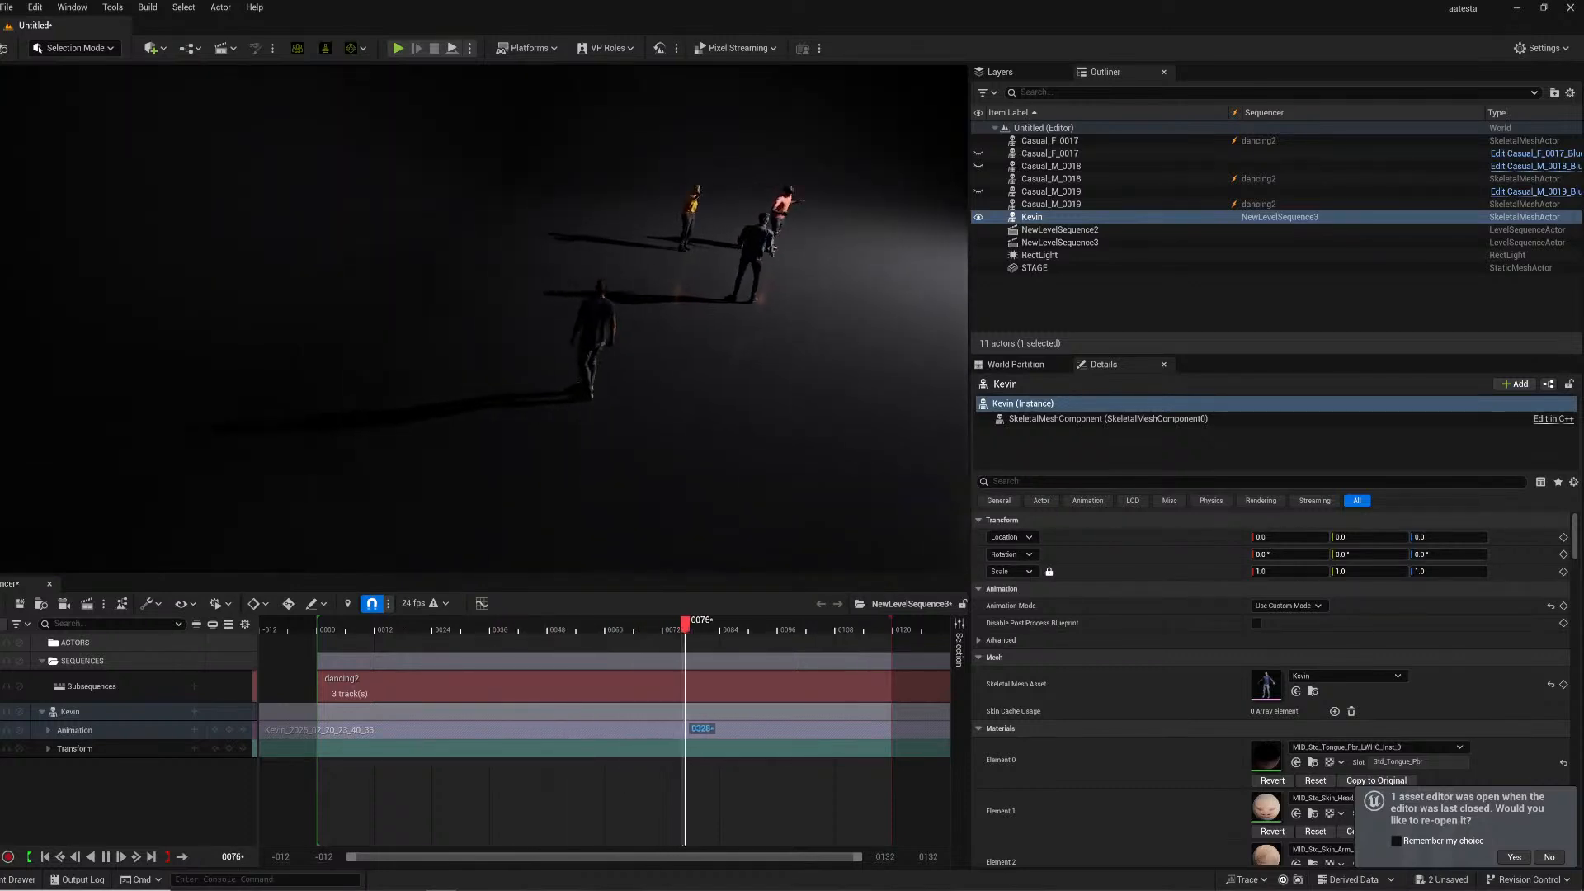
pyautogui.moveTo(626, 355); pyautogui.dragTo(711, 367, button='right')
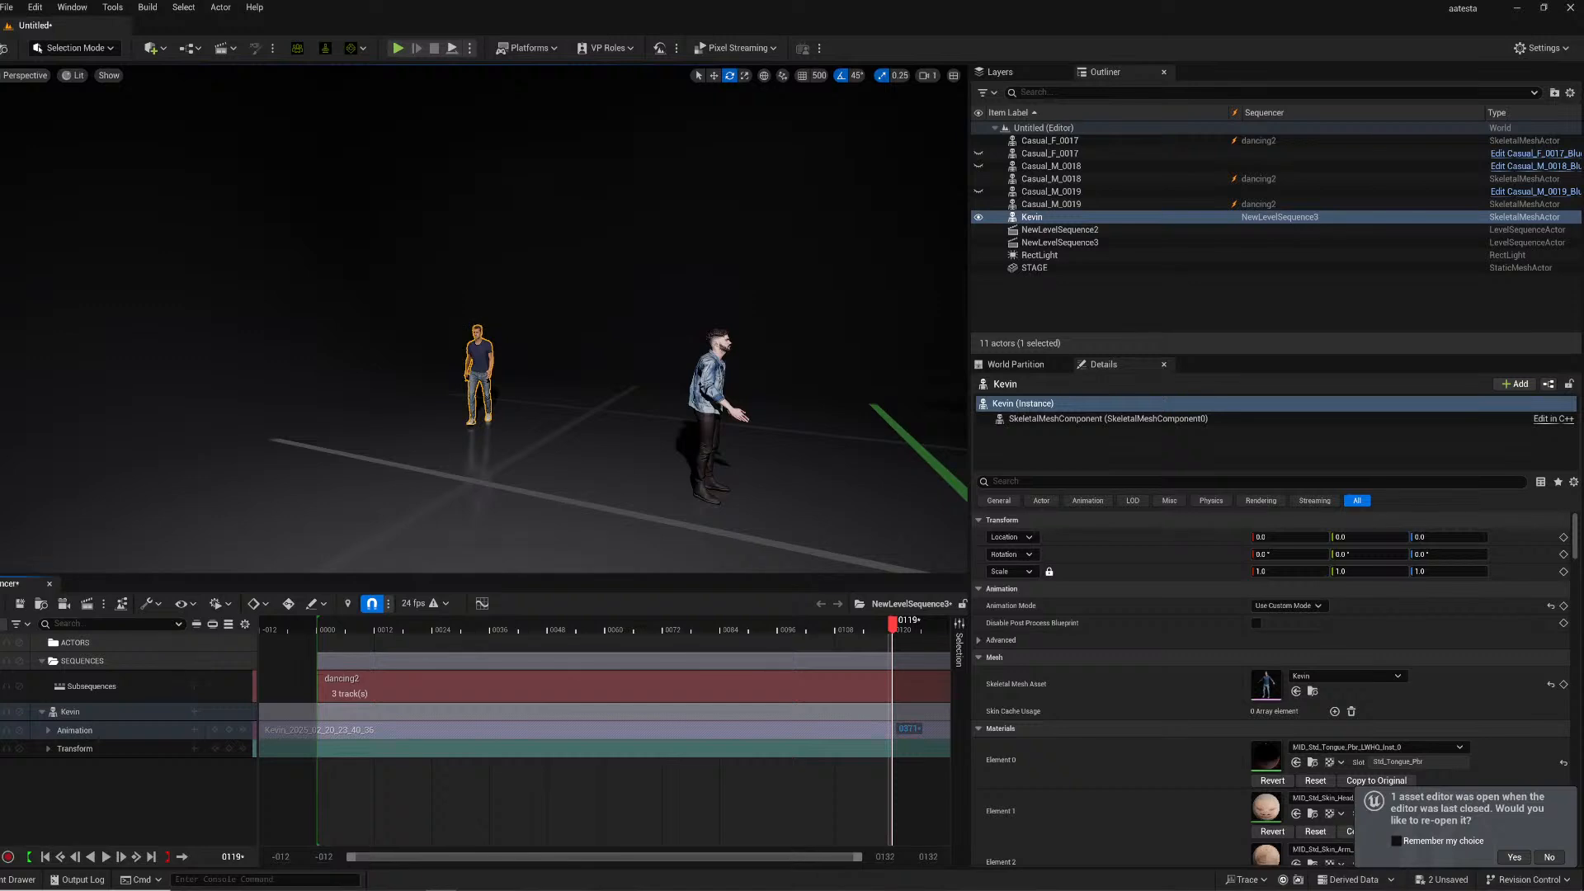
# - Set the sequence's end frame to 850 and play it back from an early frame
pyautogui.write('850')
pyautogui.press('Return')
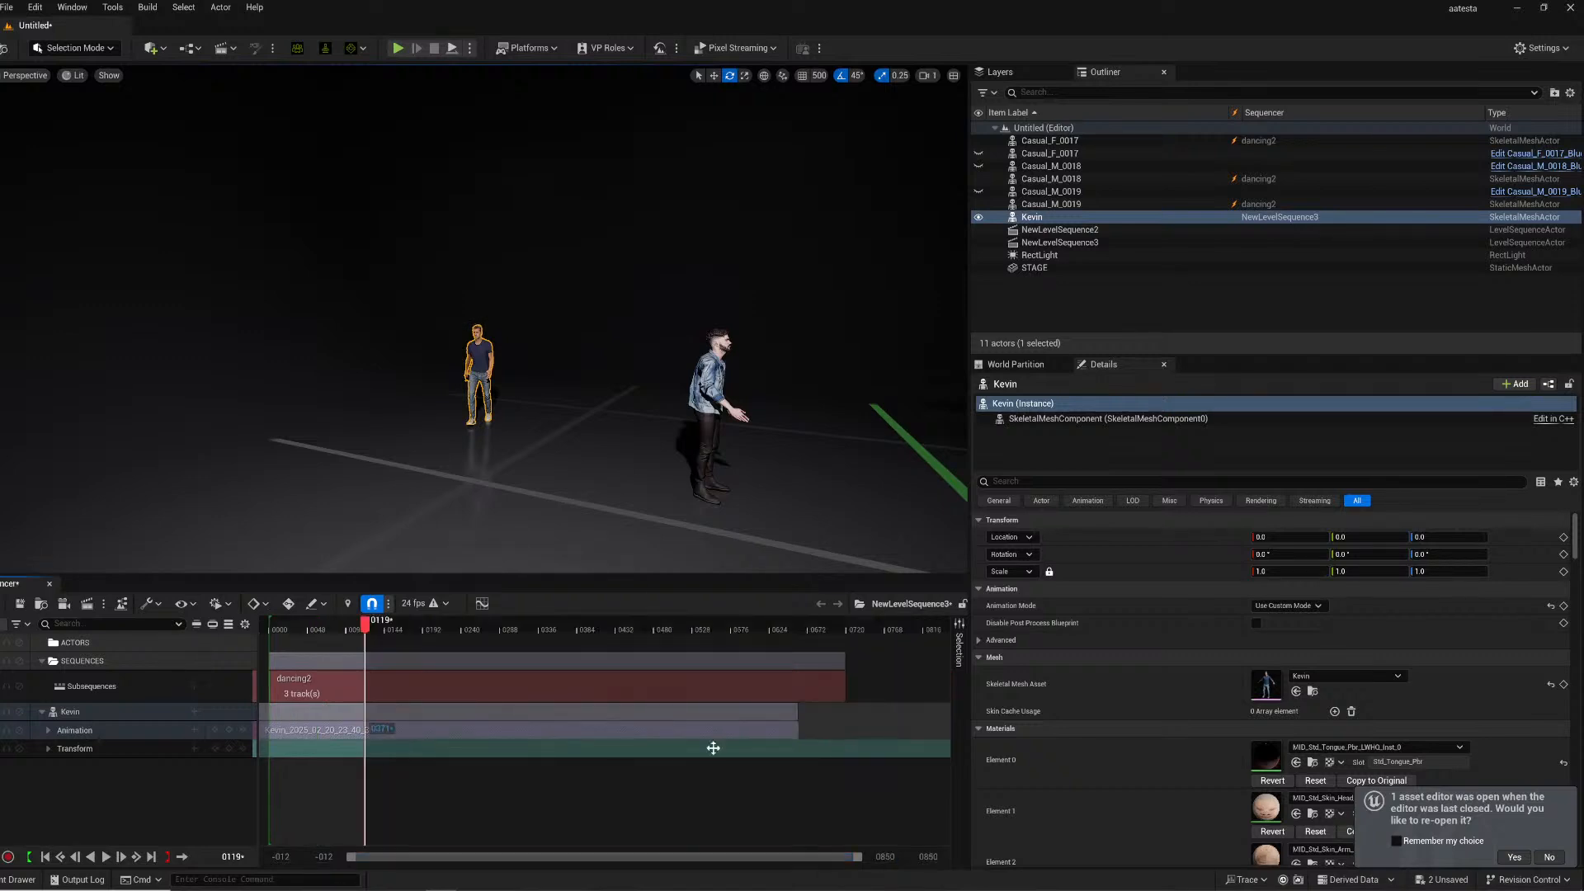
pyautogui.moveTo(375, 624); pyautogui.dragTo(793, 628)
pyautogui.press('space')
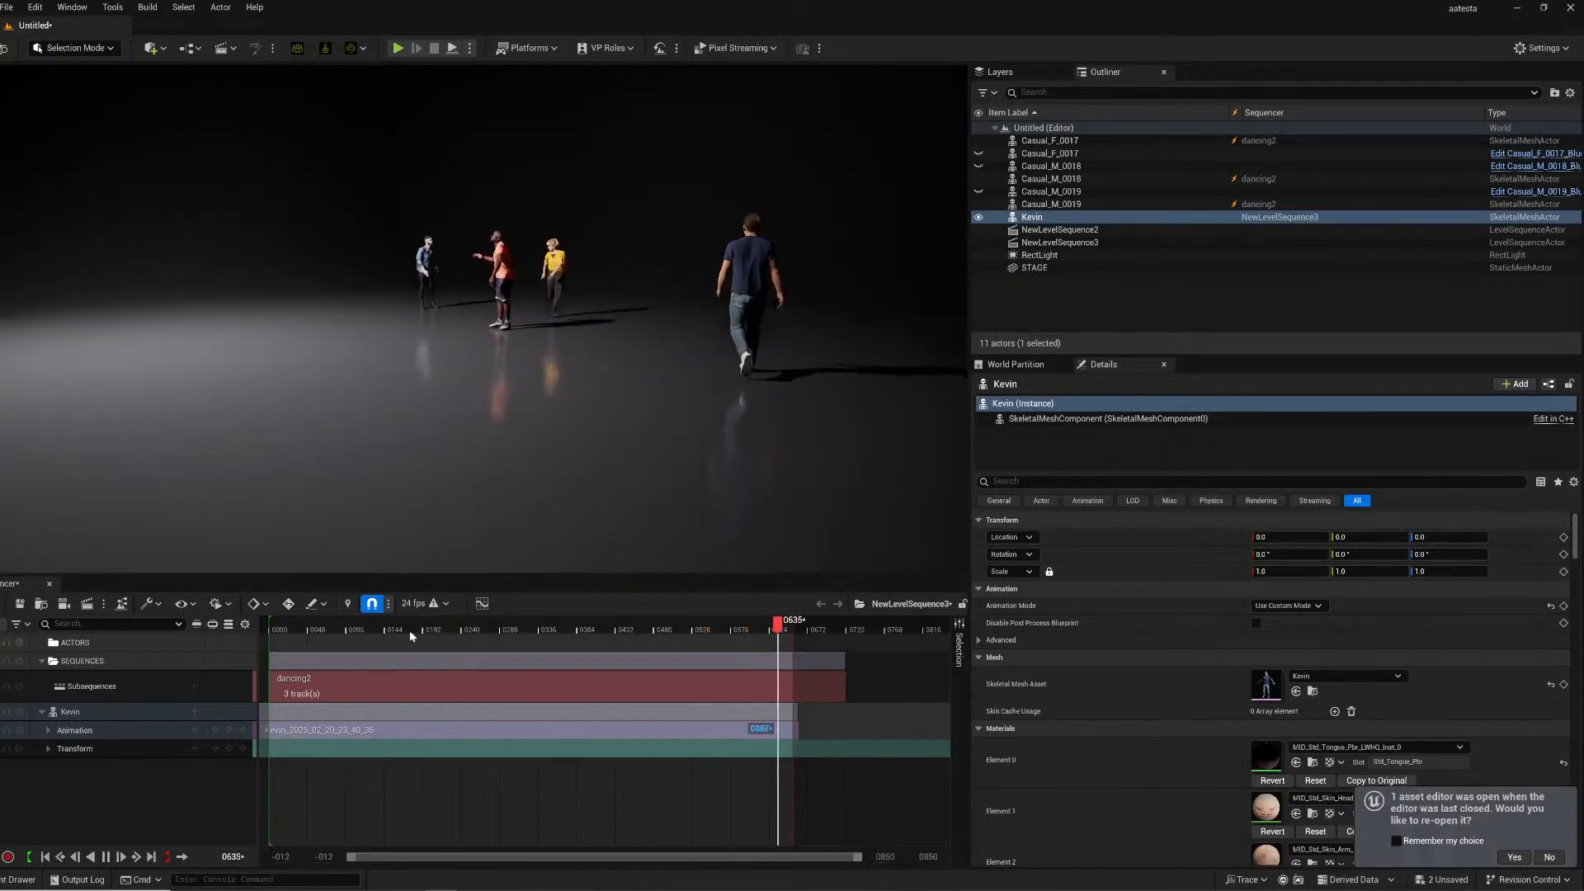
# - Change the sequence frame rate to 48 fps
pyautogui.moveTo(494, 624)
pyautogui.mouseDown()
pyautogui.moveTo(581, 627)
pyautogui.moveTo(496, 615)
pyautogui.mouseUp()
pyautogui.moveTo(456, 472); pyautogui.dragTo(573, 455, button='right')
pyautogui.click(445, 603)
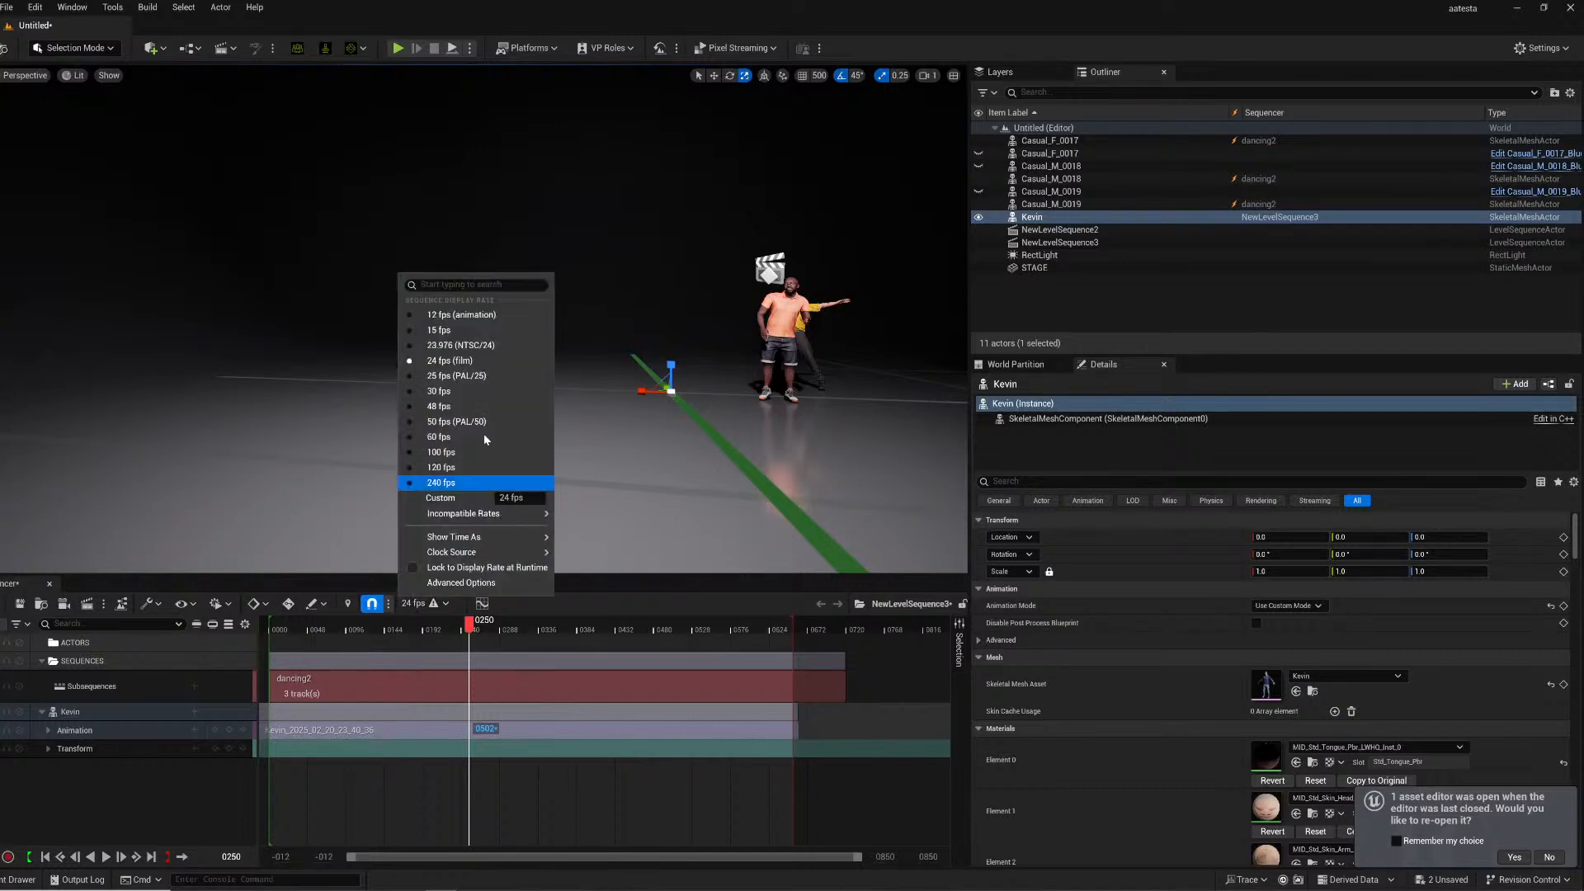
pyautogui.click(448, 408)
pyautogui.click(437, 629)
pyautogui.moveTo(486, 309)
pyautogui.mouseDown(button='right')
pyautogui.moveTo(524, 312)
pyautogui.moveTo(462, 309)
pyautogui.moveTo(503, 308)
pyautogui.moveTo(487, 308)
pyautogui.mouseUp(button='right')
pyautogui.click(487, 306)
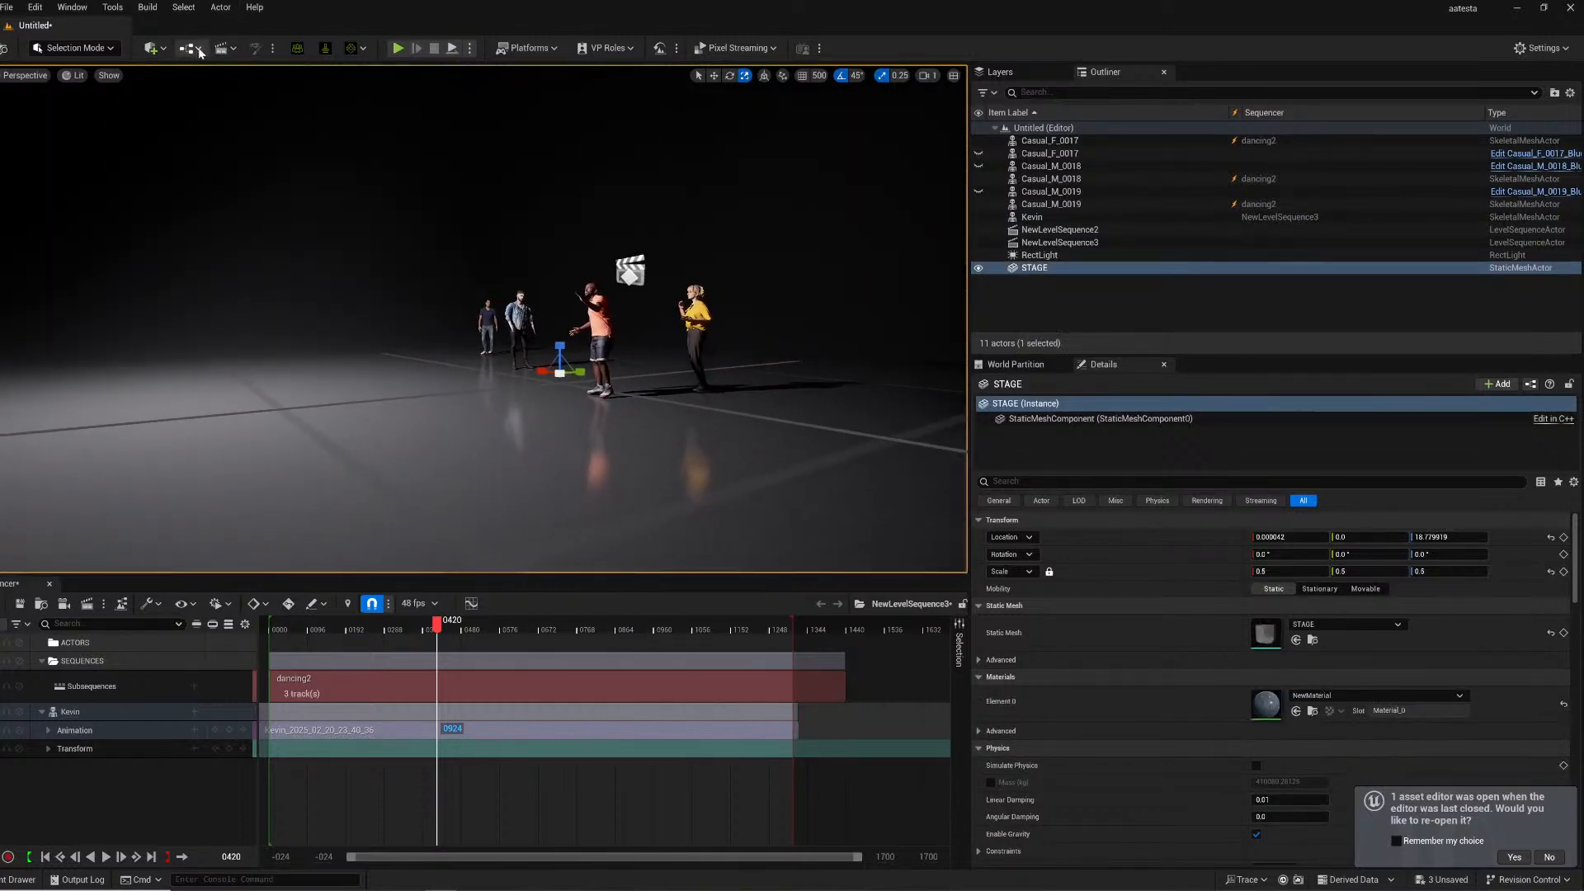
# - Place a Cine Camera Actor in the level
pyautogui.click(152, 48)
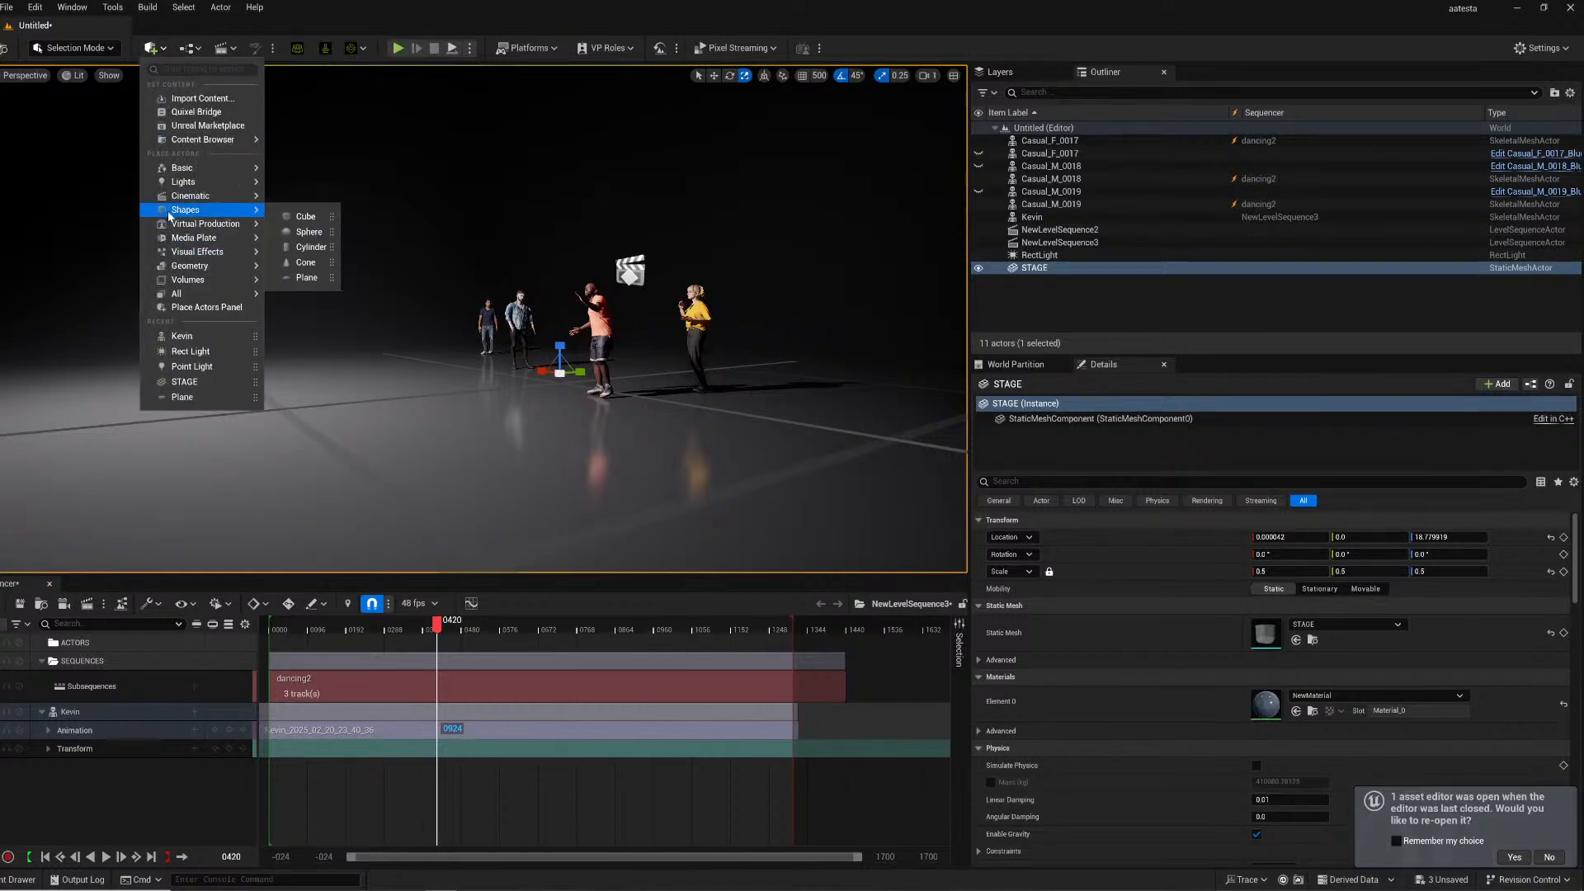
pyautogui.moveTo(216, 195)
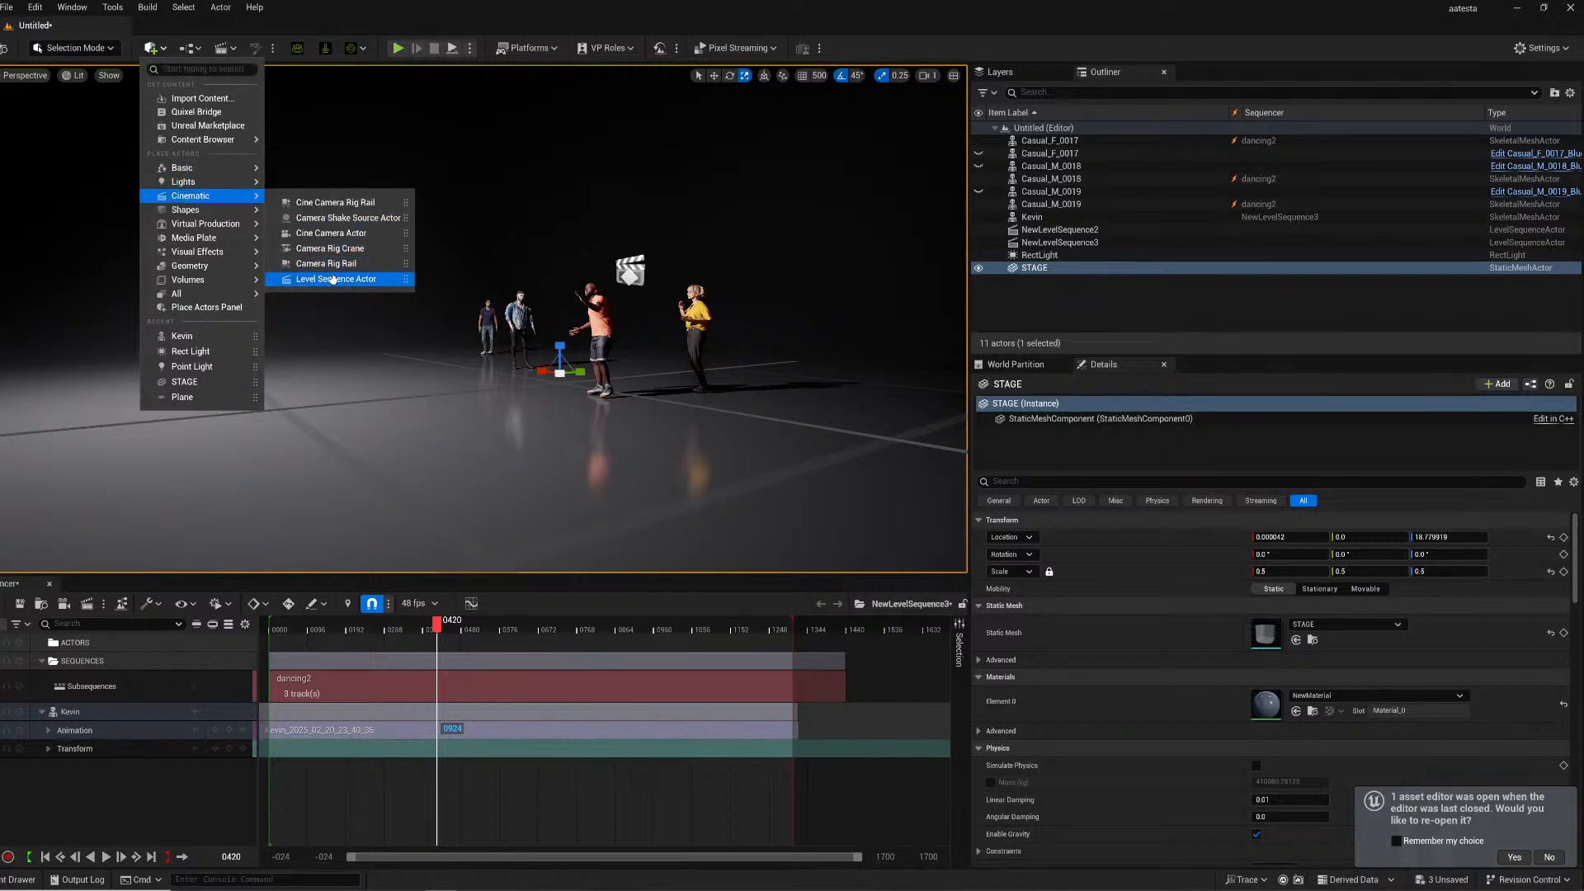
pyautogui.click(338, 234)
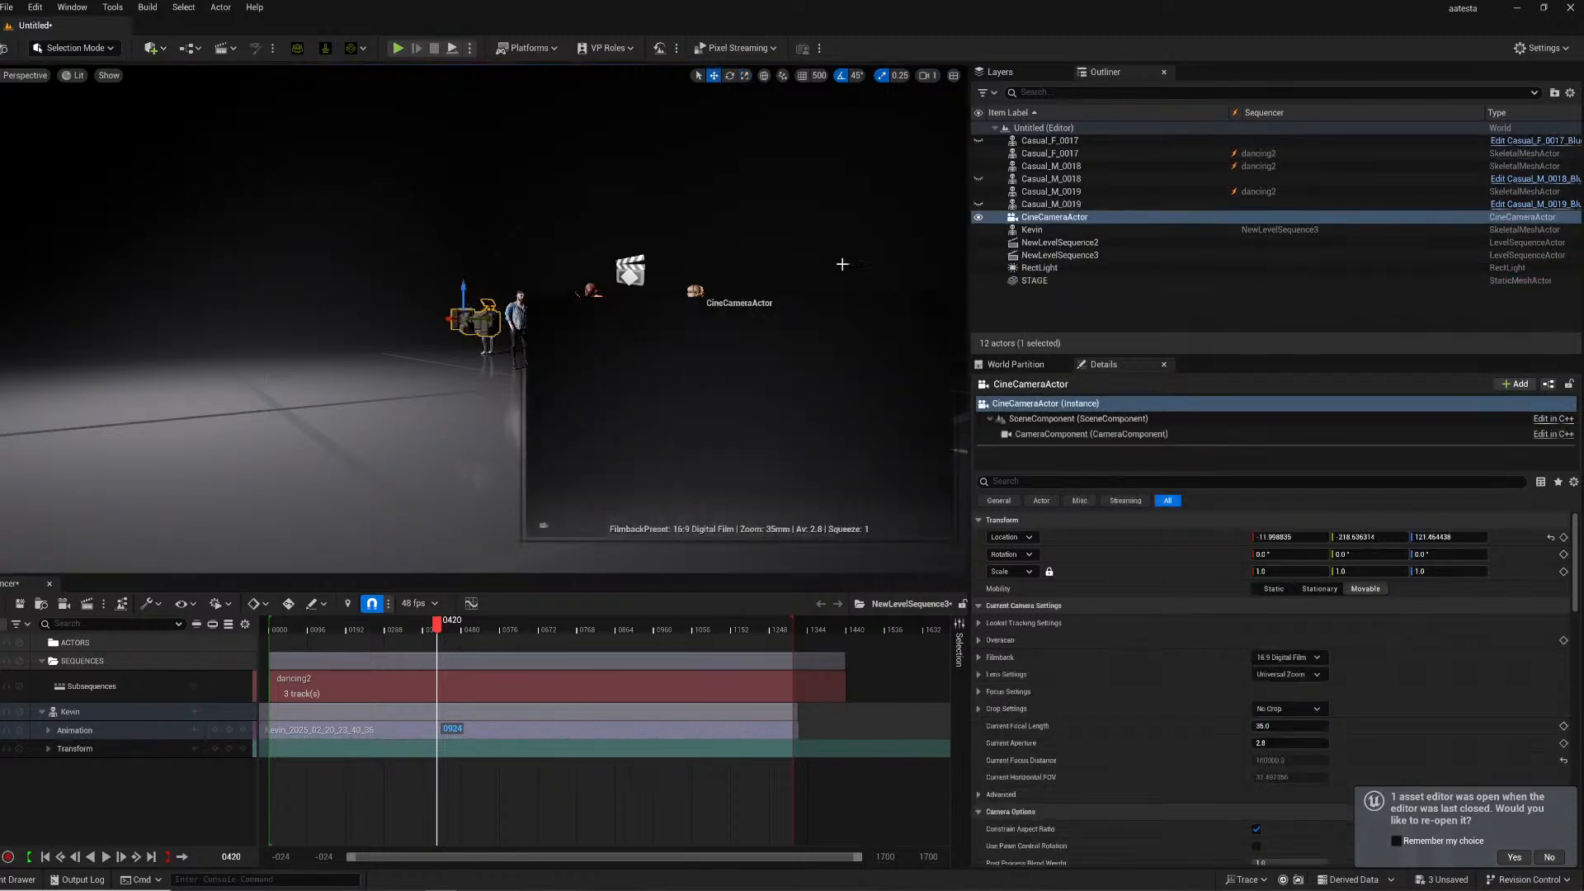
# - Pilot the cine camera and fly it to frame the dancers and Kevin
pyautogui.rightClick(1044, 220)
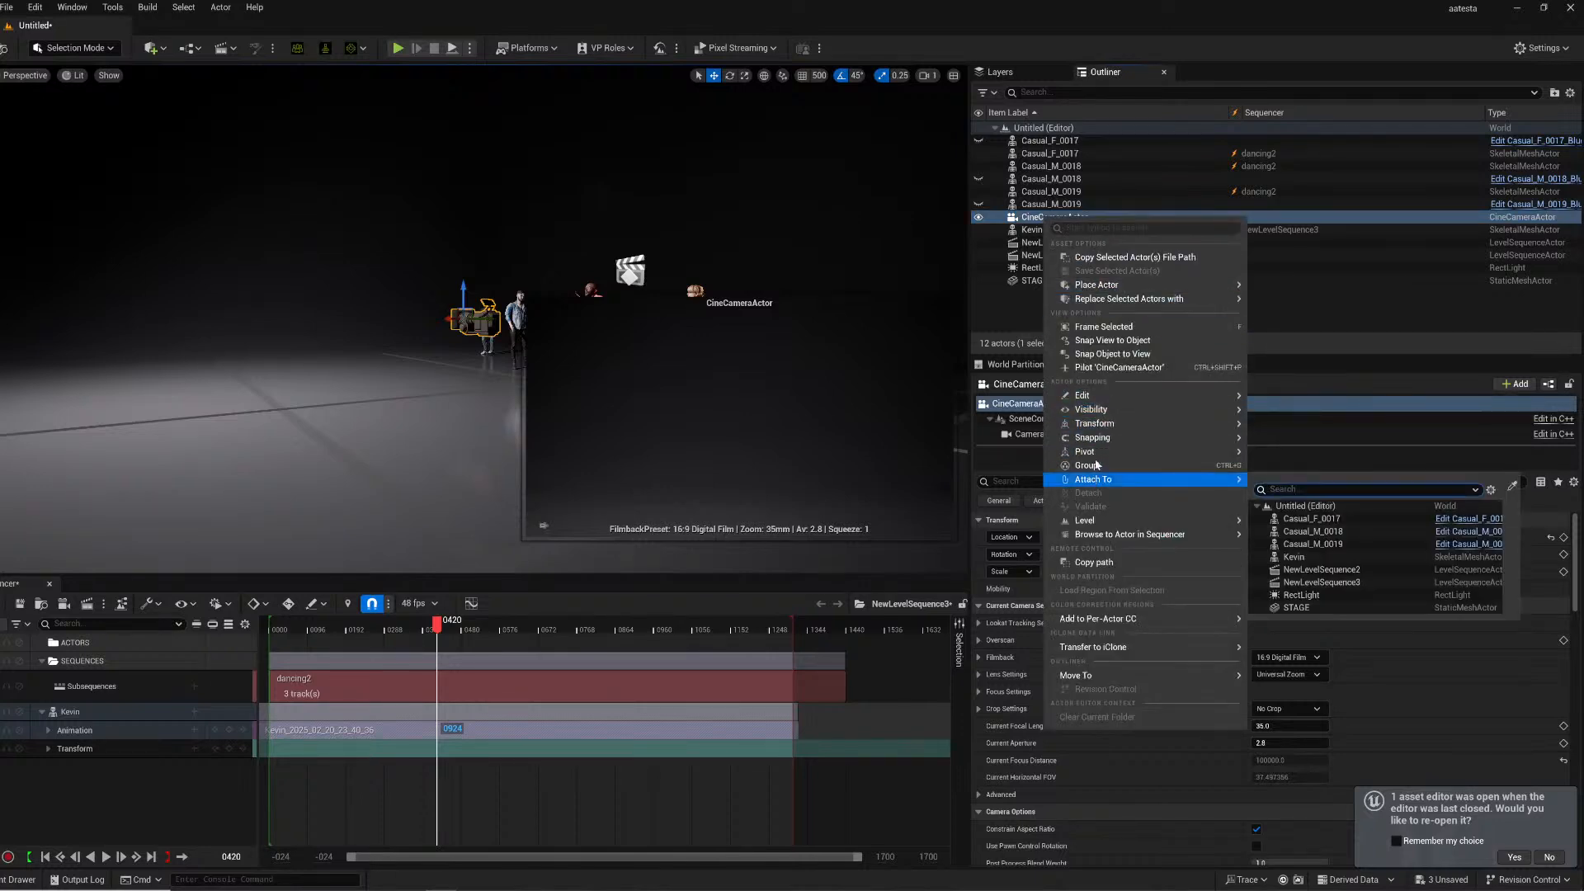
pyautogui.click(1110, 367)
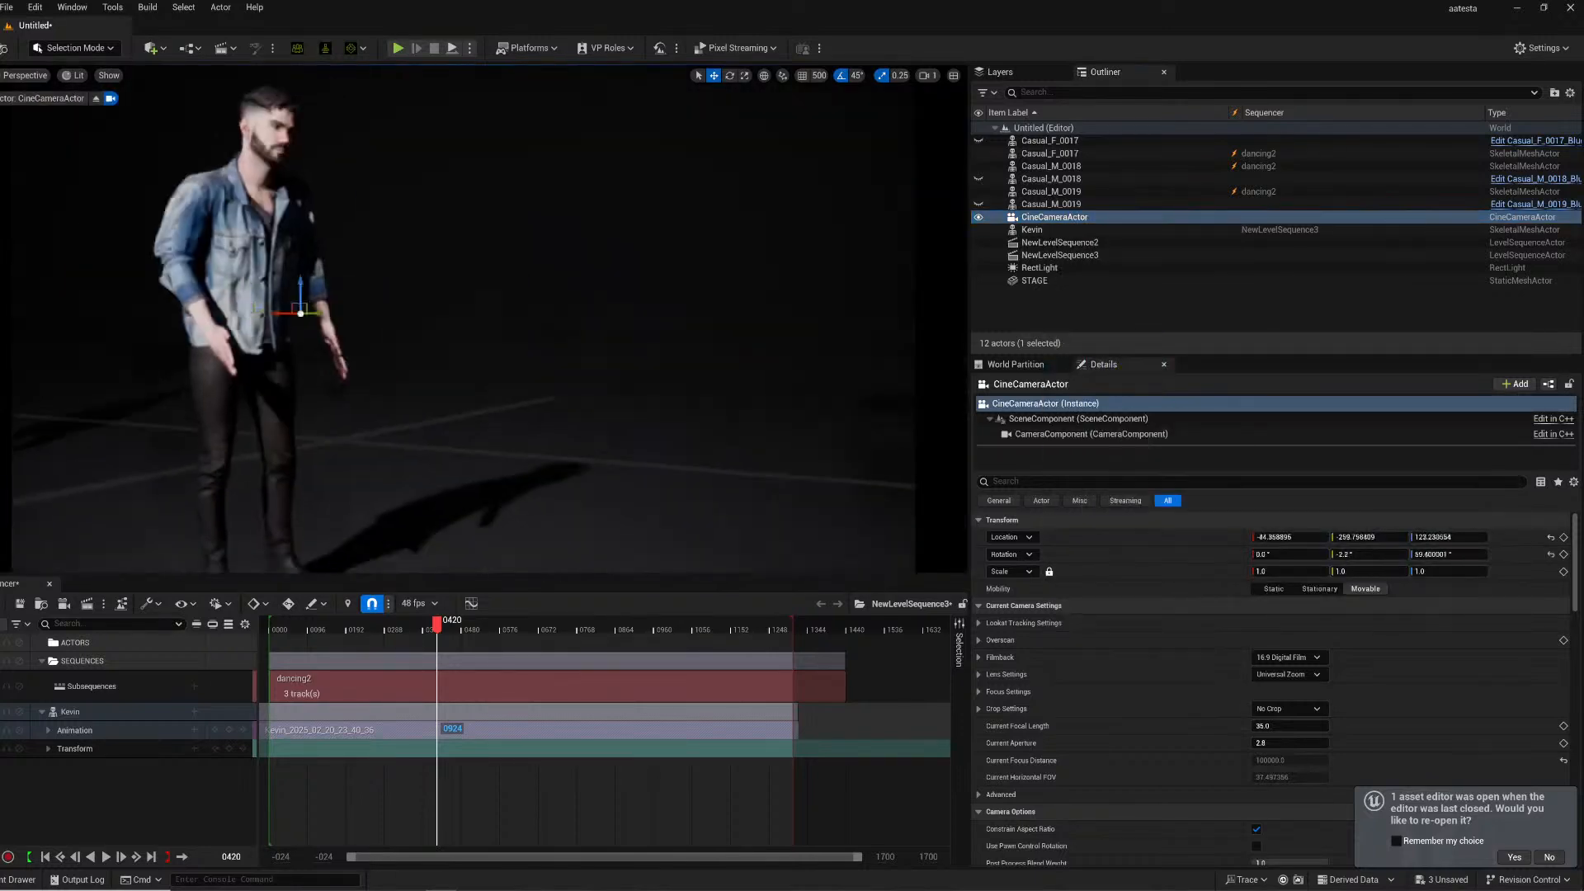
pyautogui.moveTo(463, 320)
pyautogui.mouseDown(button='right')
pyautogui.moveTo(489, 317)
pyautogui.moveTo(483, 388)
pyautogui.moveTo(487, 315)
pyautogui.moveTo(447, 304)
pyautogui.mouseUp(button='right')
pyautogui.moveTo(627, 305); pyautogui.dragTo(526, 310, button='right')
pyautogui.press('a')
pyautogui.press('d')
pyautogui.press('s')
pyautogui.press('a')
pyautogui.press('d')
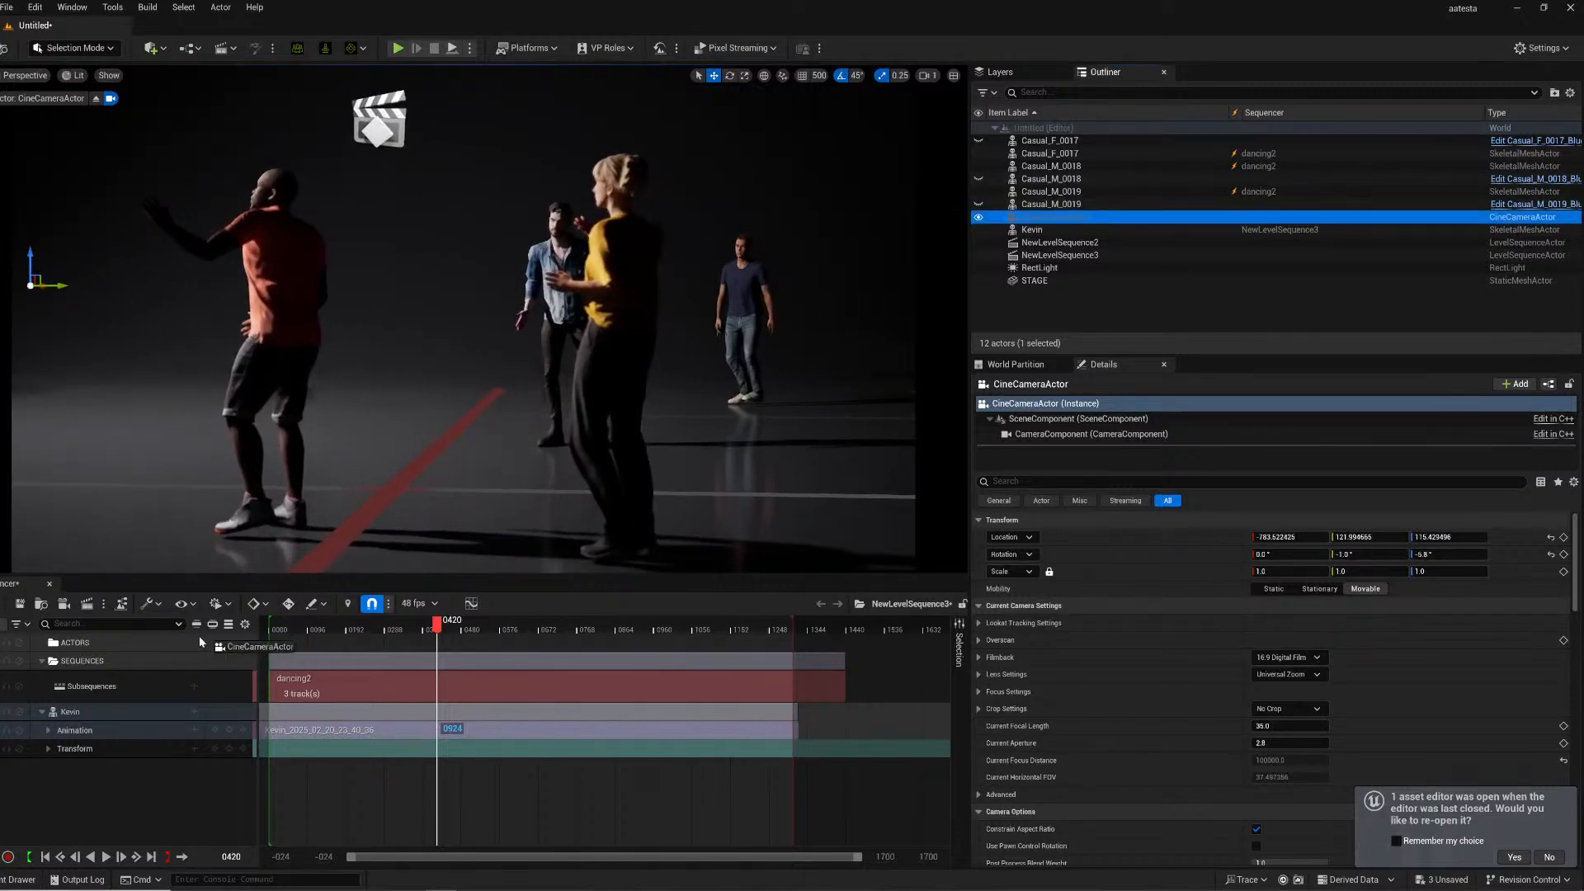
# - Add the cine camera to the sequence and key its transform at the current frame
pyautogui.moveTo(152, 763); pyautogui.dragTo(165, 758)
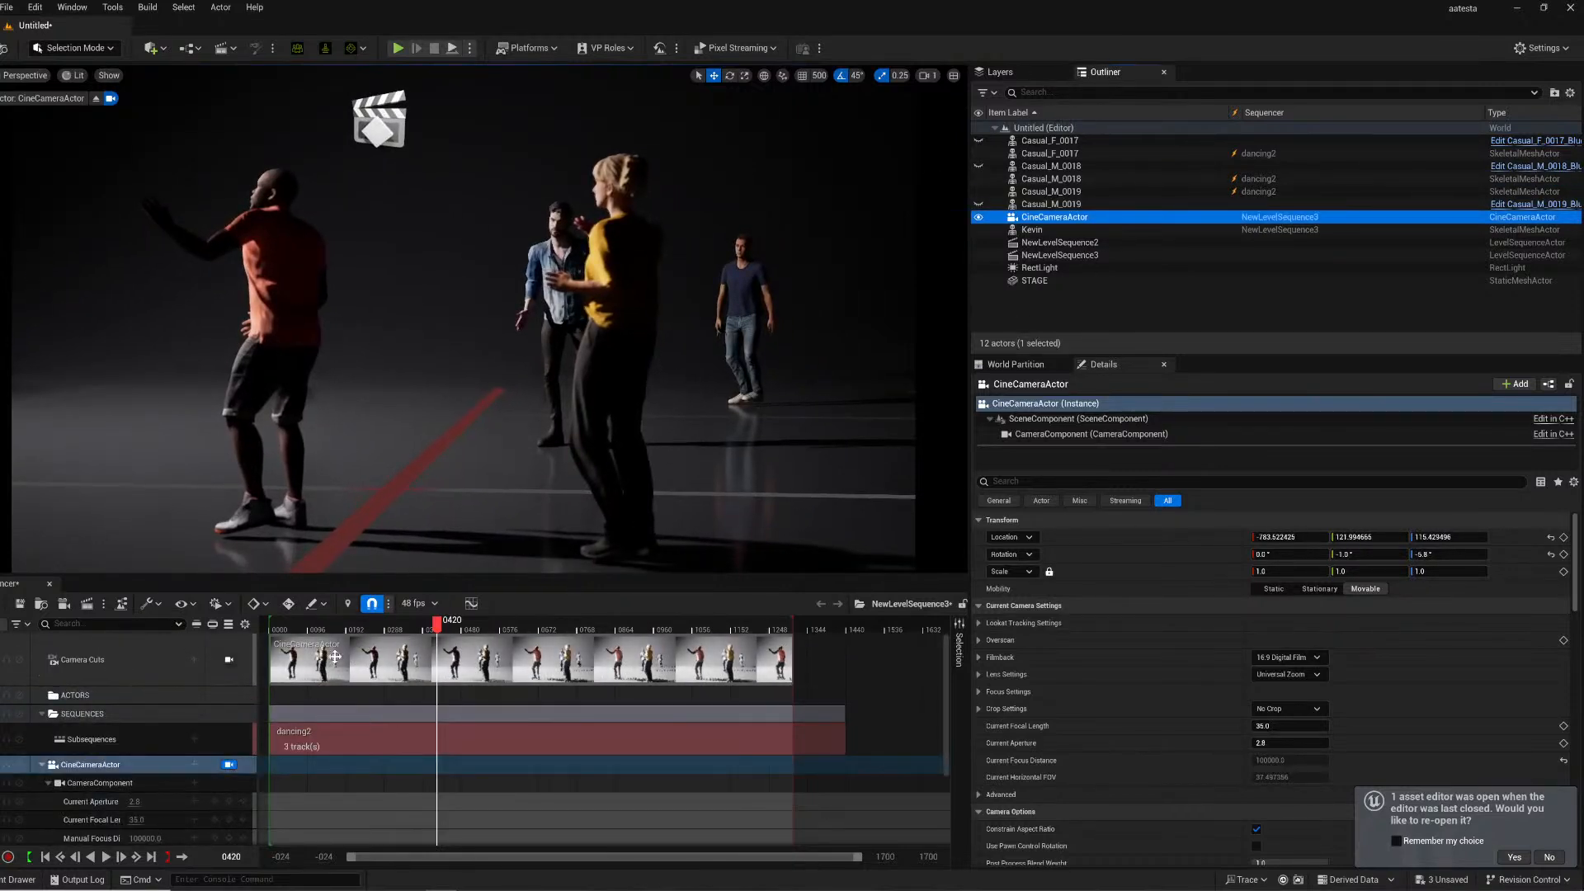
pyautogui.scroll(-4, 239, 726)
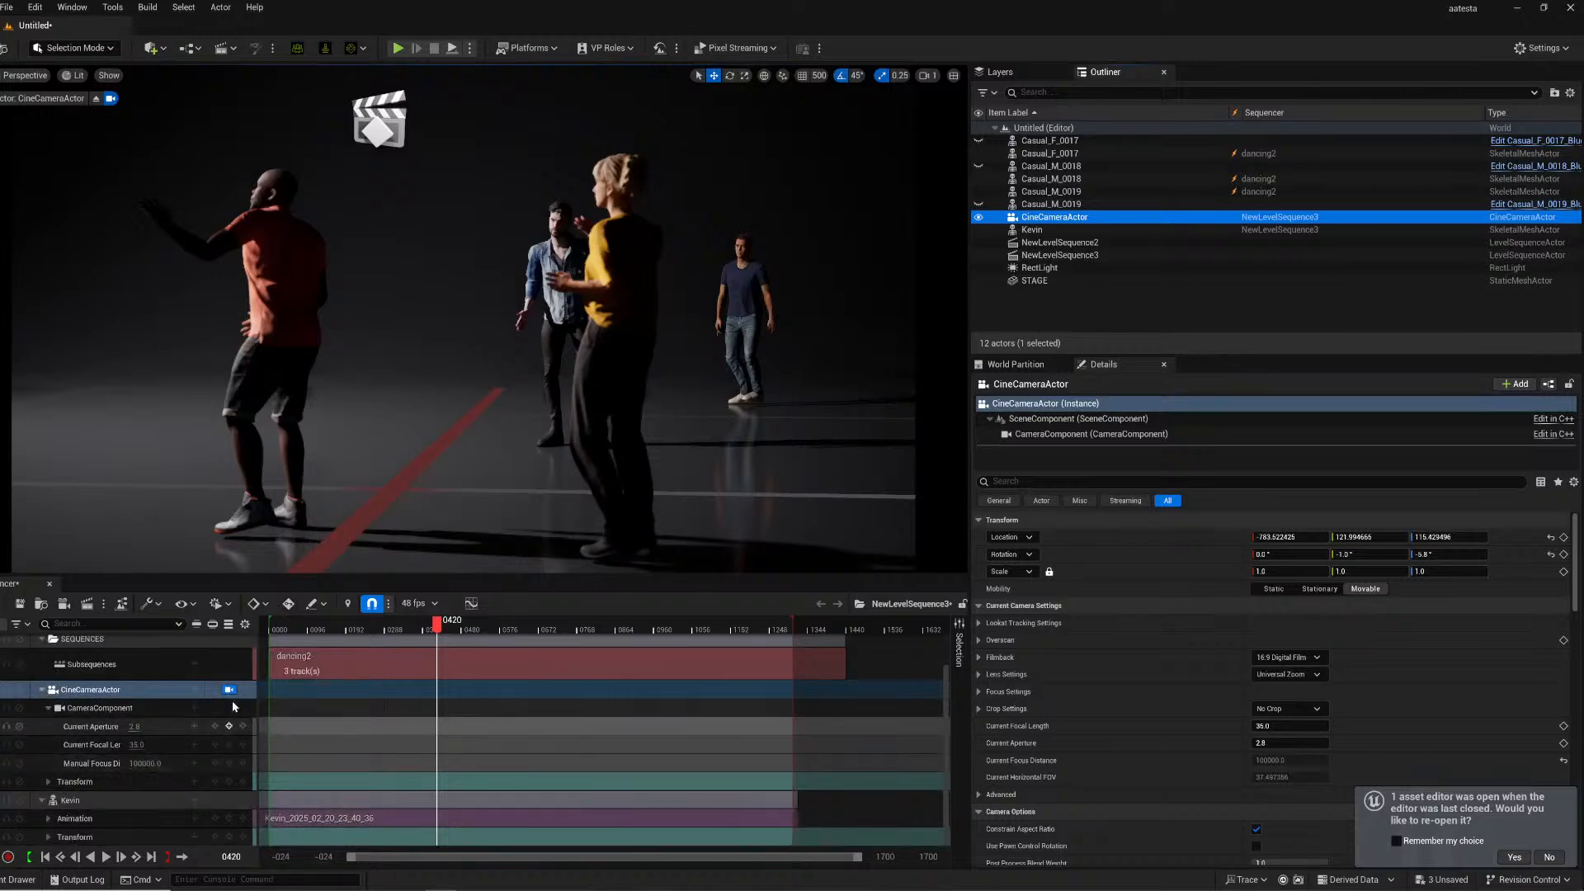
pyautogui.click(230, 784)
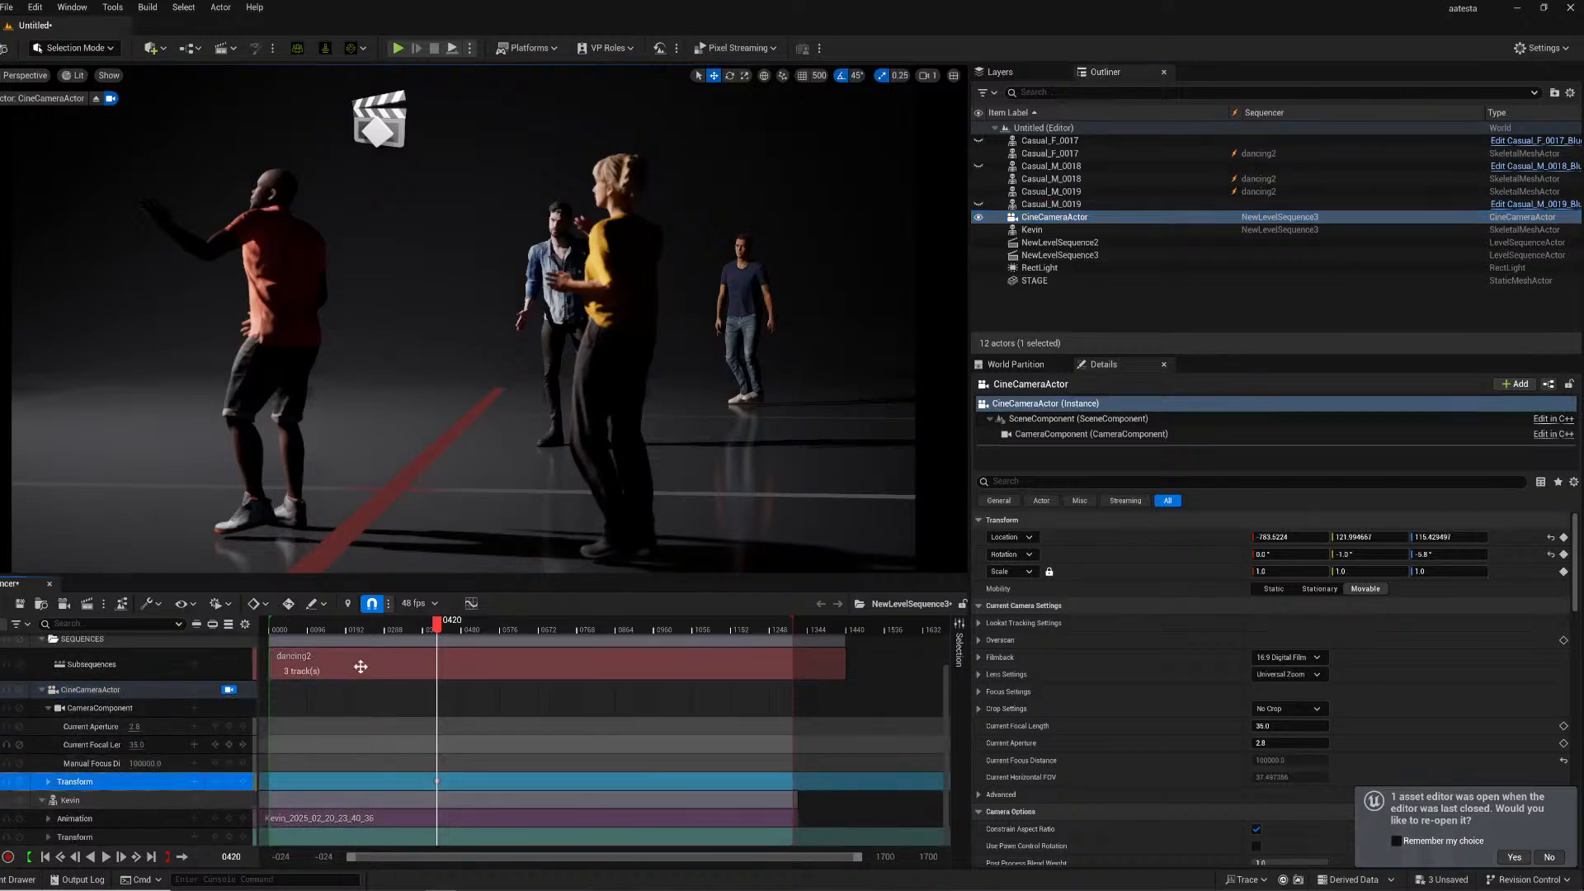
# - Key the camera's transform at two later frames after panning it to follow Kevin
pyautogui.moveTo(427, 628); pyautogui.dragTo(533, 629)
pyautogui.moveTo(495, 330); pyautogui.dragTo(413, 333, button='right')
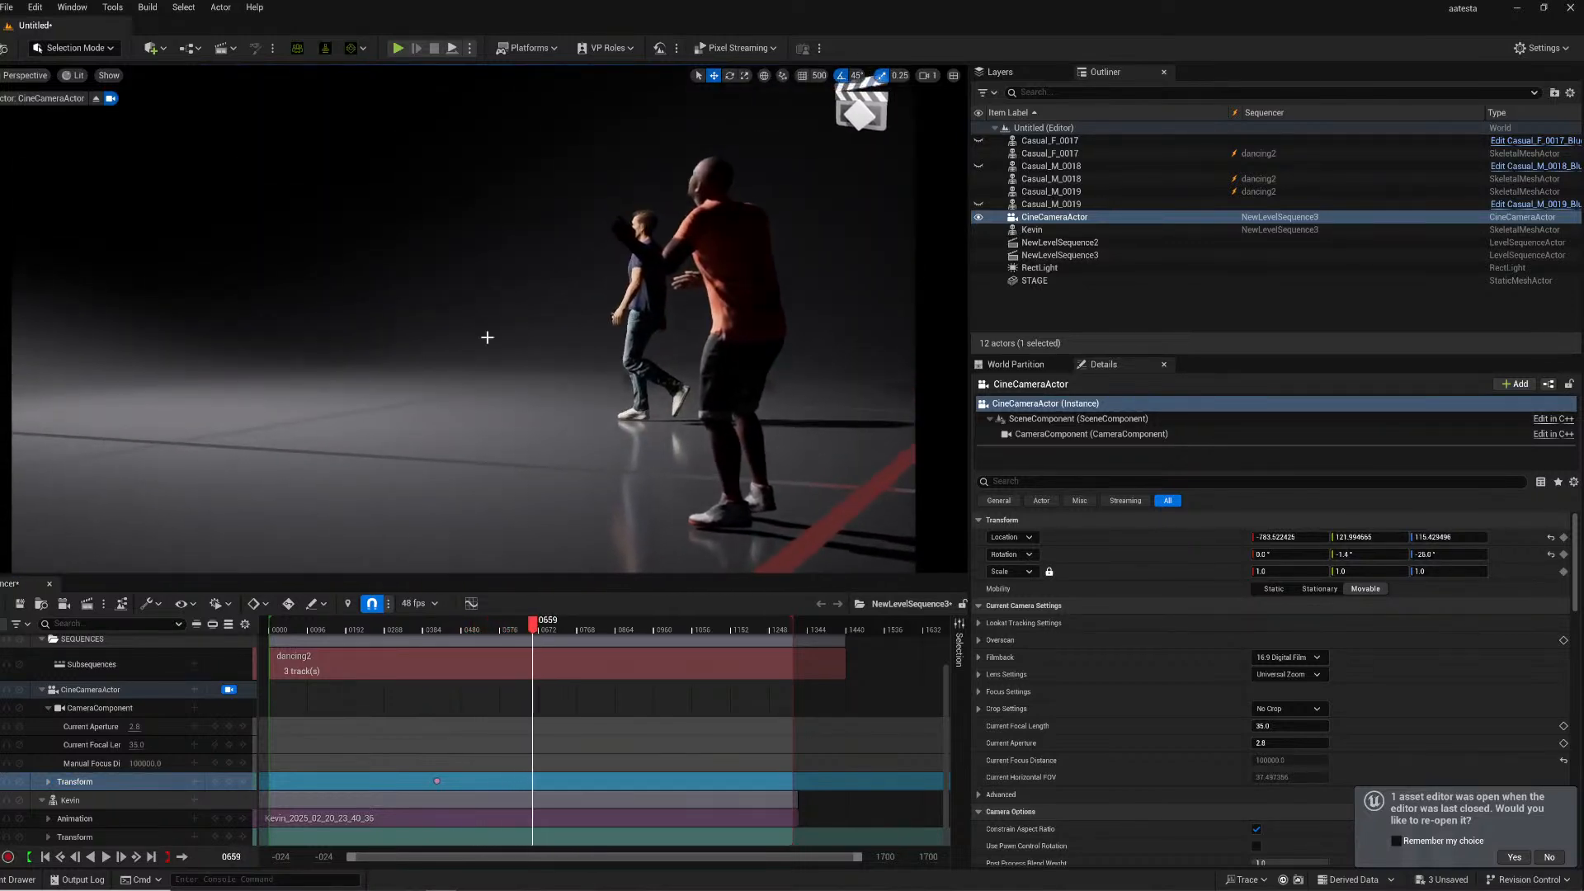
pyautogui.click(229, 781)
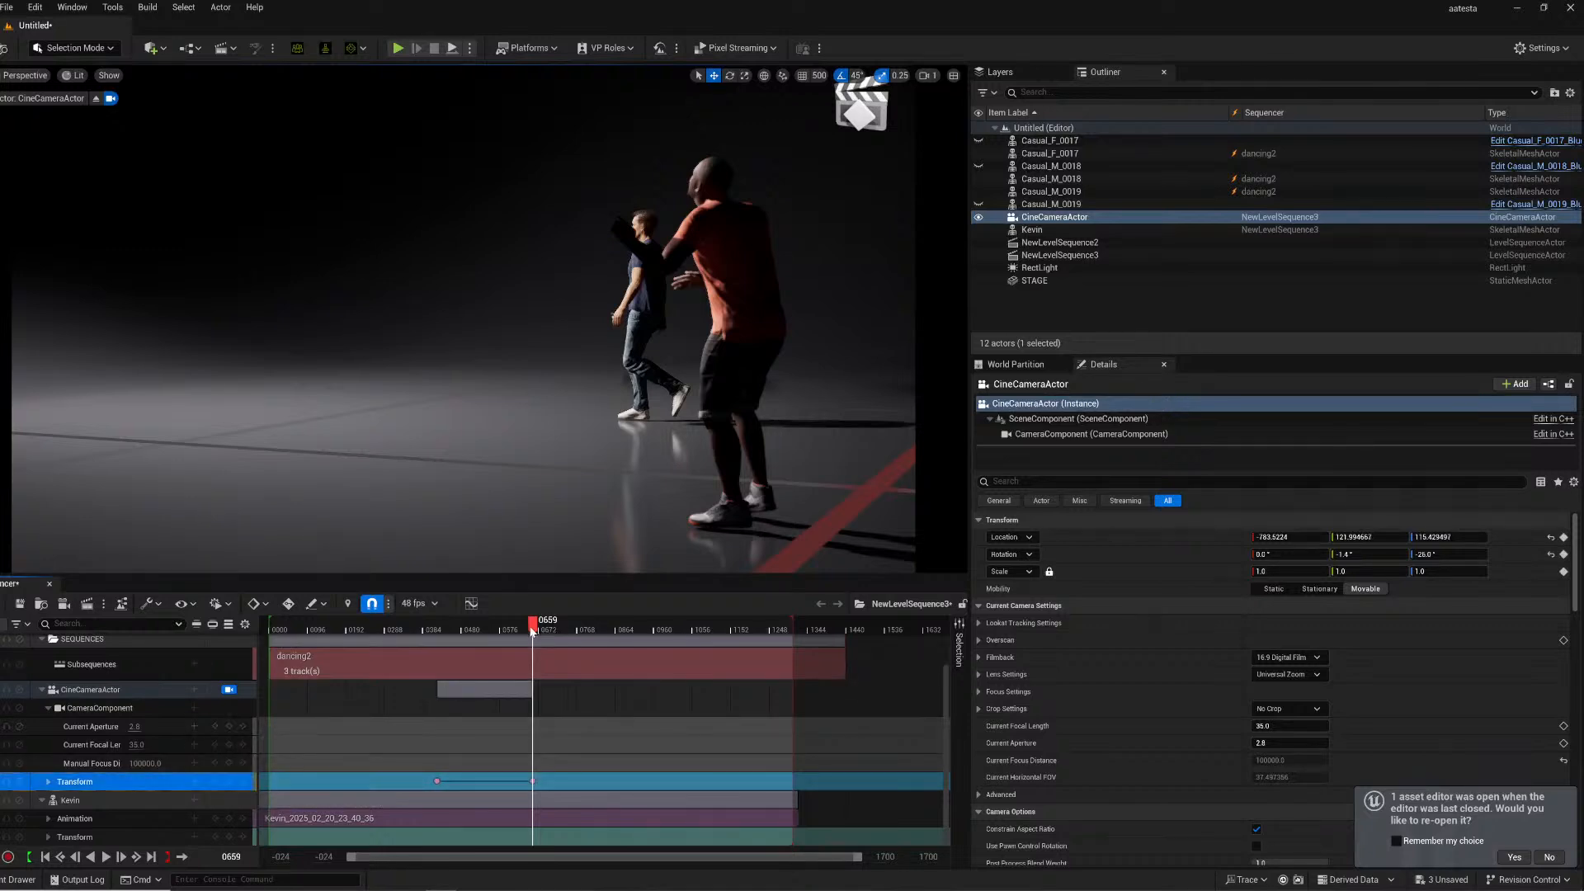
pyautogui.press('space')
pyautogui.moveTo(611, 402); pyautogui.dragTo(531, 402, button='right')
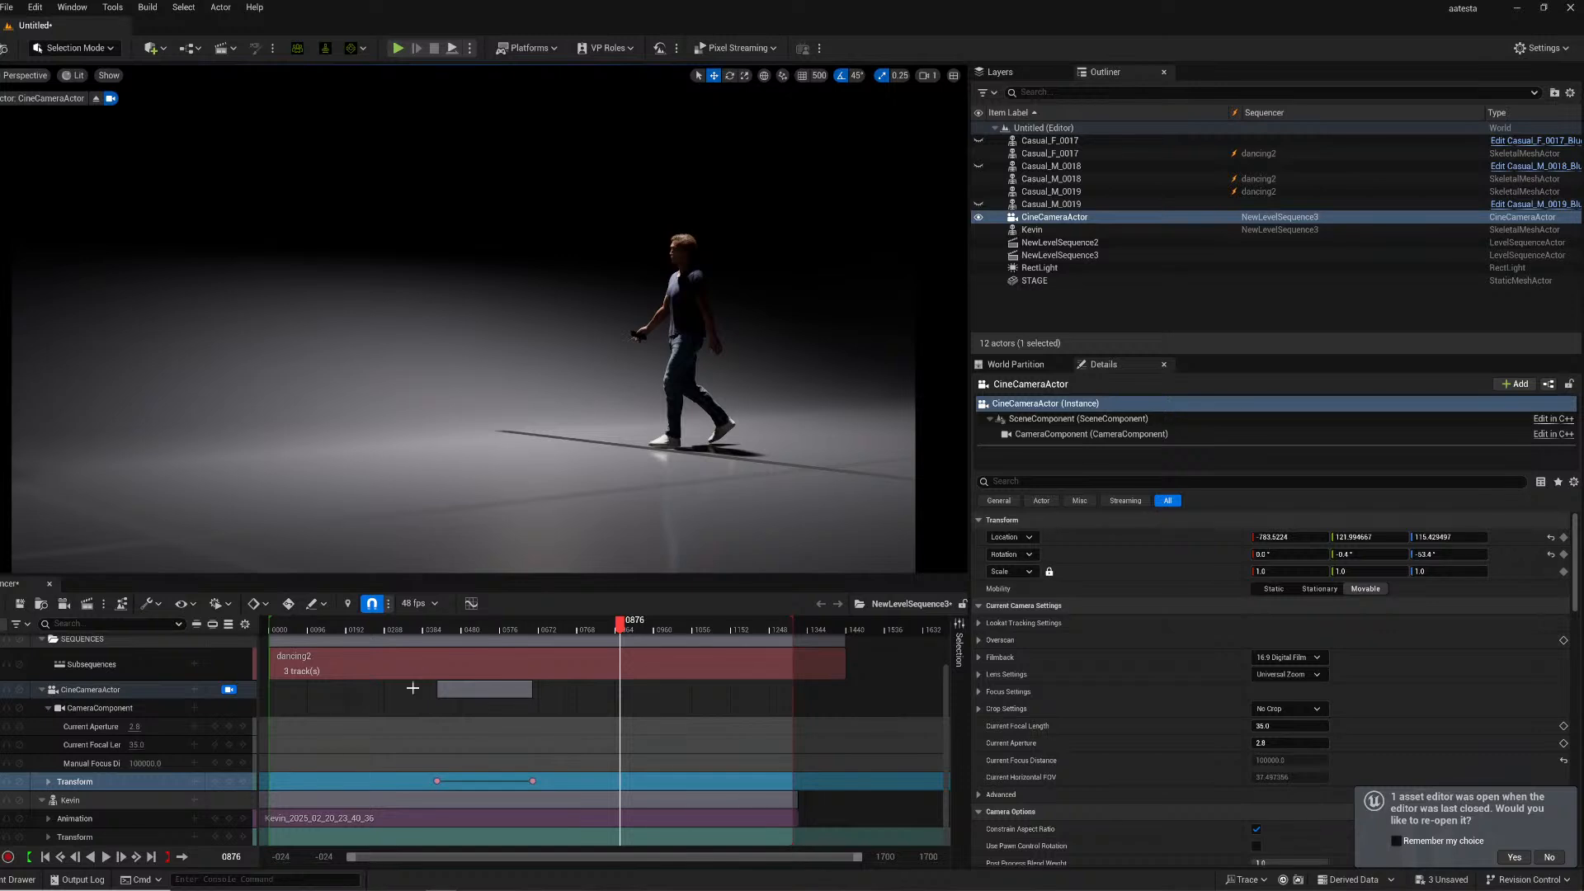
pyautogui.click(230, 782)
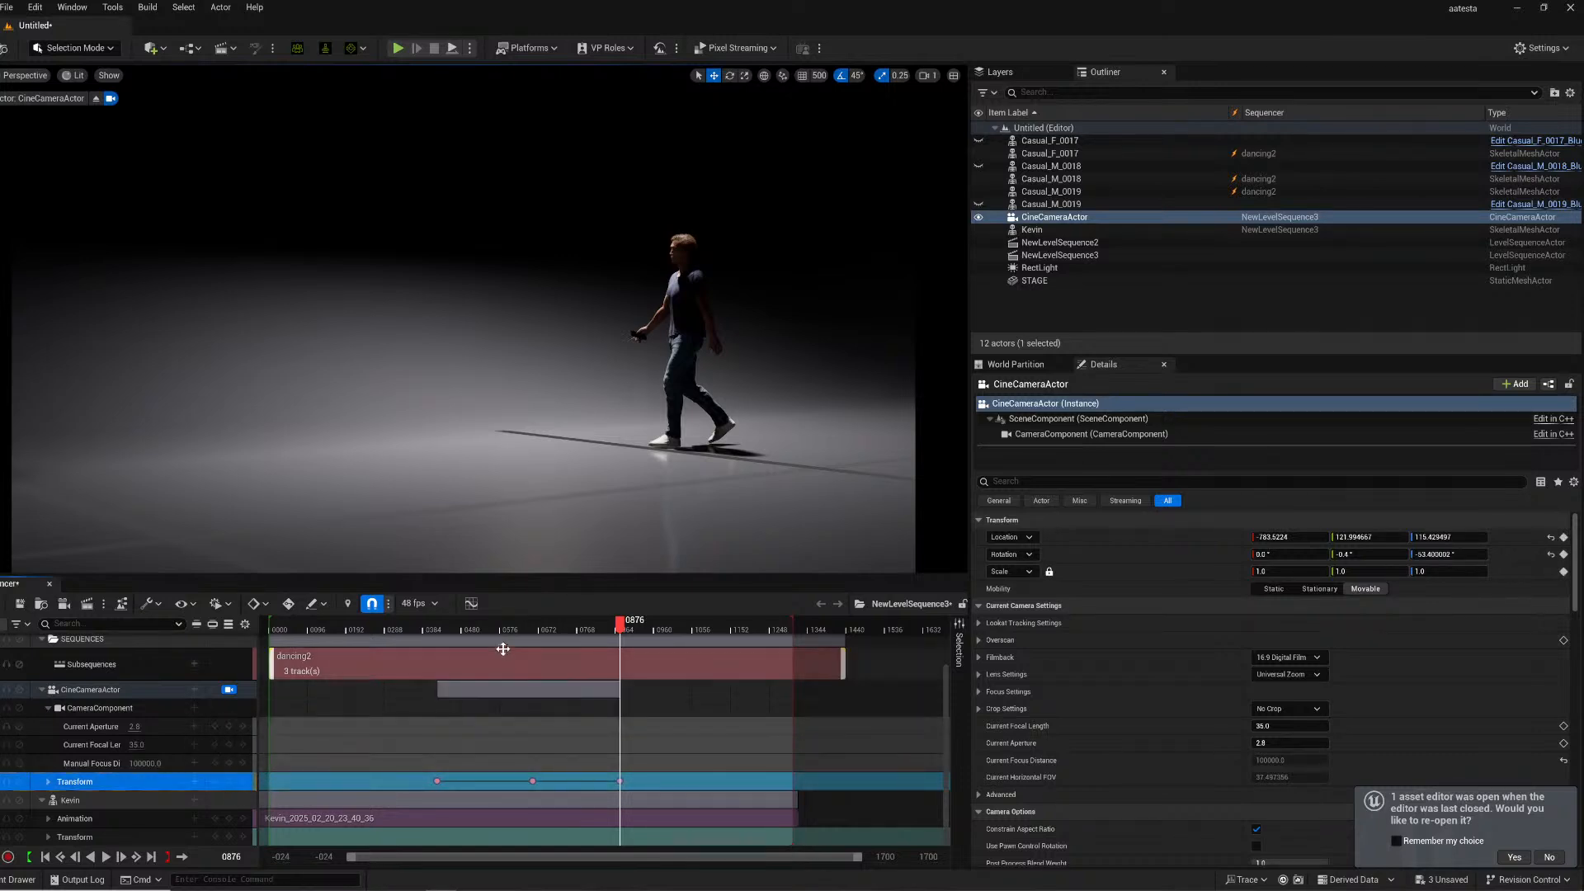
# - Play back the camera move from an early frame
pyautogui.click(452, 627)
pyautogui.press('space')
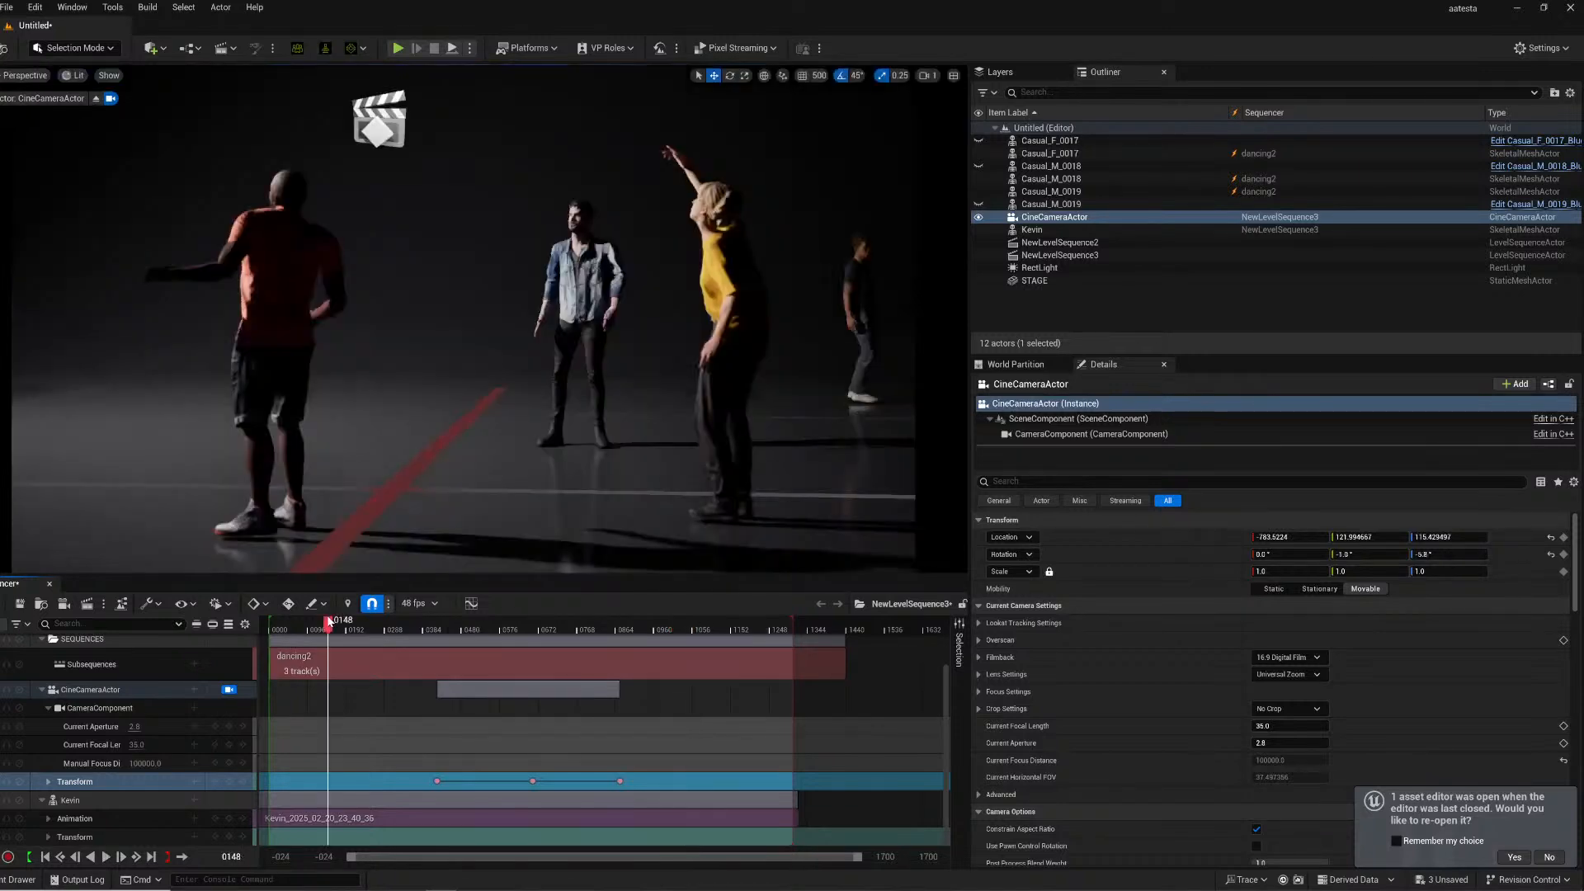
pyautogui.press('space')
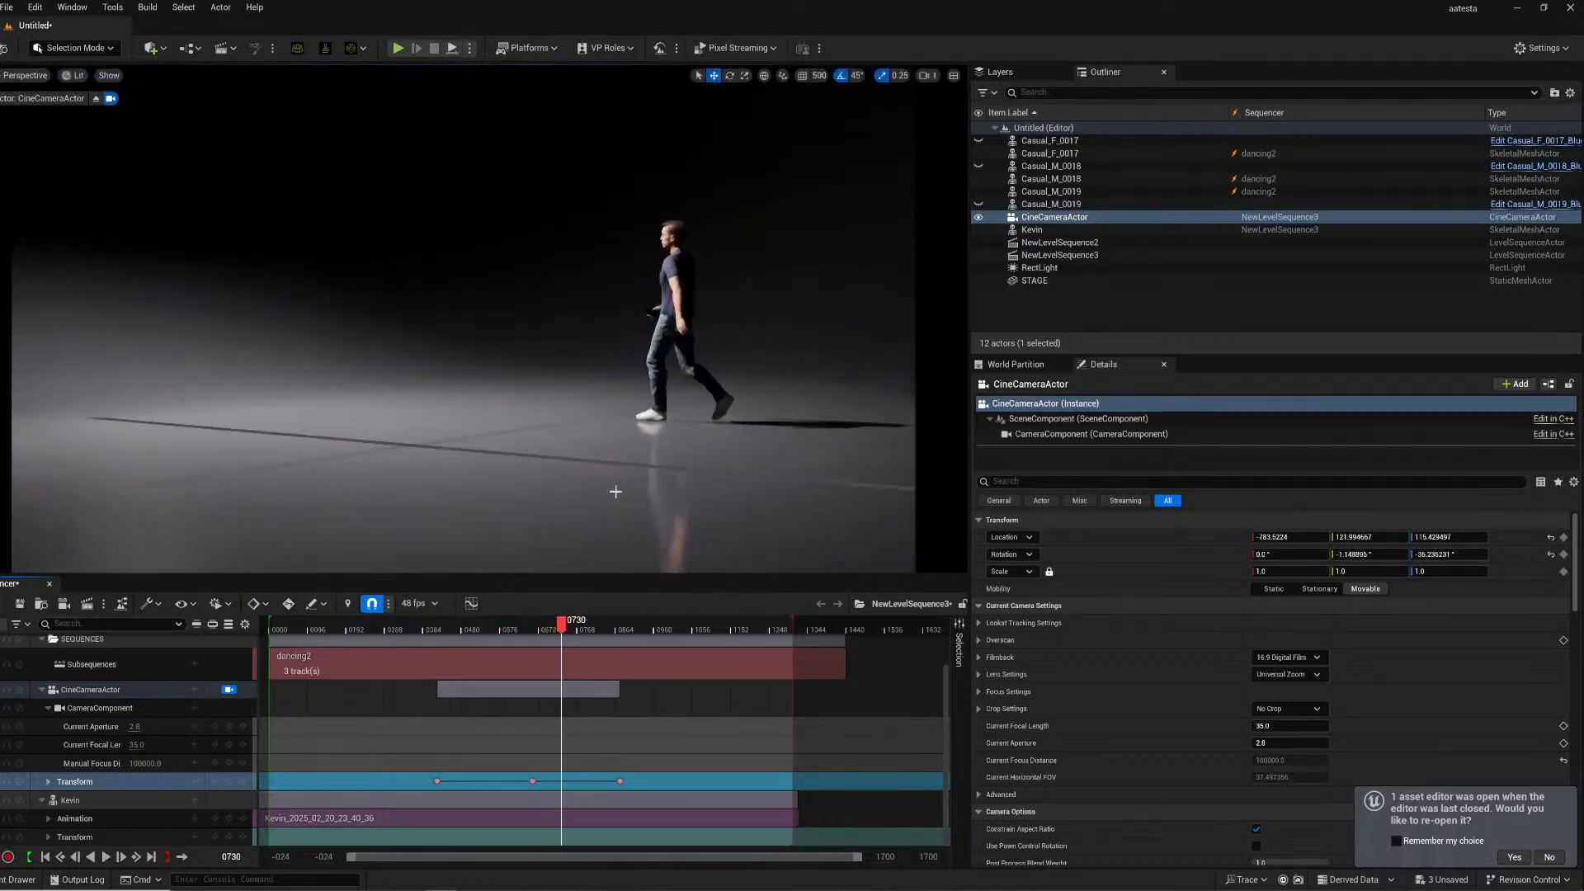
# - Enable the camera's Motion Blur Amount override under Rendering Features
pyautogui.moveTo(497, 625); pyautogui.dragTo(510, 594)
pyautogui.scroll(-10, 1100, 626)
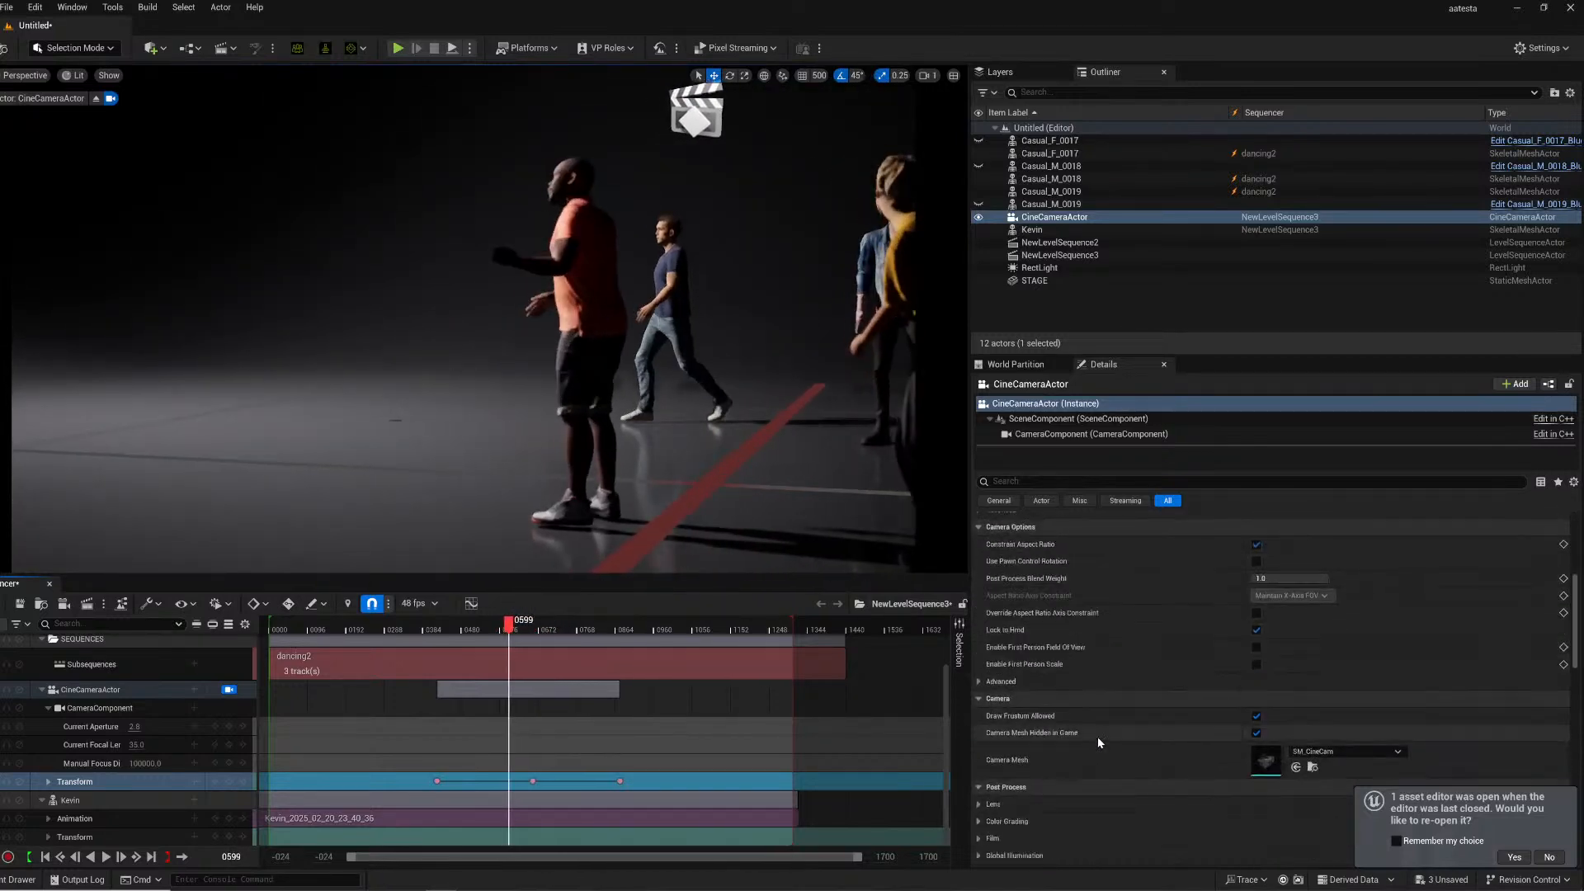
pyautogui.scroll(-4, 1082, 714)
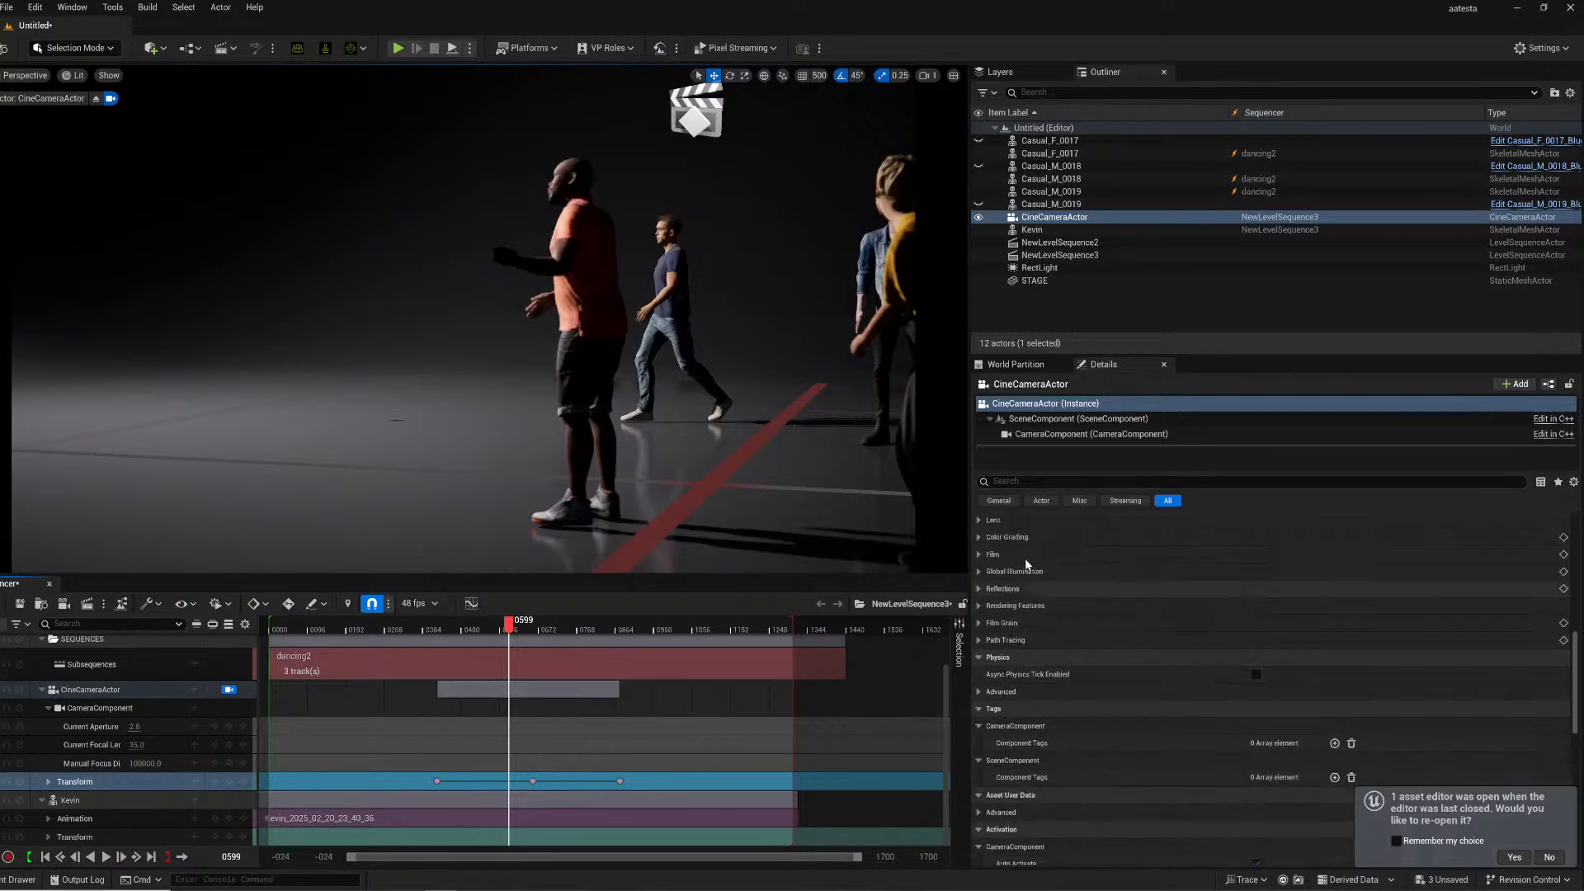
pyautogui.scroll(2, 992, 578)
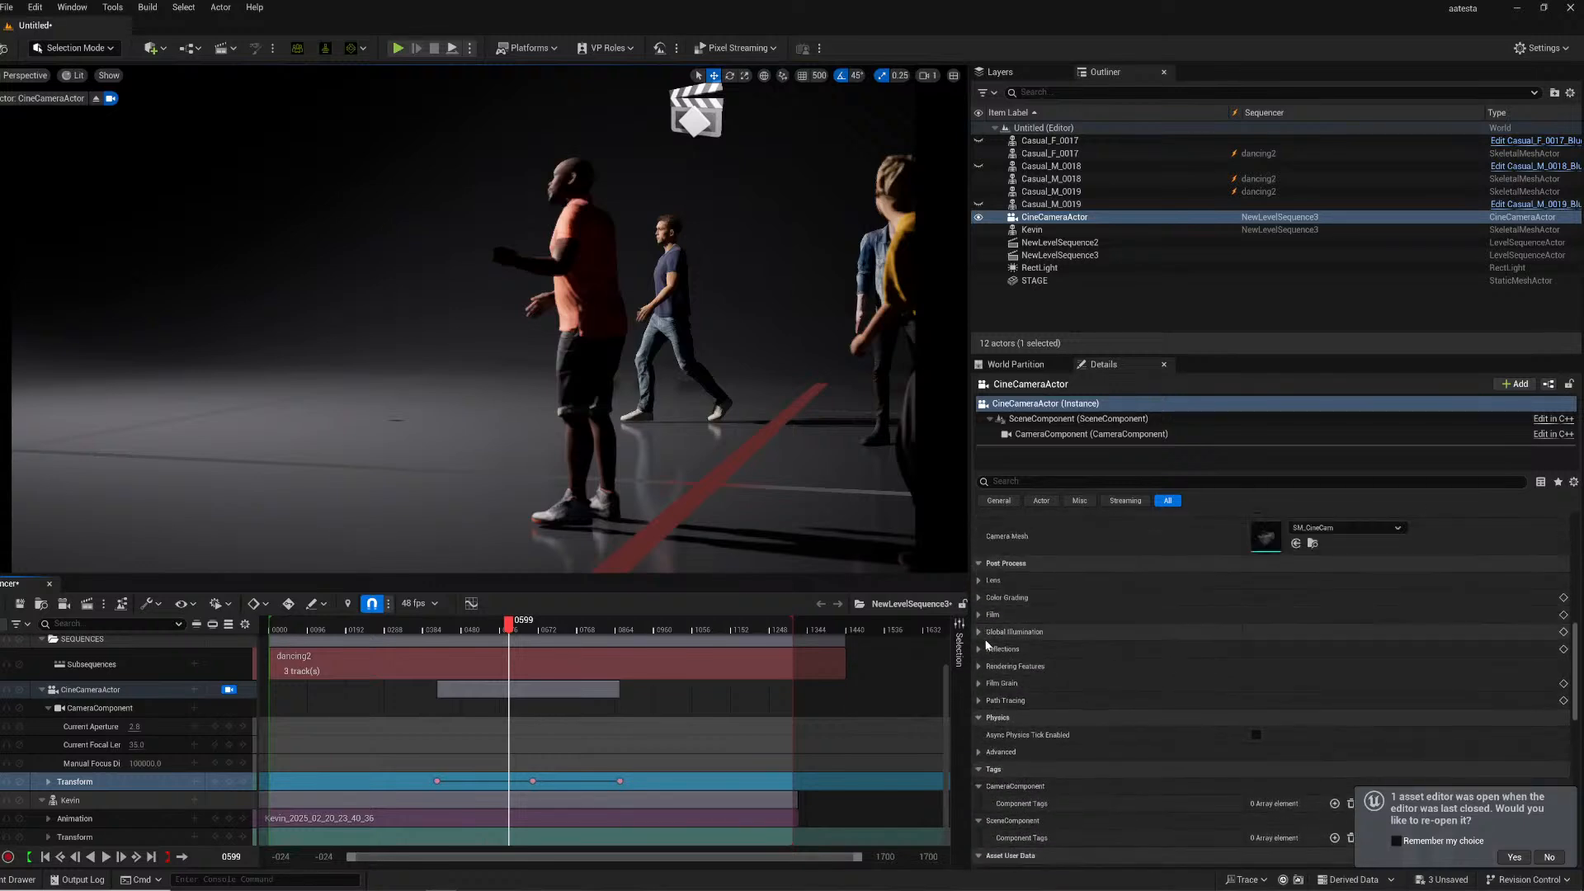
pyautogui.click(979, 615)
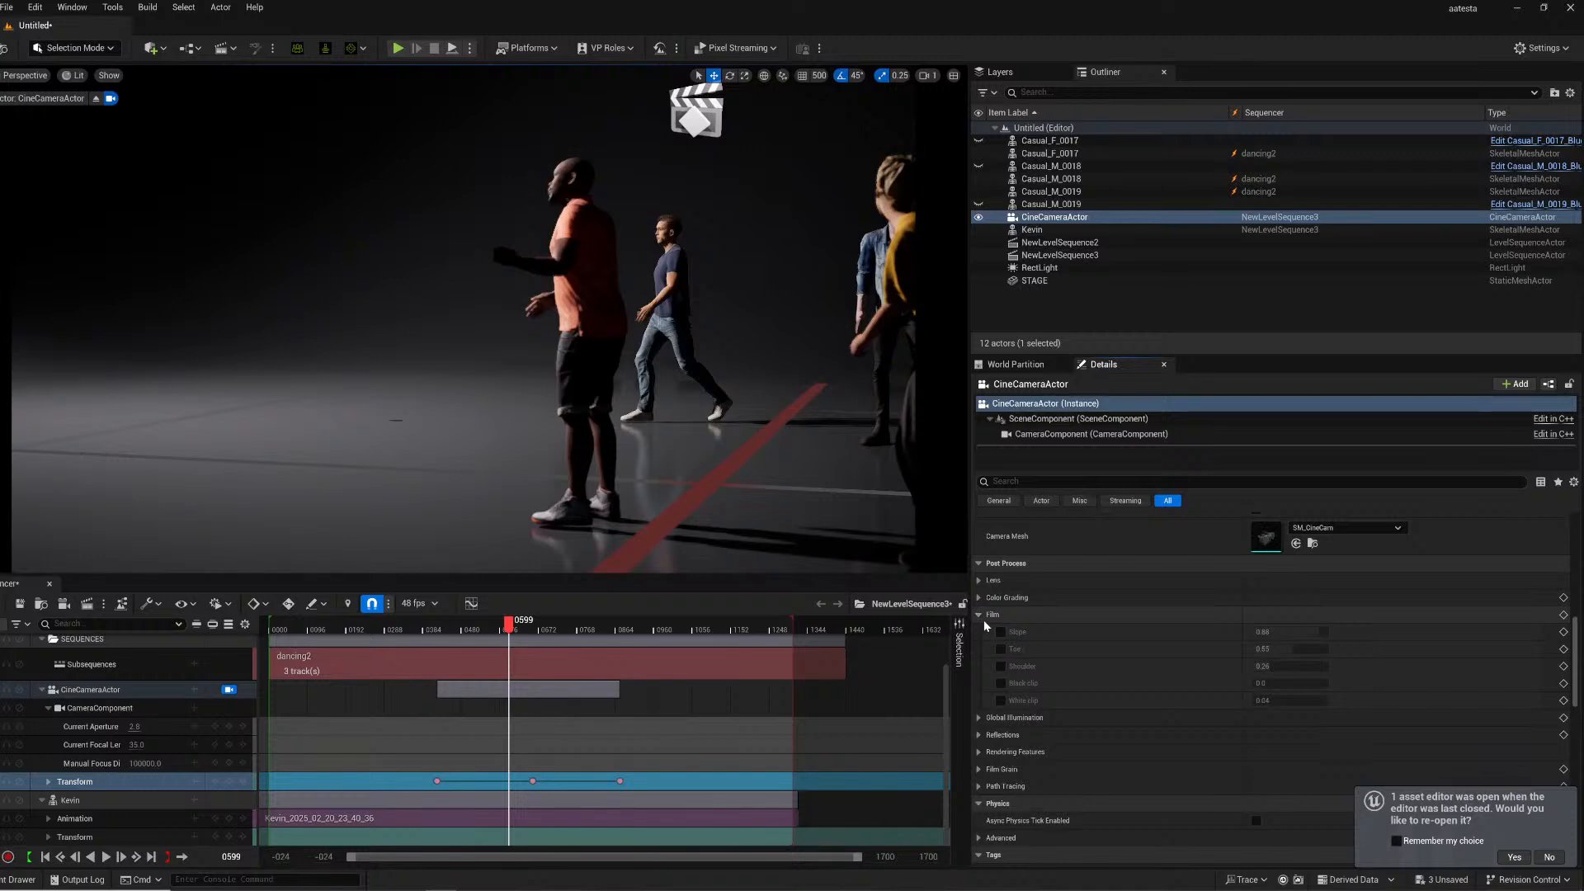
pyautogui.scroll(-1, 982, 711)
pyautogui.click(980, 711)
pyautogui.scroll(-3, 992, 716)
pyautogui.click(989, 729)
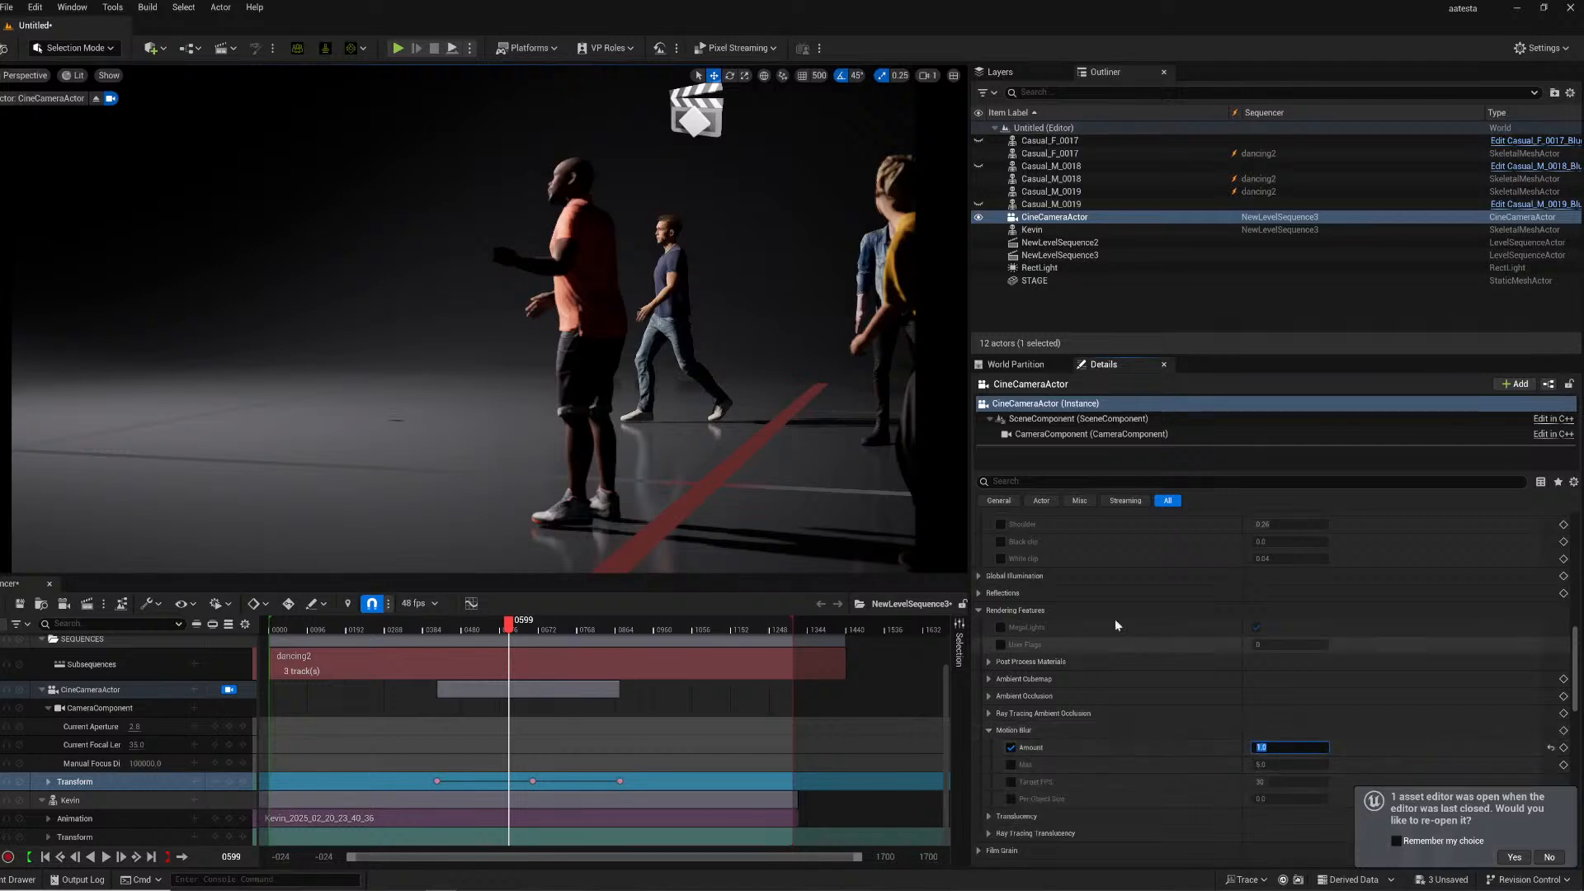
pyautogui.moveTo(462, 625); pyautogui.dragTo(443, 628)
pyautogui.press('space')
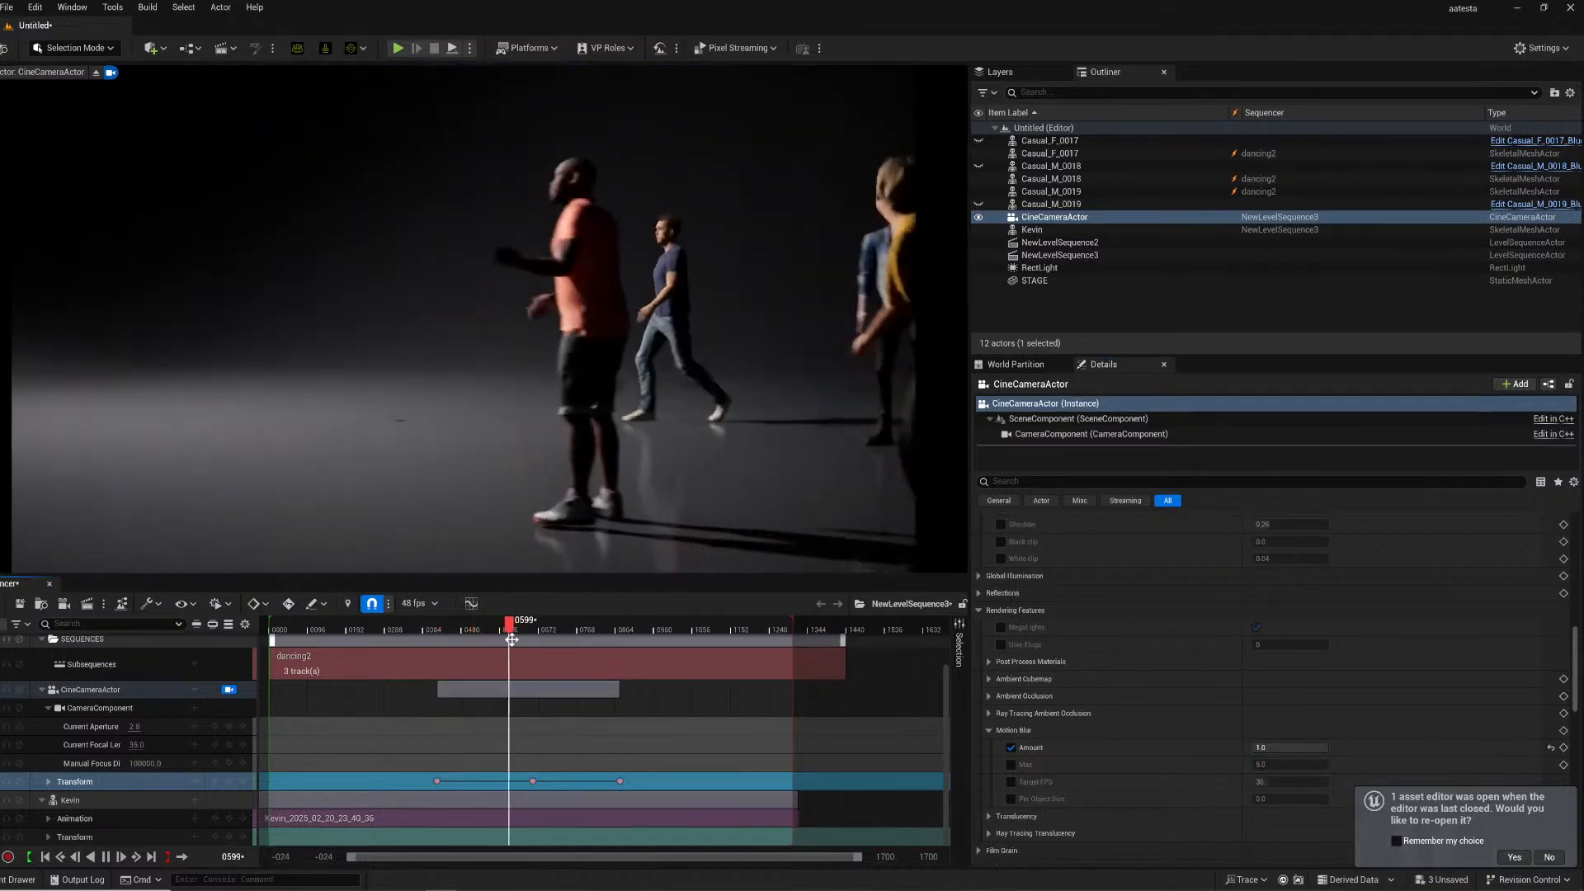
# - Enable the camera's Shutter Speed setting and set it to 48
pyautogui.scroll(1, 1181, 726)
pyautogui.scroll(-2, 1179, 726)
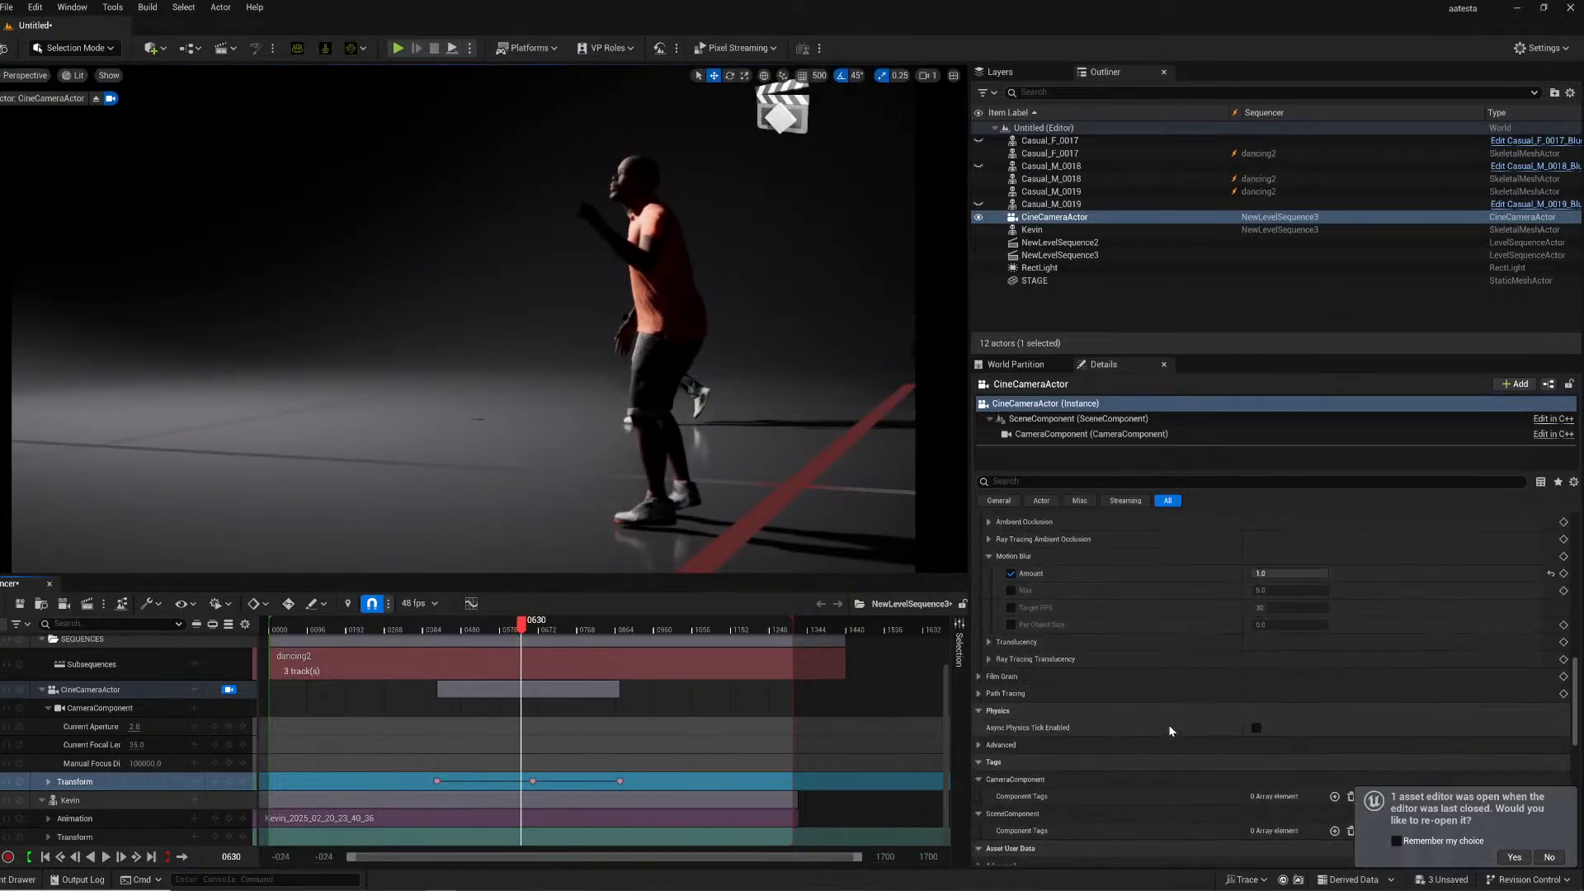
pyautogui.scroll(-1, 1073, 697)
pyautogui.scroll(6, 1008, 645)
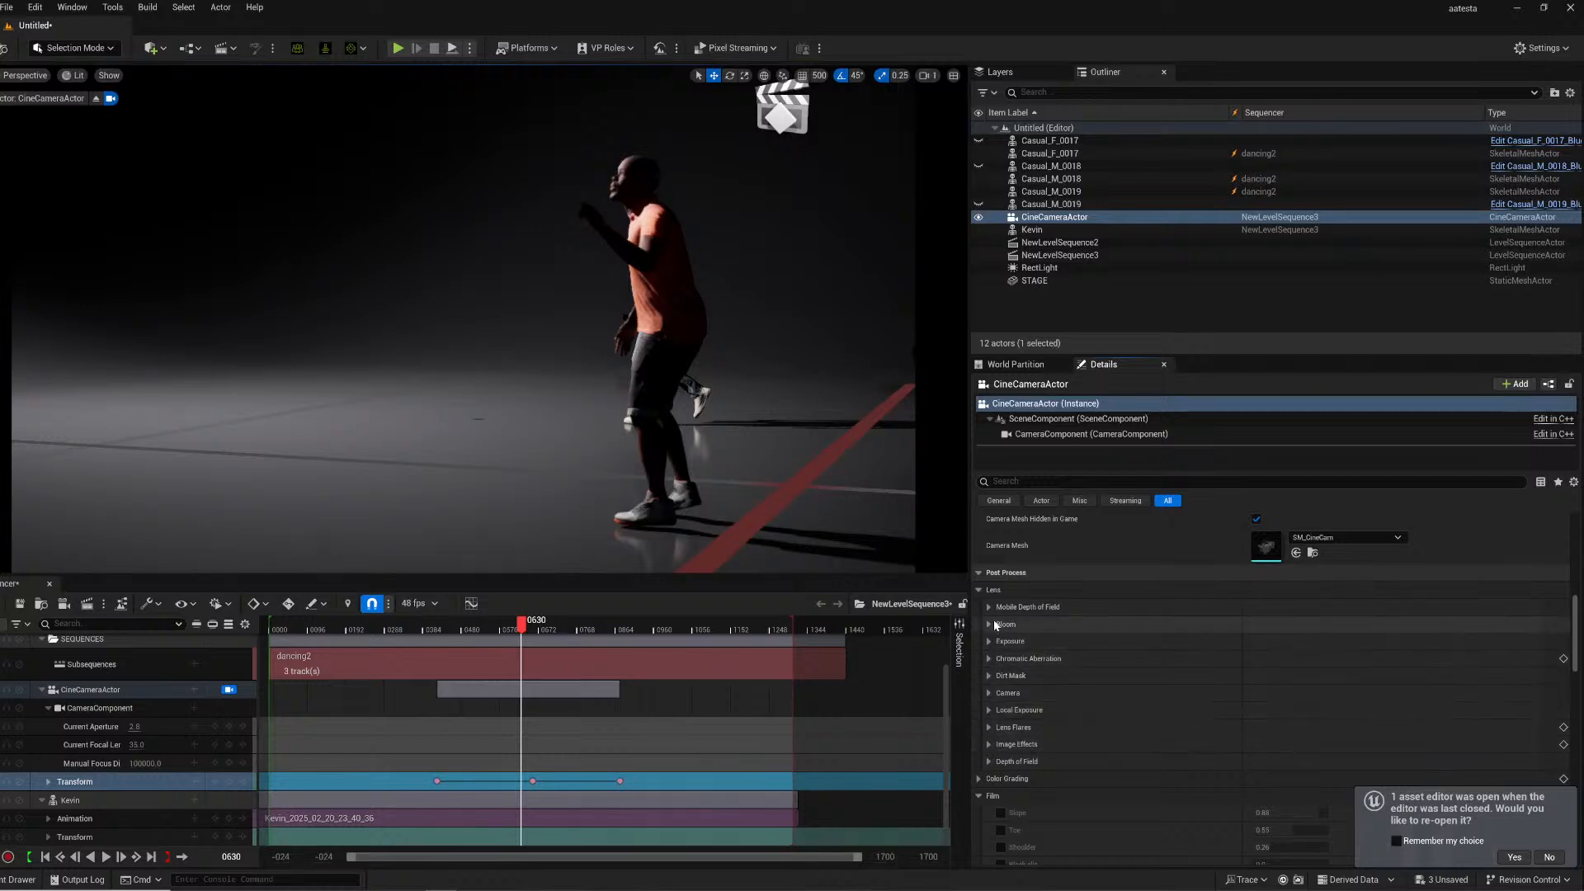
pyautogui.click(988, 693)
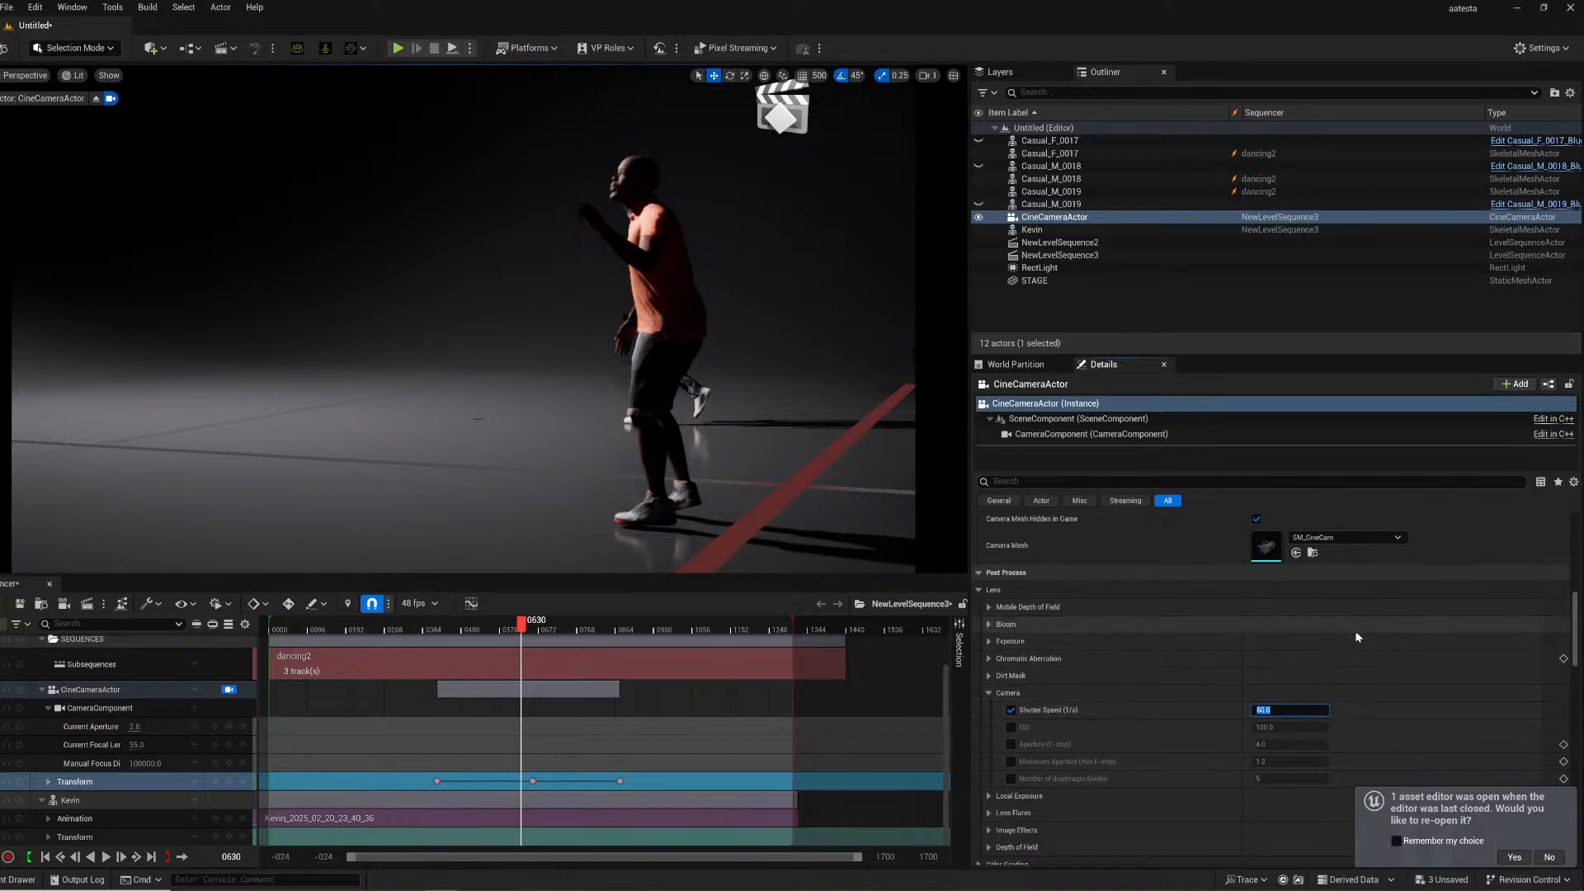
pyautogui.write('48')
pyautogui.press('Return')
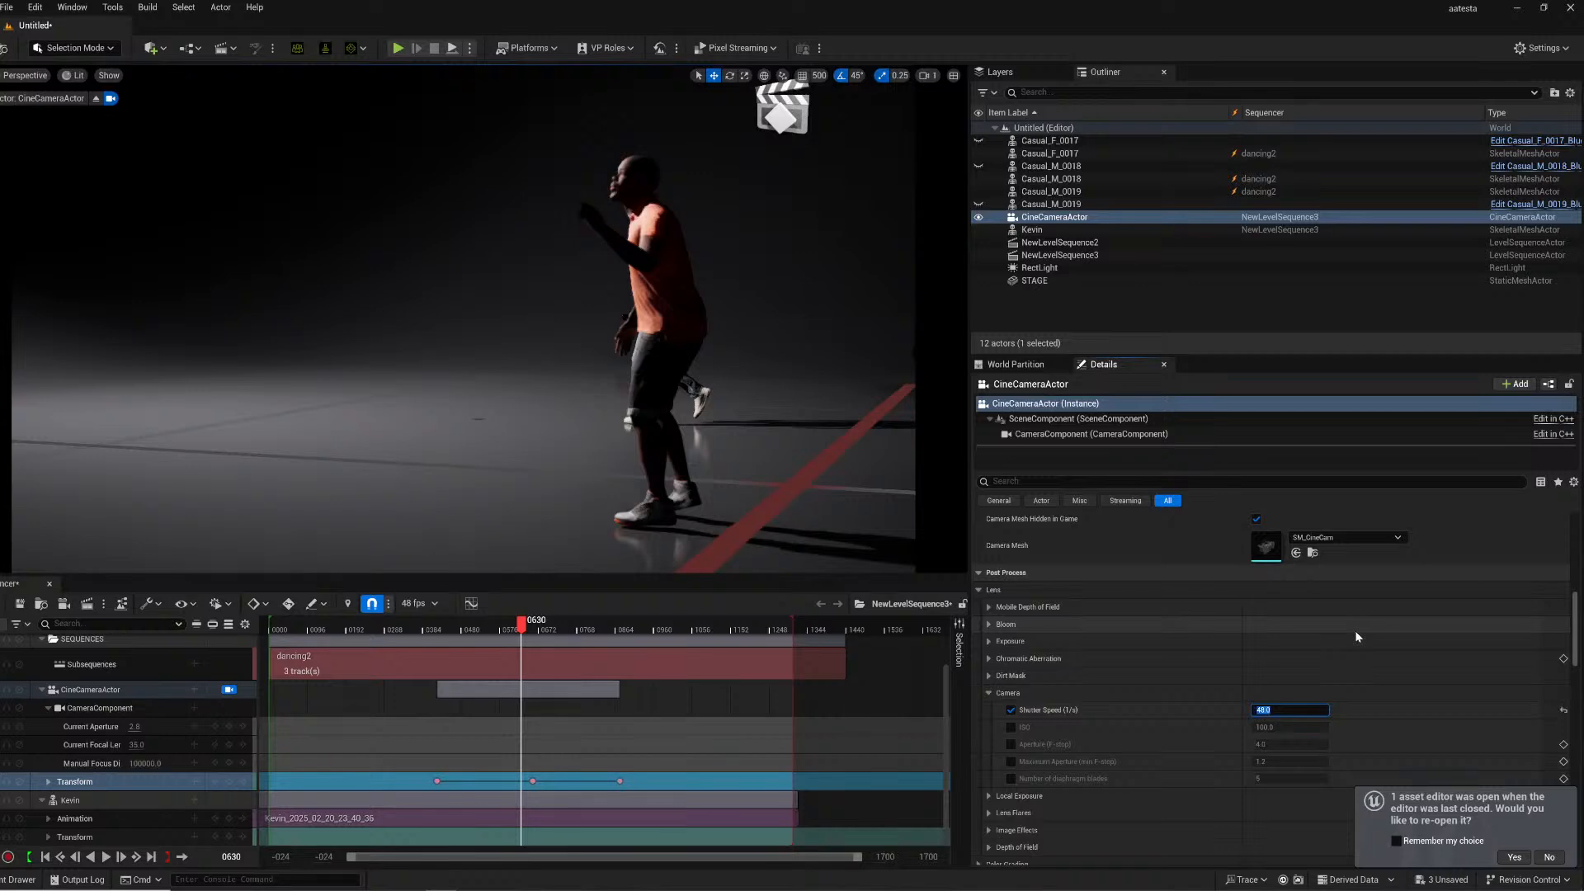
# - Play back the sequence through the camera to check the motion blur
pyautogui.click(483, 627)
pyautogui.press('space')
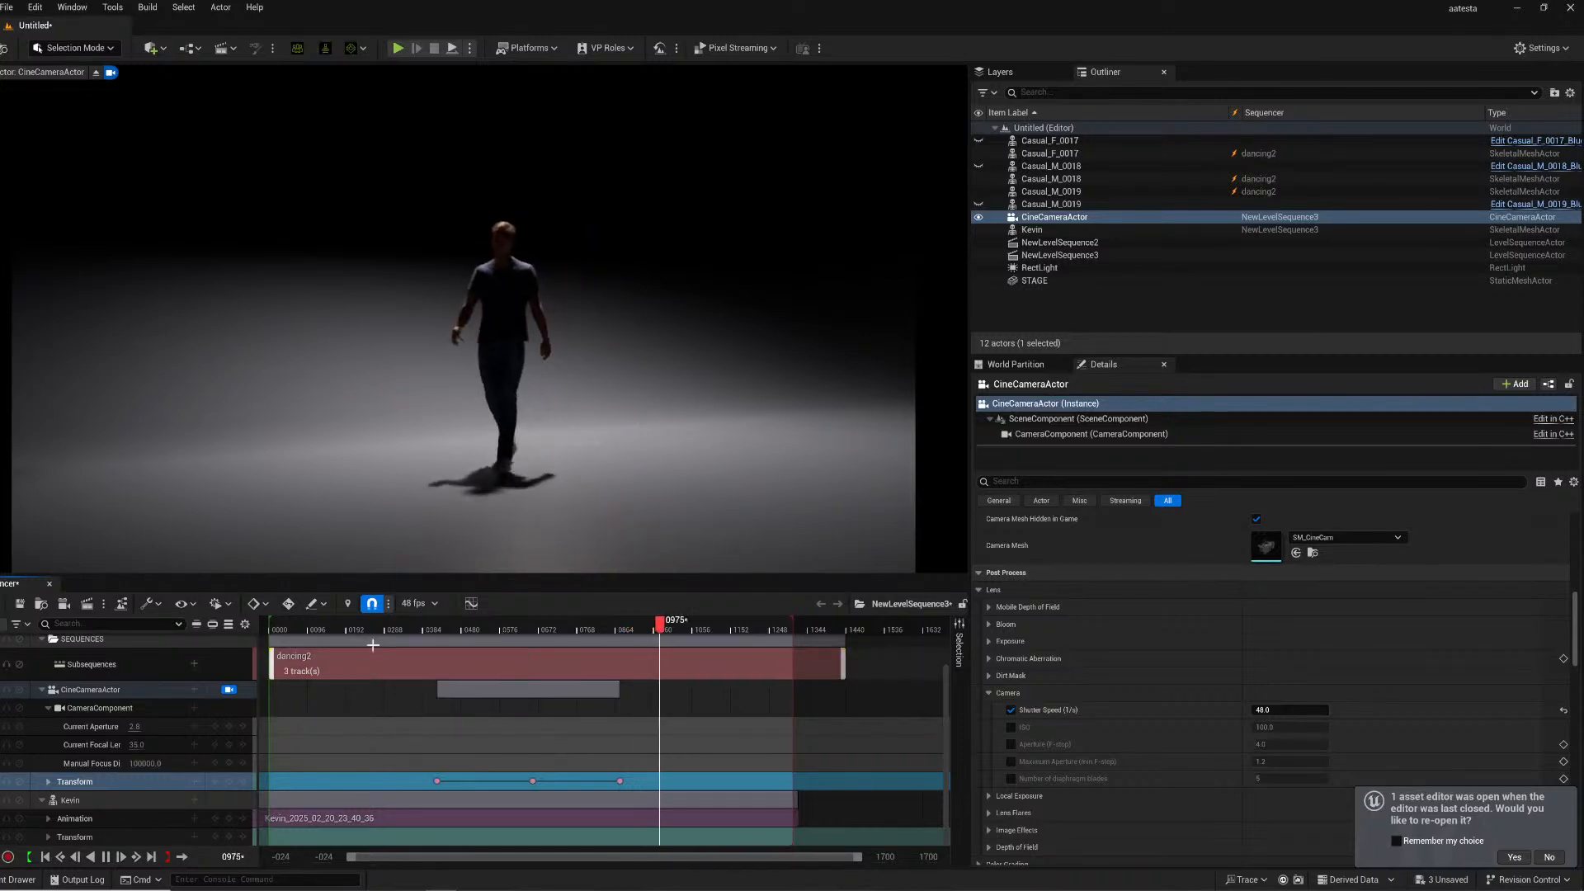
pyautogui.click(321, 625)
pyautogui.press('space')
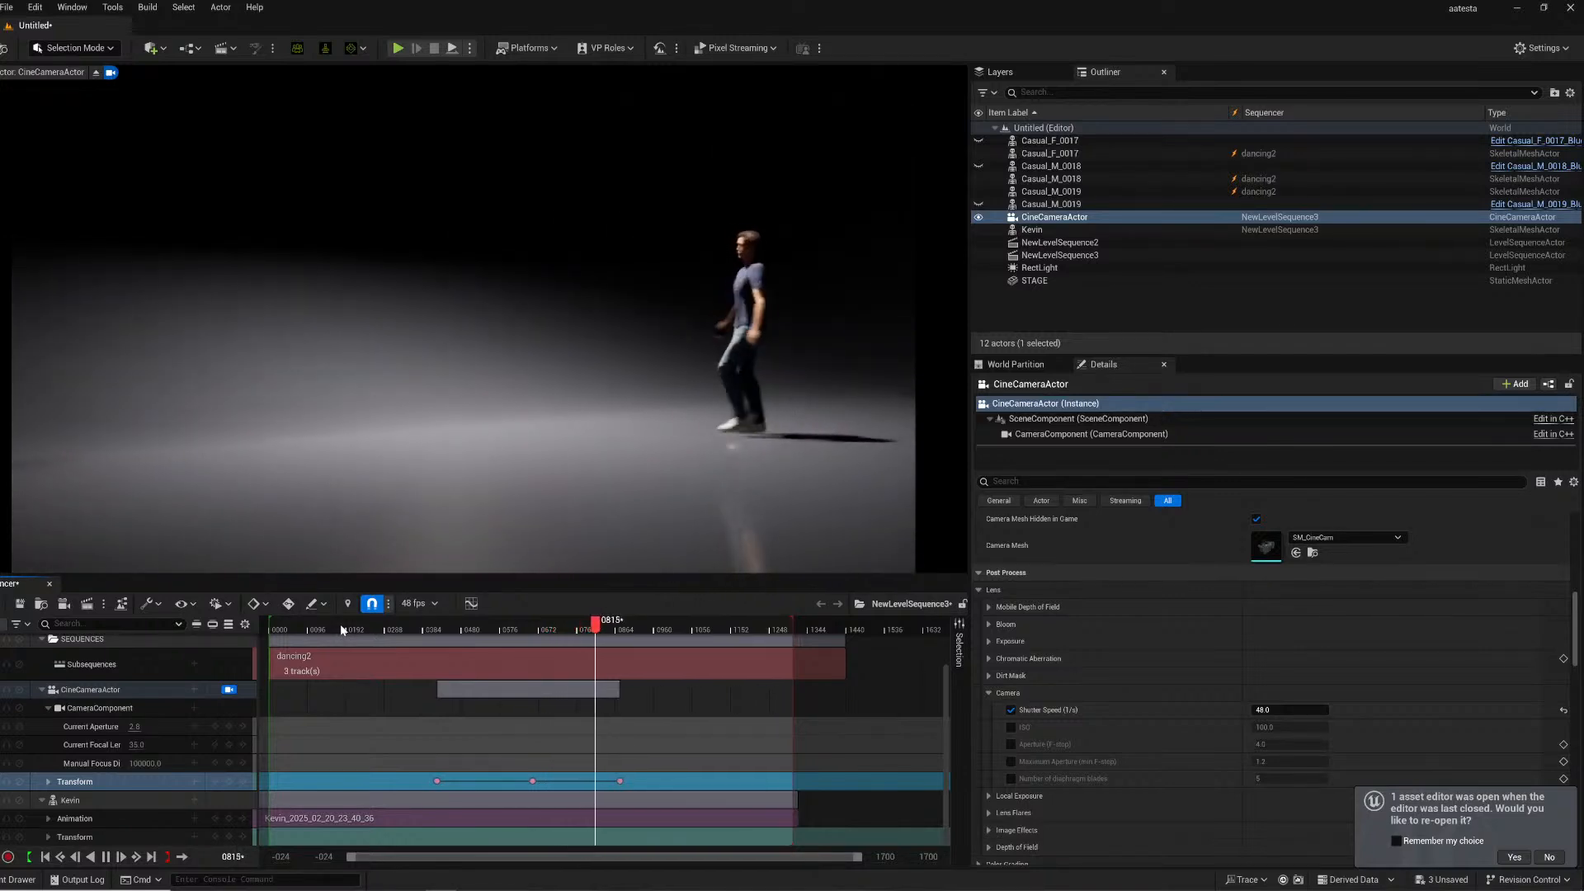
pyautogui.press('space')
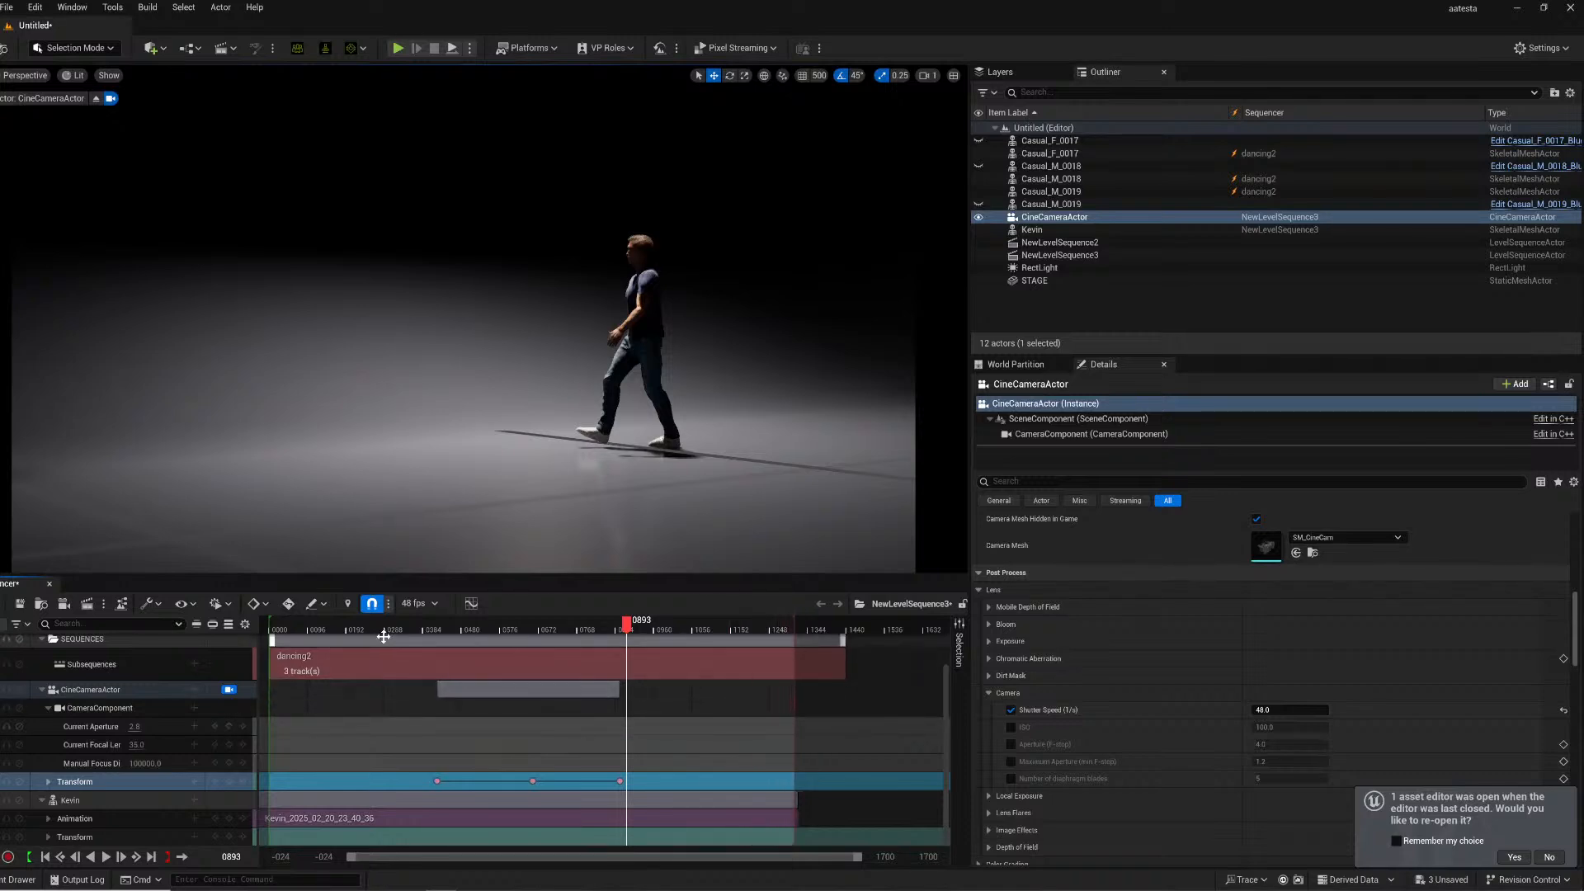
# - Open the Movie Render Queue for the sequence
pyautogui.moveTo(347, 630)
pyautogui.mouseDown()
pyautogui.moveTo(396, 629)
pyautogui.moveTo(345, 631)
pyautogui.mouseUp()
pyautogui.click(91, 603)
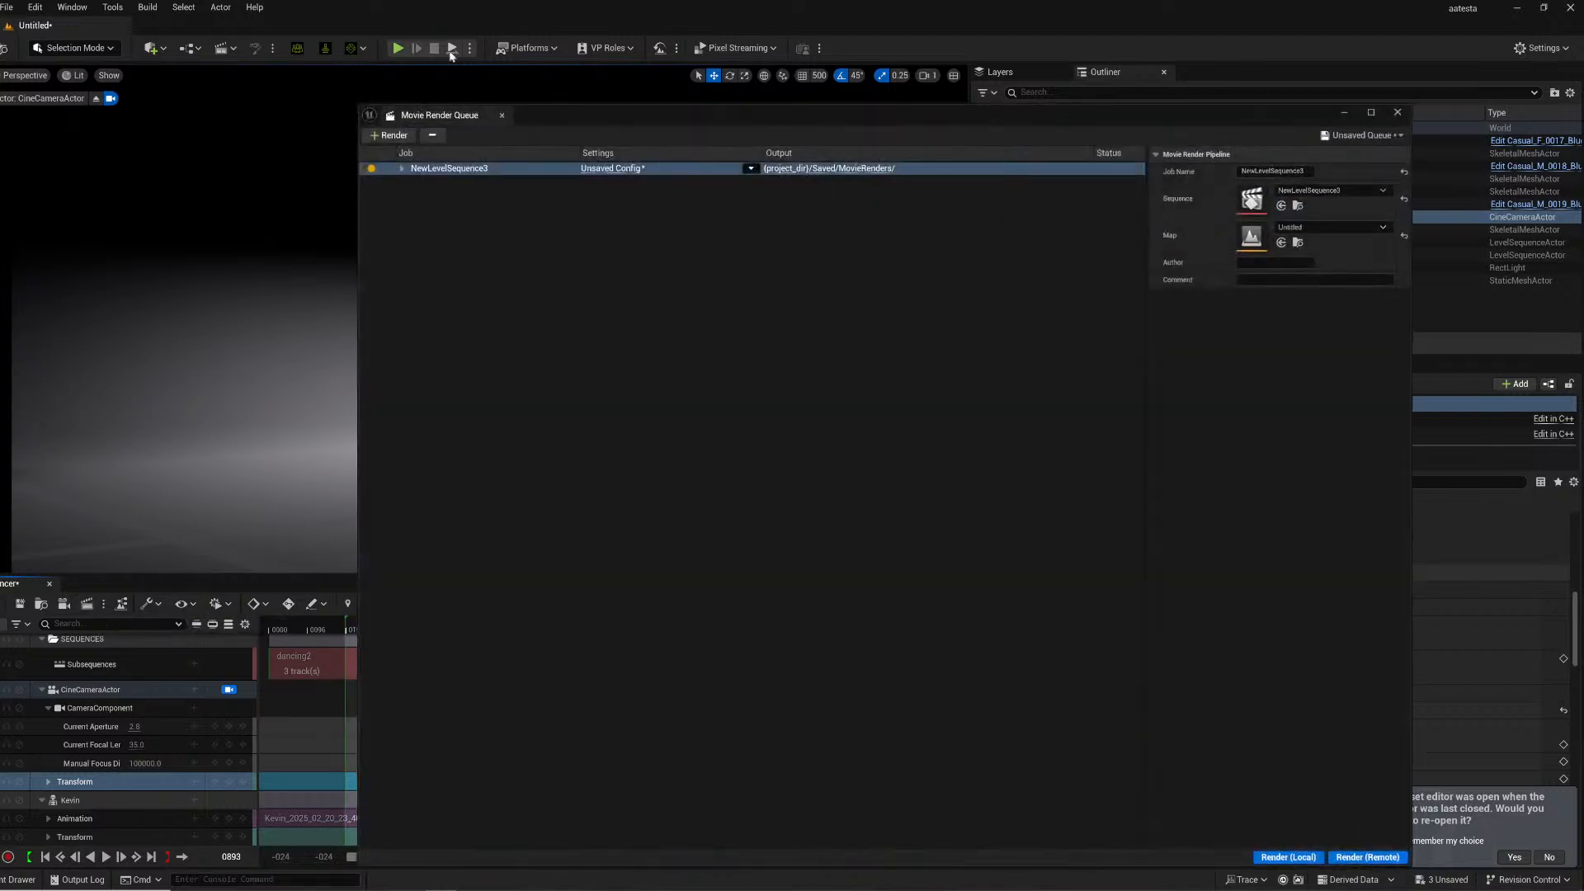
# - Open the job's render settings and replace the jpg export with an .exr Sequence [16bit] export
pyautogui.click(605, 169)
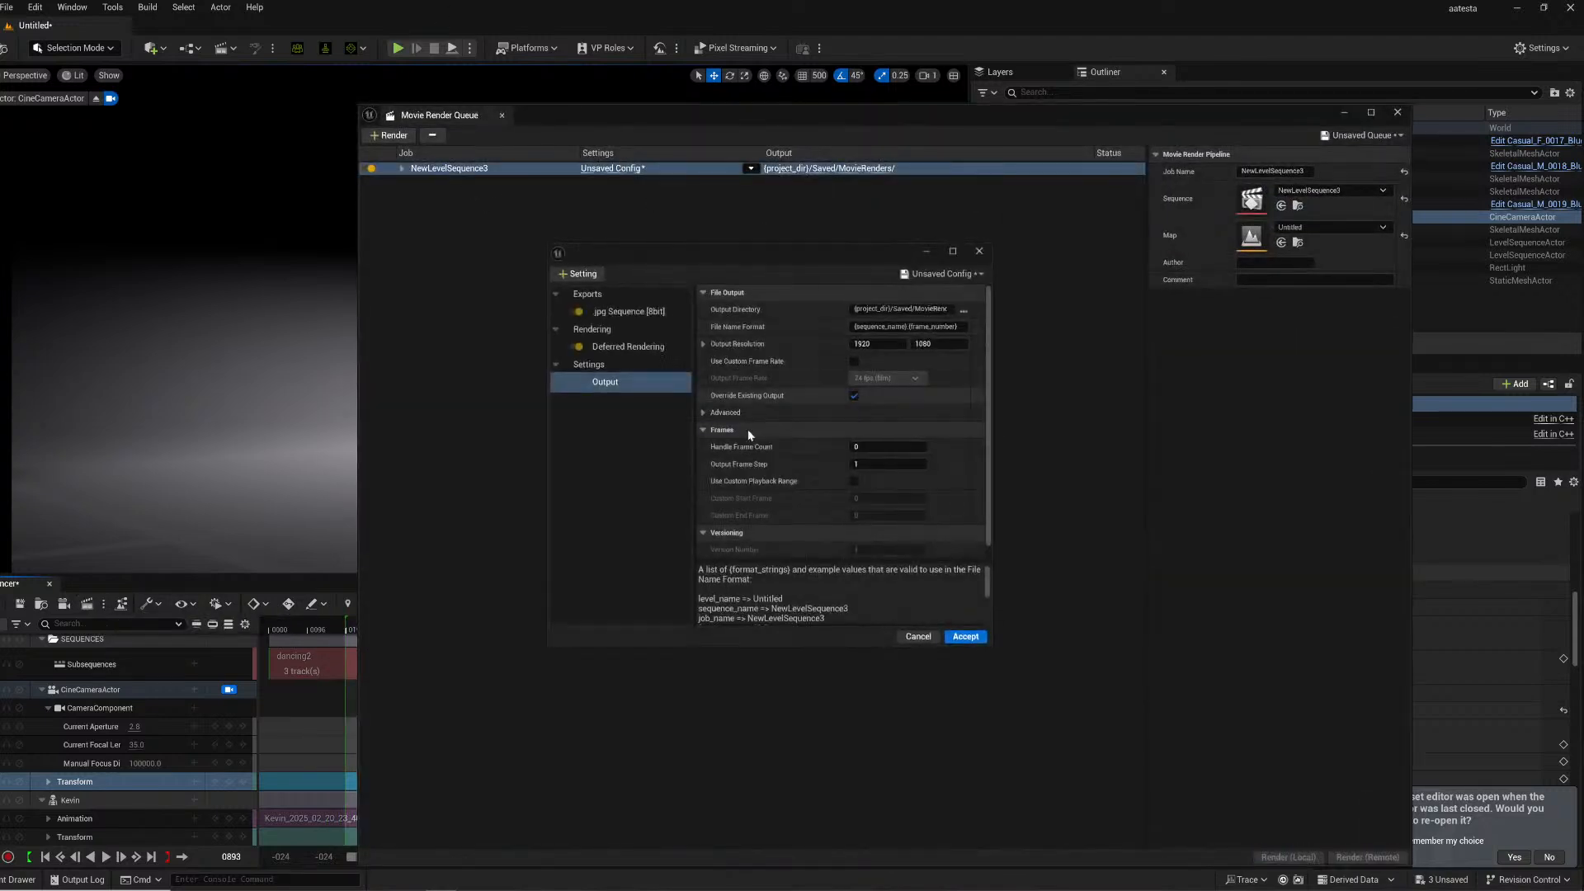
pyautogui.click(623, 313)
pyautogui.click(586, 274)
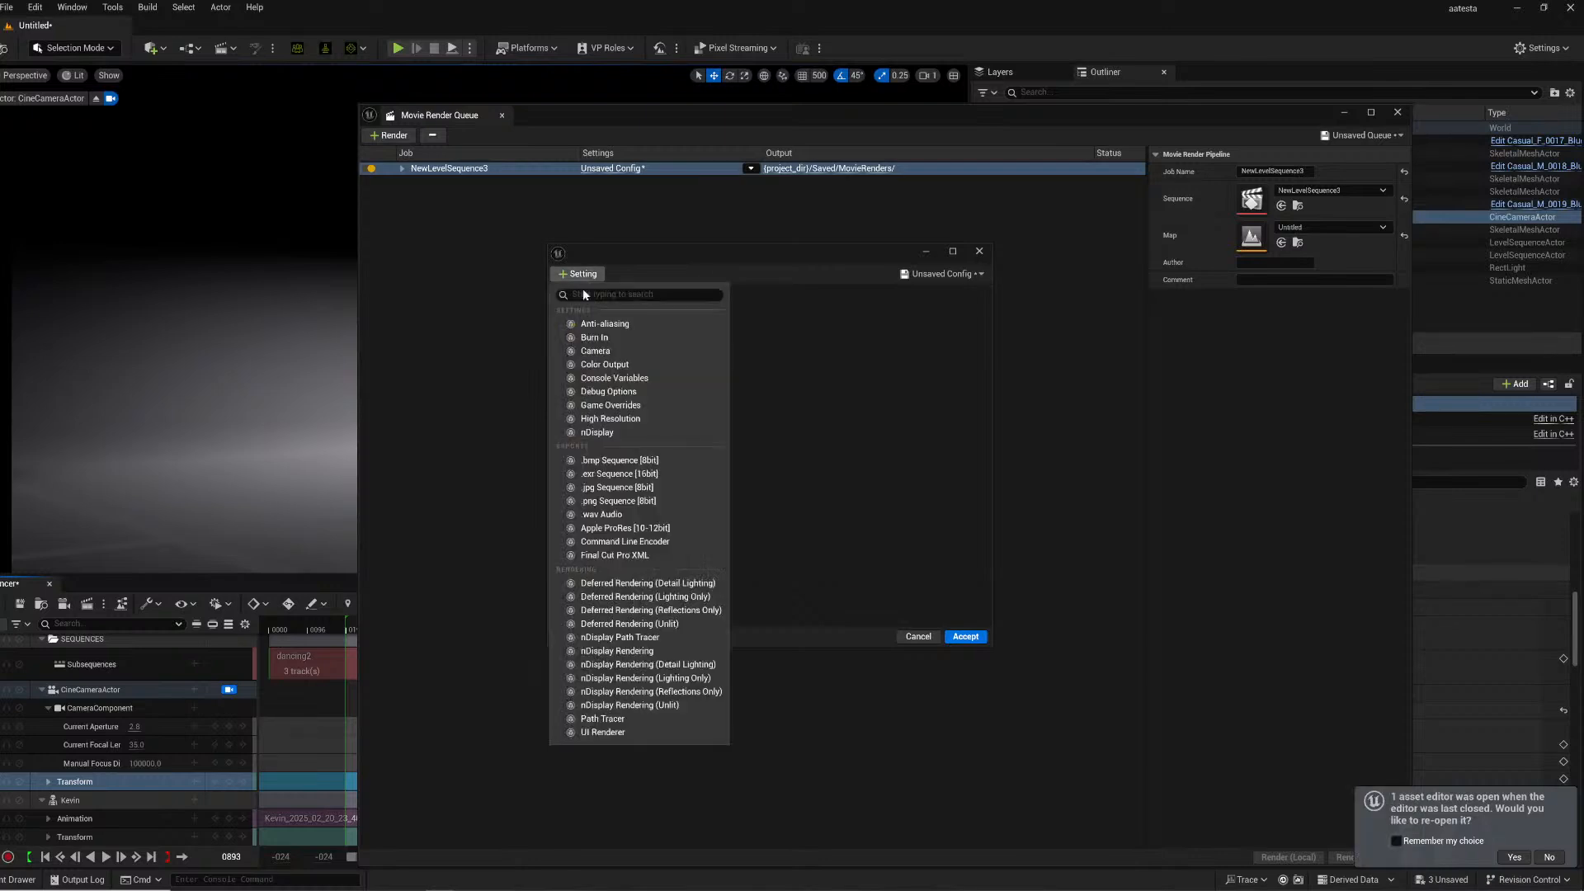
pyautogui.click(613, 475)
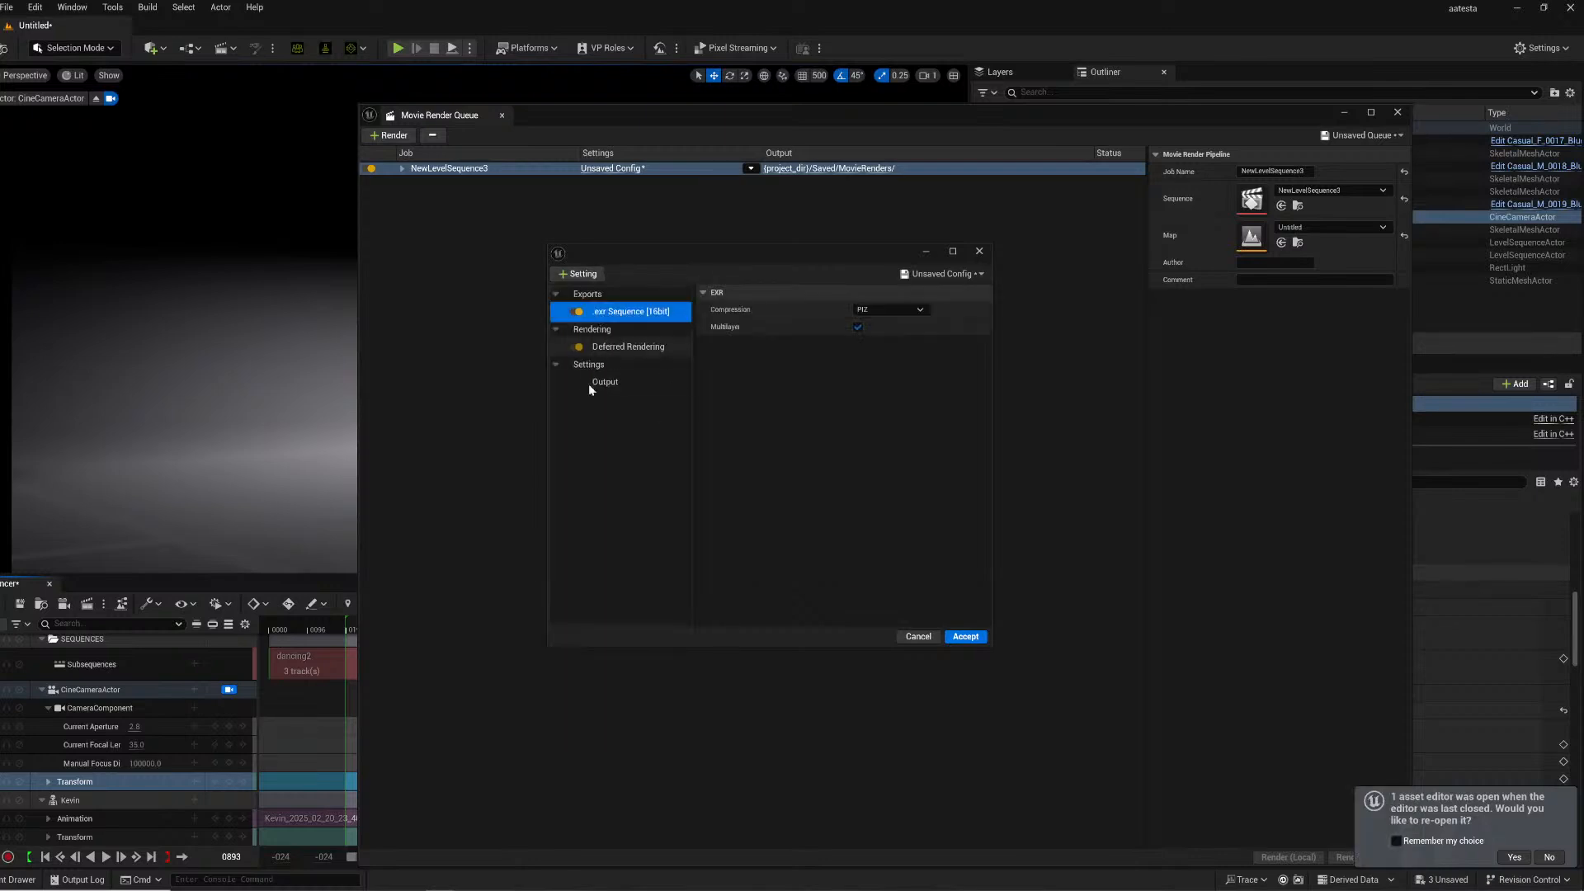
# - Add an Anti-aliasing setting and set its Temporal Sample Count to 5
pyautogui.click(605, 383)
pyautogui.click(592, 272)
pyautogui.click(596, 329)
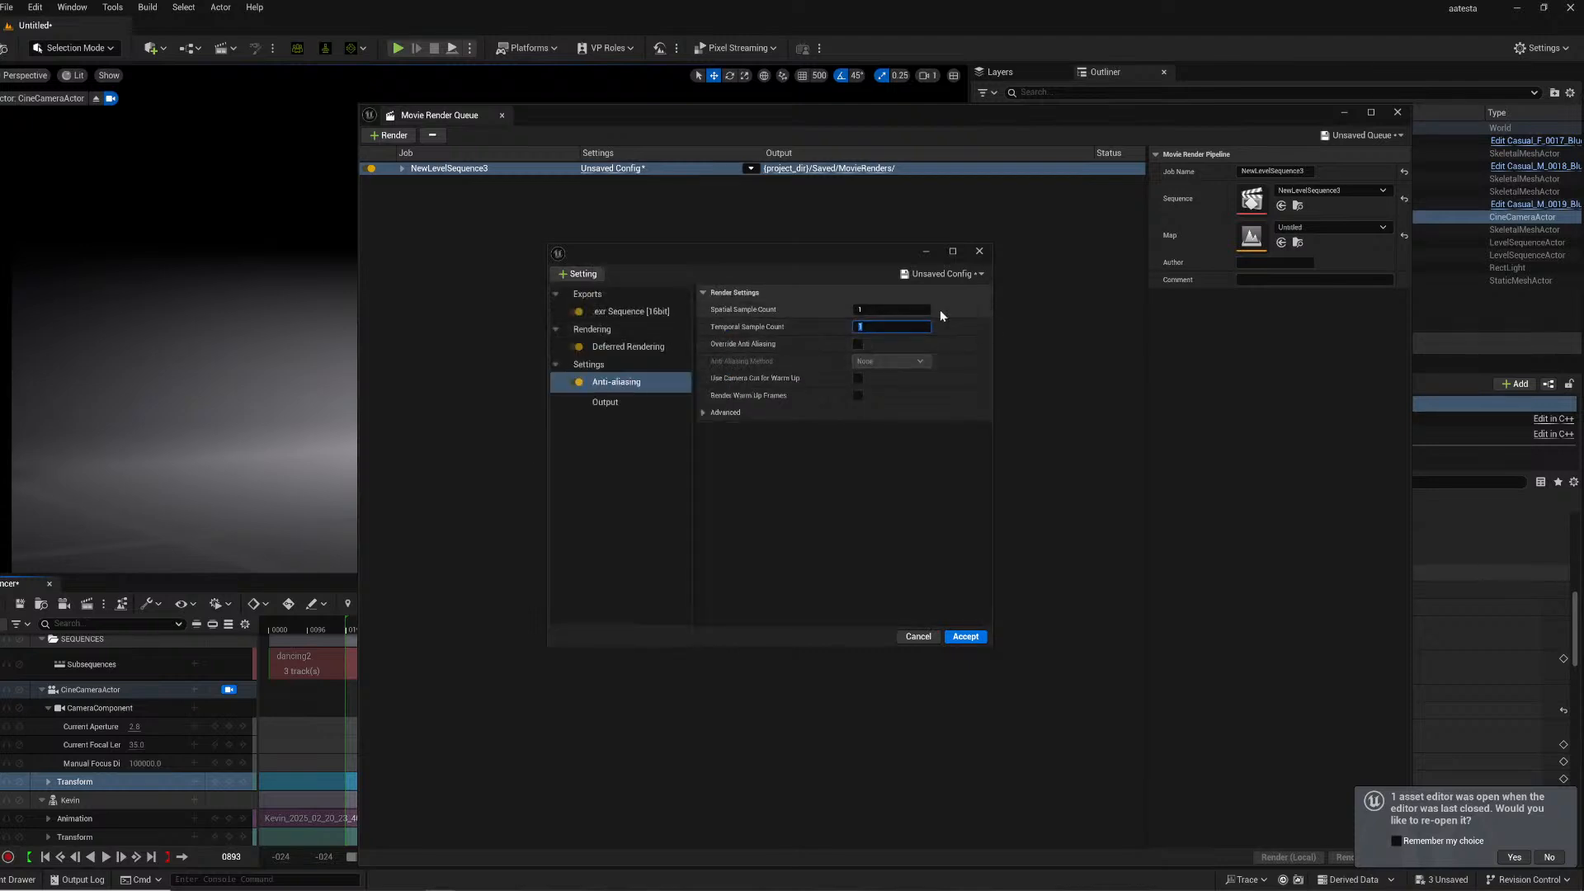
pyautogui.write('5')
pyautogui.press('Return')
# - In the Output settings, enable a custom frame rate and set it to 48 fps
pyautogui.click(618, 403)
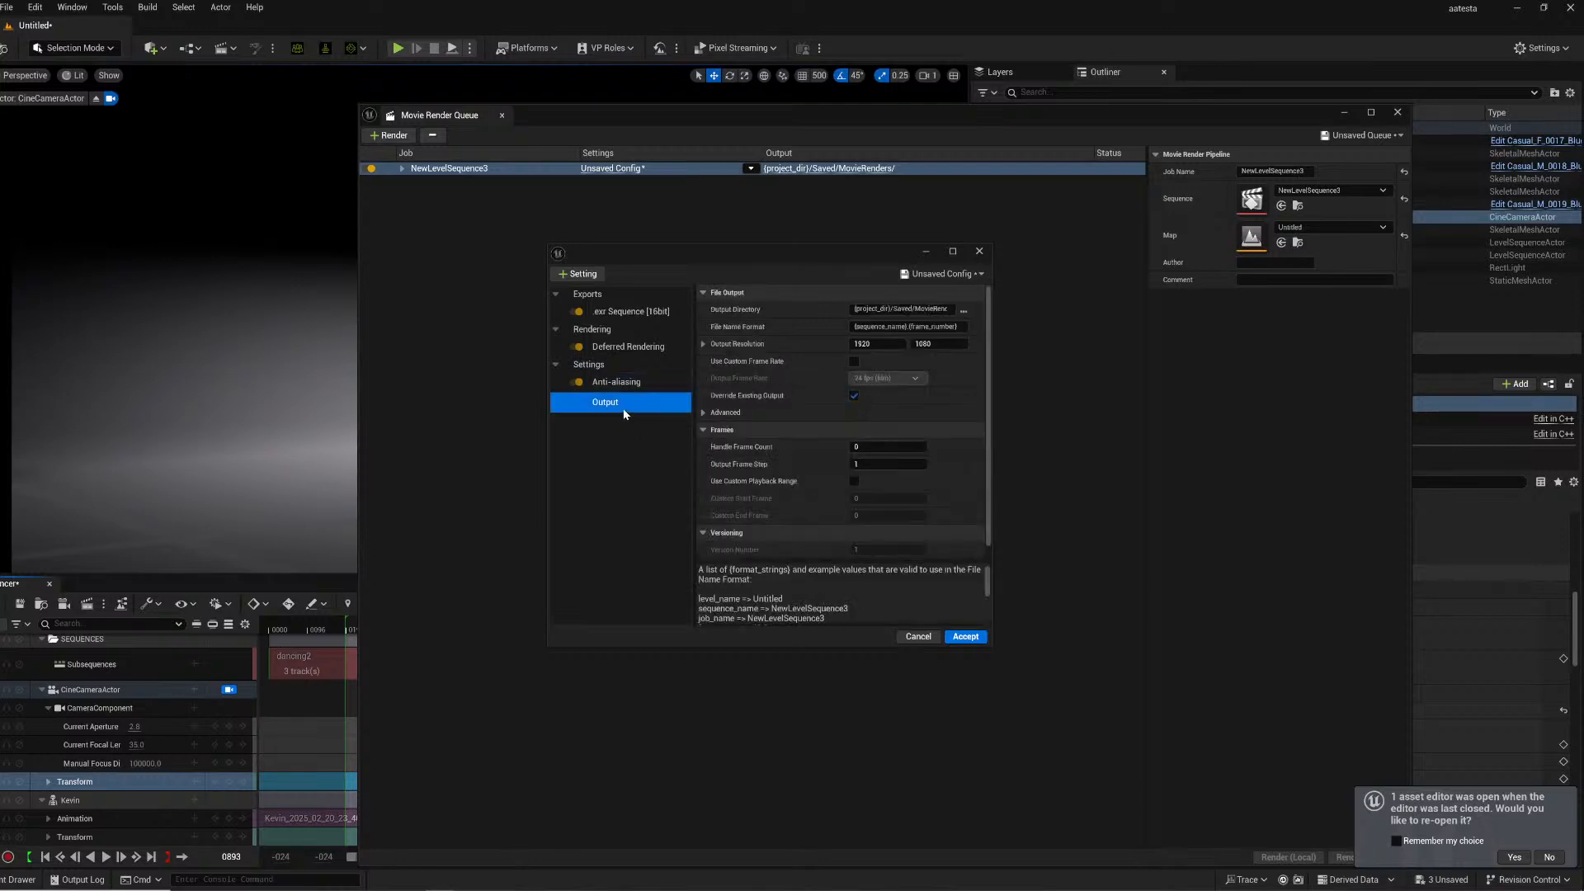
pyautogui.click(853, 361)
pyautogui.click(886, 377)
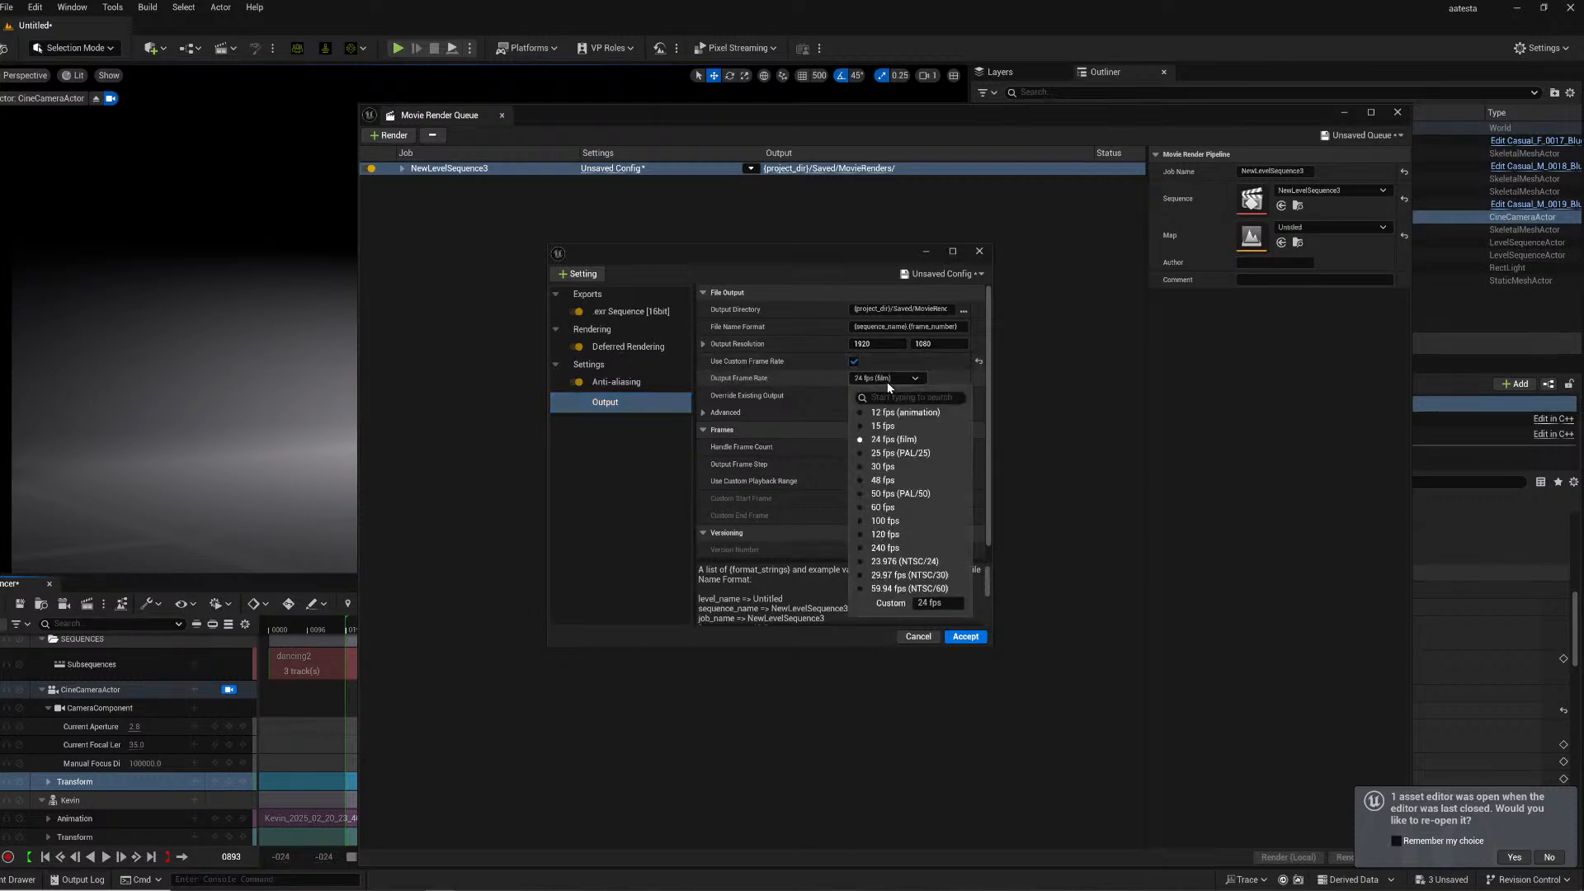
pyautogui.click(883, 480)
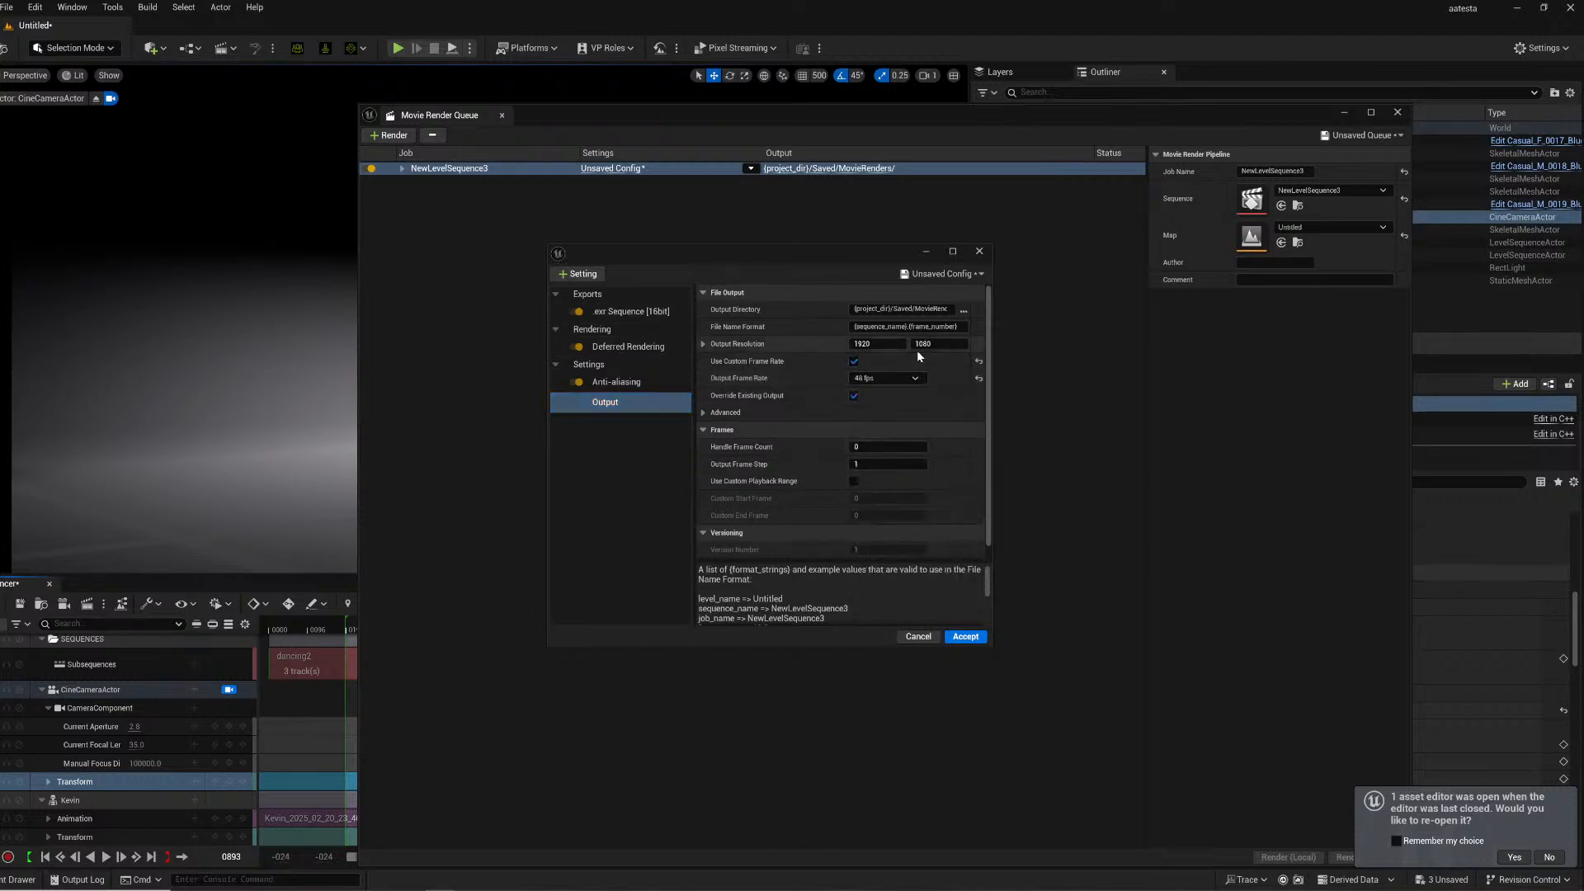
# - Create a new folder KEVINWALKING inside AARENDER and select it as the output directory
pyautogui.click(962, 310)
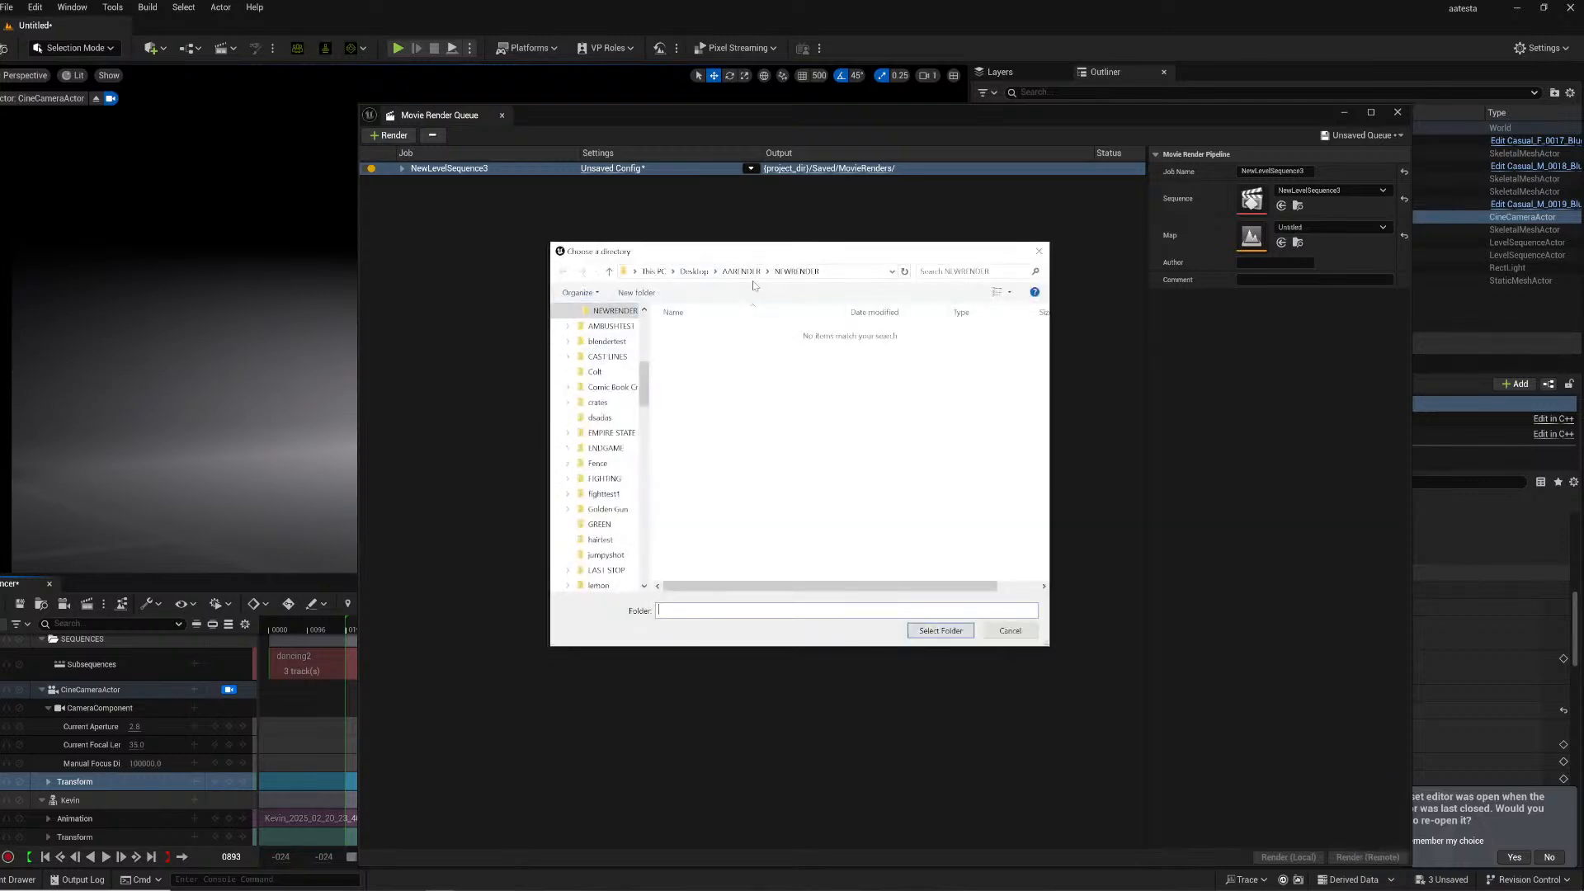
pyautogui.click(741, 270)
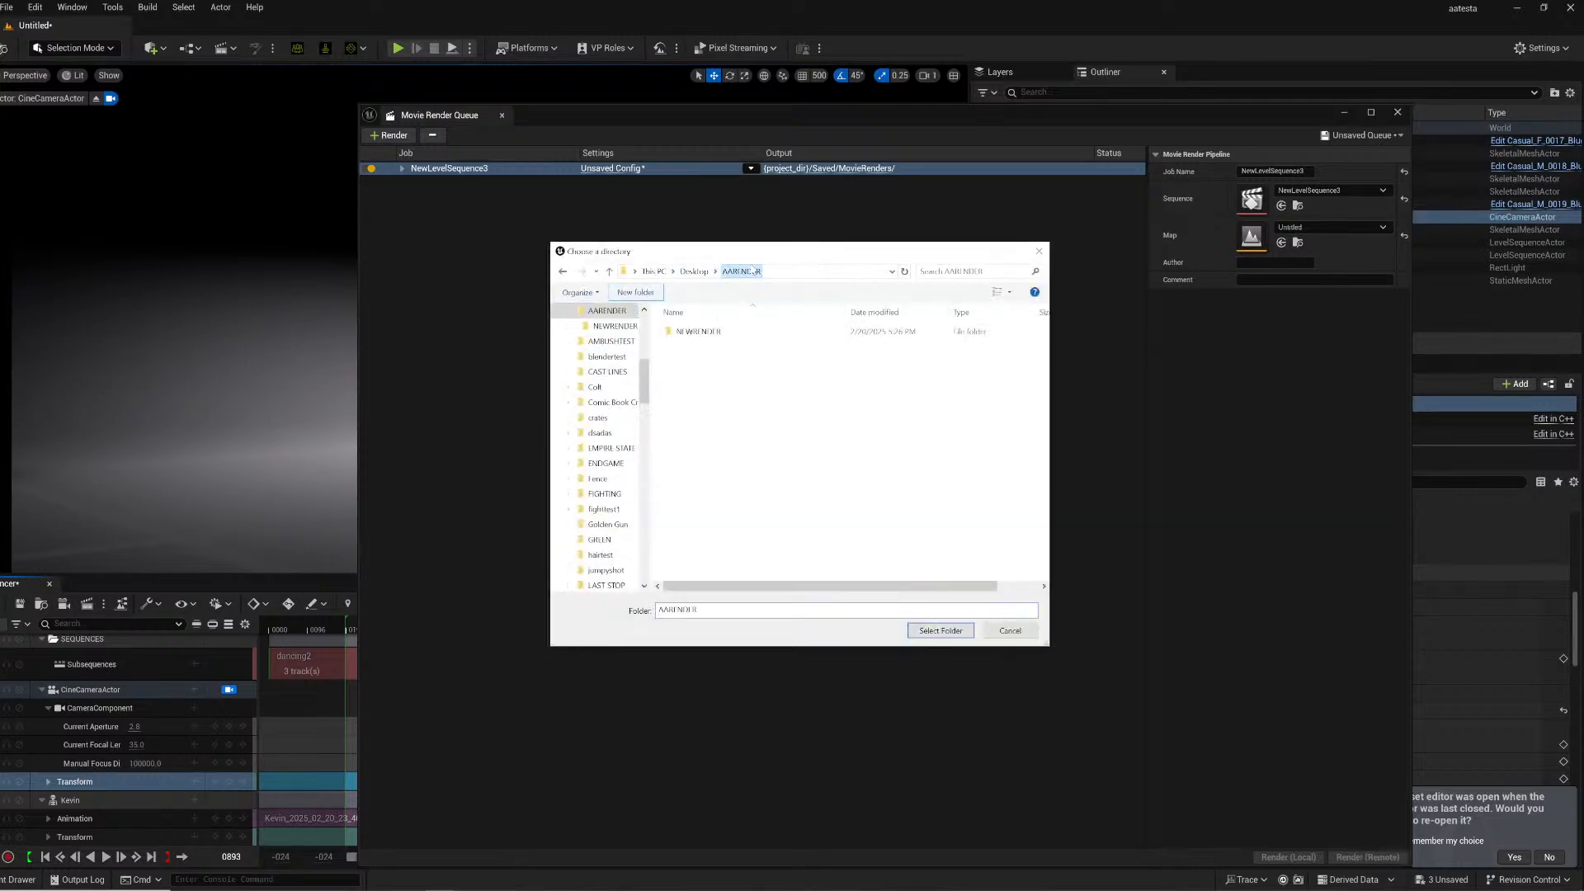
pyautogui.click(649, 293)
pyautogui.write('KEVINWALKING')
pyautogui.press('Return')
pyautogui.click(941, 630)
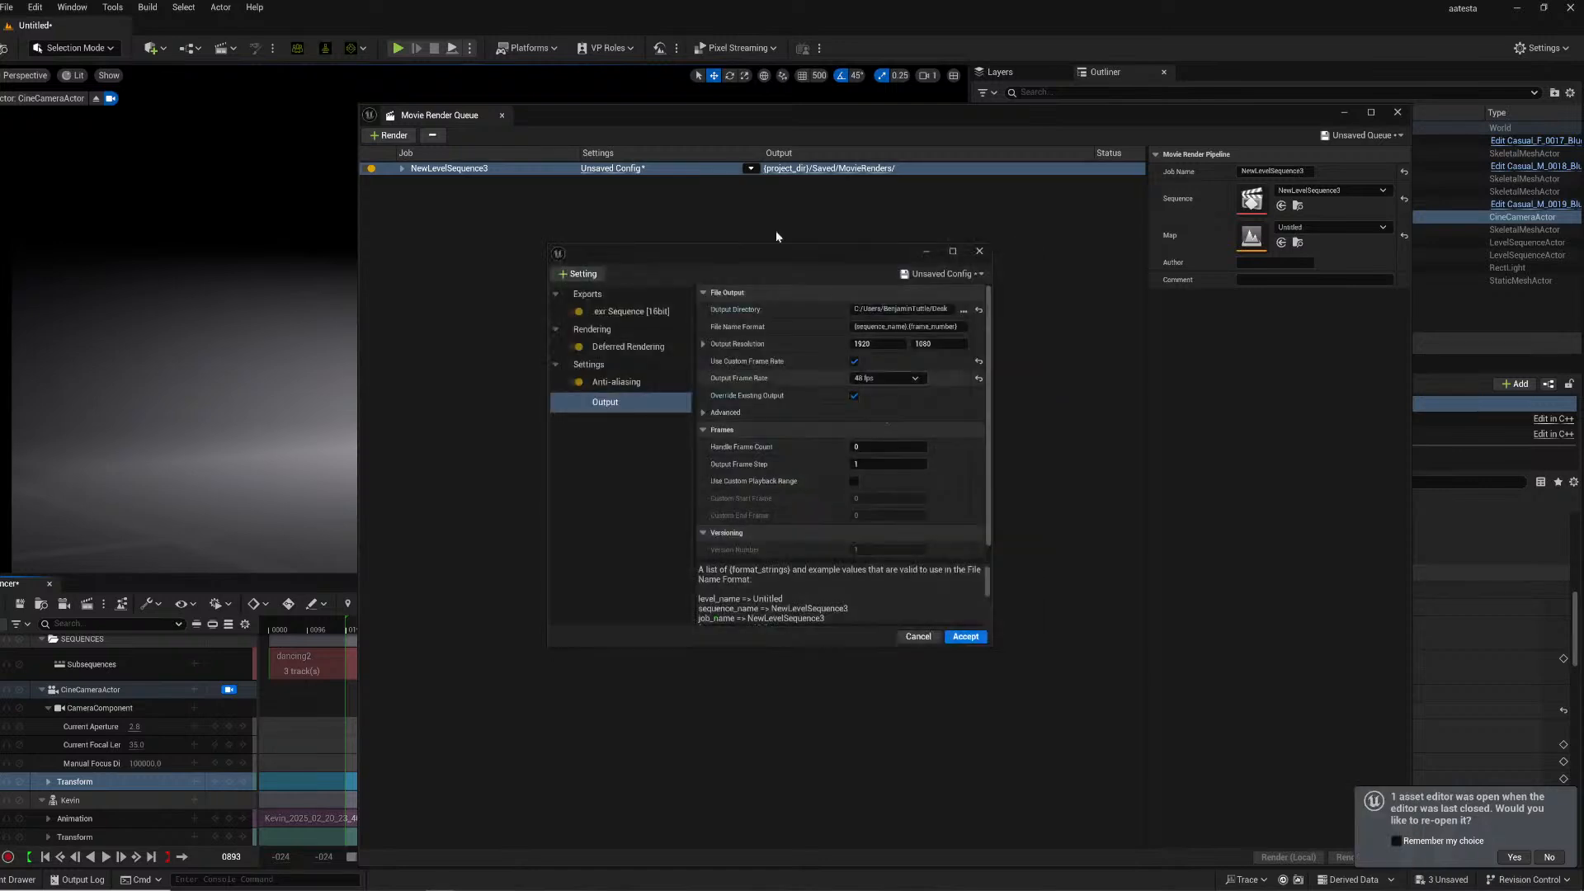
# - Replace the sequence name in the file name format with KEVINWALKING and accept the render settings
pyautogui.doubleClick(880, 326)
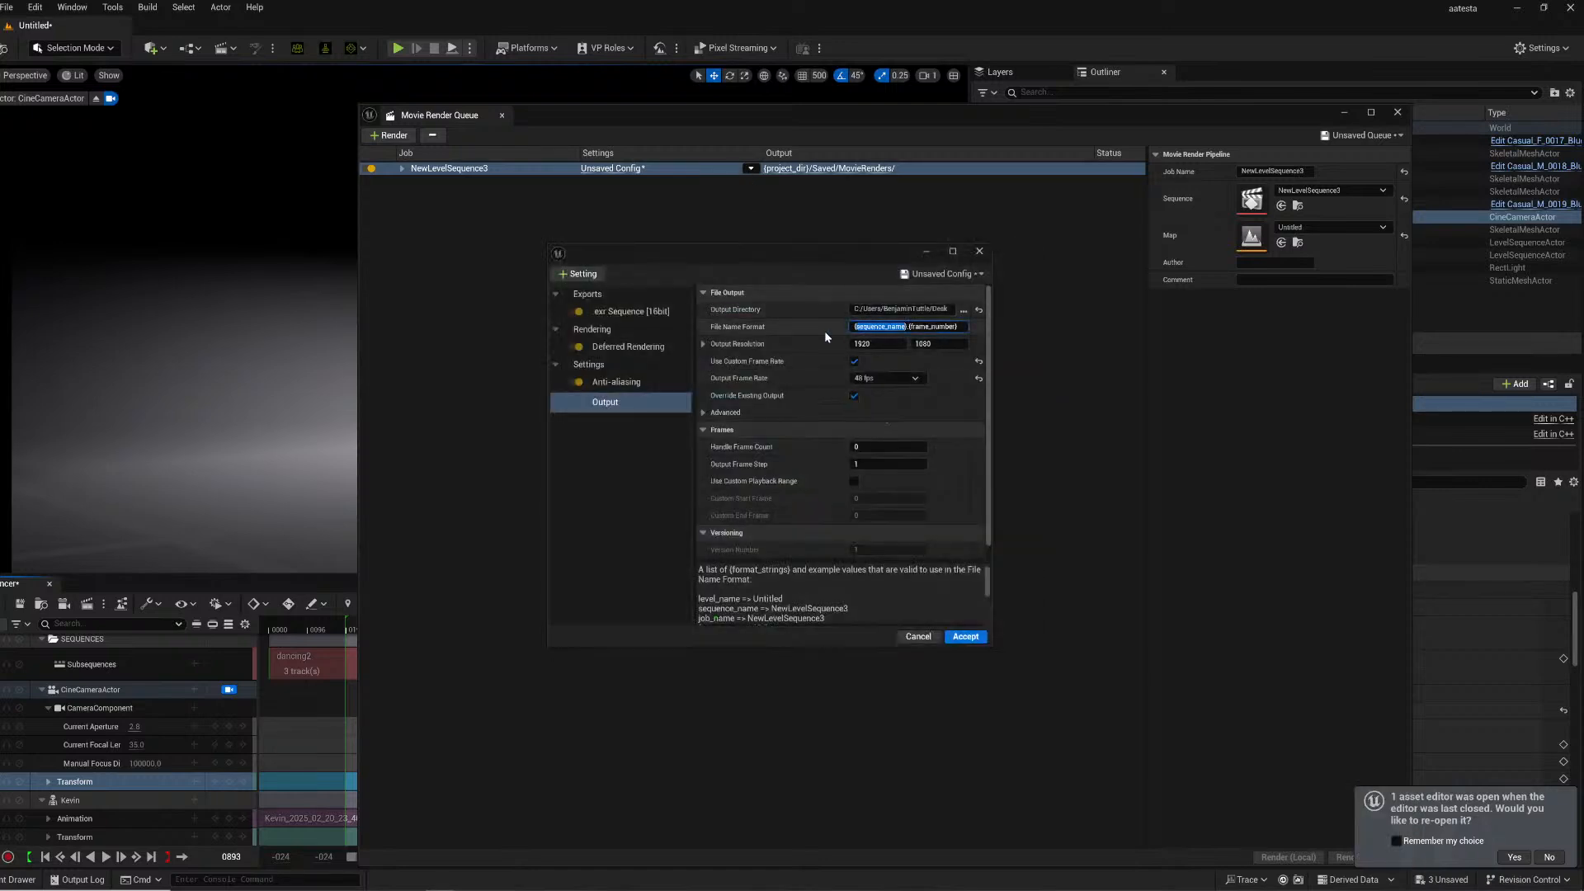
pyautogui.press('BackSpace')
pyautogui.press('BackSpace')
pyautogui.press('Delete')
pyautogui.write('KEVINWALKING')
pyautogui.click(900, 327)
pyautogui.click(965, 636)
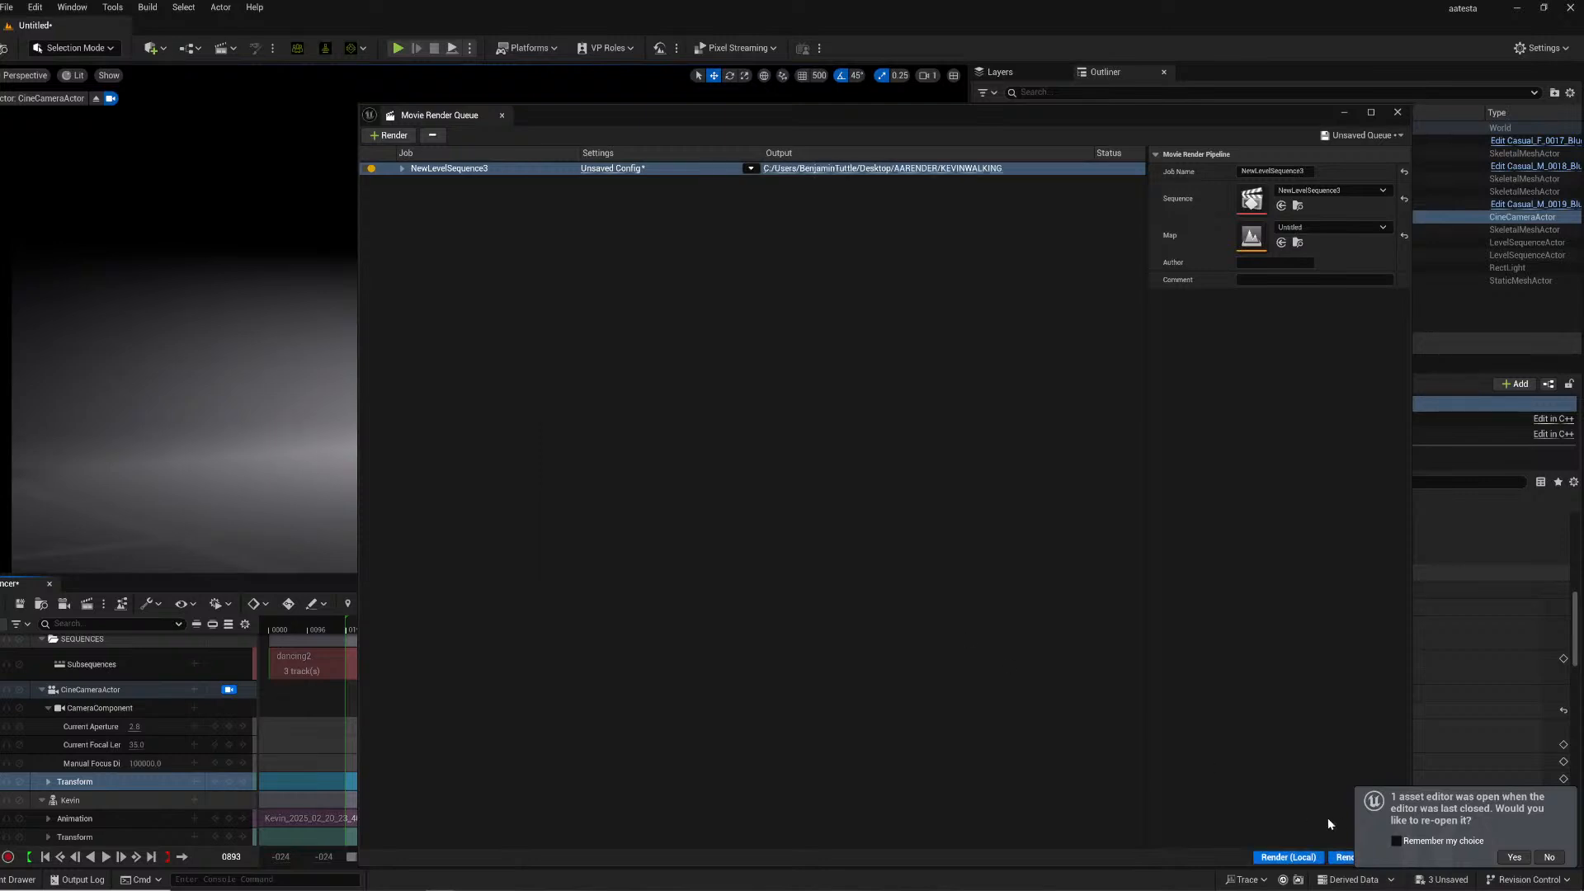
# - Start rendering the job locally
pyautogui.click(1289, 857)
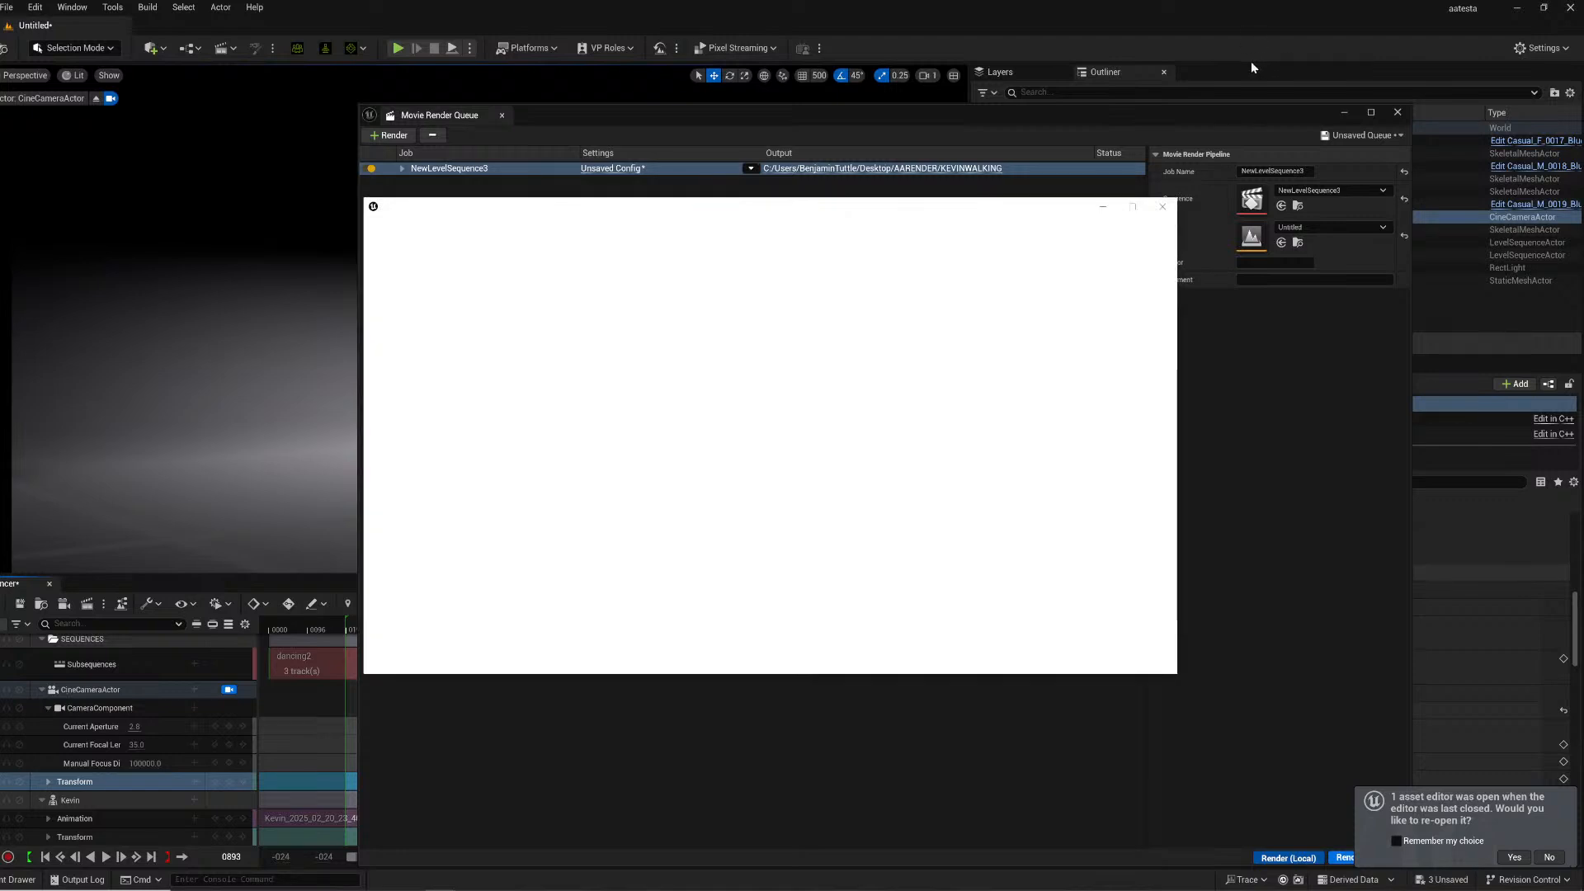
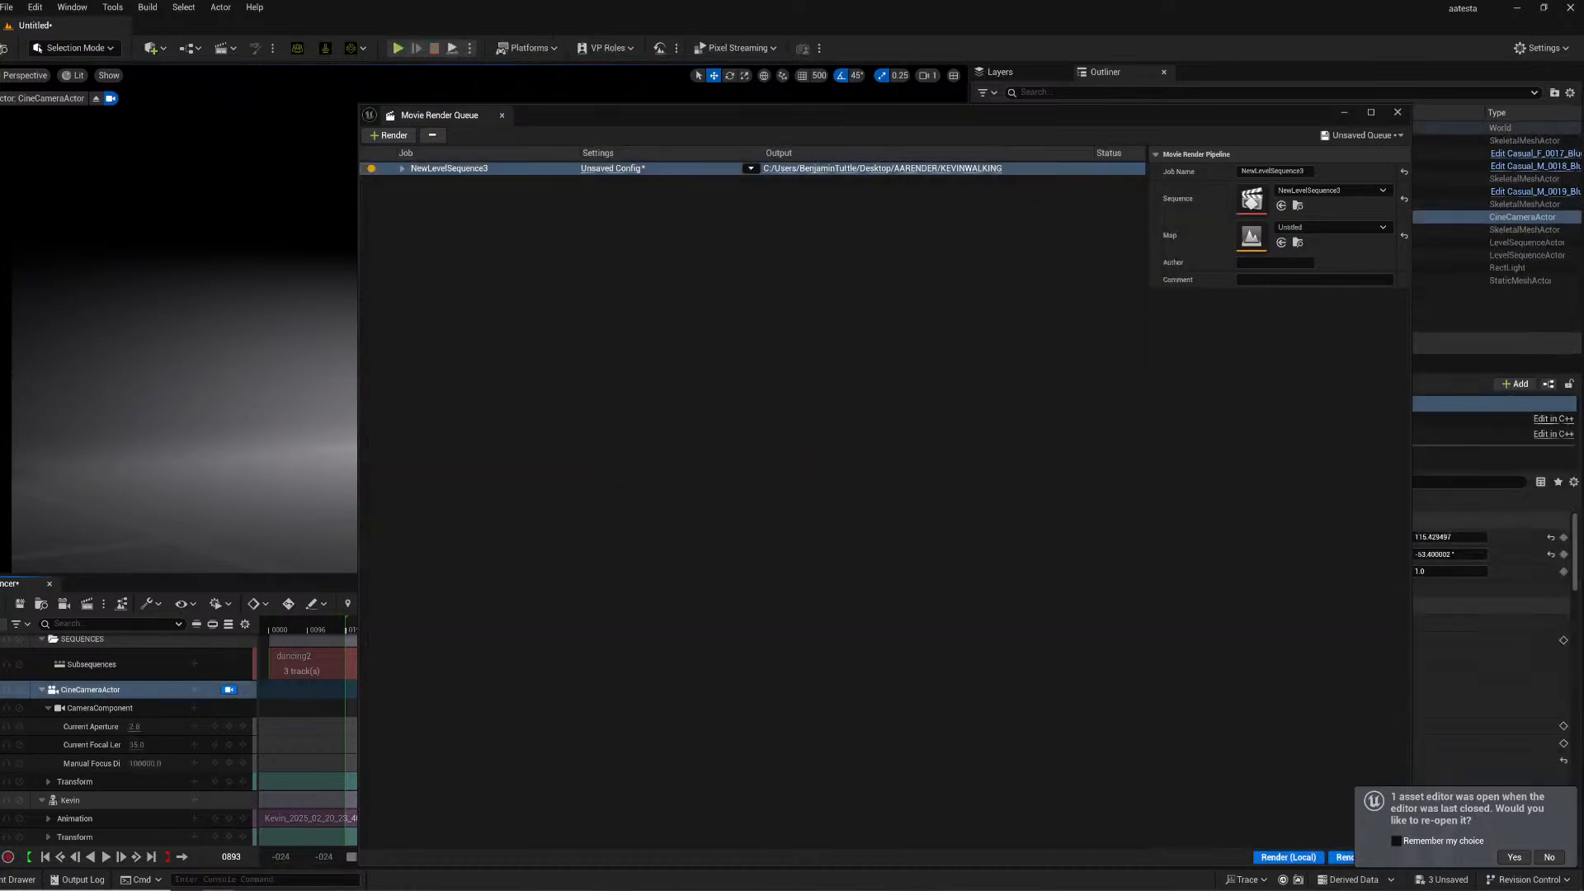
# - Close the render queue and play back the sequence in the viewport to check the shot
pyautogui.click(1397, 112)
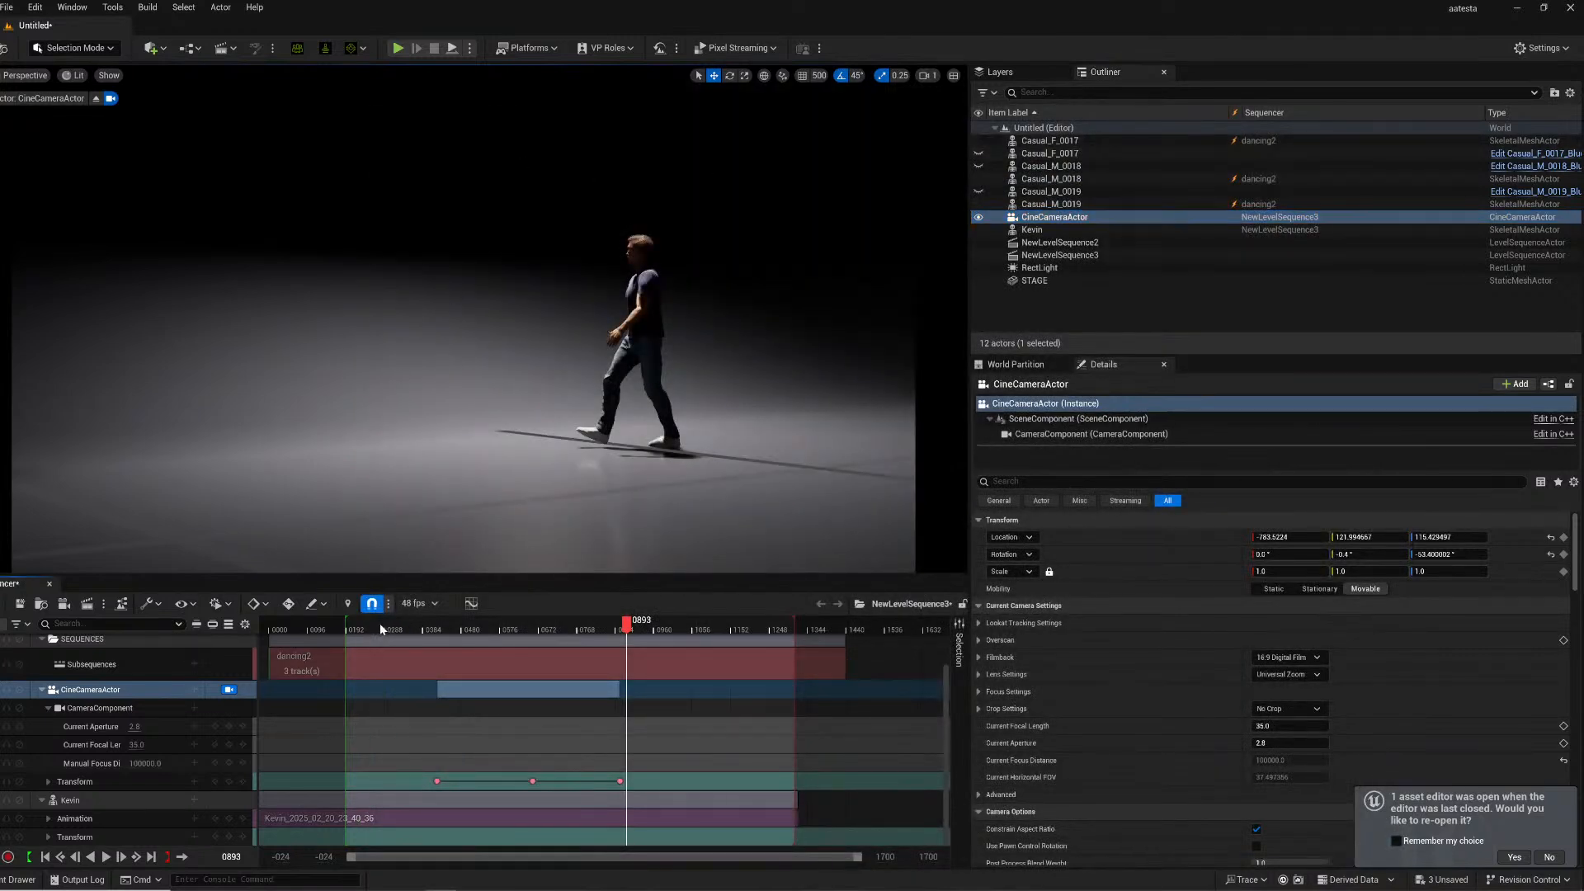
pyautogui.click(380, 622)
pyautogui.press('space')
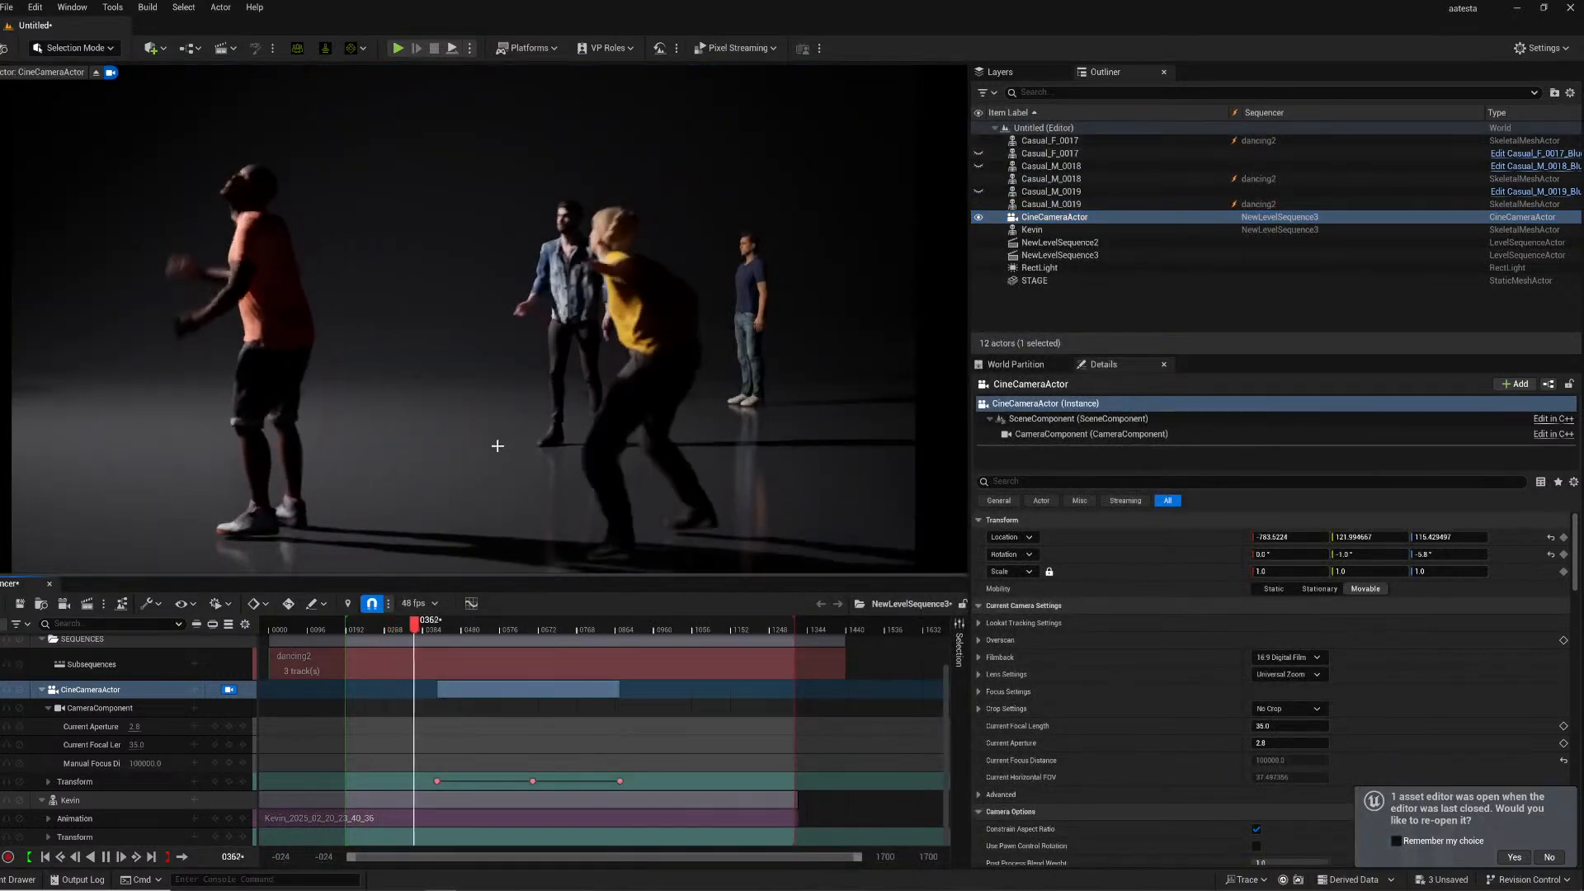
pyautogui.press('space')
# - Switch to Premiere Pro and create a new project, replacing the existing Untitled project
pyautogui.press('super')
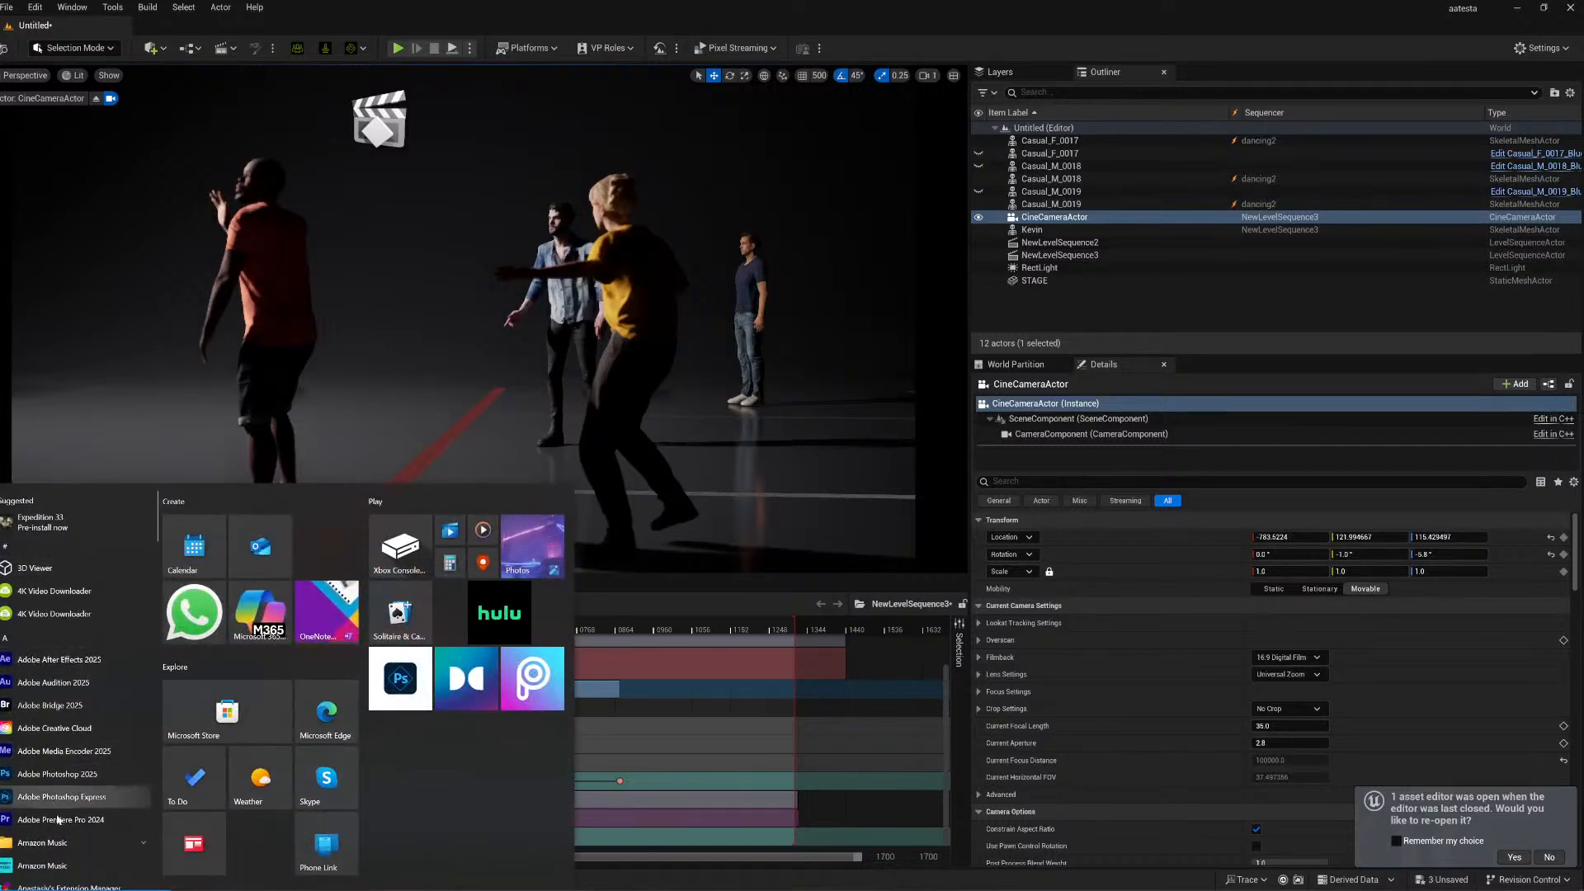
pyautogui.press('super')
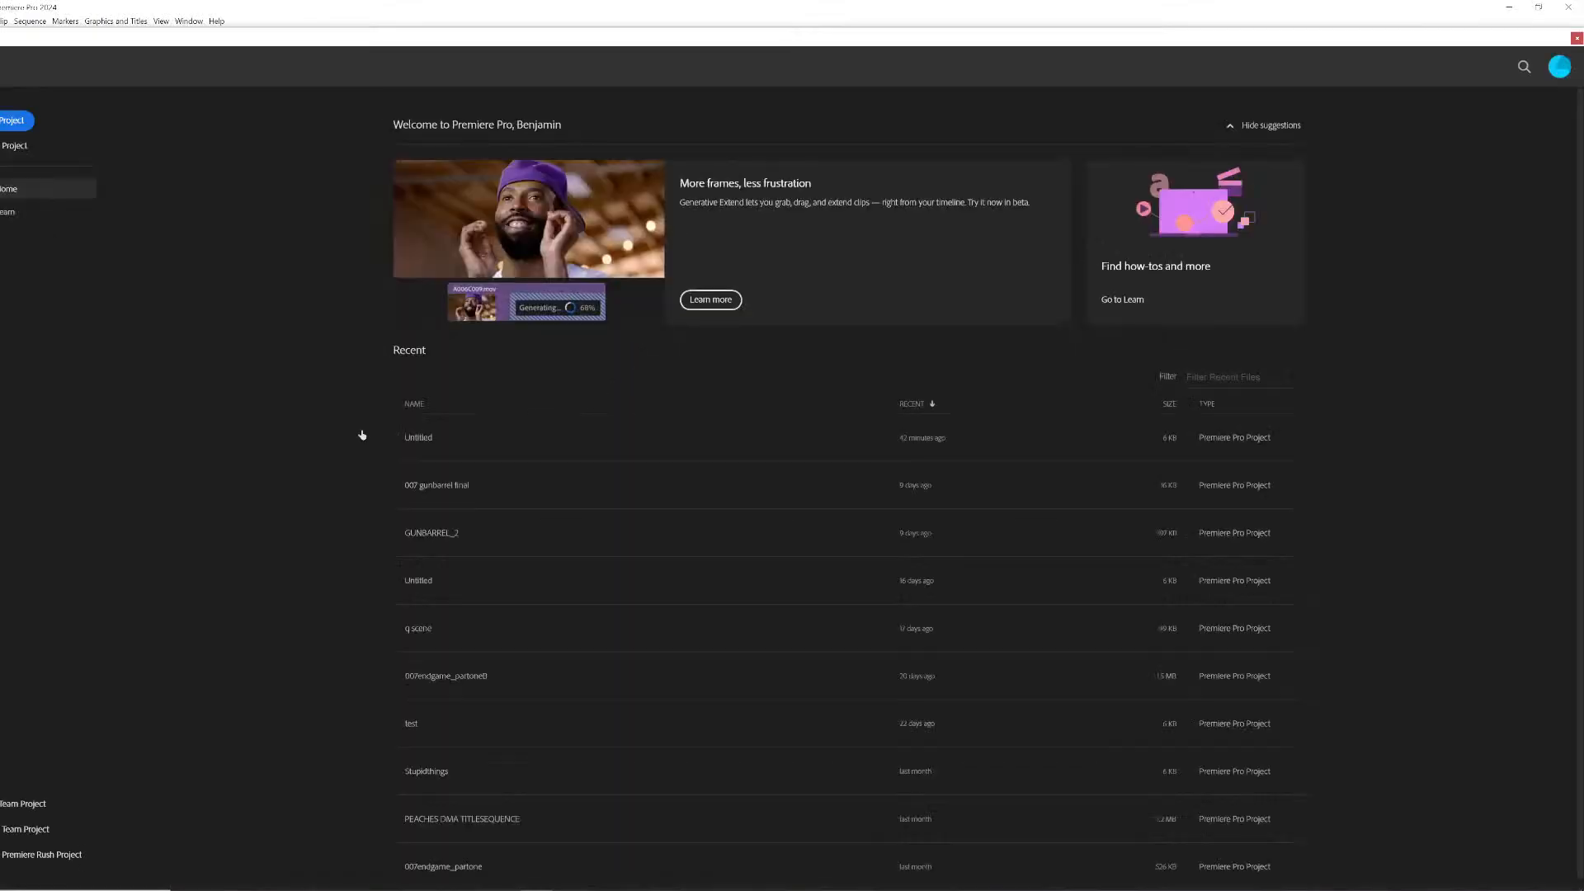
pyautogui.click(17, 121)
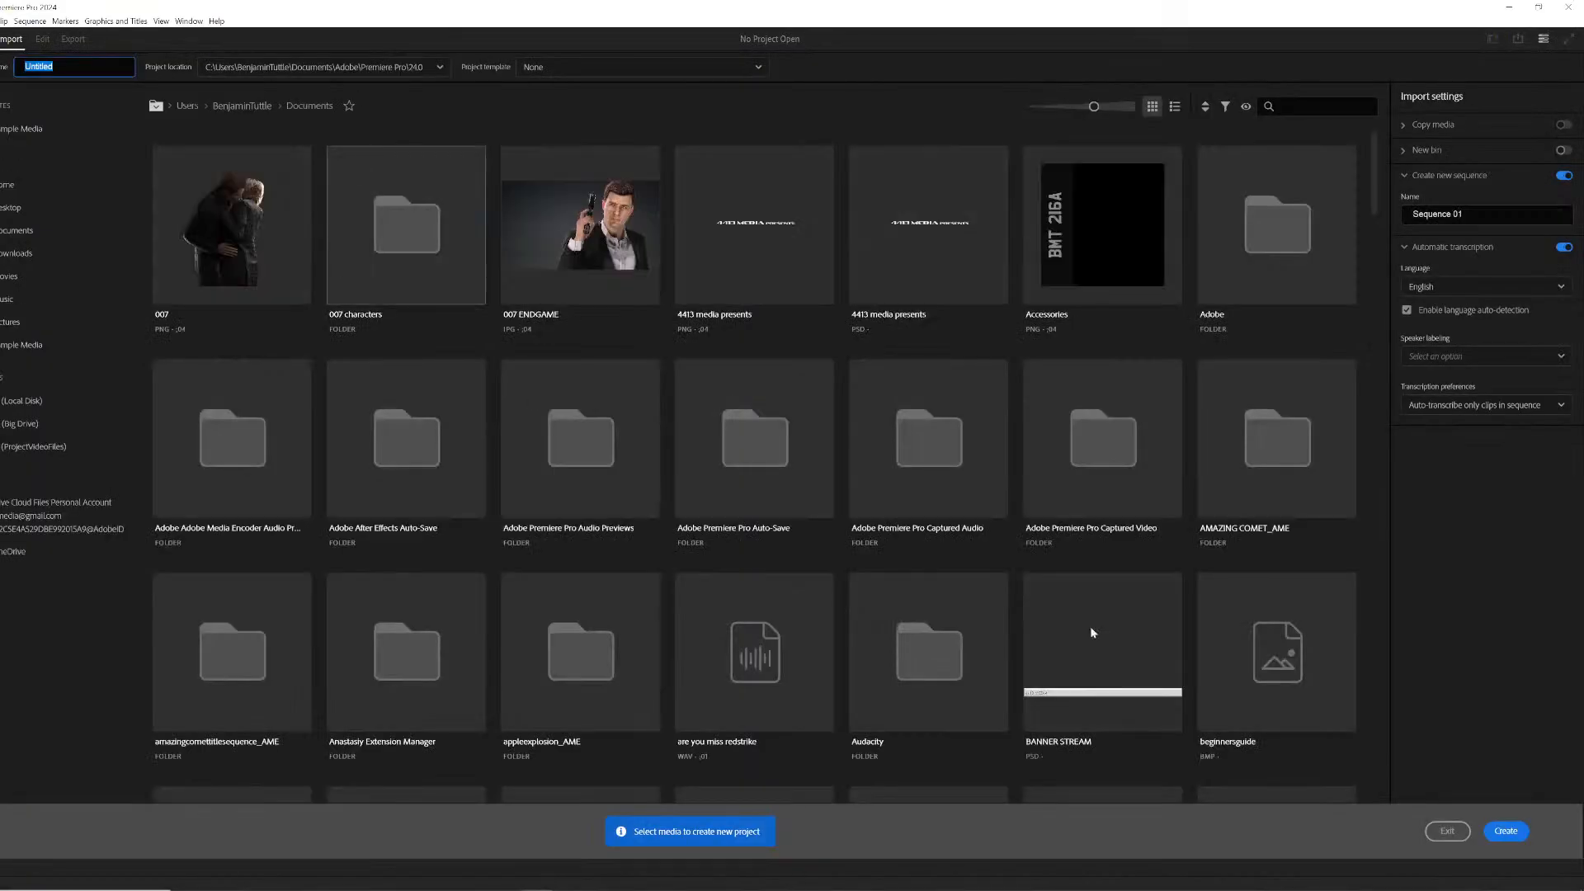
pyautogui.click(1503, 831)
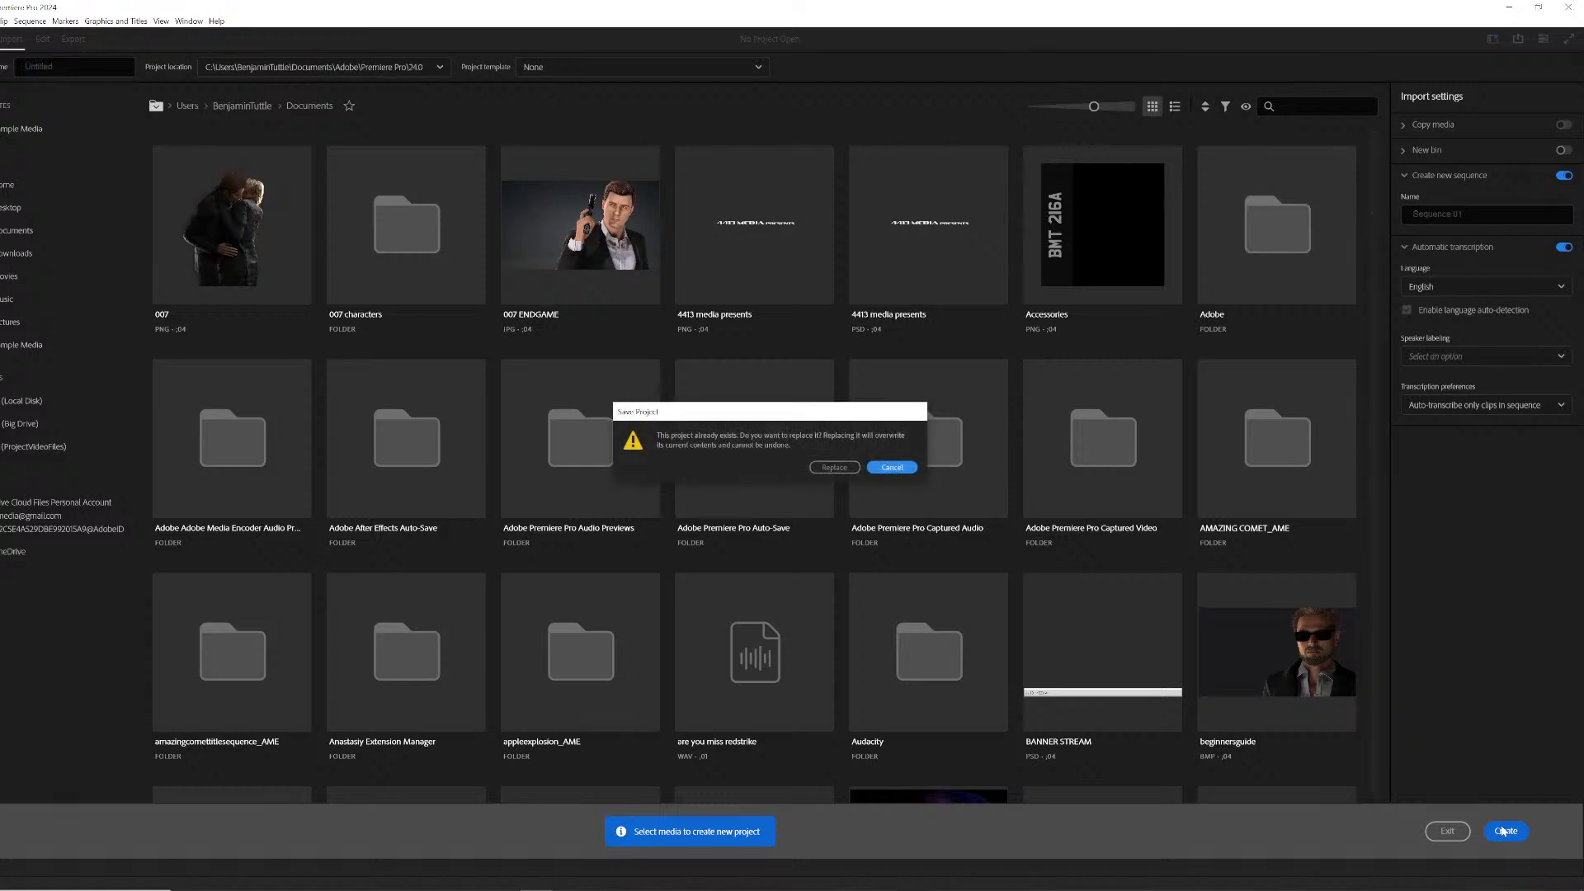
pyautogui.click(840, 467)
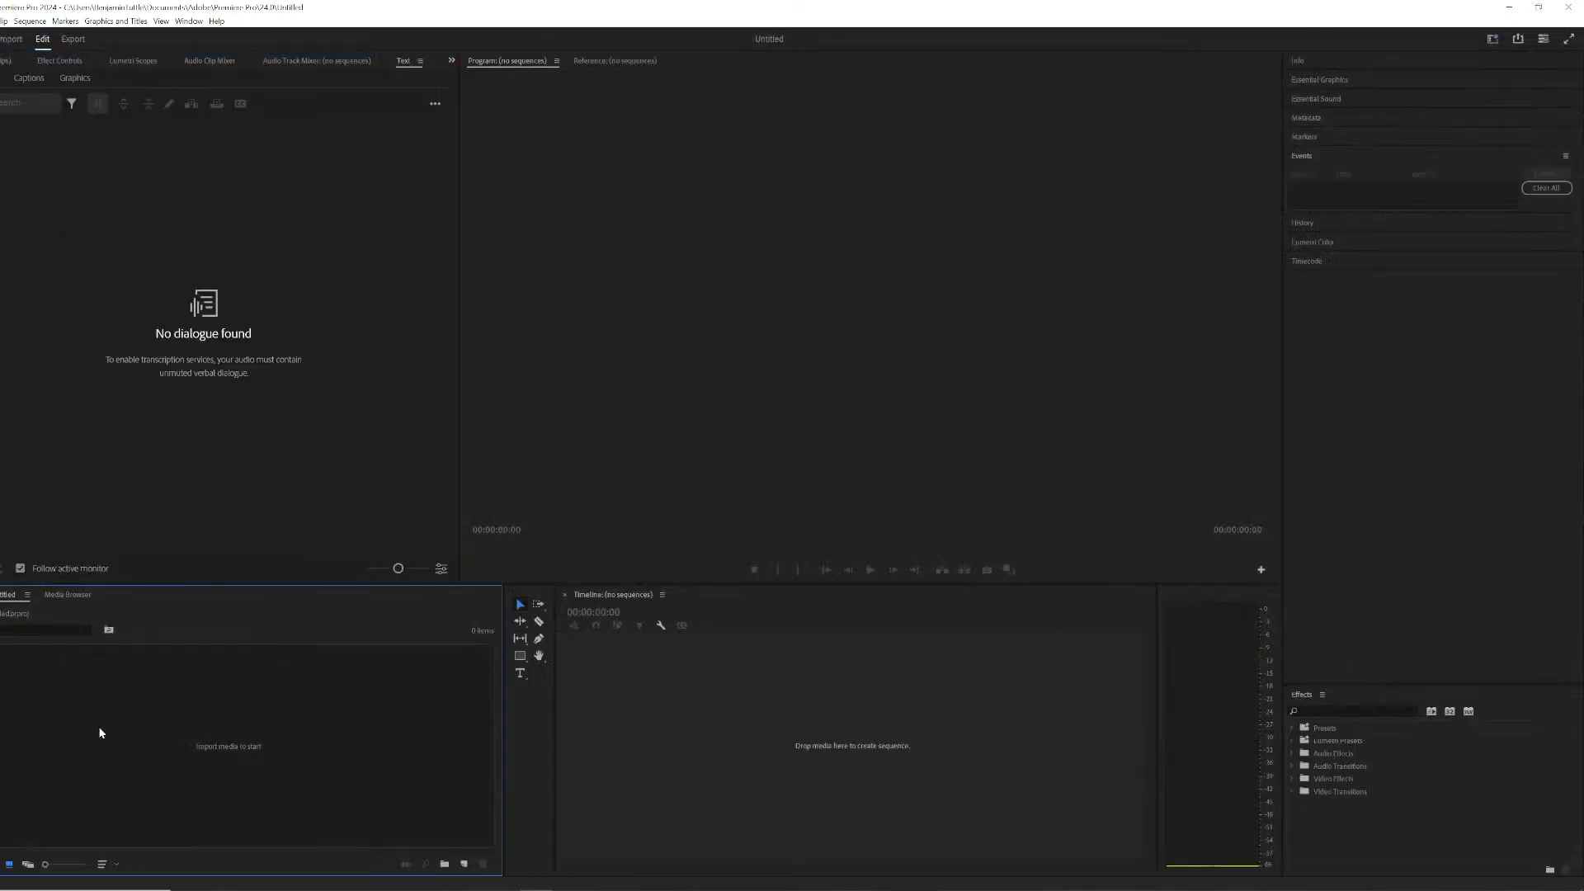
# - Import the KEVINWALKING EXR frame sequence from the AARENDER folder into the project
pyautogui.rightClick(100, 732)
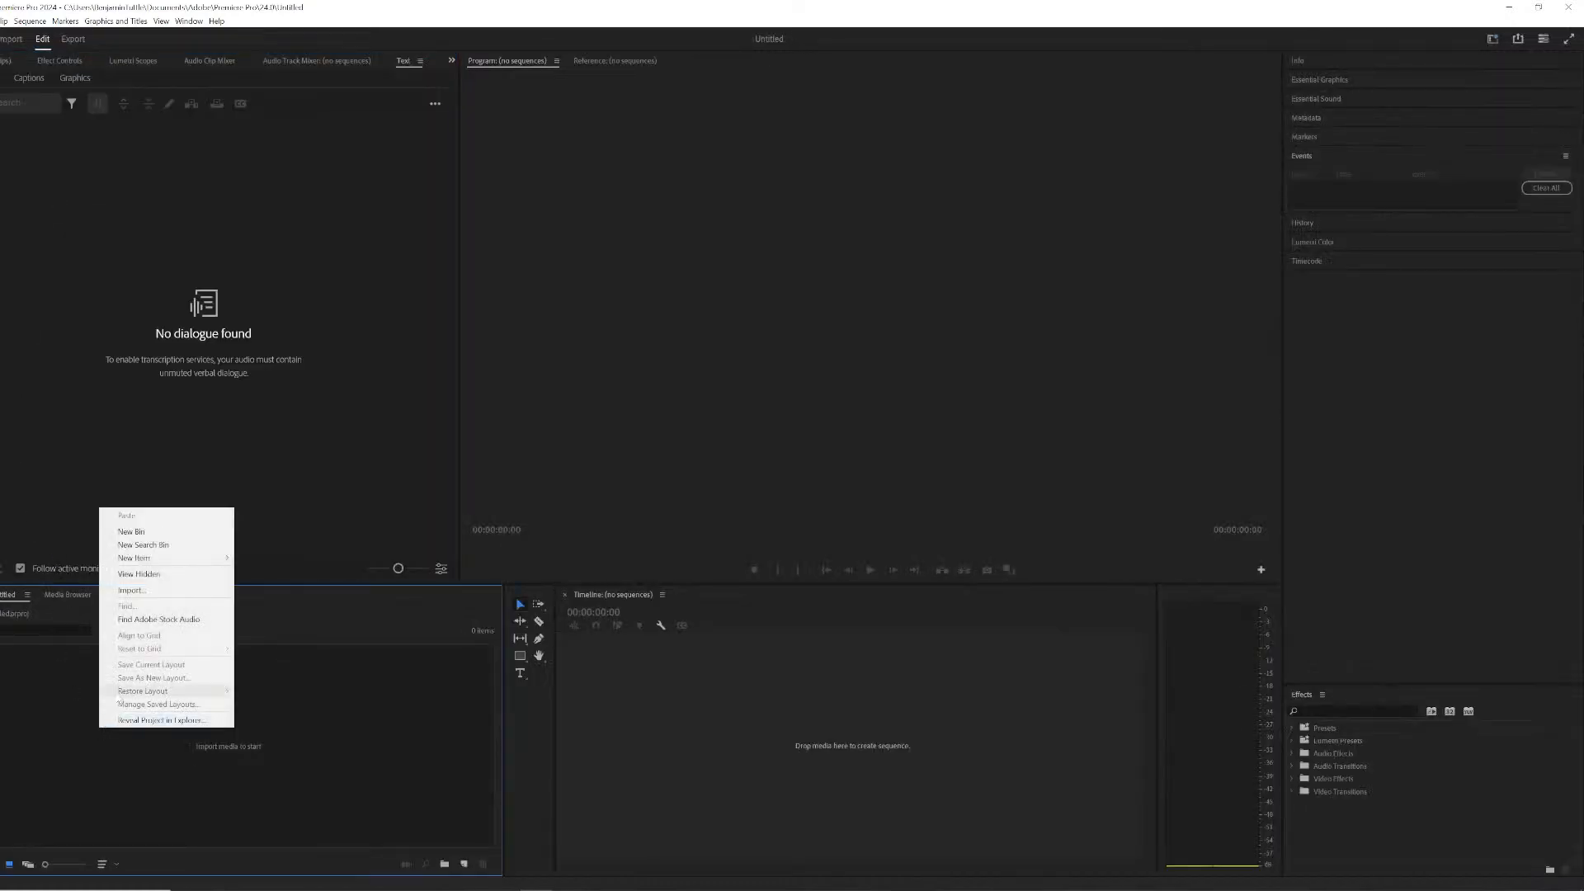
pyautogui.click(145, 592)
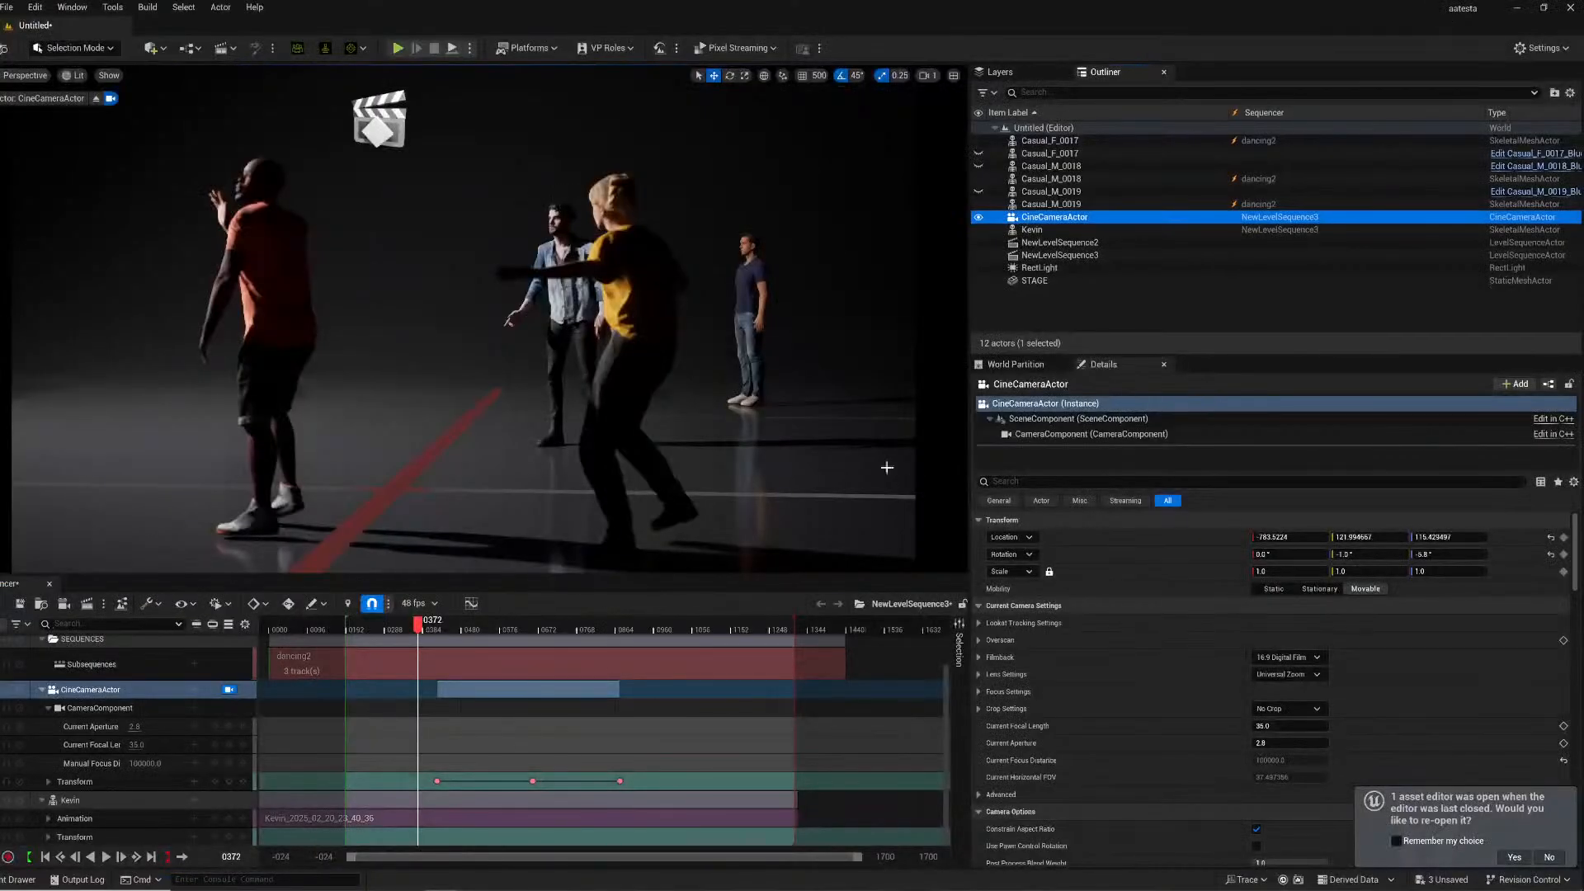
pyautogui.hotkey('ctrl', 'shift', 's')
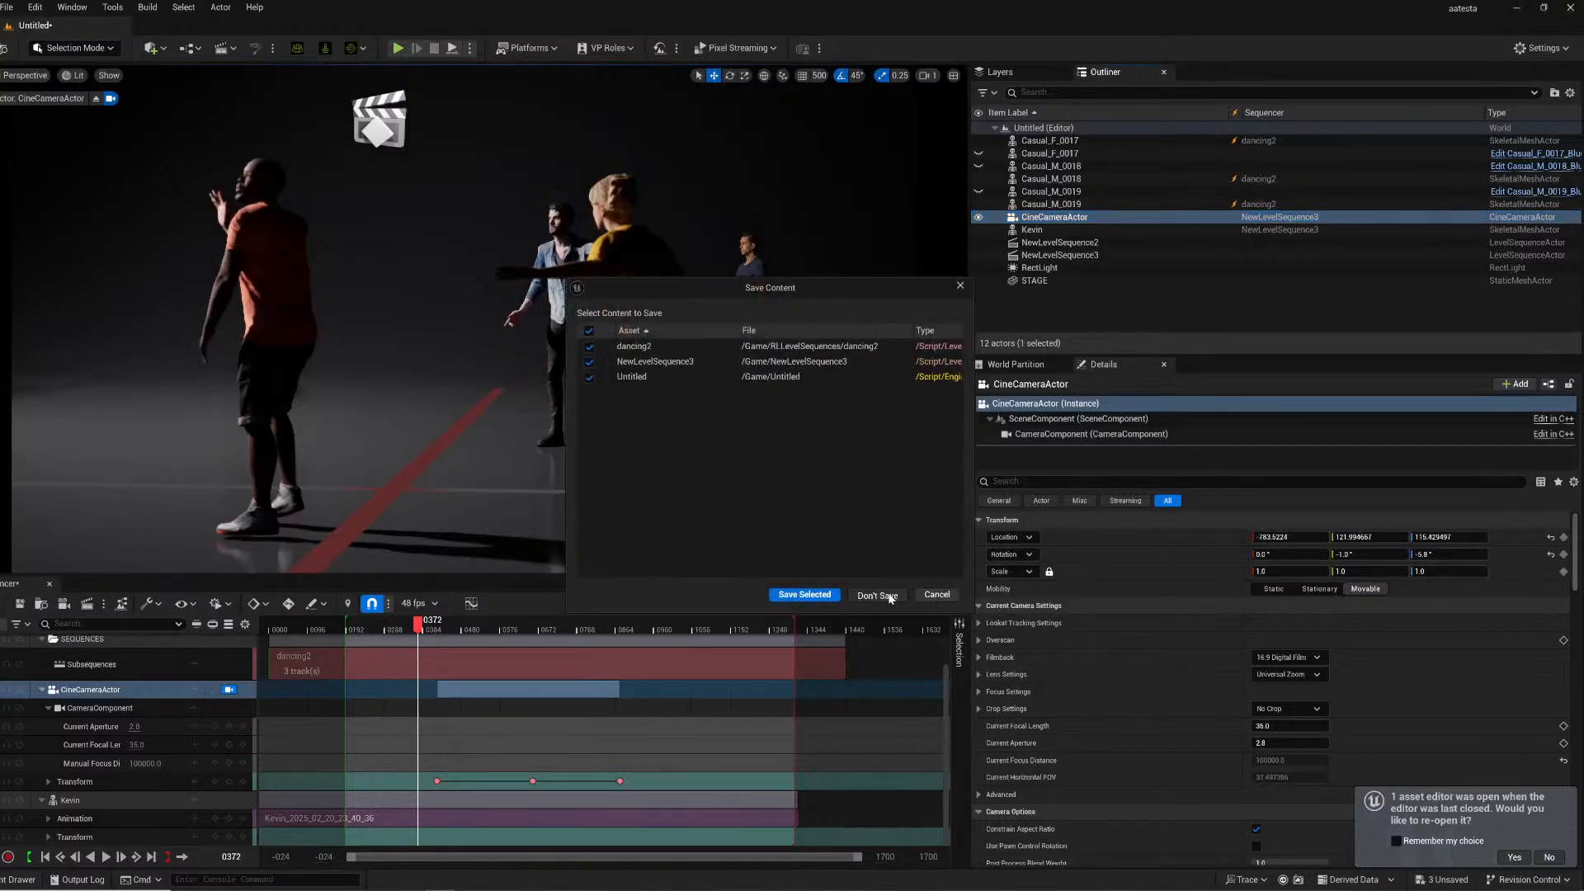
pyautogui.click(876, 595)
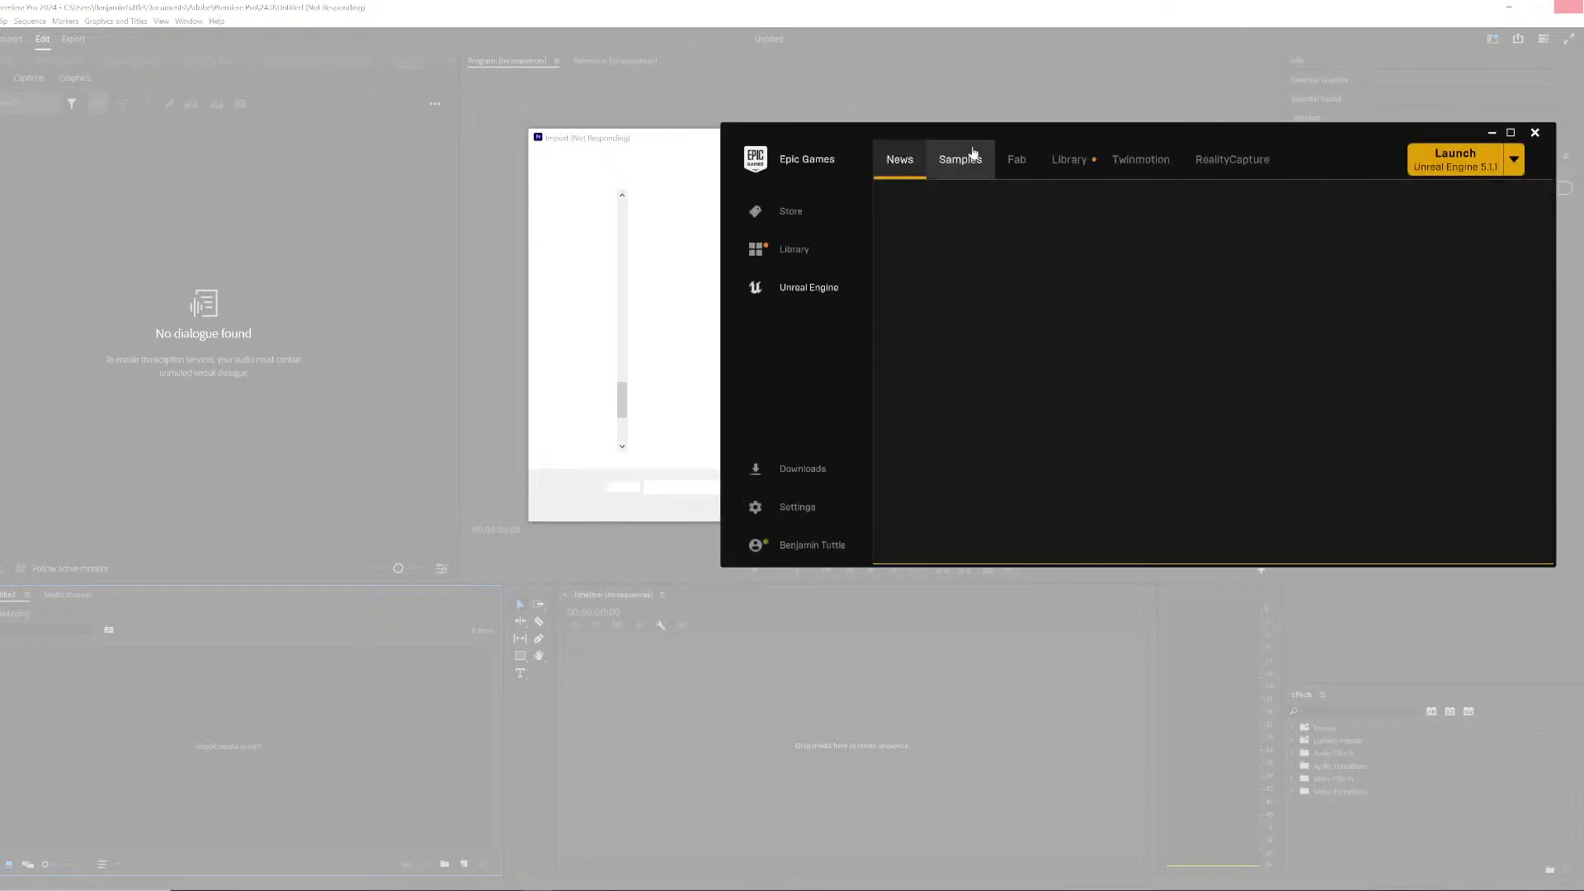
pyautogui.click(699, 166)
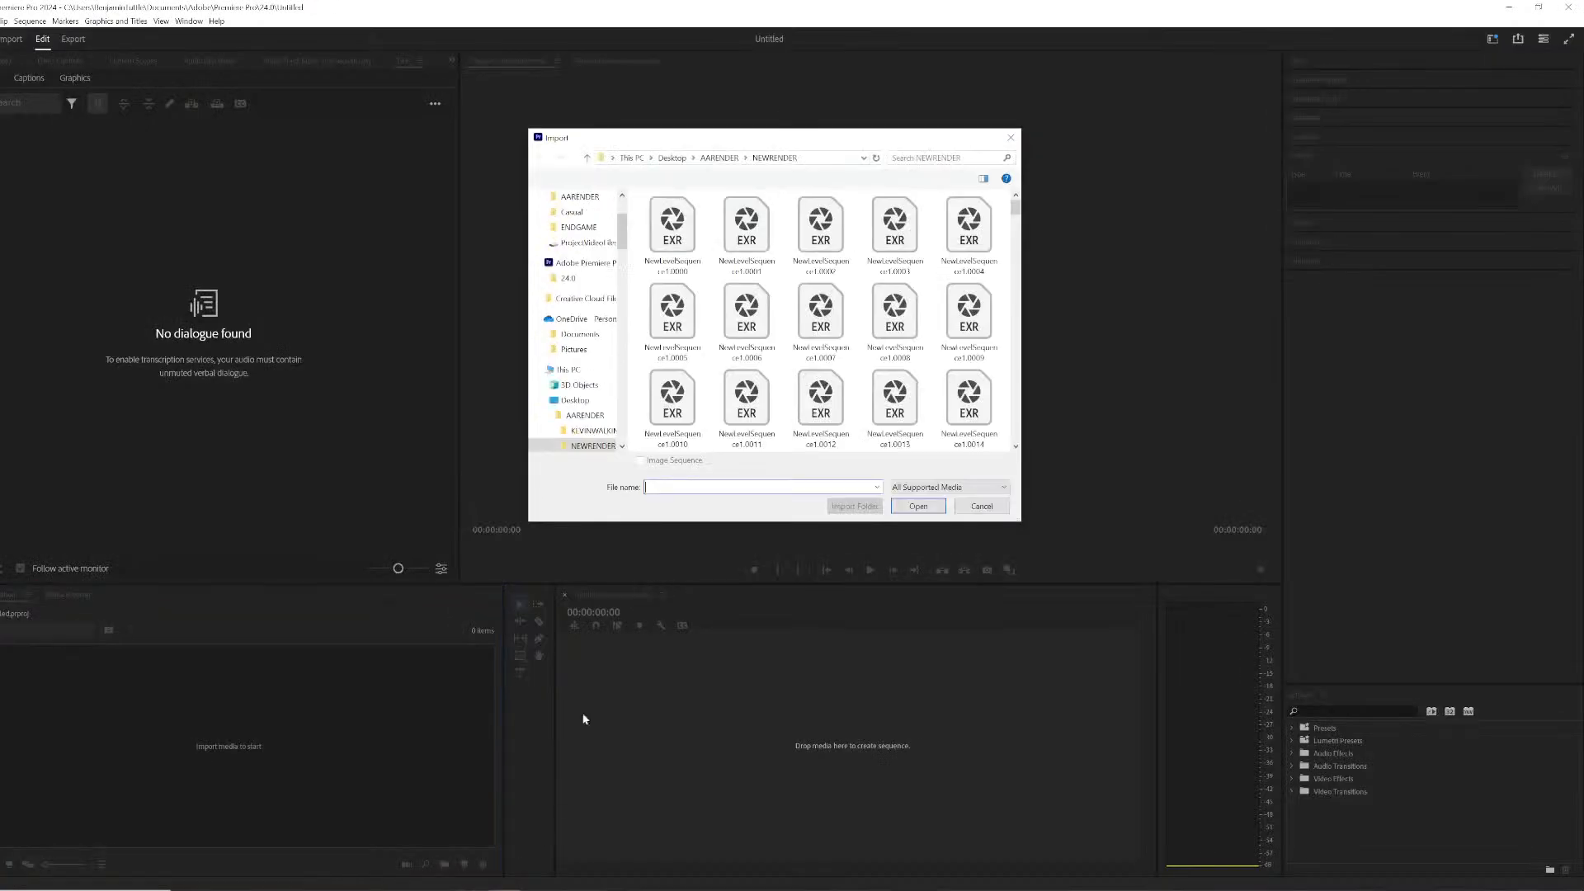
pyautogui.click(729, 160)
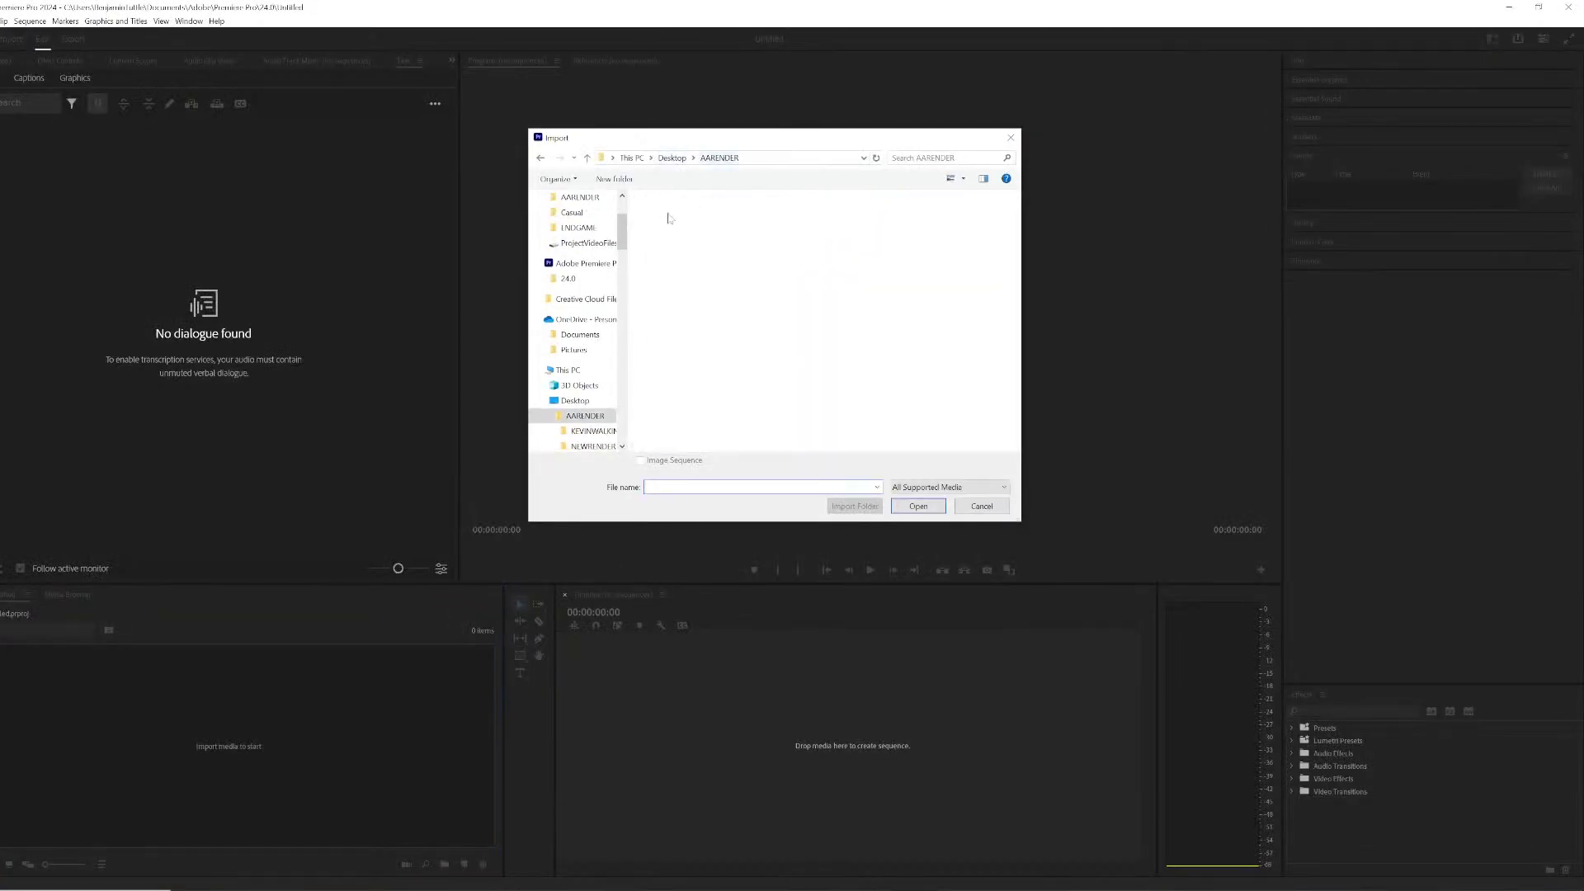
pyautogui.doubleClick(674, 231)
pyautogui.click(657, 236)
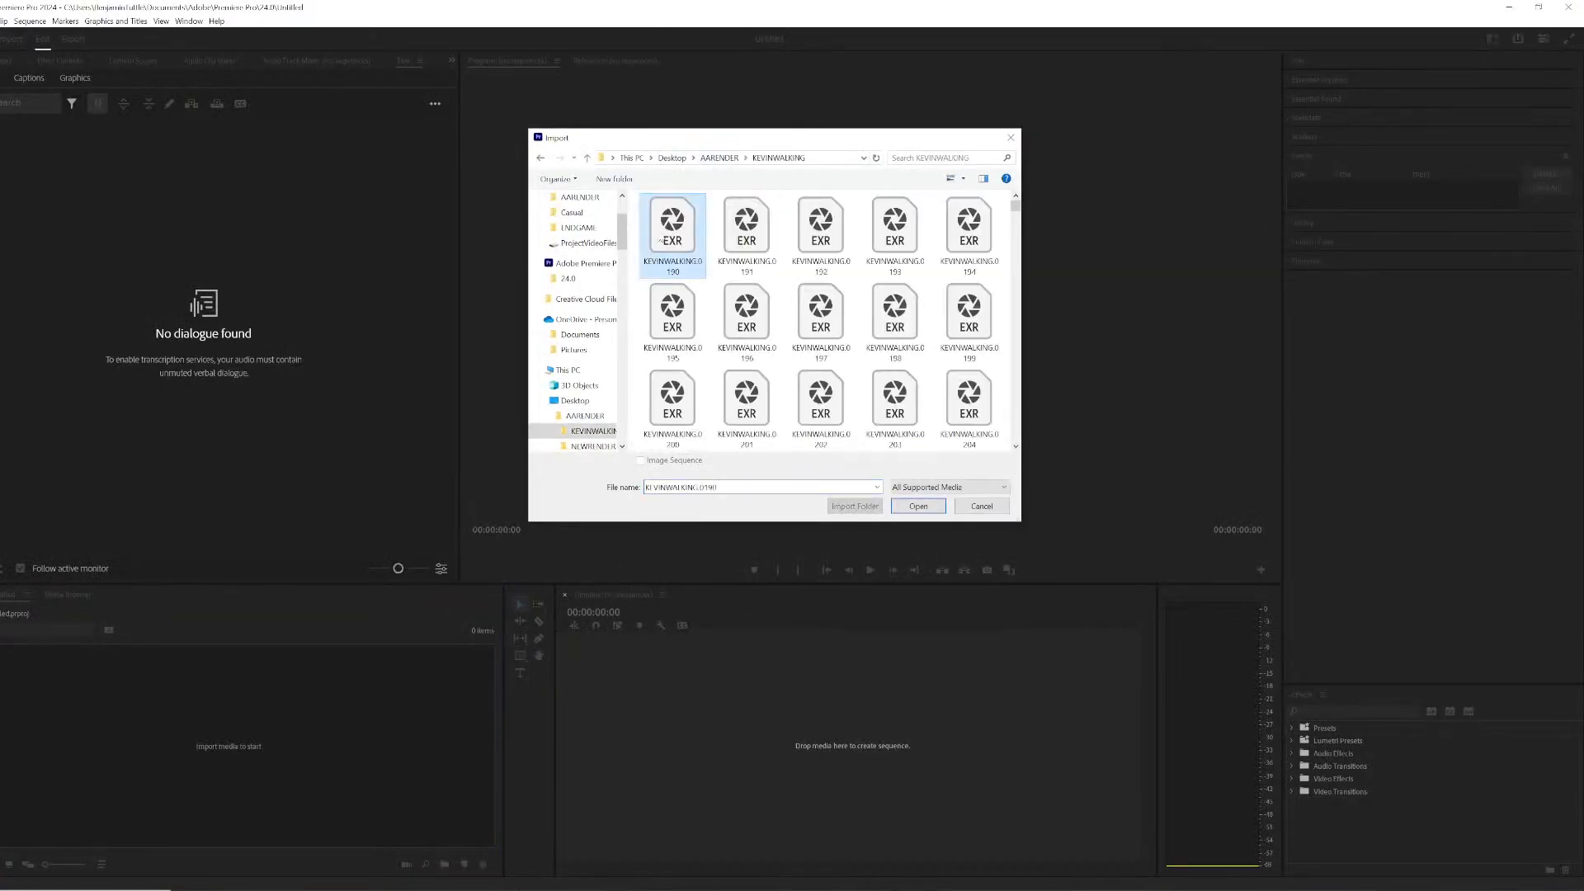
pyautogui.click(918, 505)
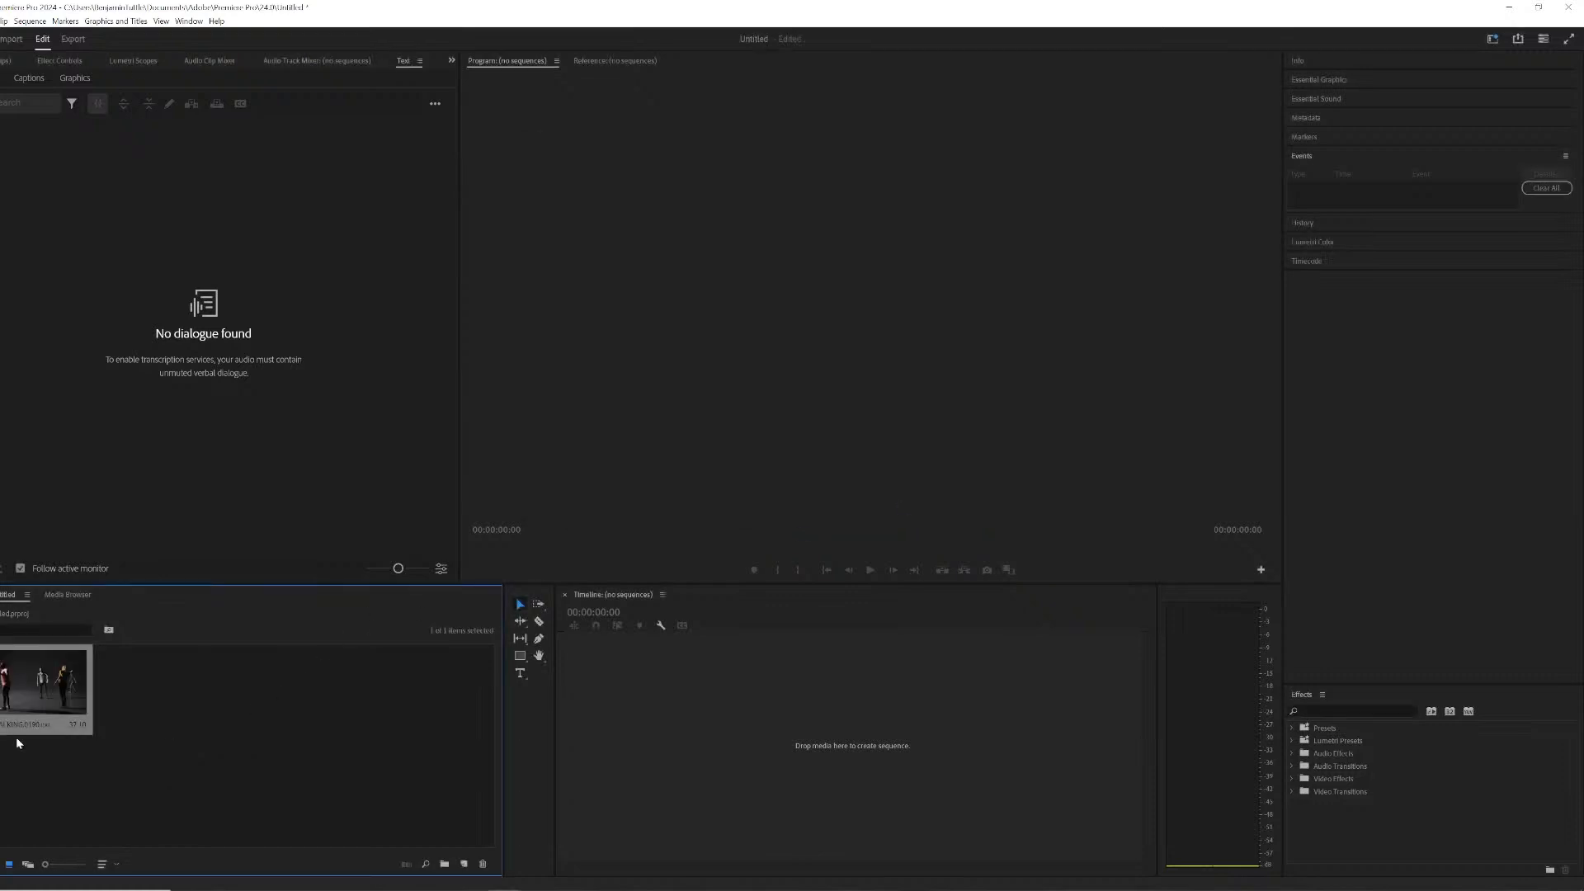
# - Interpret the imported footage to assume a frame rate of 24 fps
pyautogui.rightClick(49, 696)
pyautogui.moveTo(149, 174)
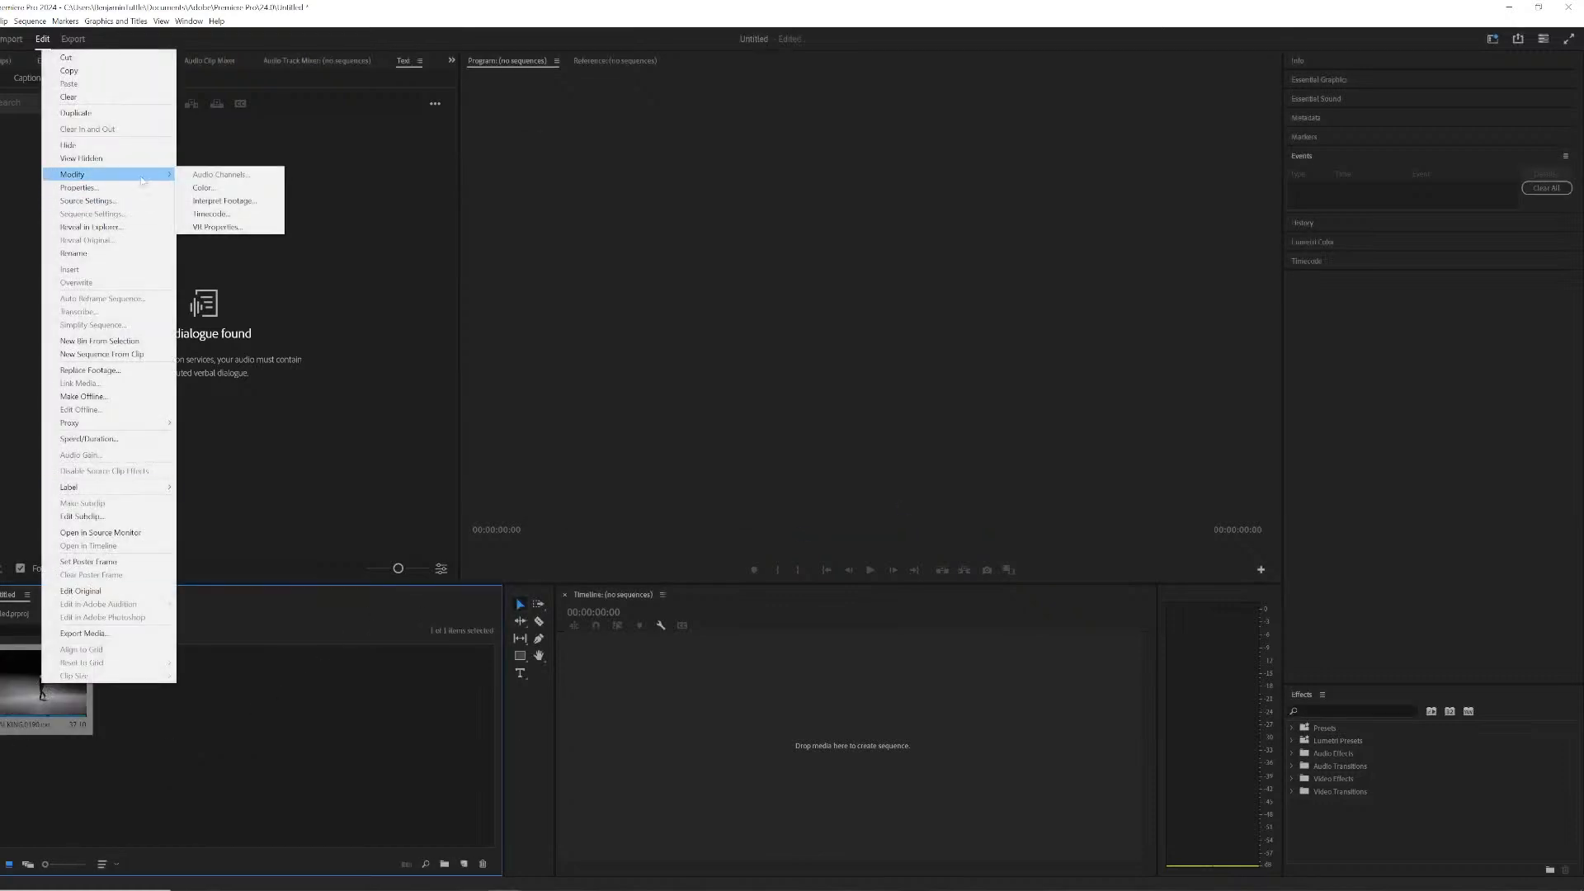
pyautogui.click(224, 201)
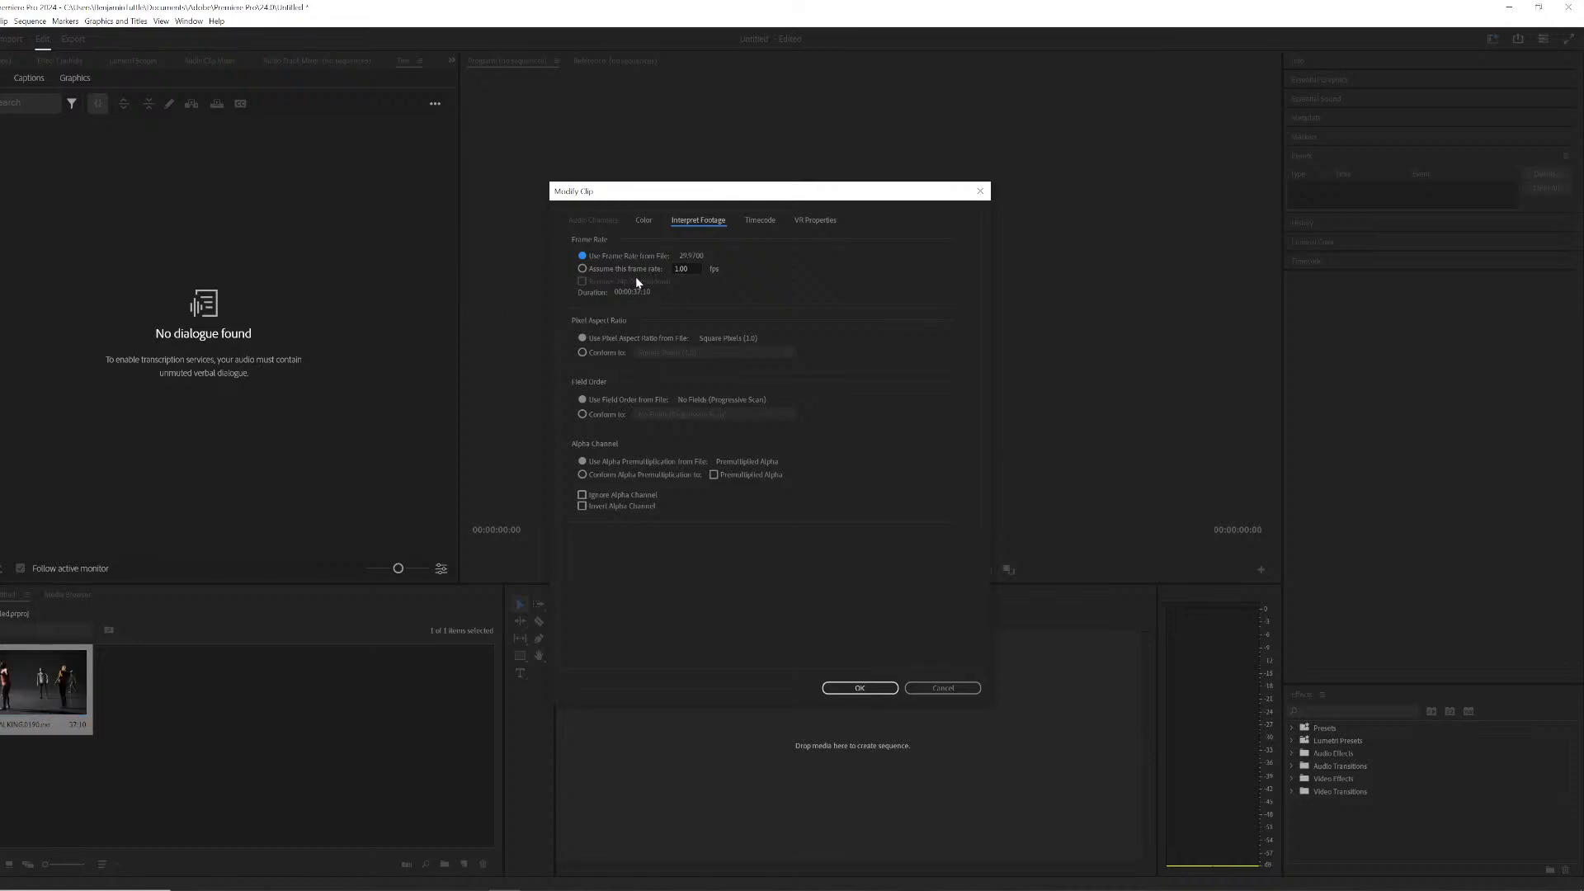
pyautogui.click(620, 268)
pyautogui.write('24')
pyautogui.press('Return')
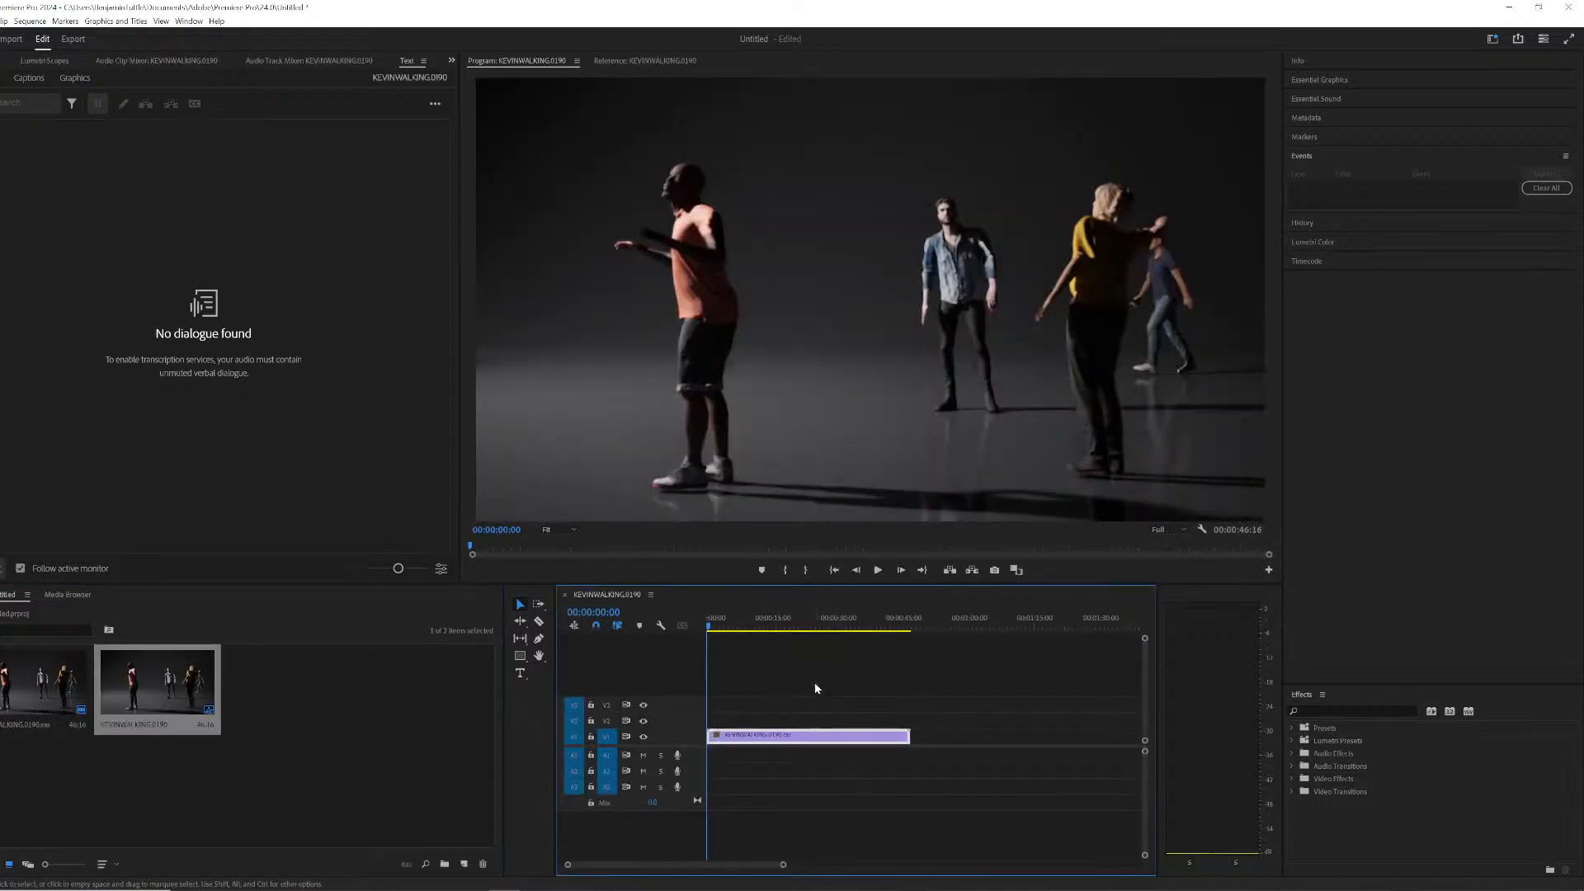
# - Set the clip's speed in the timeline to 200%
pyautogui.click(771, 625)
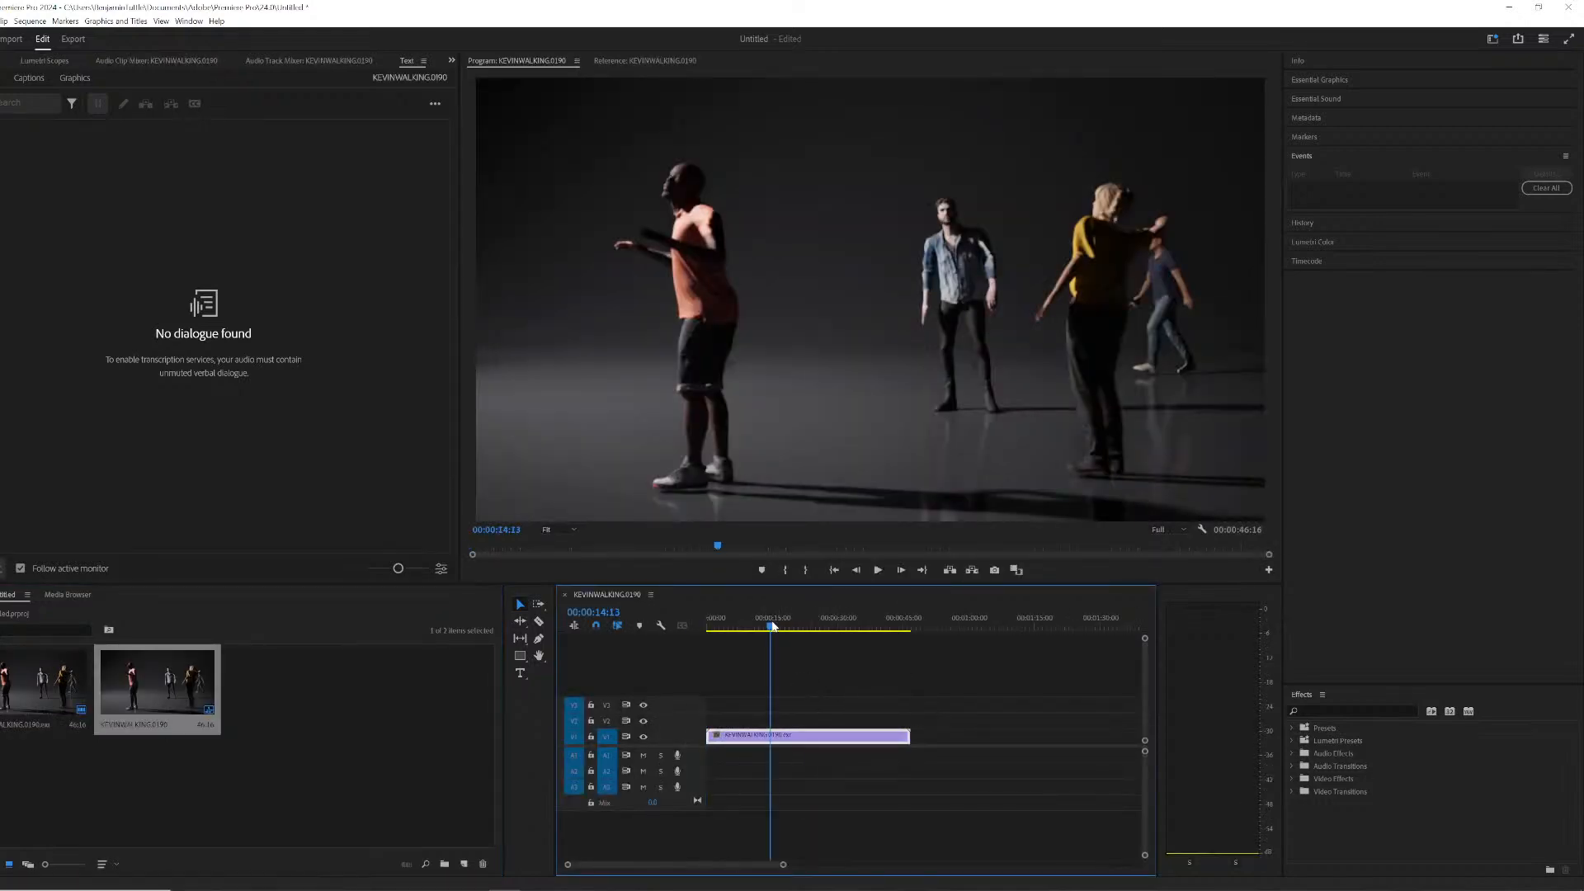
pyautogui.press('space')
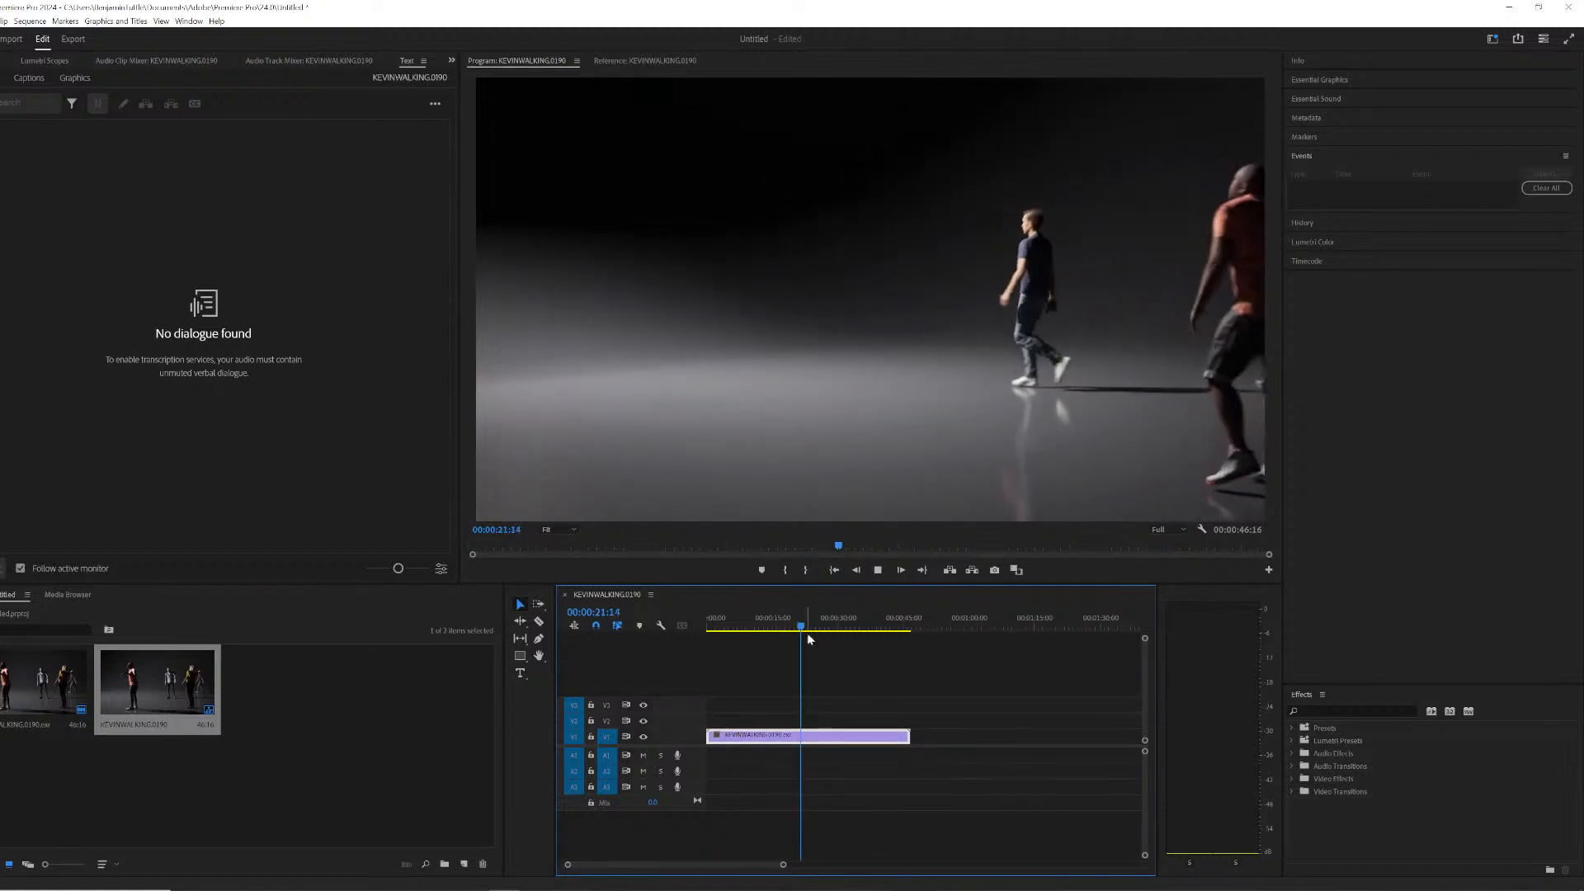
pyautogui.rightClick(816, 738)
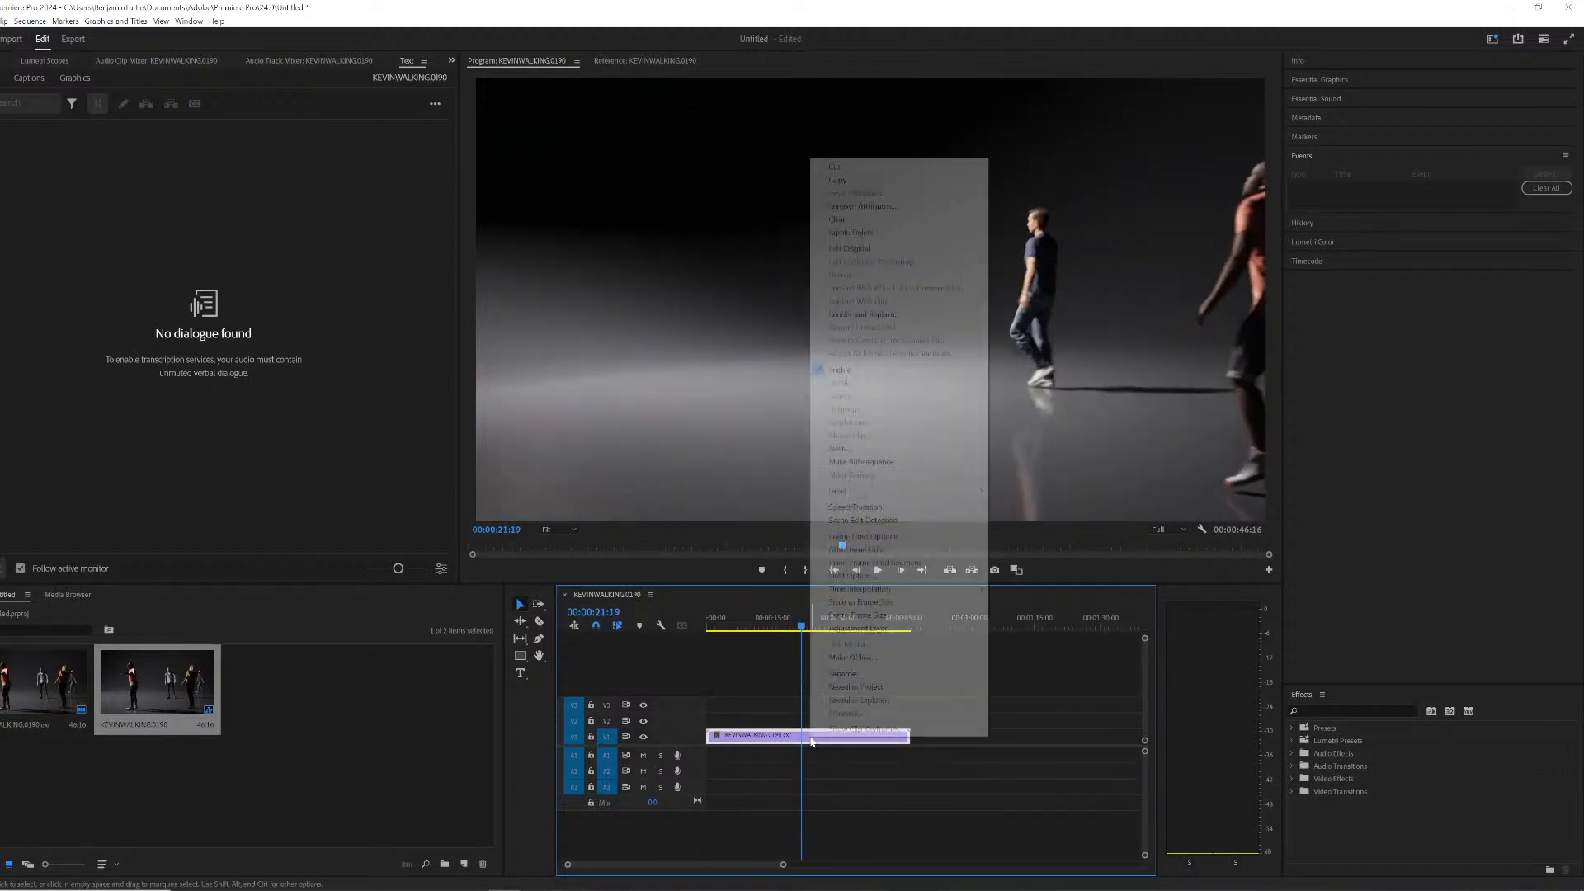
pyautogui.click(858, 507)
pyautogui.write('200')
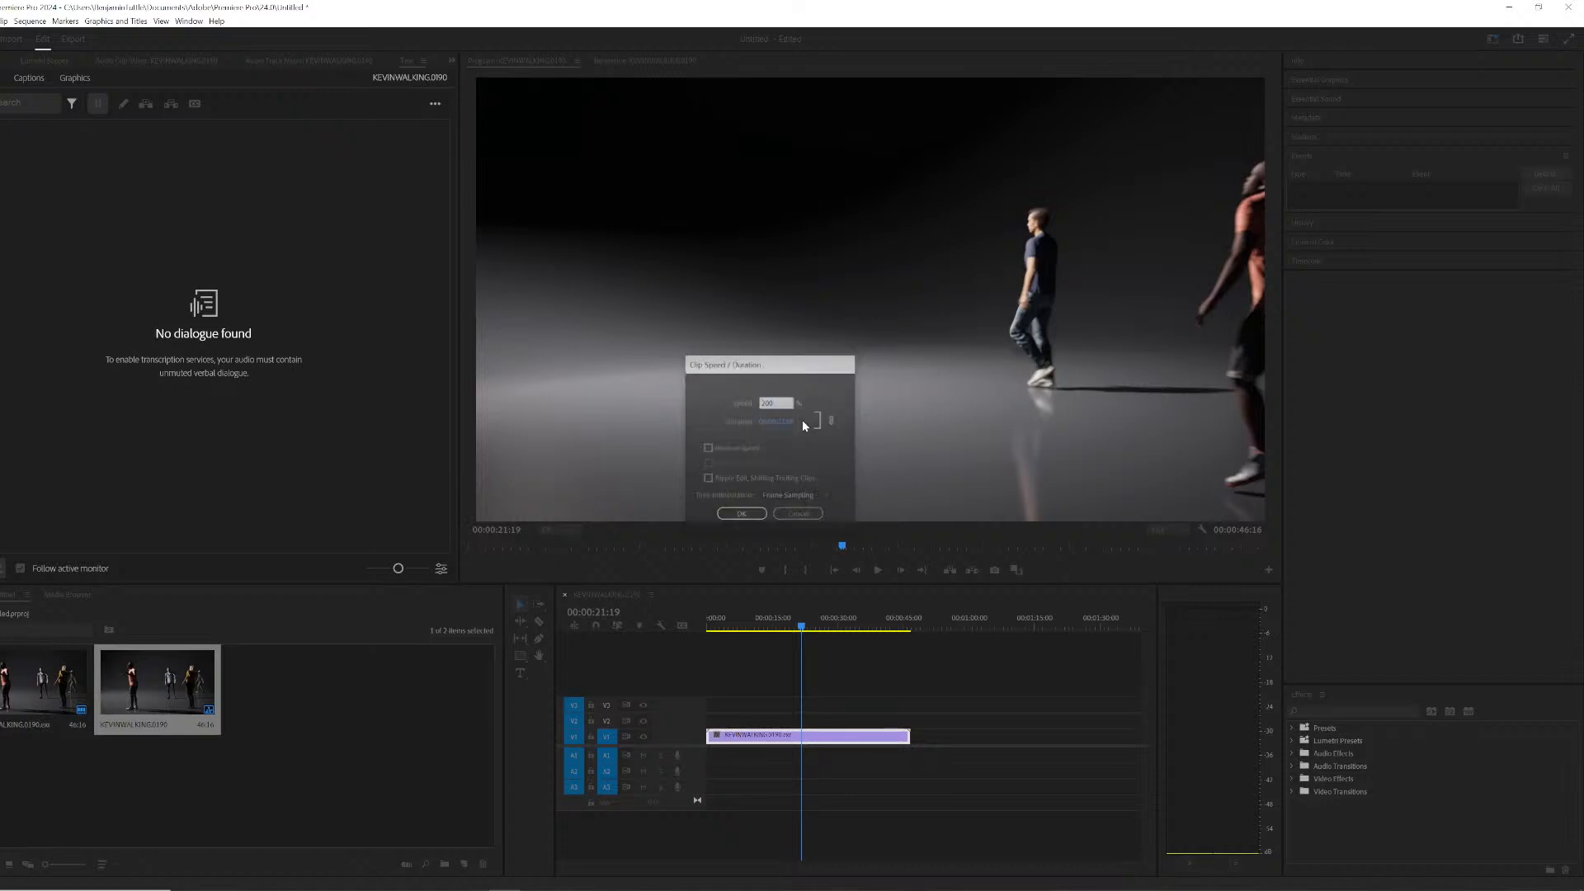
pyautogui.press('Return')
# - Play the sped-up sequence from the start and step frame by frame through the walk
pyautogui.press('Home')
pyautogui.press('space')
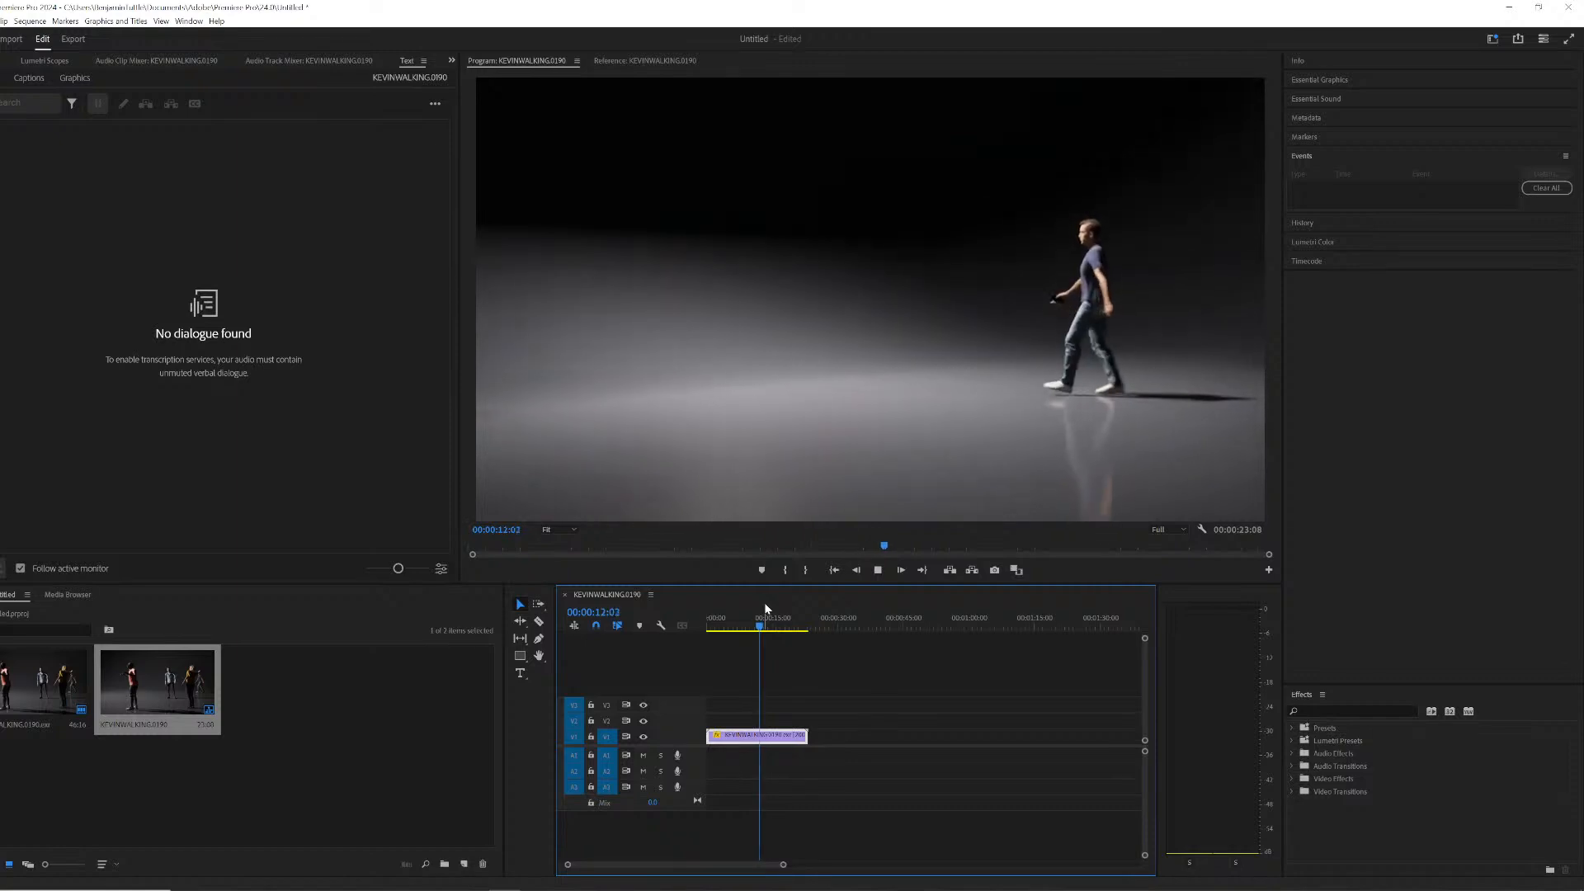
pyautogui.press('space')
pyautogui.press('Left')
pyautogui.press('Left')
pyautogui.press('Left')
pyautogui.press('Left')
pyautogui.press('Left')
pyautogui.press('Left')
pyautogui.press('Left')
pyautogui.press('Left')
pyautogui.press('Left')
pyautogui.press('Left')
pyautogui.press('Left')
pyautogui.press('Left')
pyautogui.press('Left')
pyautogui.press('Left')
pyautogui.press('Left')
pyautogui.press('Left')
pyautogui.press('Left')
pyautogui.press('Left')
pyautogui.press('Left')
pyautogui.press('Left')
pyautogui.press('Right')
pyautogui.press('Right')
pyautogui.press('Right')
pyautogui.press('Right')
pyautogui.press('Right')
pyautogui.press('Right')
pyautogui.press('Right')
pyautogui.press('Right')
pyautogui.press('Right')
pyautogui.press('Right')
pyautogui.press('Right')
pyautogui.press('Right')
pyautogui.press('Right')
pyautogui.press('Right')
pyautogui.press('Right')
pyautogui.press('Right')
pyautogui.press('Right')
pyautogui.press('Right')
pyautogui.press('Right')
pyautogui.press('Right')
pyautogui.press('Right')
pyautogui.press('Right')
pyautogui.press('Right')
pyautogui.press('Right')
pyautogui.press('Right')
pyautogui.press('Right')
pyautogui.press('Right')
pyautogui.press('Right')
pyautogui.press('Right')
pyautogui.press('Right')
pyautogui.press('Right')
pyautogui.press('Right')
pyautogui.press('Right')
pyautogui.press('Right')
pyautogui.press('Right')
pyautogui.press('Right')
pyautogui.press('Right')
pyautogui.press('Right')
pyautogui.press('Right')
pyautogui.press('Right')
pyautogui.moveTo(734, 624); pyautogui.dragTo(731, 625)
pyautogui.press('space')
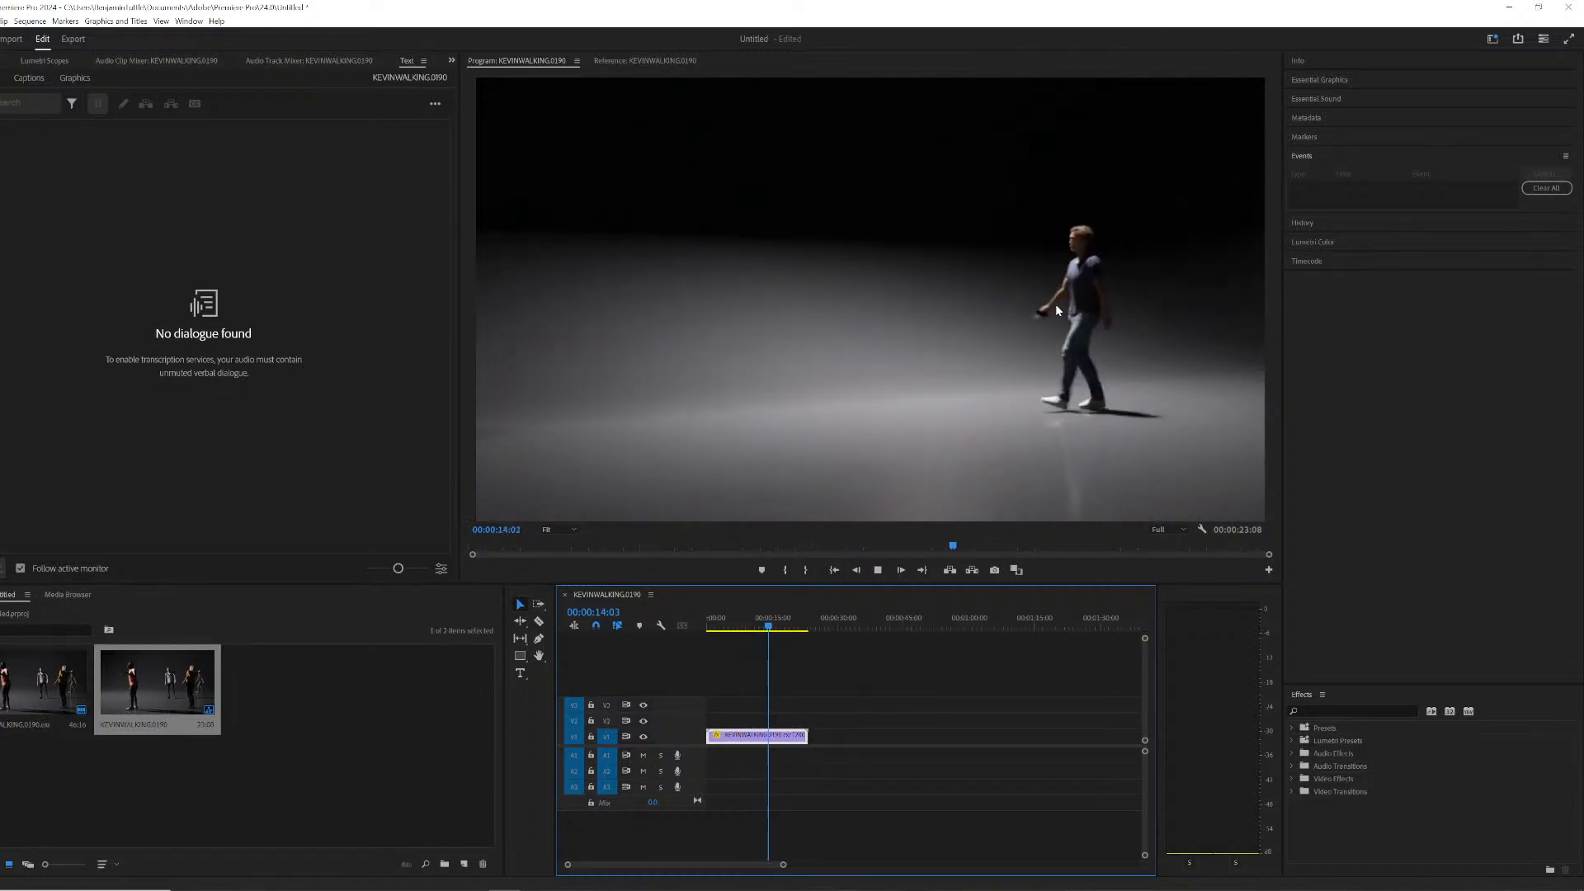
# - Replay the sequence from several points in the timeline to review the dancers and walking character
pyautogui.press('space')
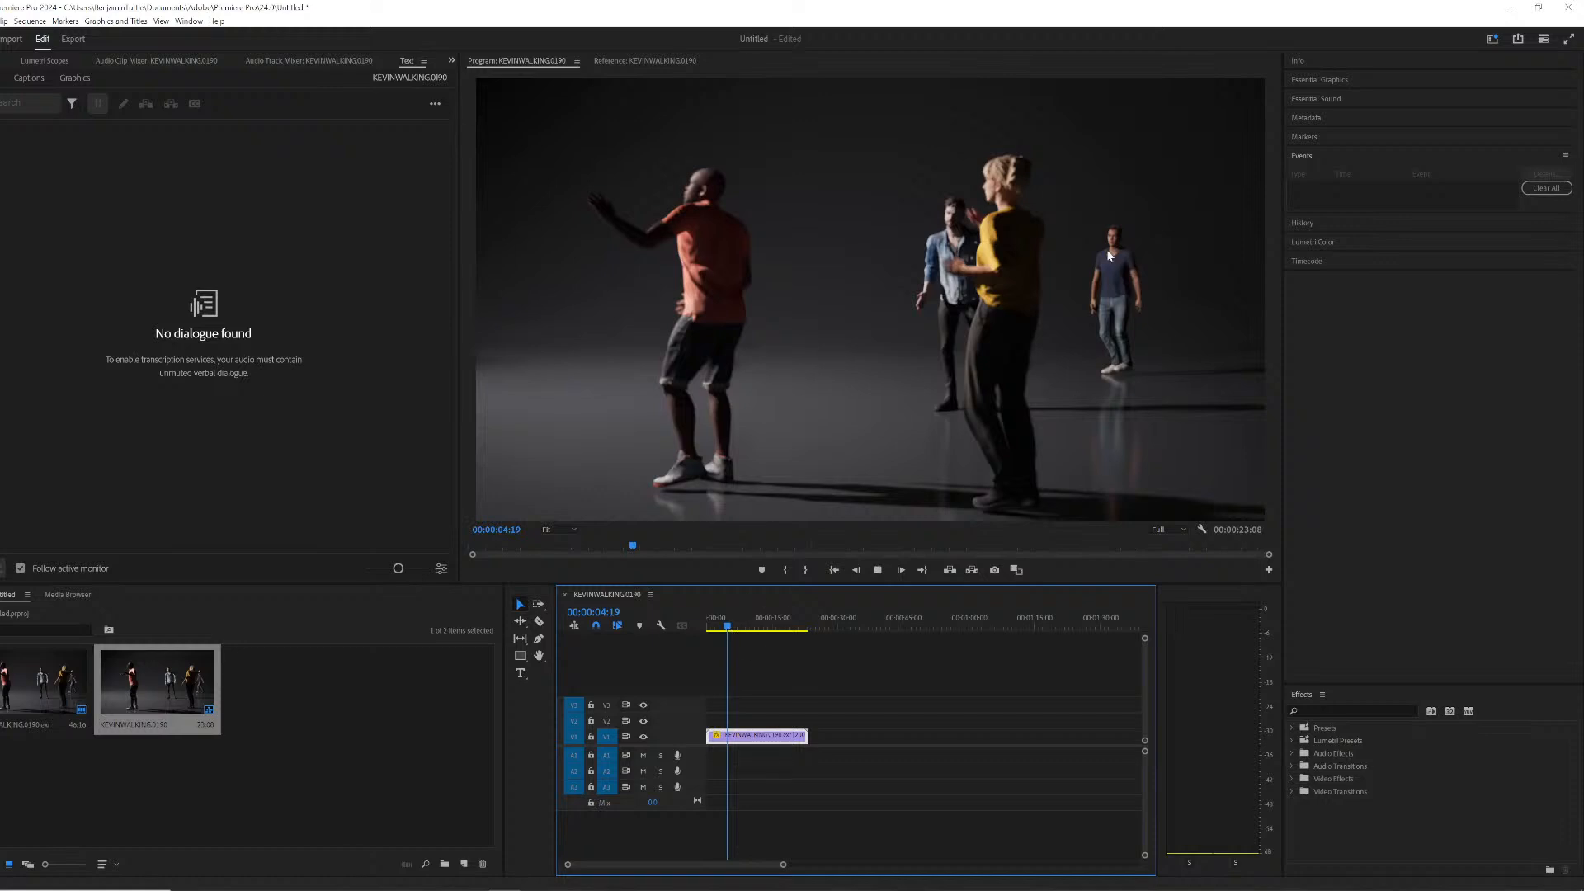
pyautogui.press('space')
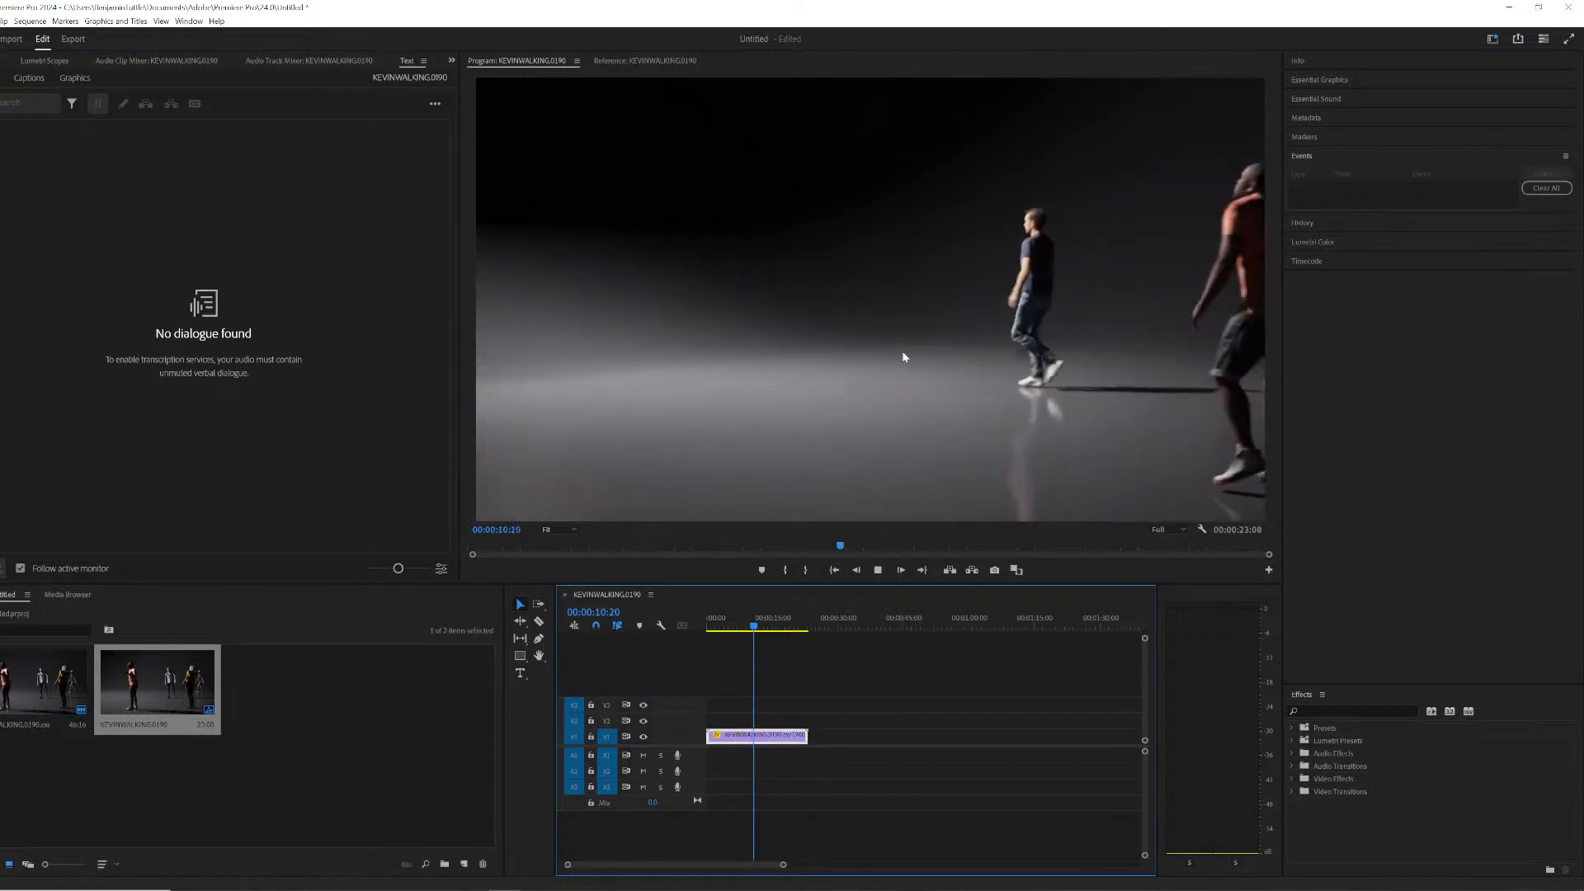
pyautogui.click(733, 628)
pyautogui.press('space')
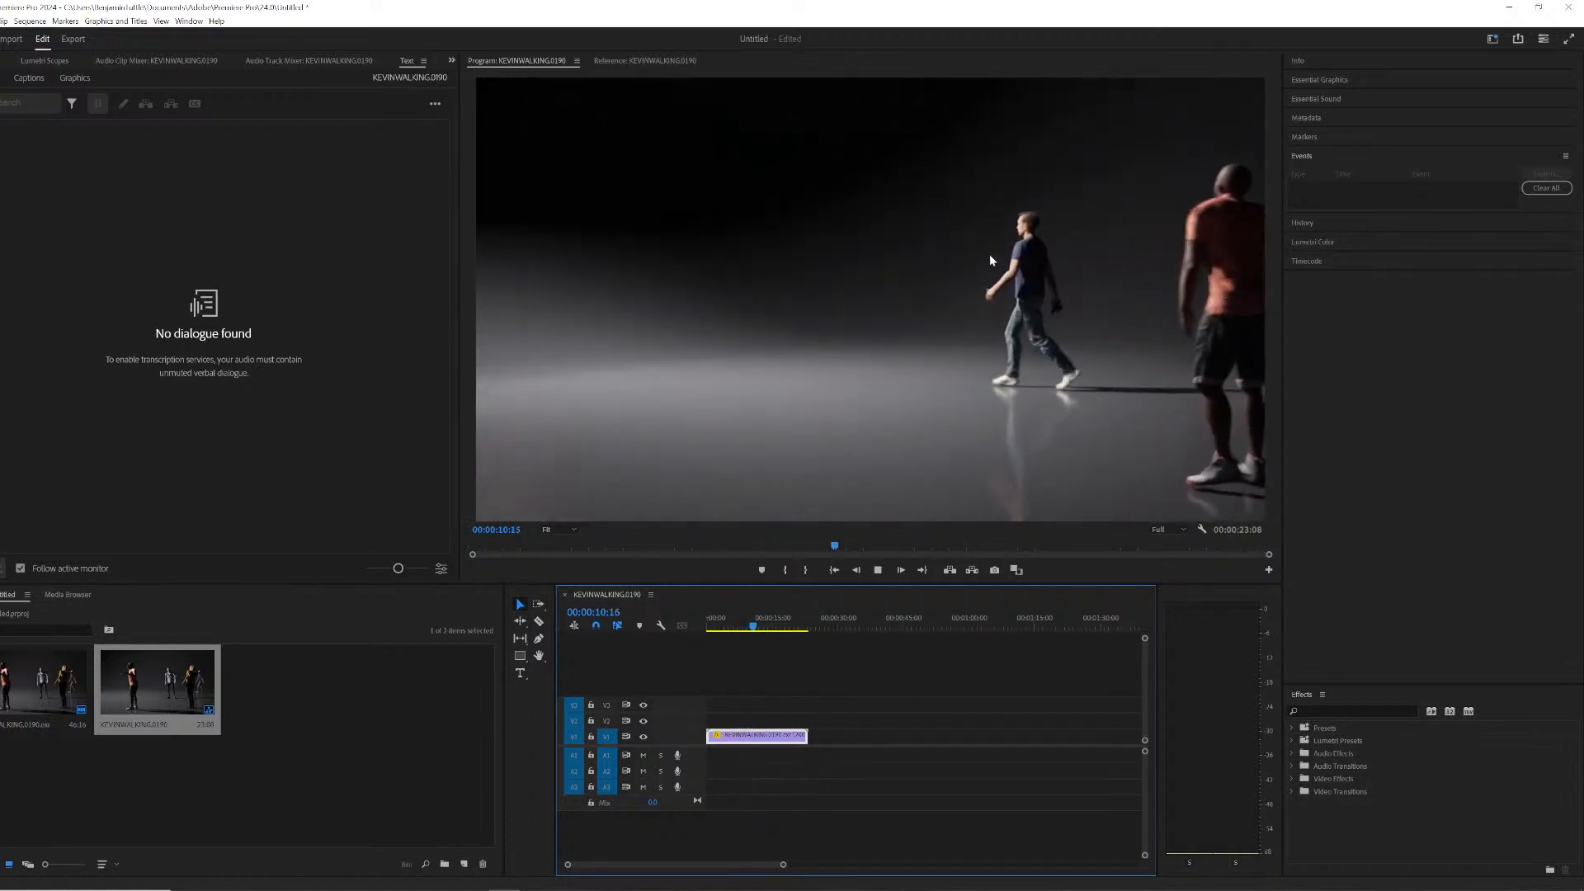
pyautogui.click(724, 620)
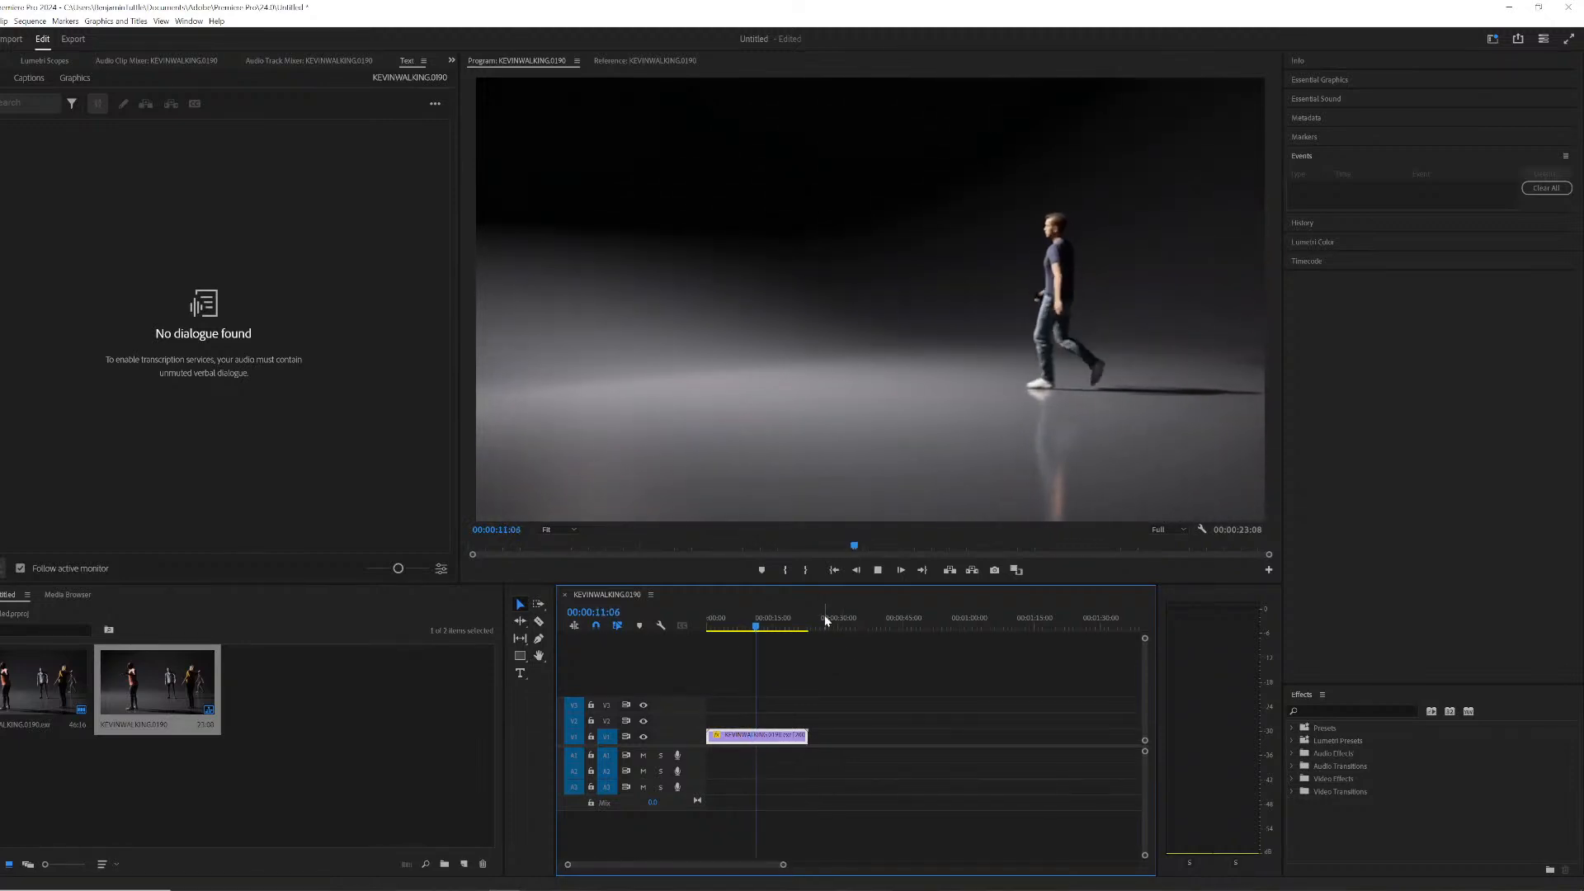
pyautogui.press('space')
pyautogui.click(733, 625)
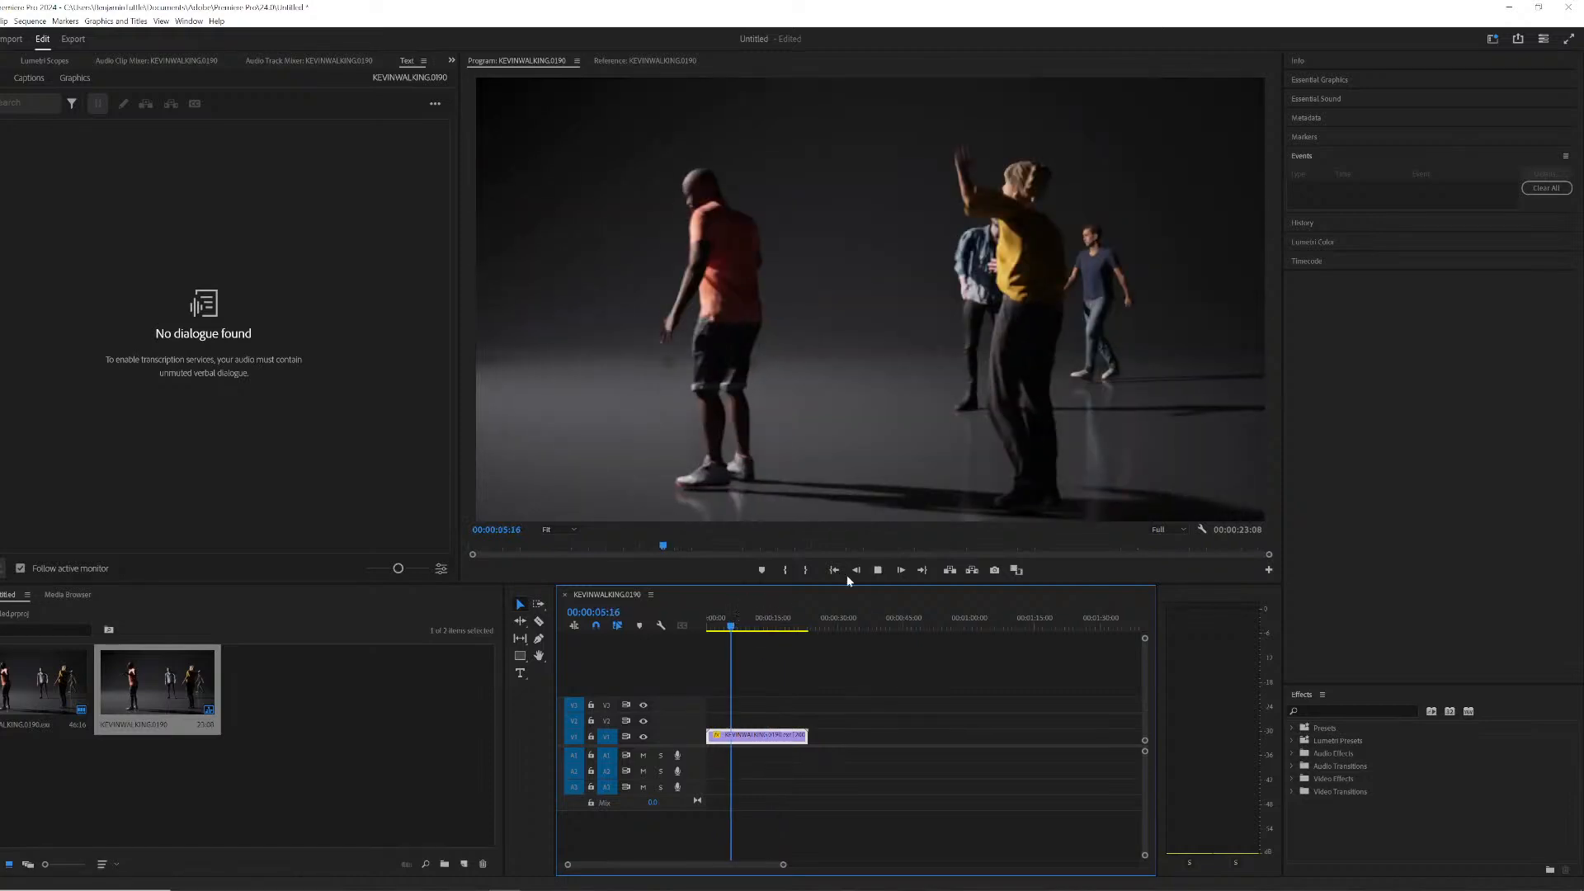
pyautogui.press('space')
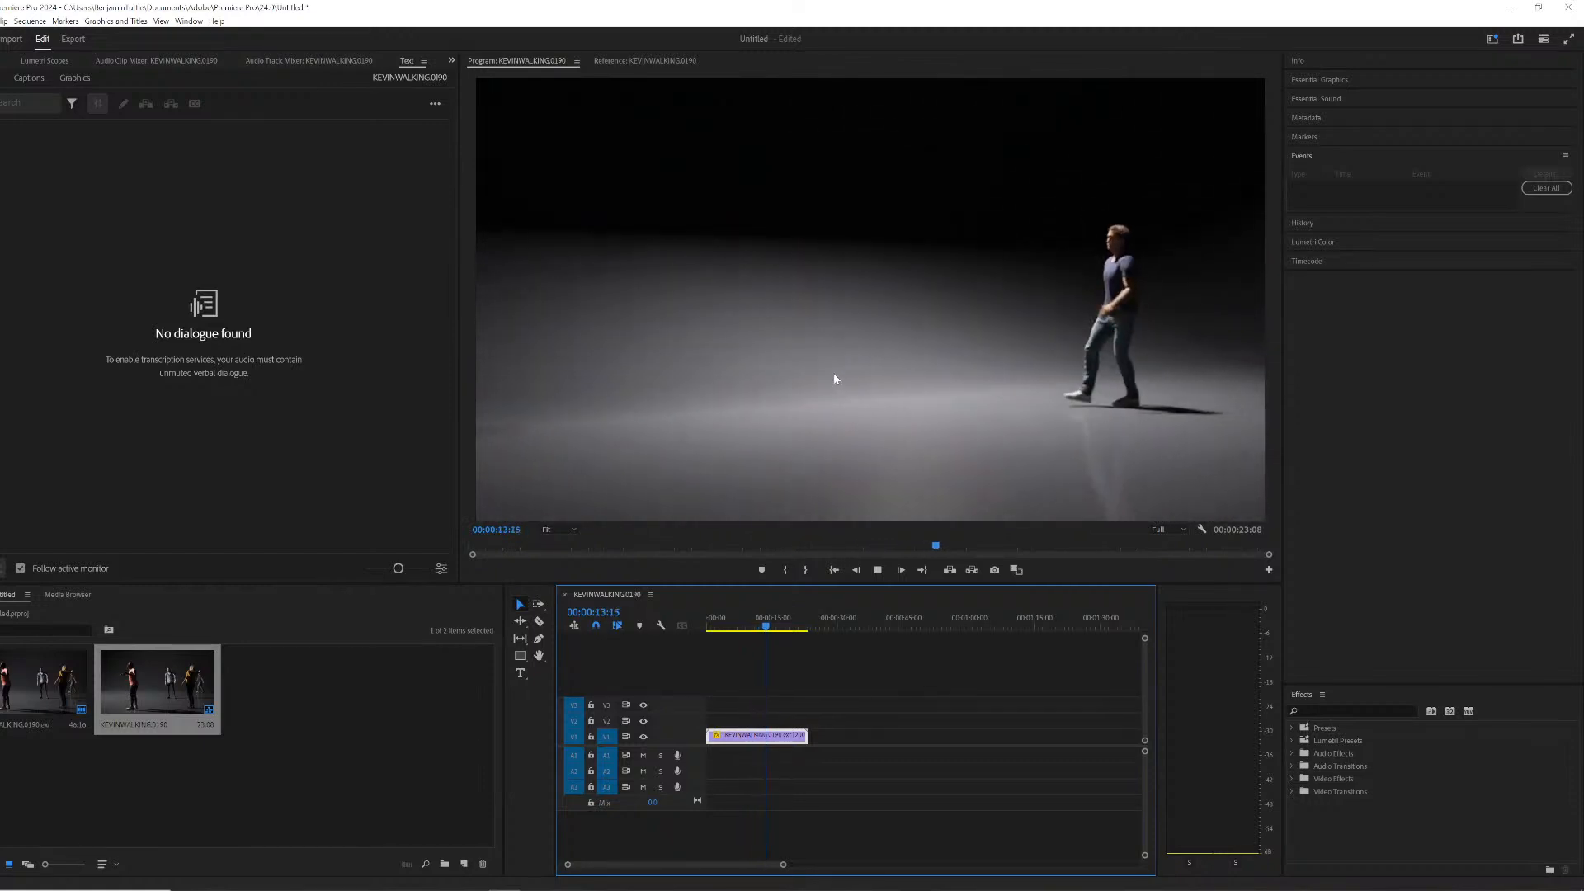
pyautogui.moveTo(723, 618); pyautogui.dragTo(736, 618)
pyautogui.press('space')
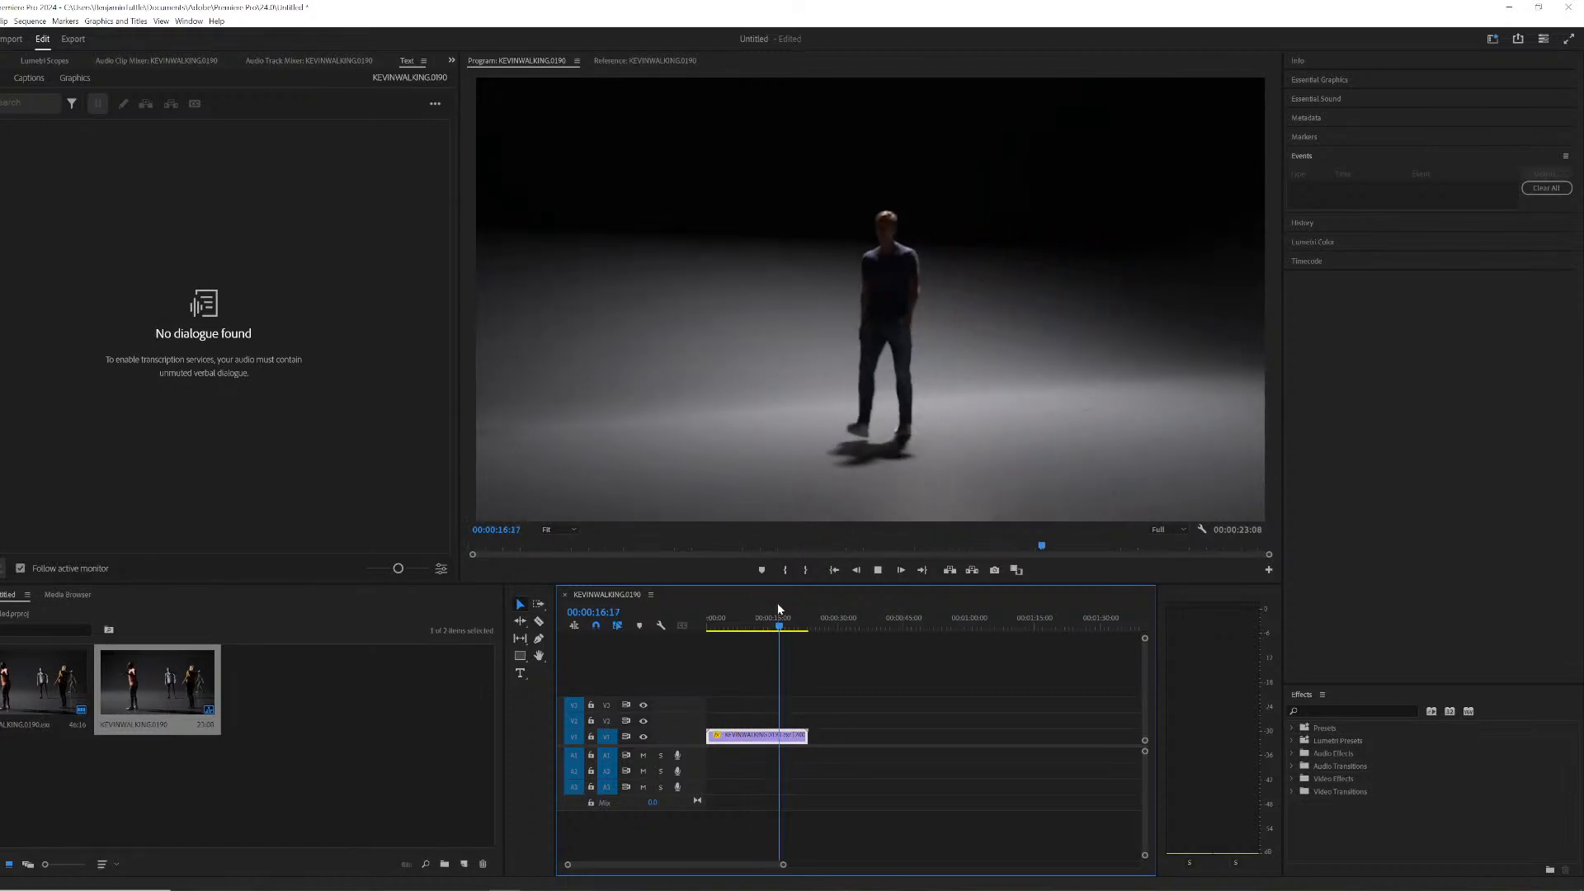
pyautogui.click(738, 617)
pyautogui.press('space')
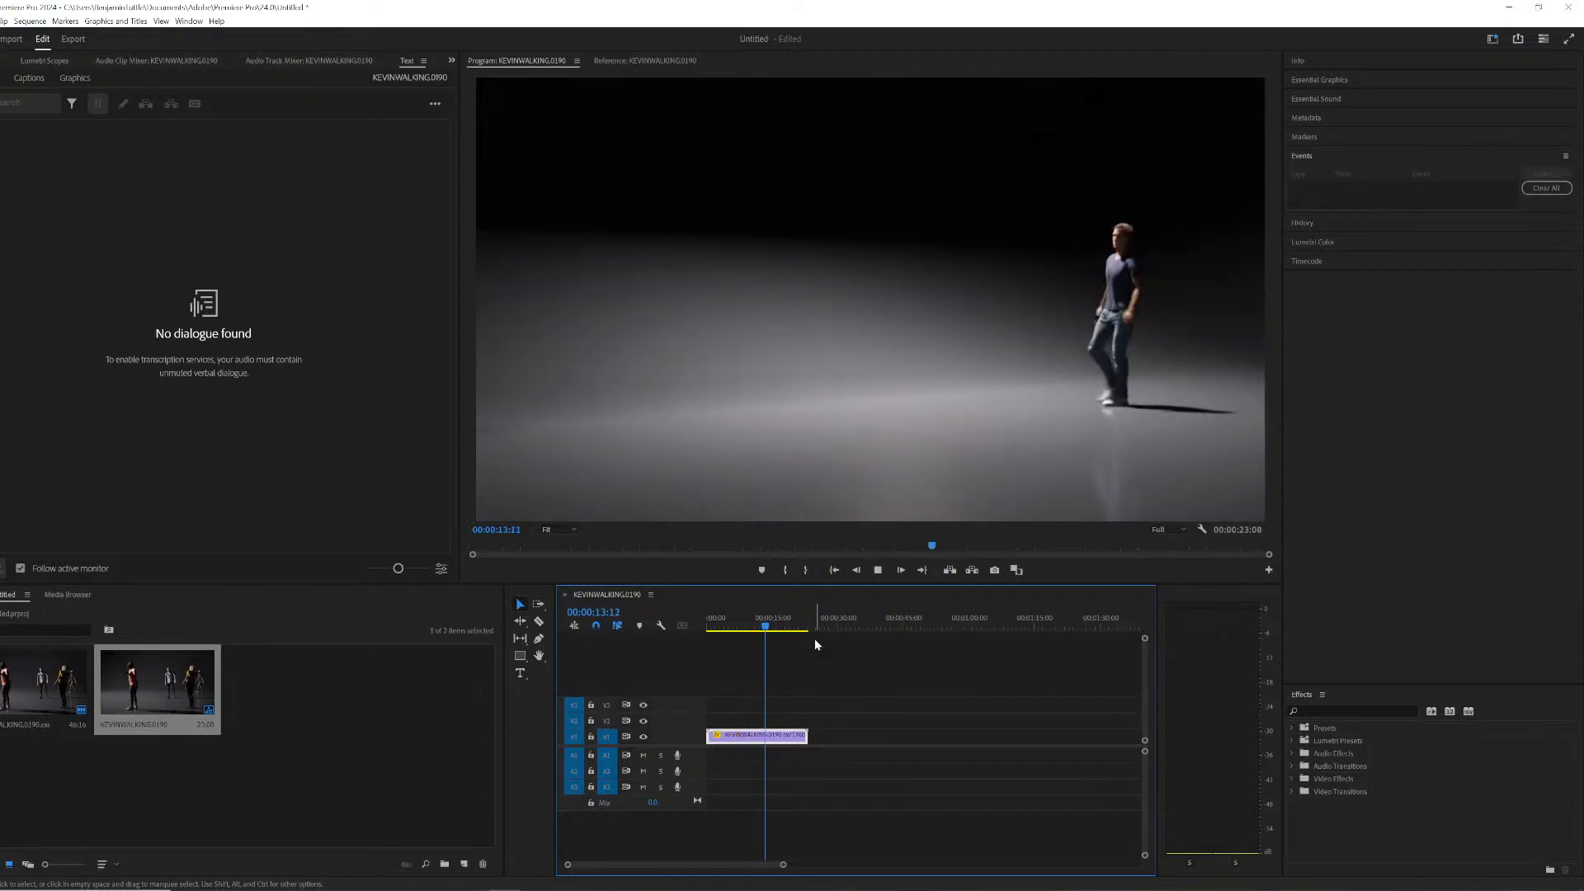
pyautogui.press('space')
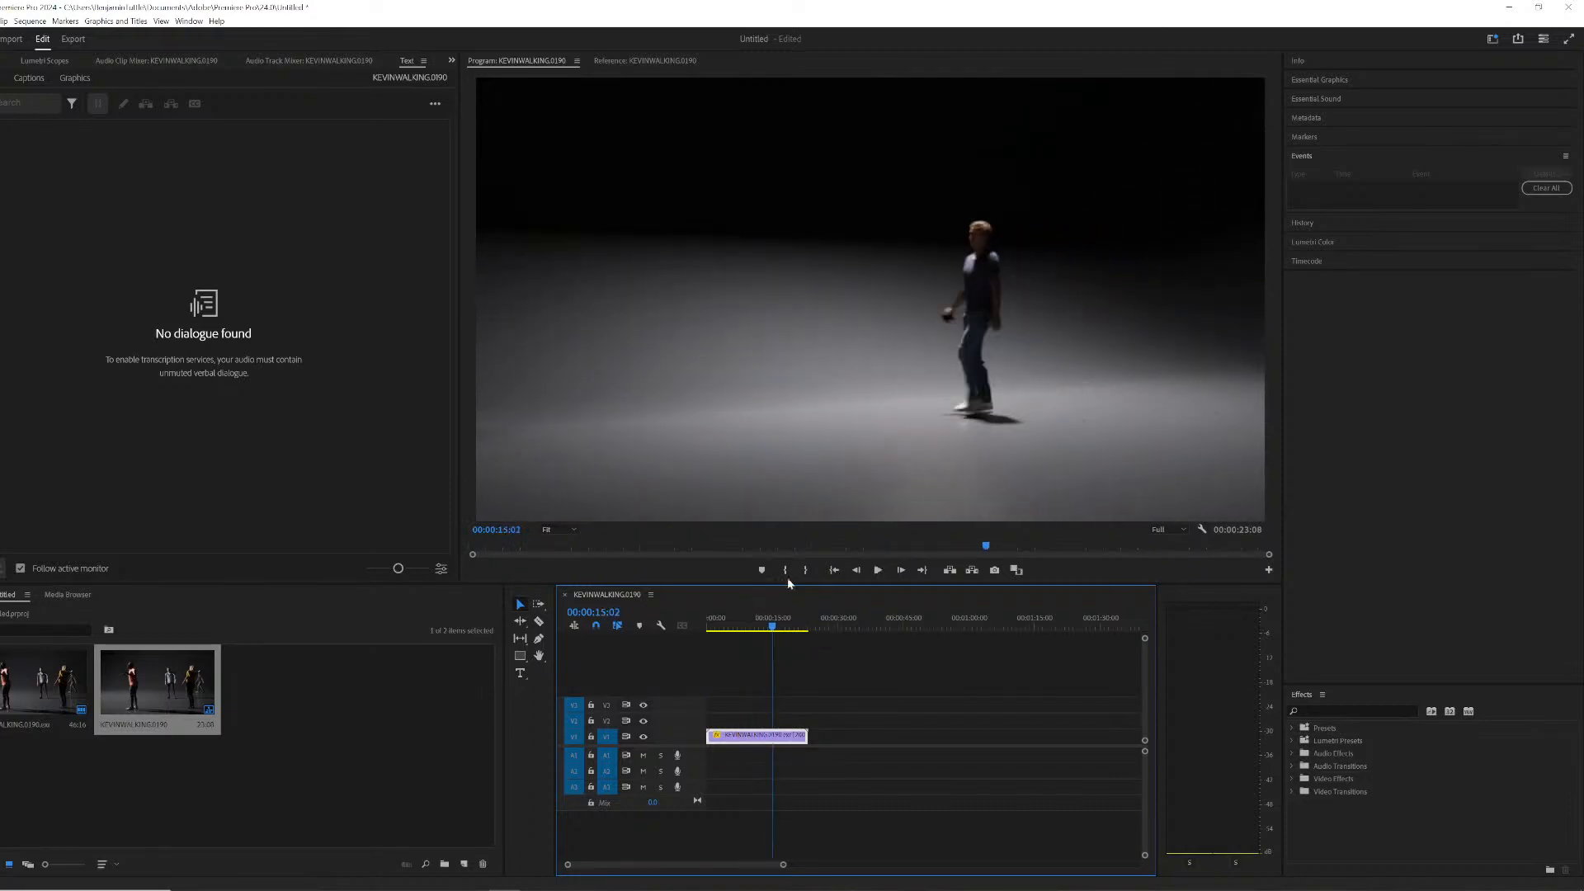
pyautogui.click(724, 625)
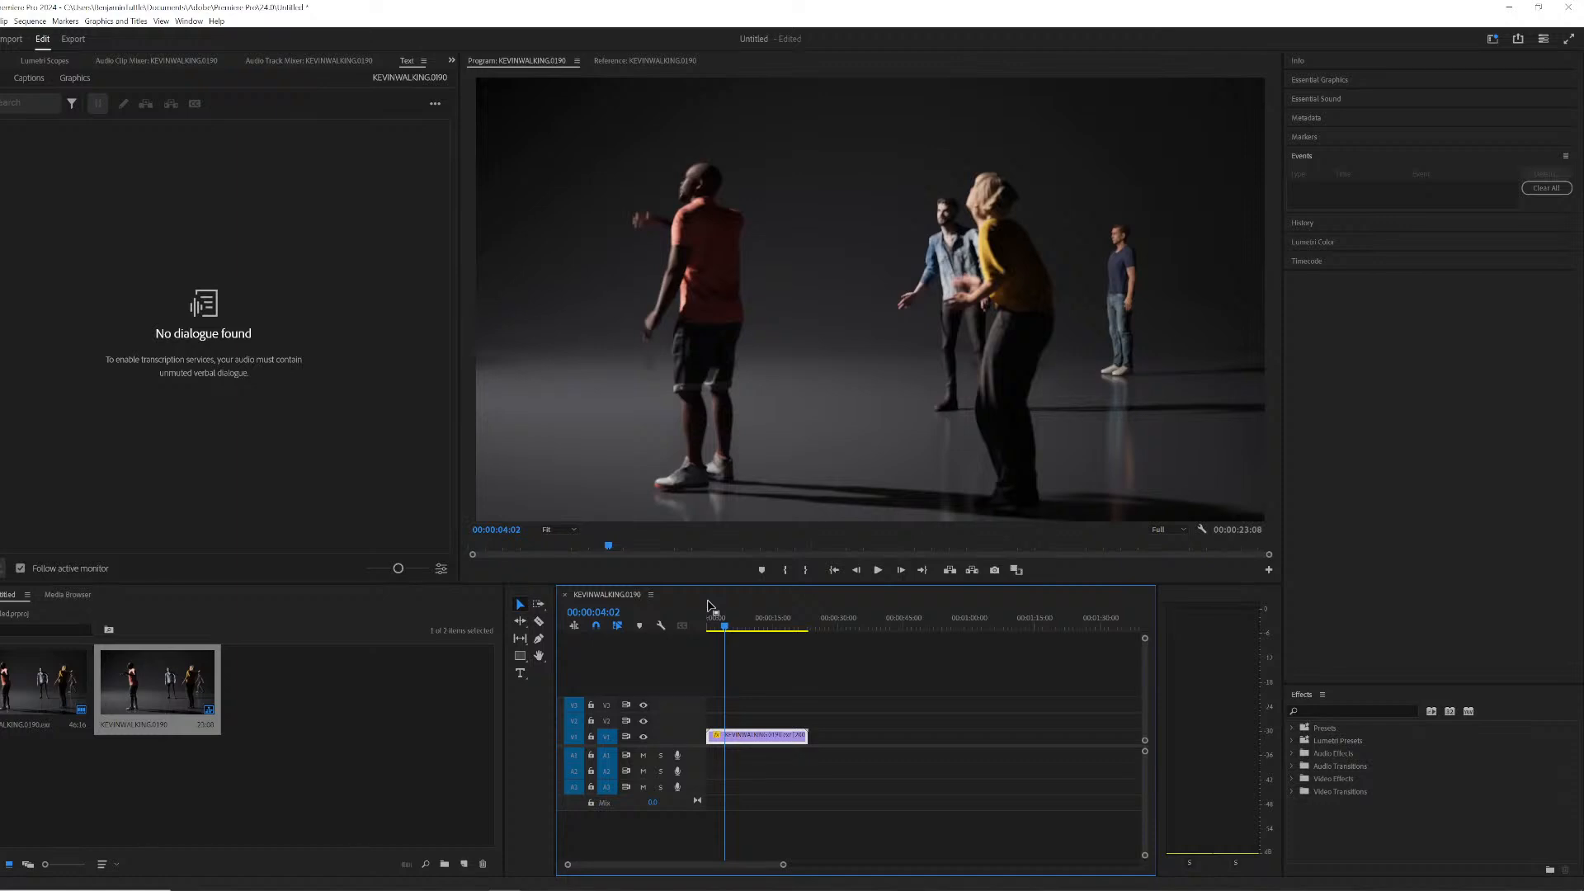
# - Open the export settings for the sequence and preview its playback at several points in the clip
pyautogui.hotkey('ctrl', 'm')
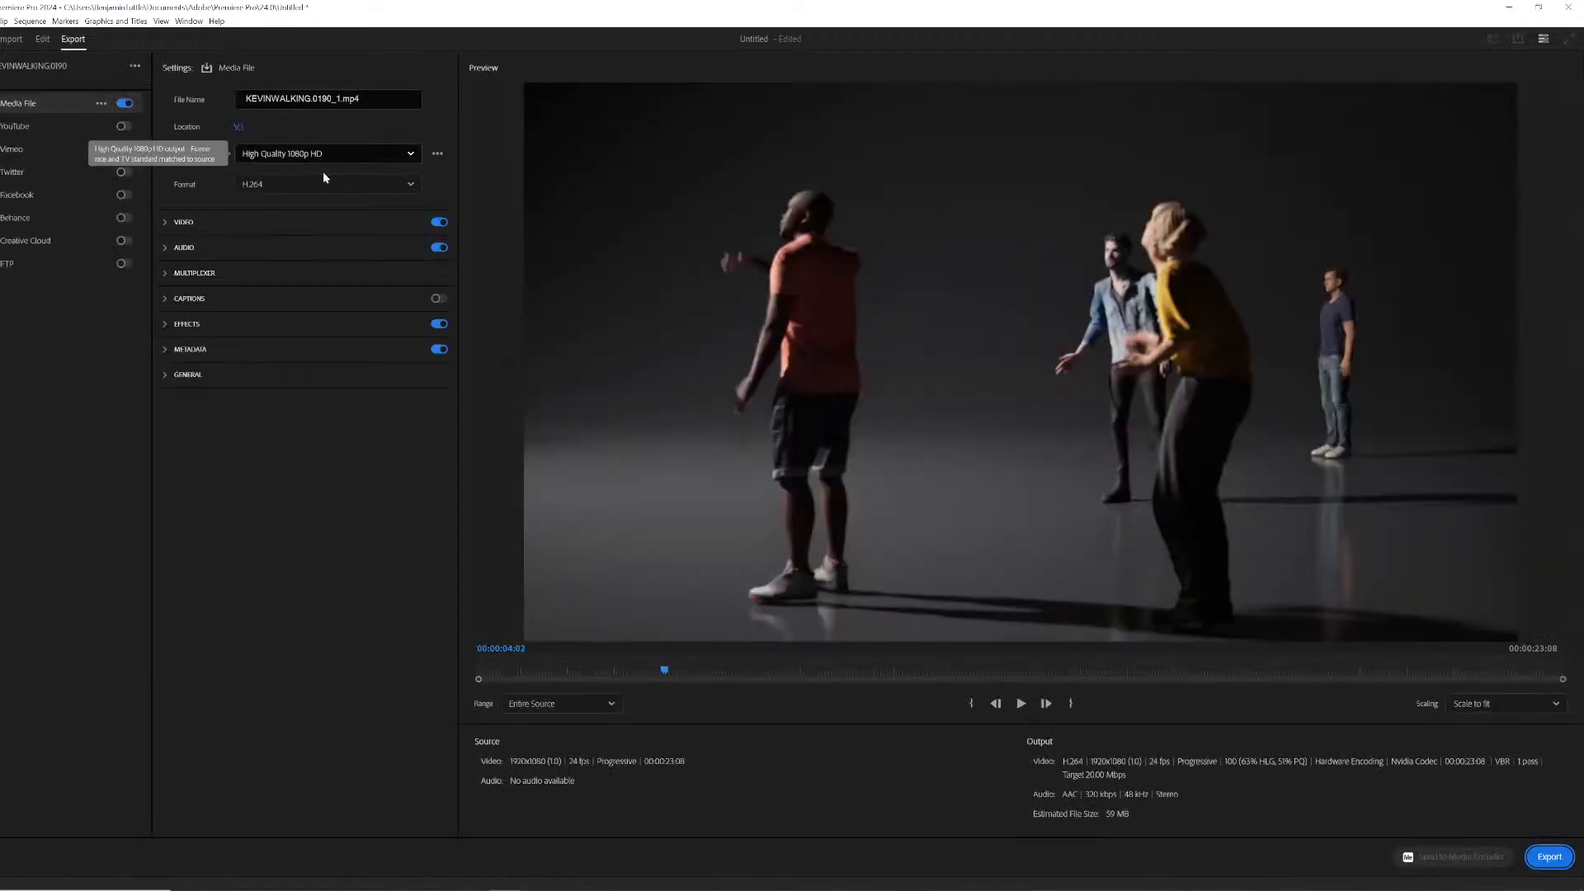
pyautogui.moveTo(725, 675); pyautogui.dragTo(739, 540)
pyautogui.press('space')
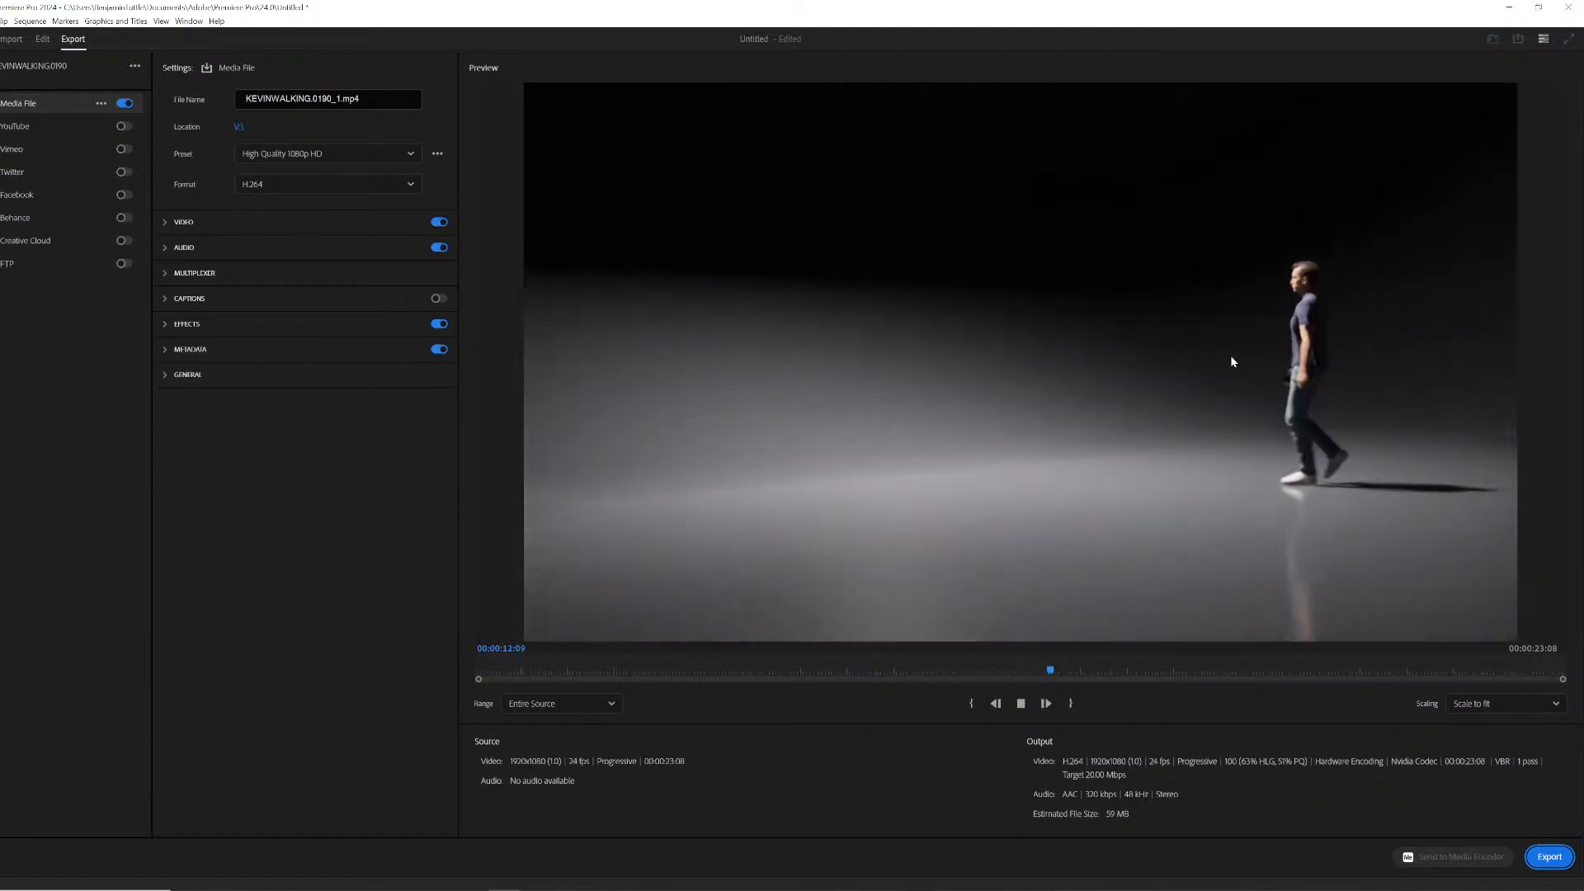
pyautogui.click(847, 671)
pyautogui.press('space')
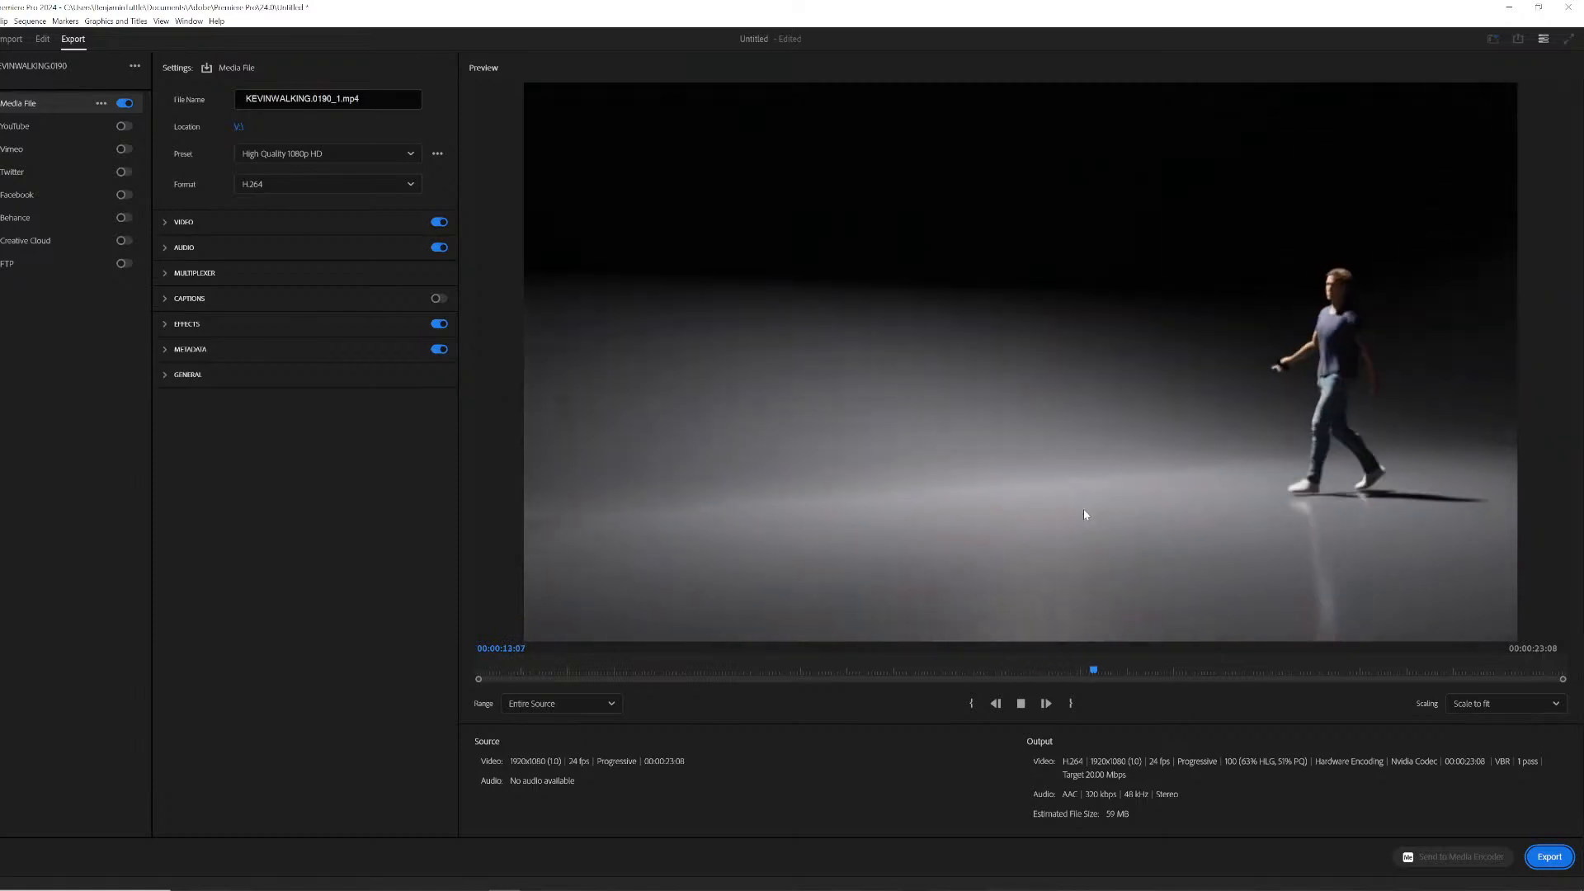
pyautogui.press('space')
pyautogui.moveTo(848, 664); pyautogui.dragTo(1138, 656)
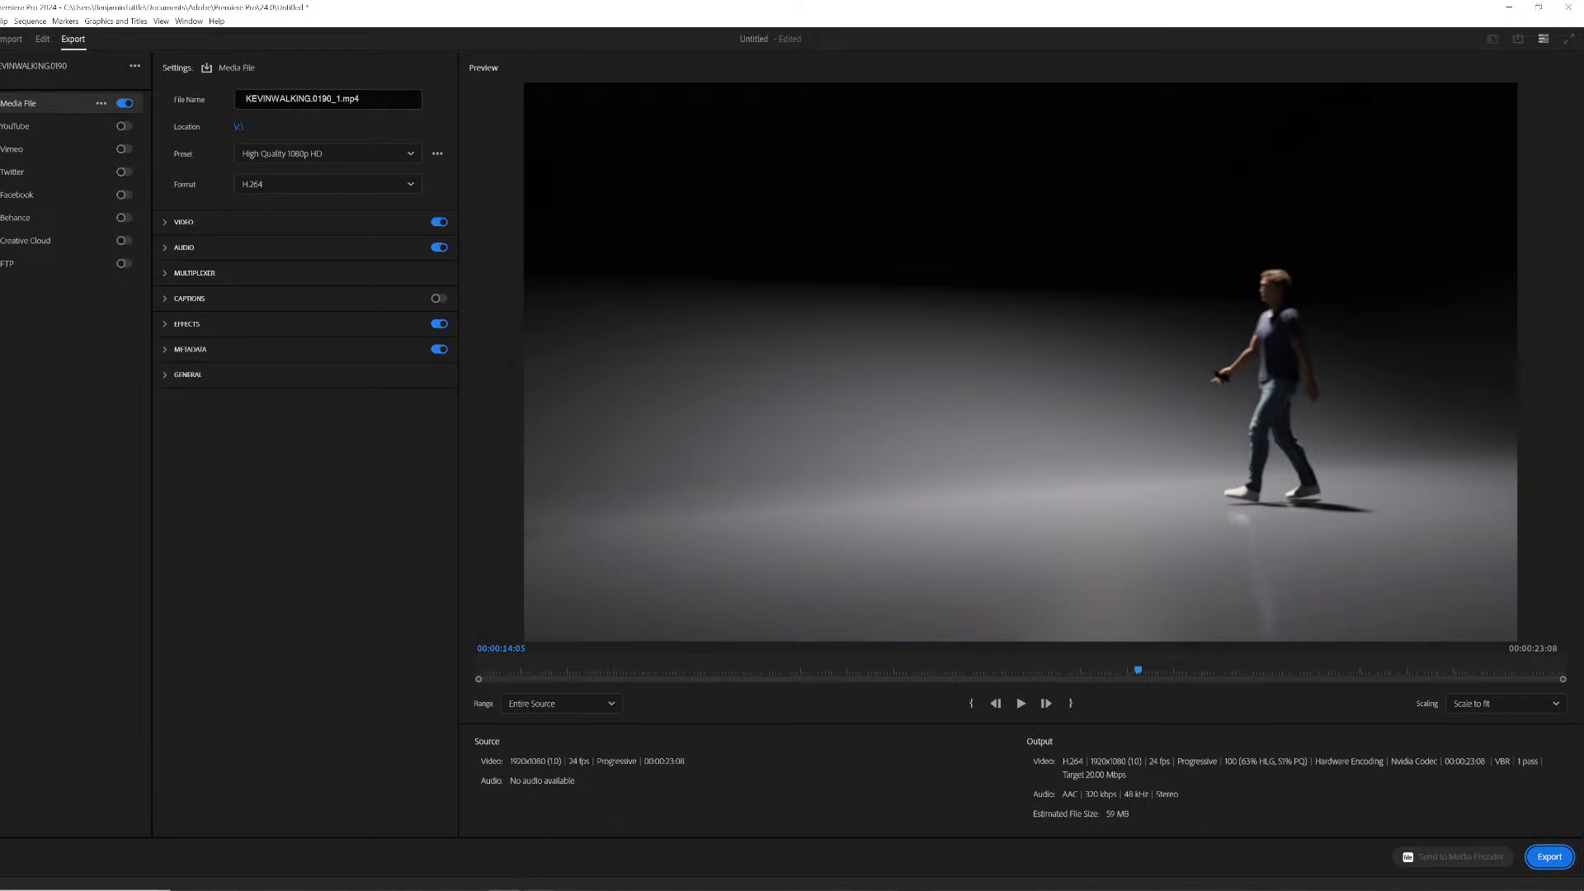
# - Switch to the Epic Games Launcher and browse the Library's engine versions, projects and Fab assets
pyautogui.click(540, 886)
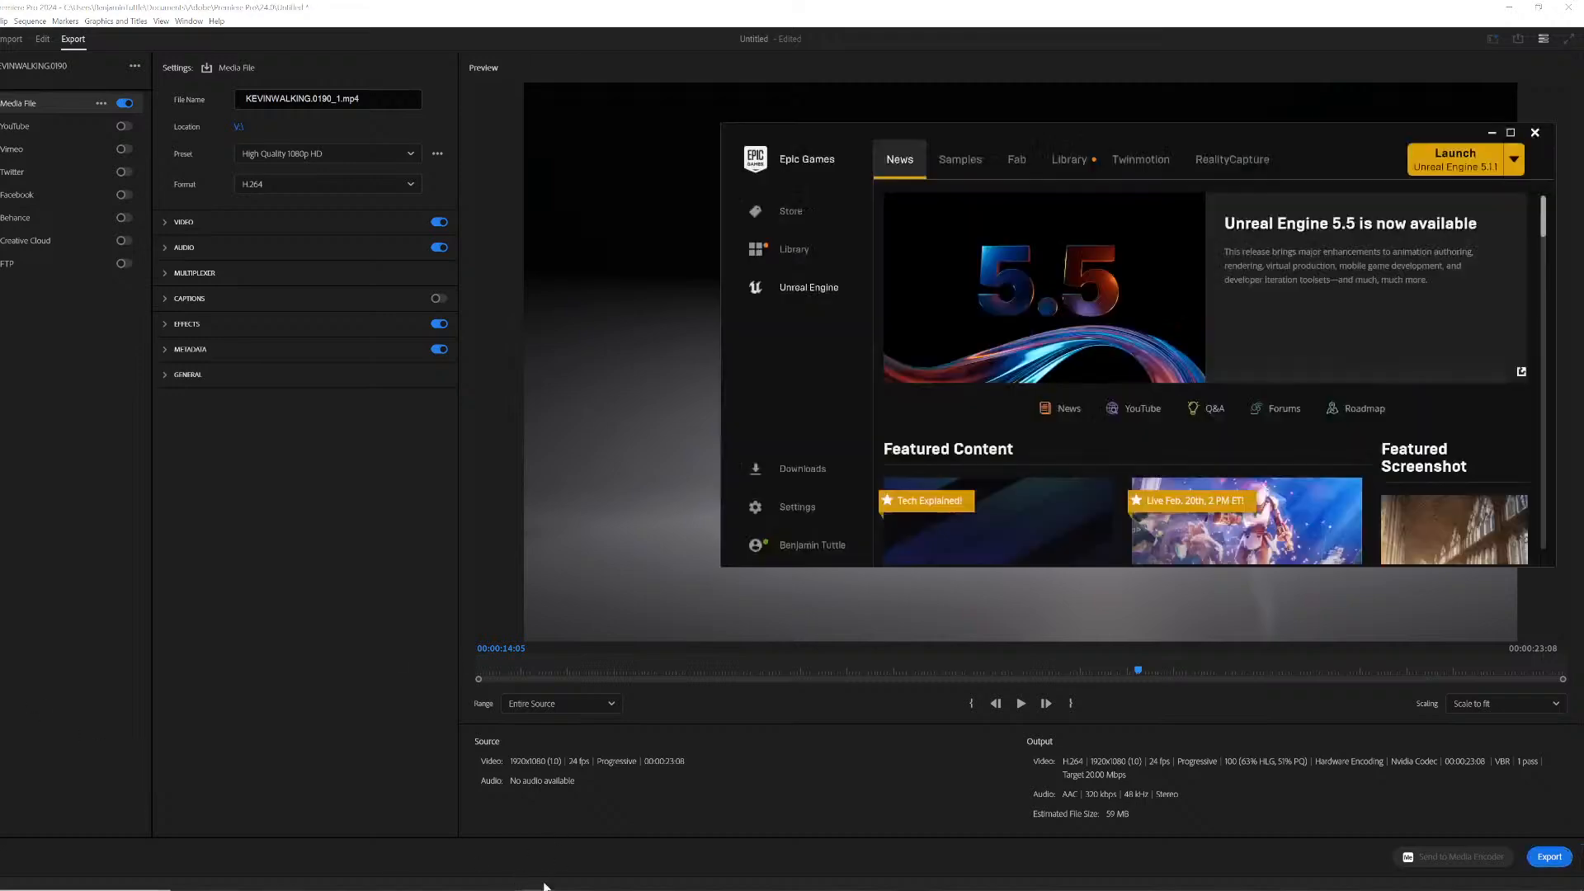
pyautogui.click(1093, 155)
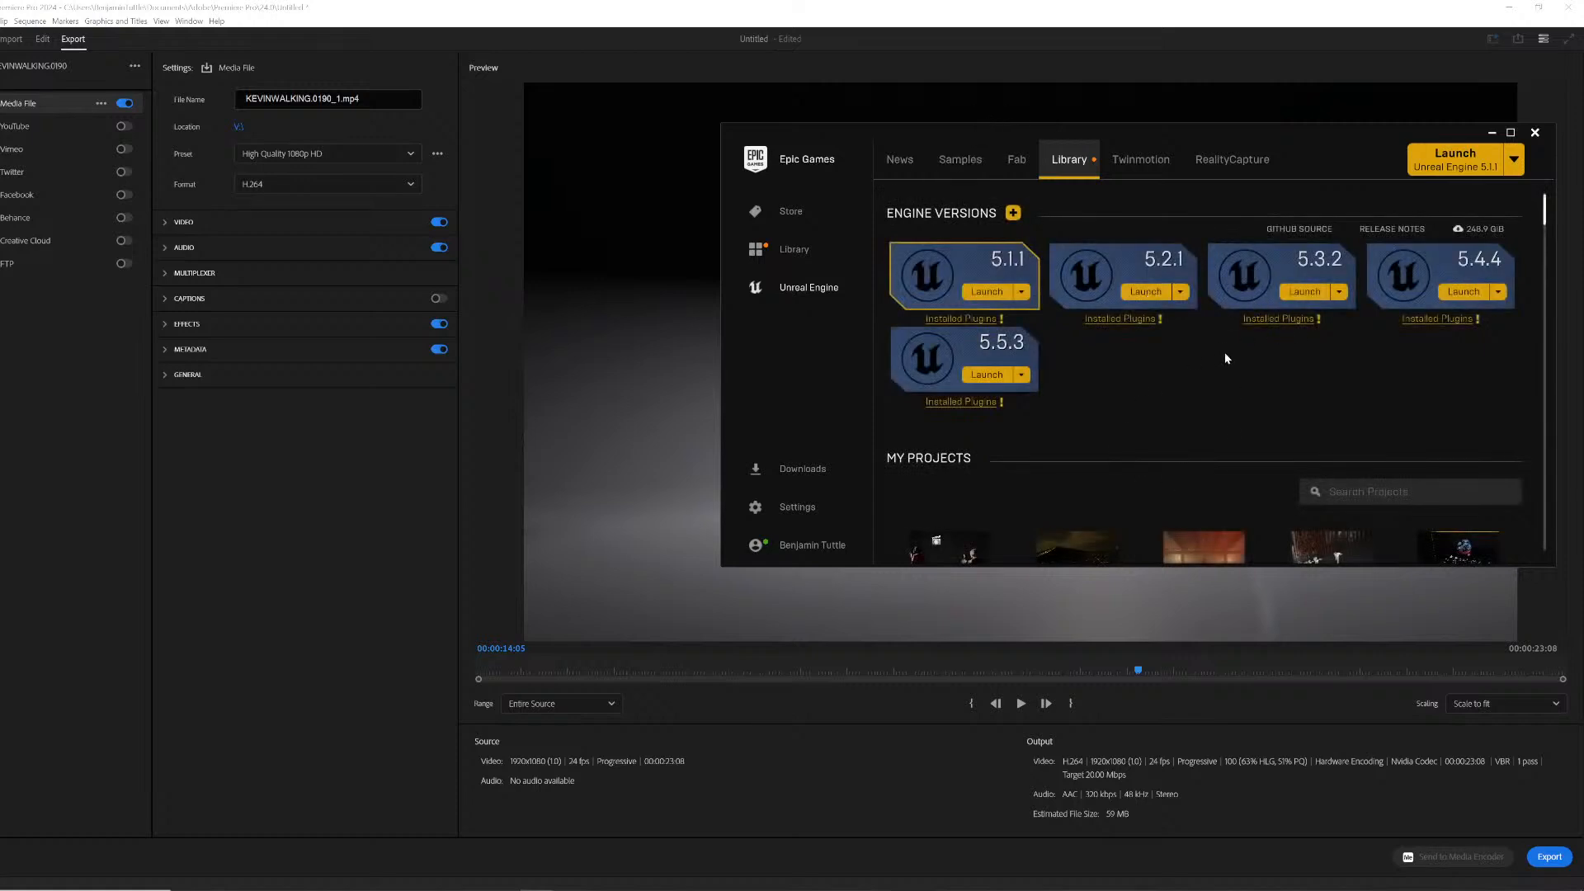
pyautogui.scroll(-3, 1224, 348)
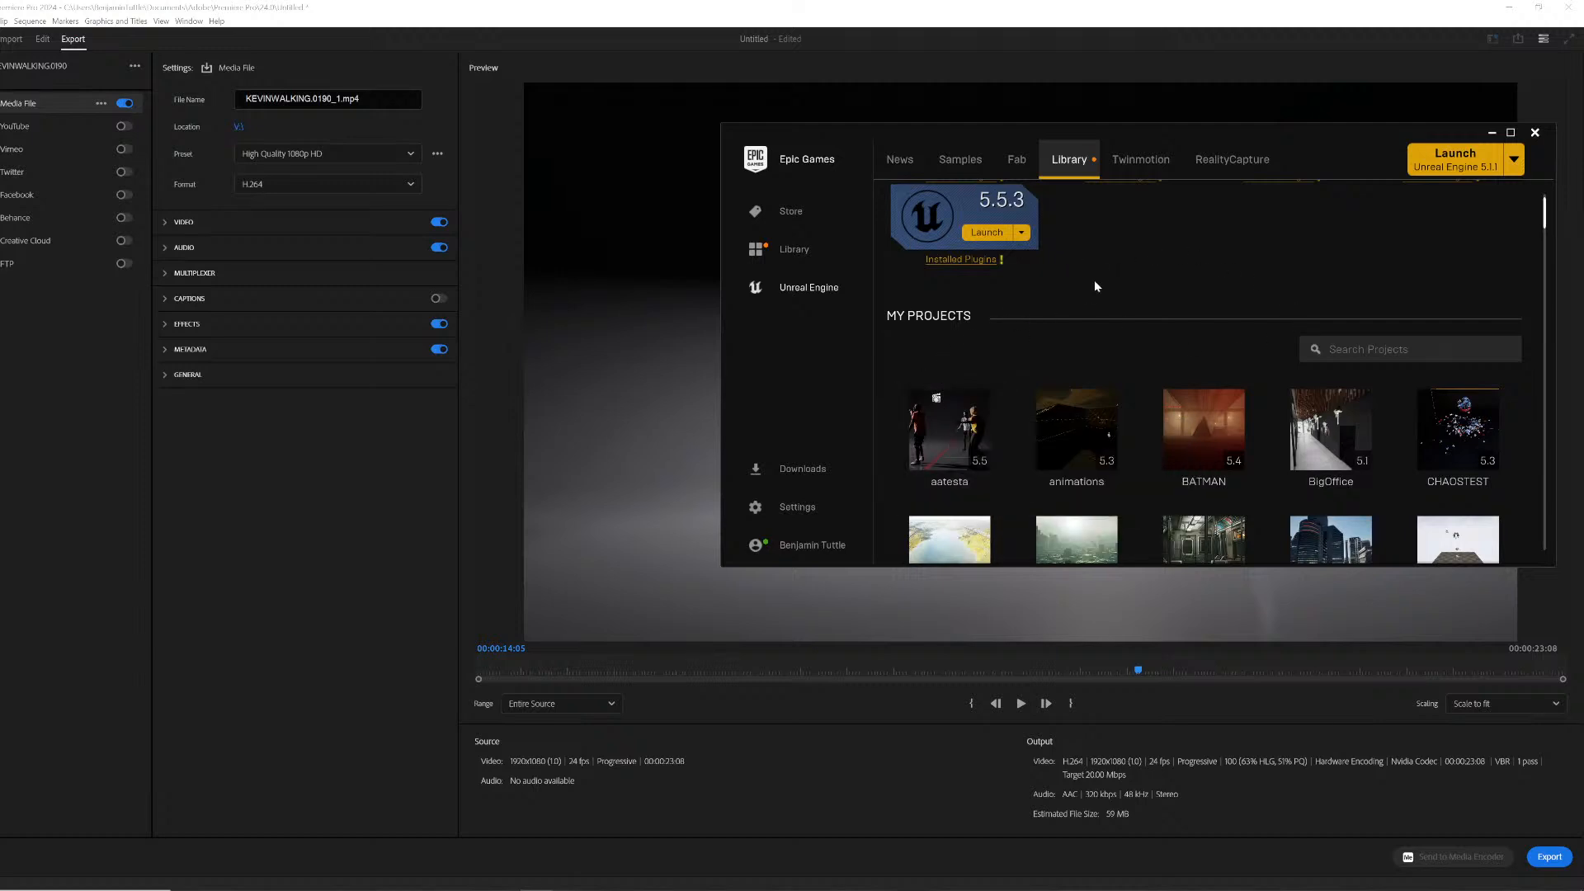
pyautogui.scroll(-5, 1087, 285)
pyautogui.scroll(-6, 1079, 384)
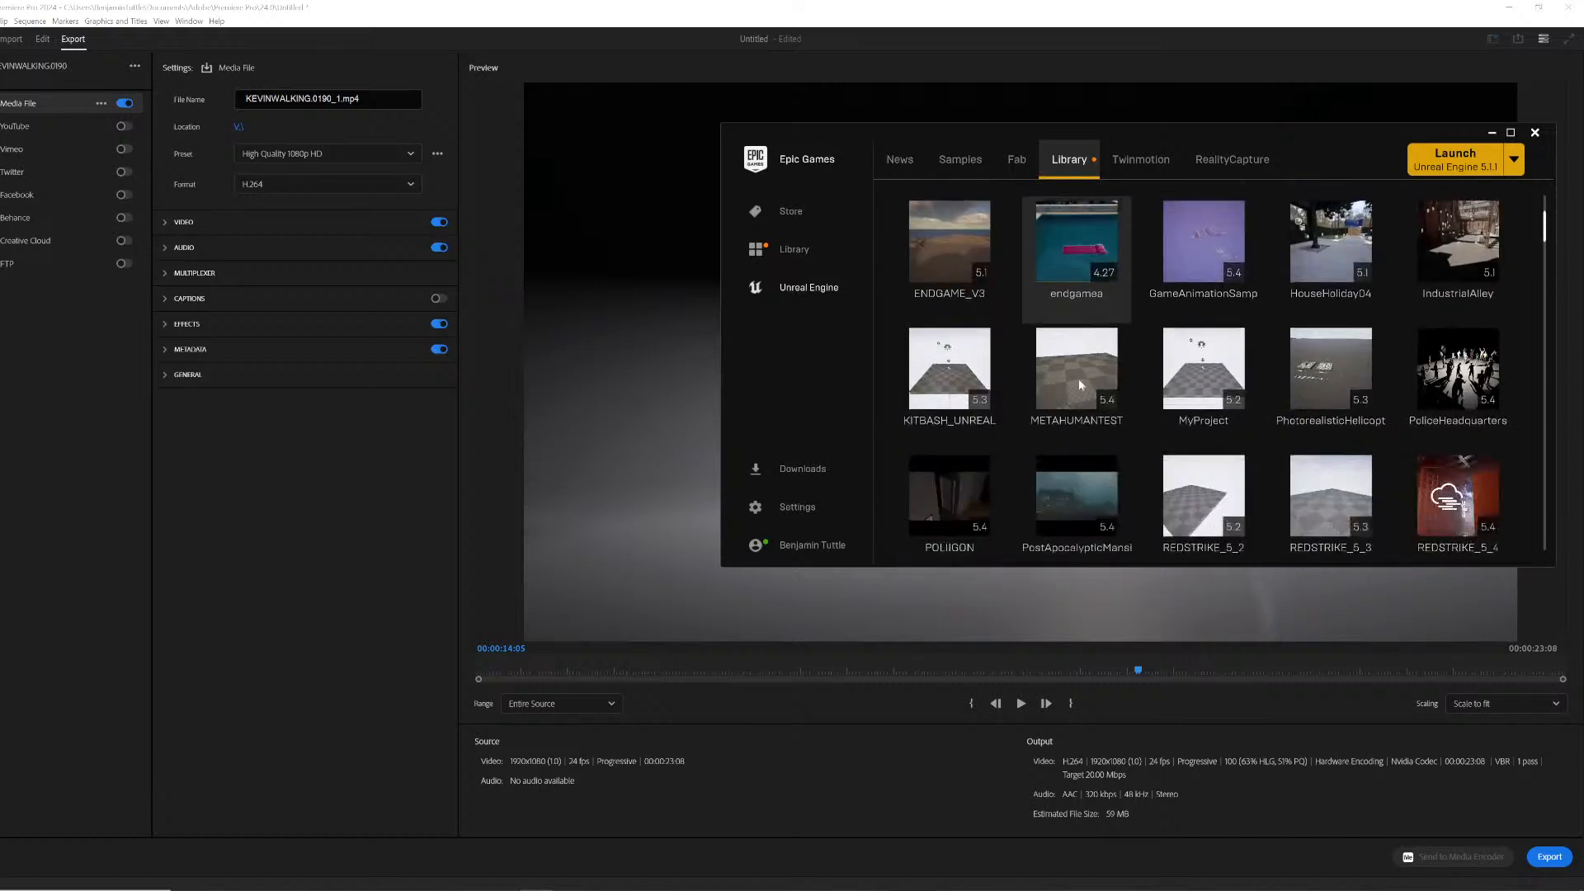
pyautogui.scroll(-12, 1083, 393)
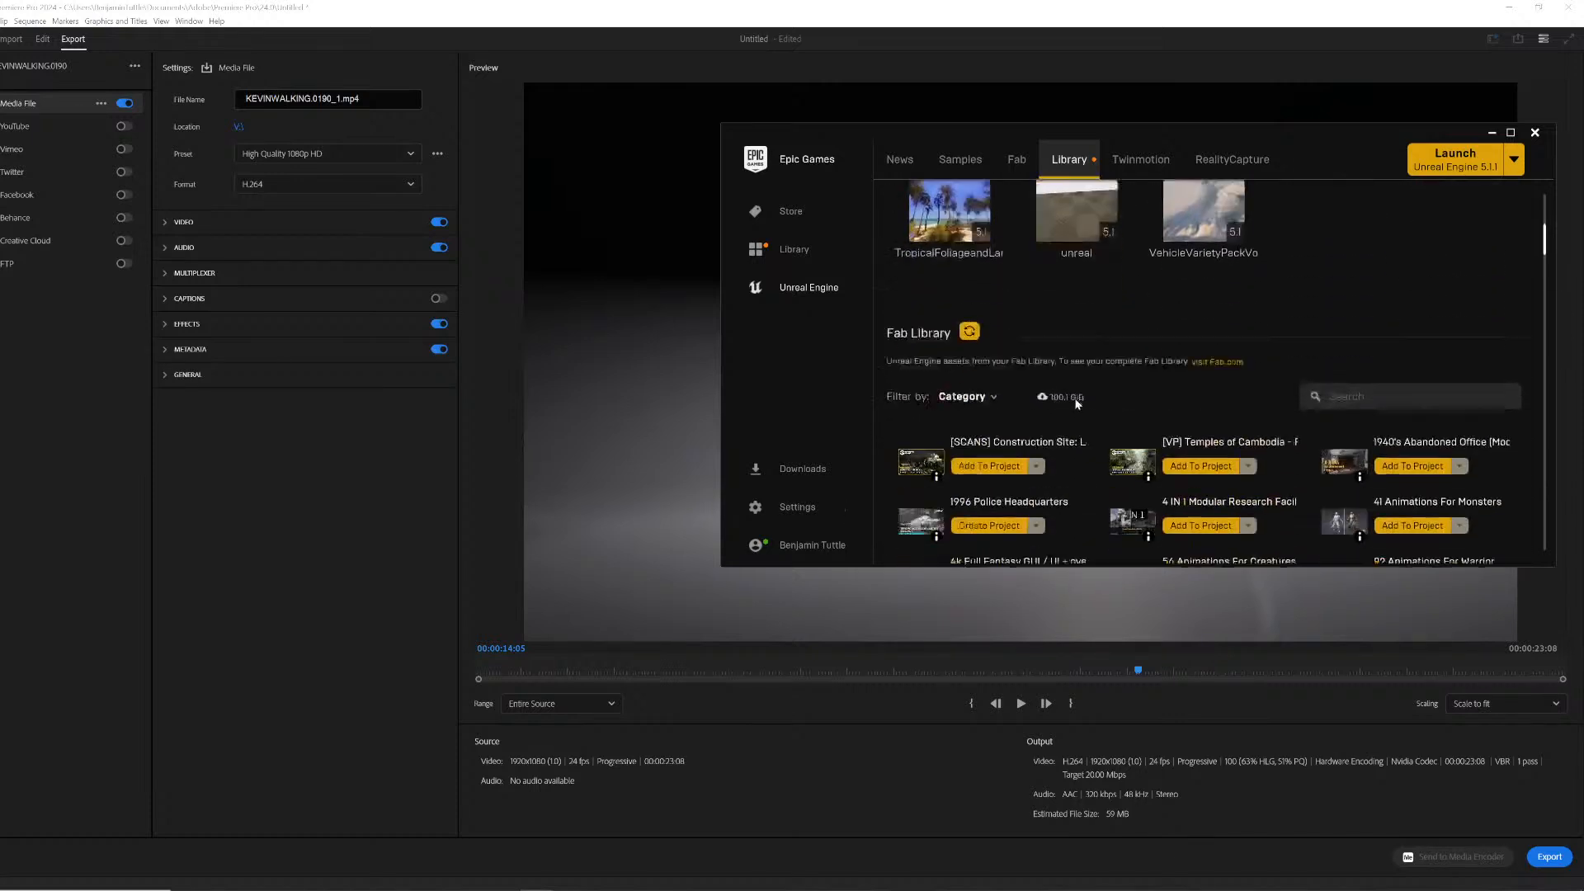
pyautogui.scroll(-4, 1080, 387)
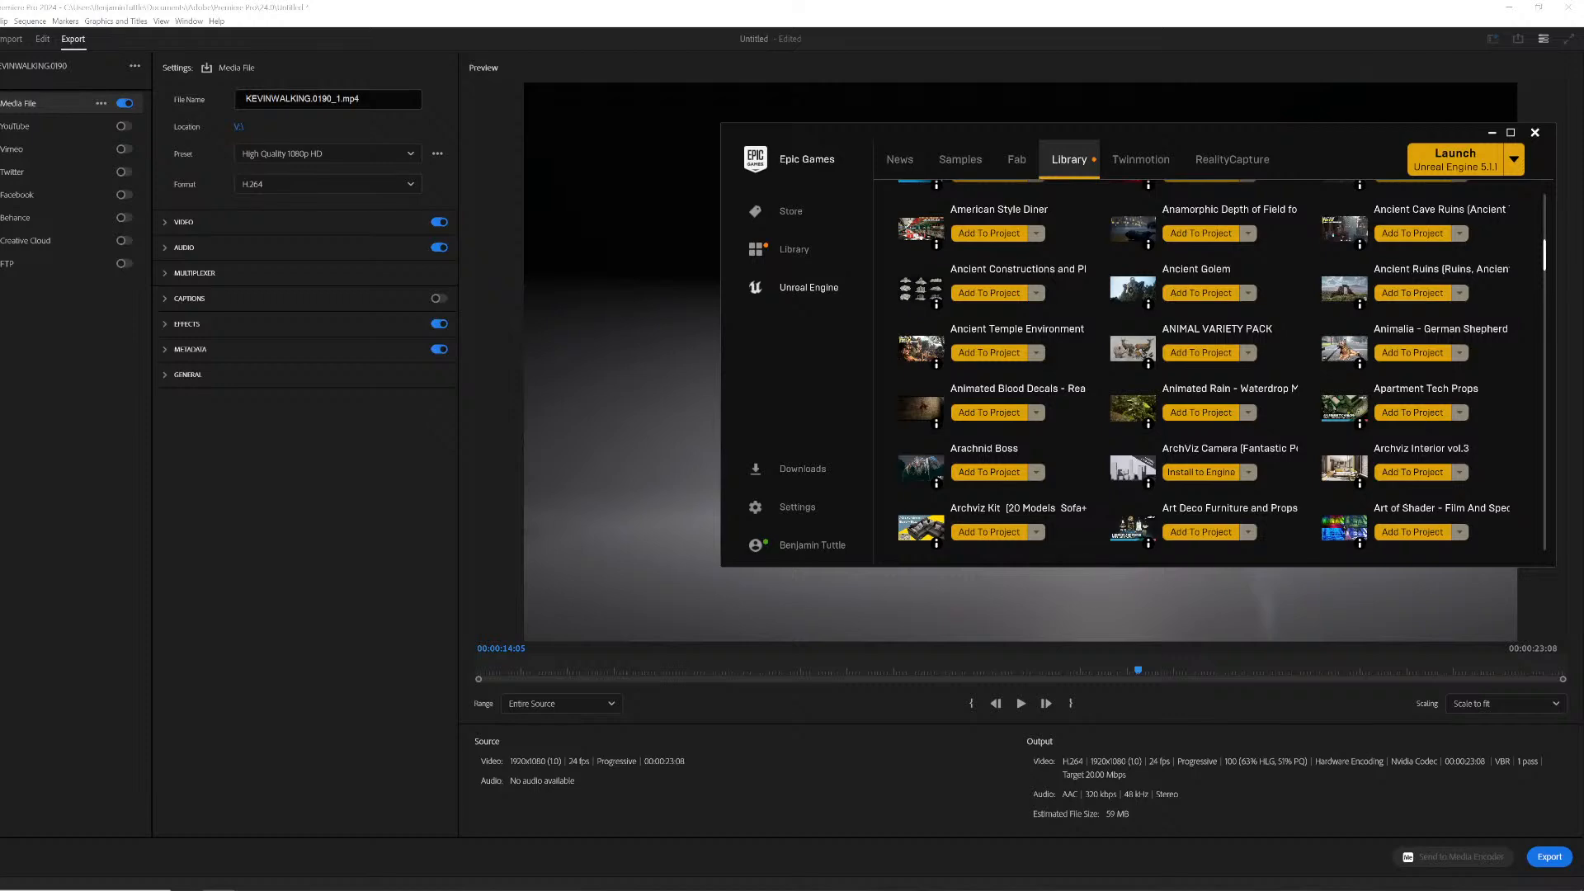
# - Open the Musical Instruments VOL.1 Fab listing in the browser and view its gallery images
pyautogui.moveTo(1583, 478); pyautogui.dragTo(772, 169)
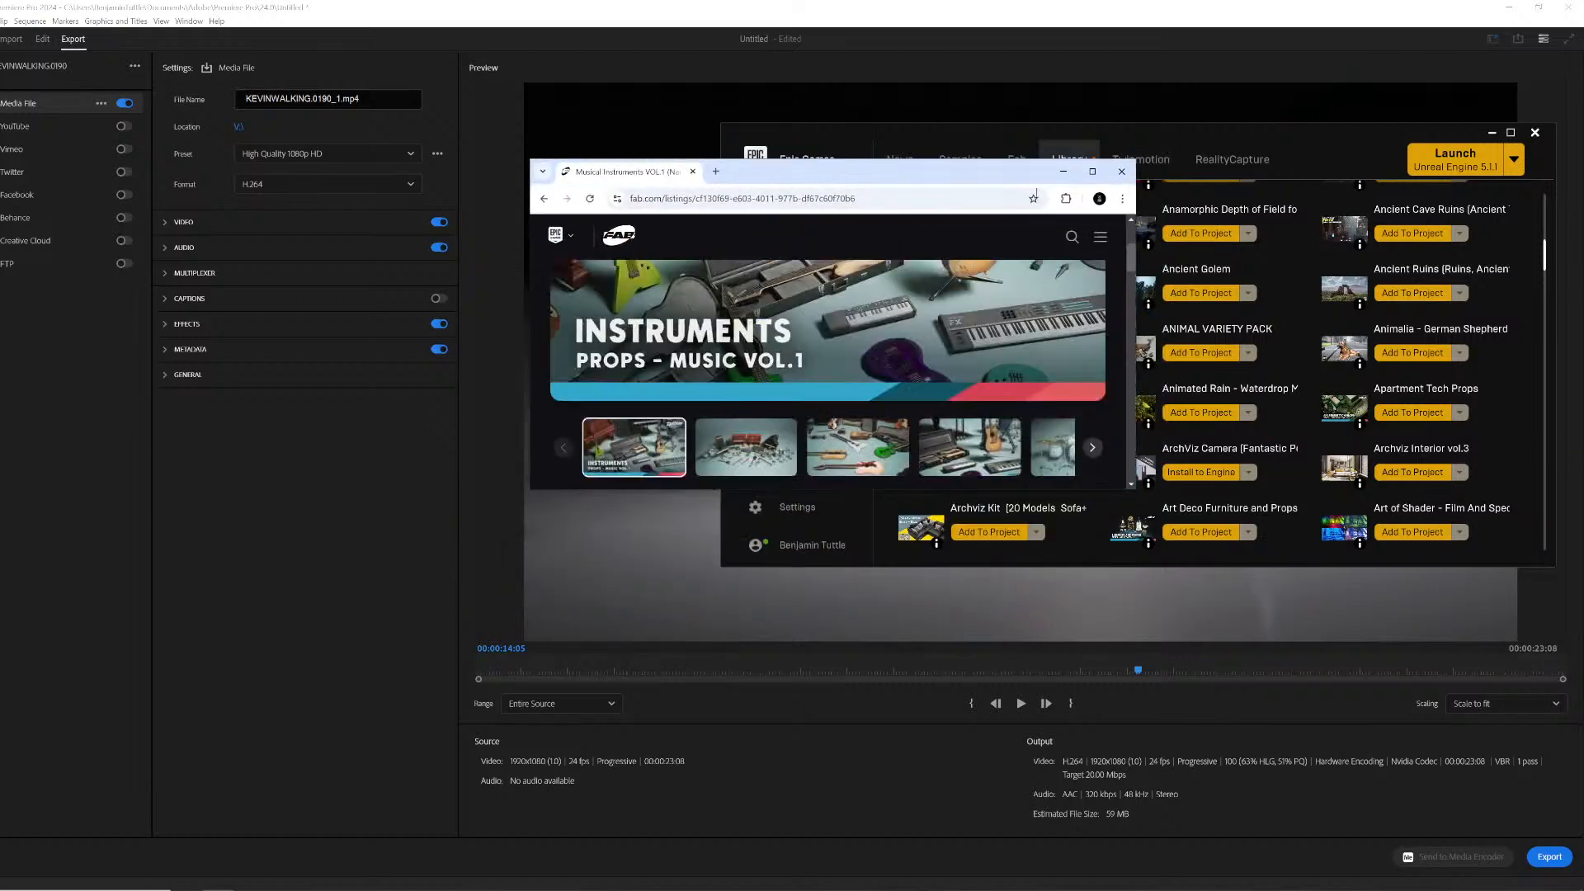
pyautogui.click(1092, 170)
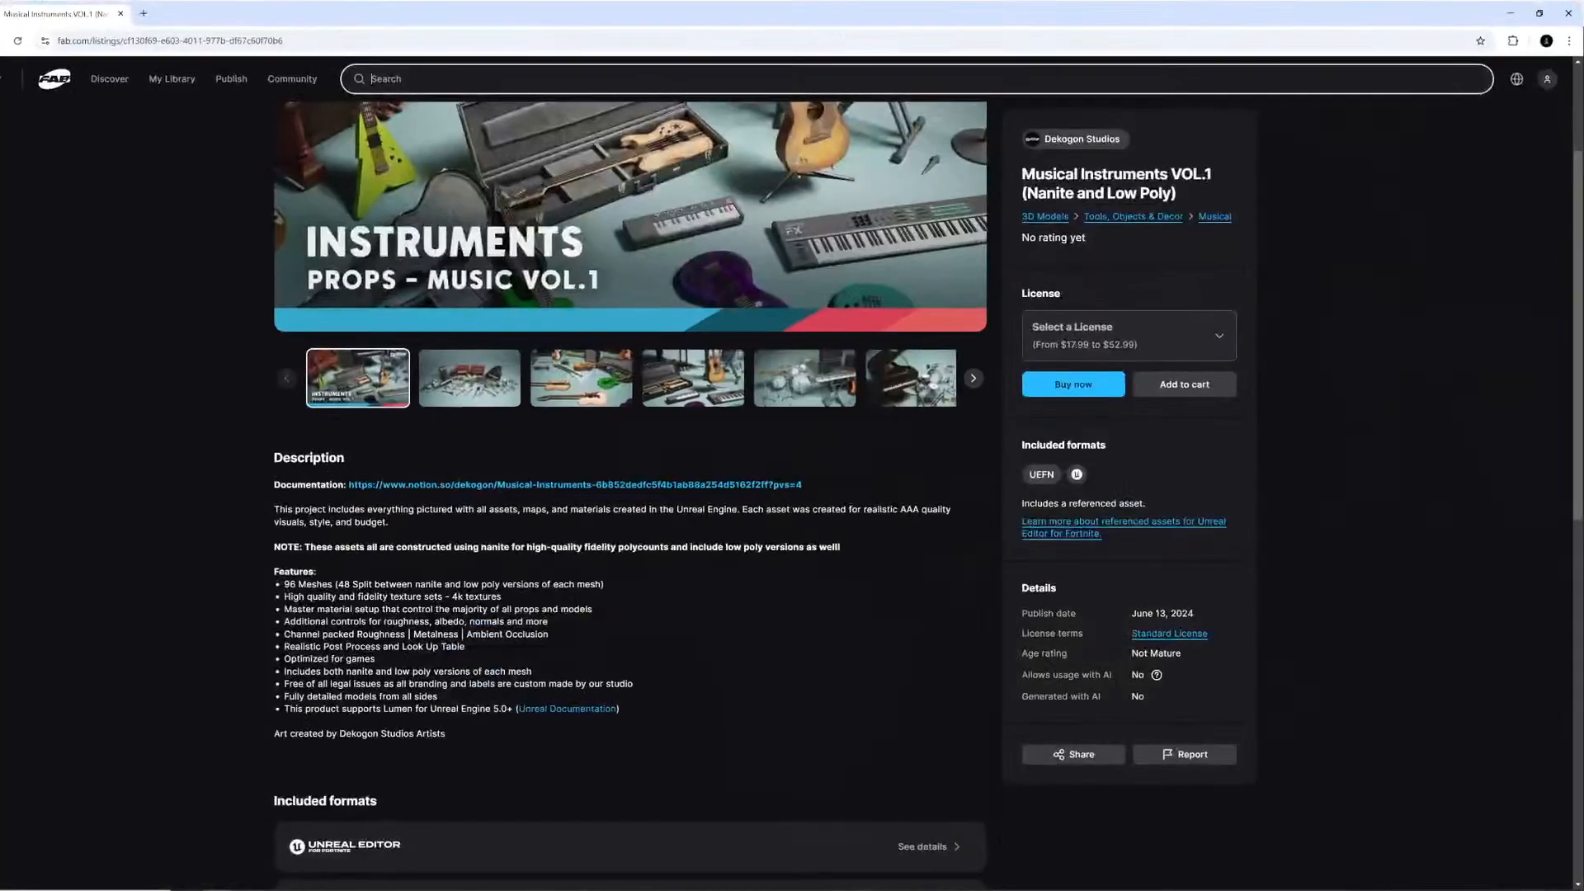
pyautogui.click(716, 385)
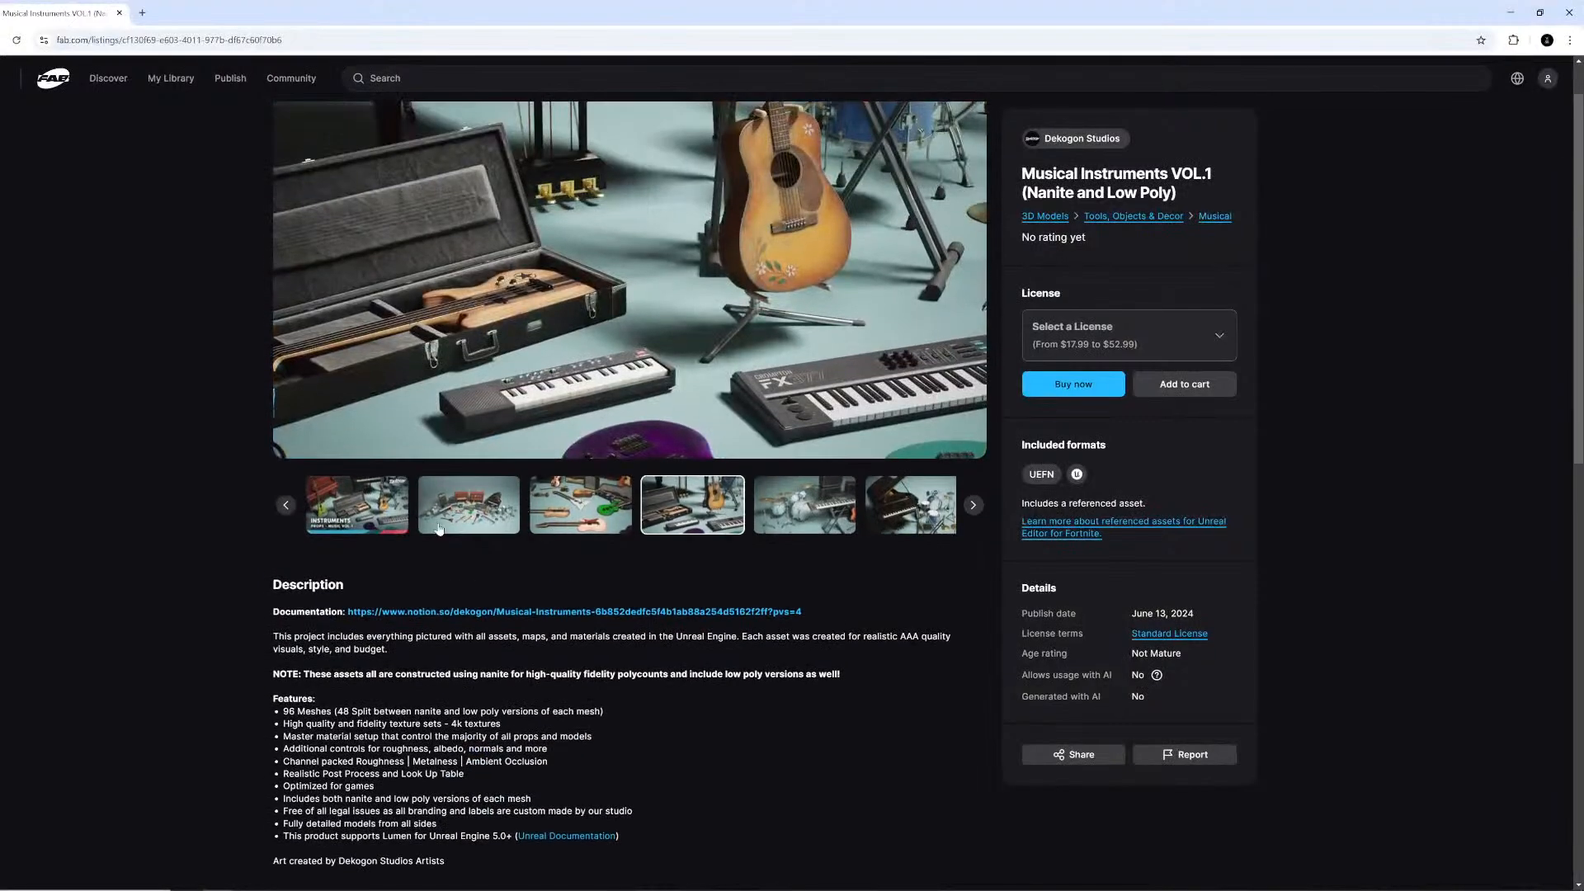
pyautogui.click(440, 528)
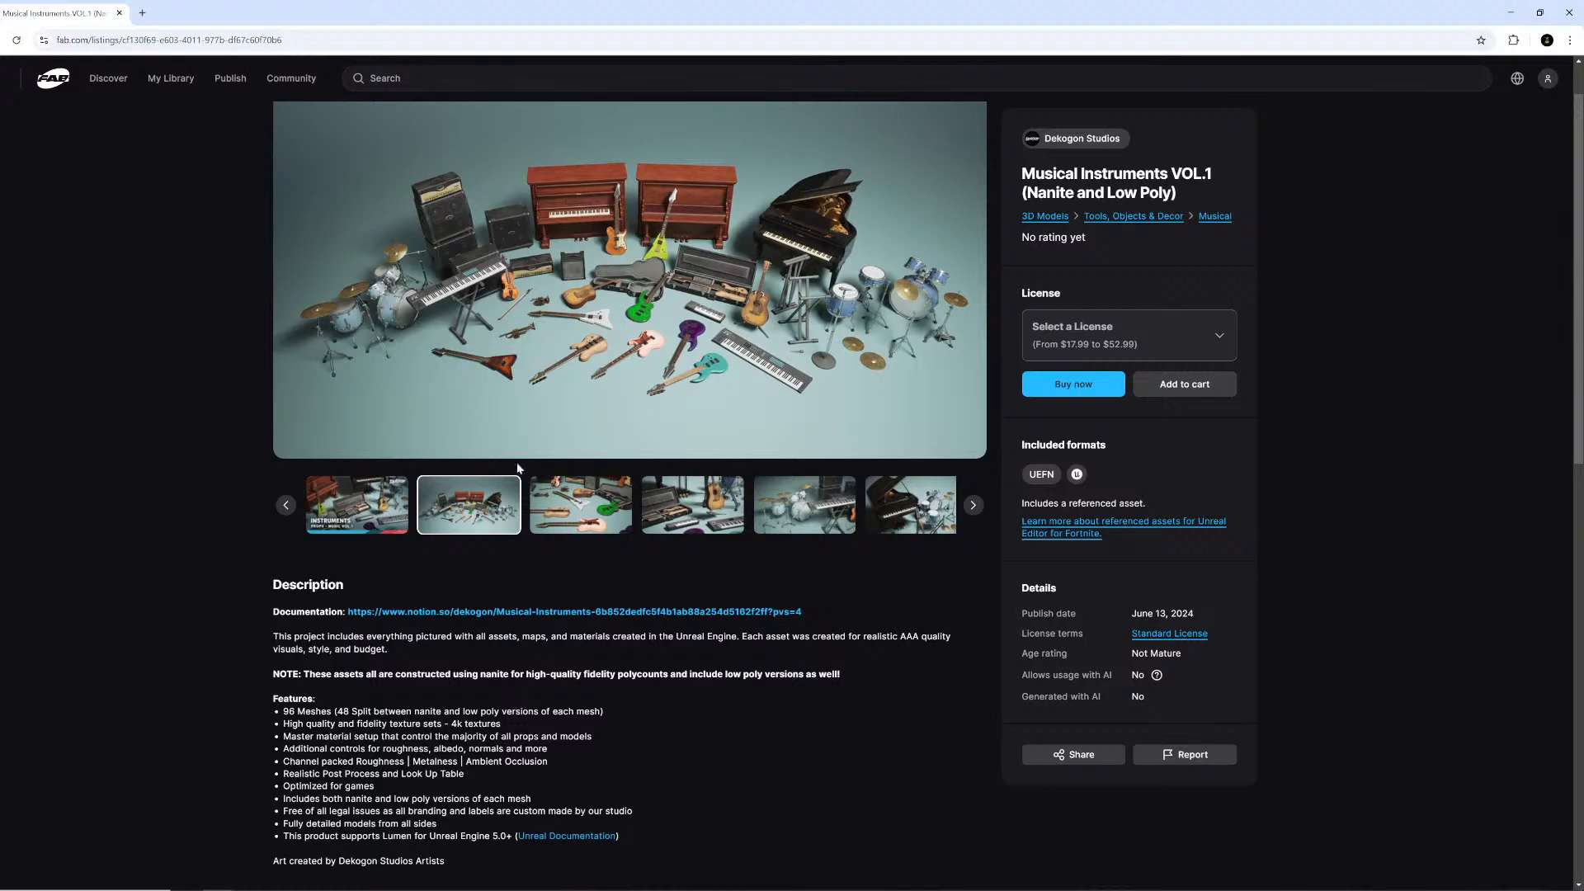
pyautogui.click(700, 515)
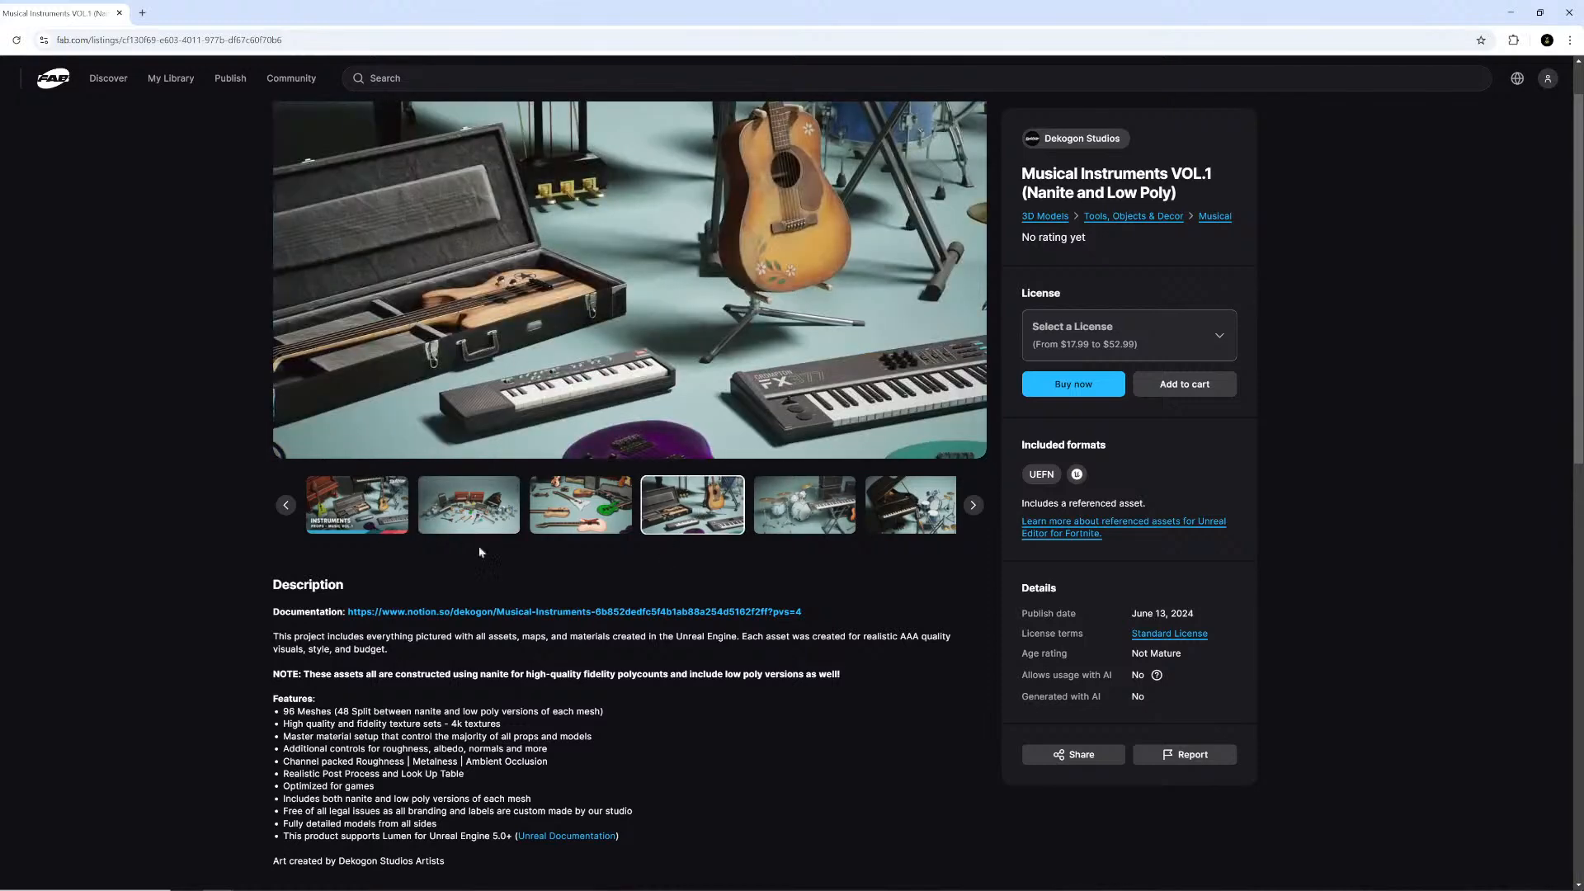
pyautogui.click(364, 527)
pyautogui.click(513, 521)
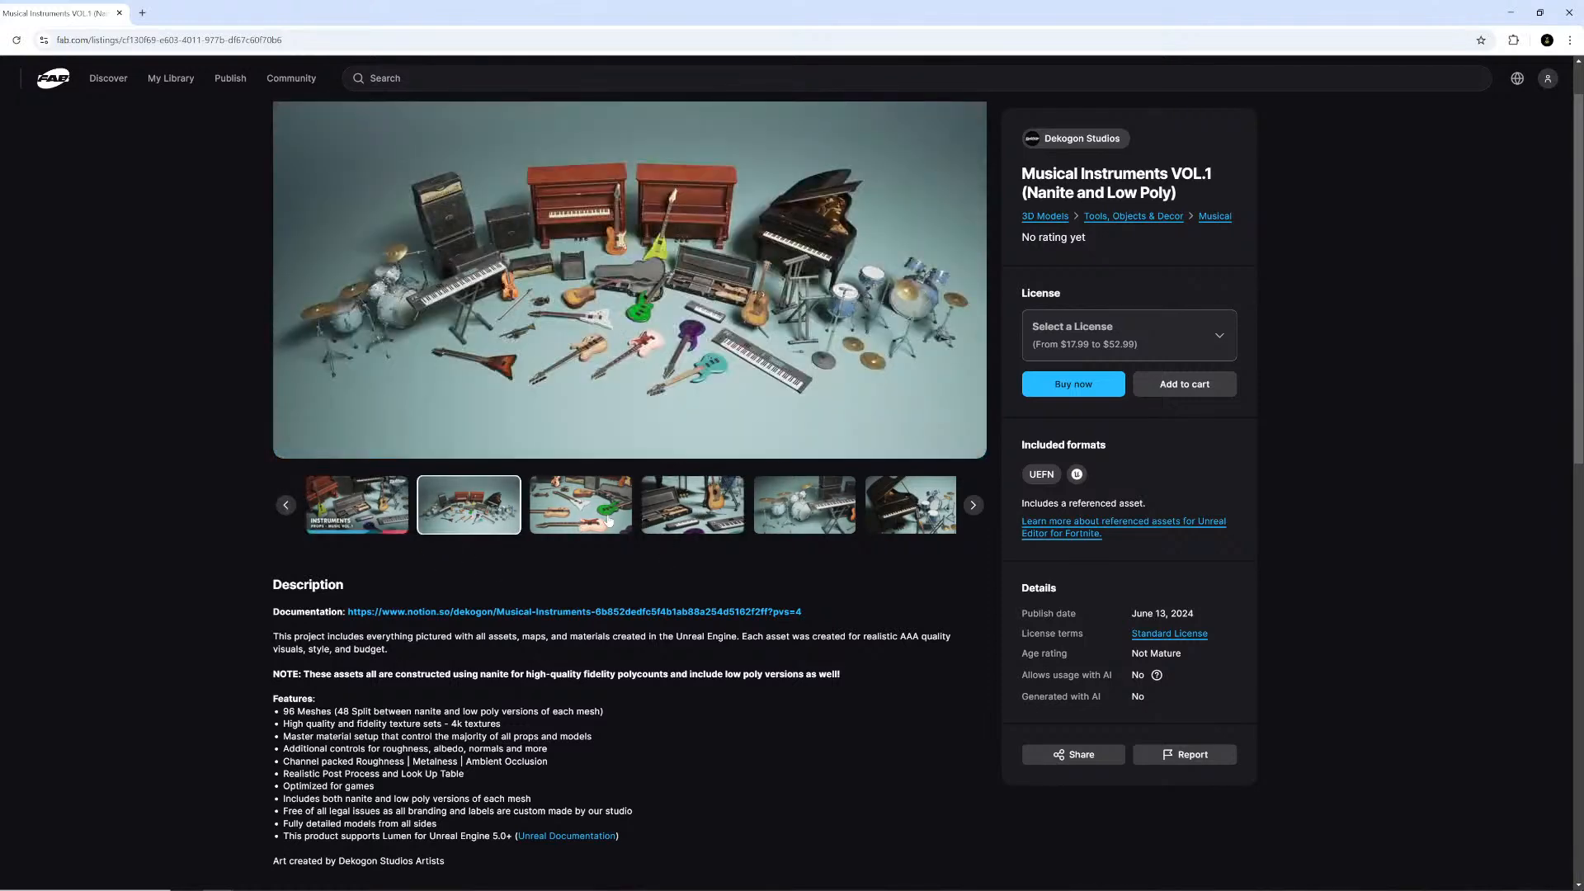
pyautogui.click(582, 526)
pyautogui.click(711, 523)
pyautogui.click(817, 510)
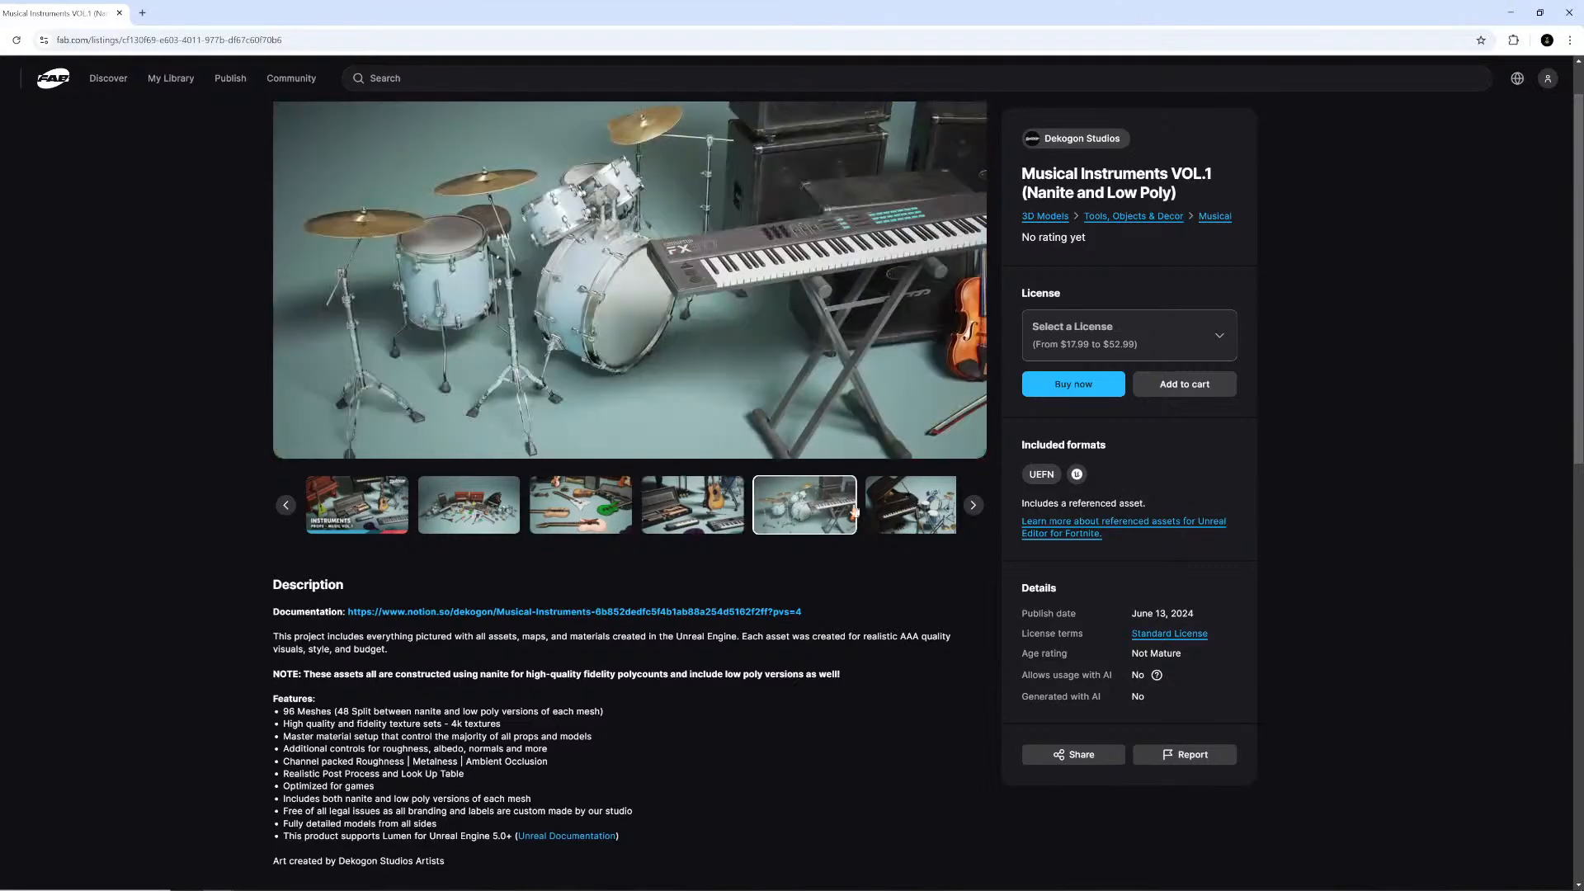
pyautogui.click(875, 510)
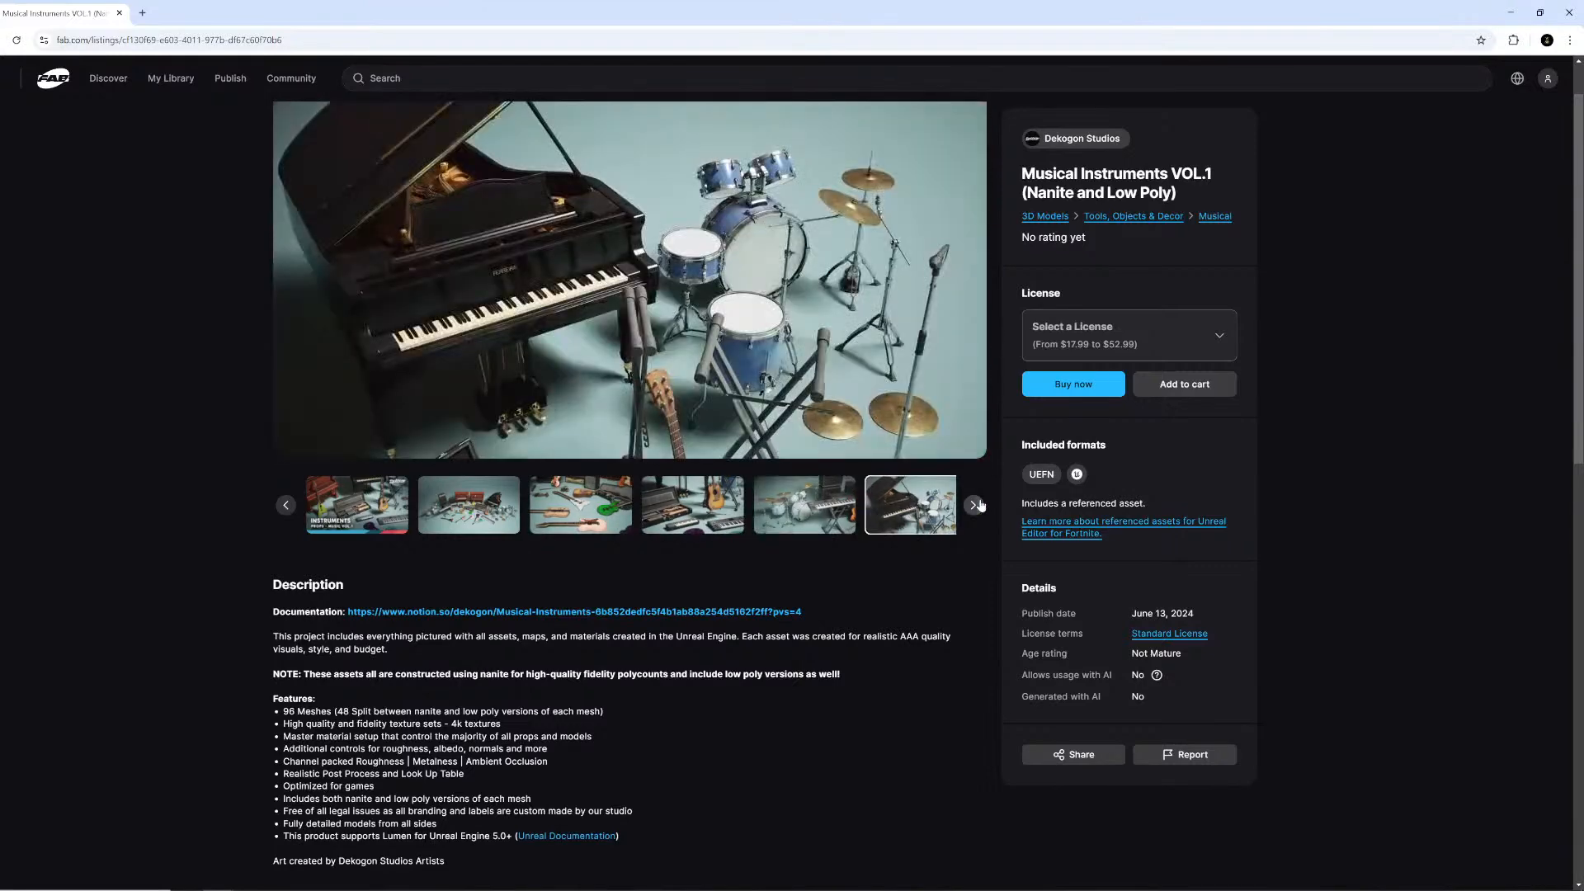
# - Page through the remaining gallery images of the Musical Instruments VOL.1 listing
pyautogui.click(974, 505)
pyautogui.click(974, 505)
pyautogui.click(975, 504)
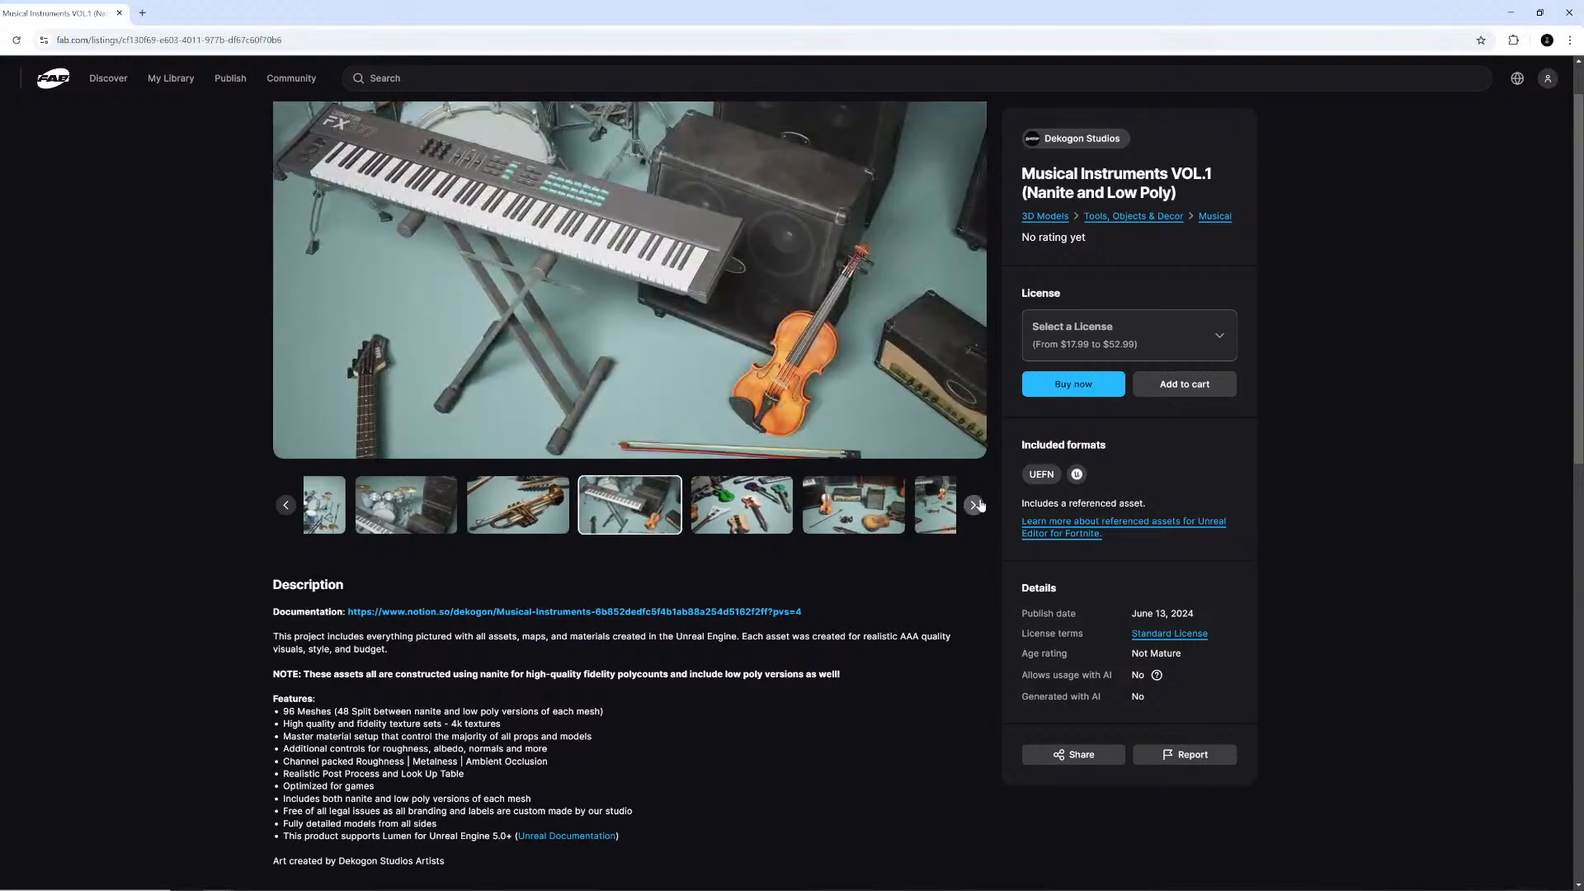
pyautogui.click(974, 504)
pyautogui.click(974, 505)
pyautogui.click(977, 505)
pyautogui.click(977, 505)
pyautogui.click(977, 504)
pyautogui.click(976, 505)
pyautogui.click(974, 505)
pyautogui.click(974, 505)
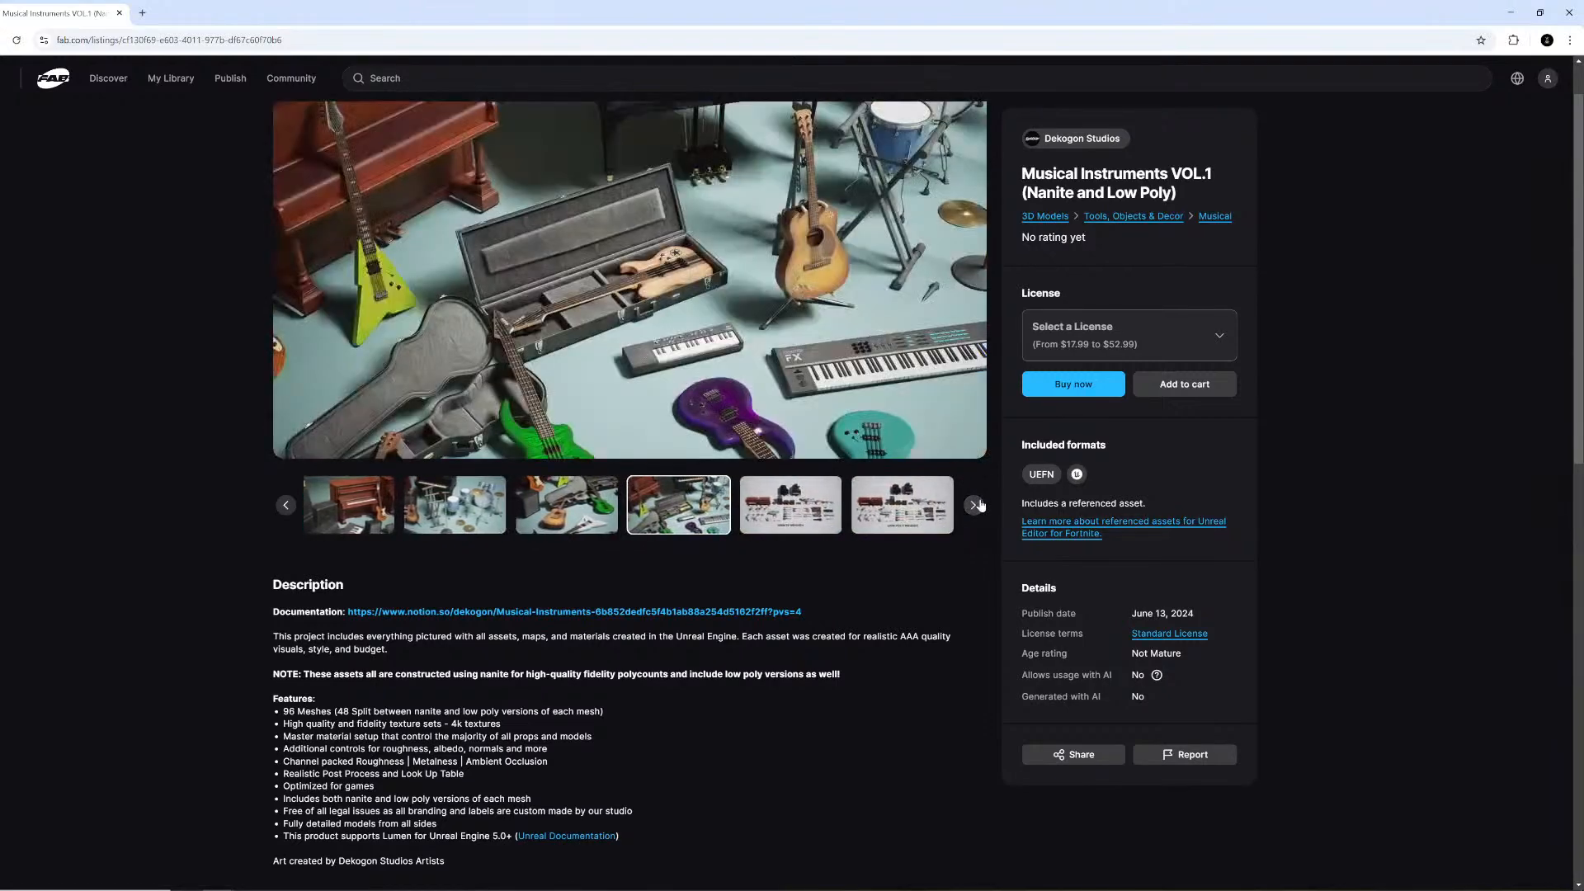
pyautogui.click(540, 520)
pyautogui.click(660, 511)
pyautogui.click(831, 516)
pyautogui.click(899, 507)
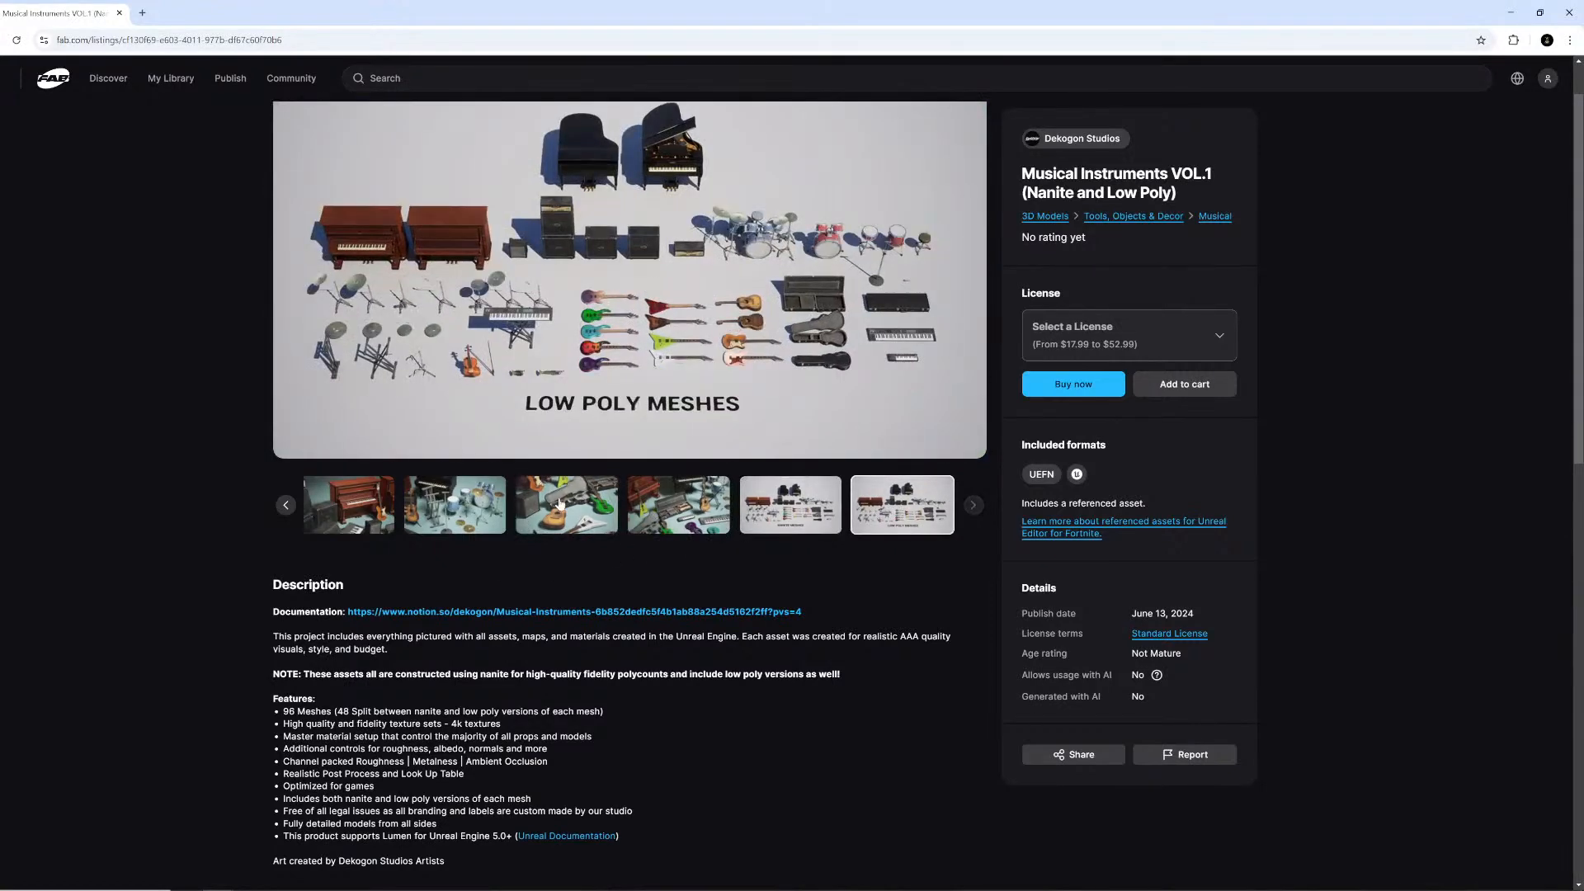
pyautogui.click(524, 515)
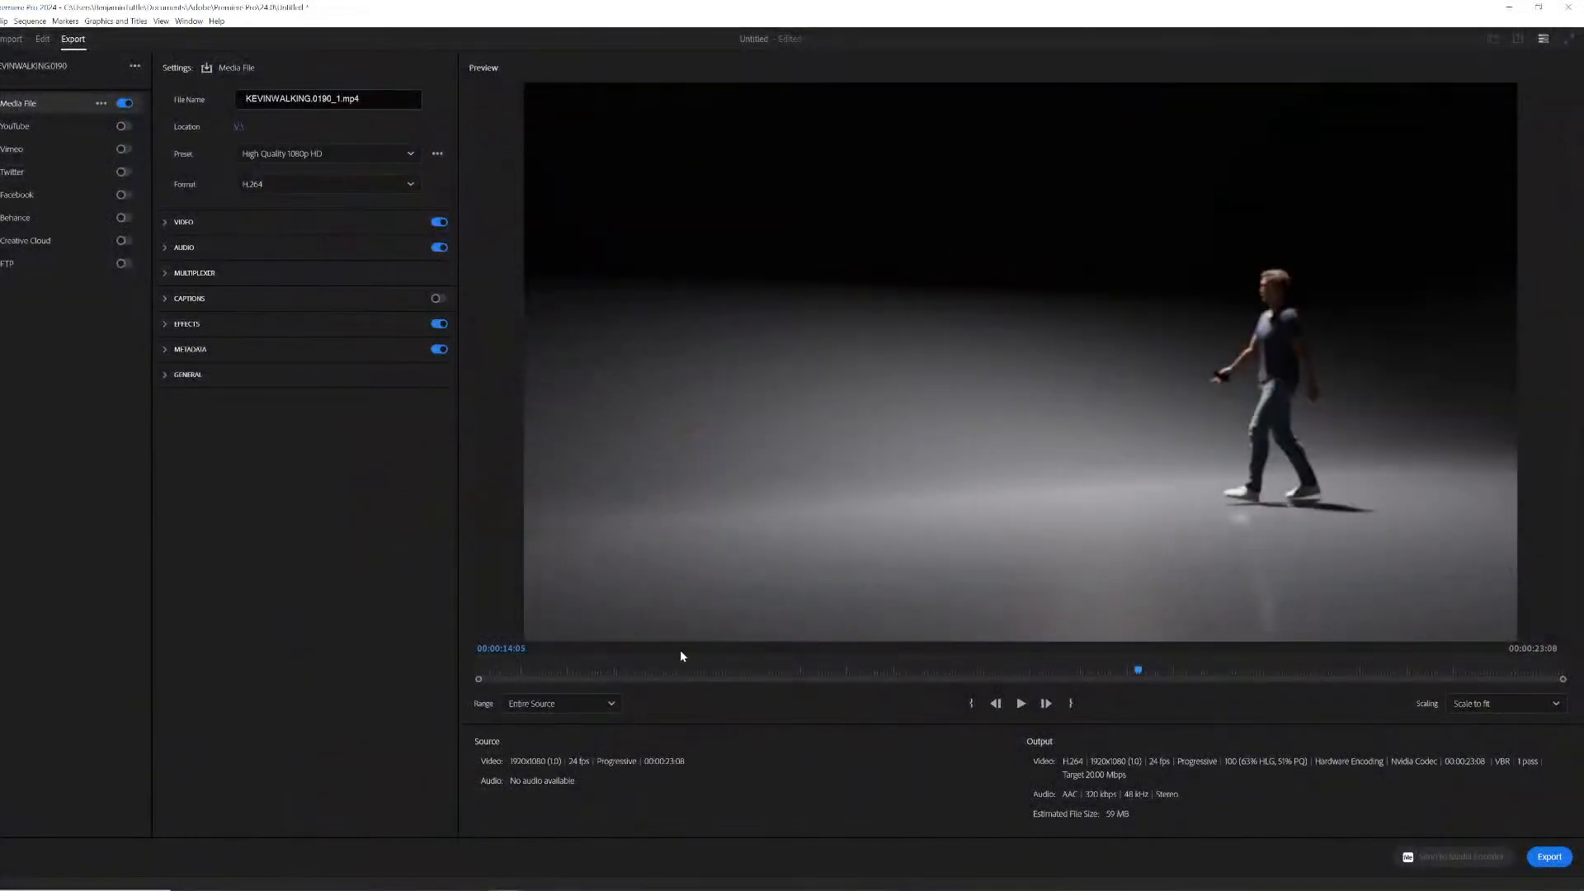
# - Scrub through the export preview again to review the dancers and walking character, then minimize the editor
pyautogui.moveTo(787, 669); pyautogui.dragTo(946, 436)
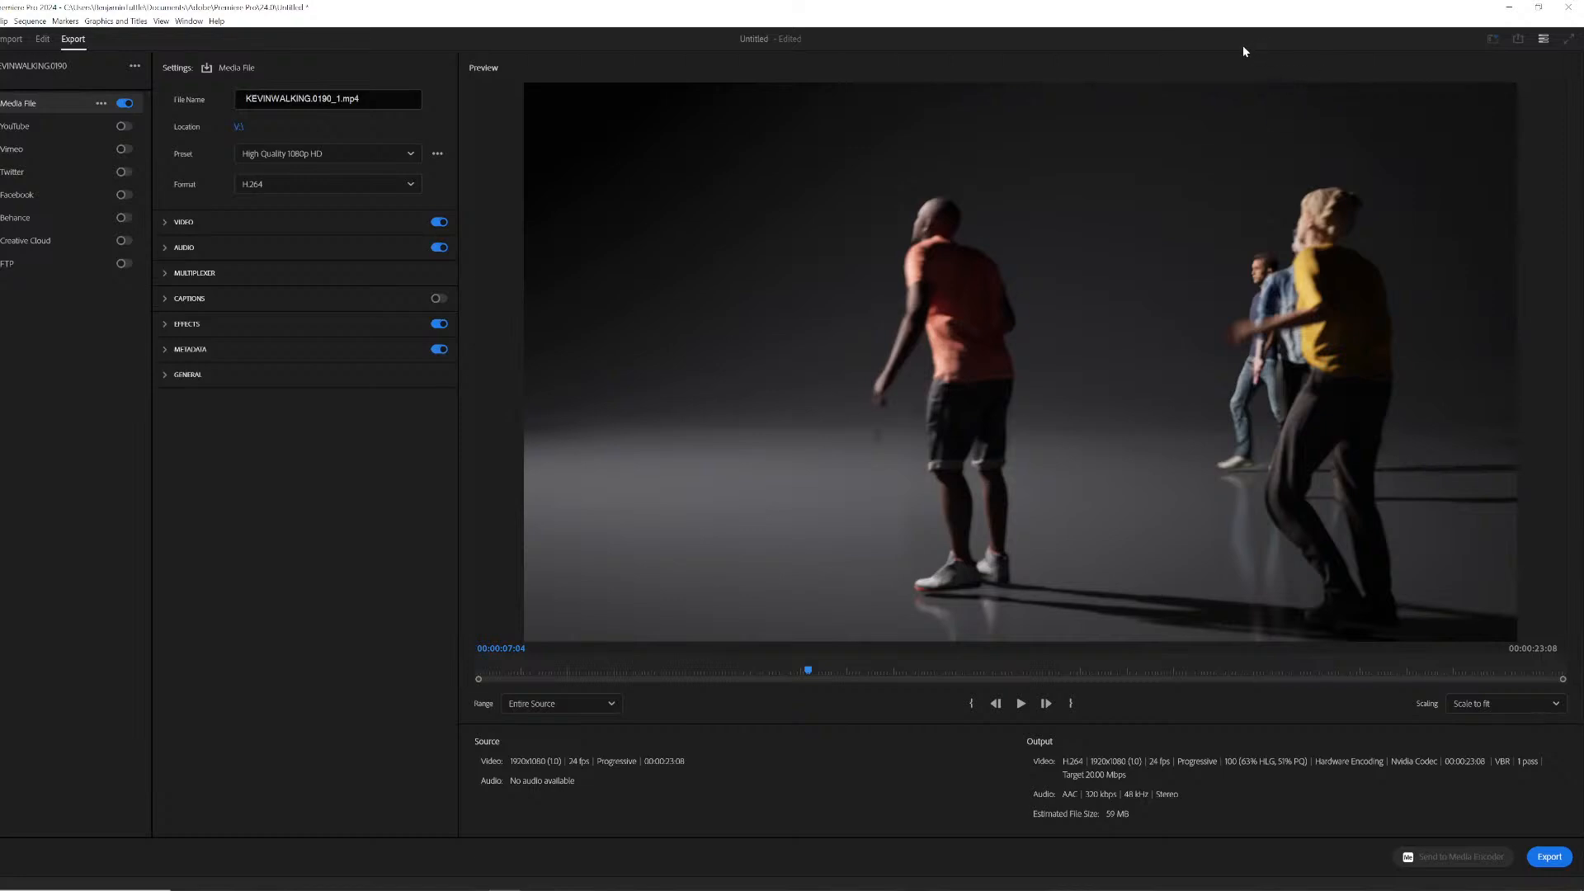
pyautogui.moveTo(615, 664); pyautogui.dragTo(1048, 634)
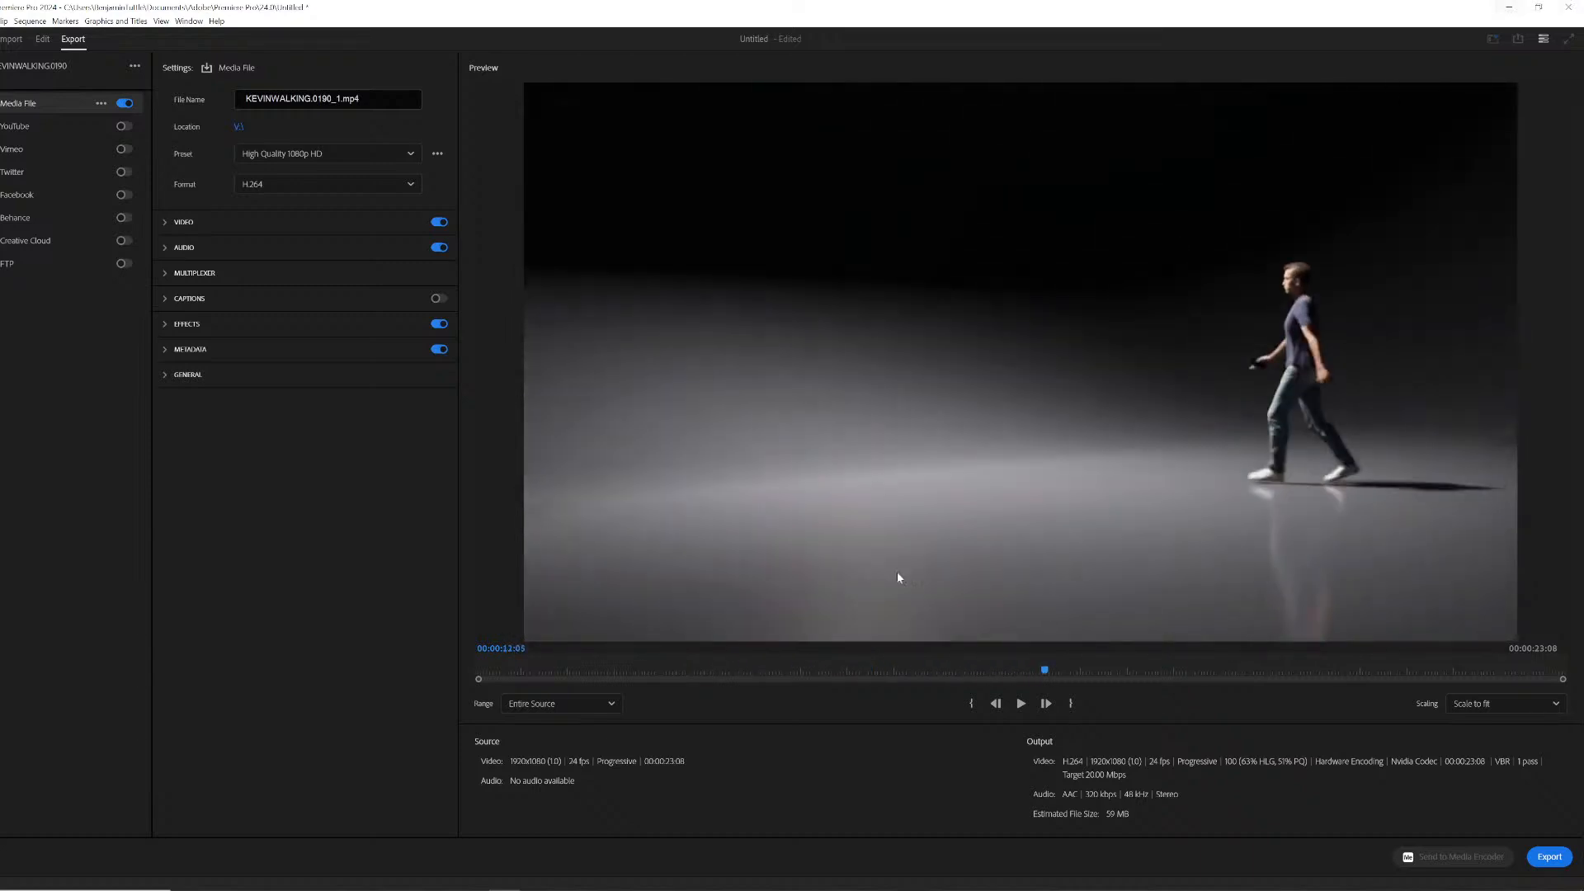
pyautogui.click(853, 670)
pyautogui.moveTo(878, 673); pyautogui.dragTo(645, 486)
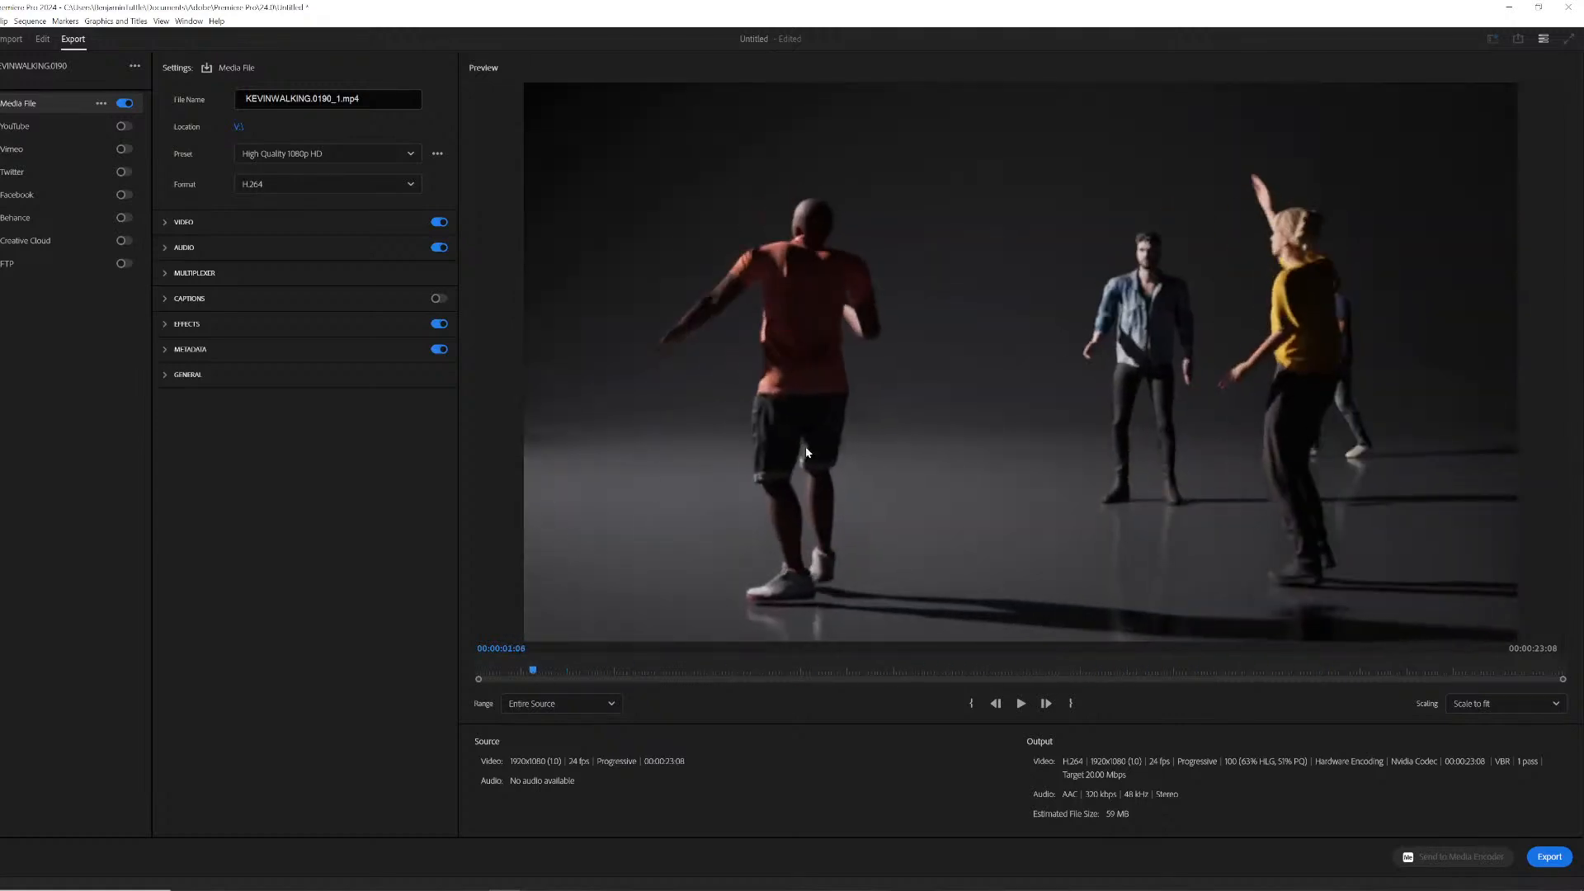
pyautogui.click(1509, 7)
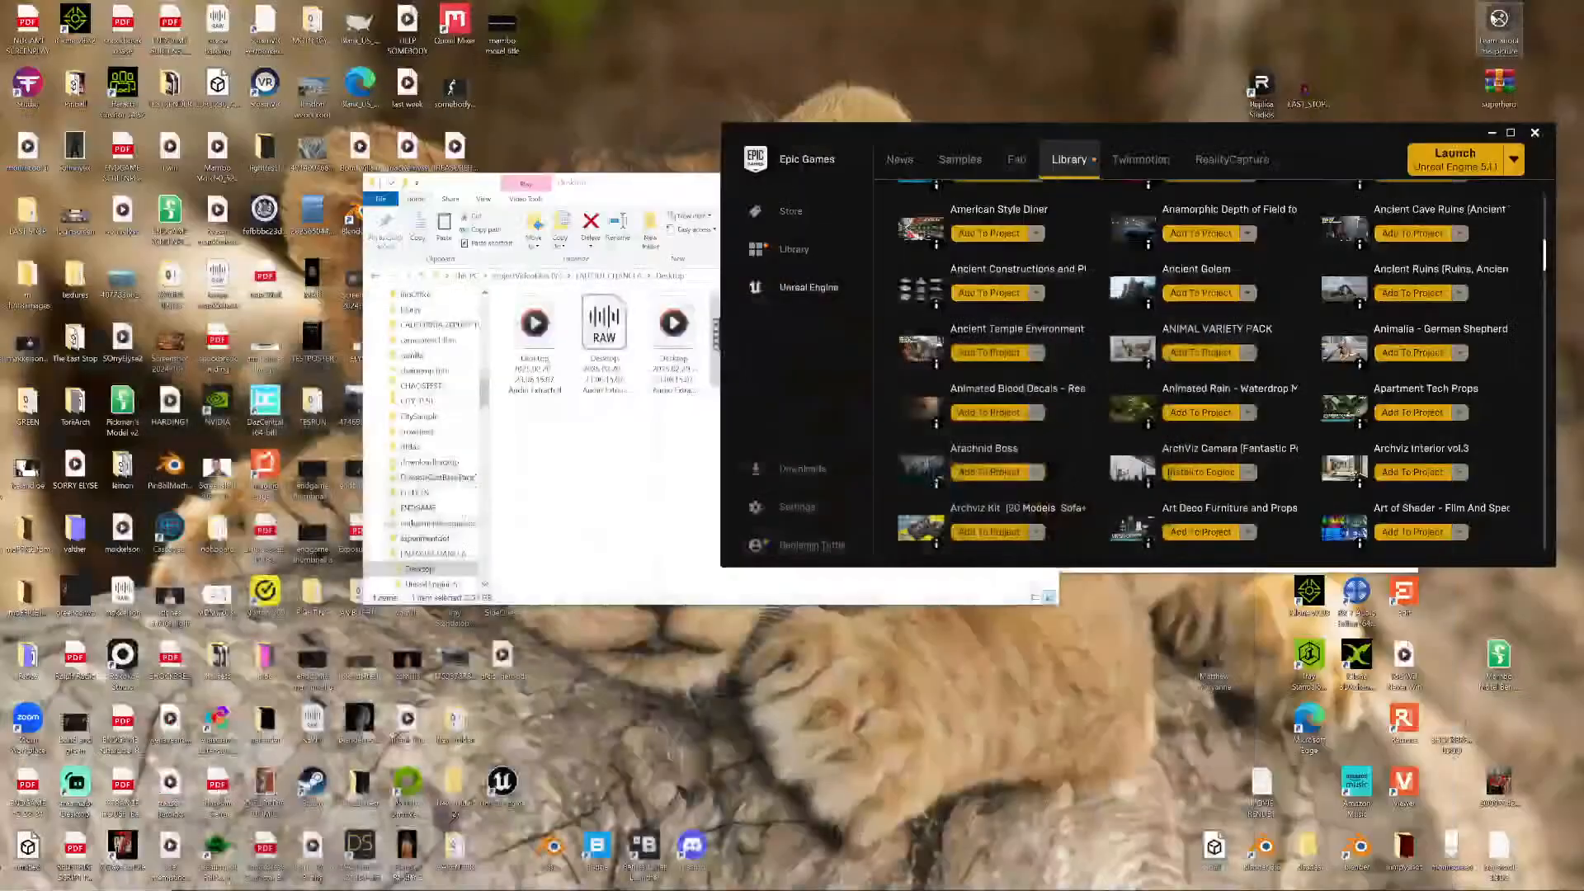